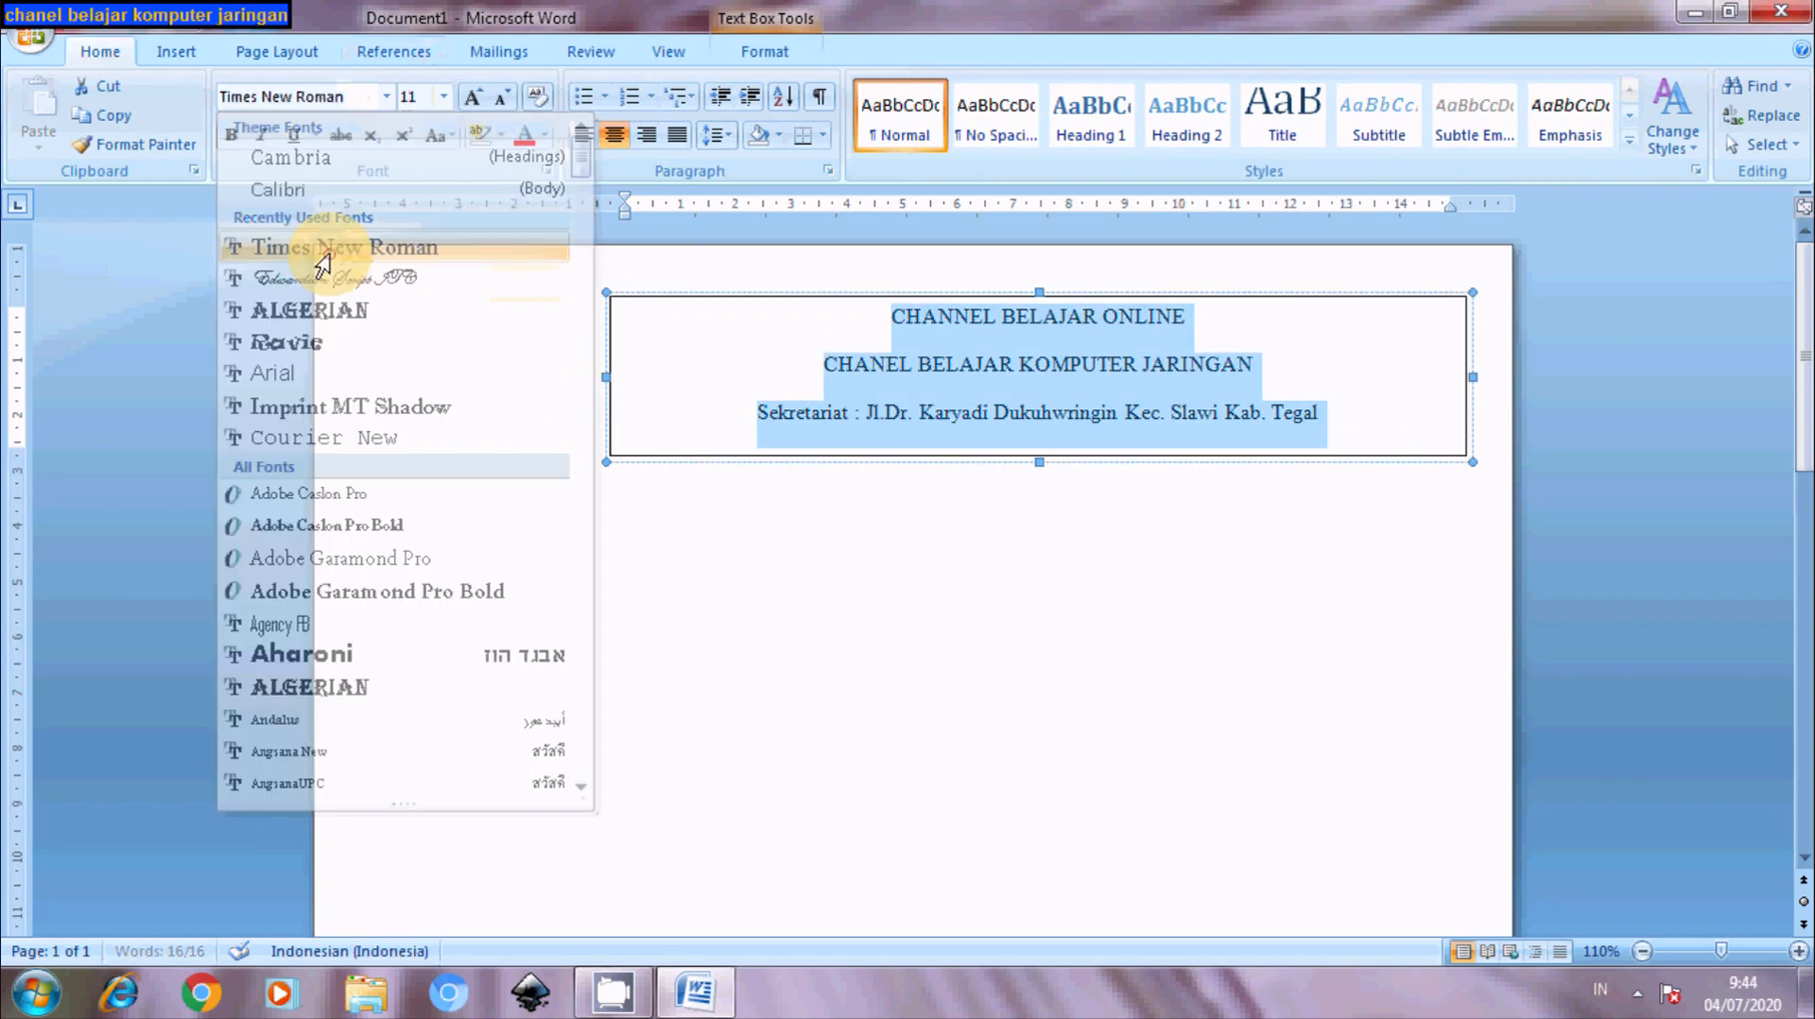
- Format the letterhead text as bold Times New Roman 12
left_click(443, 96)
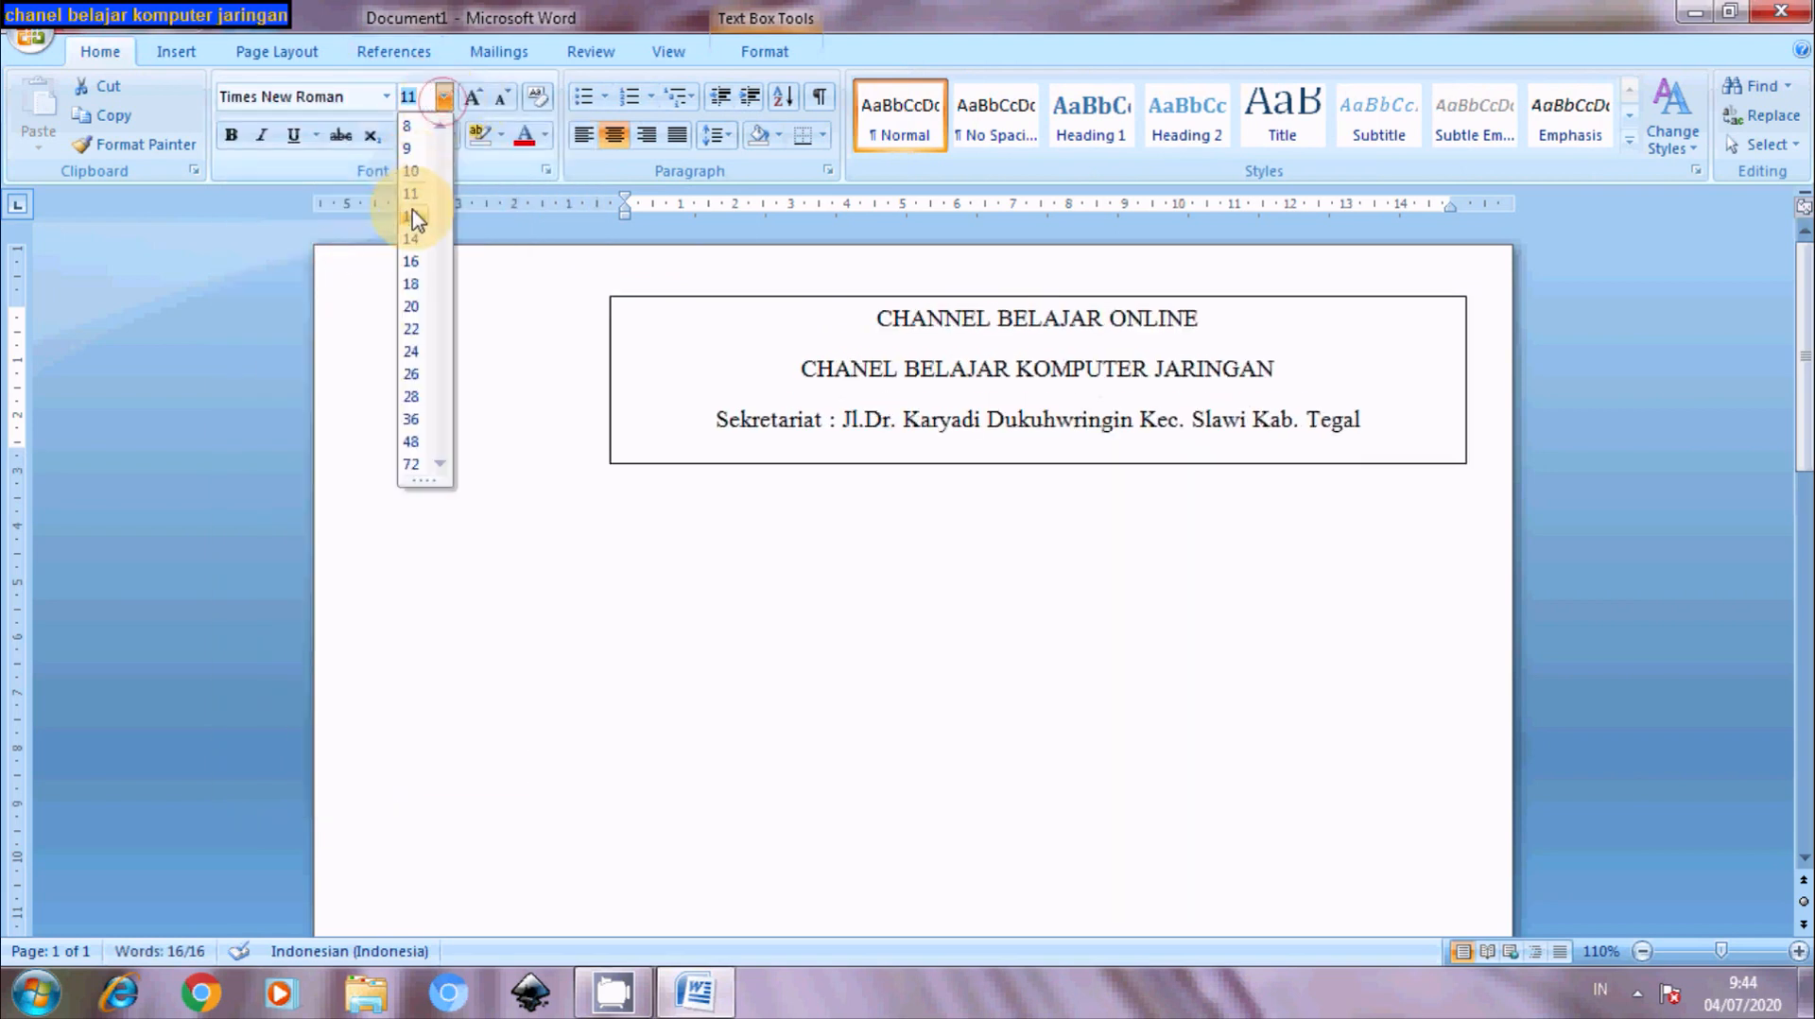
left_click(410, 217)
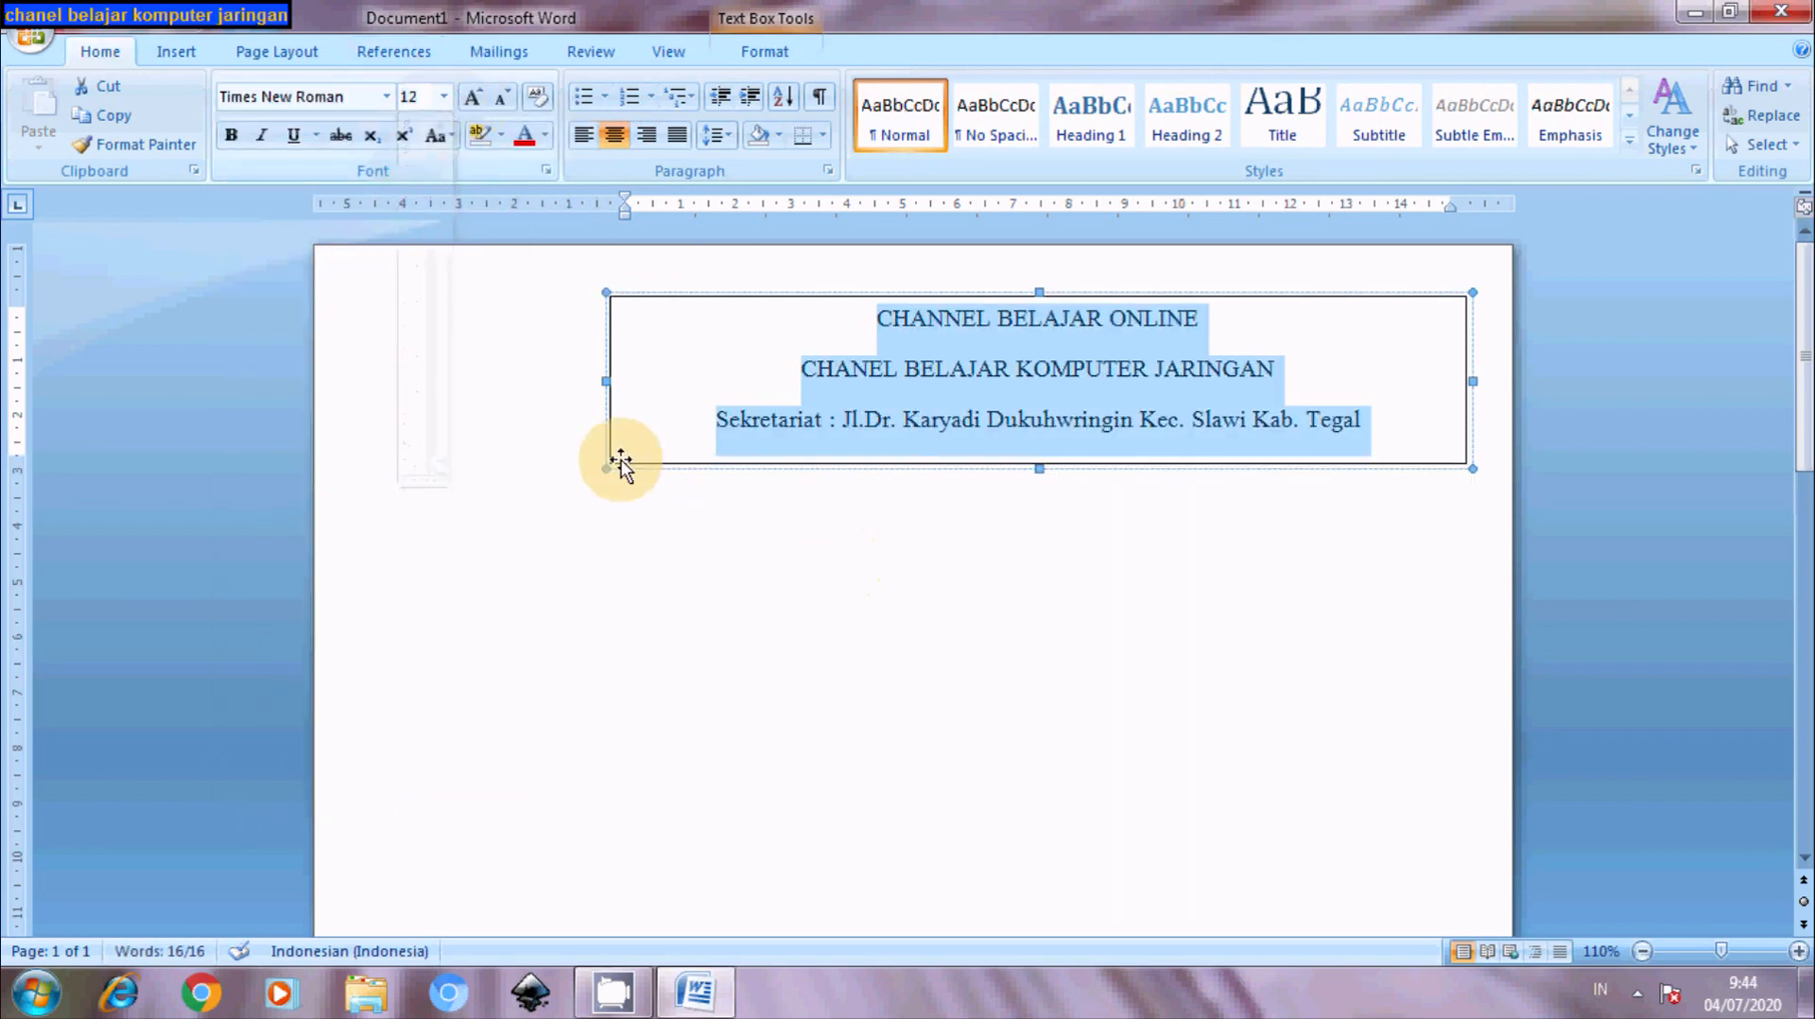
left_click(232, 137)
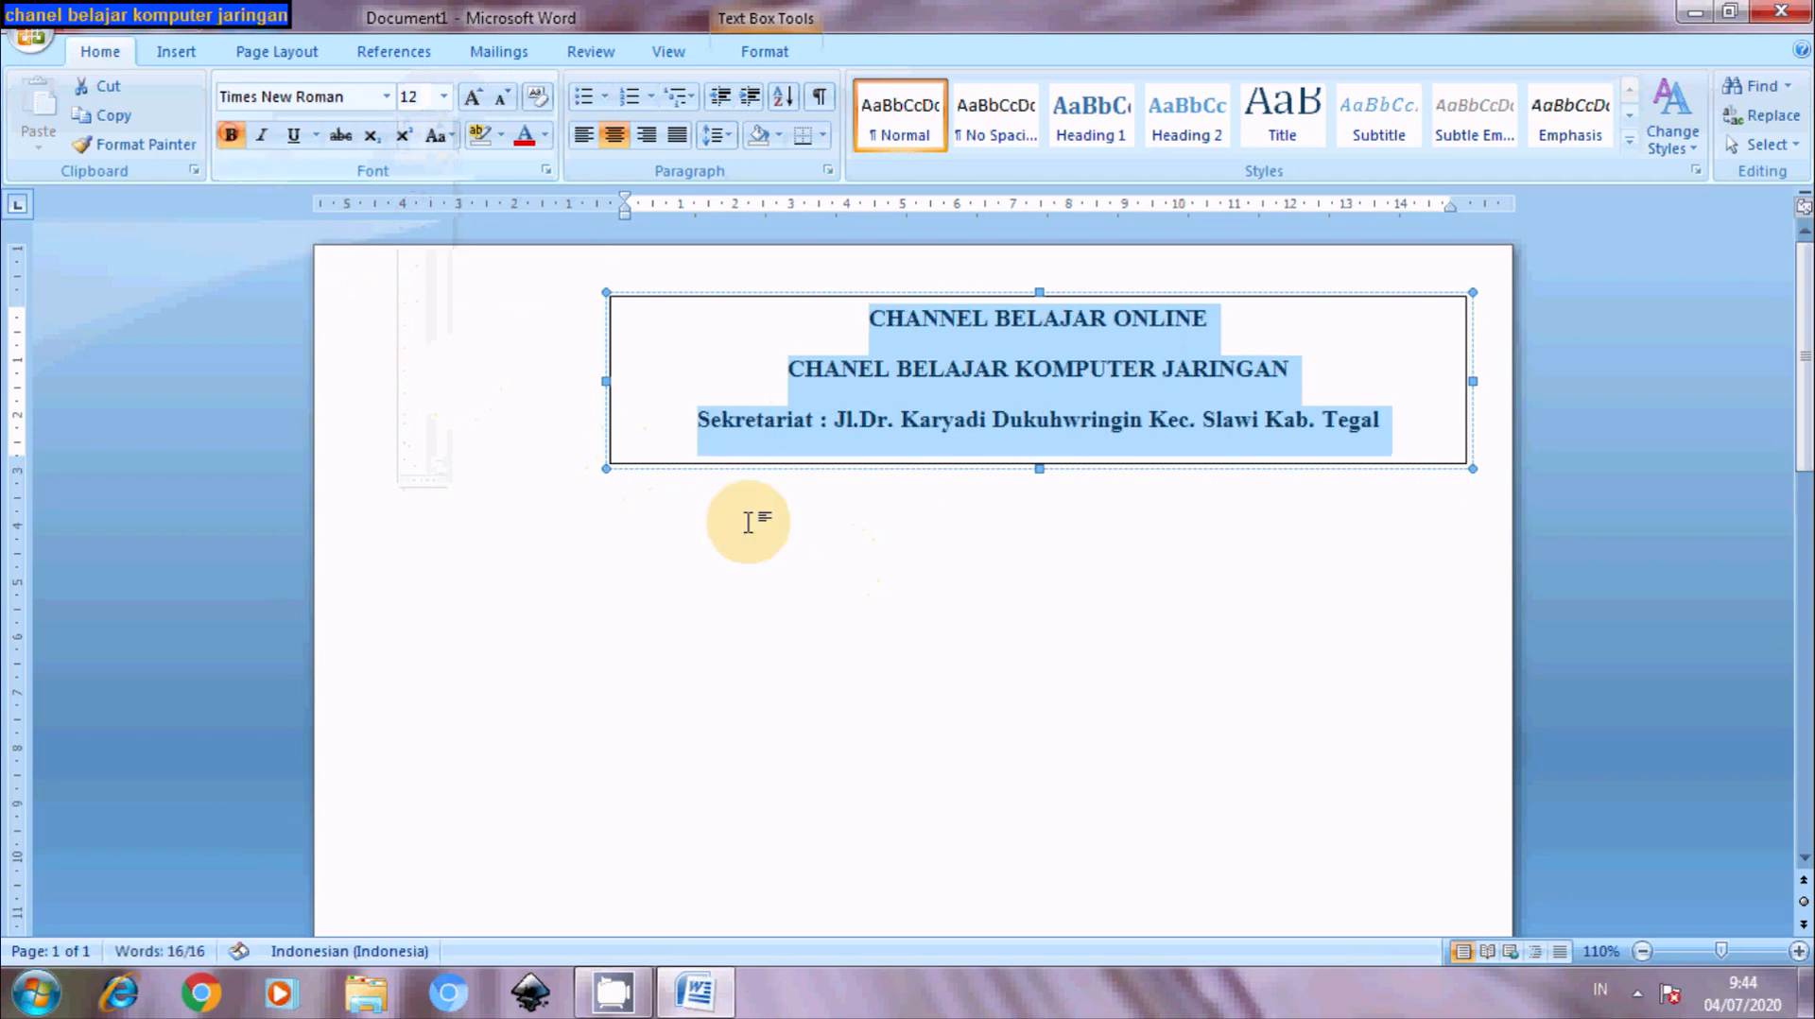
left_click(822, 558)
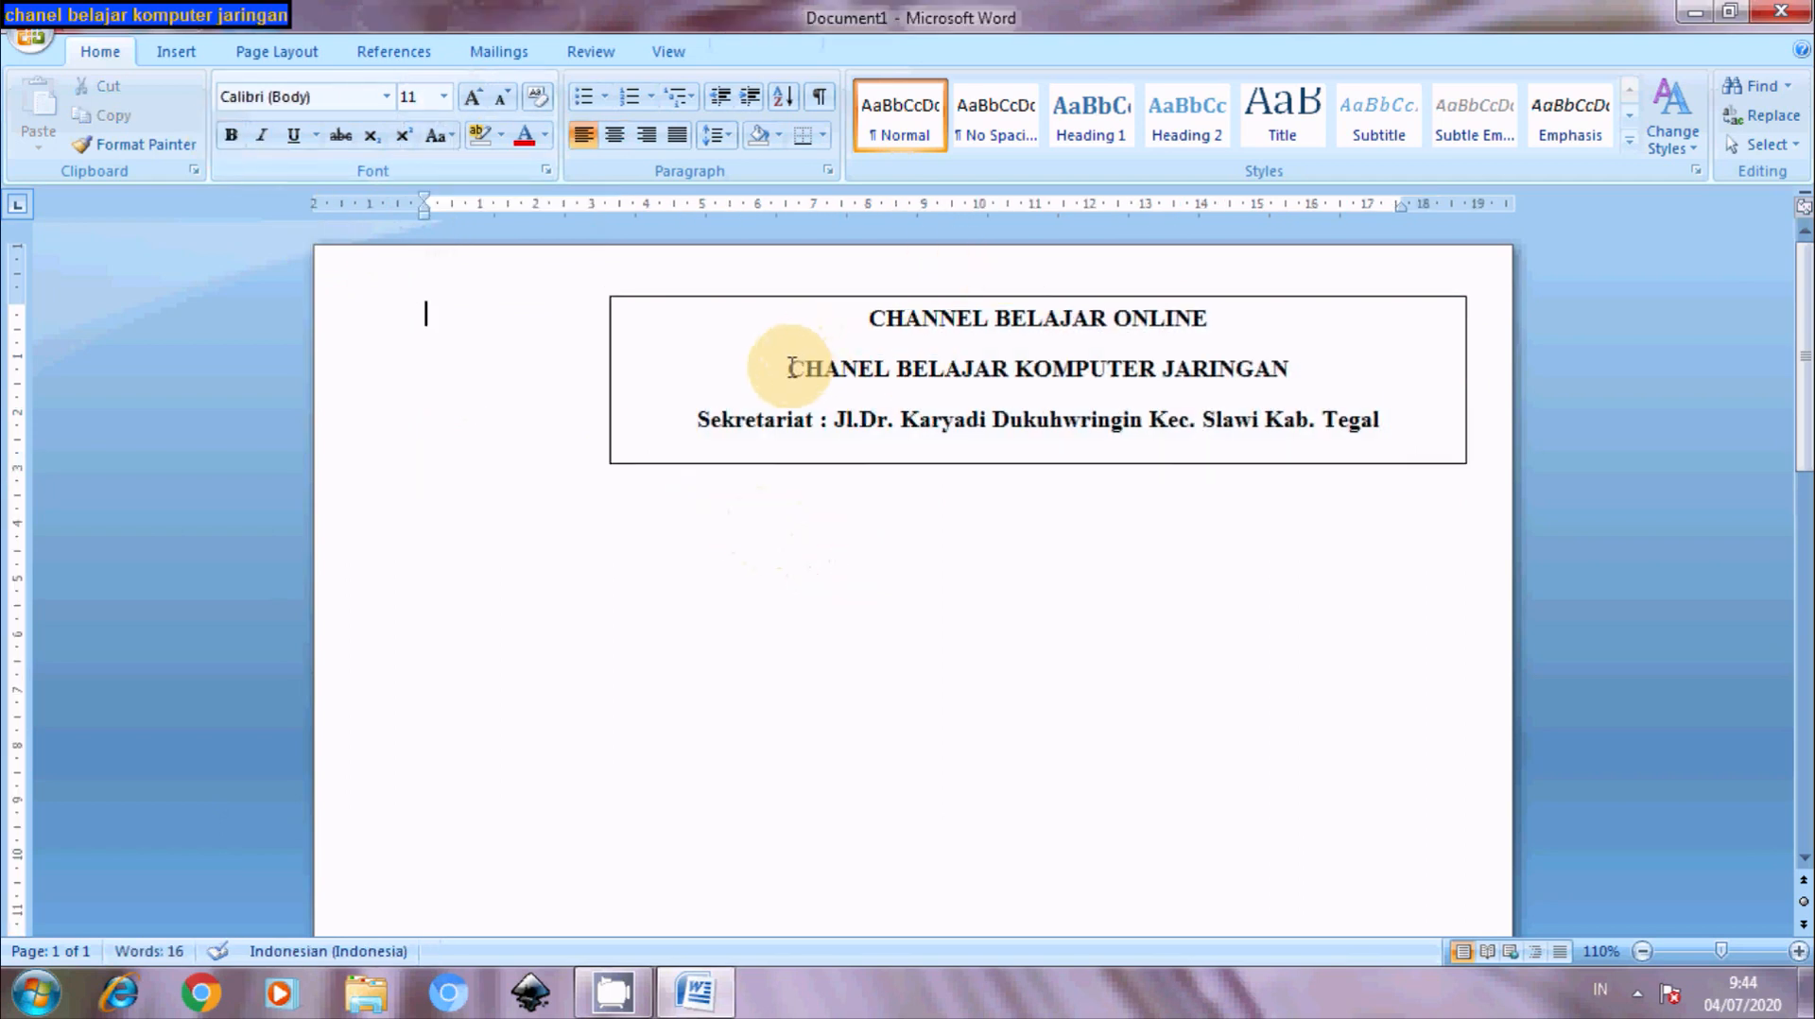
- Grow the 'CHANEL BELAJAR KOMPUTER JARINGAN' line to 20 pt
left_click_drag(792, 369, 1223, 371)
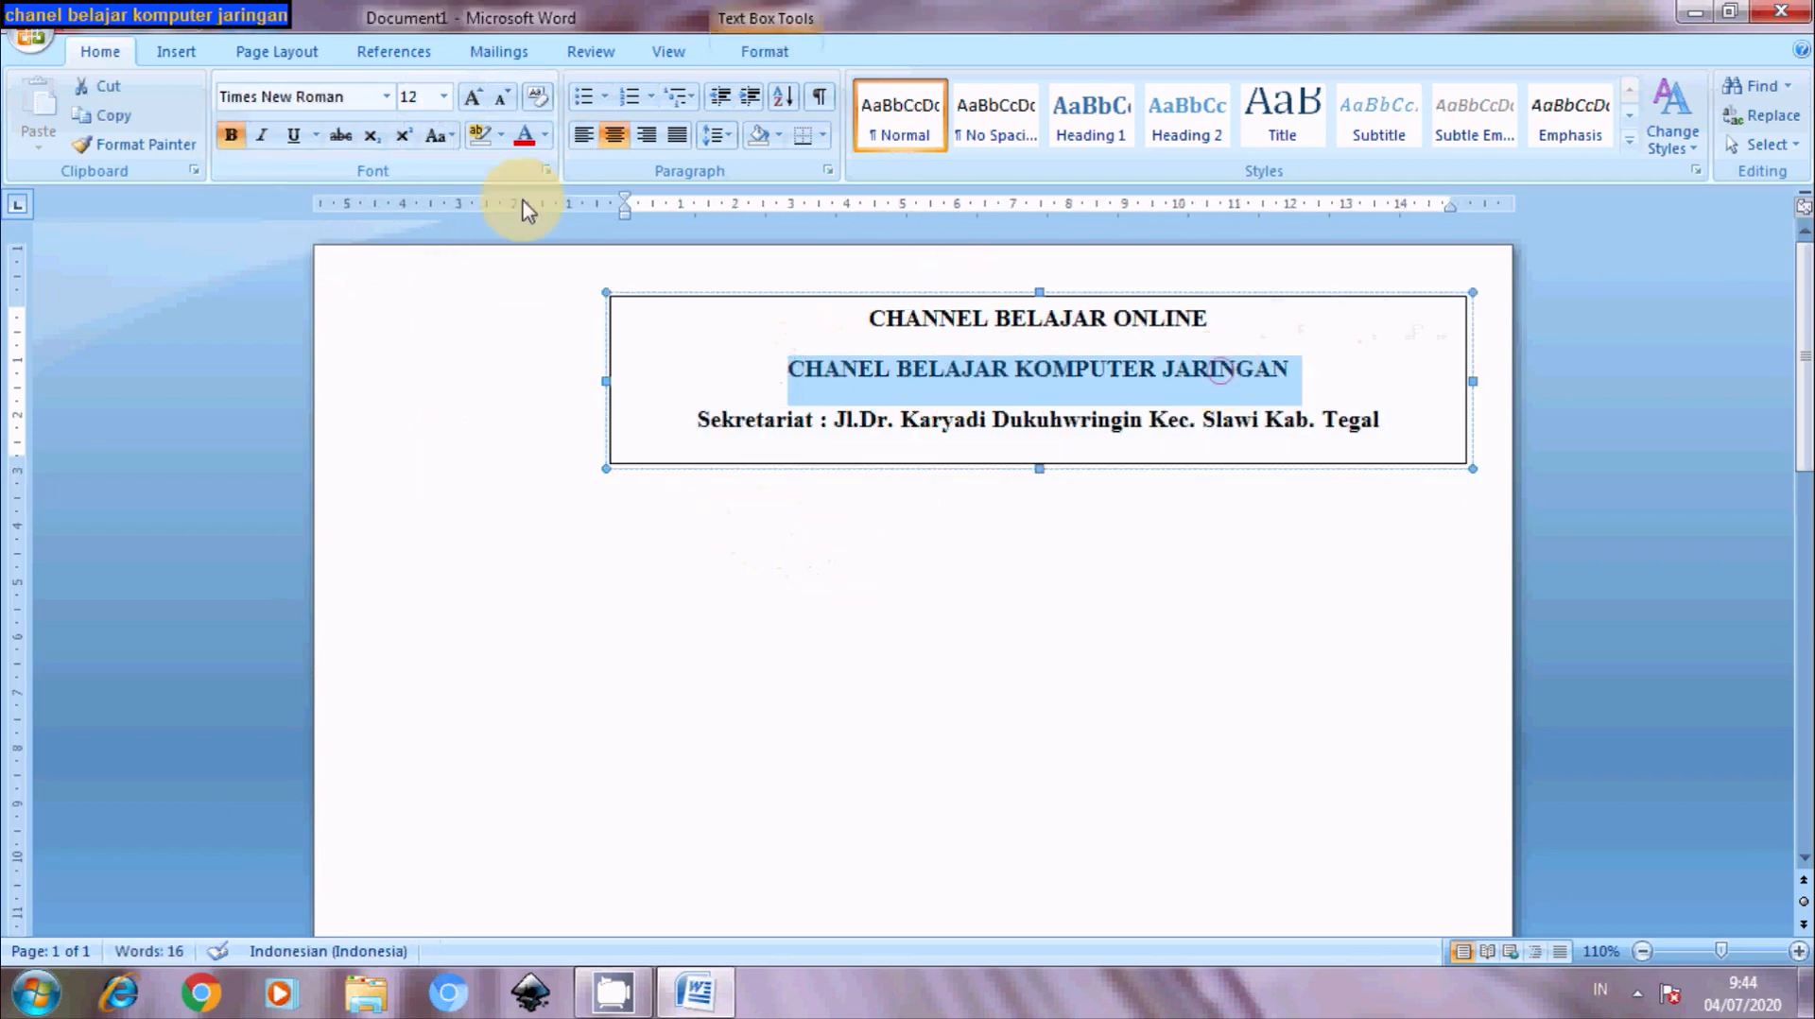
left_click(482, 98)
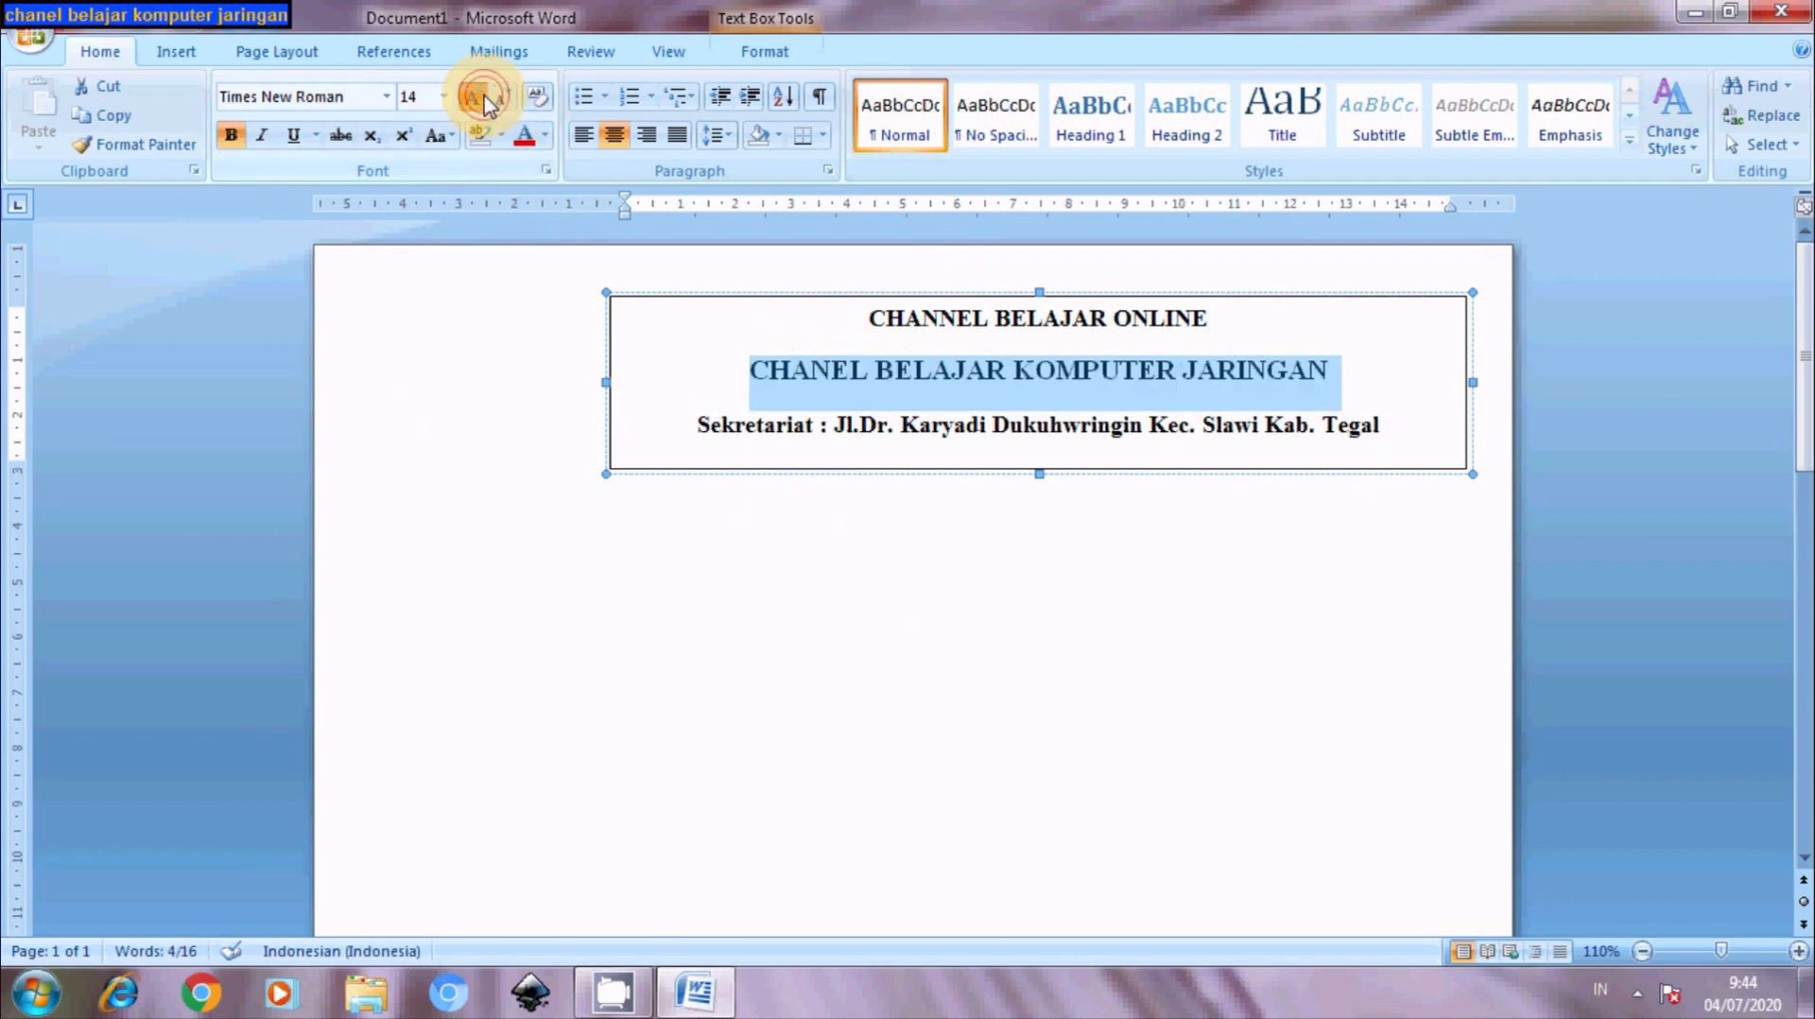
left_click(482, 99)
left_click(482, 98)
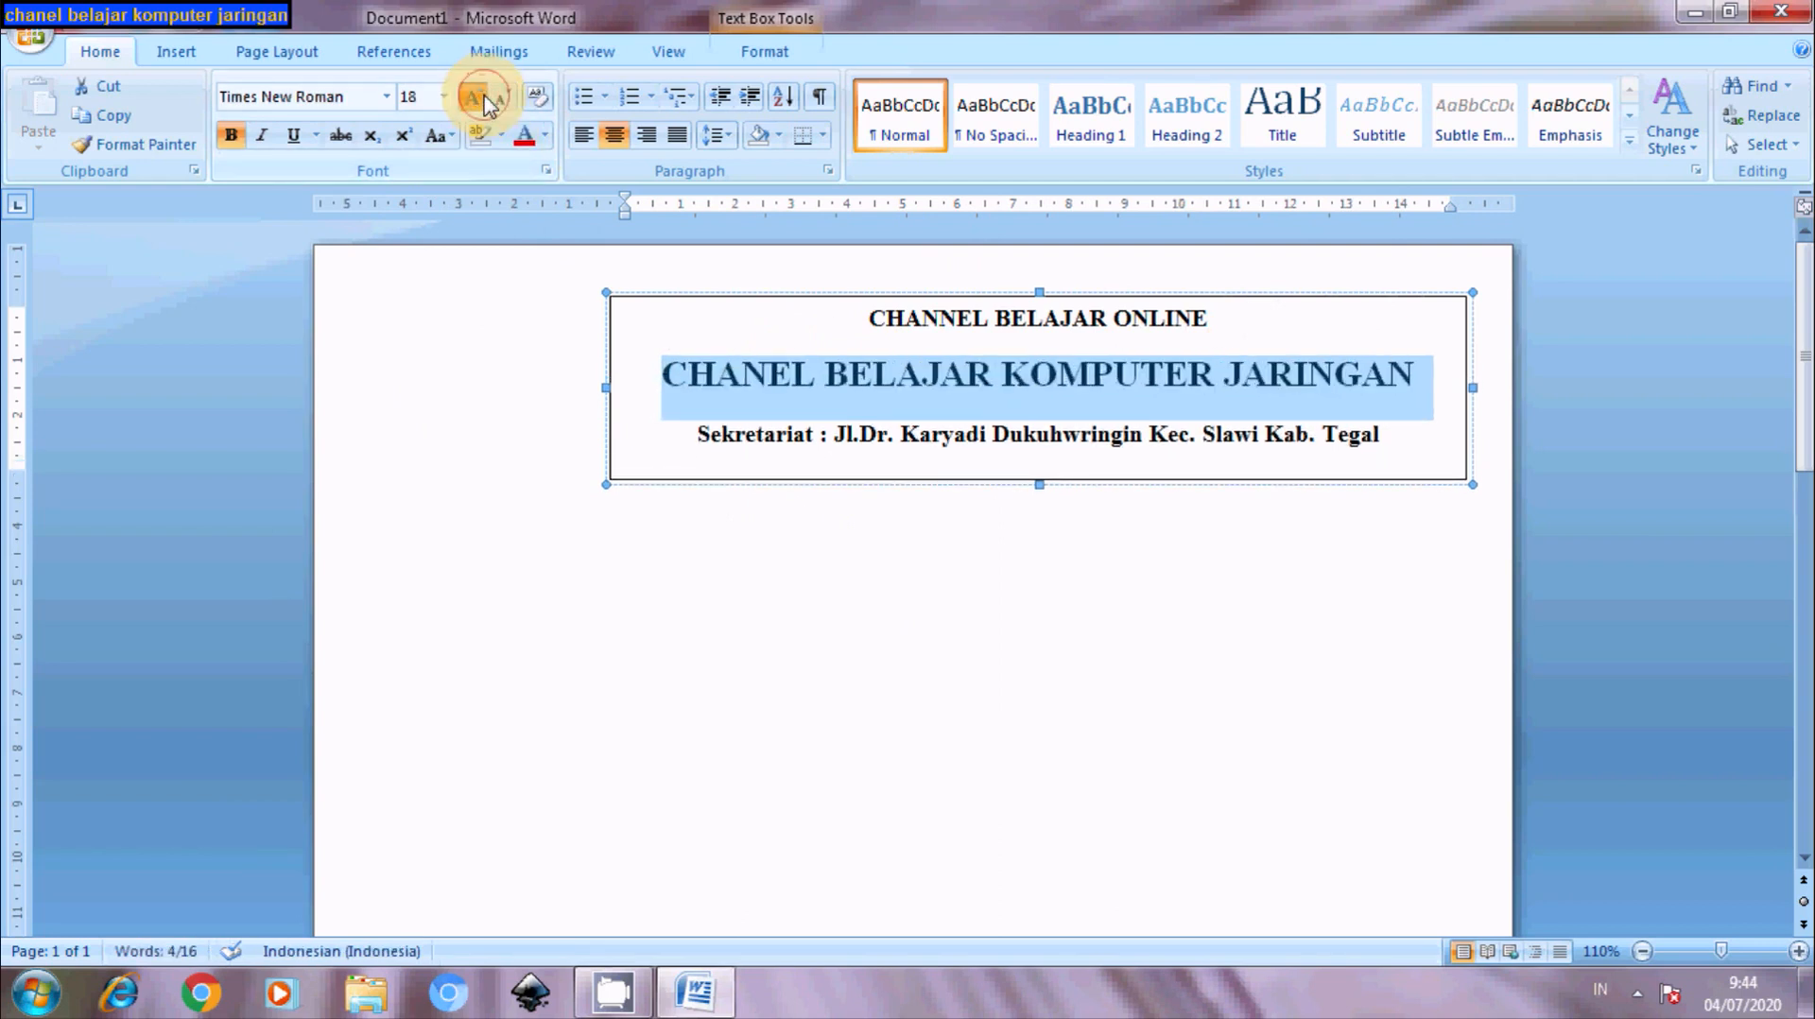
left_click(482, 98)
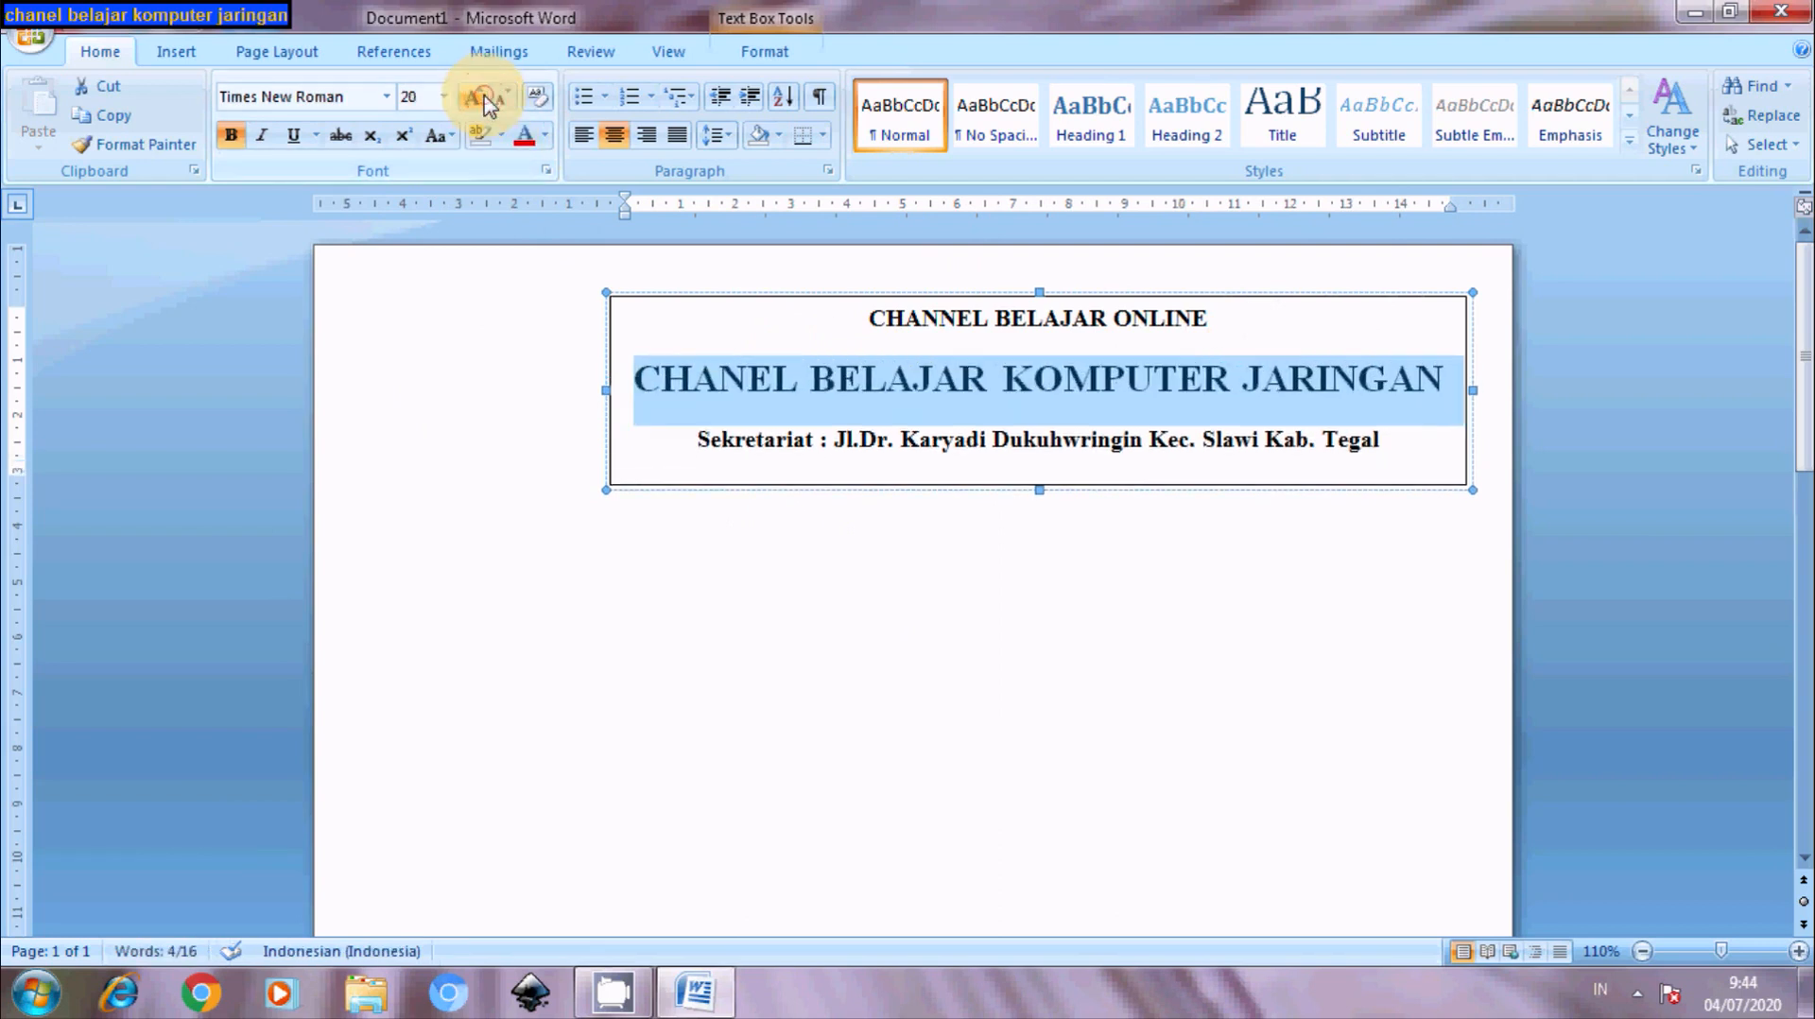
left_click(777, 608)
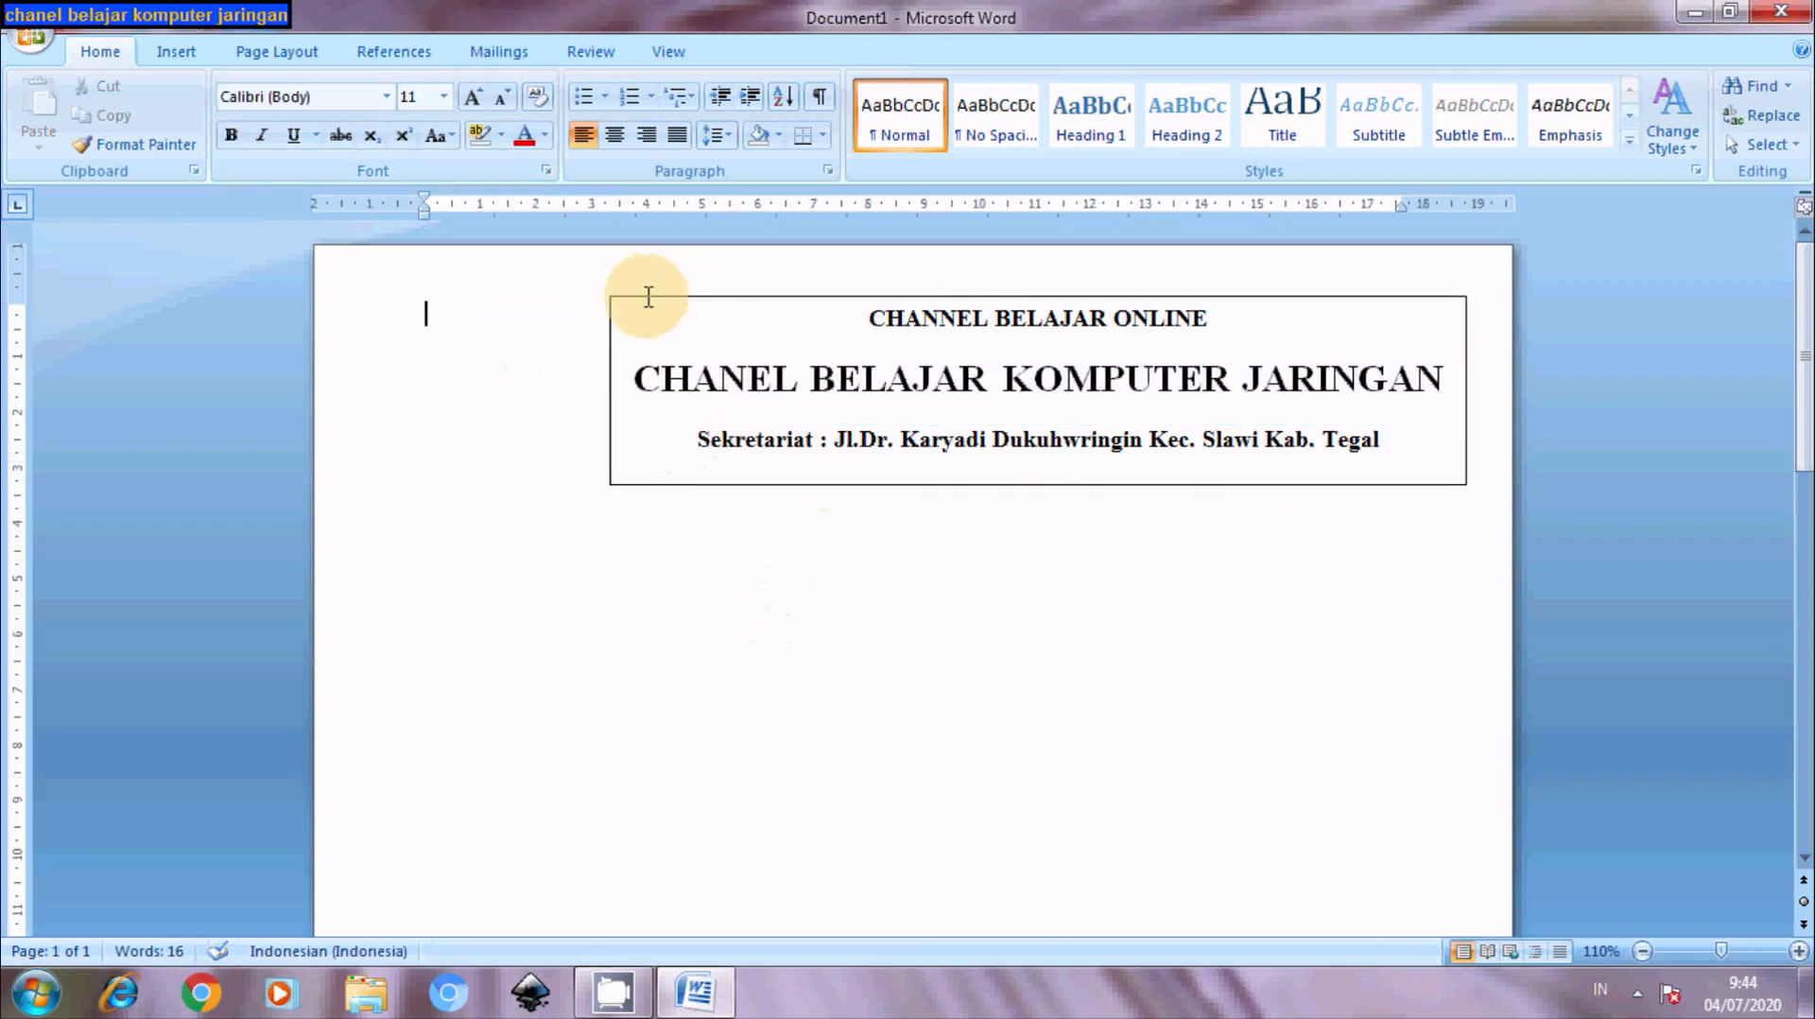
- Set the letterhead text box's fill colour and line colour to No Color
left_click(644, 301)
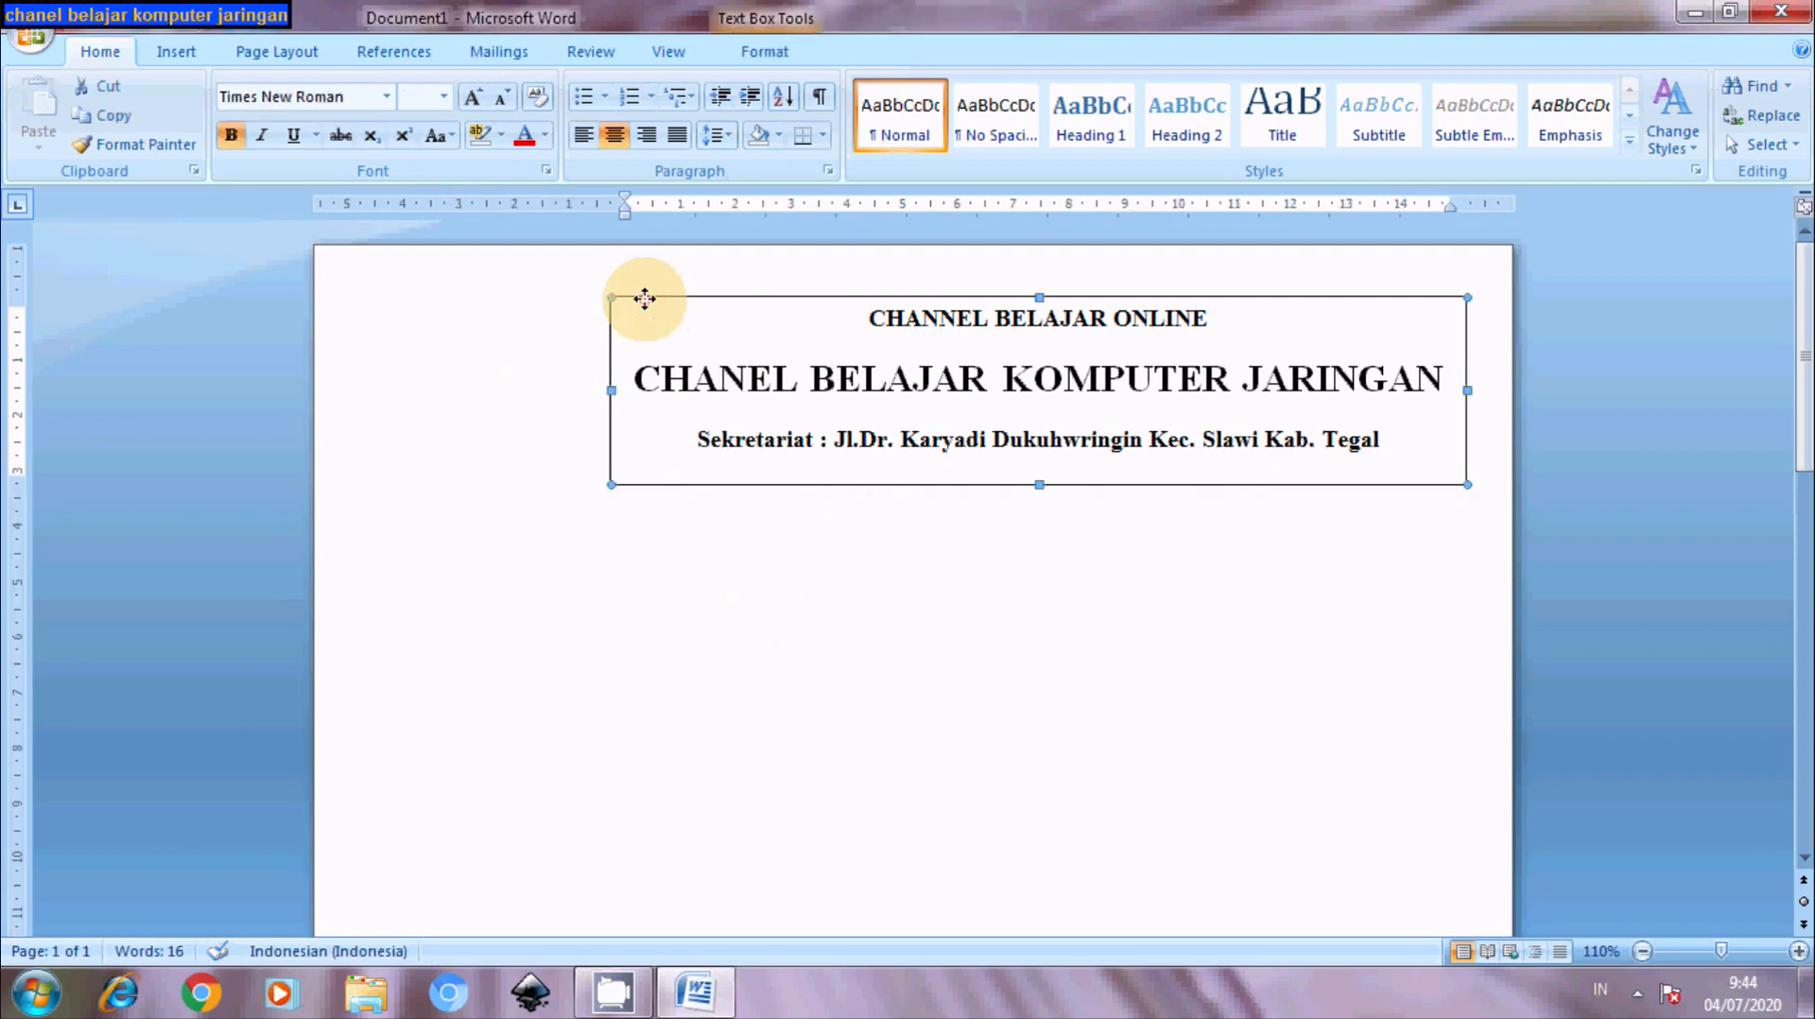
right_click(645, 298)
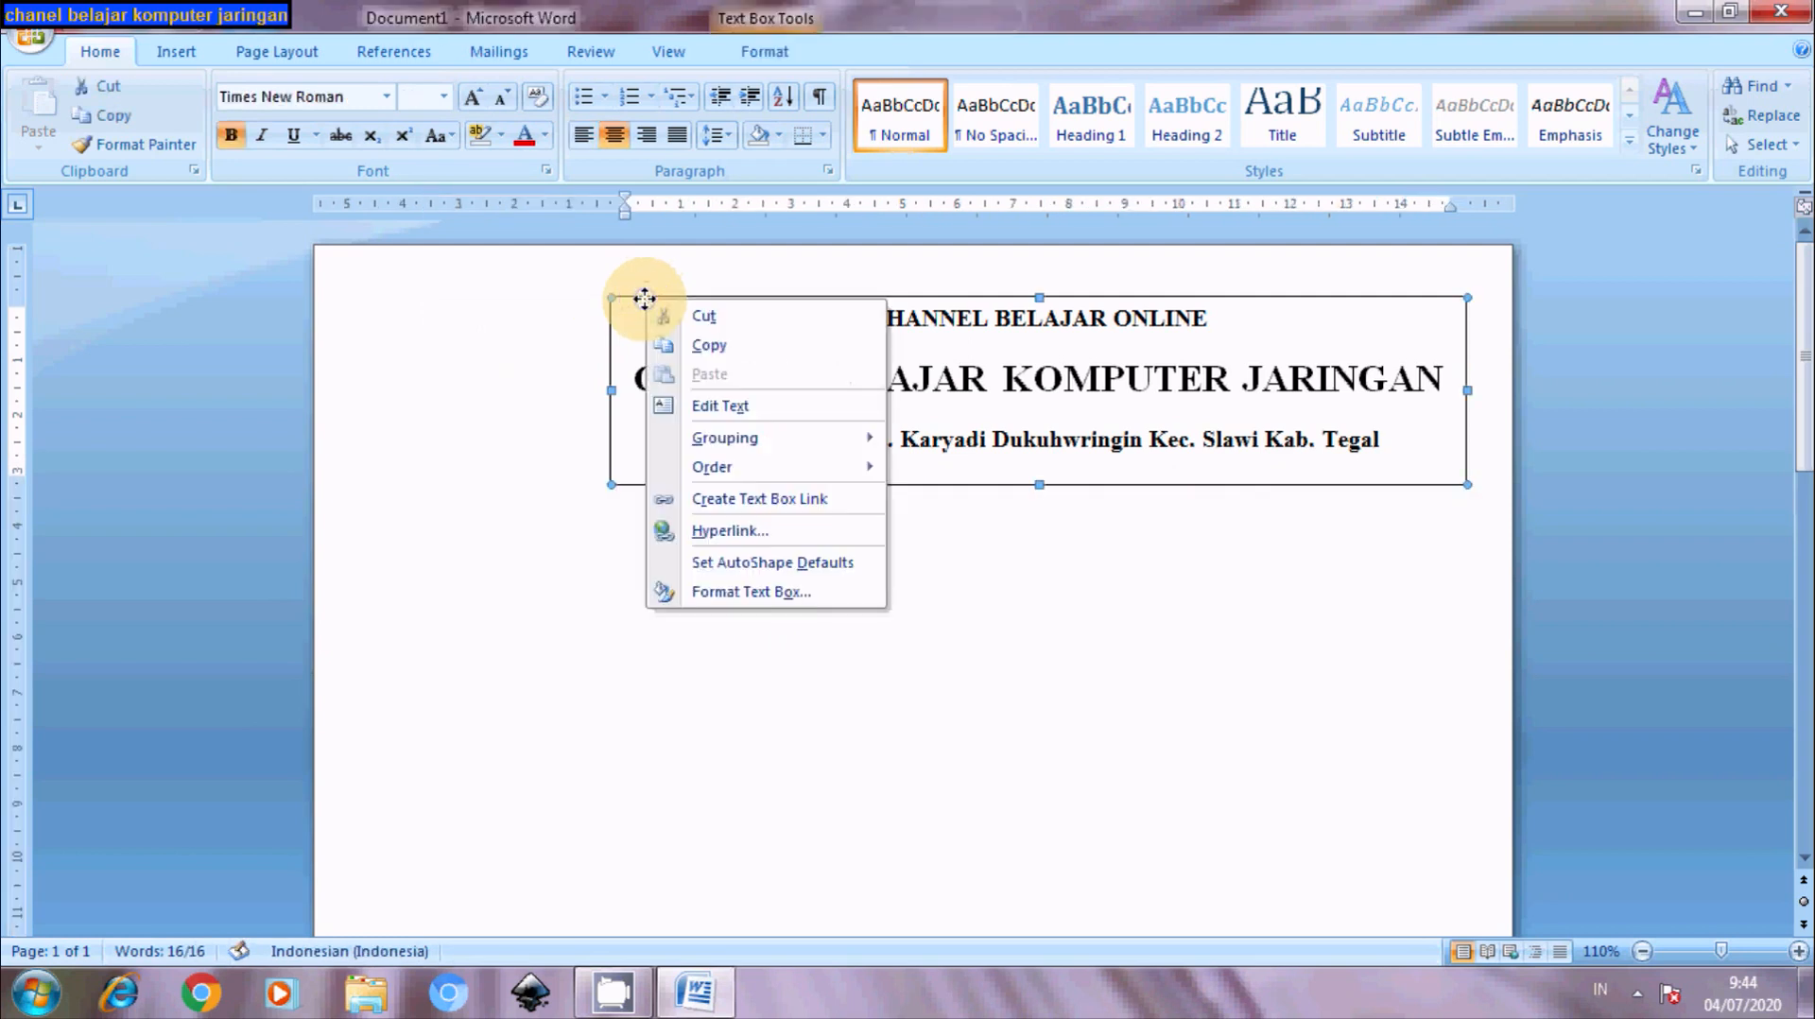
left_click(732, 595)
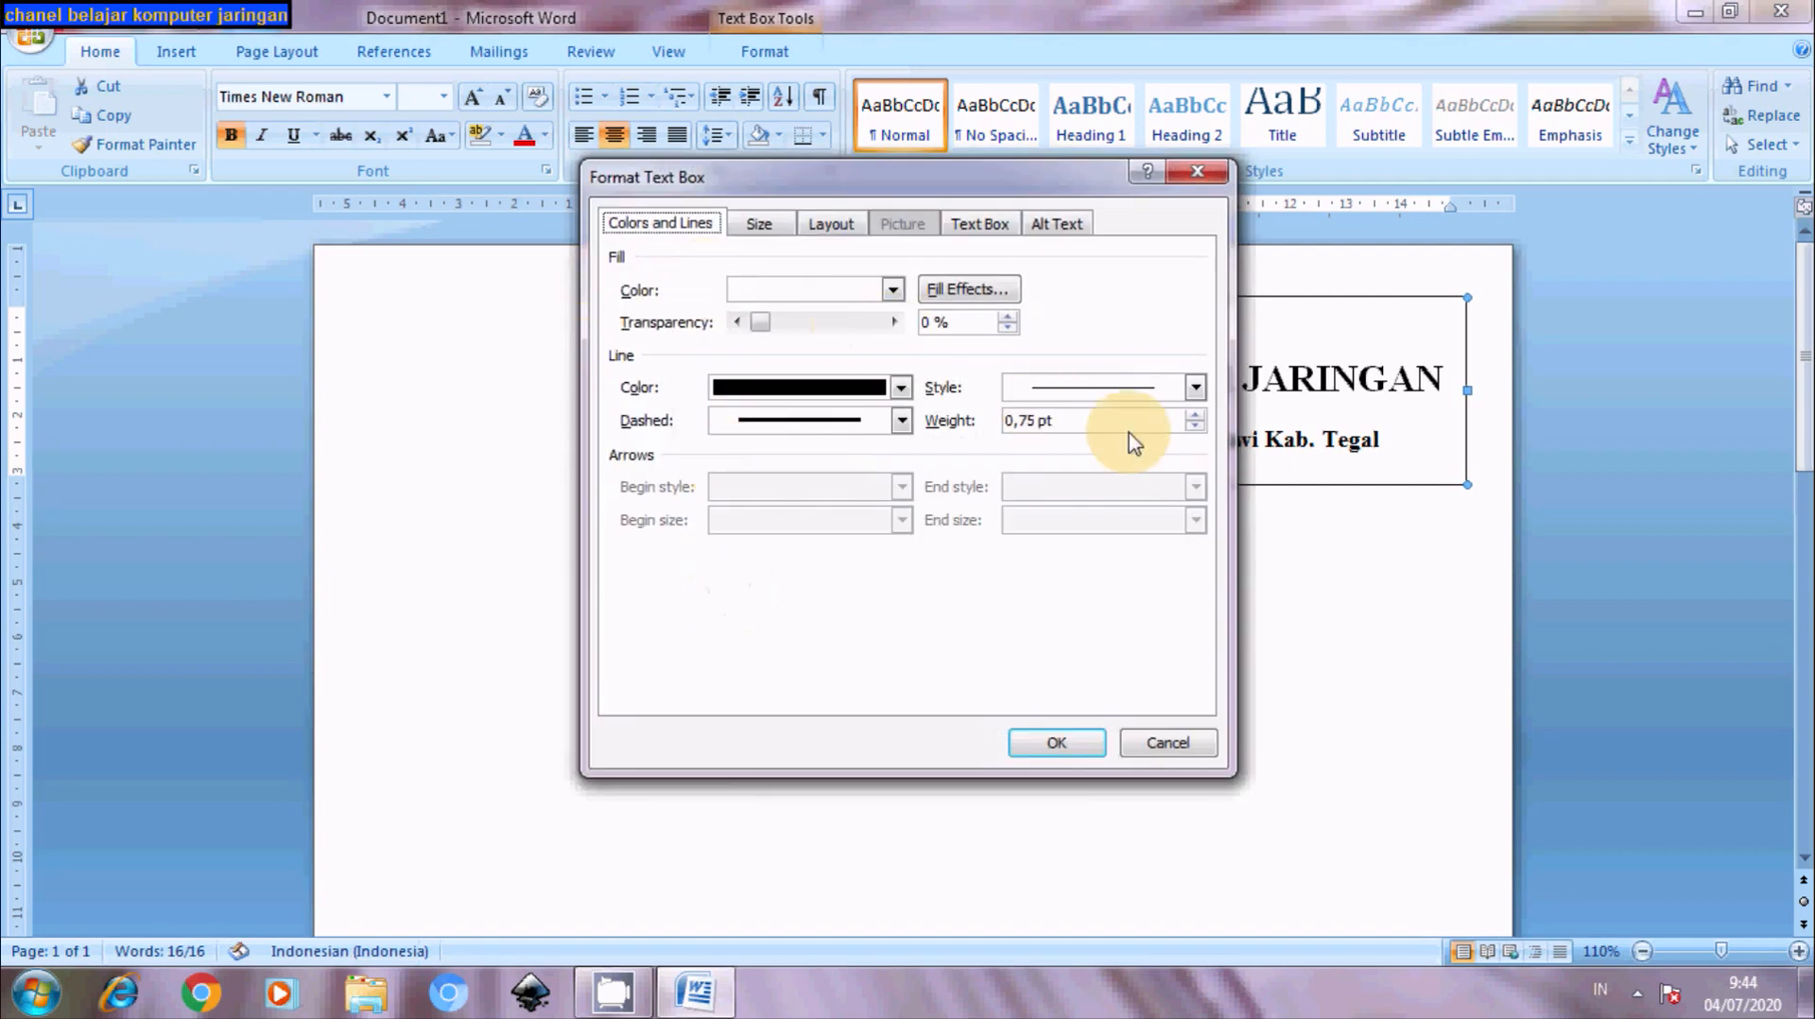
left_click(891, 291)
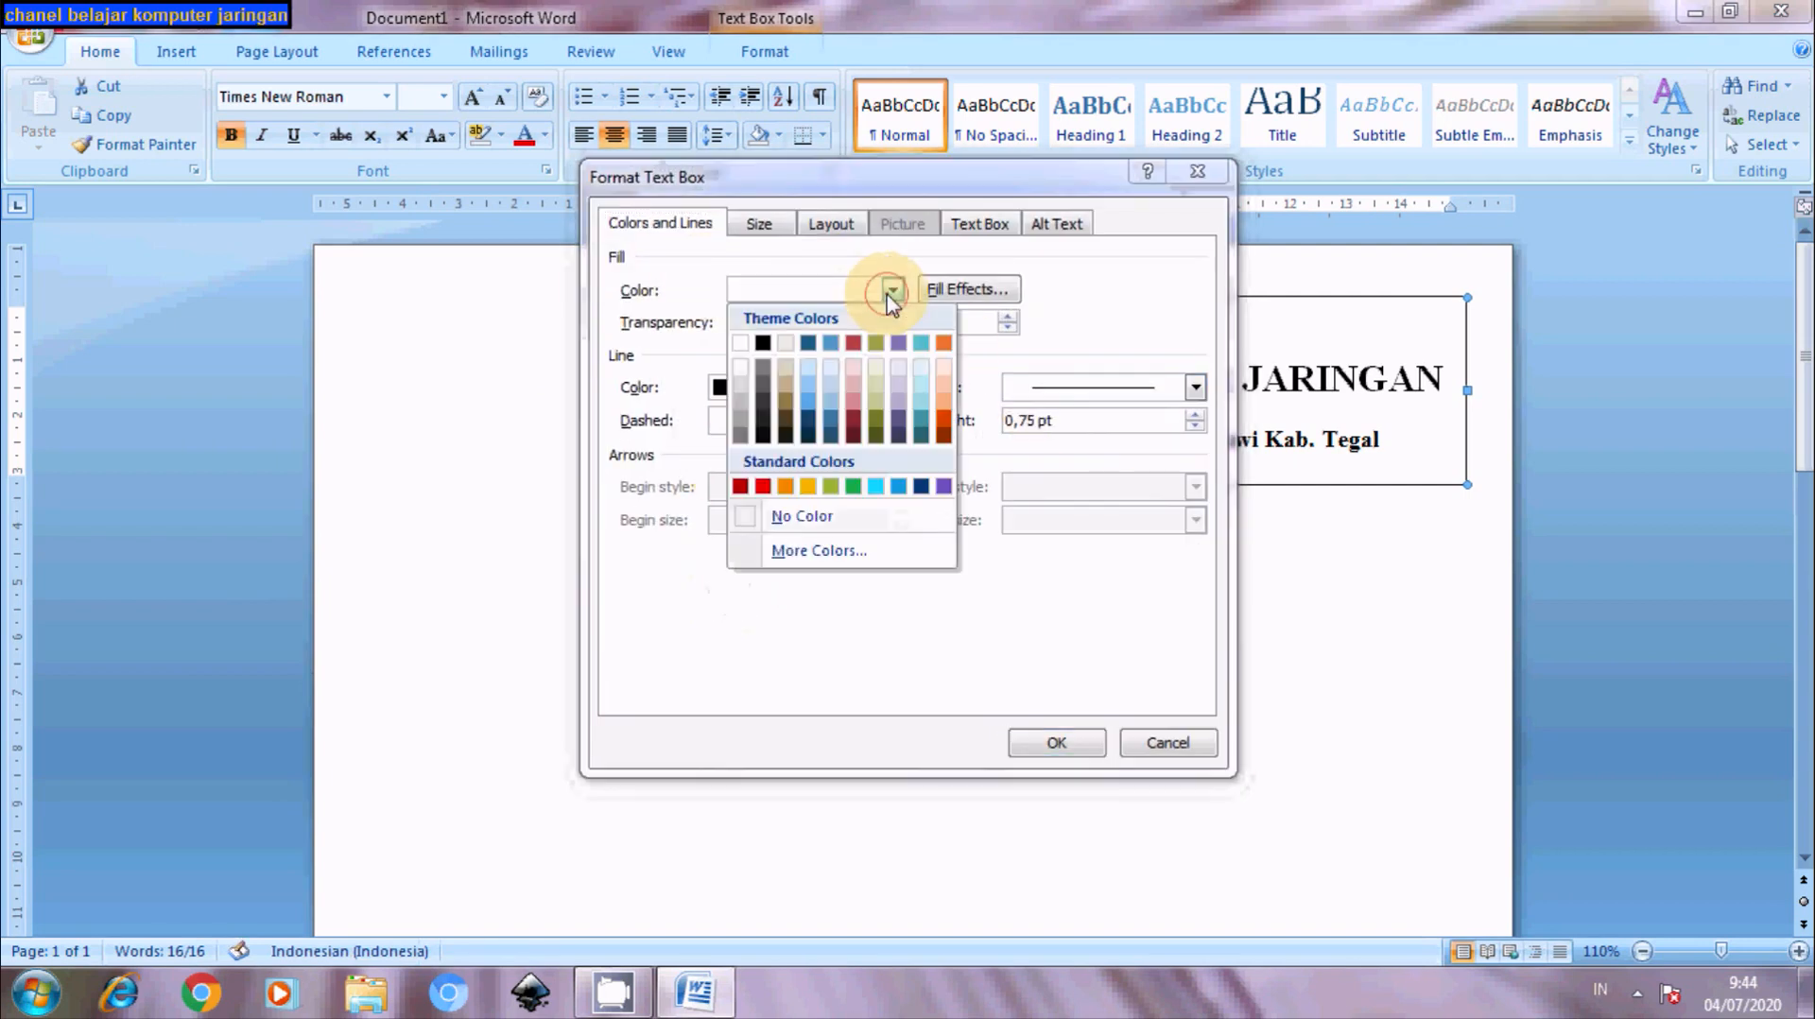
left_click(790, 517)
left_click(898, 387)
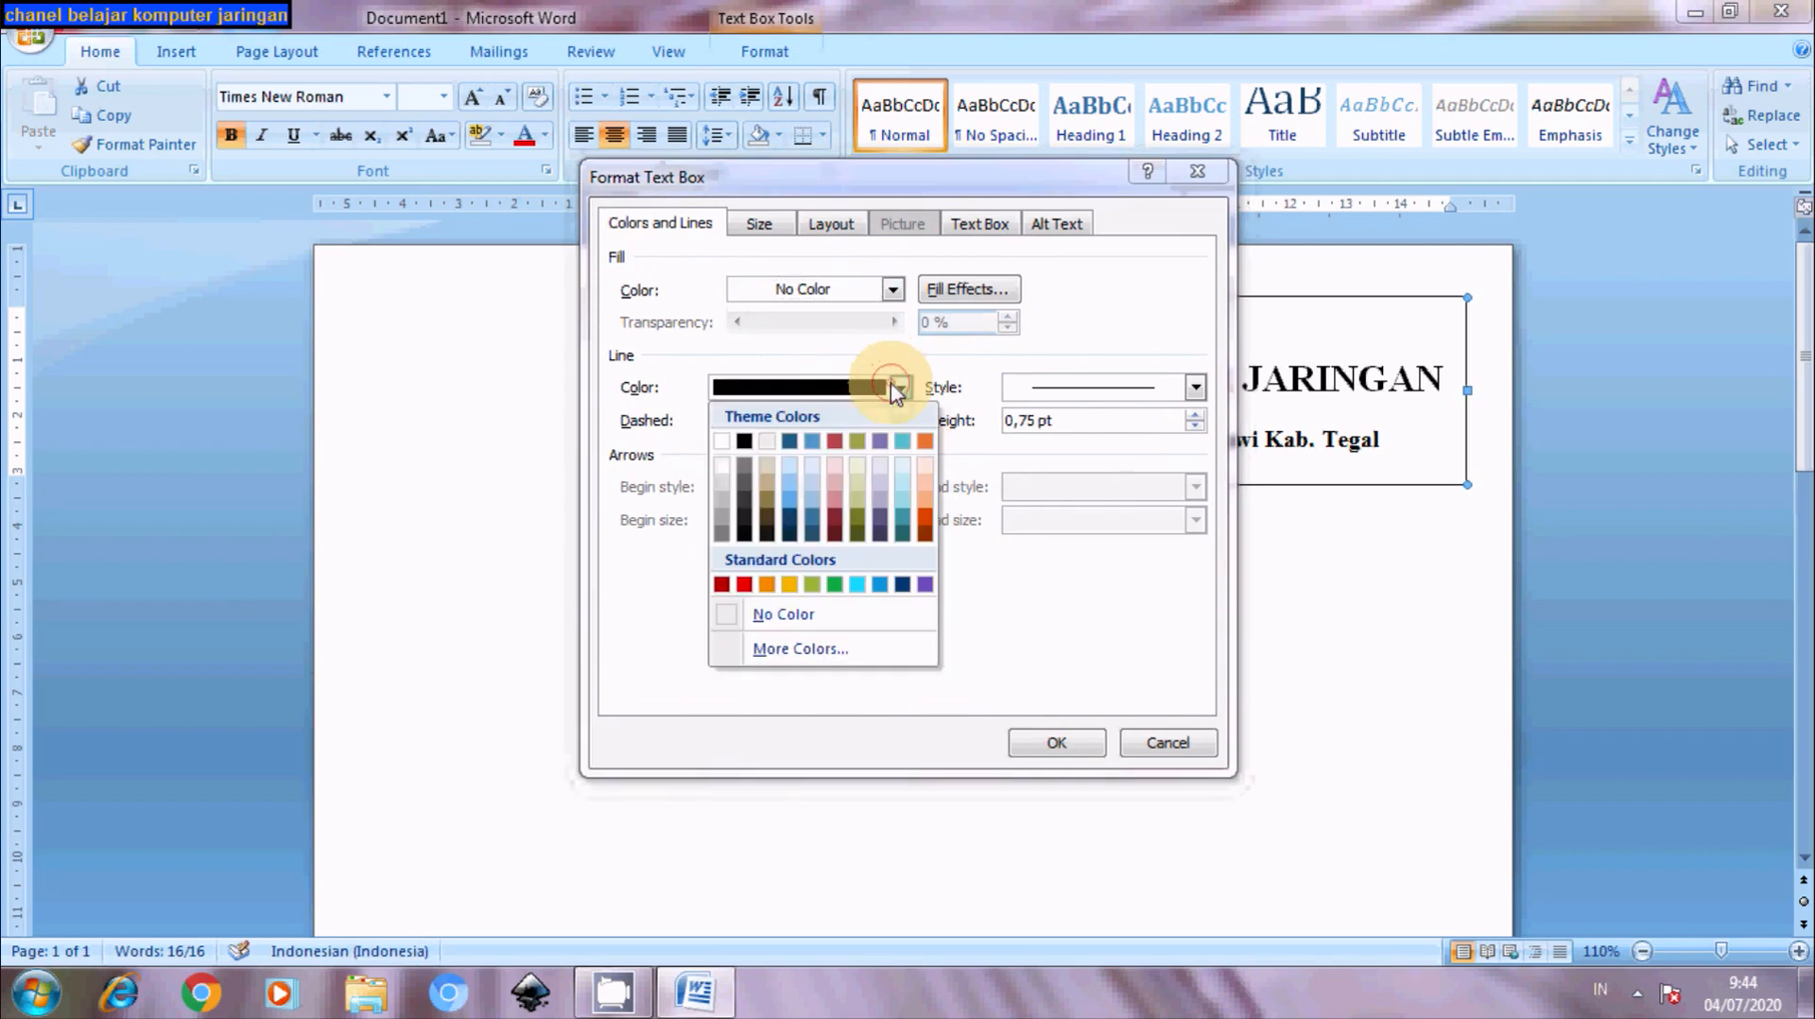
left_click(794, 616)
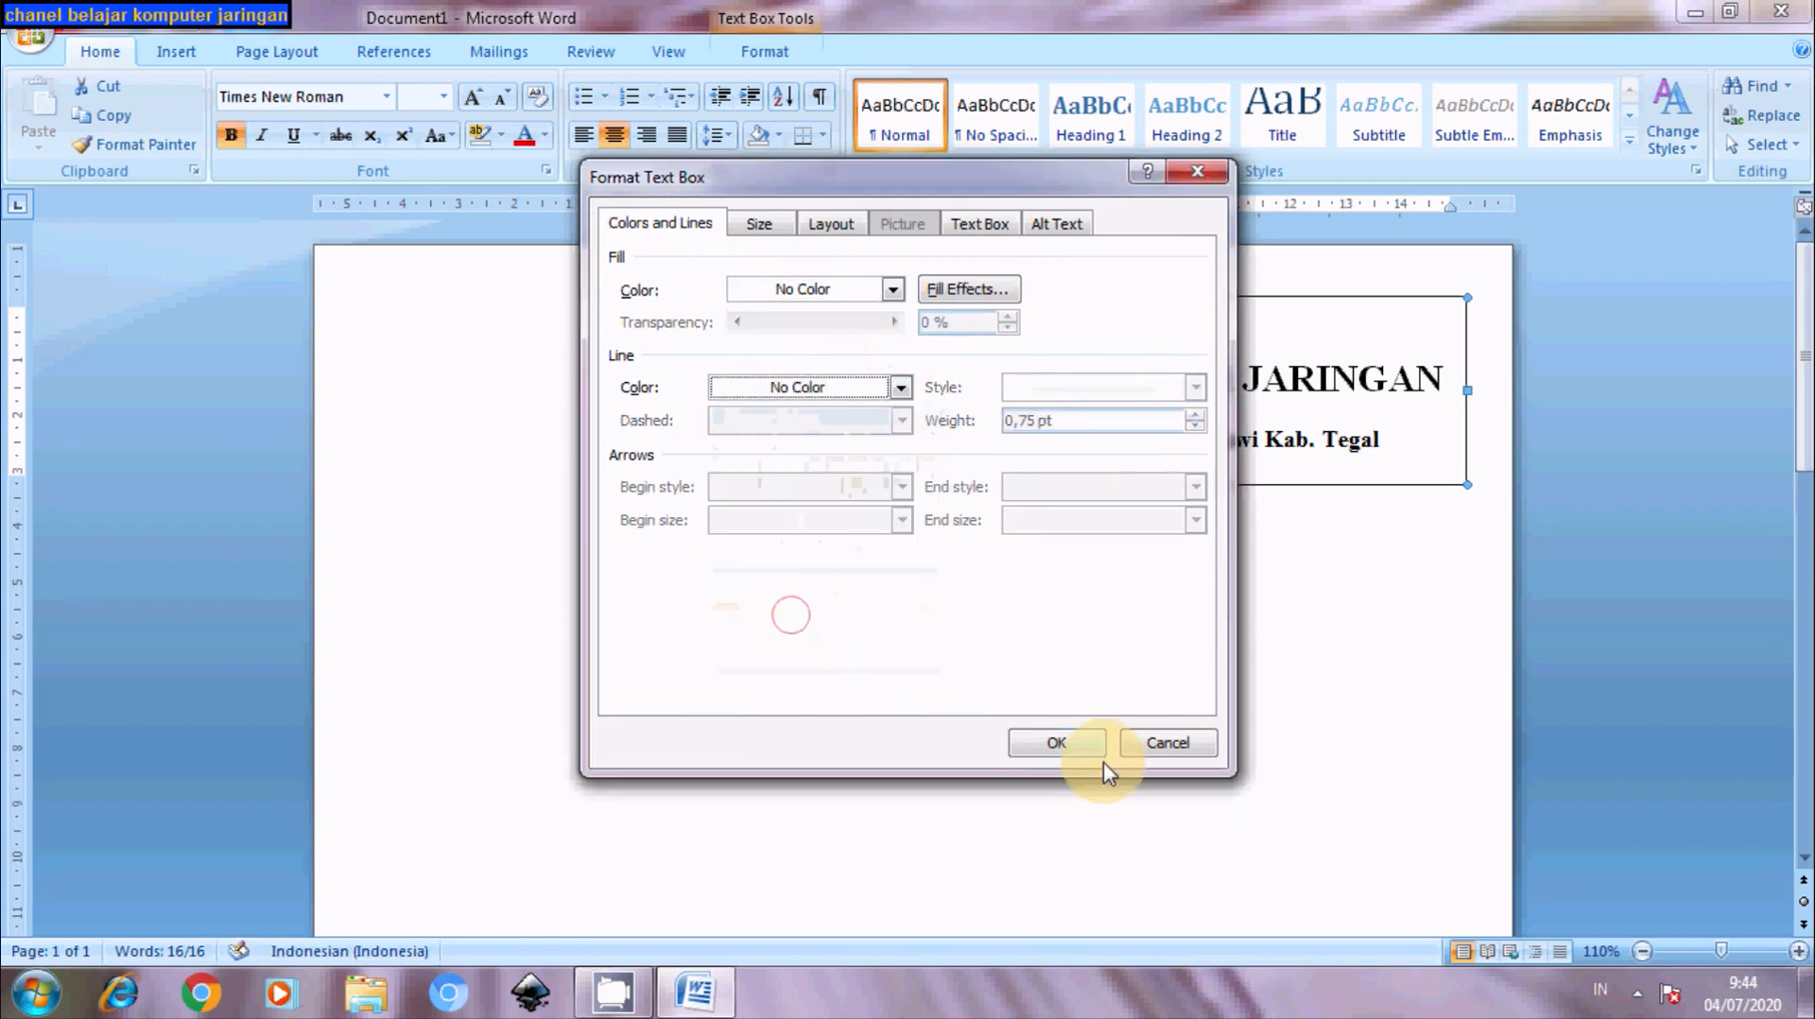
left_click(1054, 744)
left_click(1013, 709)
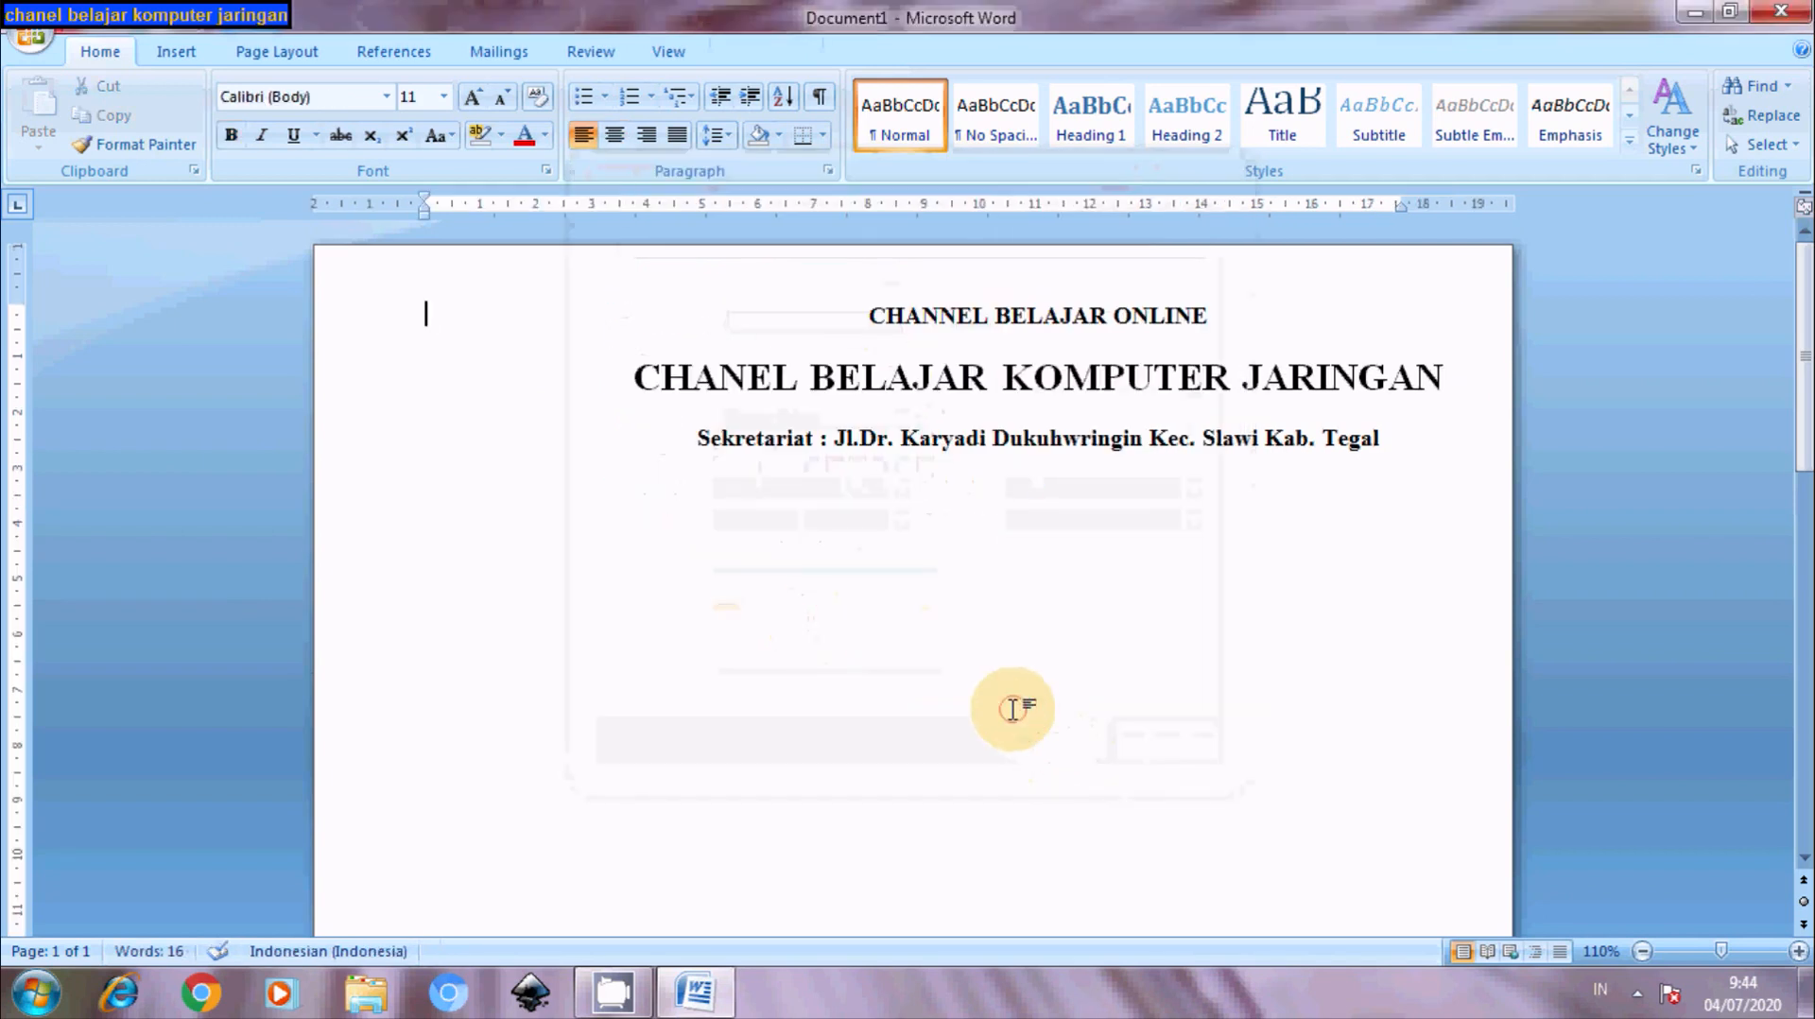
- Insert the logo chanel picture and set its text wrapping to Behind Text
left_click(176, 51)
left_click(293, 121)
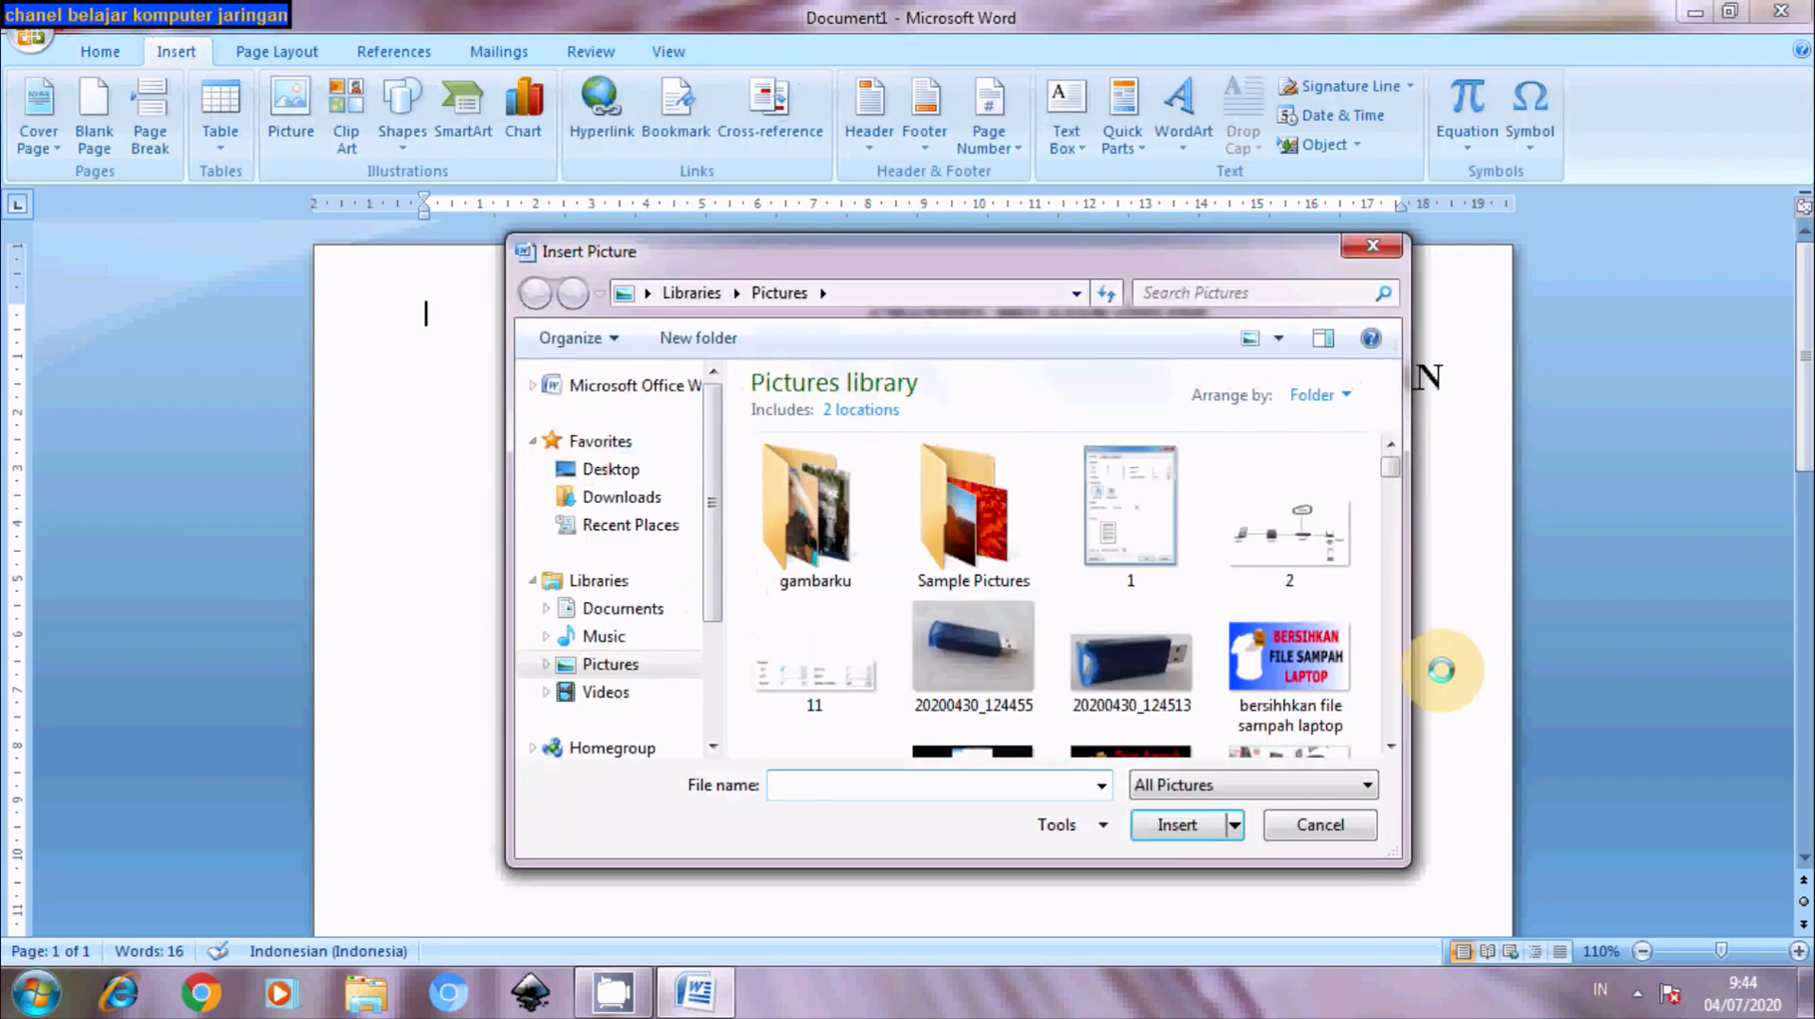
left_click_drag(1390, 483, 1377, 616)
double_click(790, 591)
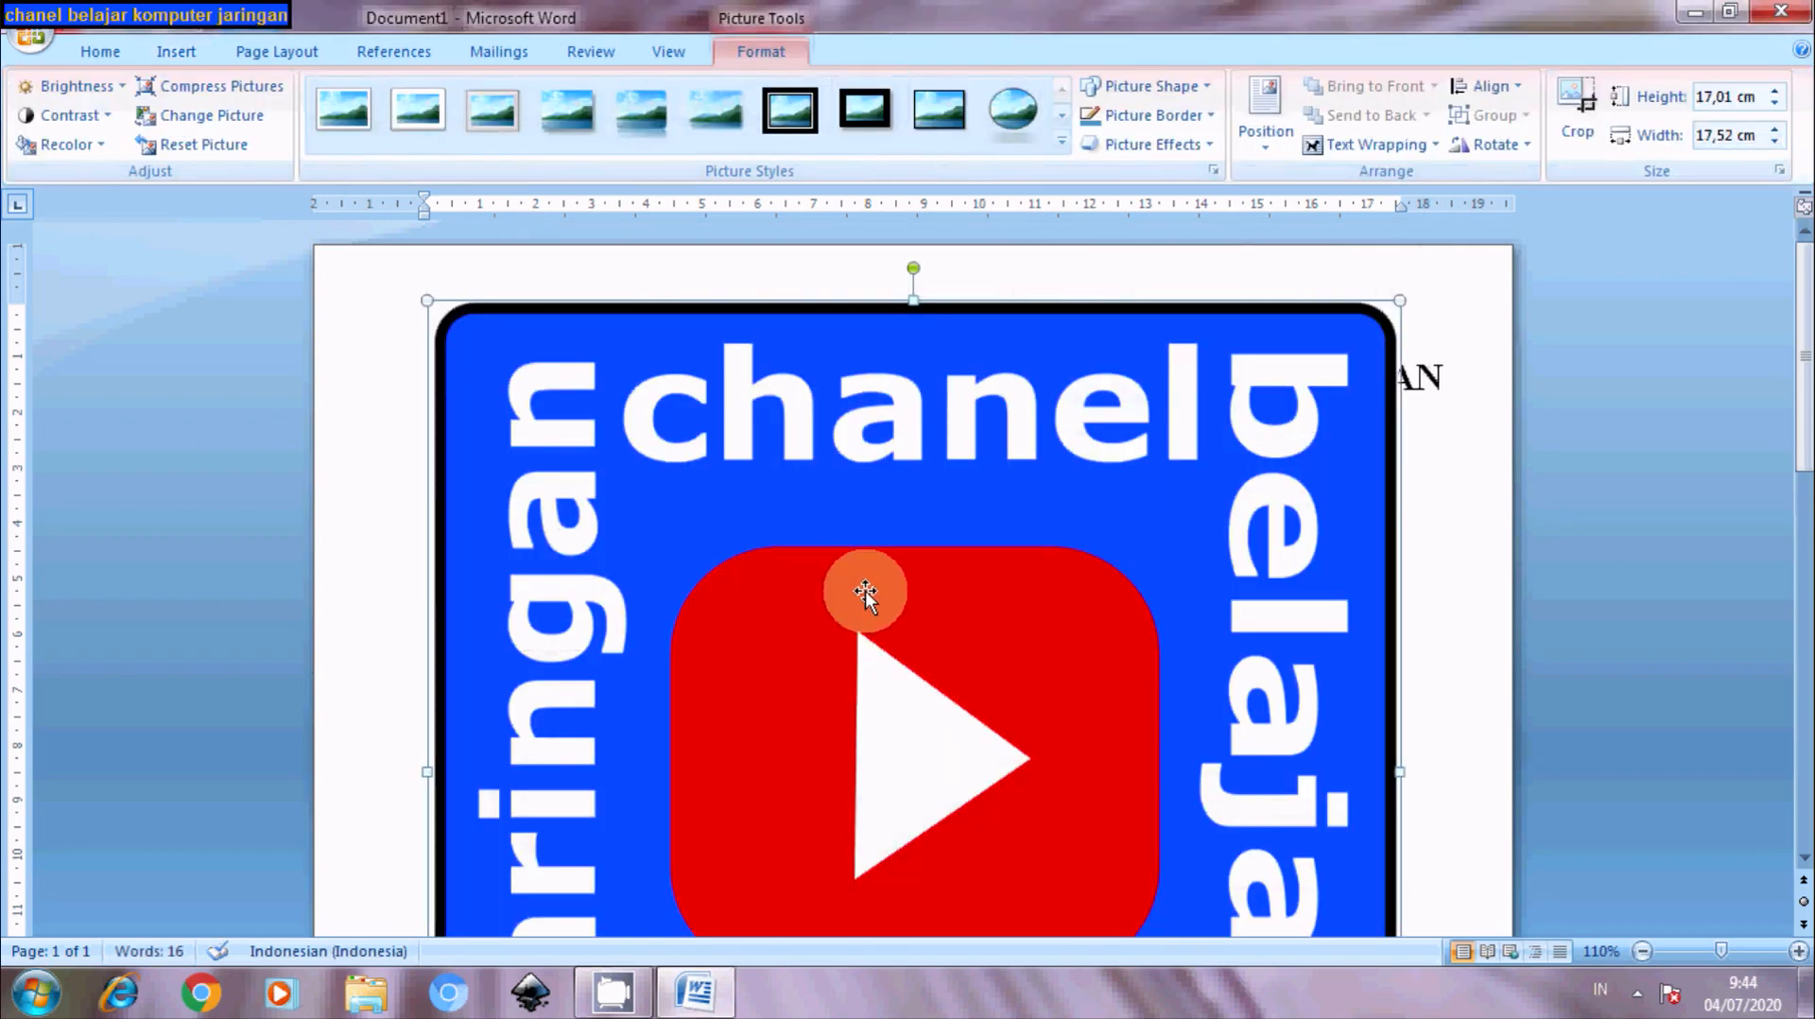
right_click(865, 592)
mouse_move(971, 893)
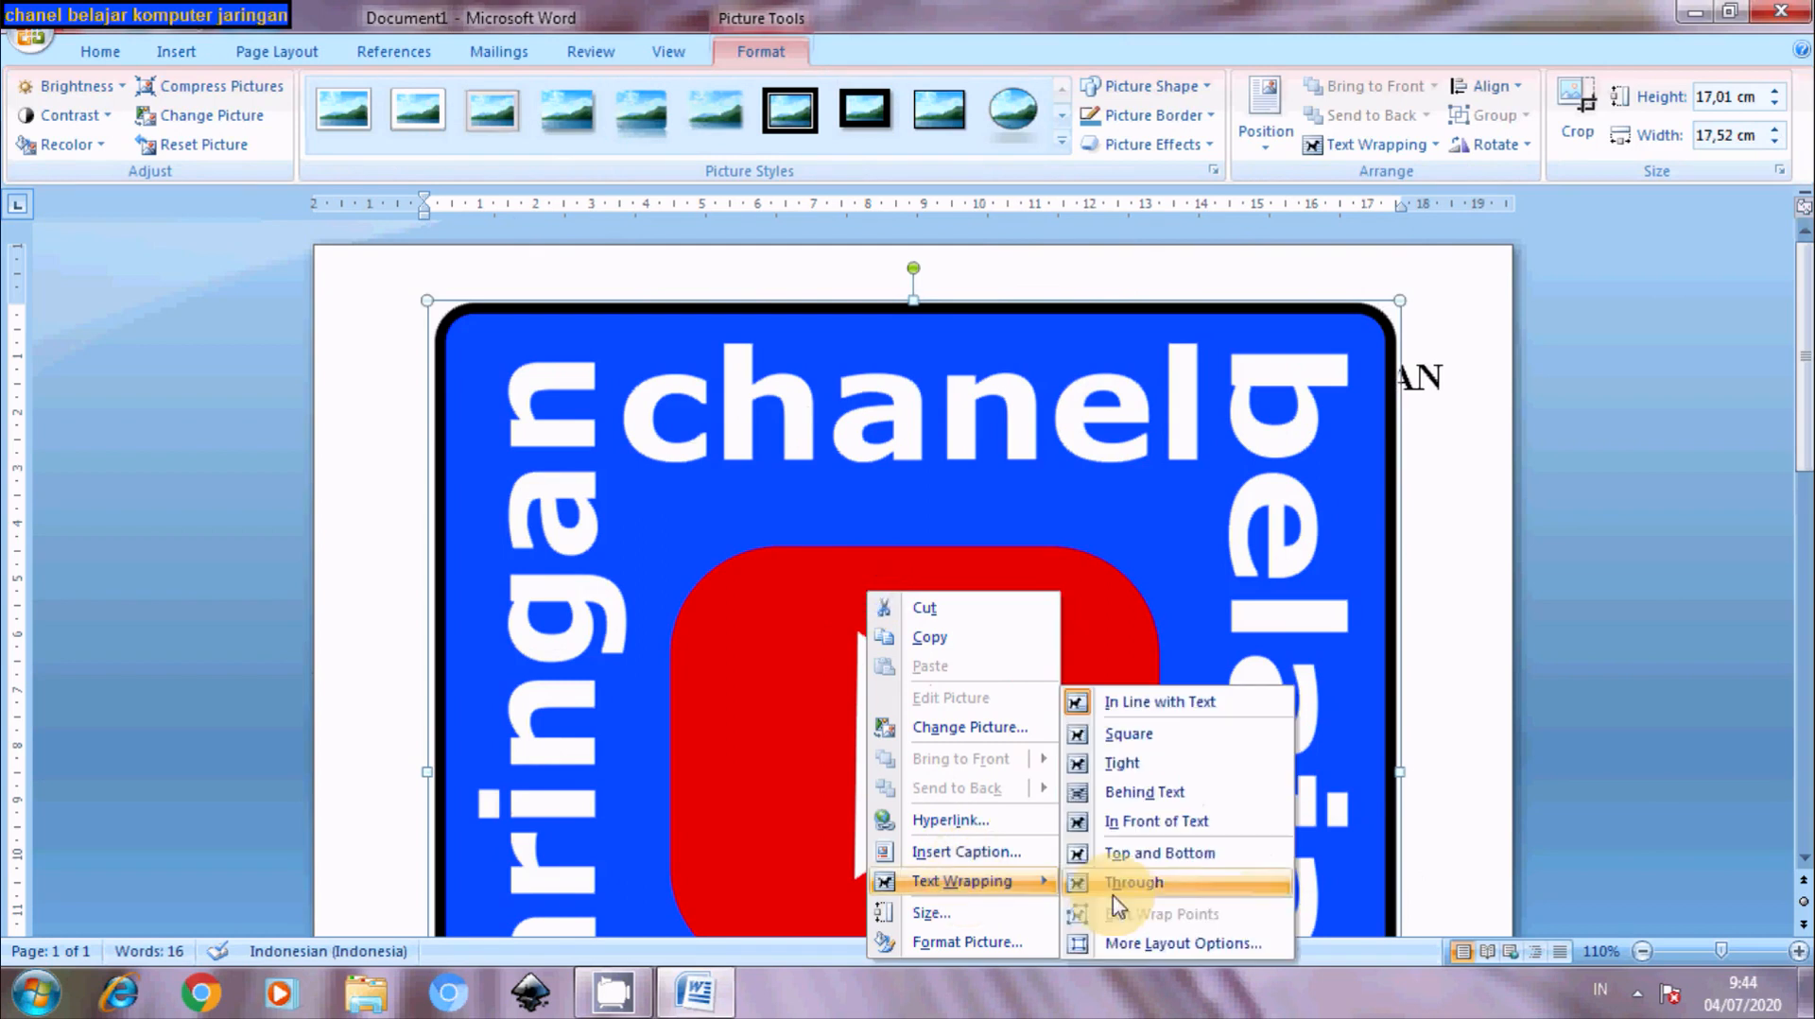
left_click(1148, 796)
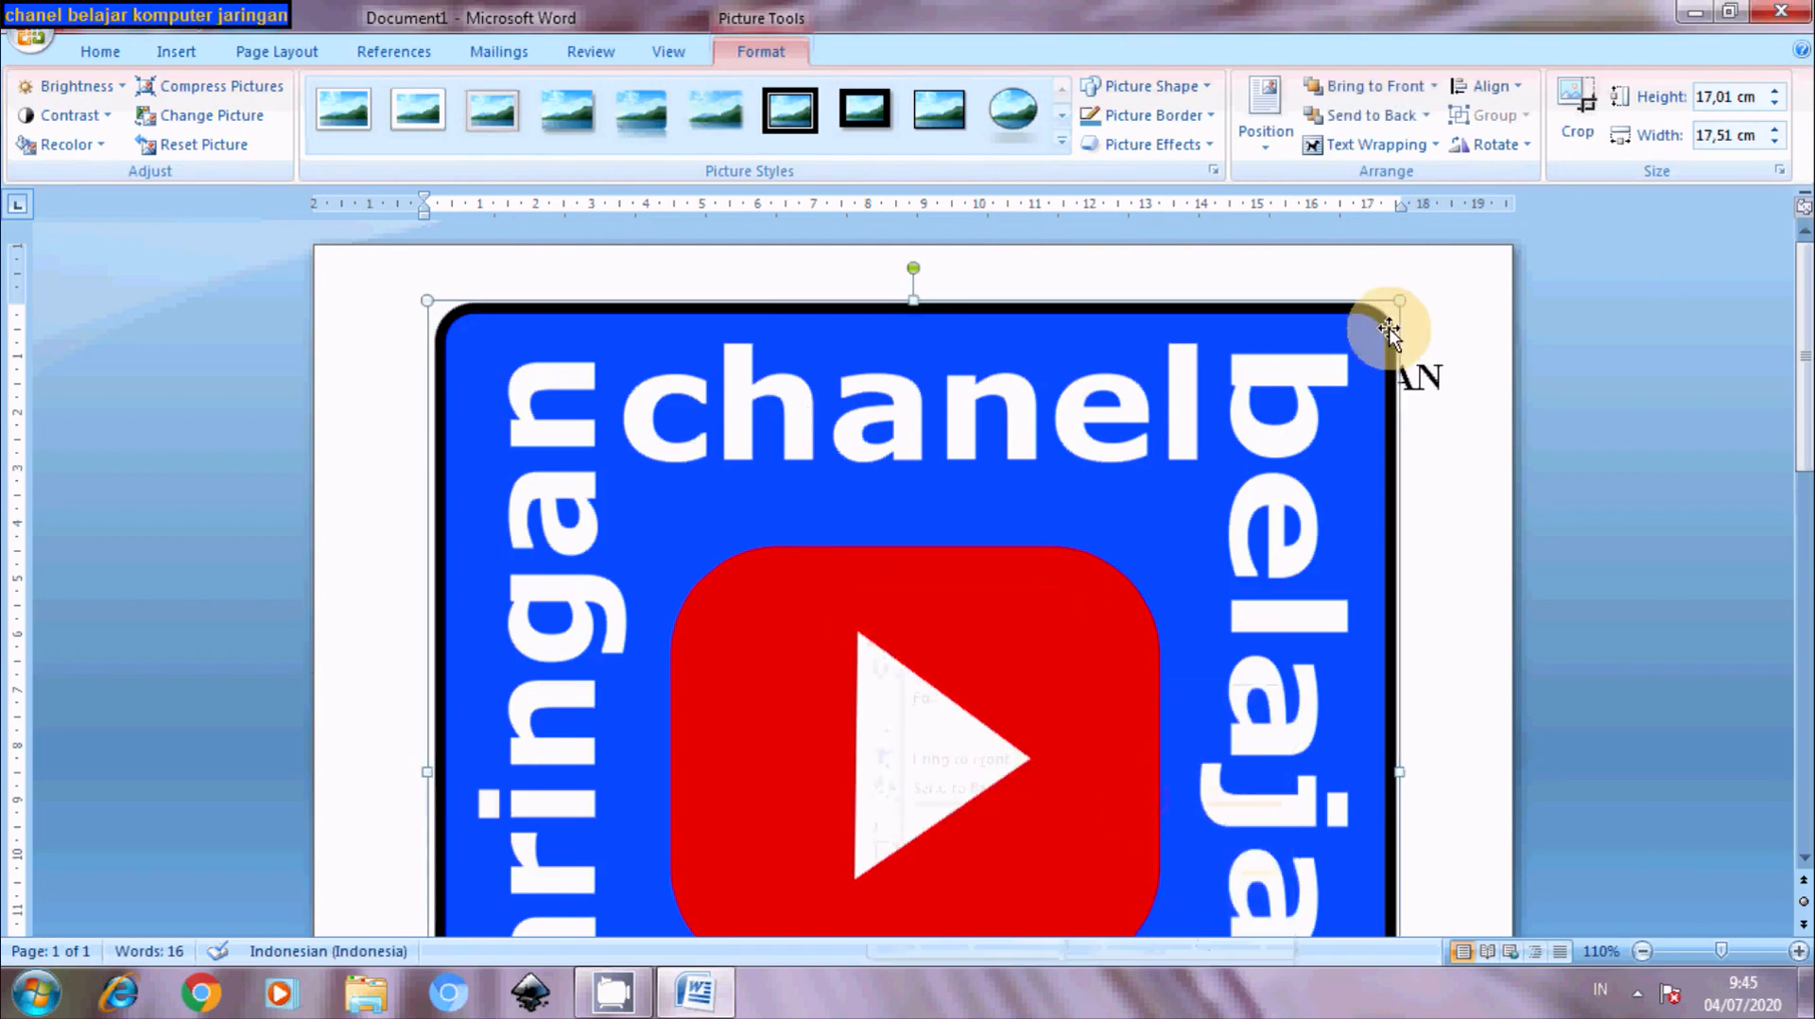
- Shrink the logo to about 3.2 cm square and place it at the top-left beside the letterhead
left_click_drag(1399, 302, 898, 785)
left_click_drag(750, 838, 738, 440)
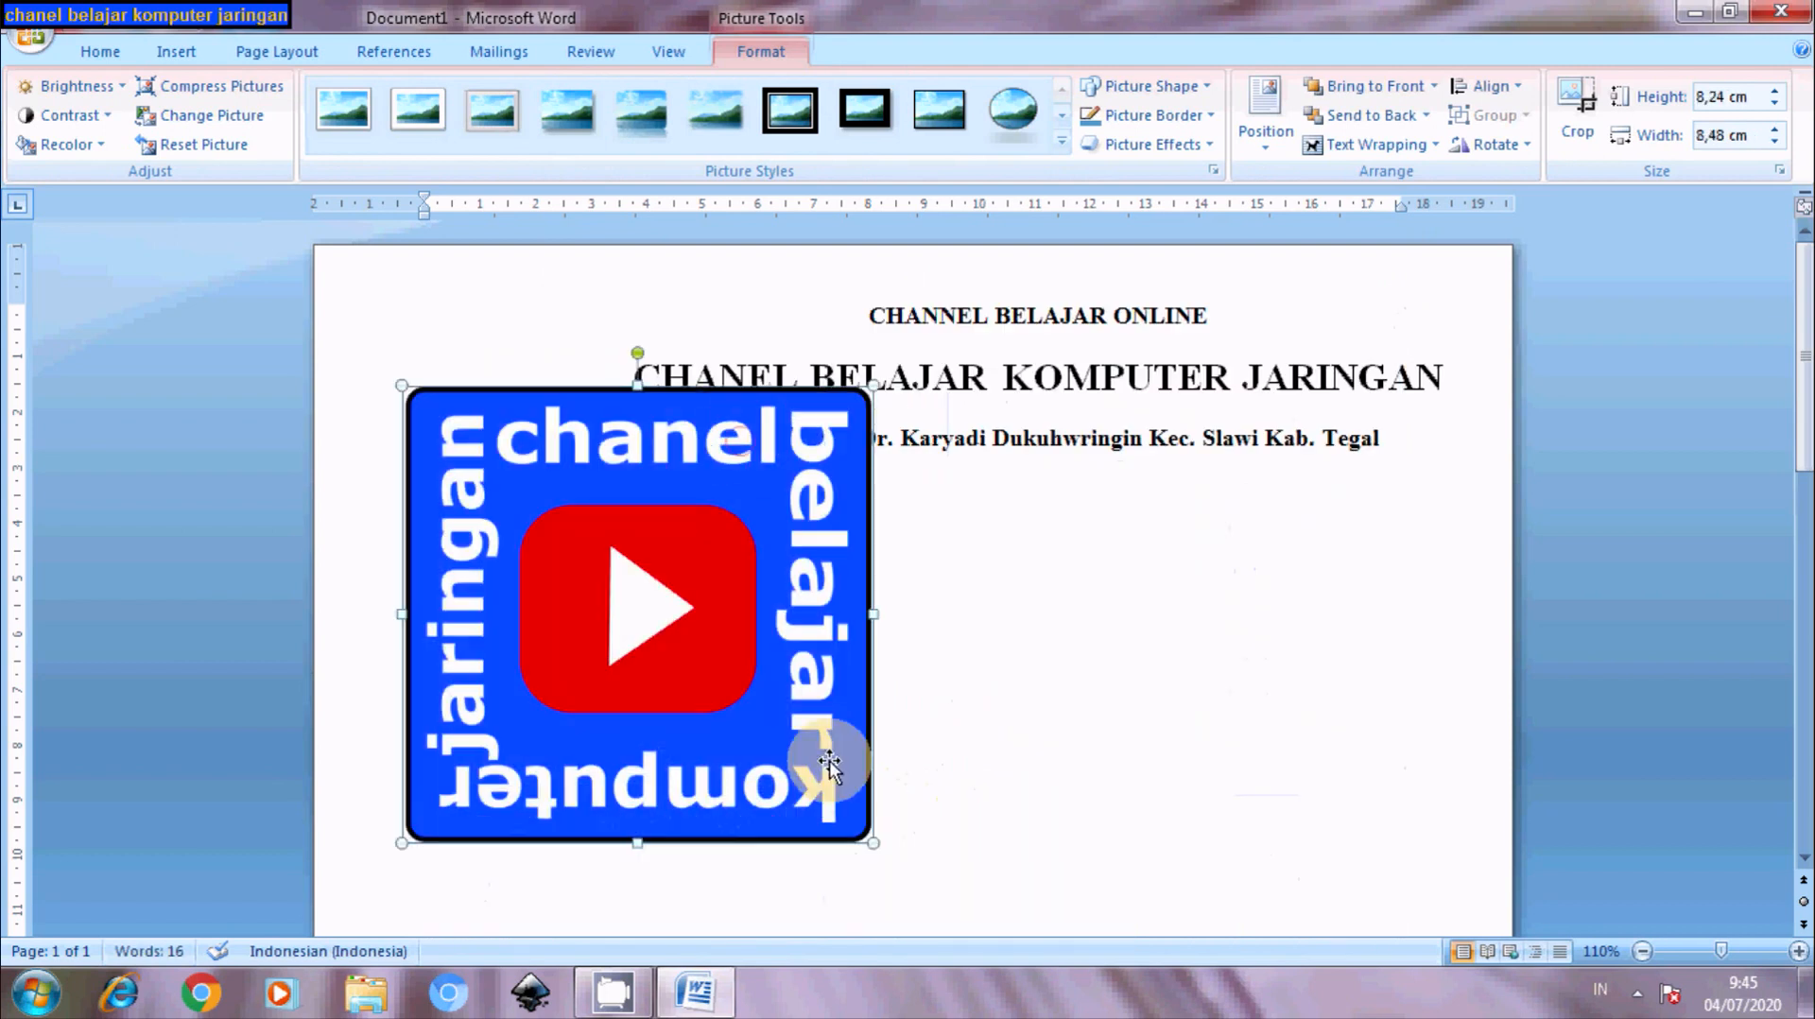
left_click_drag(827, 657, 697, 546)
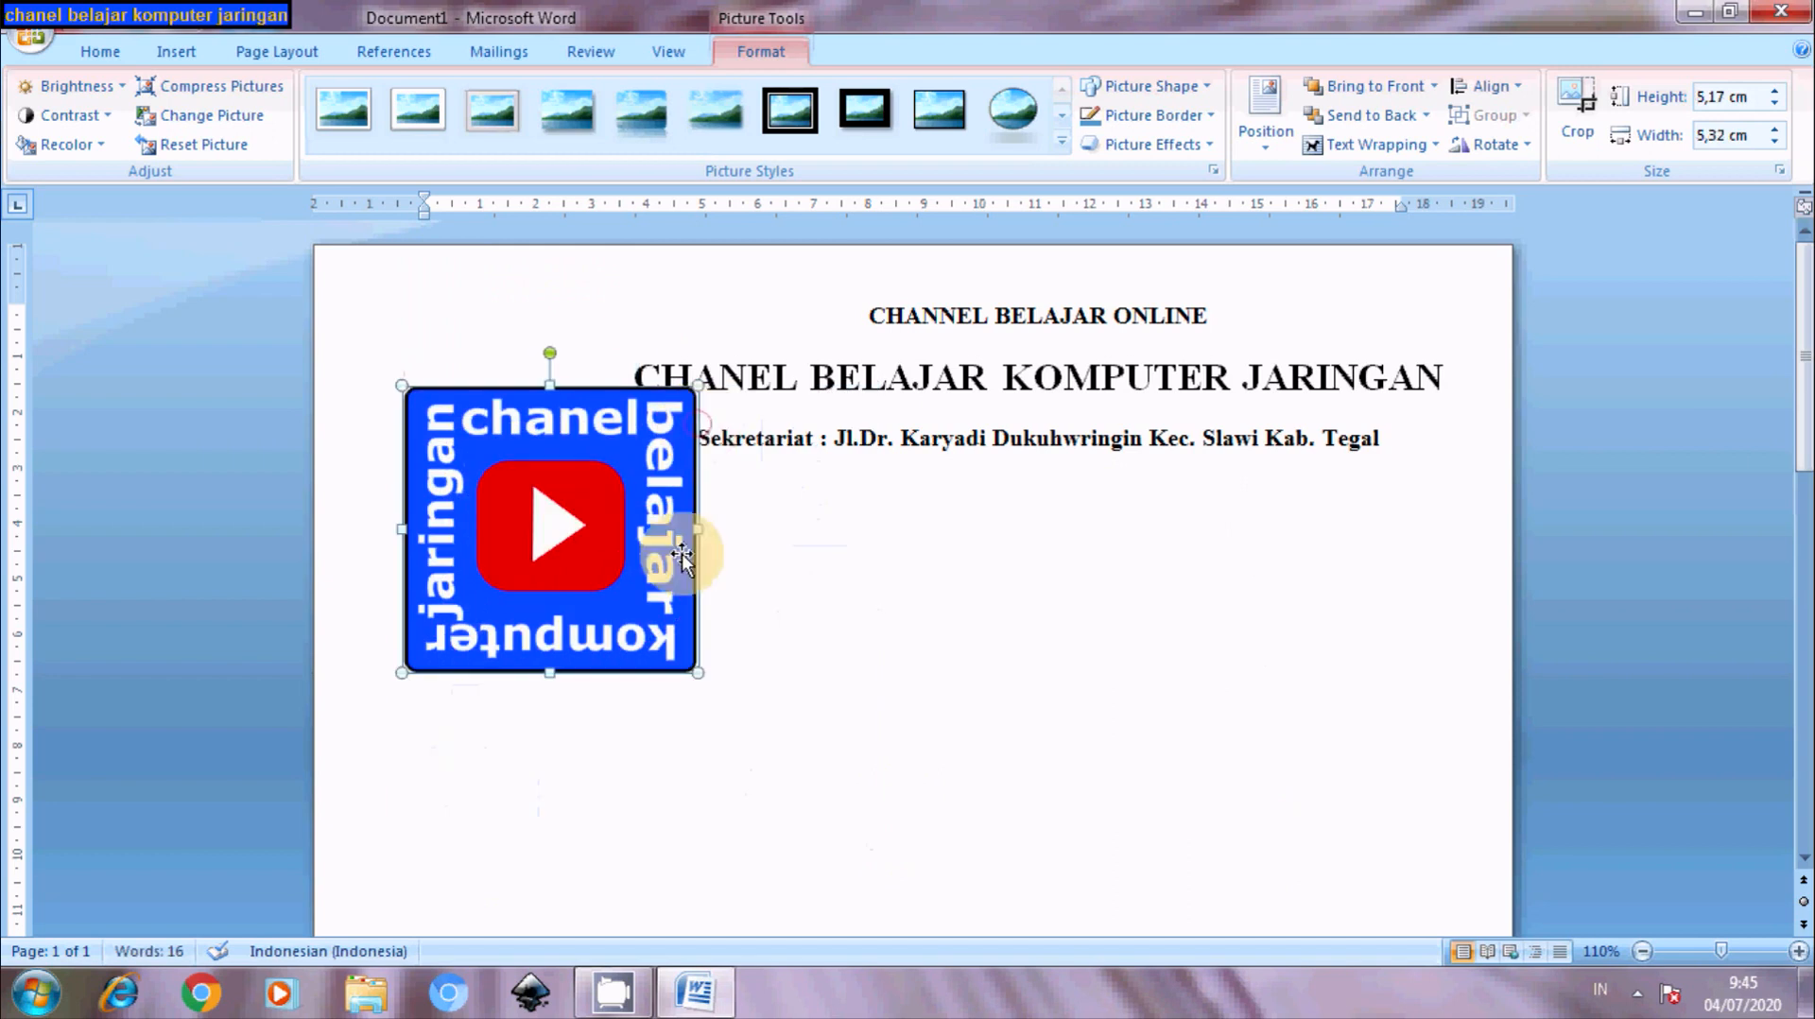
left_click_drag(698, 672, 588, 565)
left_click_drag(546, 492, 554, 400)
left_click(820, 660)
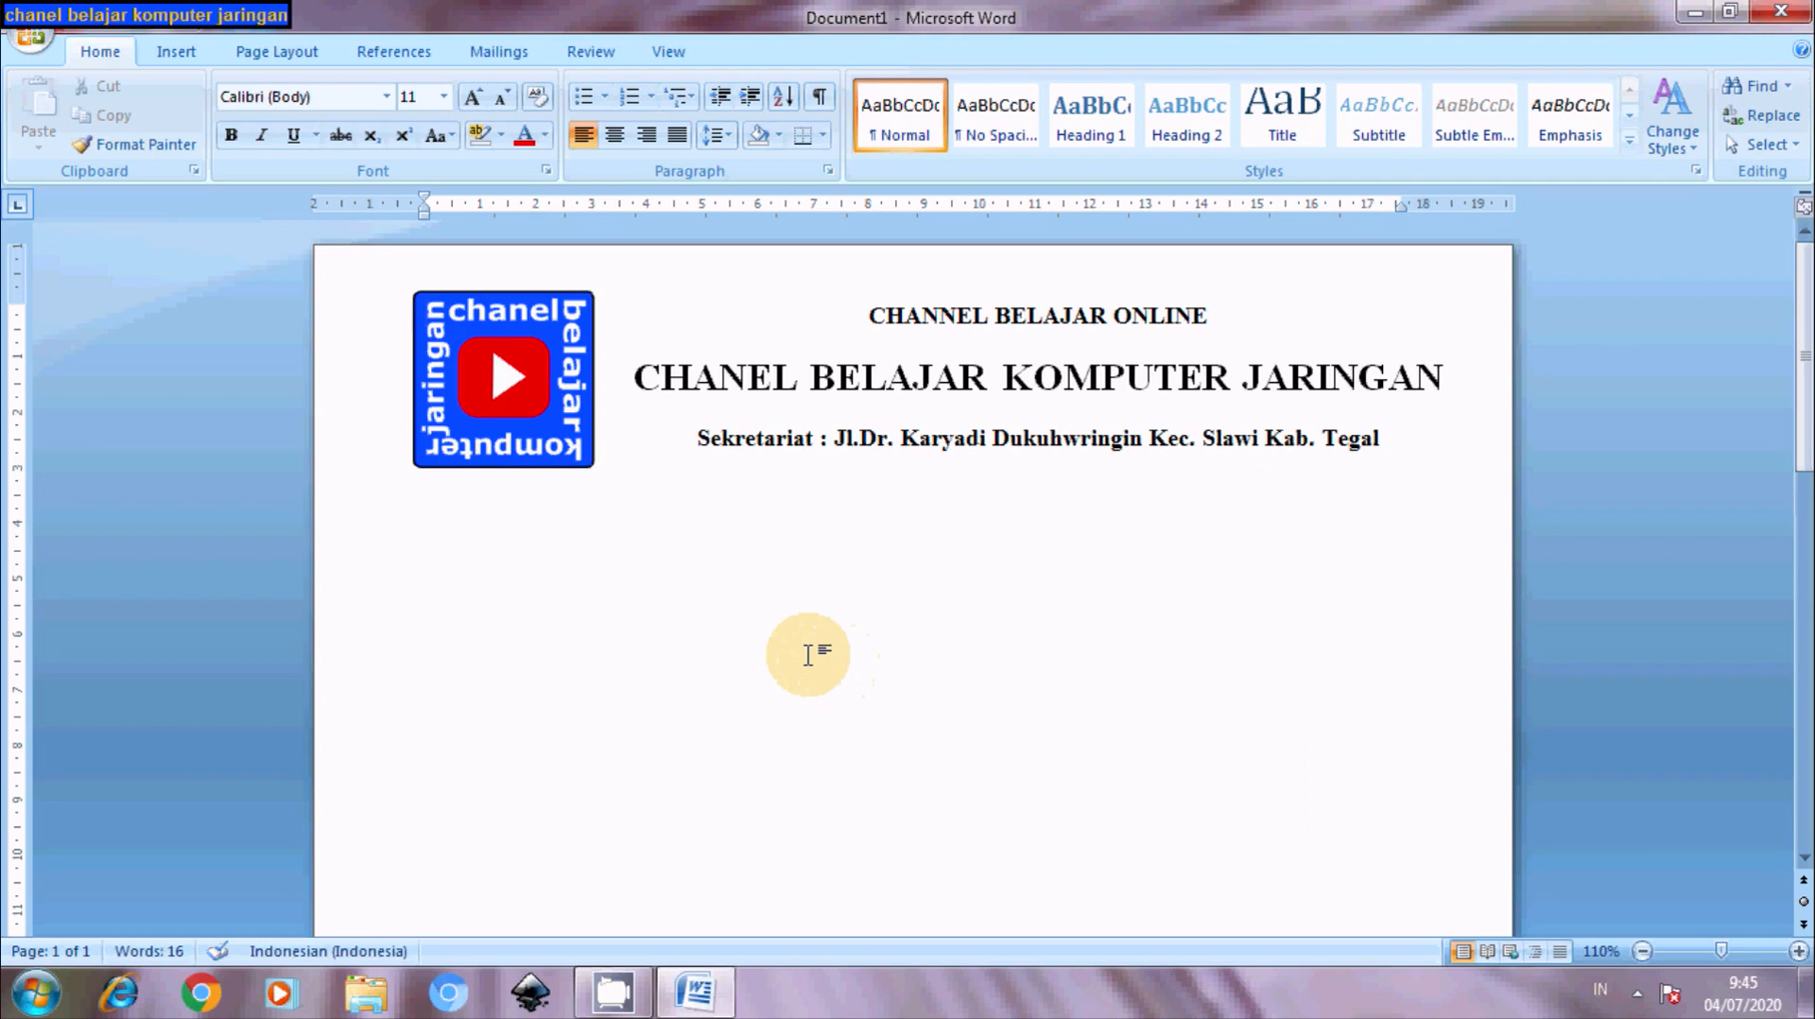
- Nudge the letterhead text box slightly left, toward the logo
left_click(754, 394)
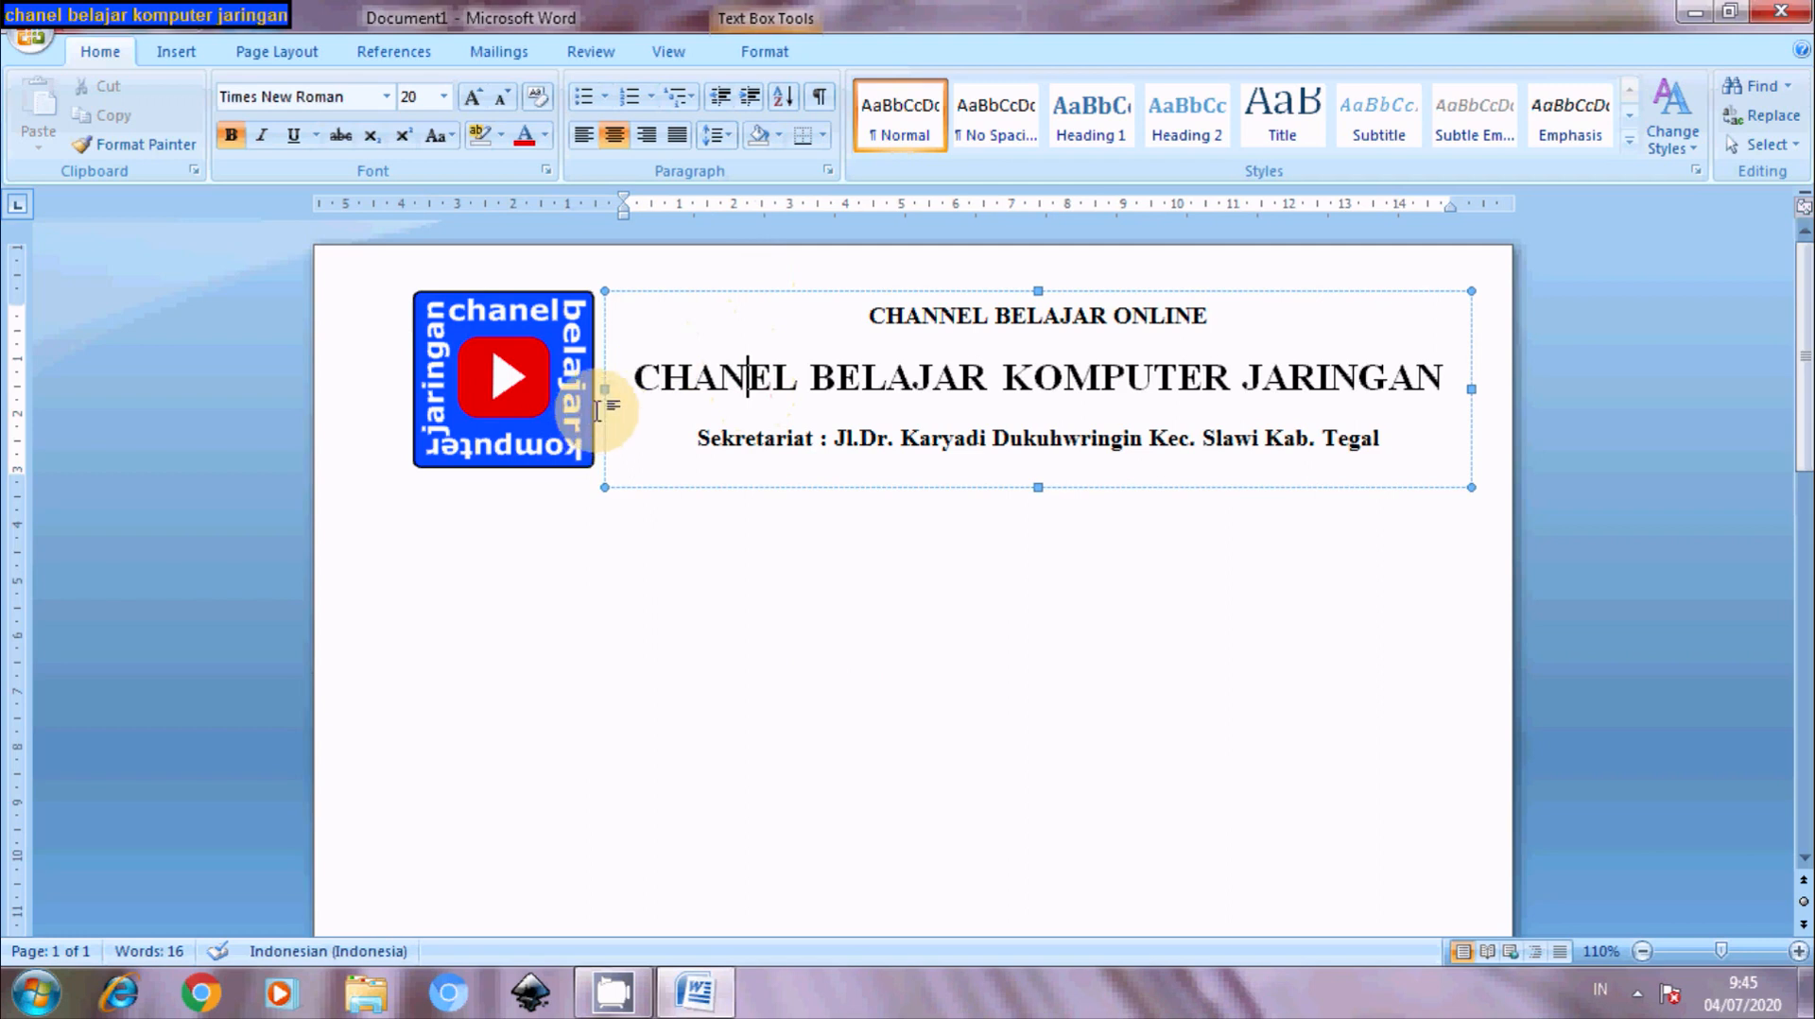
left_click_drag(605, 390, 597, 390)
left_click(672, 573)
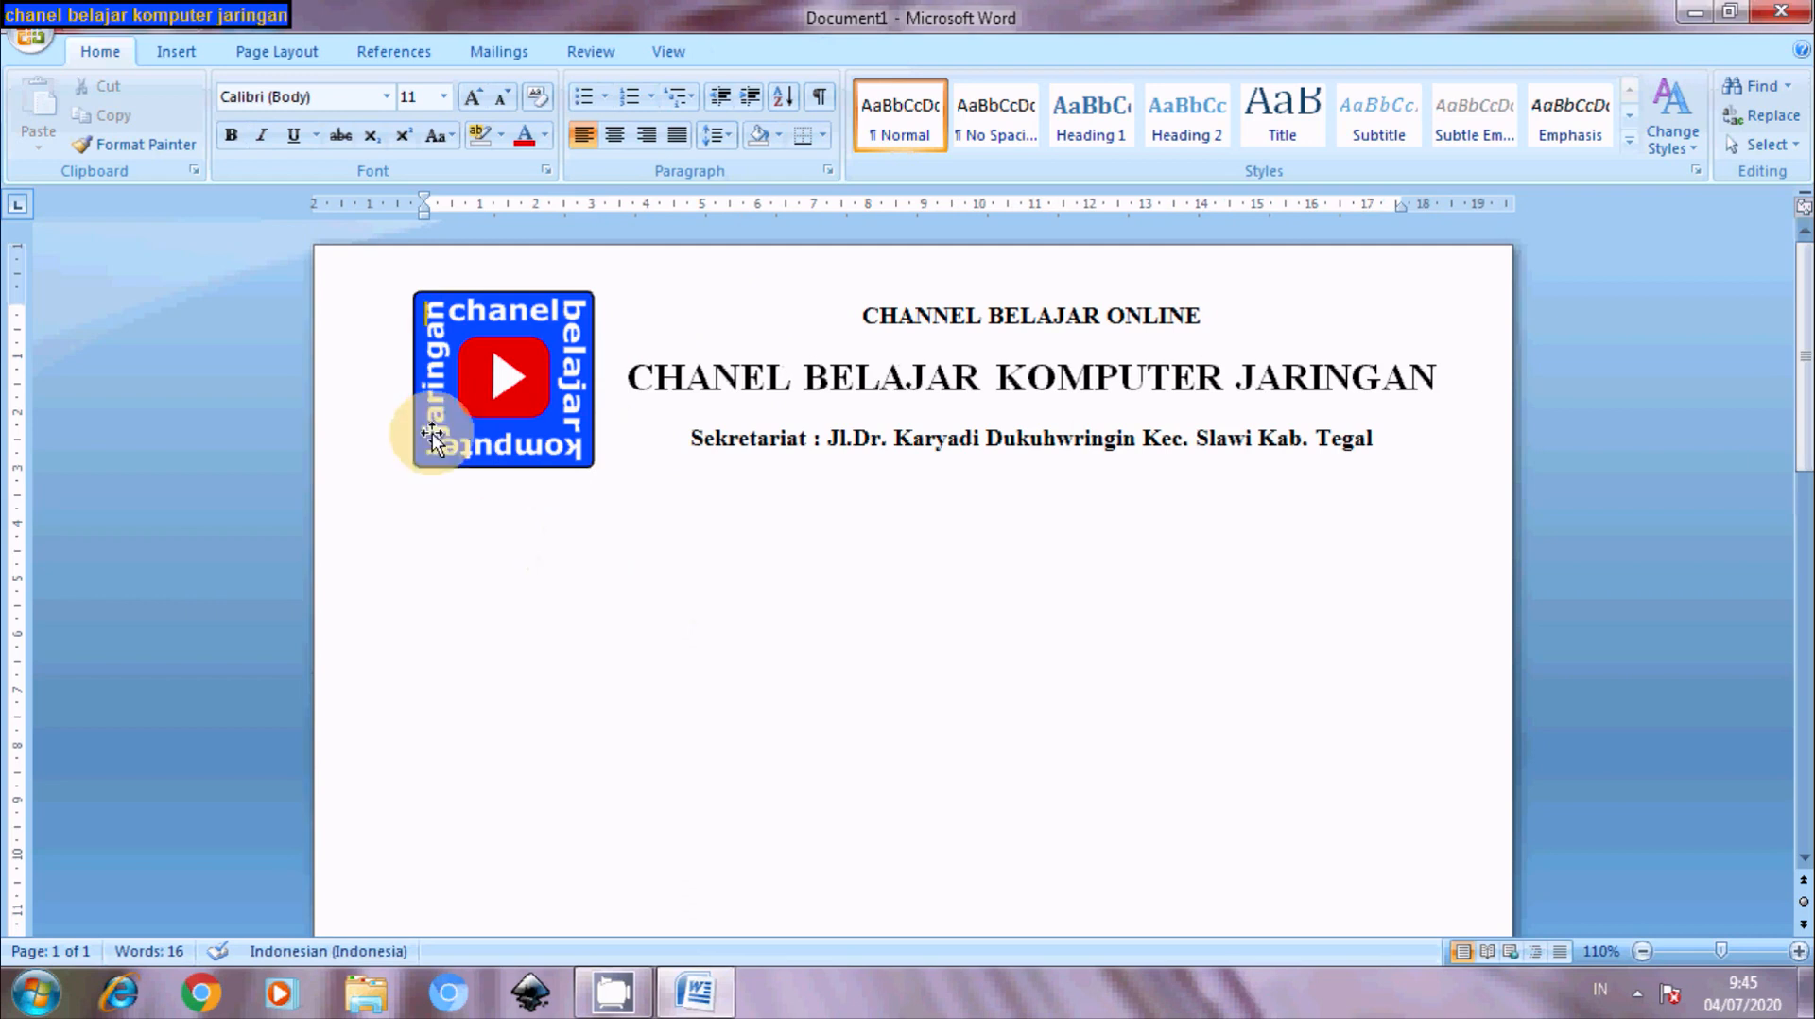
- Draw a 19.46 cm horizontal rule under the letterhead, with a duplicate placed just beneath it
left_click(175, 52)
left_click(413, 154)
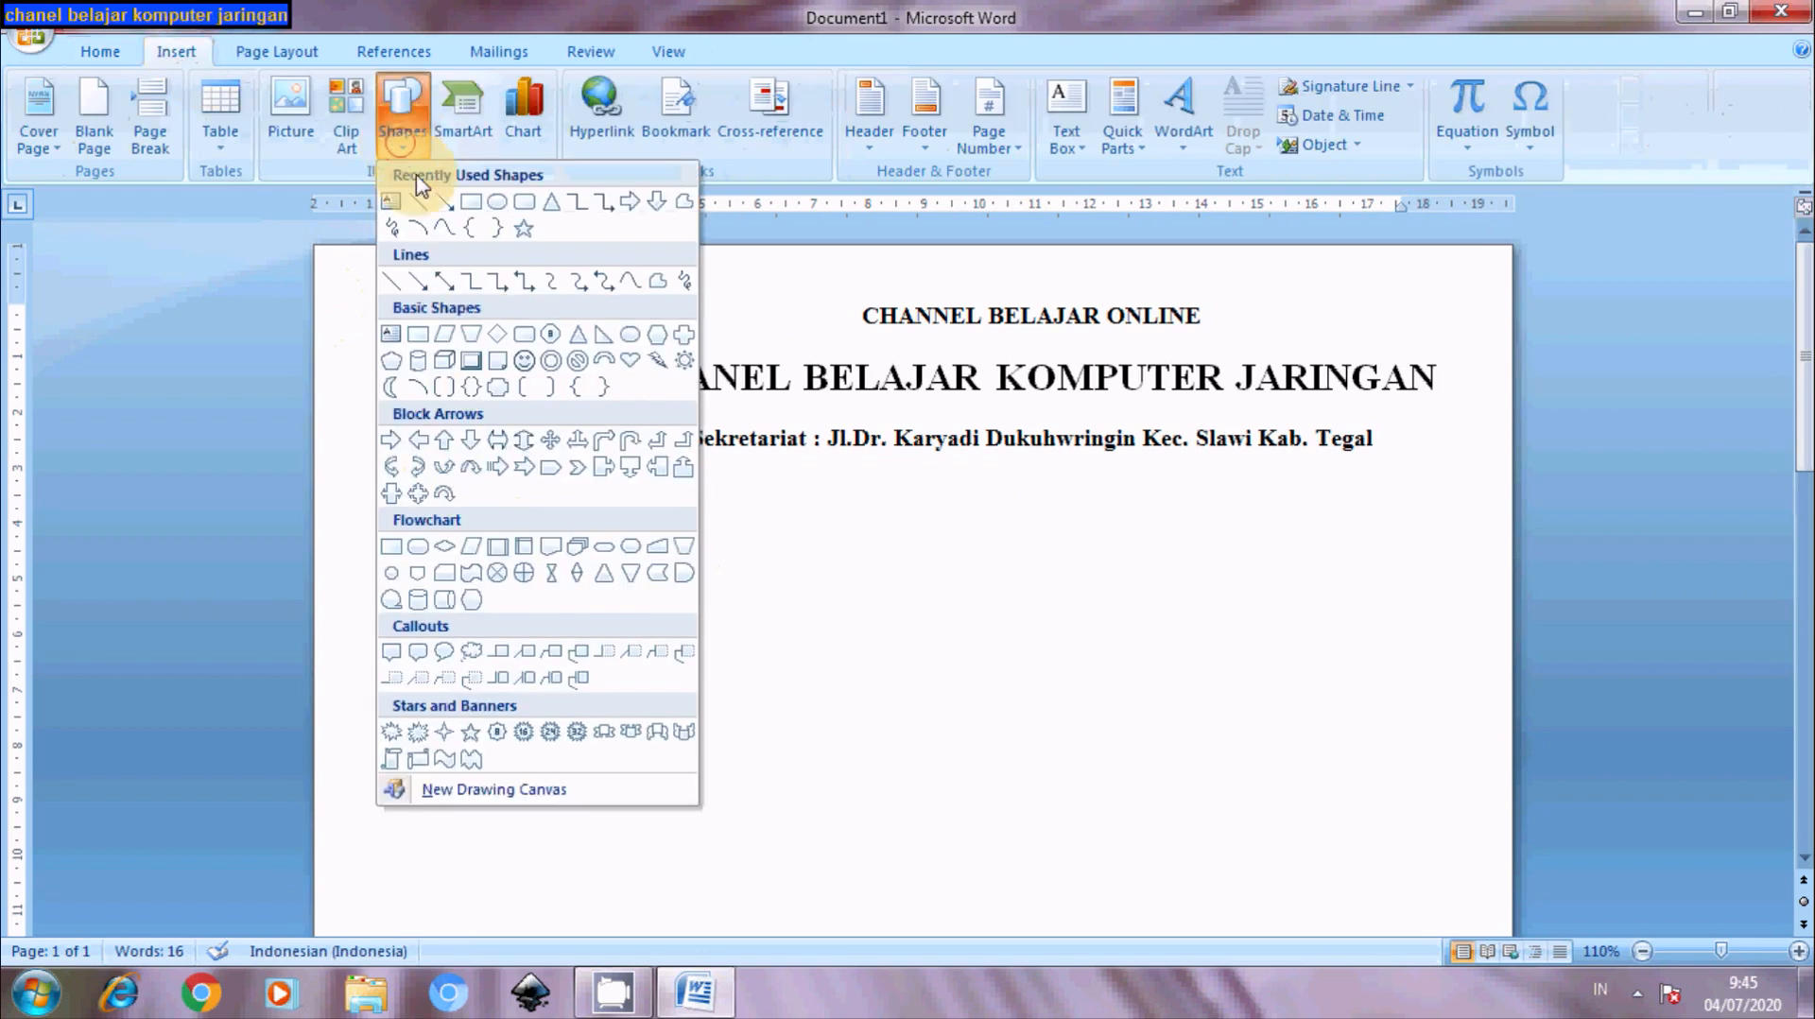
left_click(415, 210)
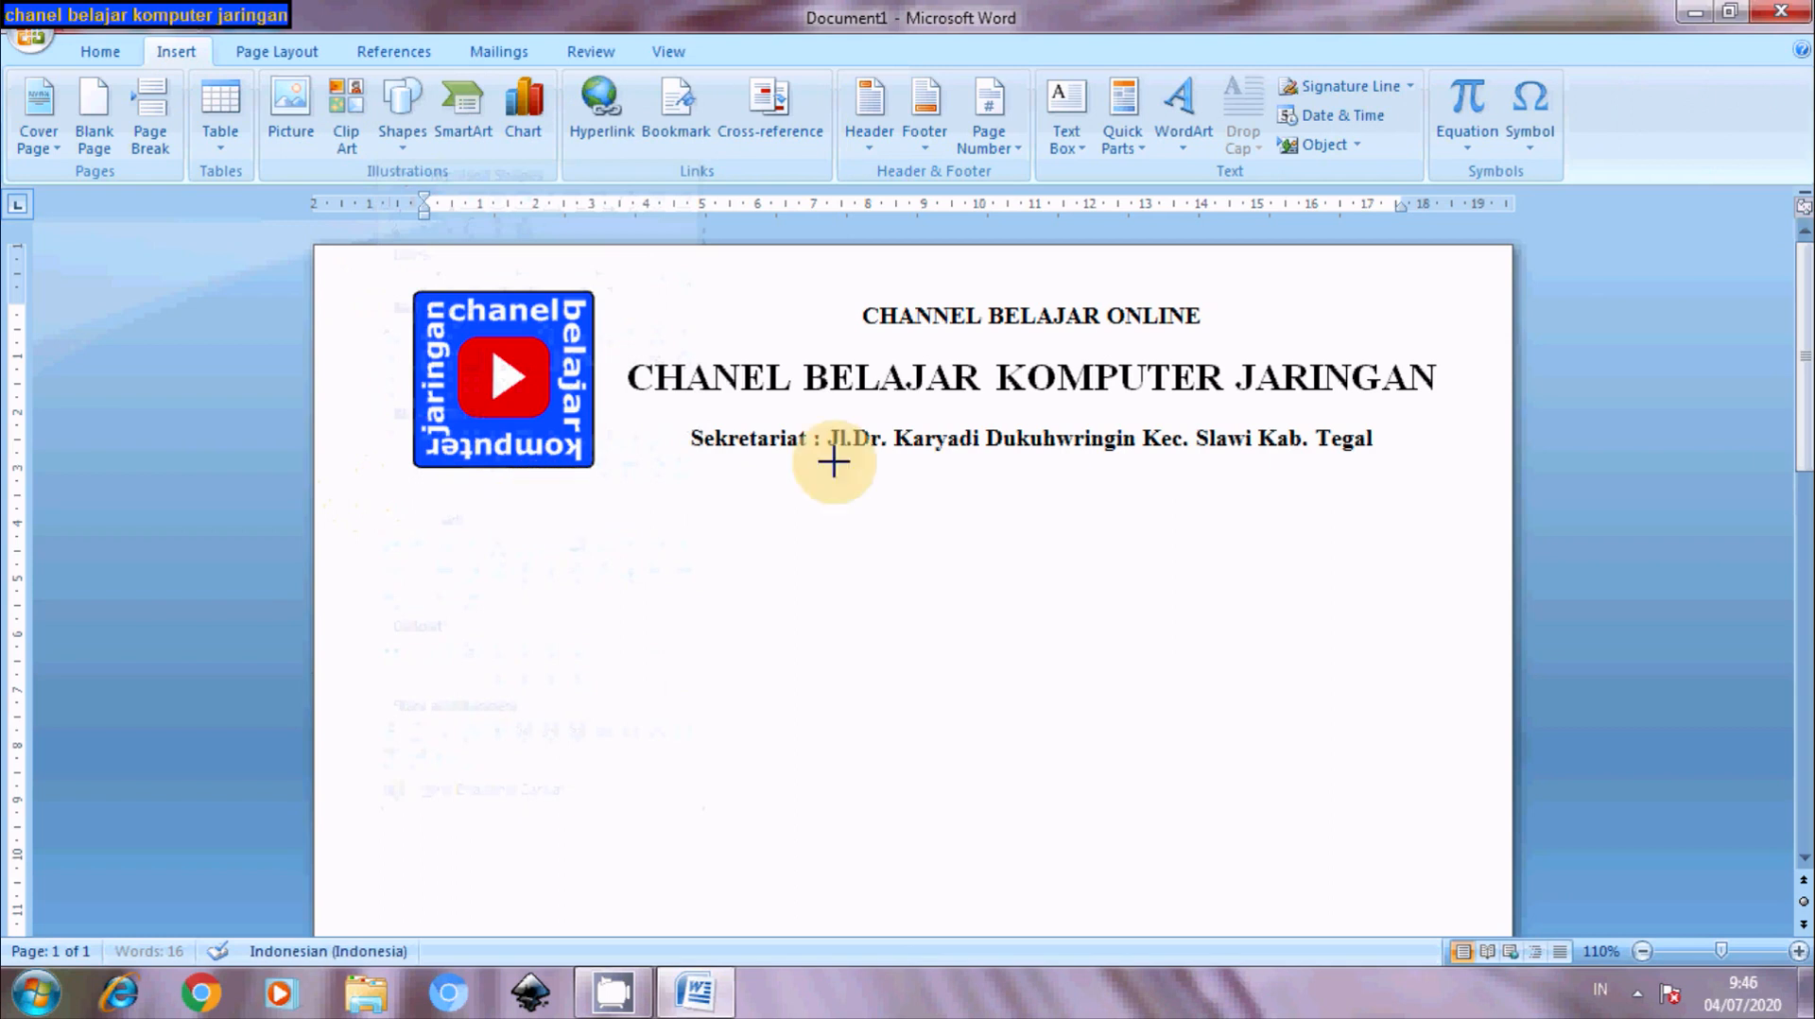
left_click_drag(1204, 507, 1462, 467)
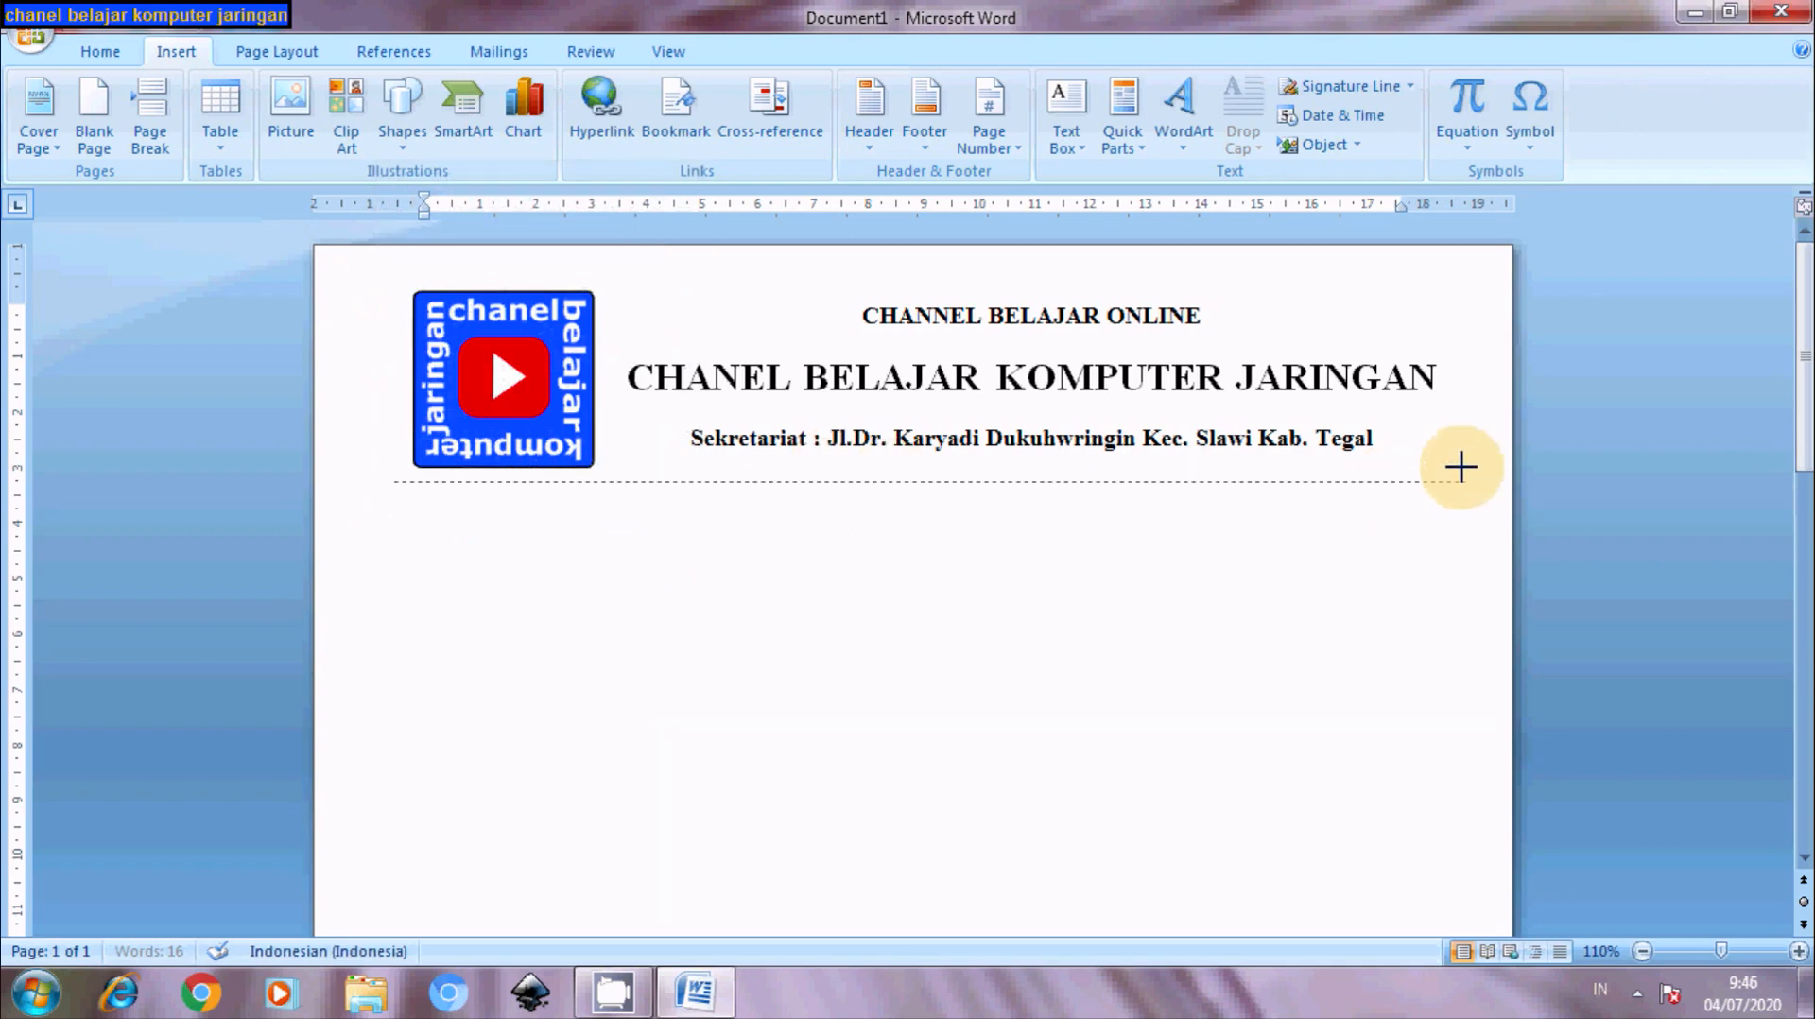
left_click_drag(1462, 467, 1472, 467)
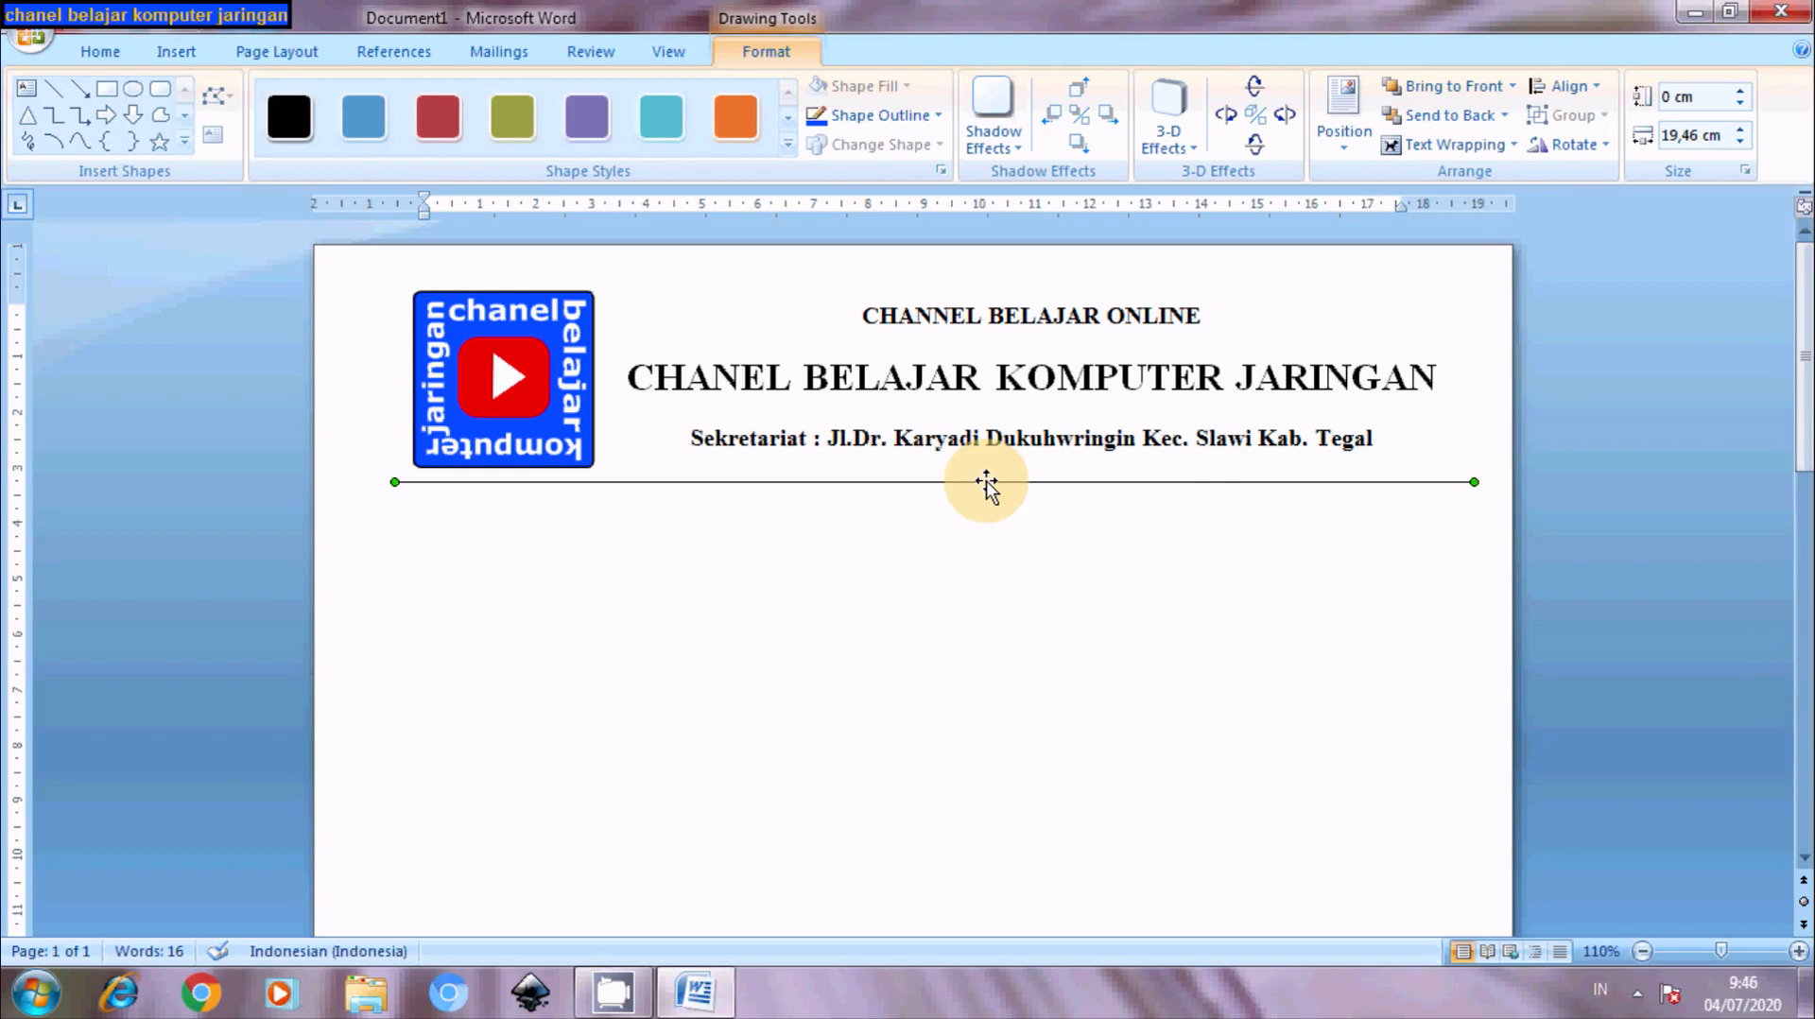
key("ctrl+d")
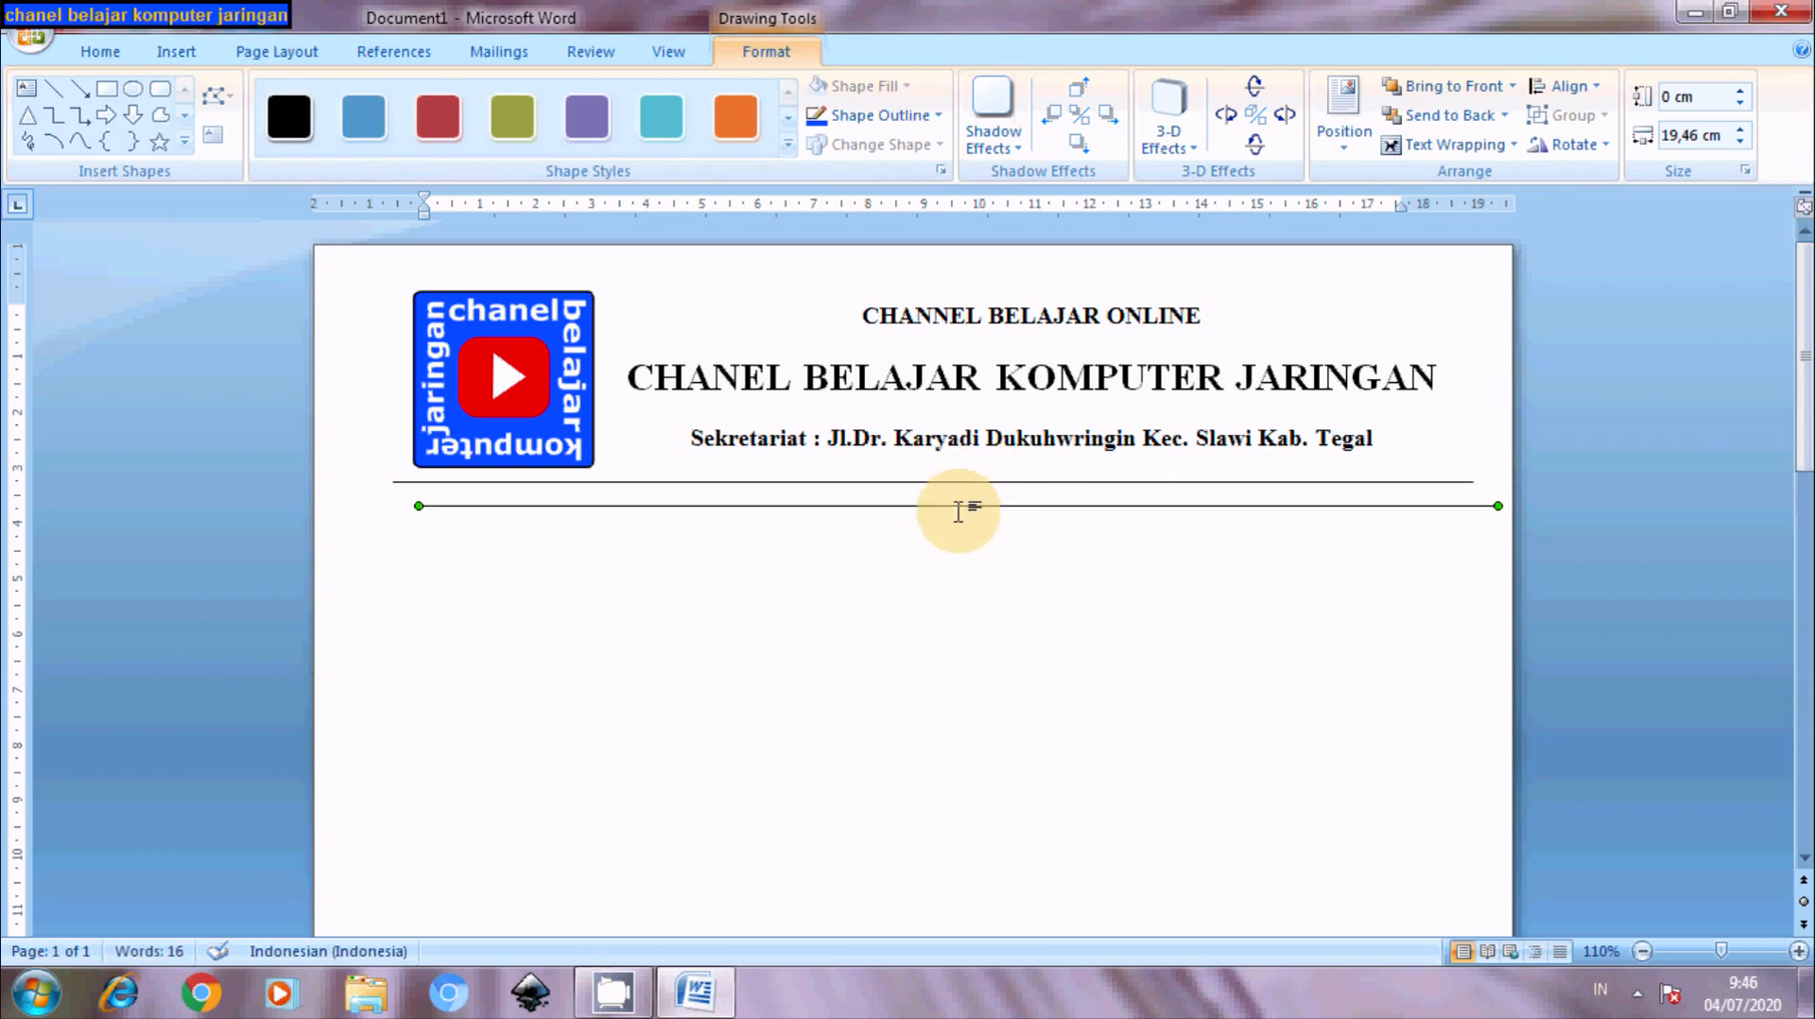
left_click_drag(952, 506, 930, 495)
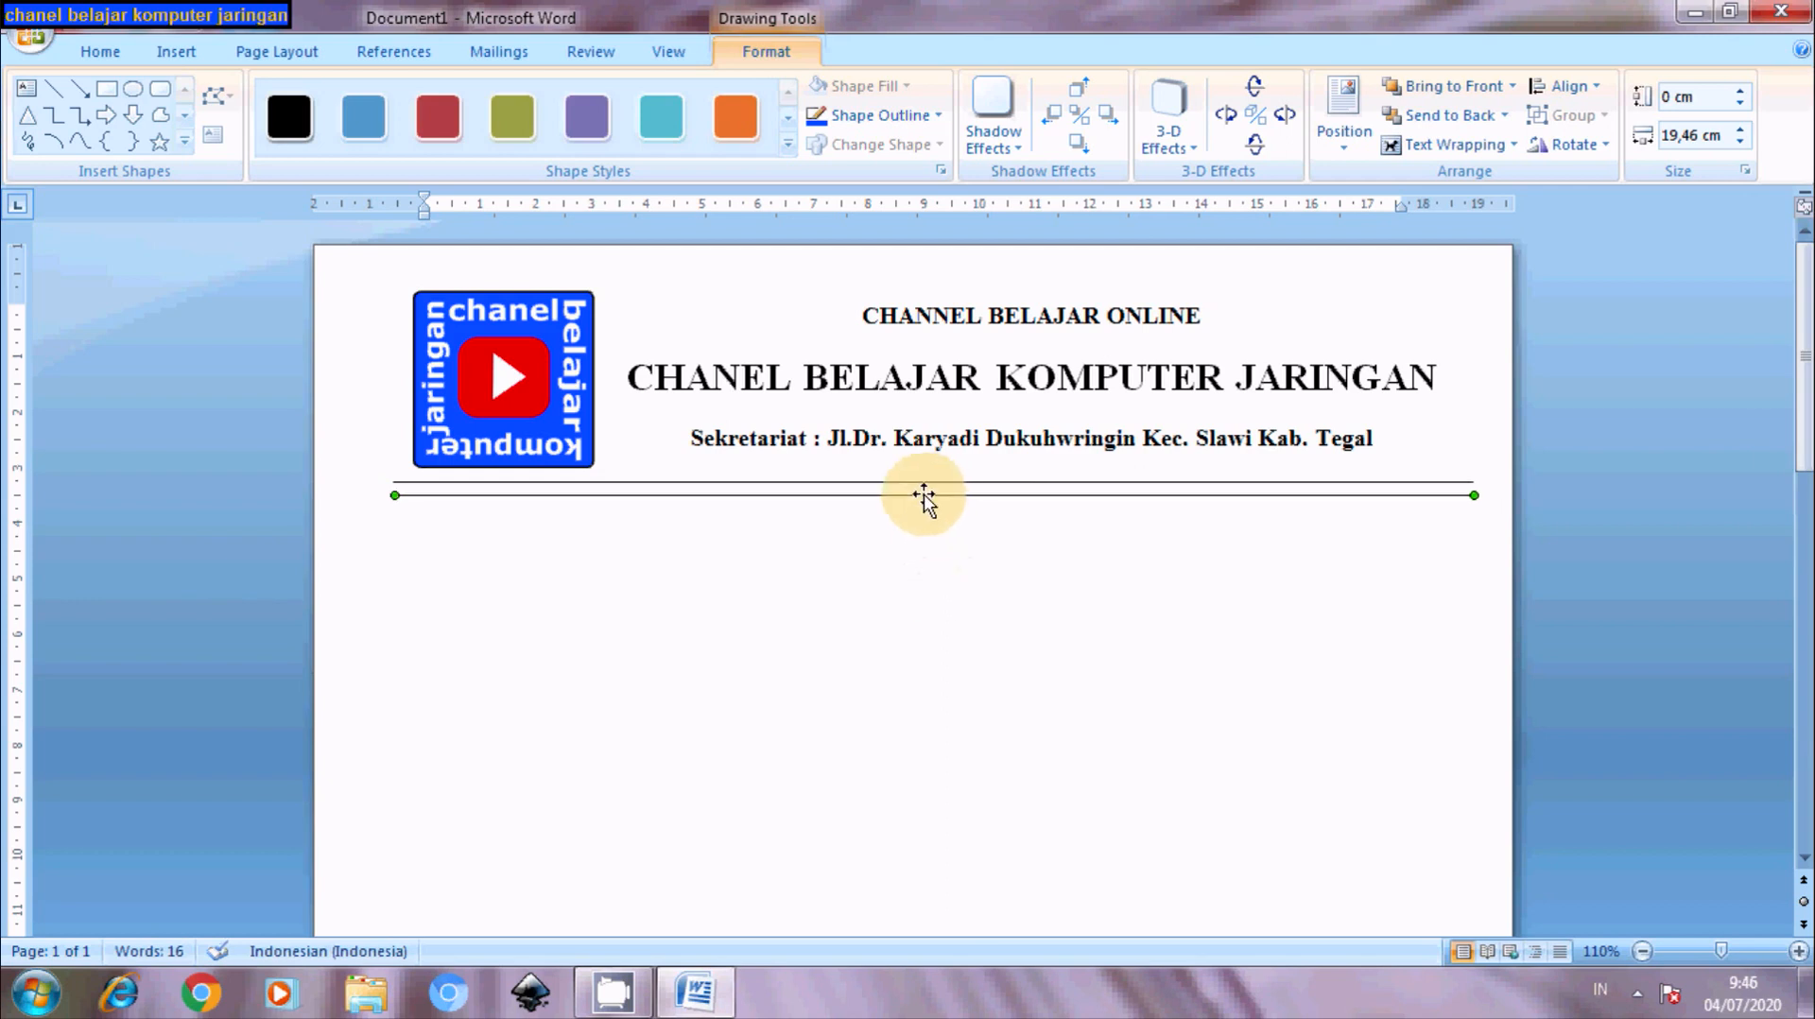
- Raise the lower rule's weight to 3 pt and nudge it up just below the thin line
right_click(924, 496)
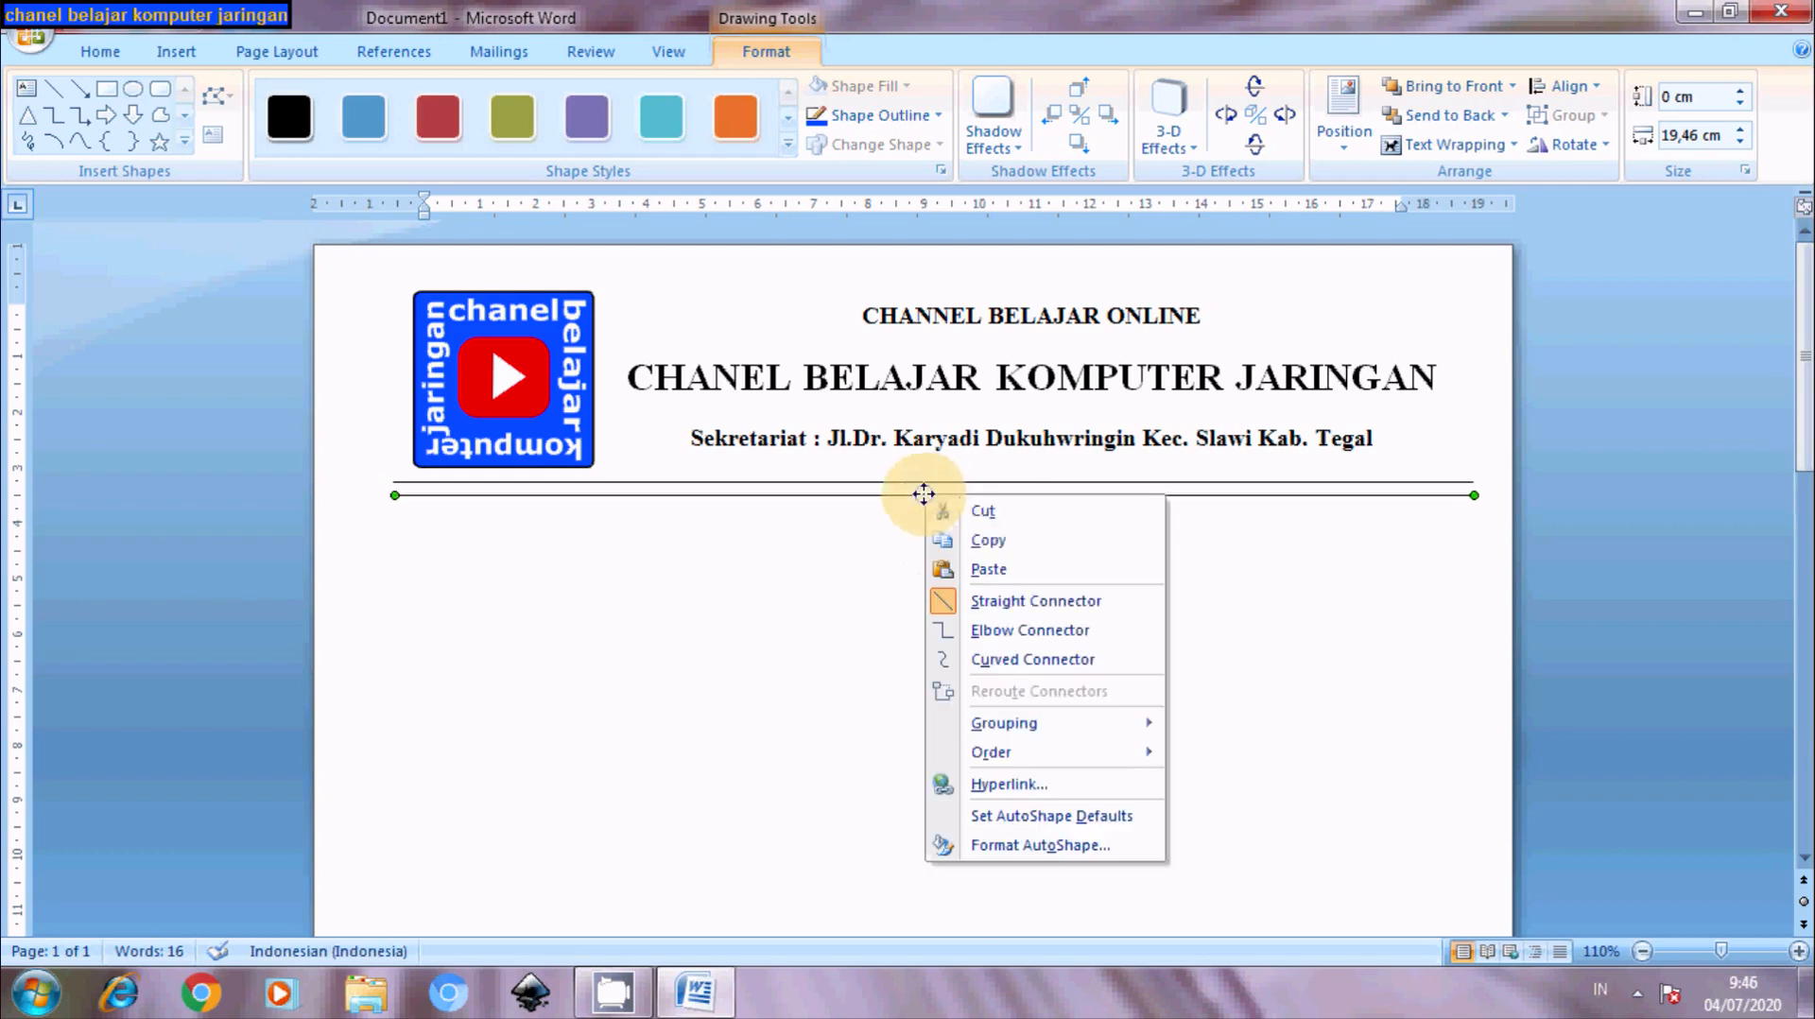
left_click(988, 845)
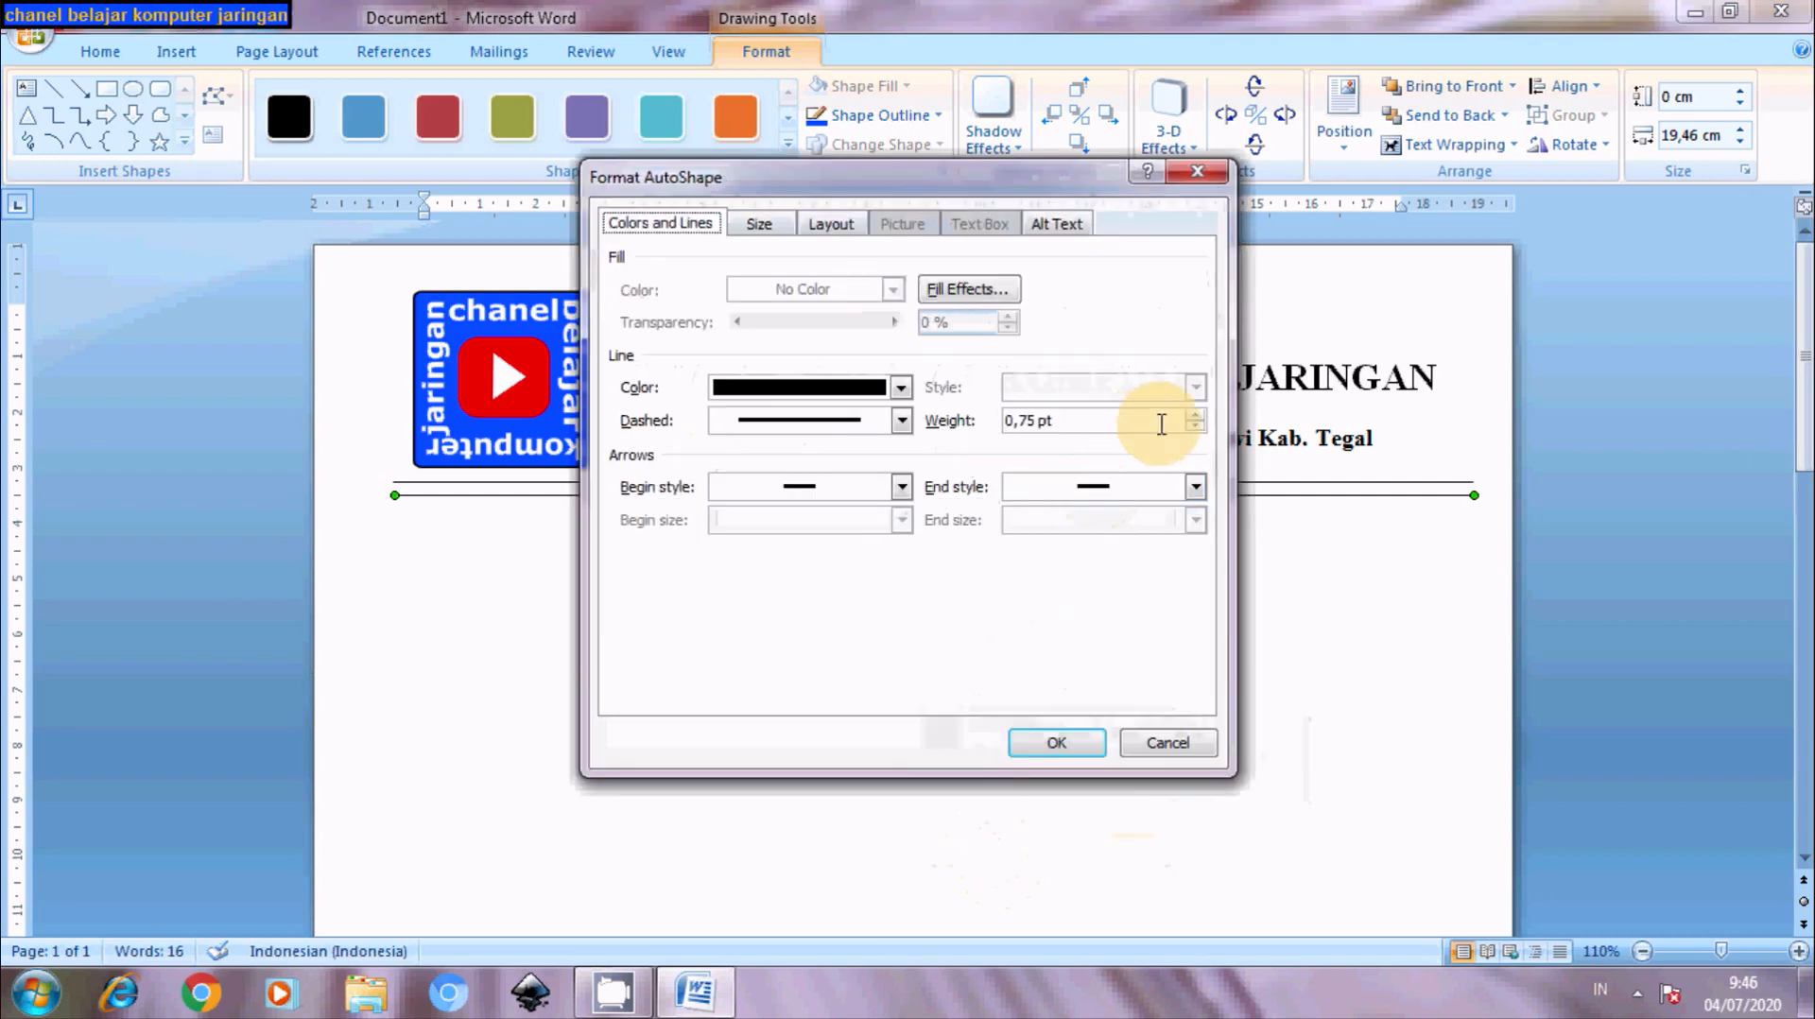
left_click(1196, 416)
left_click(1197, 416)
left_click(1197, 416)
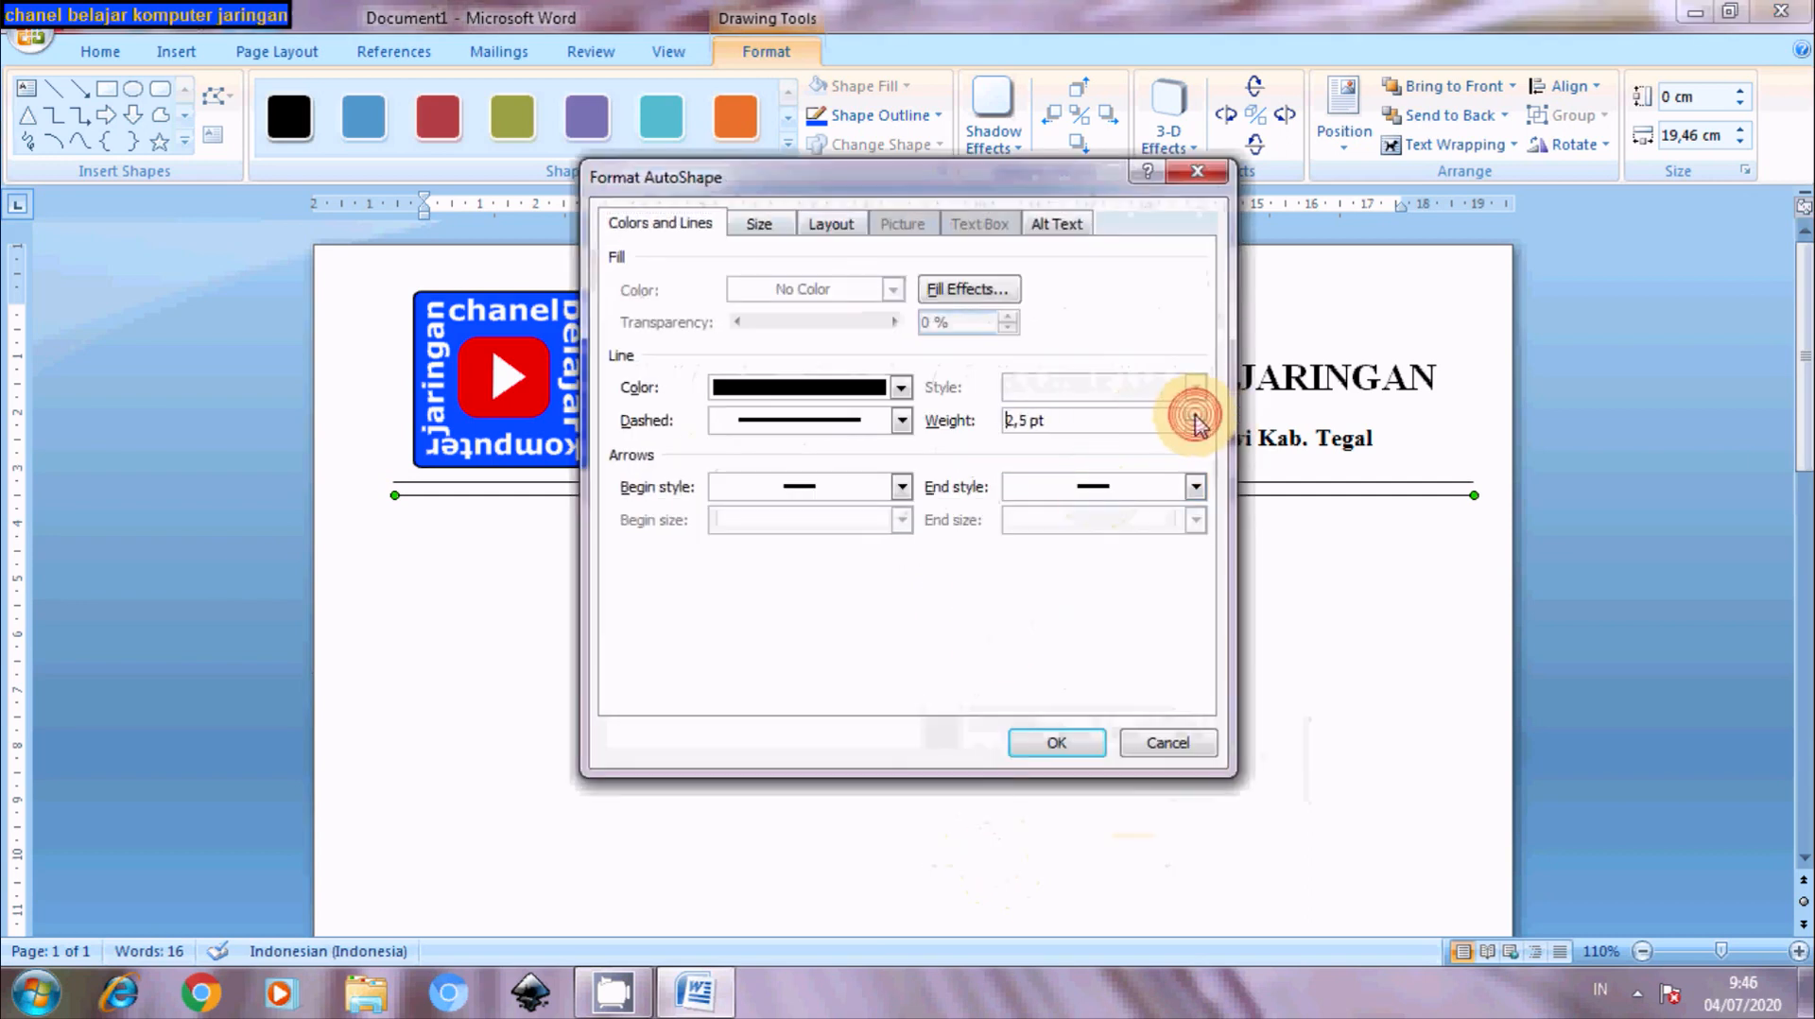
left_click(1197, 416)
left_click(1051, 743)
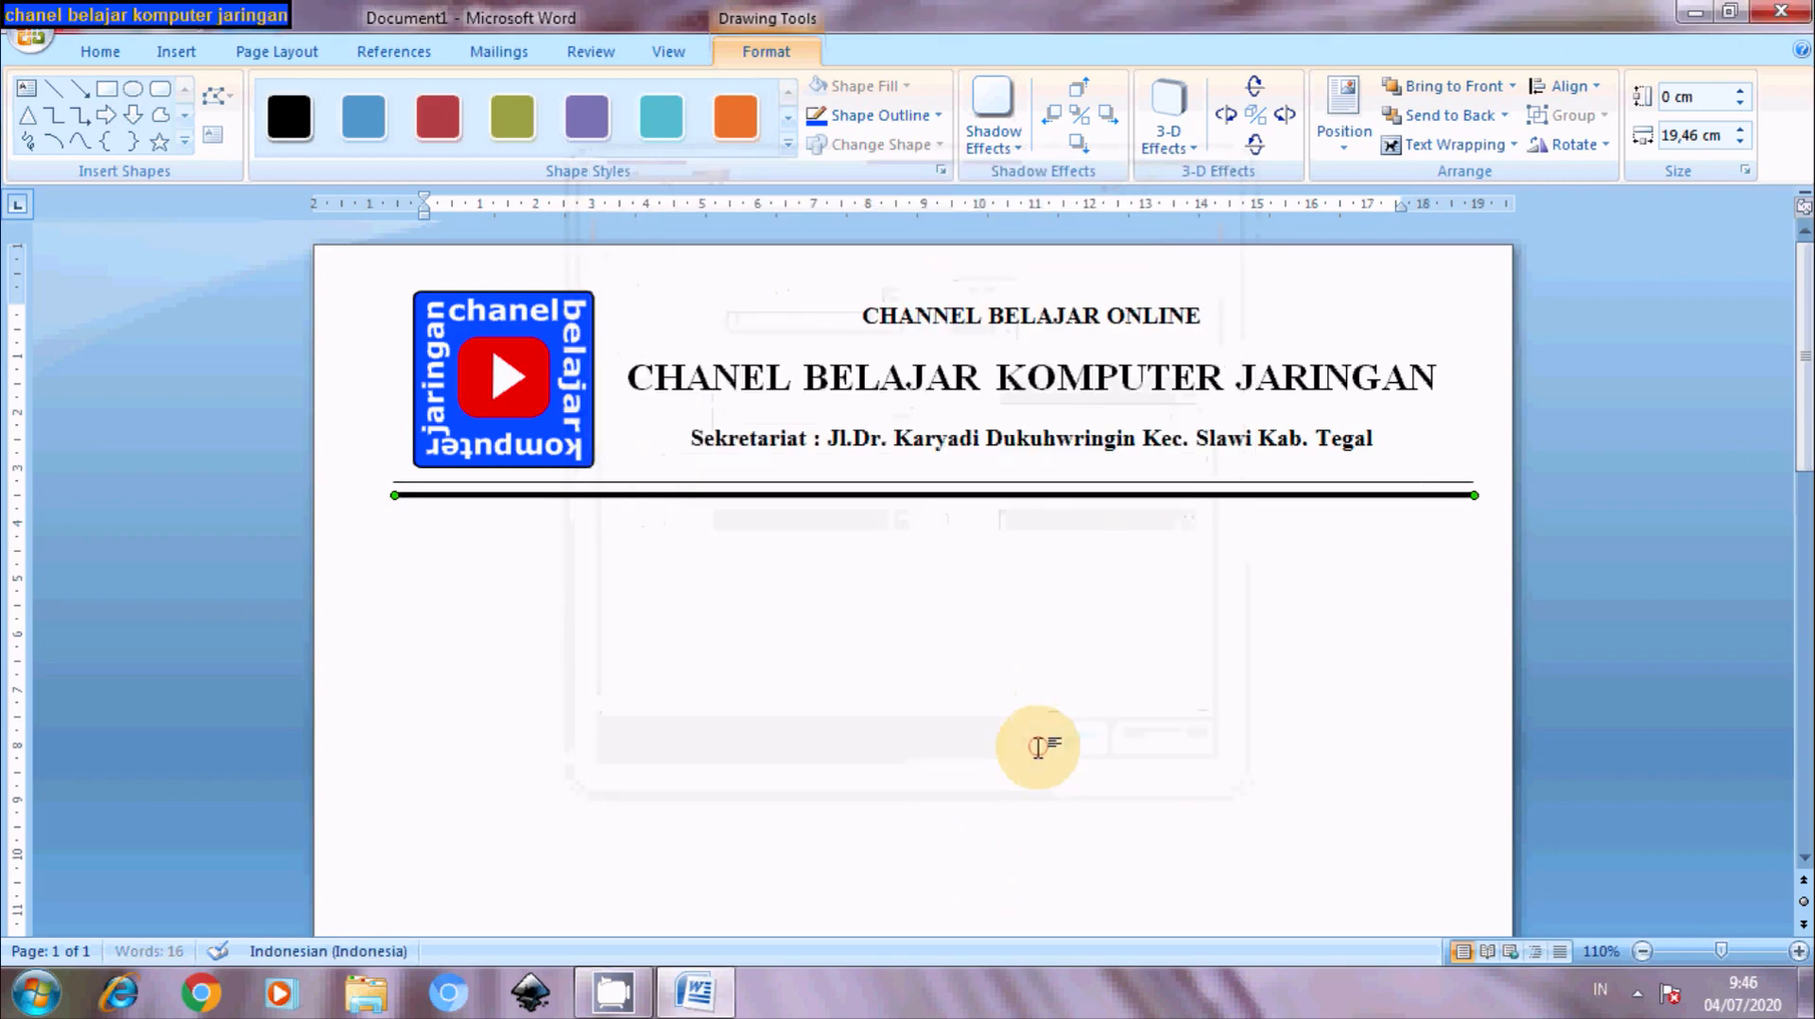
key("Up")
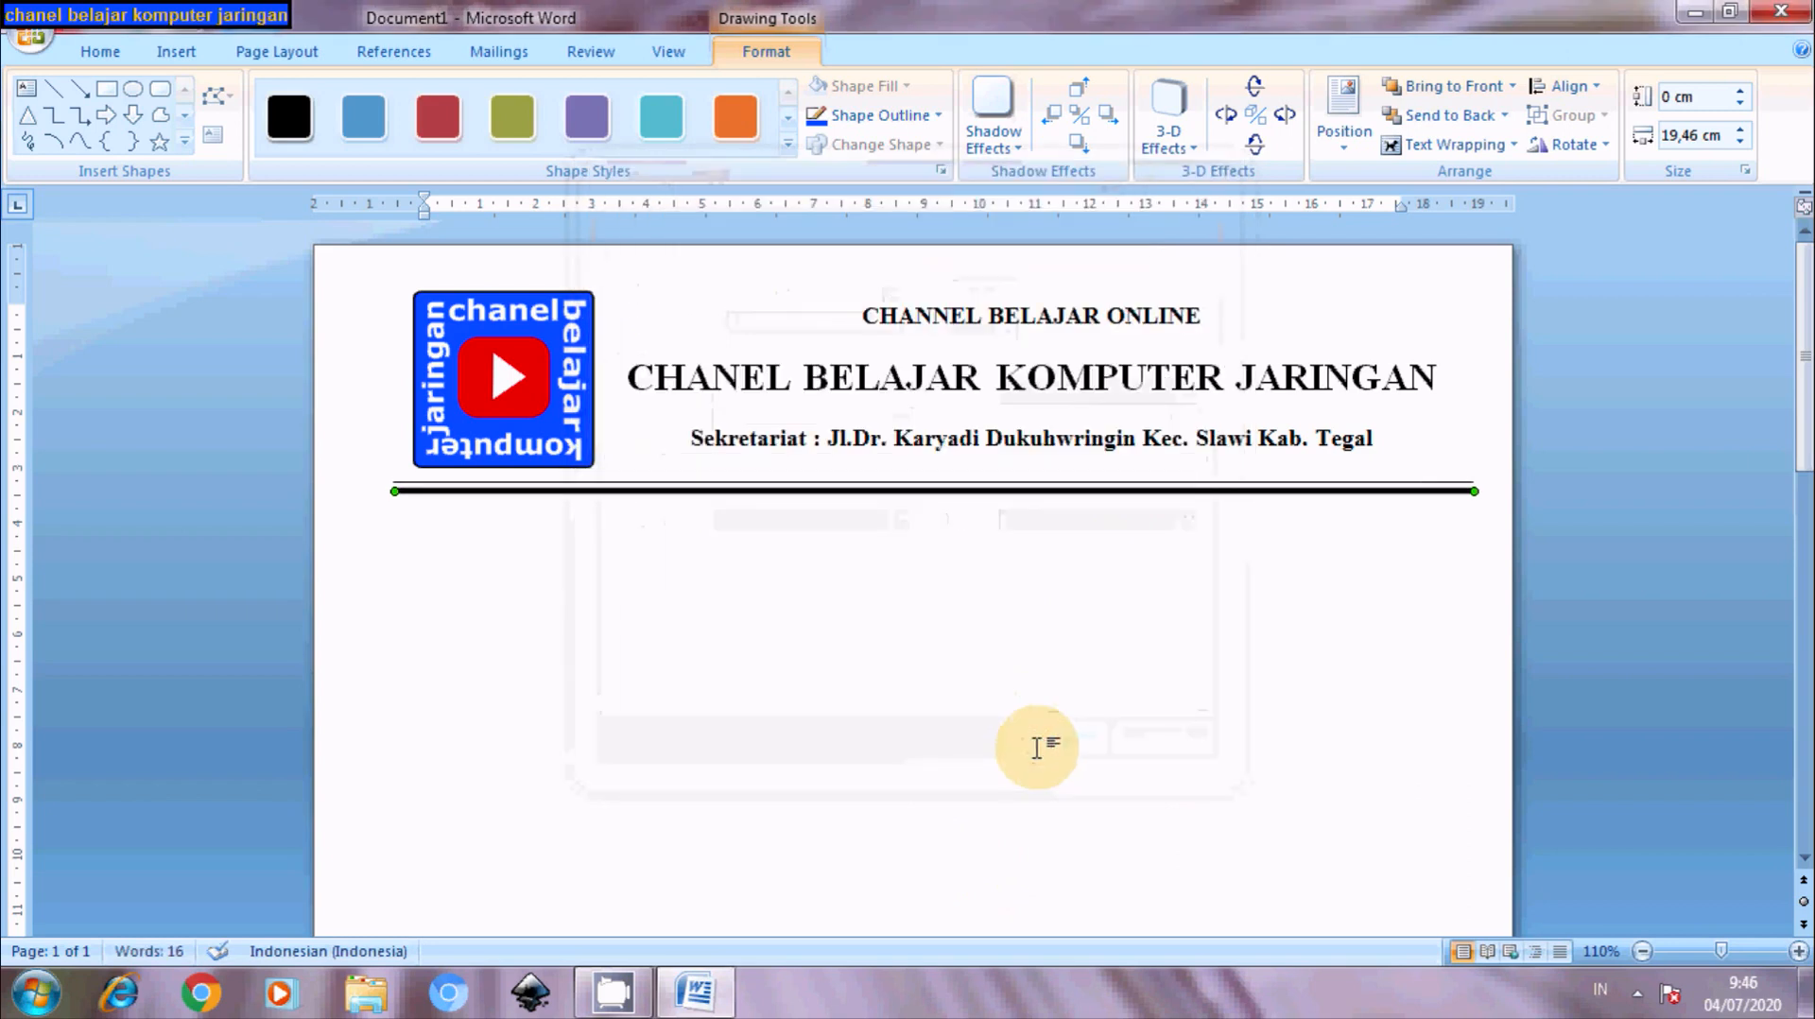
key("Up")
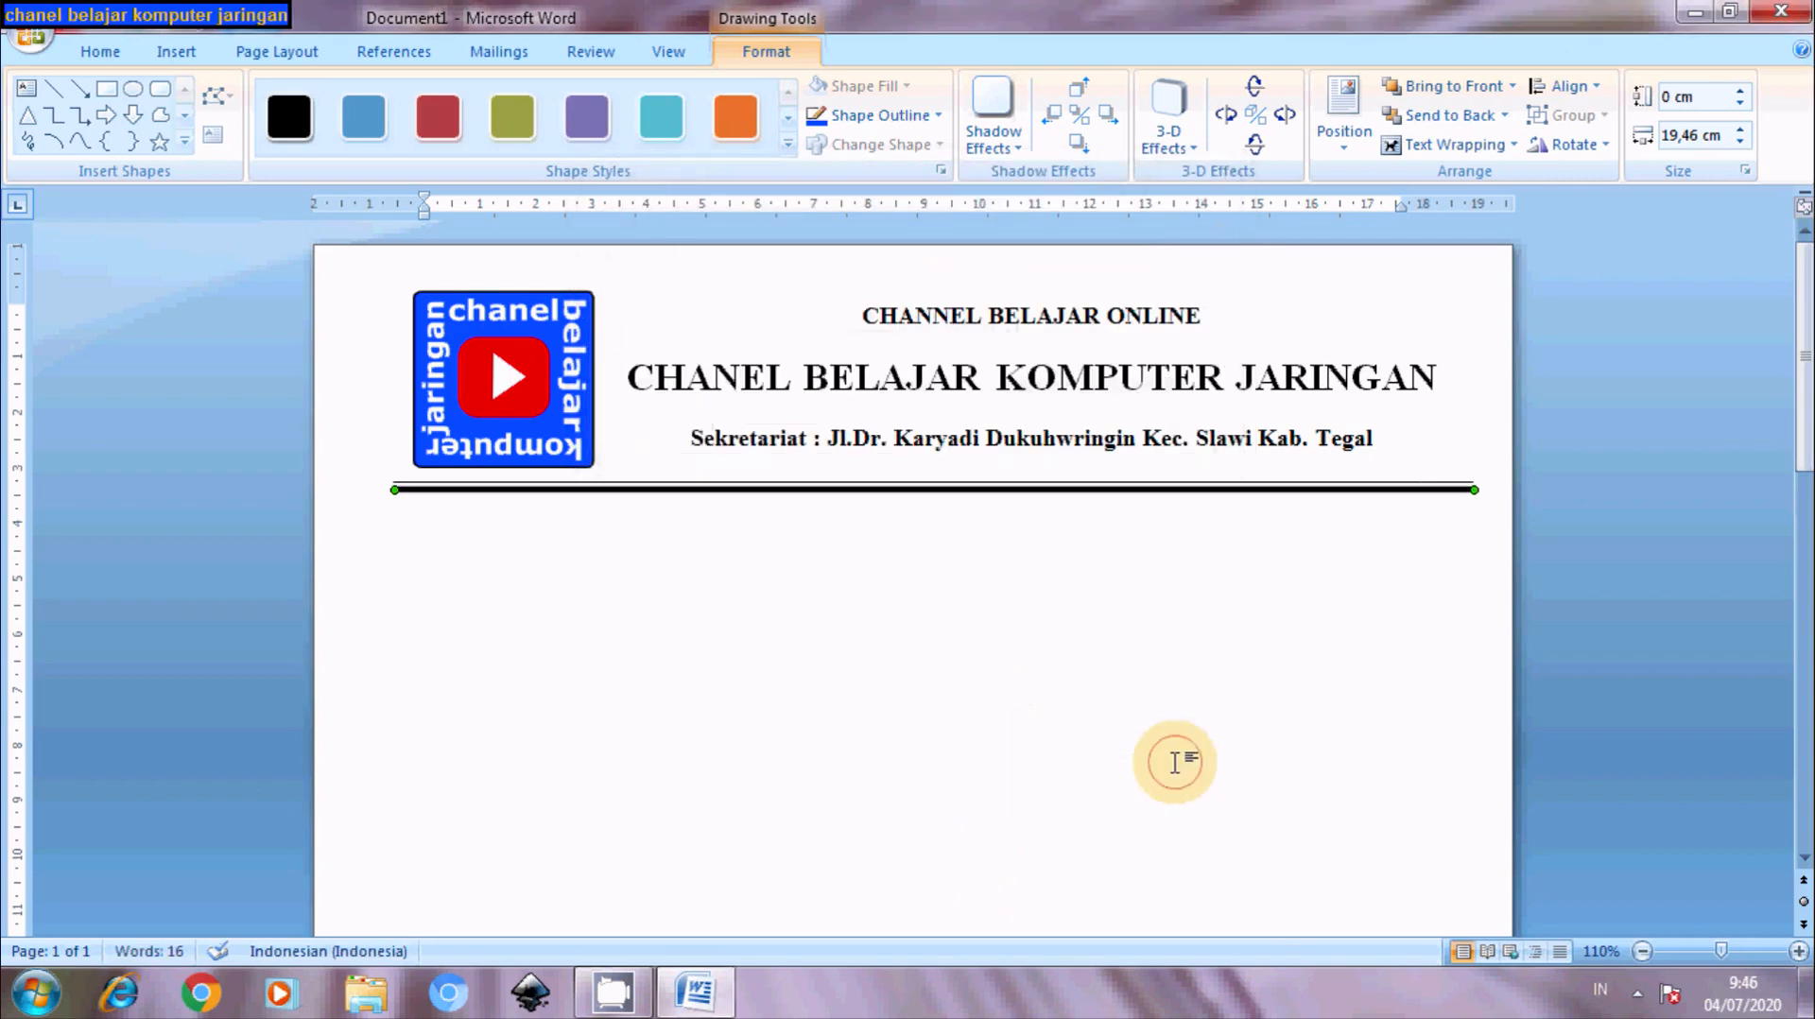
left_click(1175, 762)
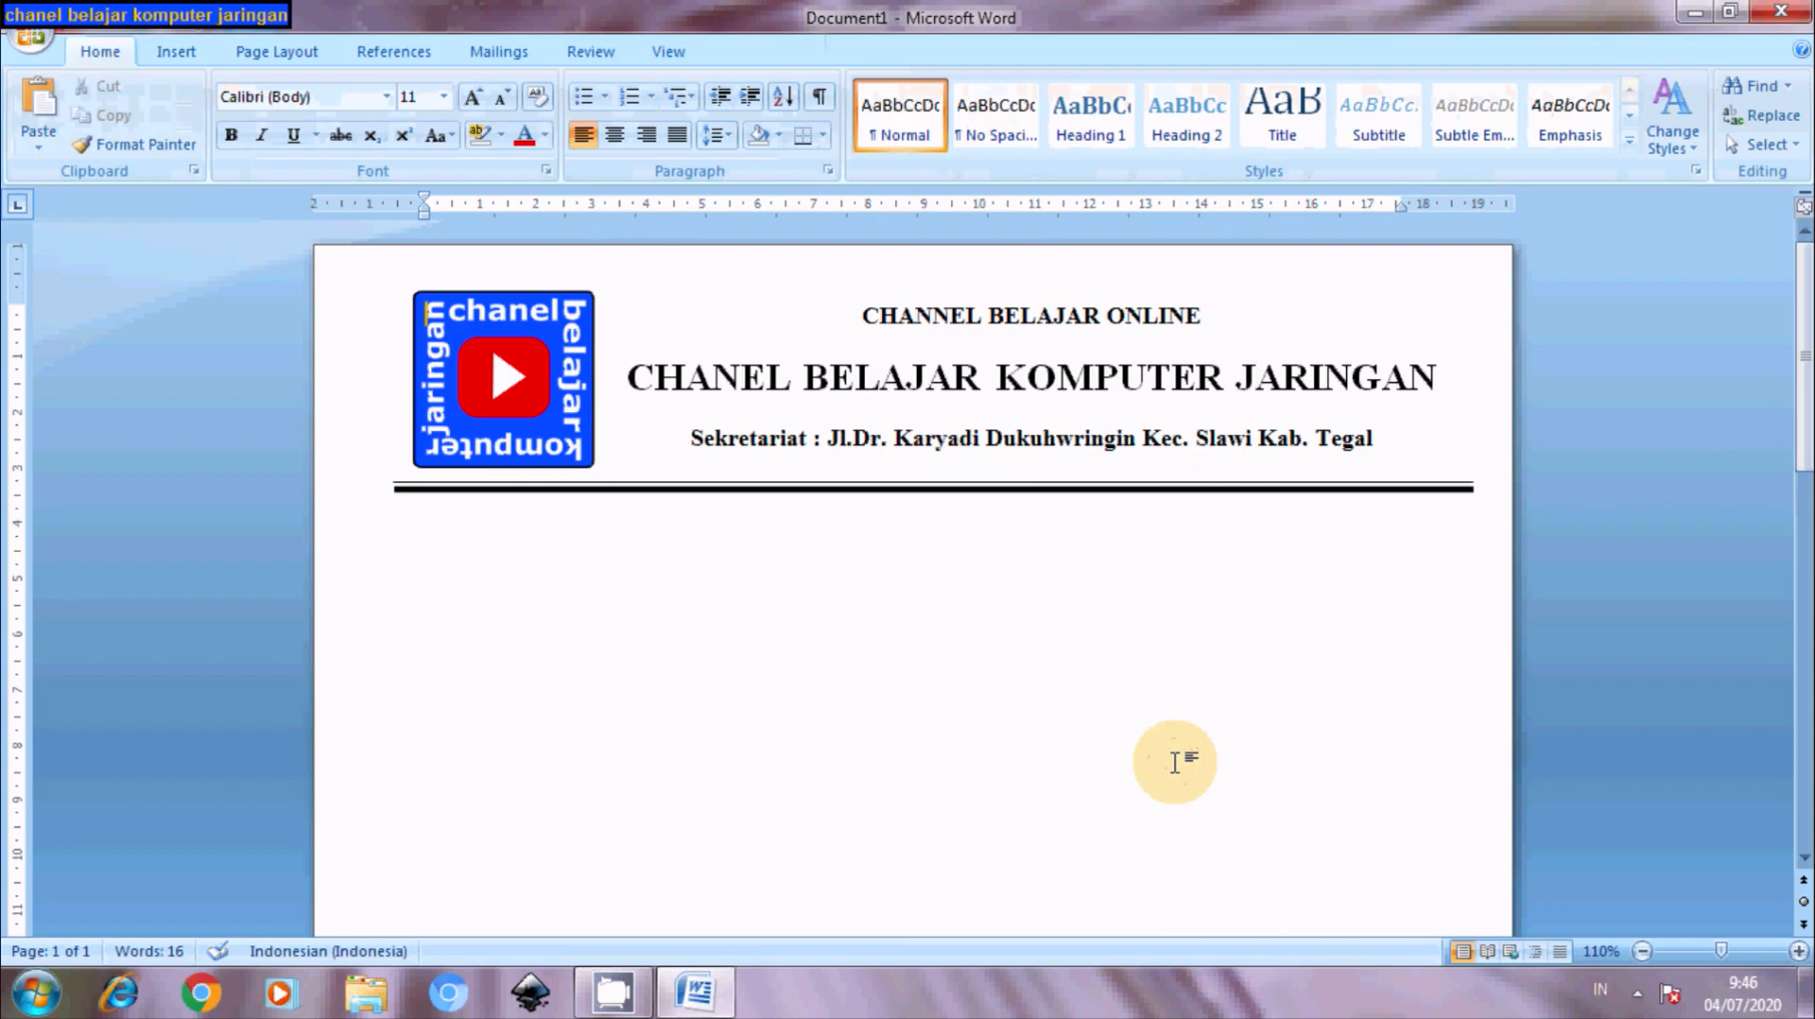
- Type the 'No. :', 'Perihal :' and 'Lamp :' label lines below the rules
left_click(413, 524)
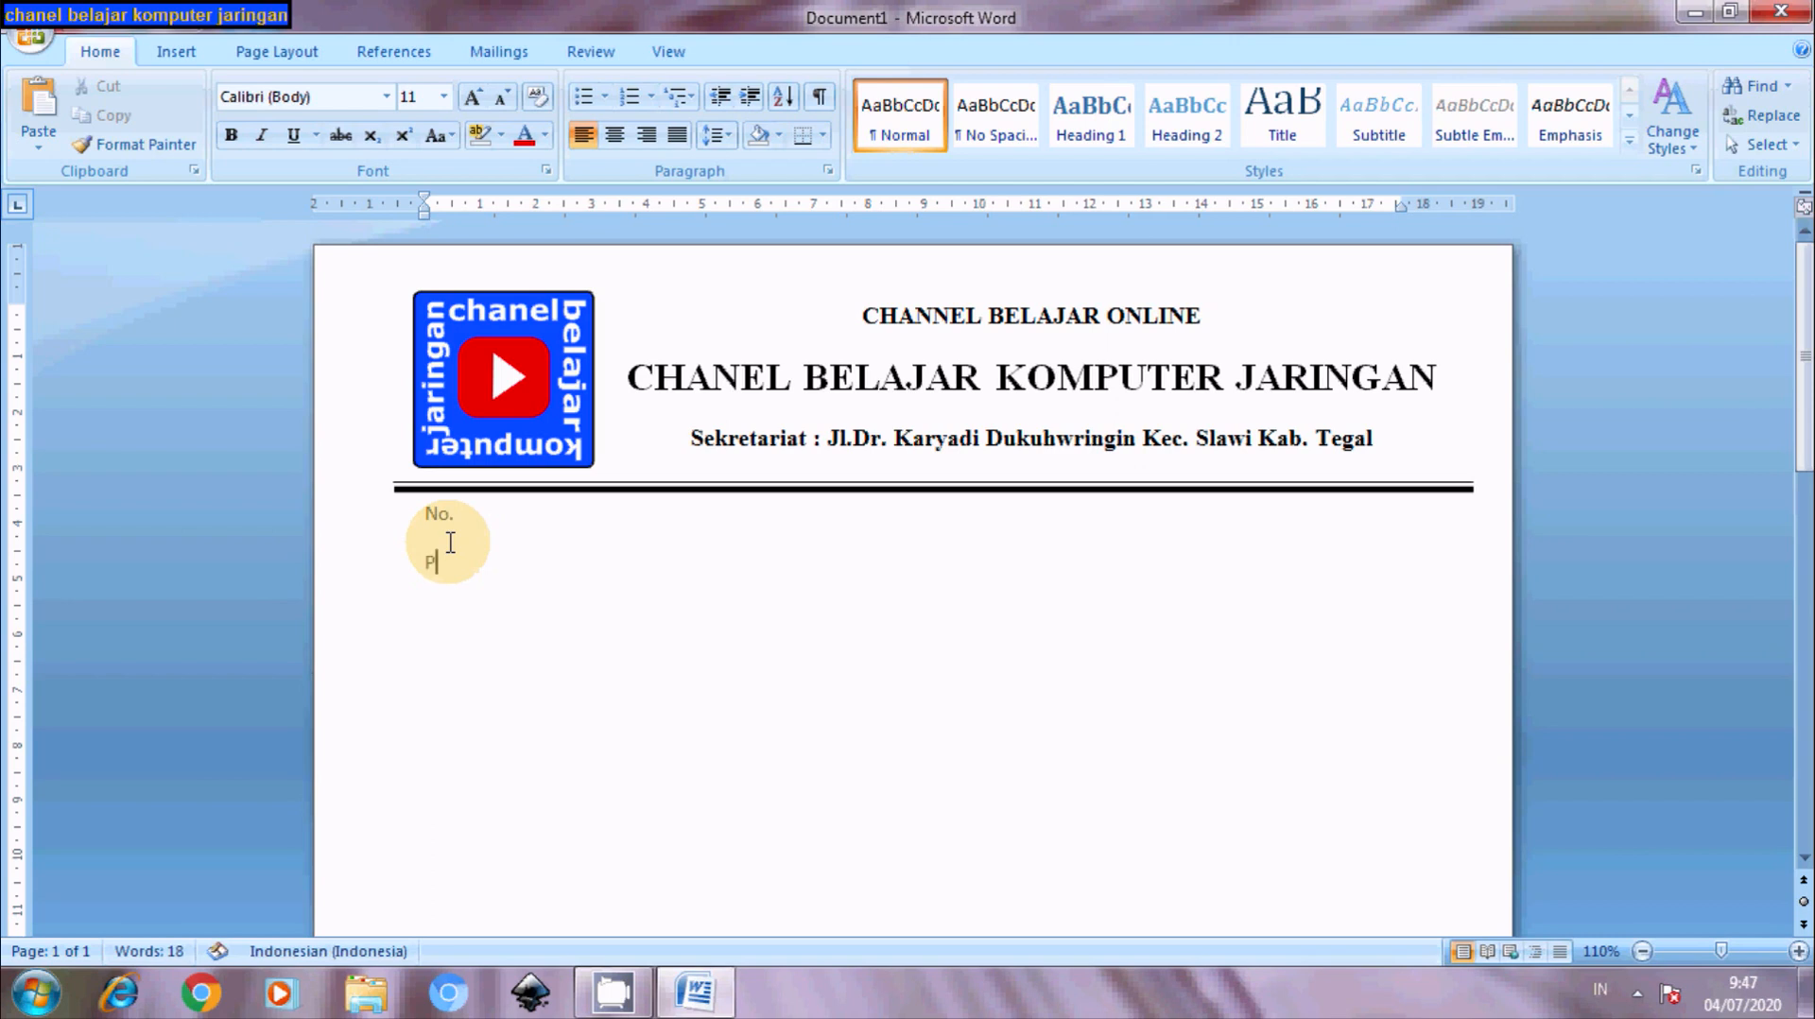
type("er")
type("iaha")
type("ha")
type("amp :")
left_click(478, 518)
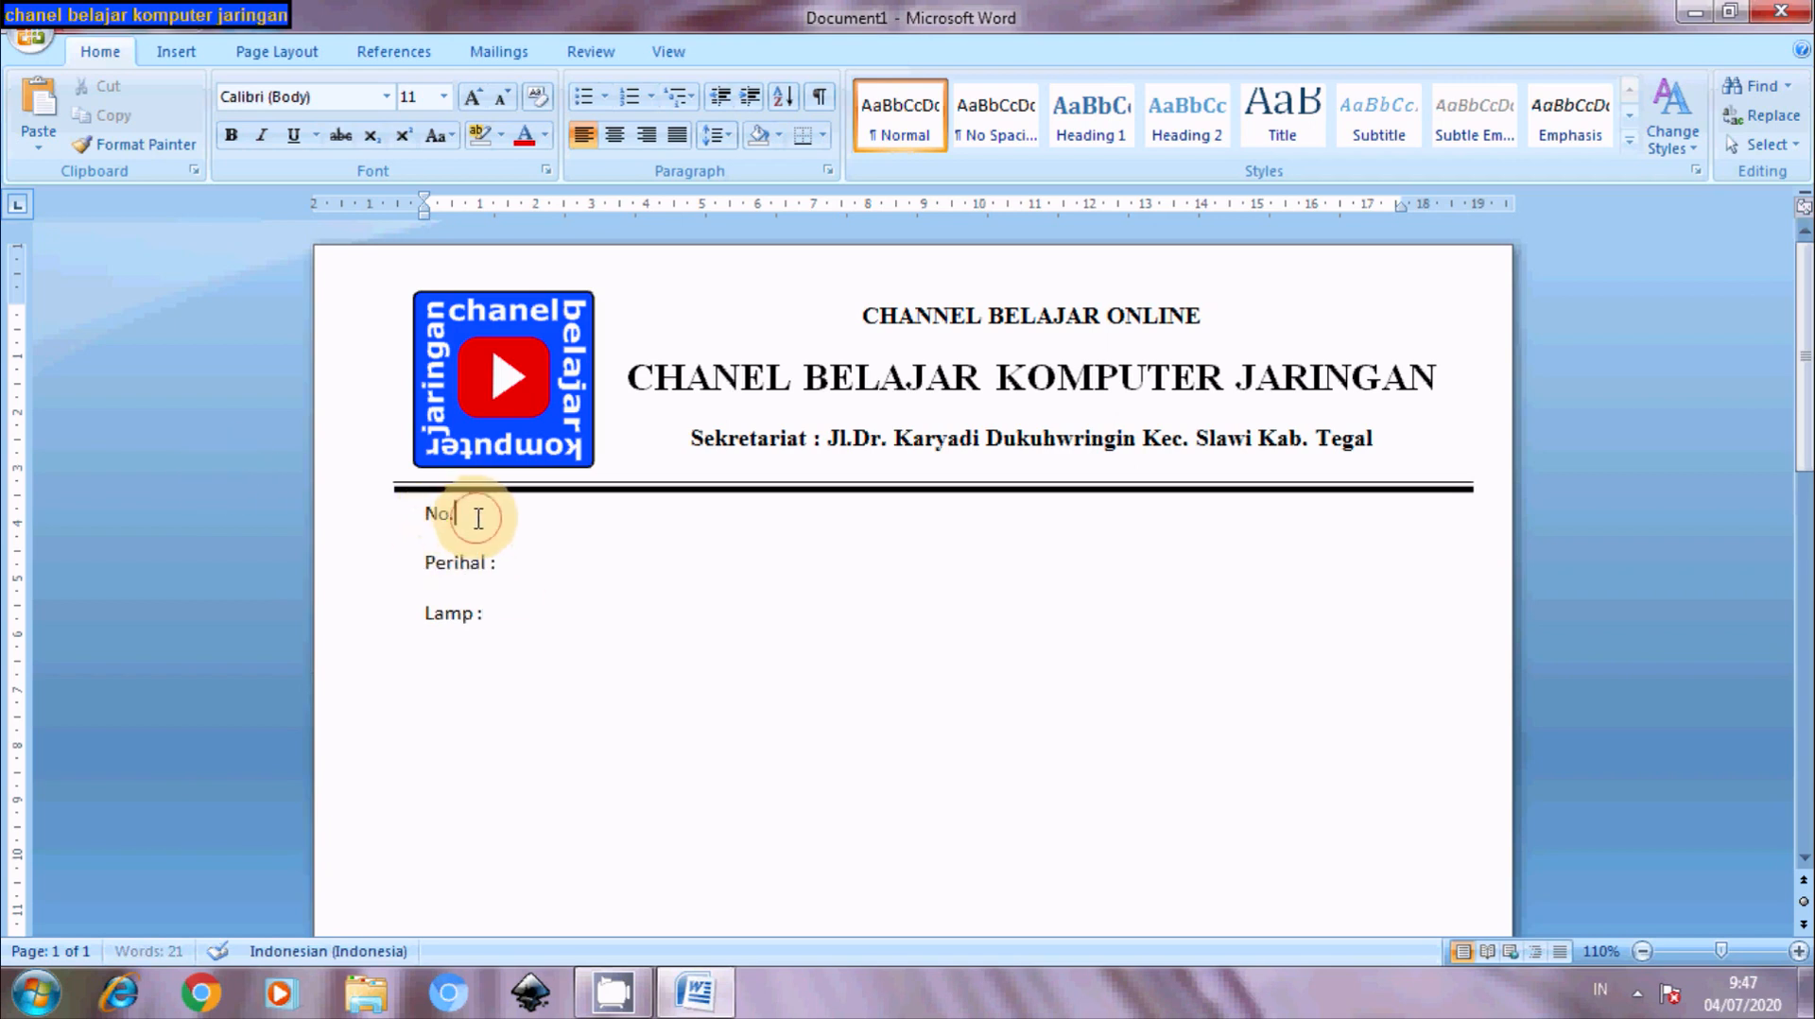
type(":")
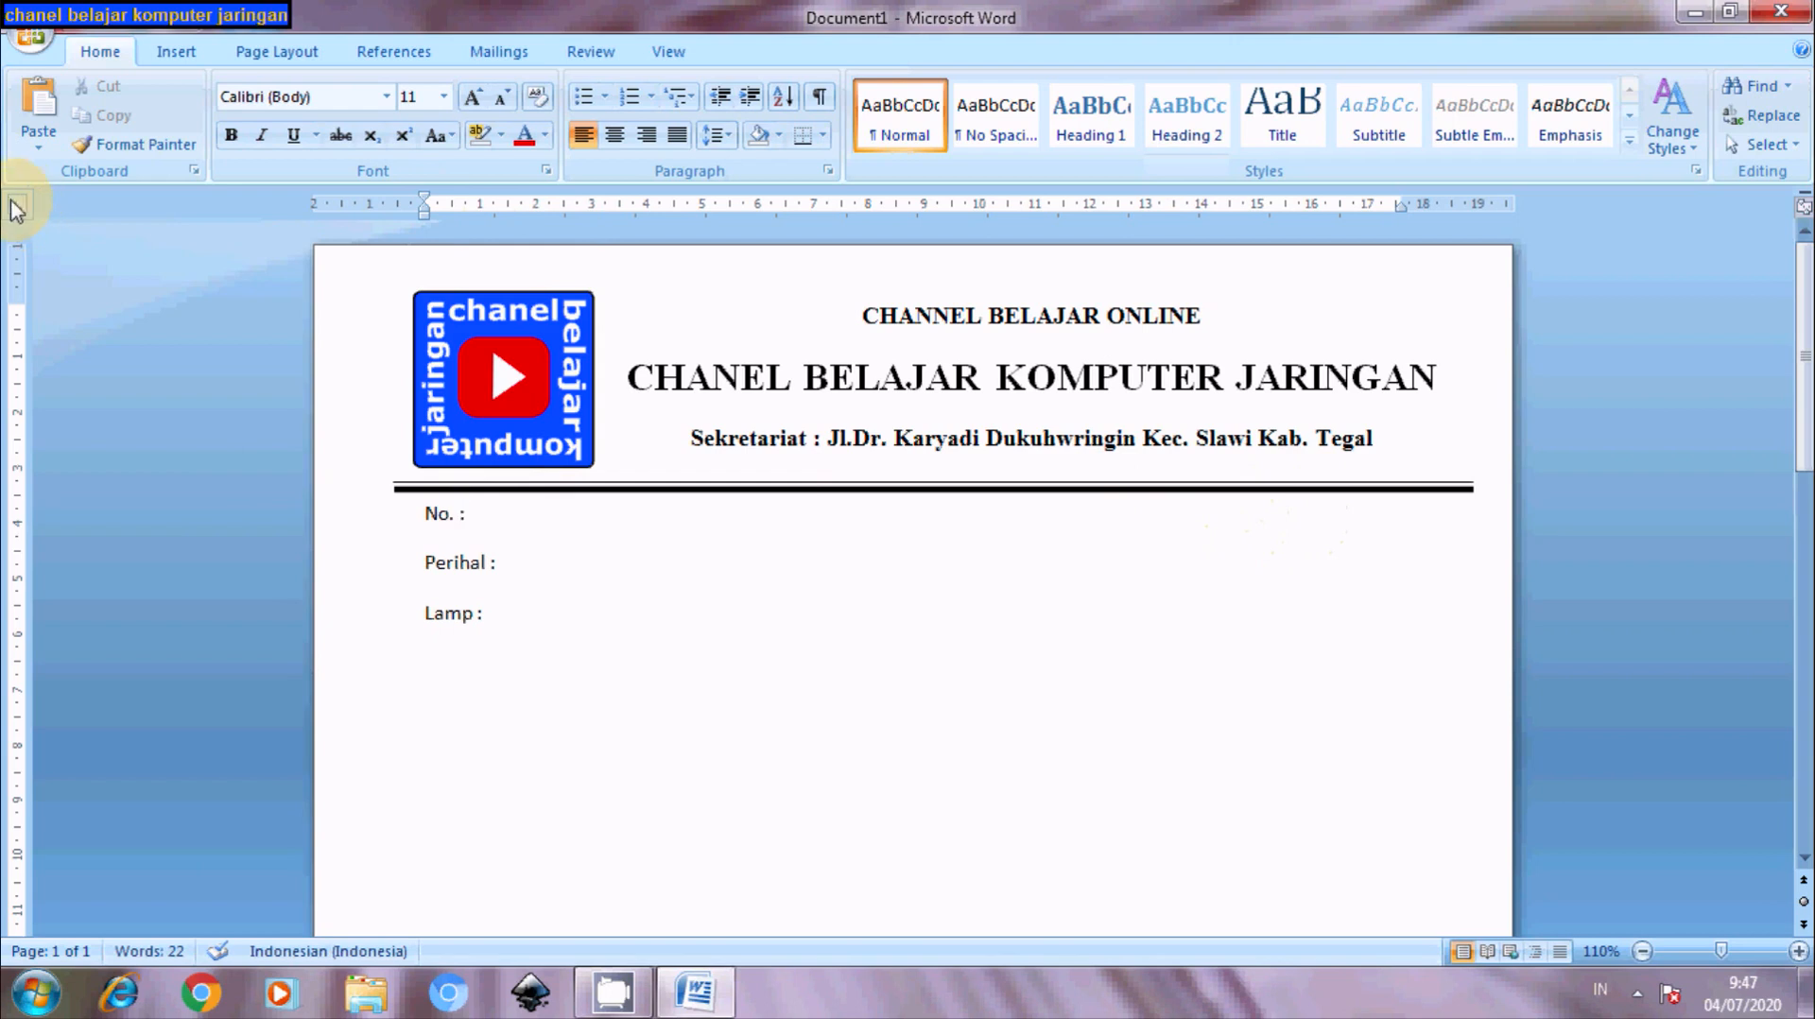
- Add a tab stop near 13.5 cm and enter 'Dukuhwringin, 4 Juli 2020' at the No. line's right end
left_click(1173, 206)
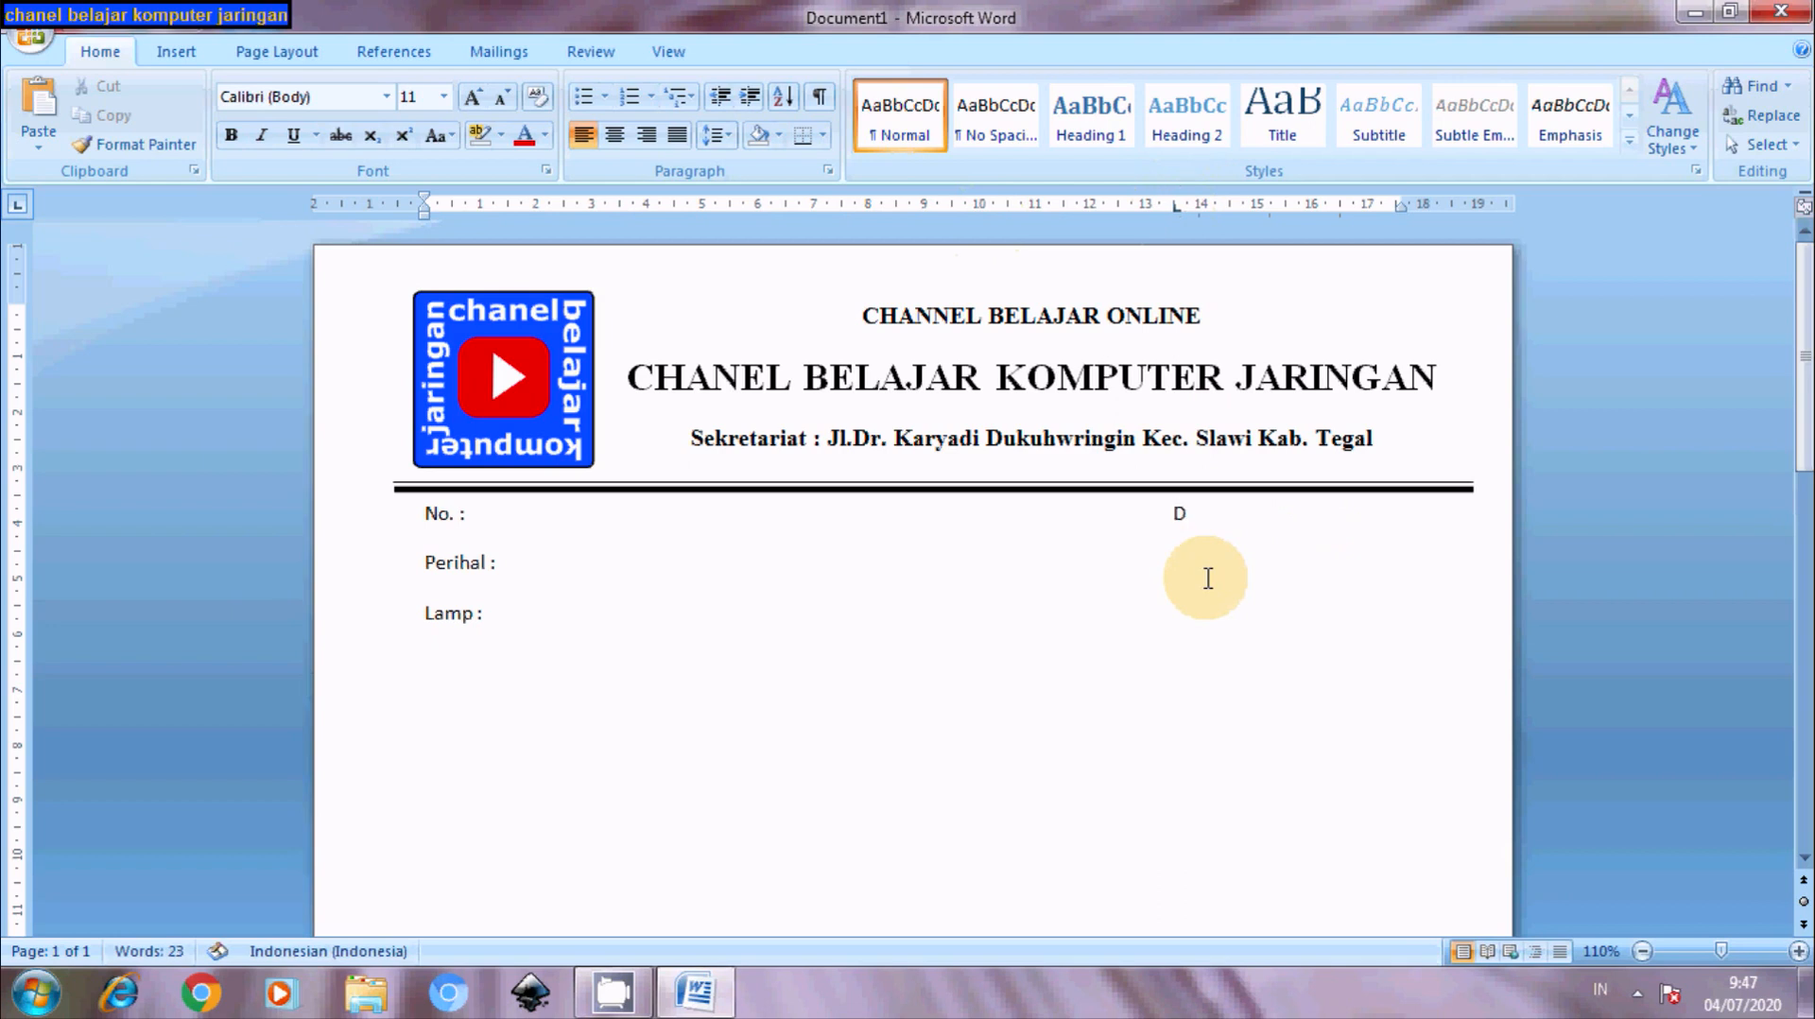
type("uhwringin, 4 Ju")
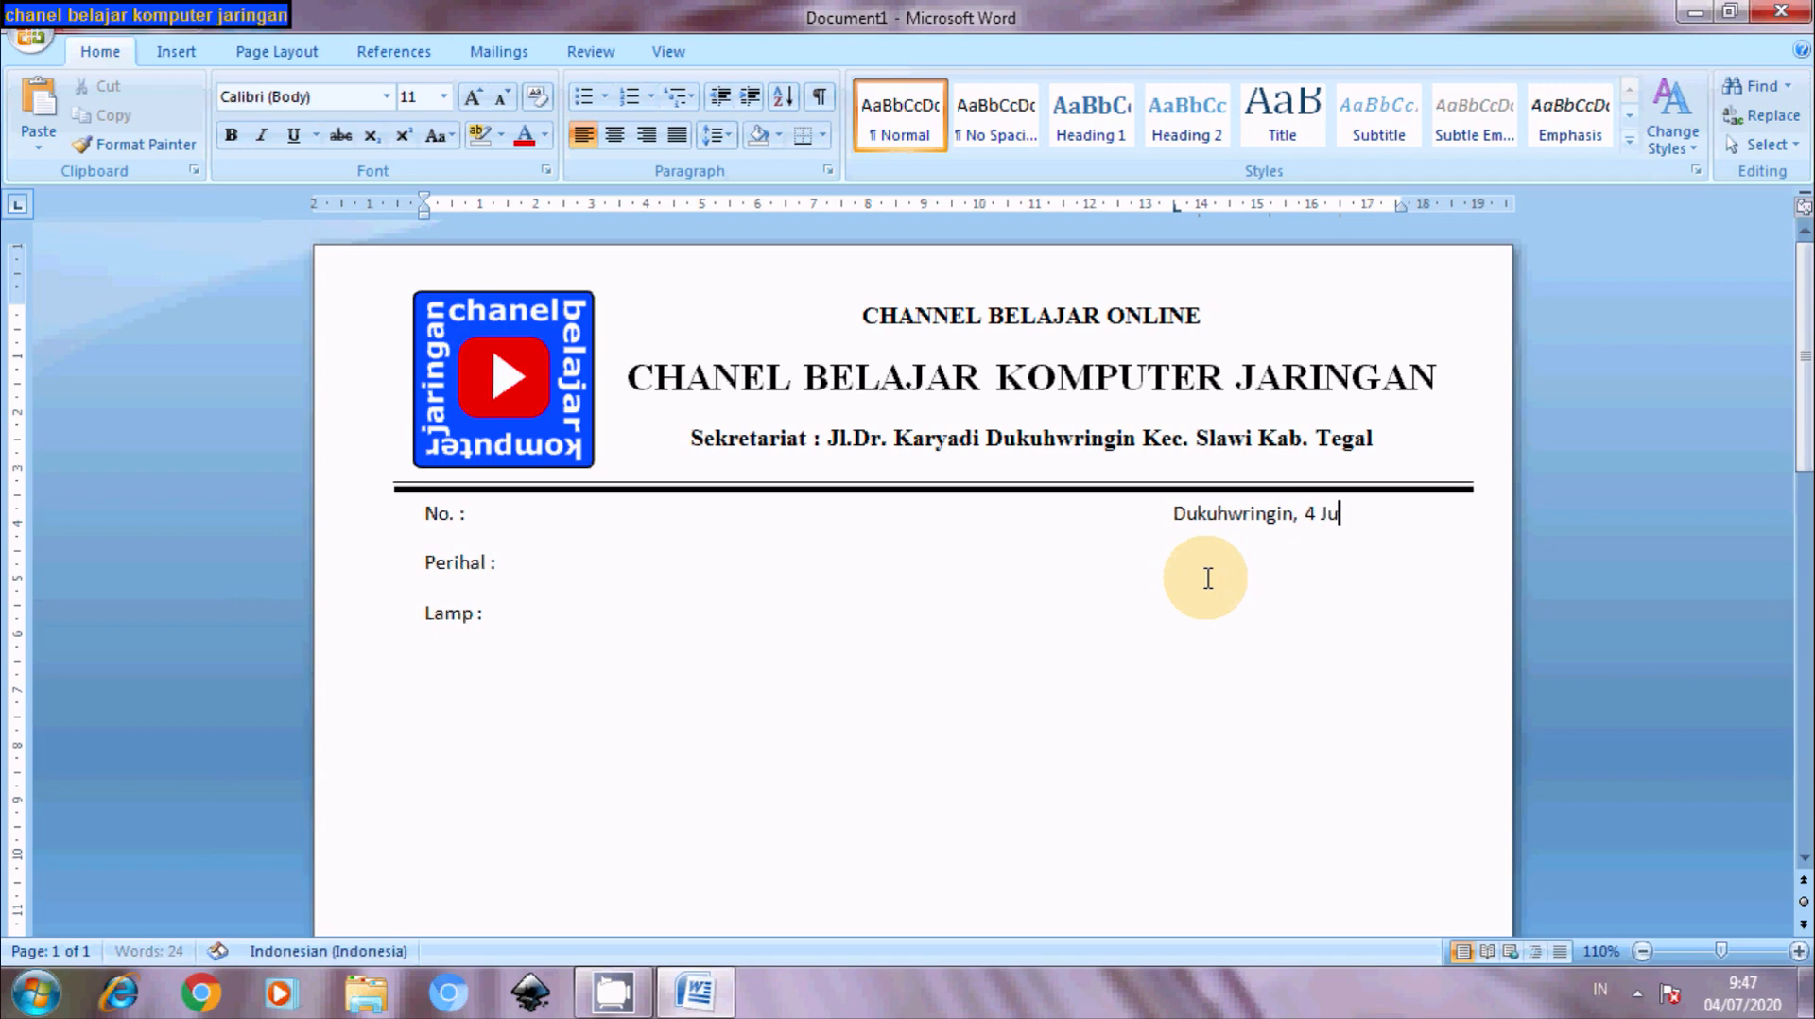
type("li 2020")
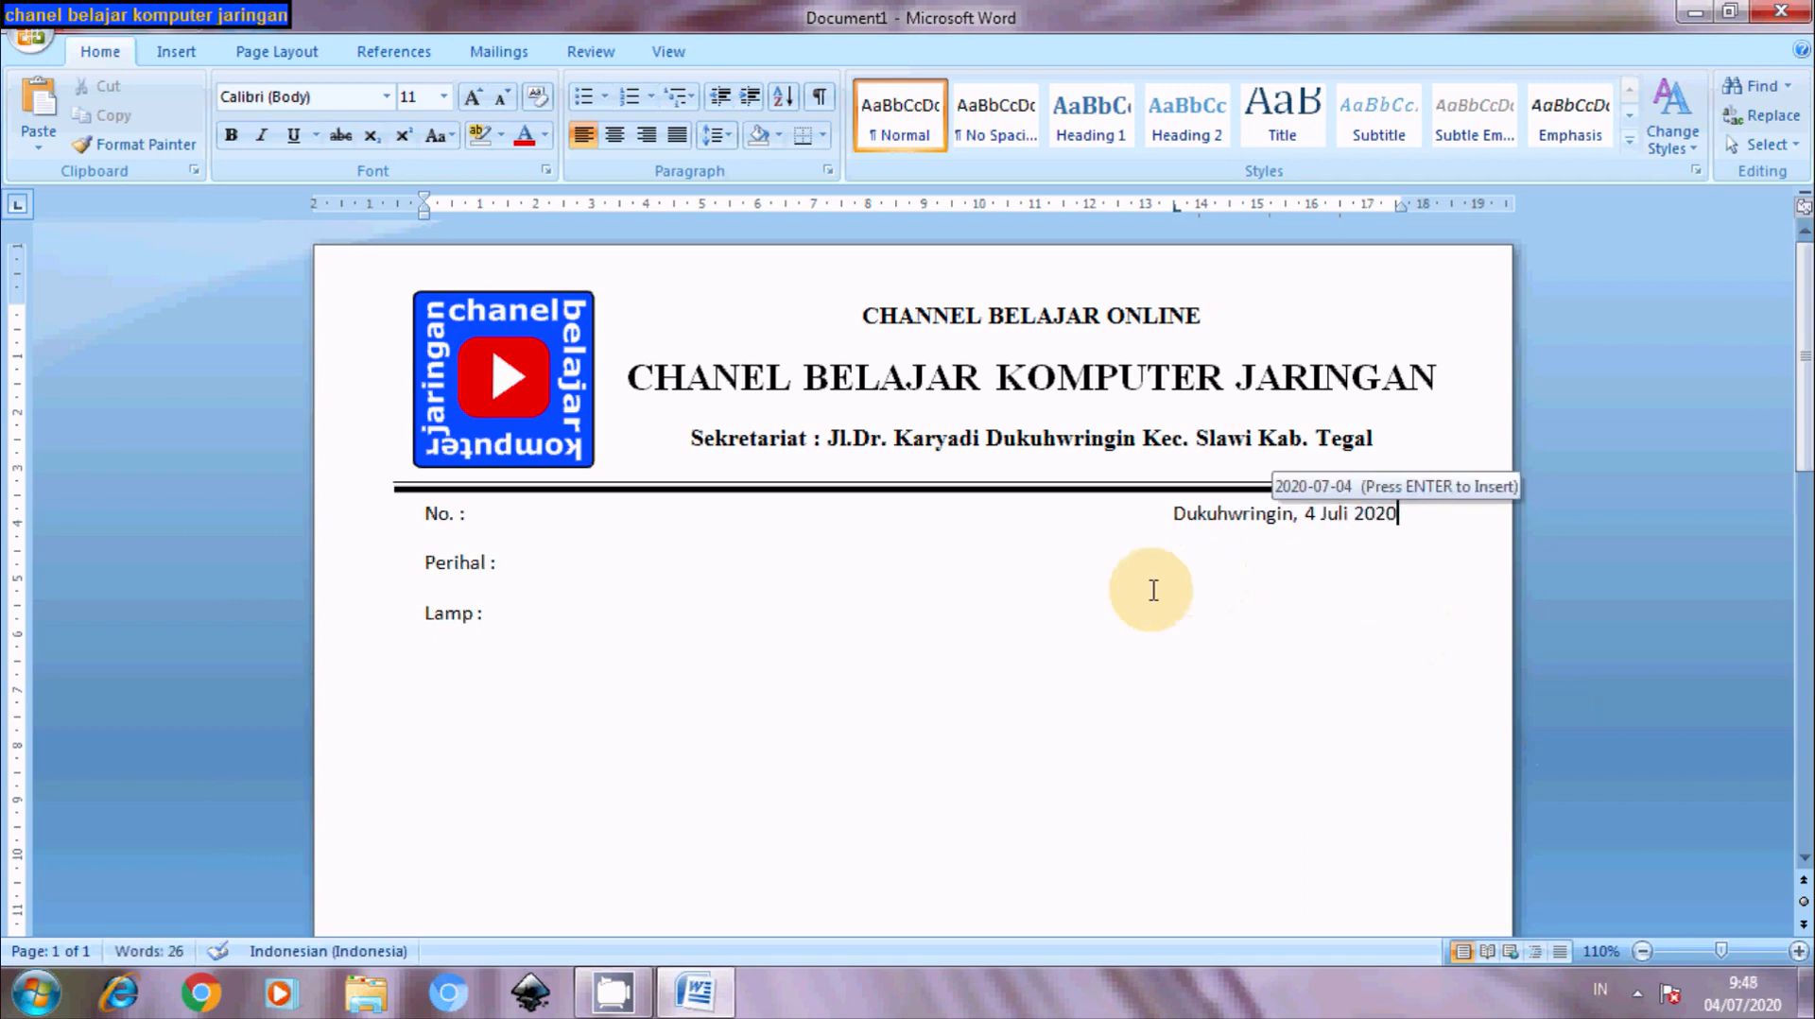
left_click(1170, 513)
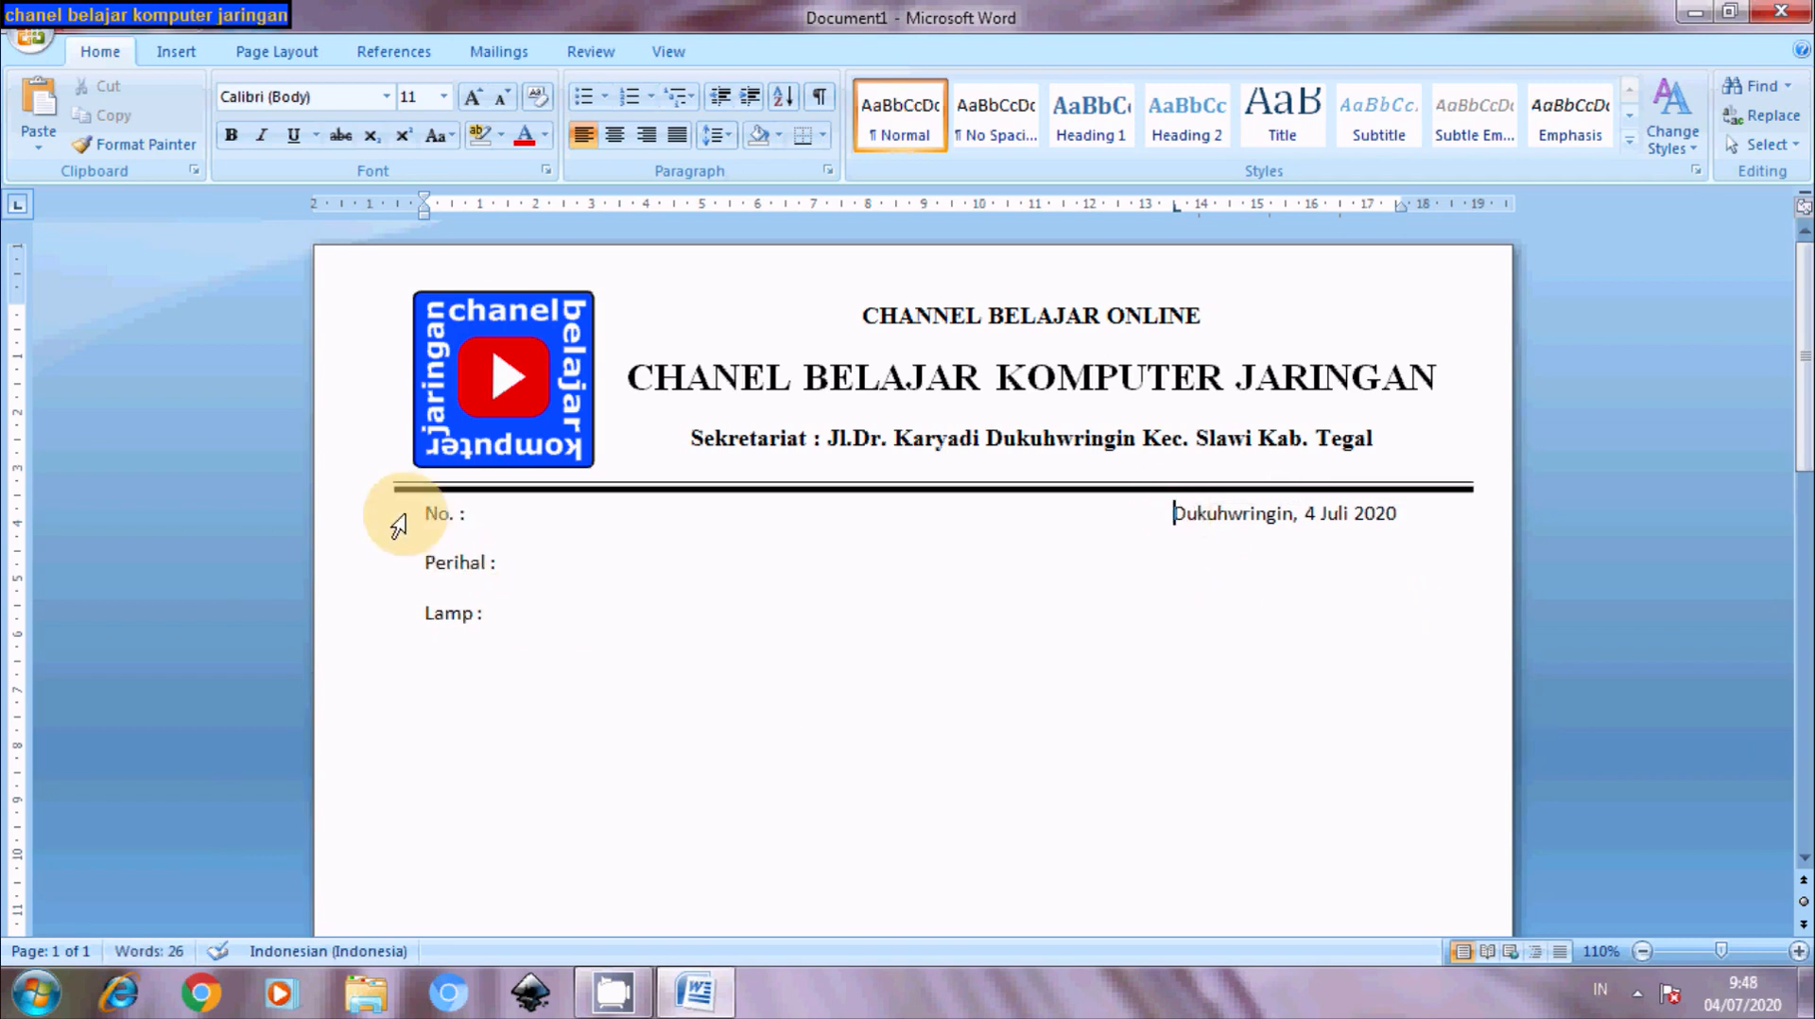
- Add a 2.5 cm tab stop to the No., Perihal and Lamp lines, keeping the date at right
left_click(470, 518)
left_click(497, 566)
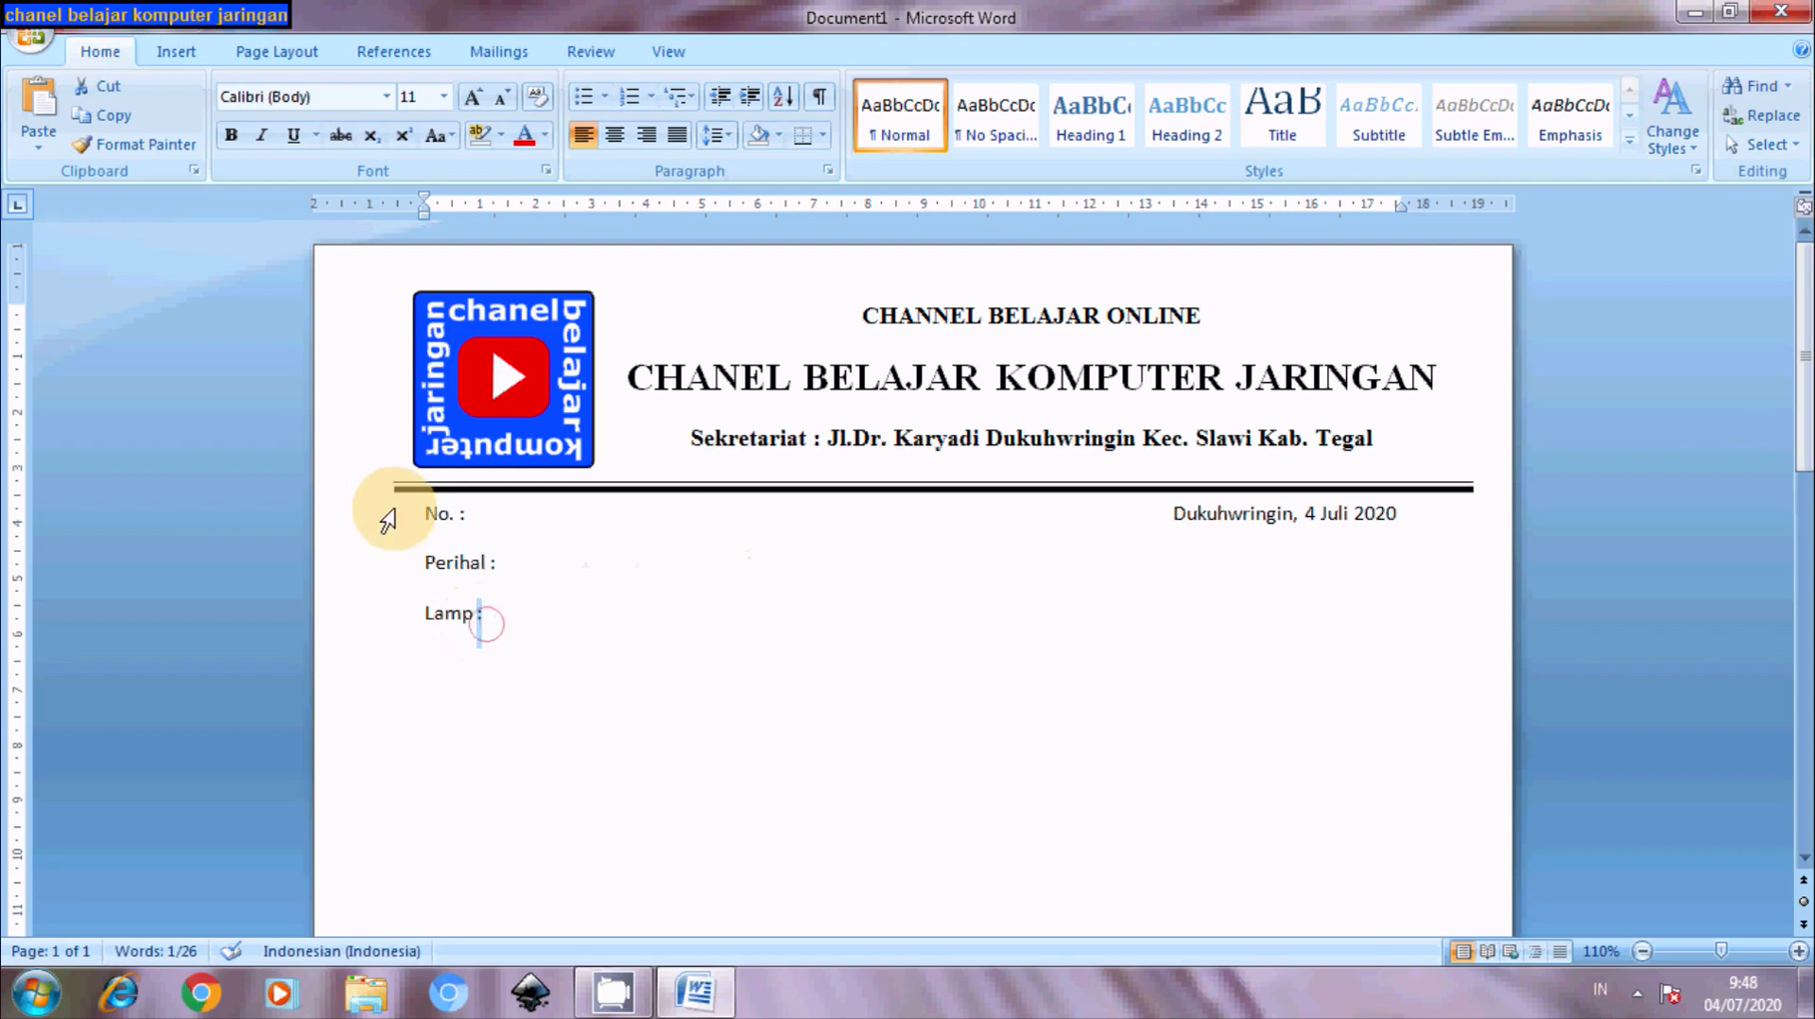
left_click_drag(417, 516, 501, 602)
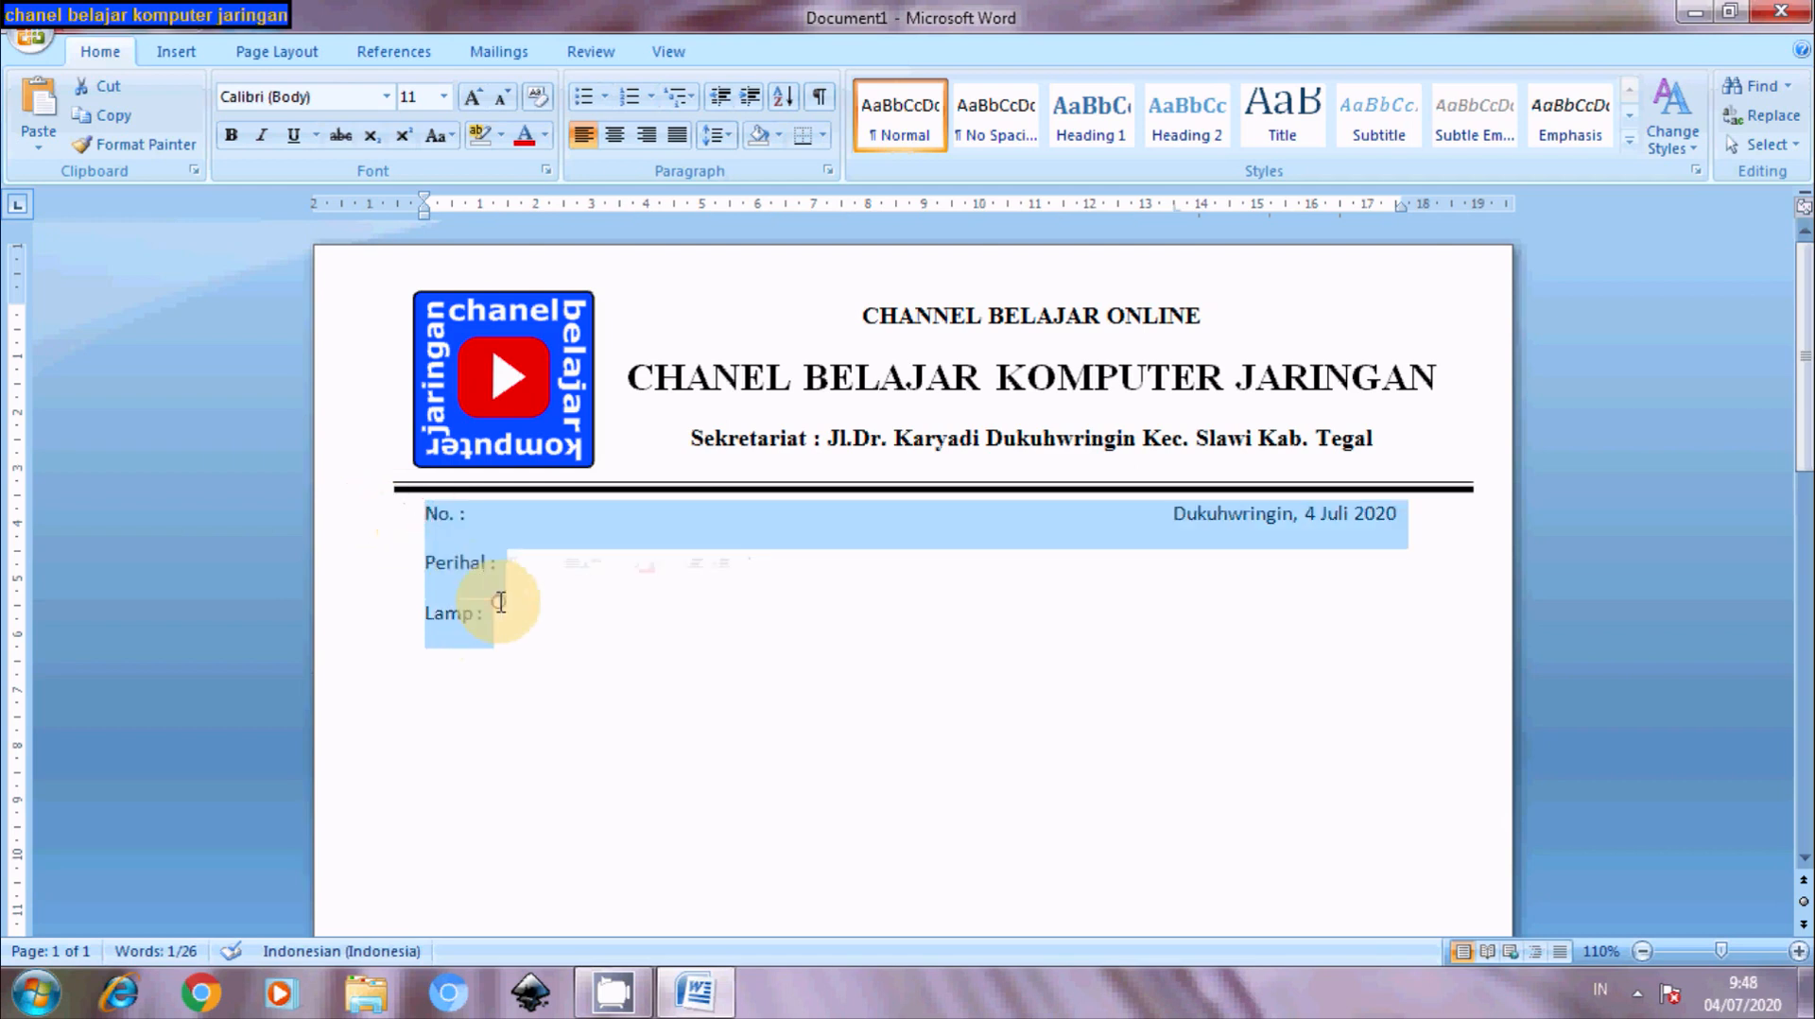
left_click(563, 206)
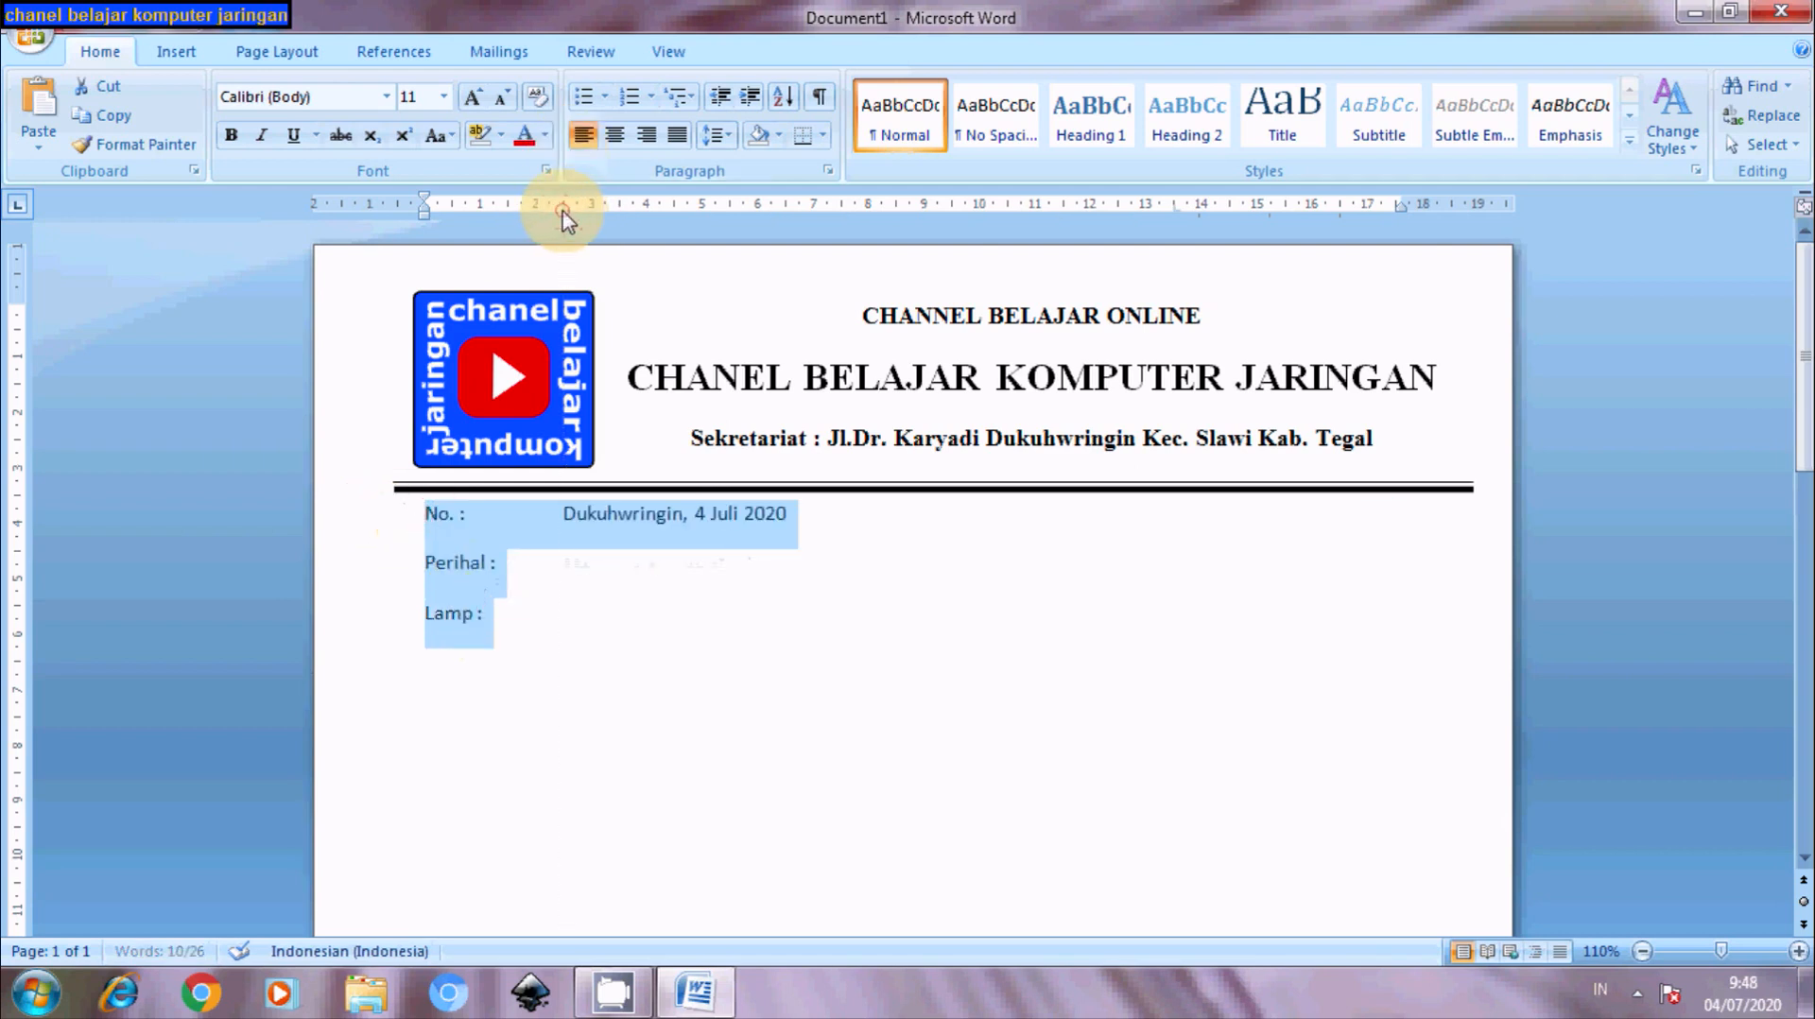
left_click(564, 543)
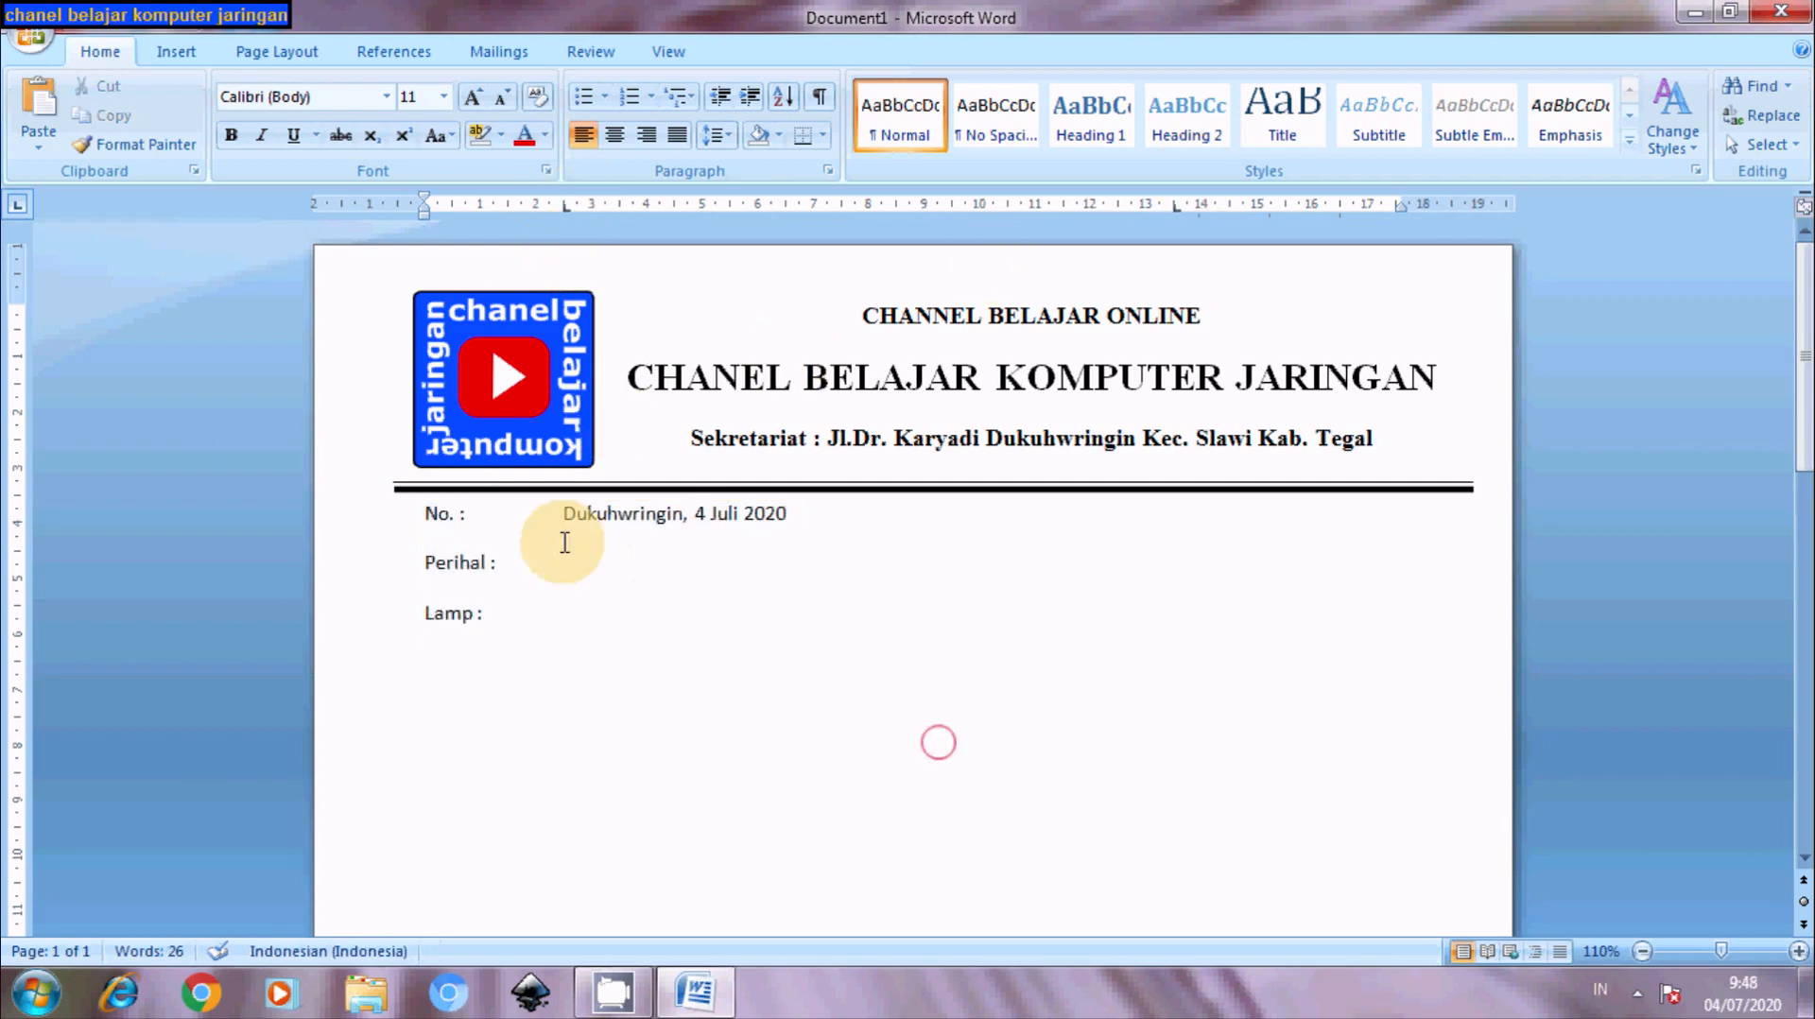
left_click(557, 516)
key("Tab")
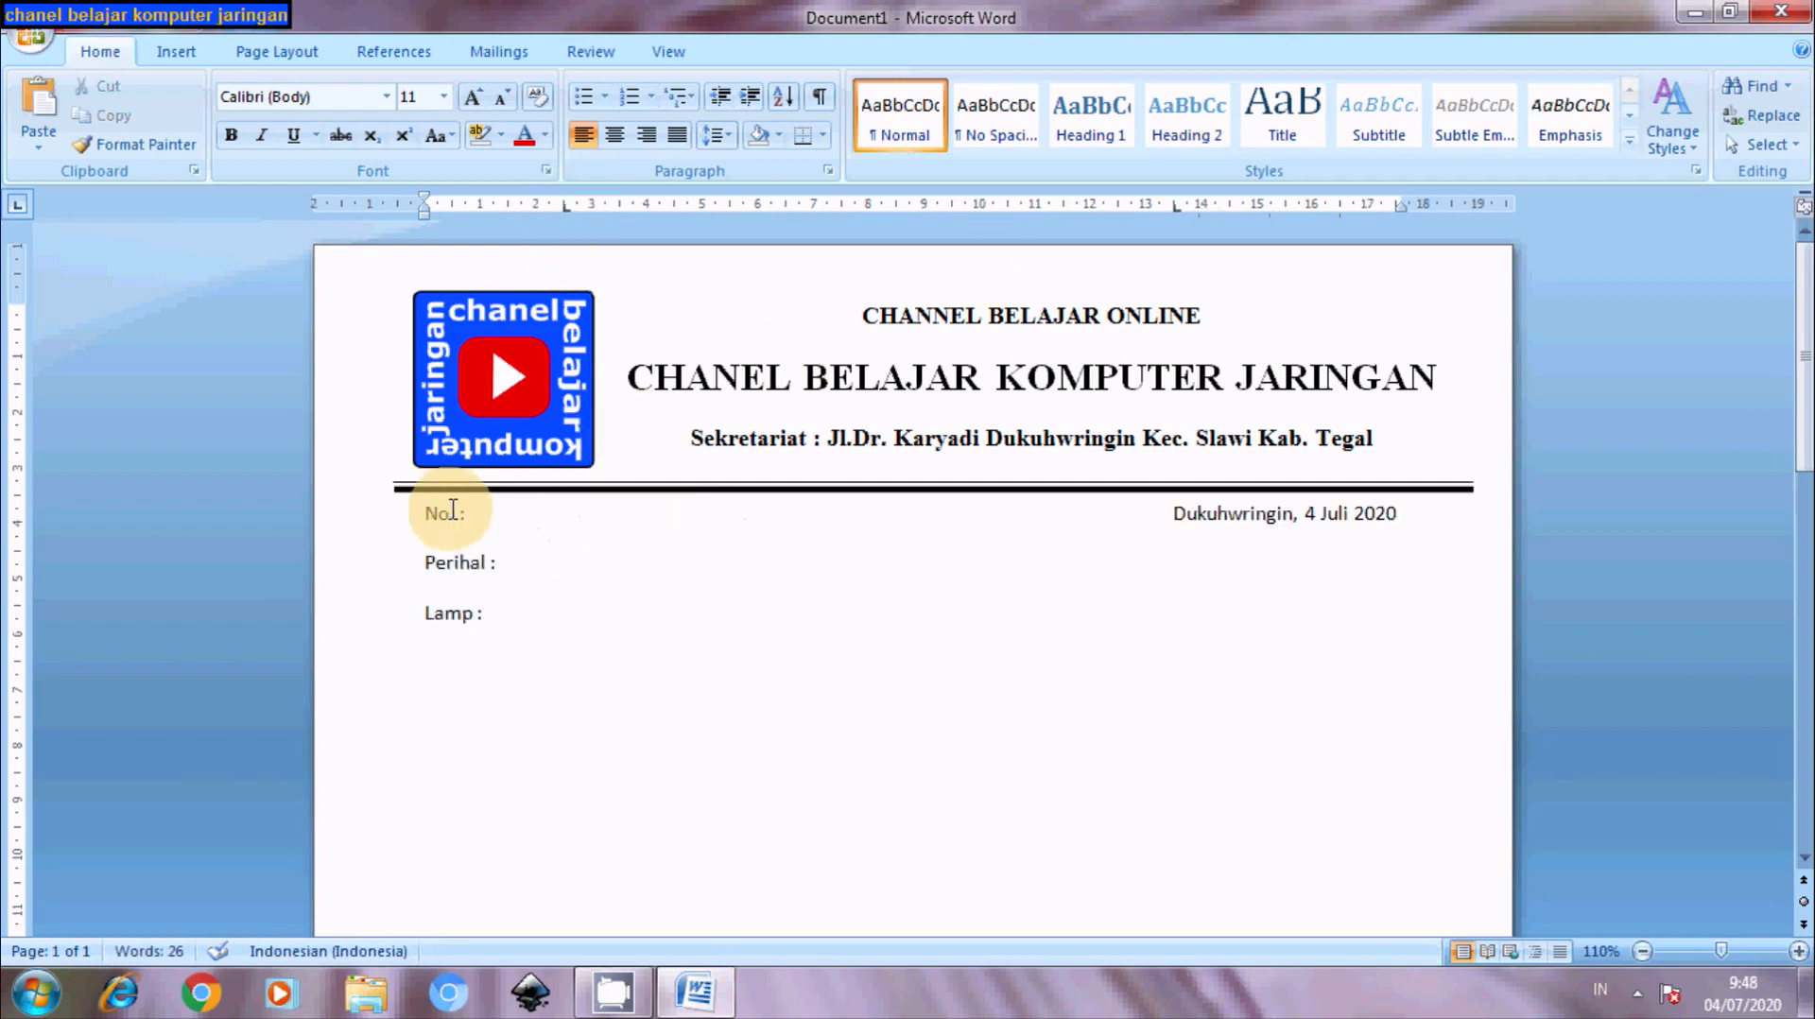
- Tab the three colons into one column and move the date tab stop to about 12.5 cm
left_click(460, 516)
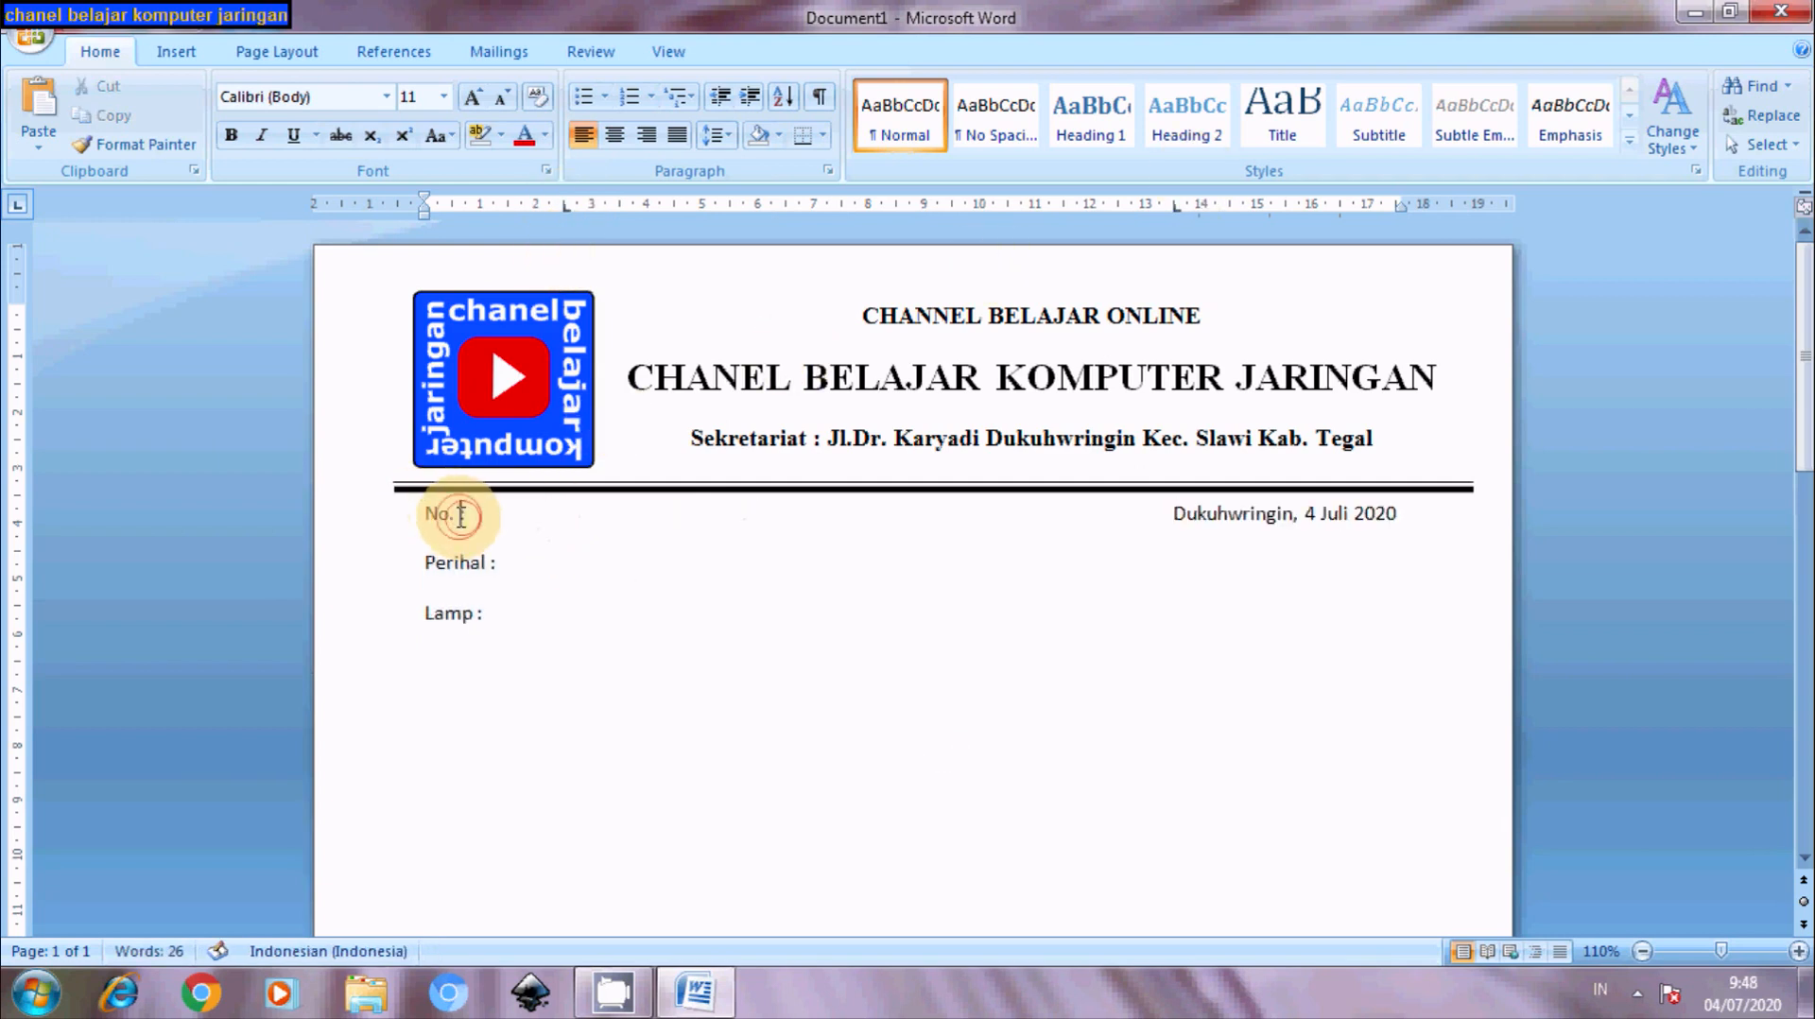
key("Tab")
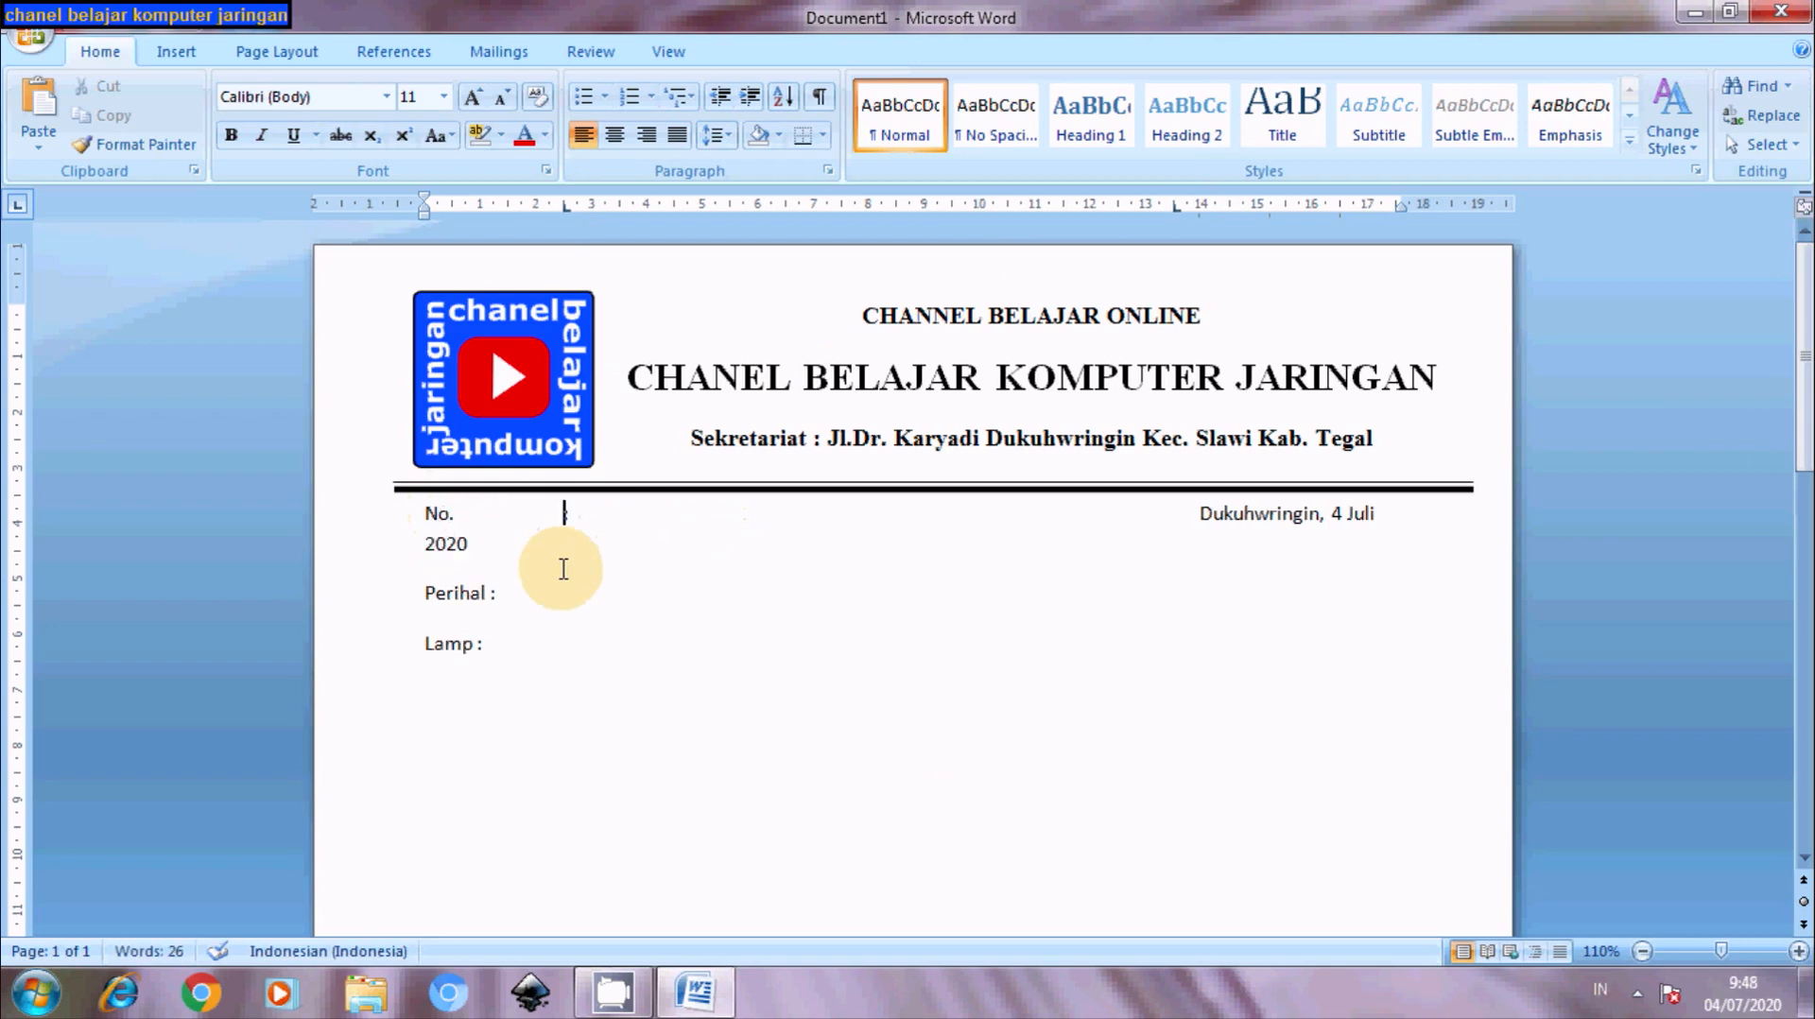
left_click(487, 594)
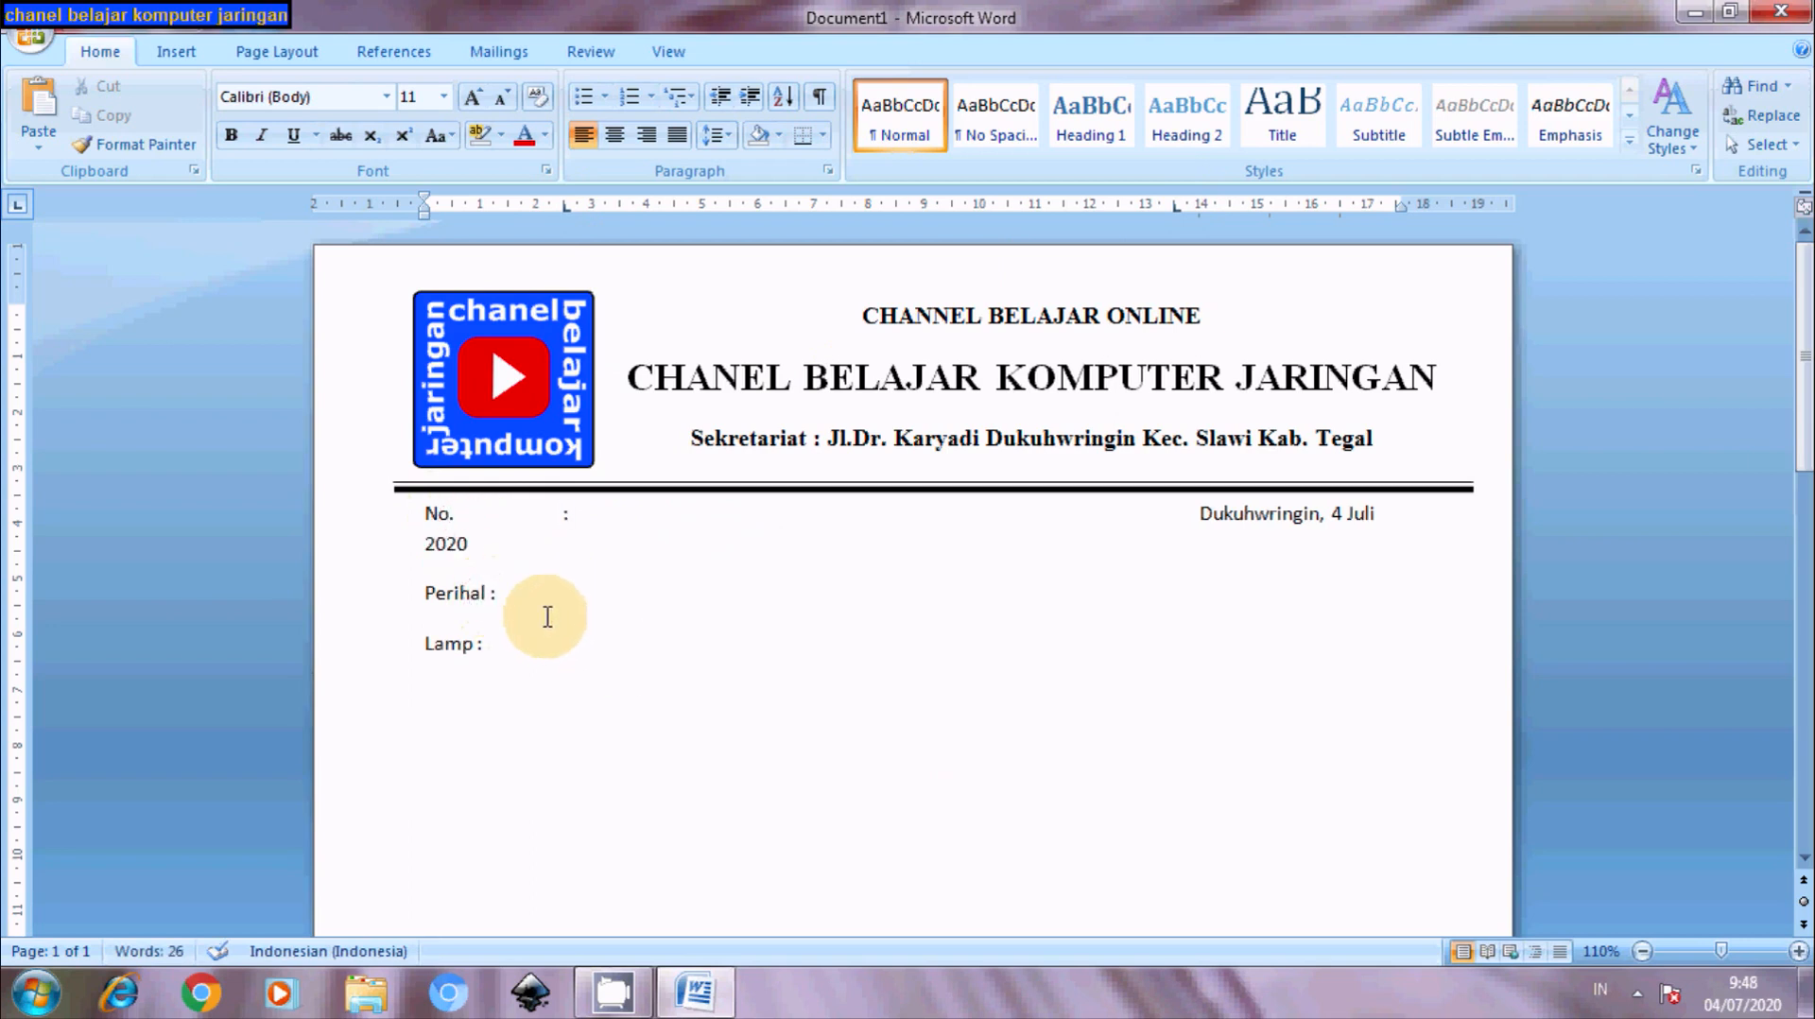
key("Tab")
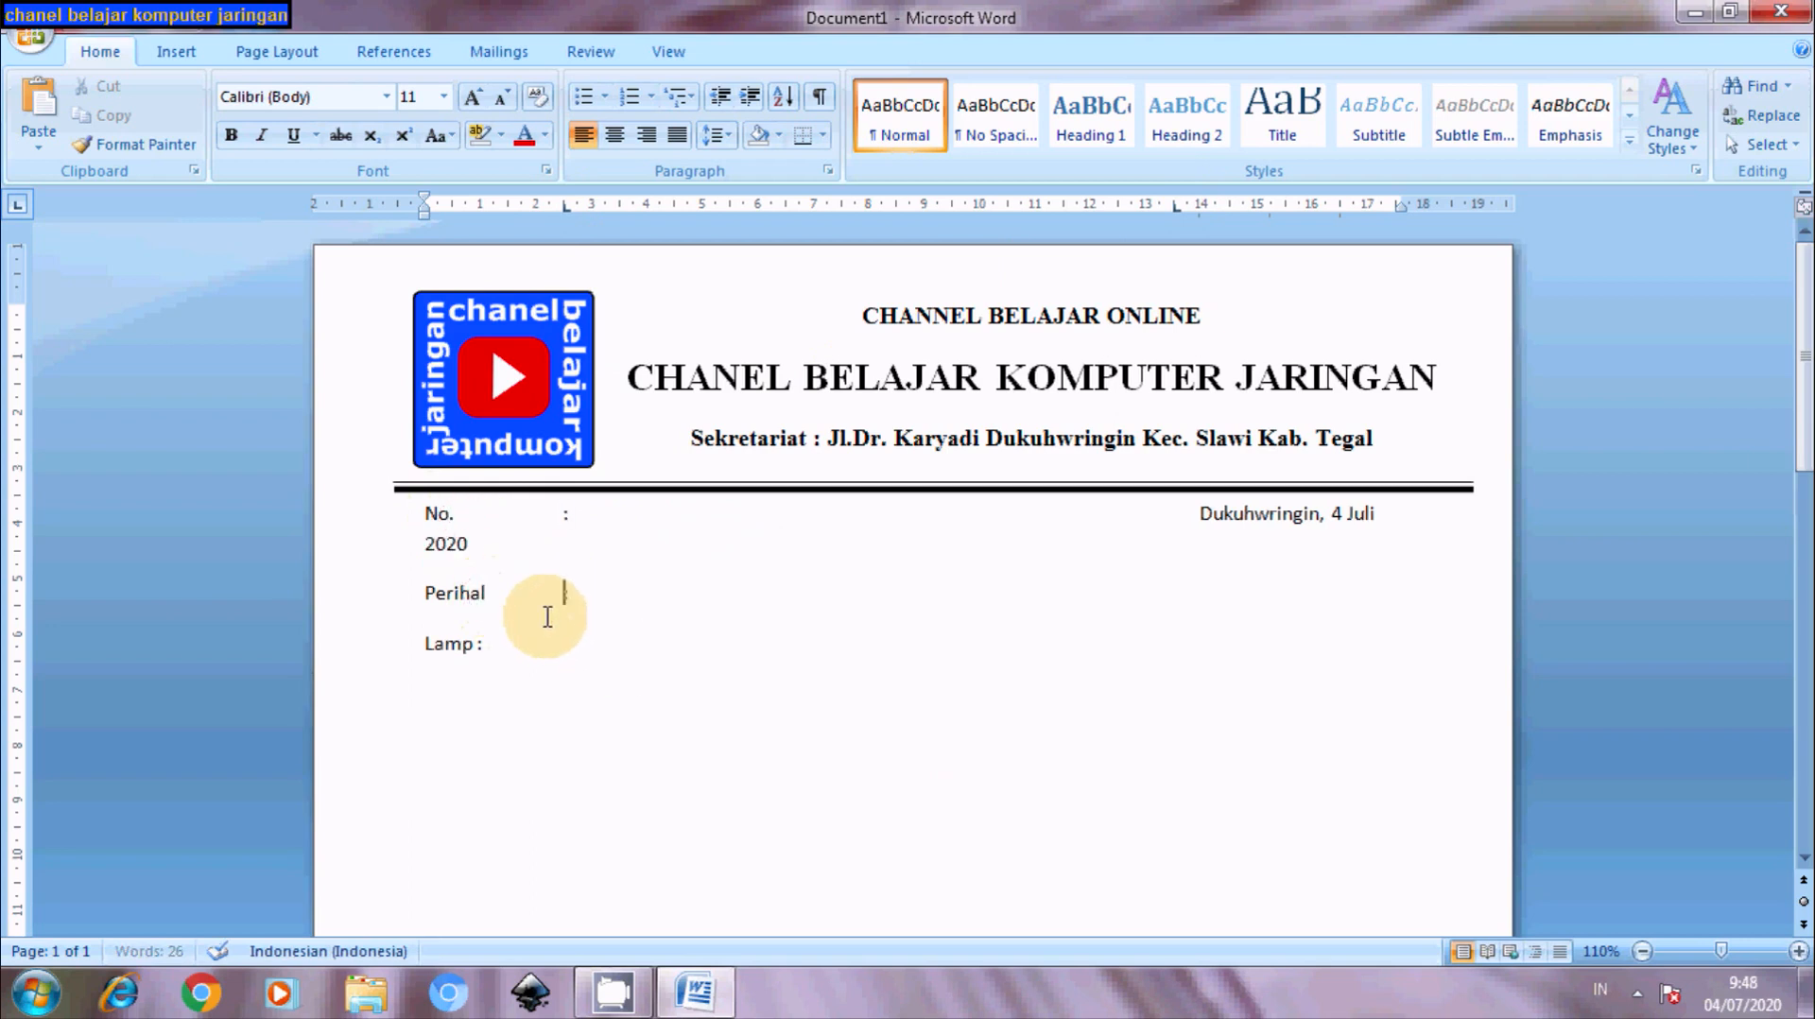
left_click(476, 645)
key("Tab")
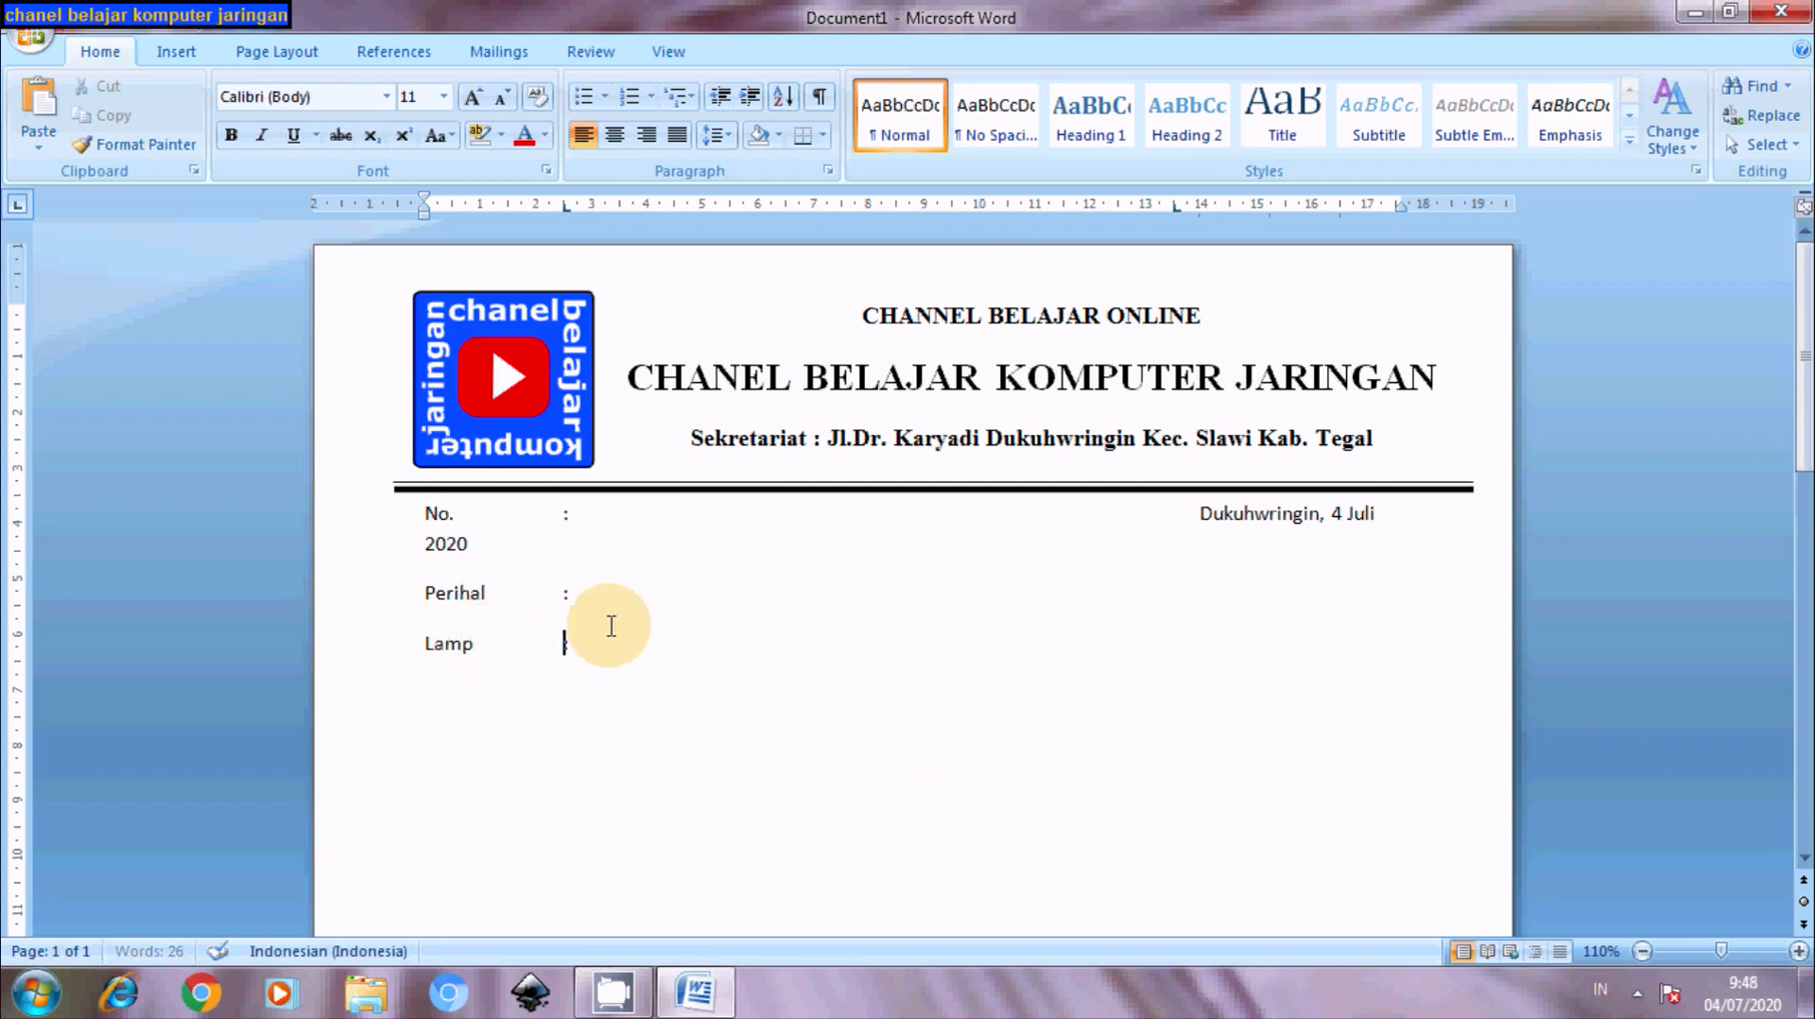
left_click(1192, 516)
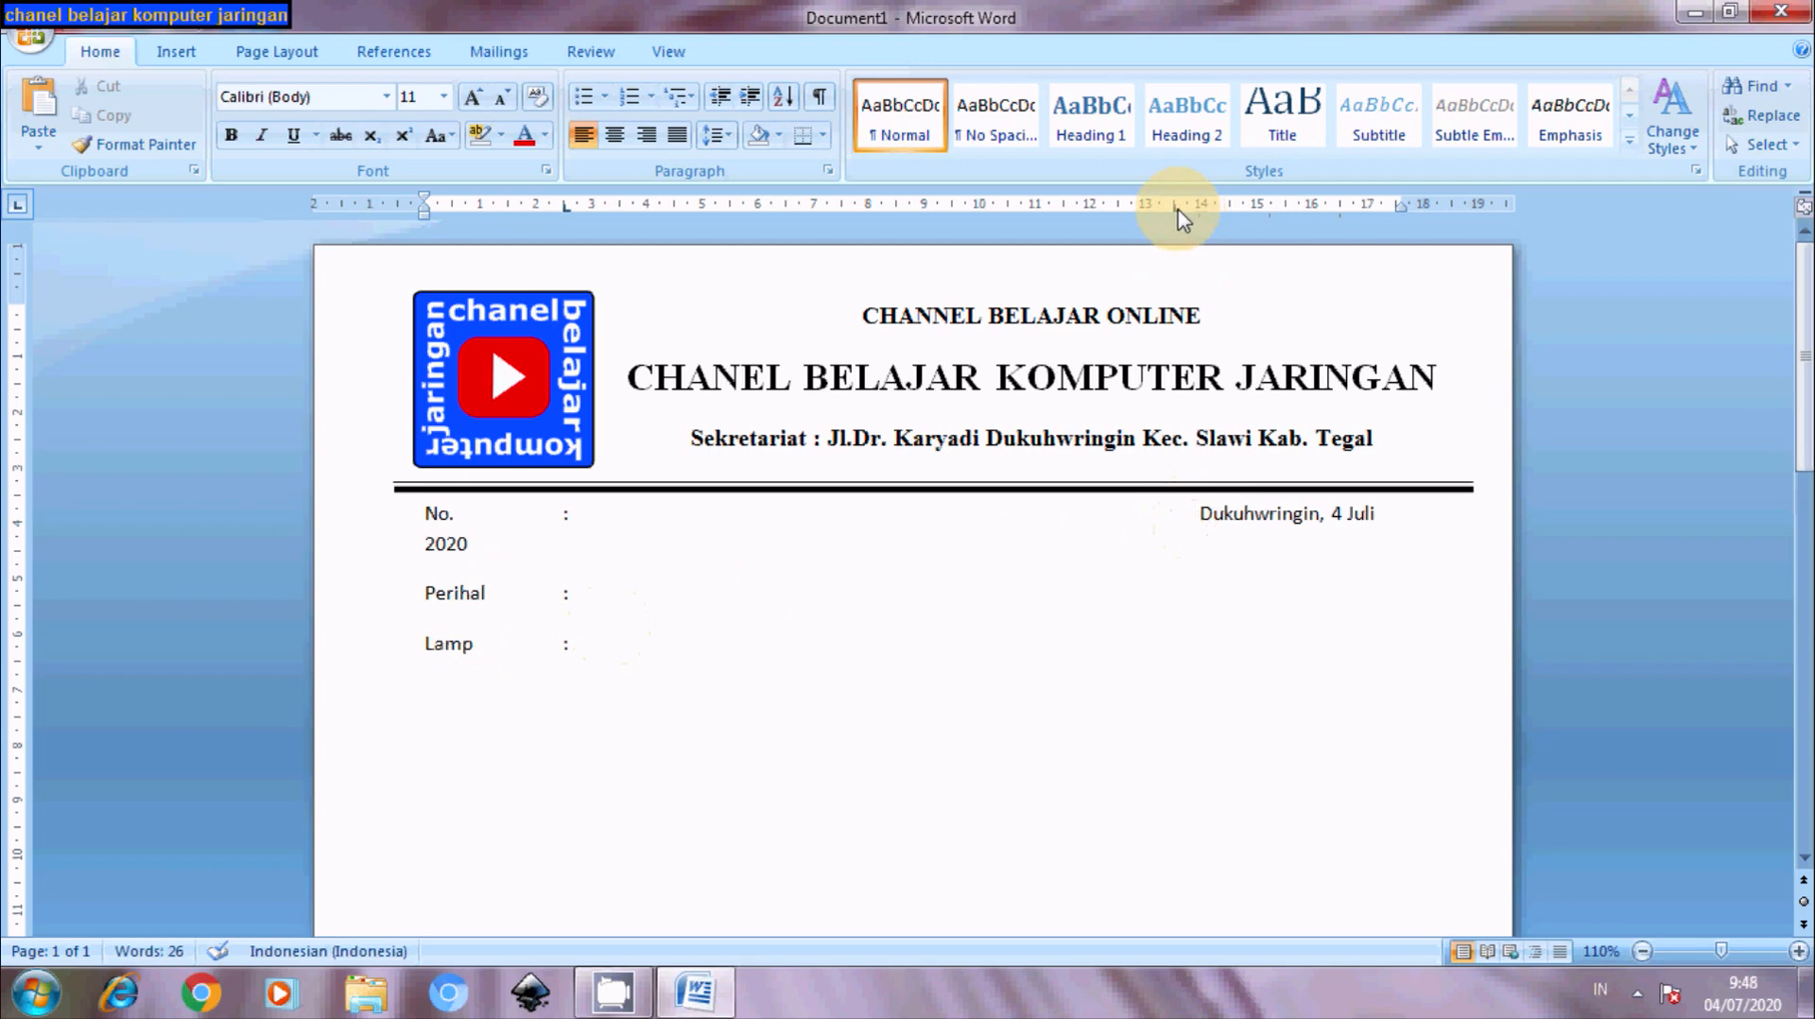
left_click_drag(1180, 217, 1106, 219)
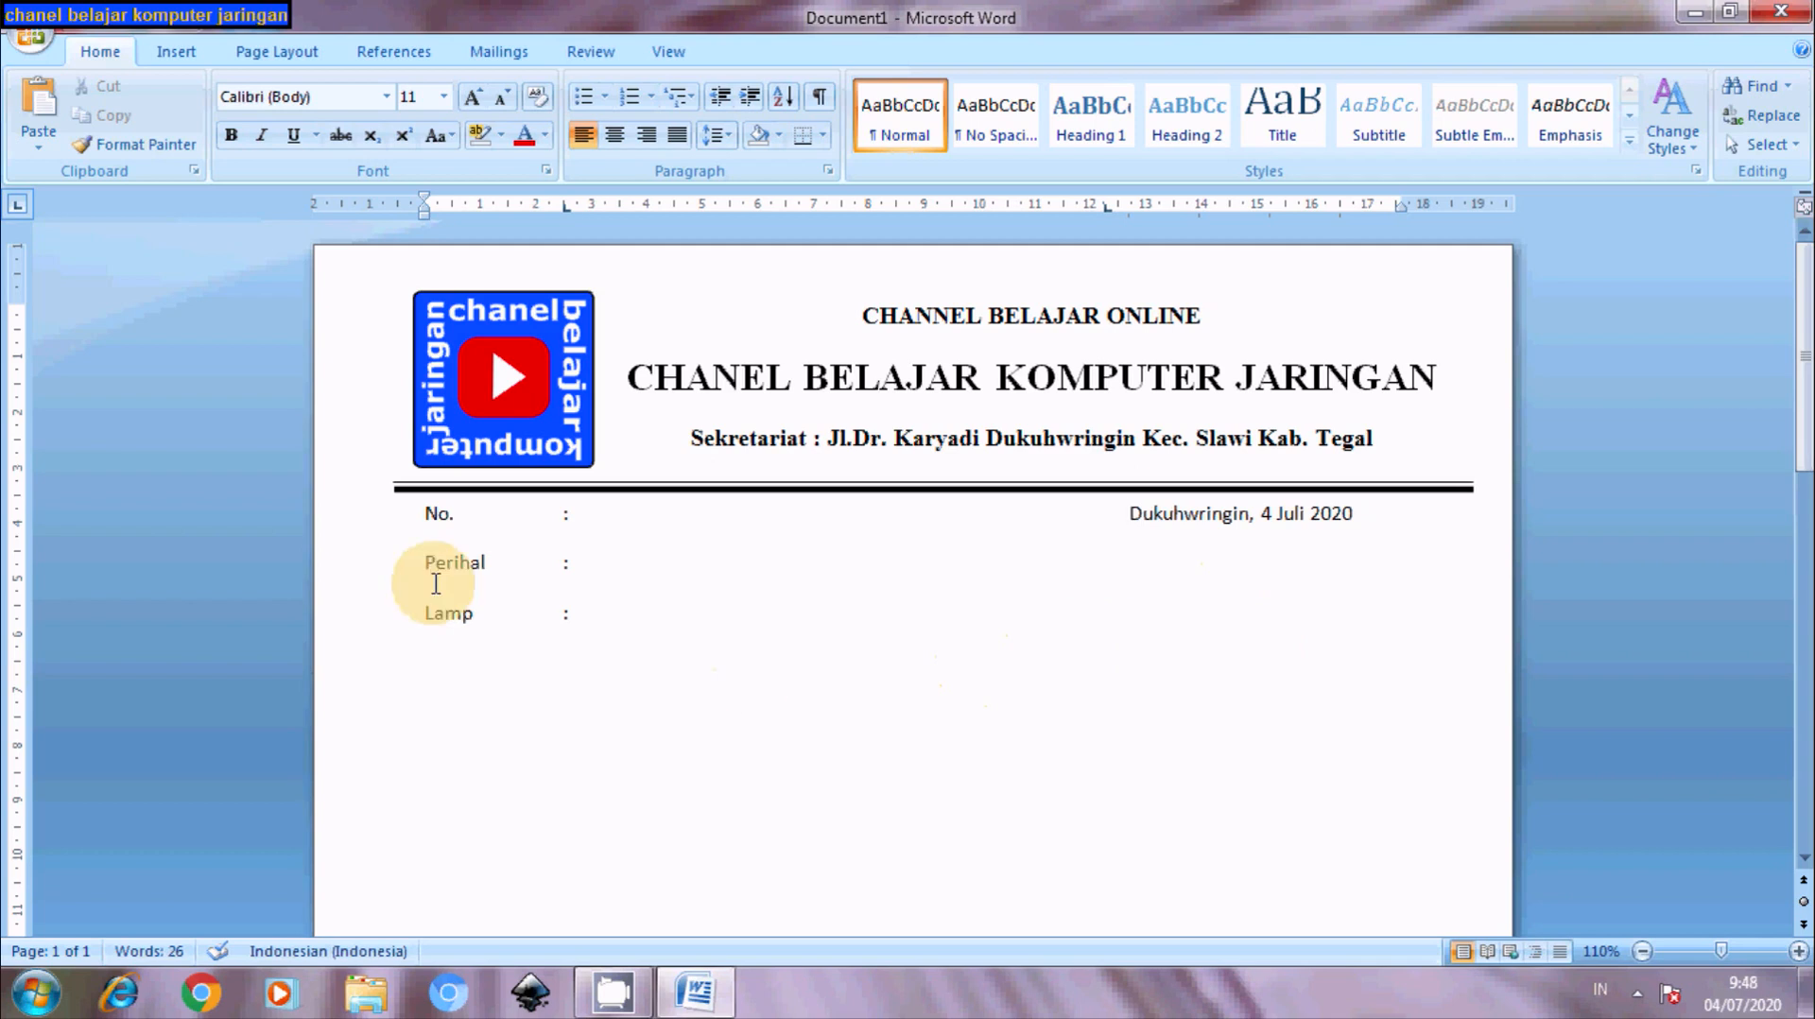
- Give the No., Perihal and Lamp lines Single line spacing with 6 pt spacing after
left_click(419, 512)
left_click_drag(442, 527, 605, 622)
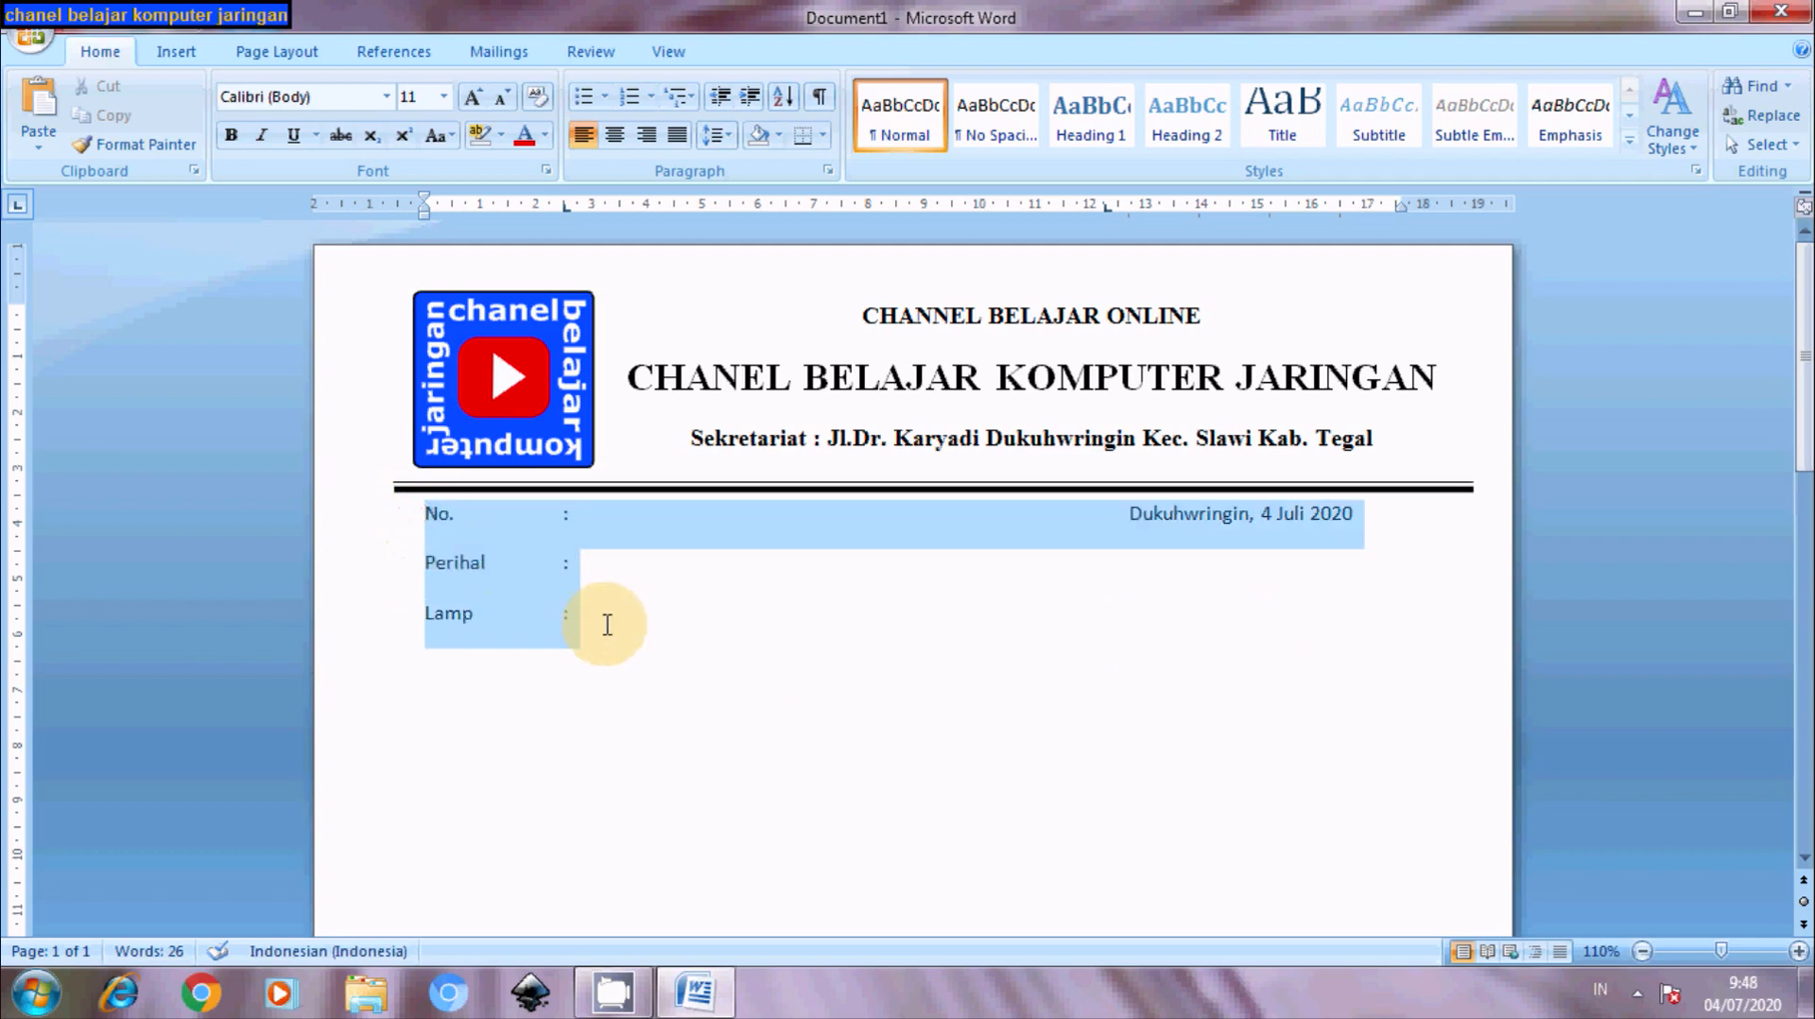
right_click(463, 553)
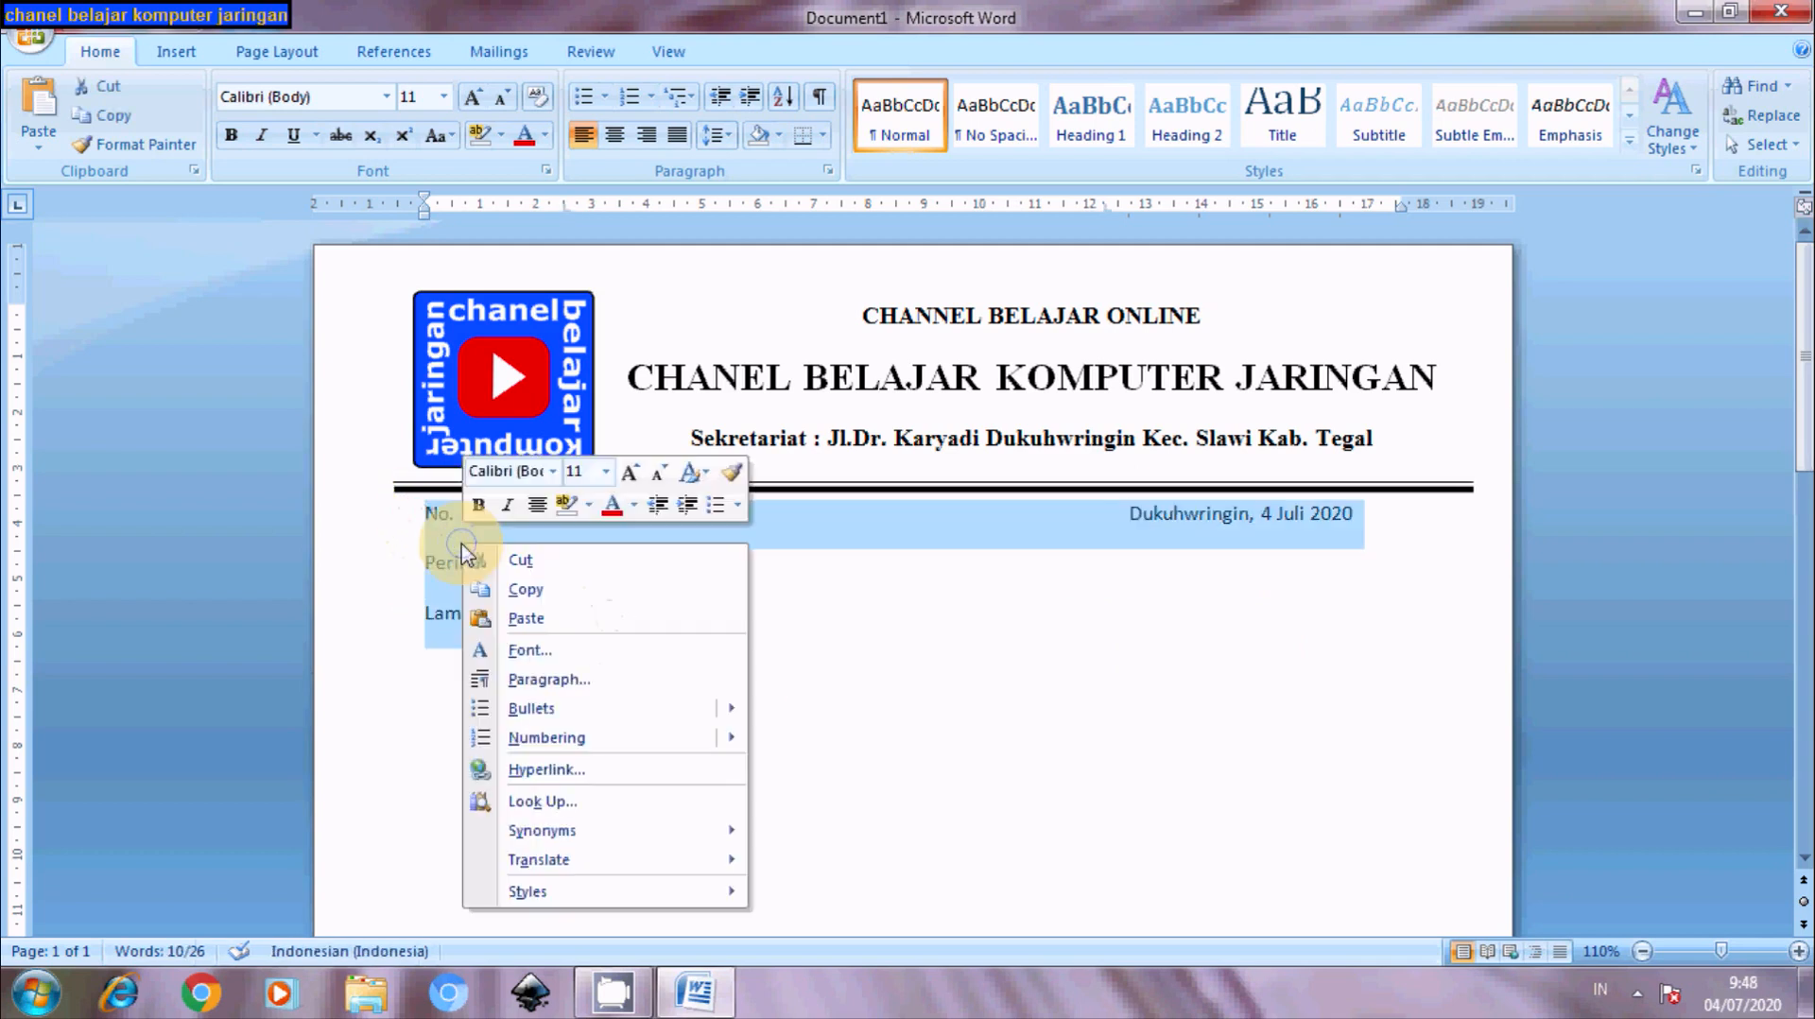
left_click(527, 680)
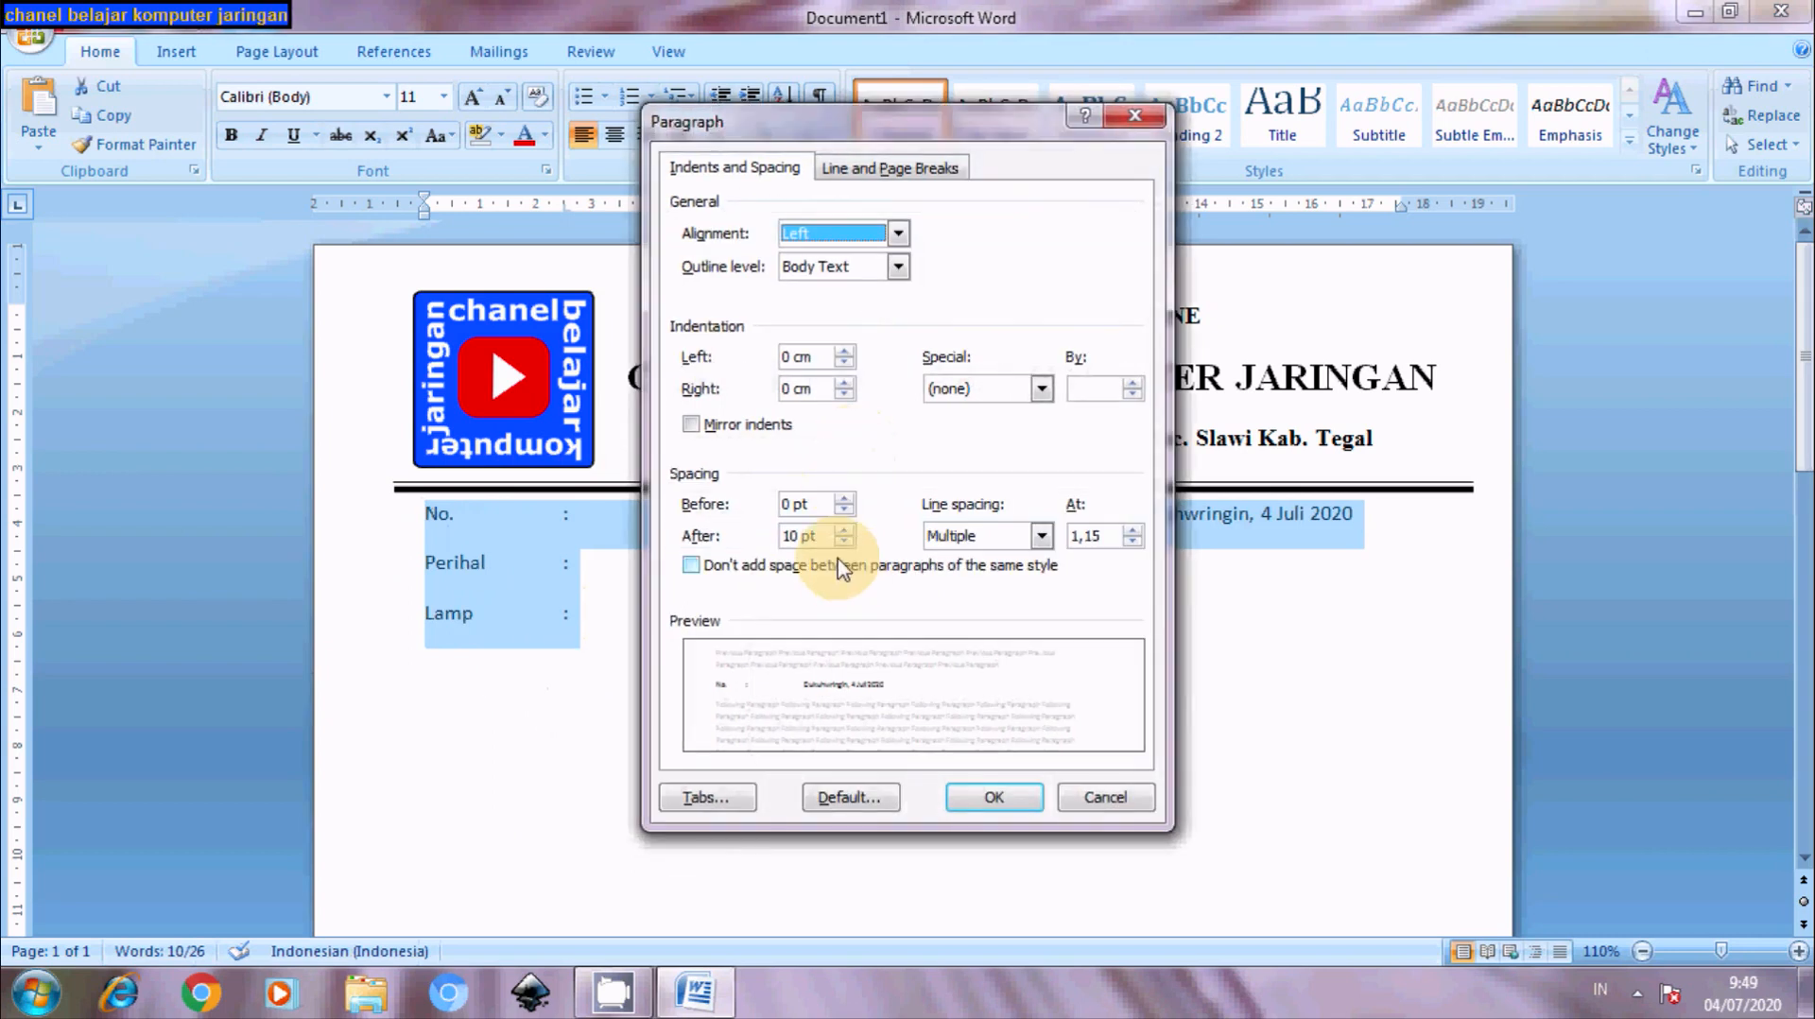
left_click(841, 540)
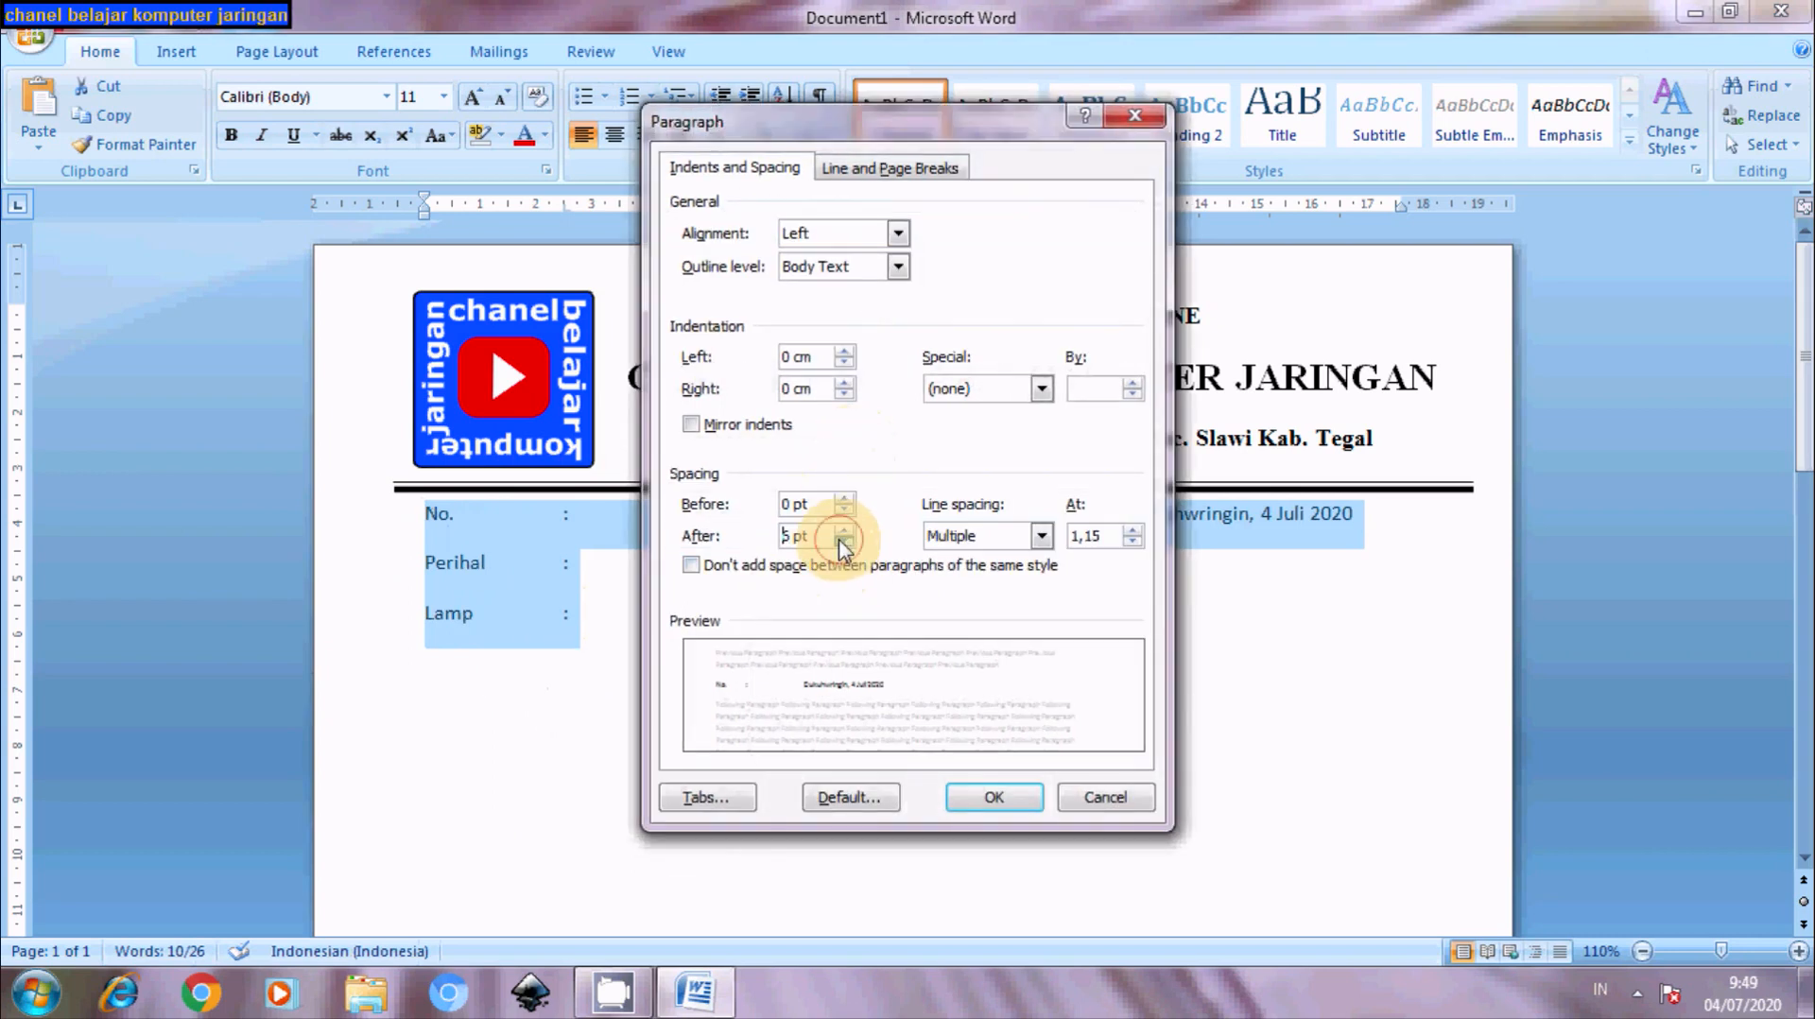
left_click(1041, 535)
left_click(1007, 557)
left_click(993, 797)
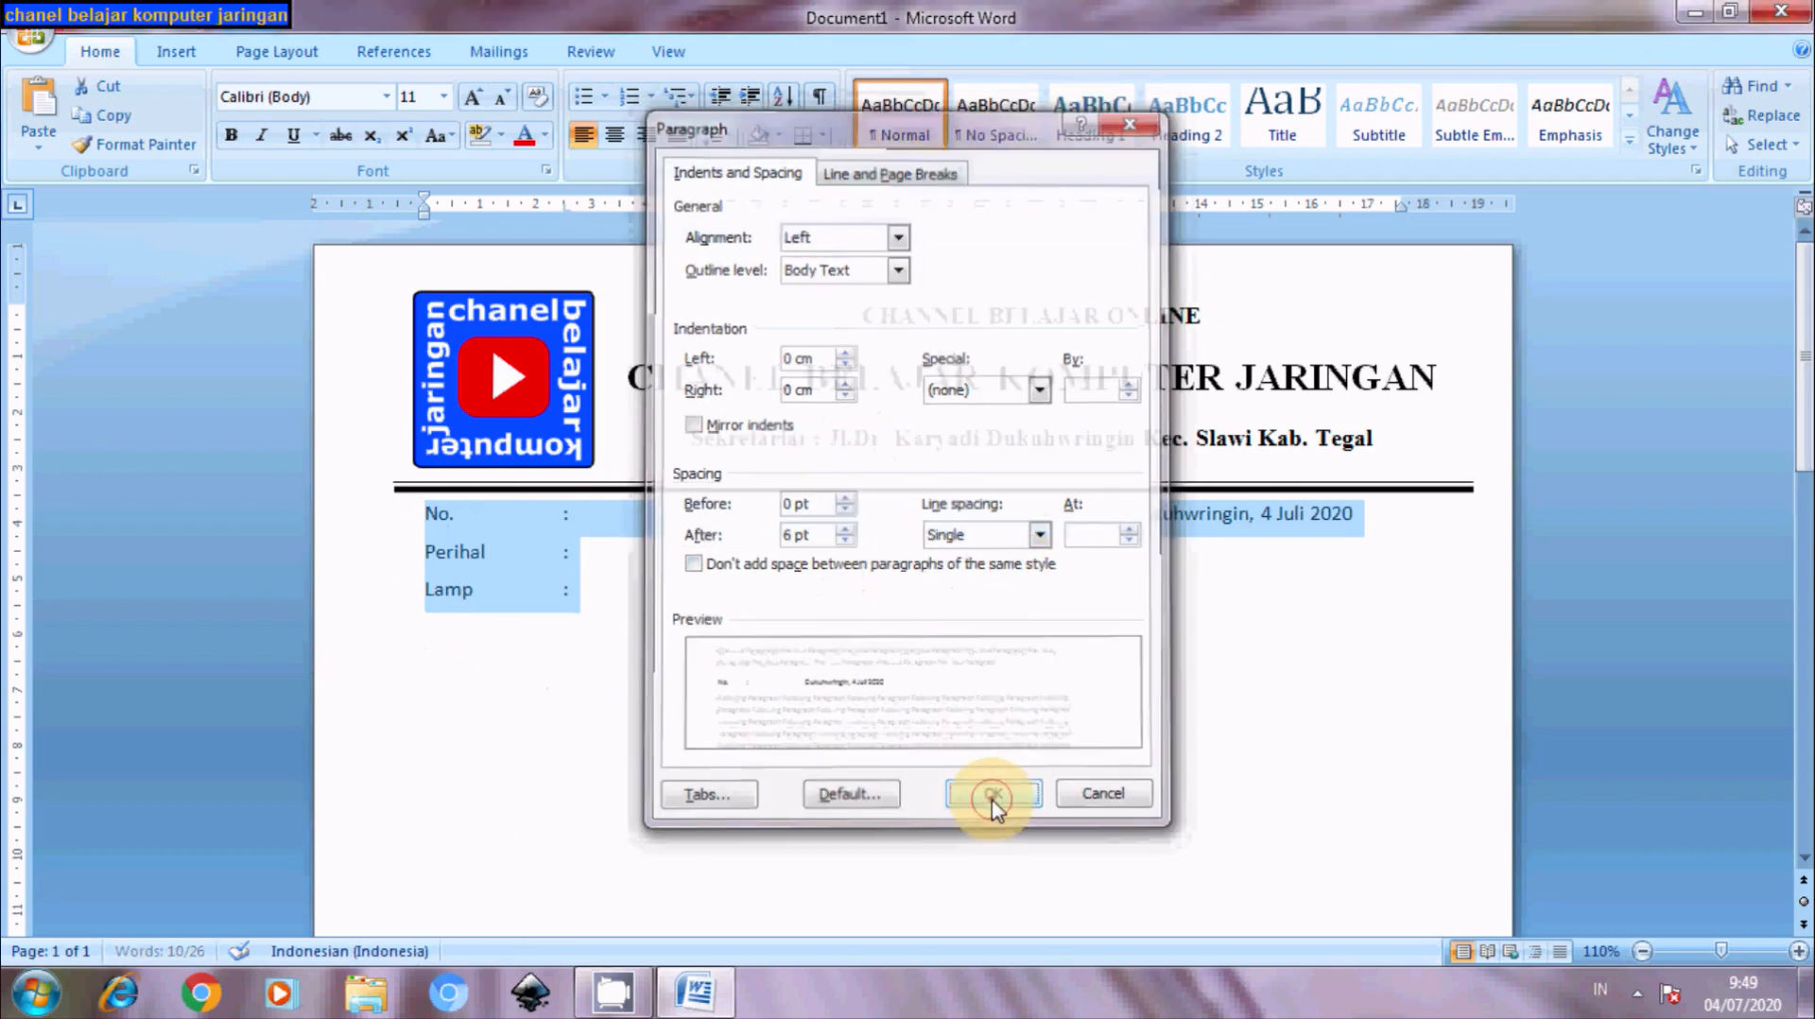
left_click(1056, 794)
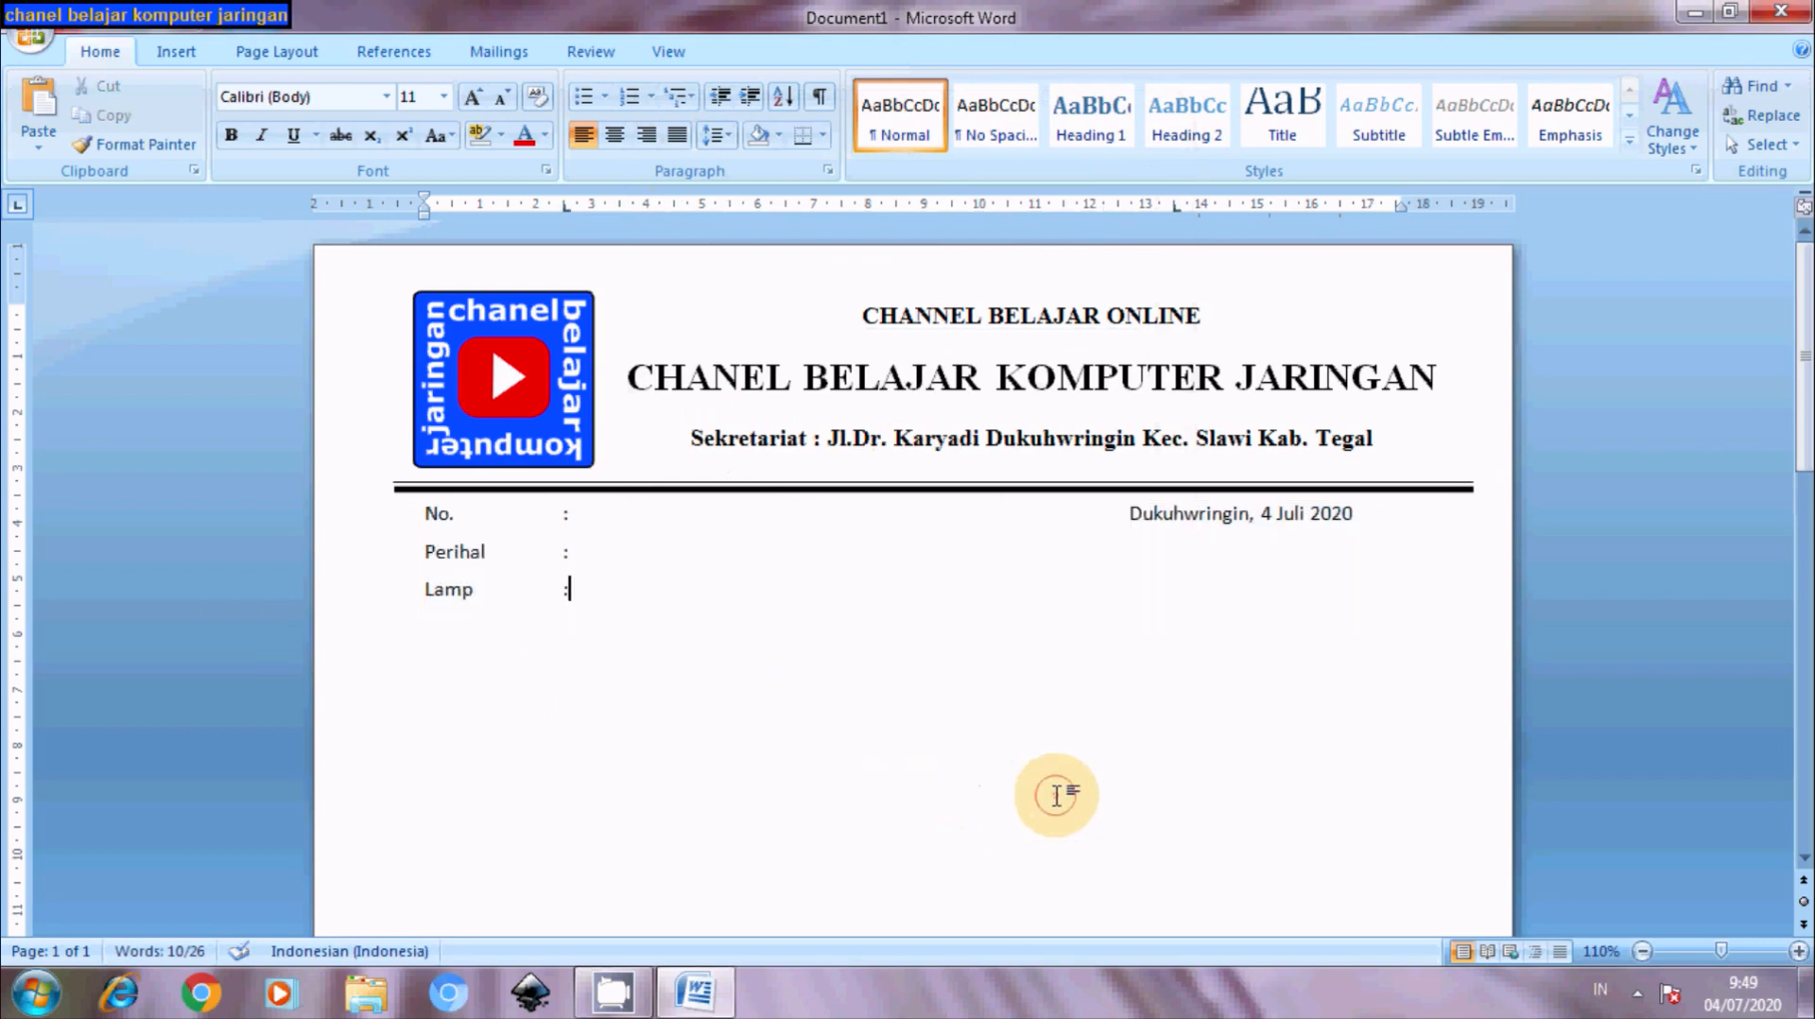
left_click(587, 517)
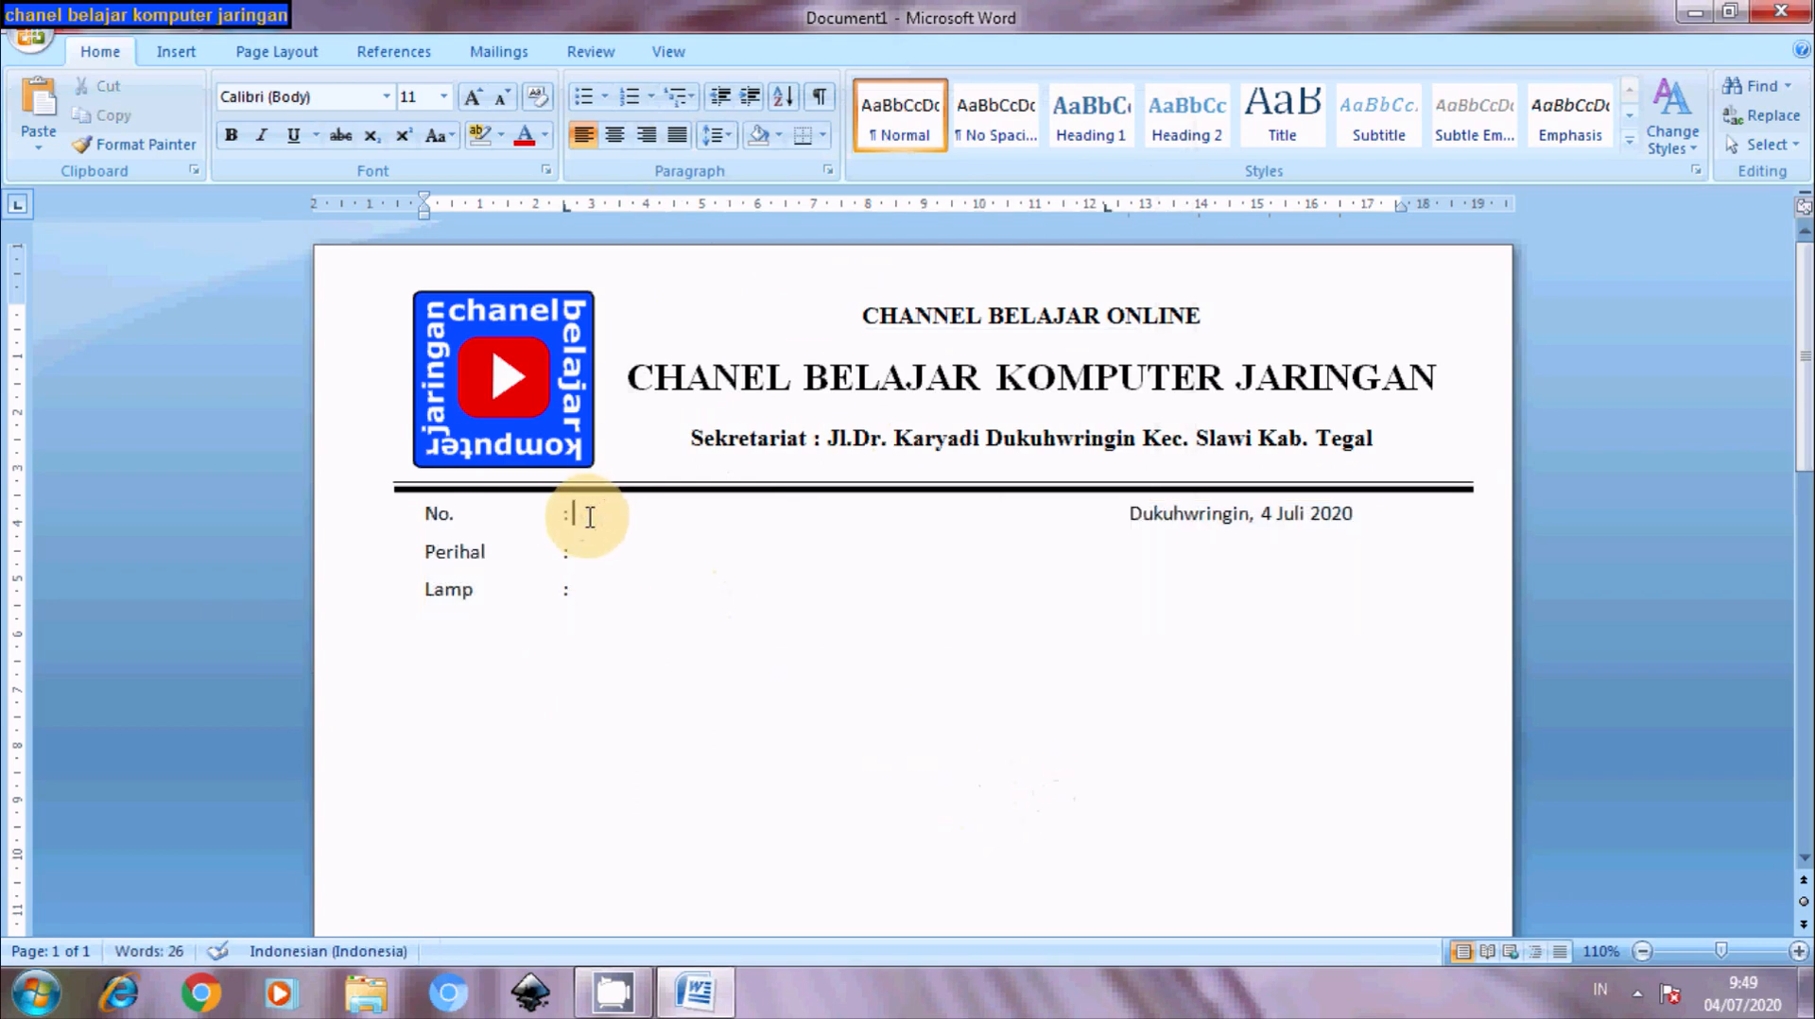
- Enter the letter number 001 / Und. / VII / 2020 with correct spacing around the slashes
type("001 / Und. /")
type("VII?")
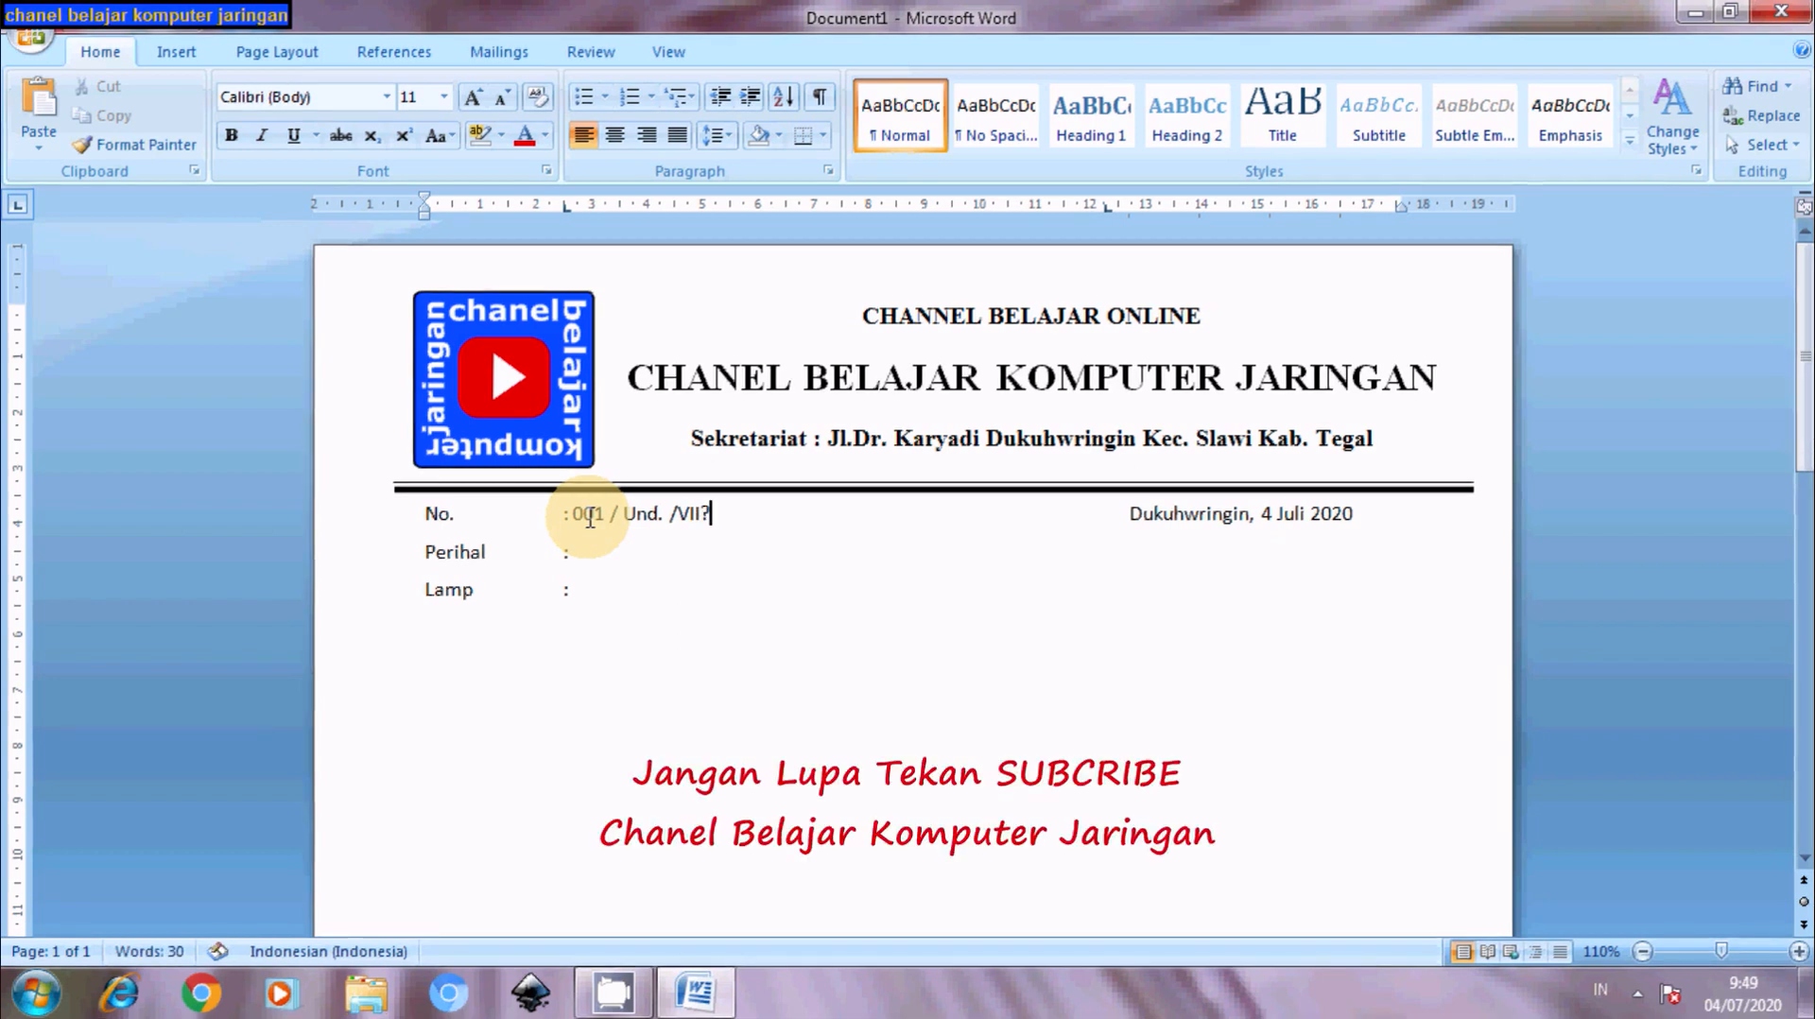
key("BackSpace")
type("/2020")
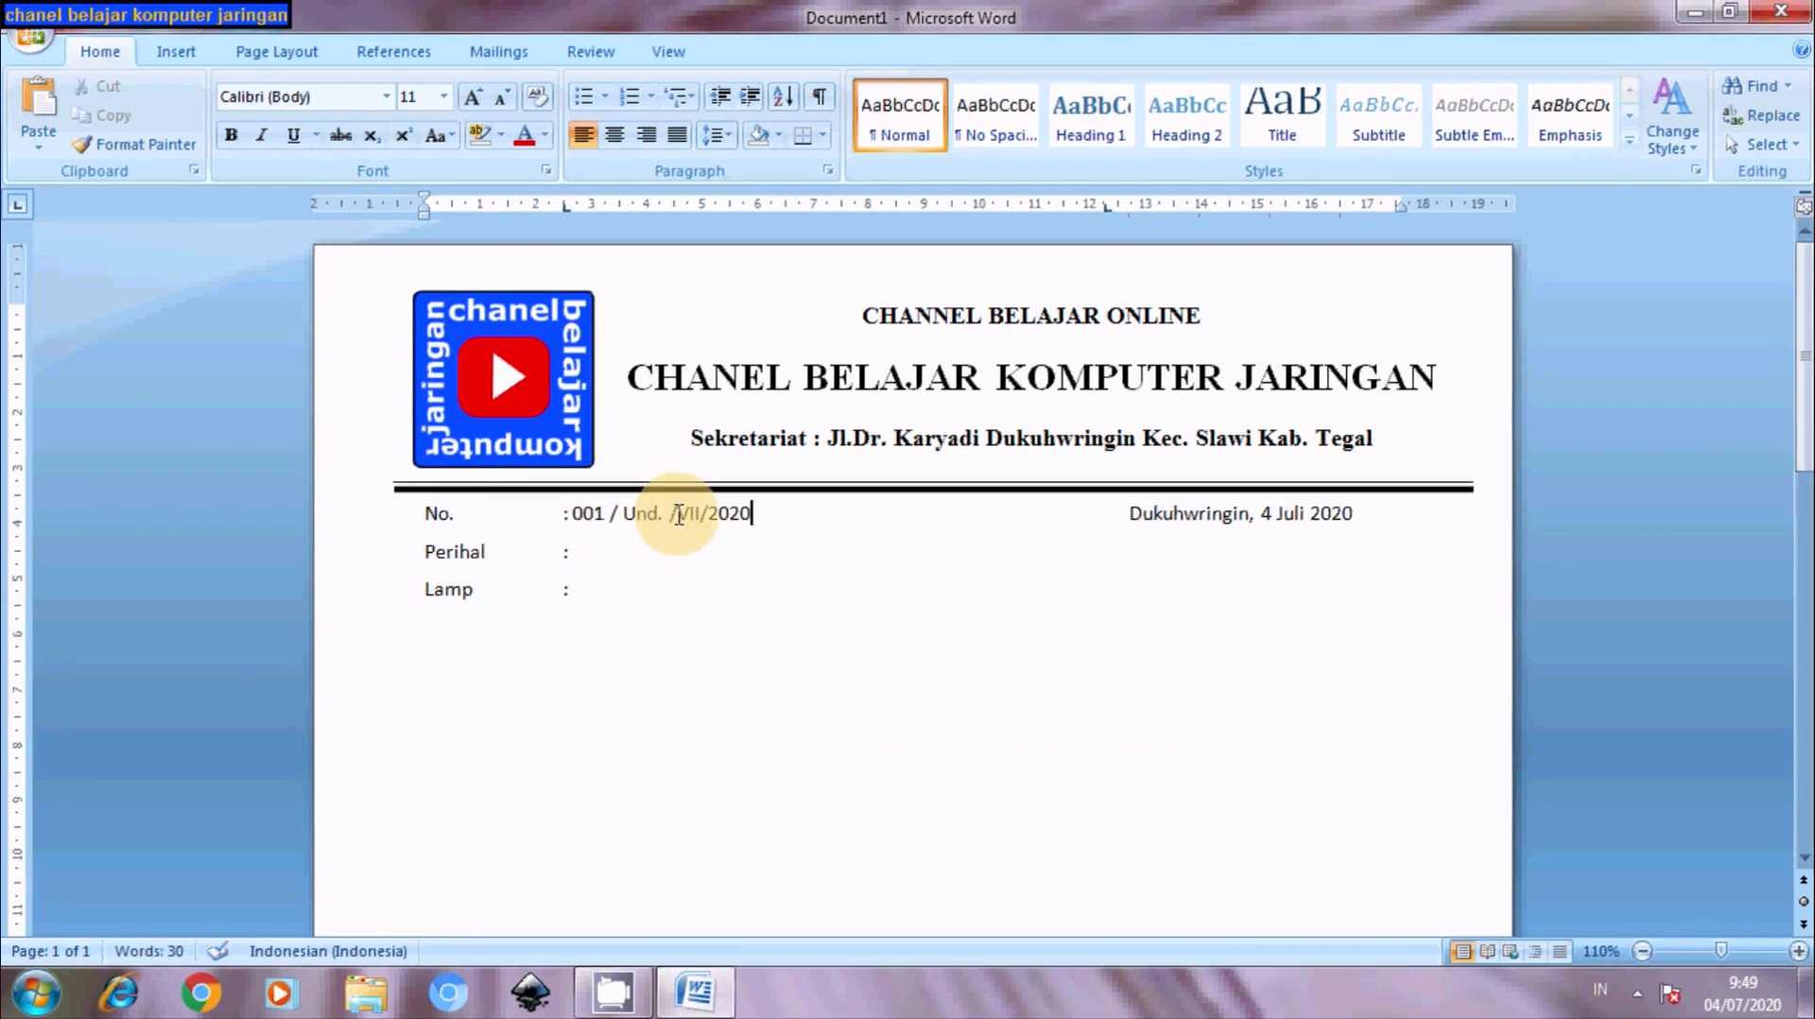
left_click(682, 517)
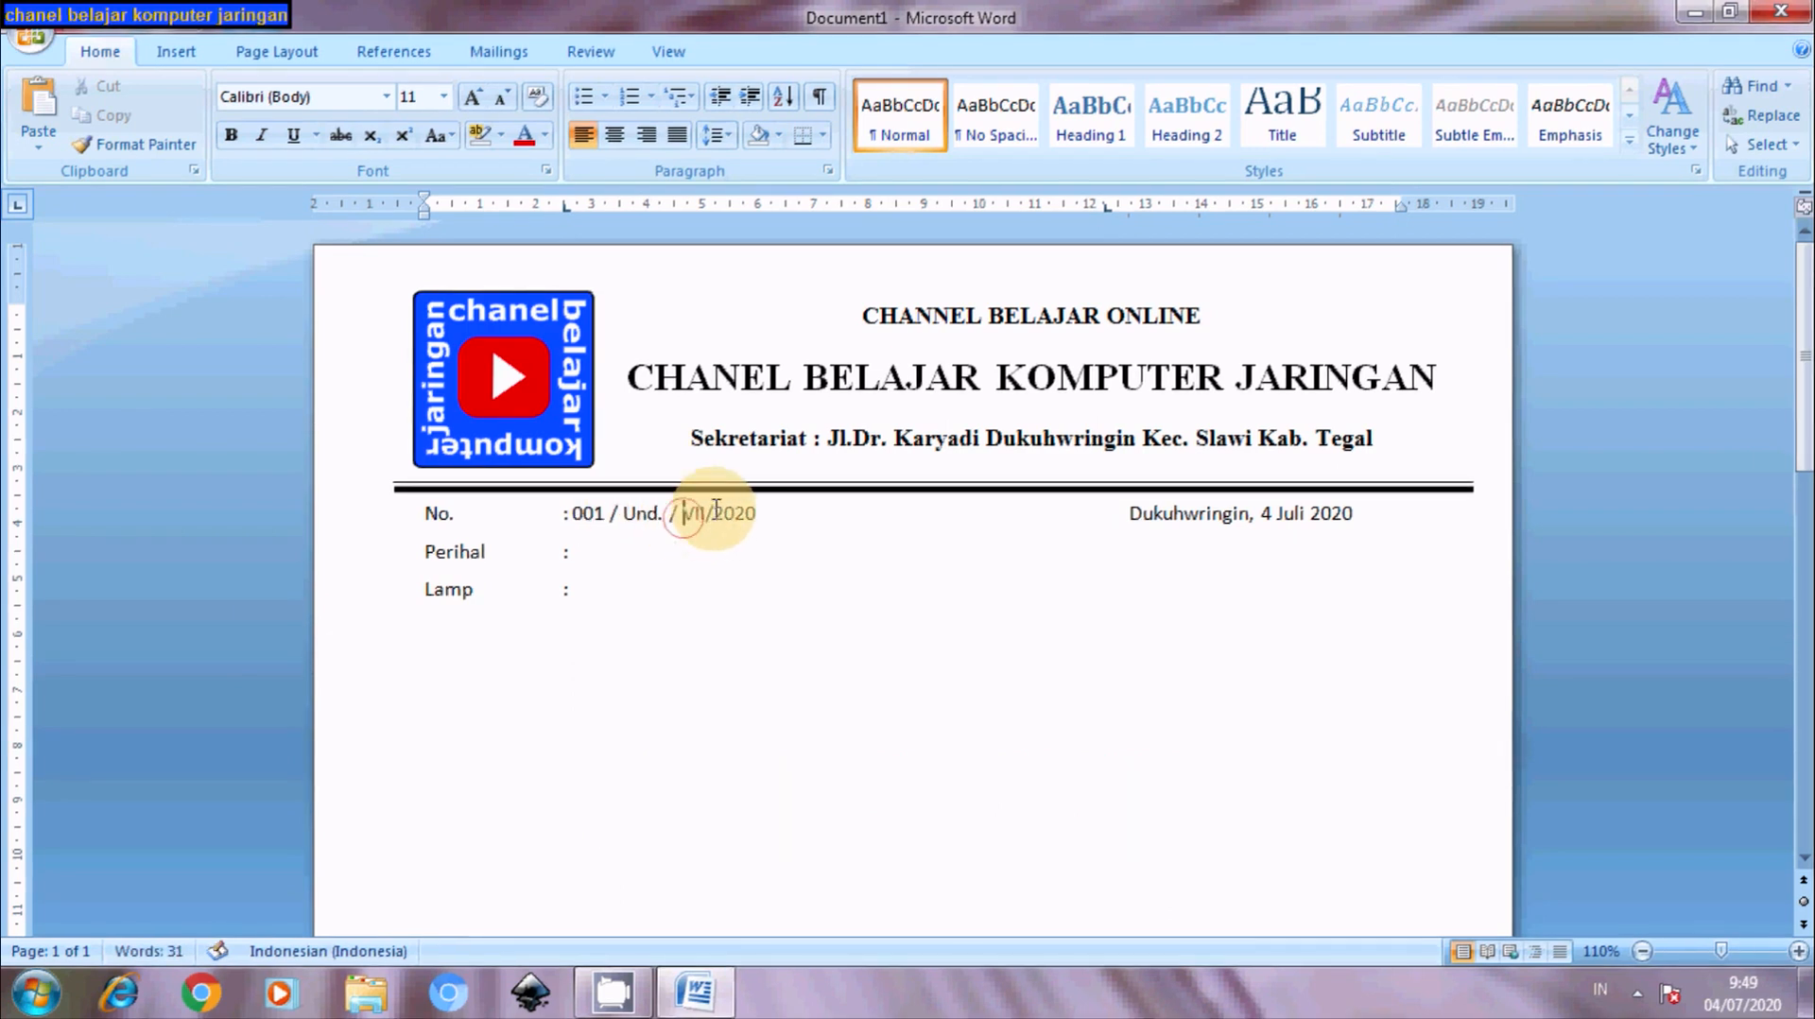
left_click(709, 511)
left_click(721, 513)
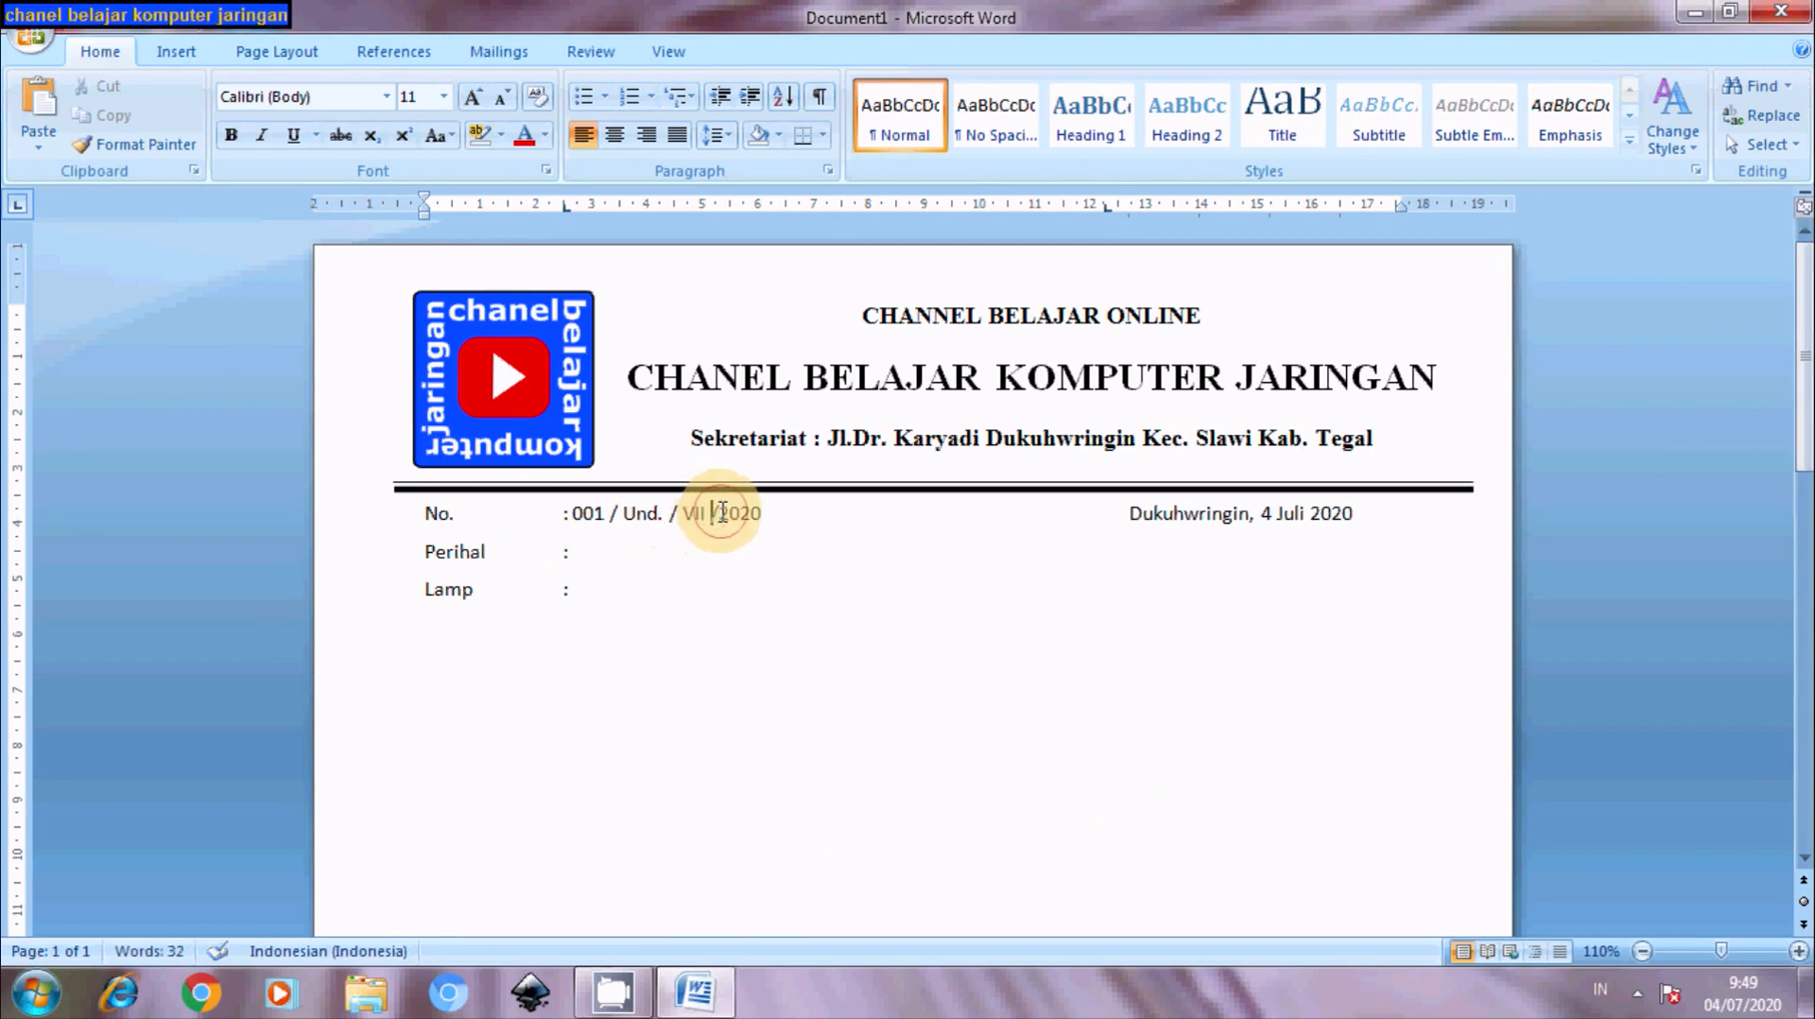
- Enter UNDANGAN as the subject on the Perihal line
left_click(613, 555)
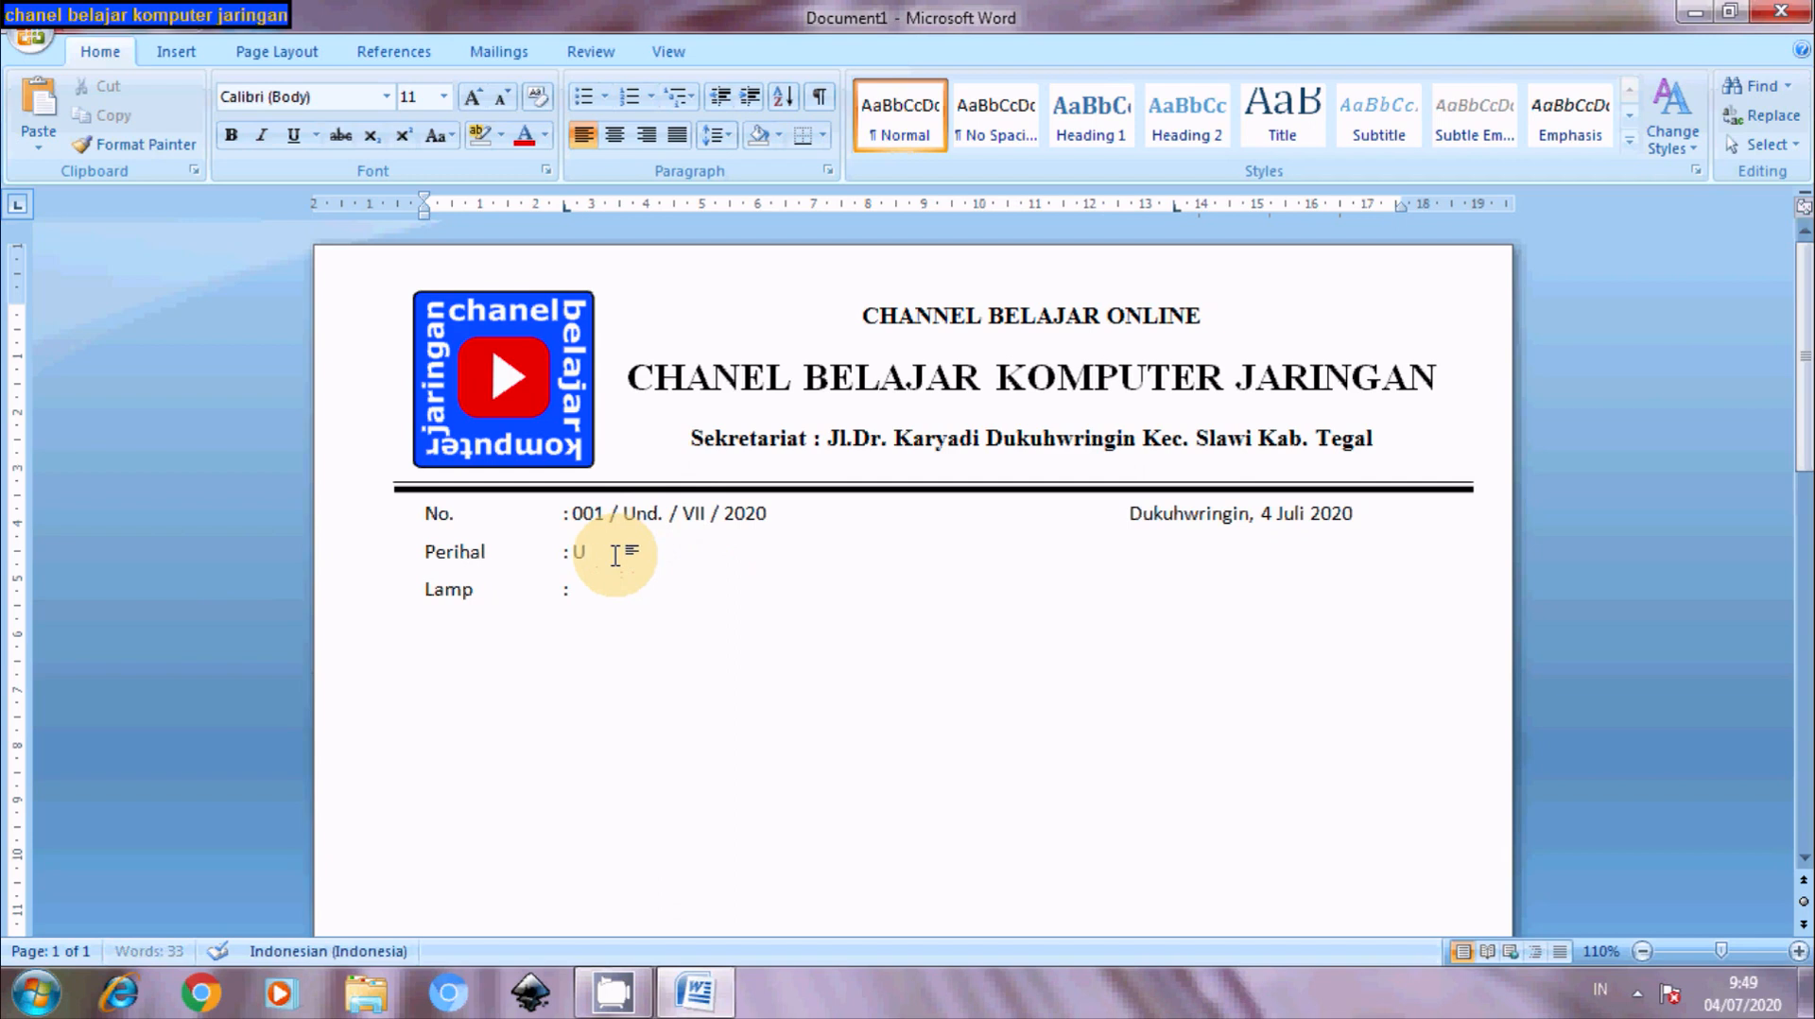
type("UNDANGAN")
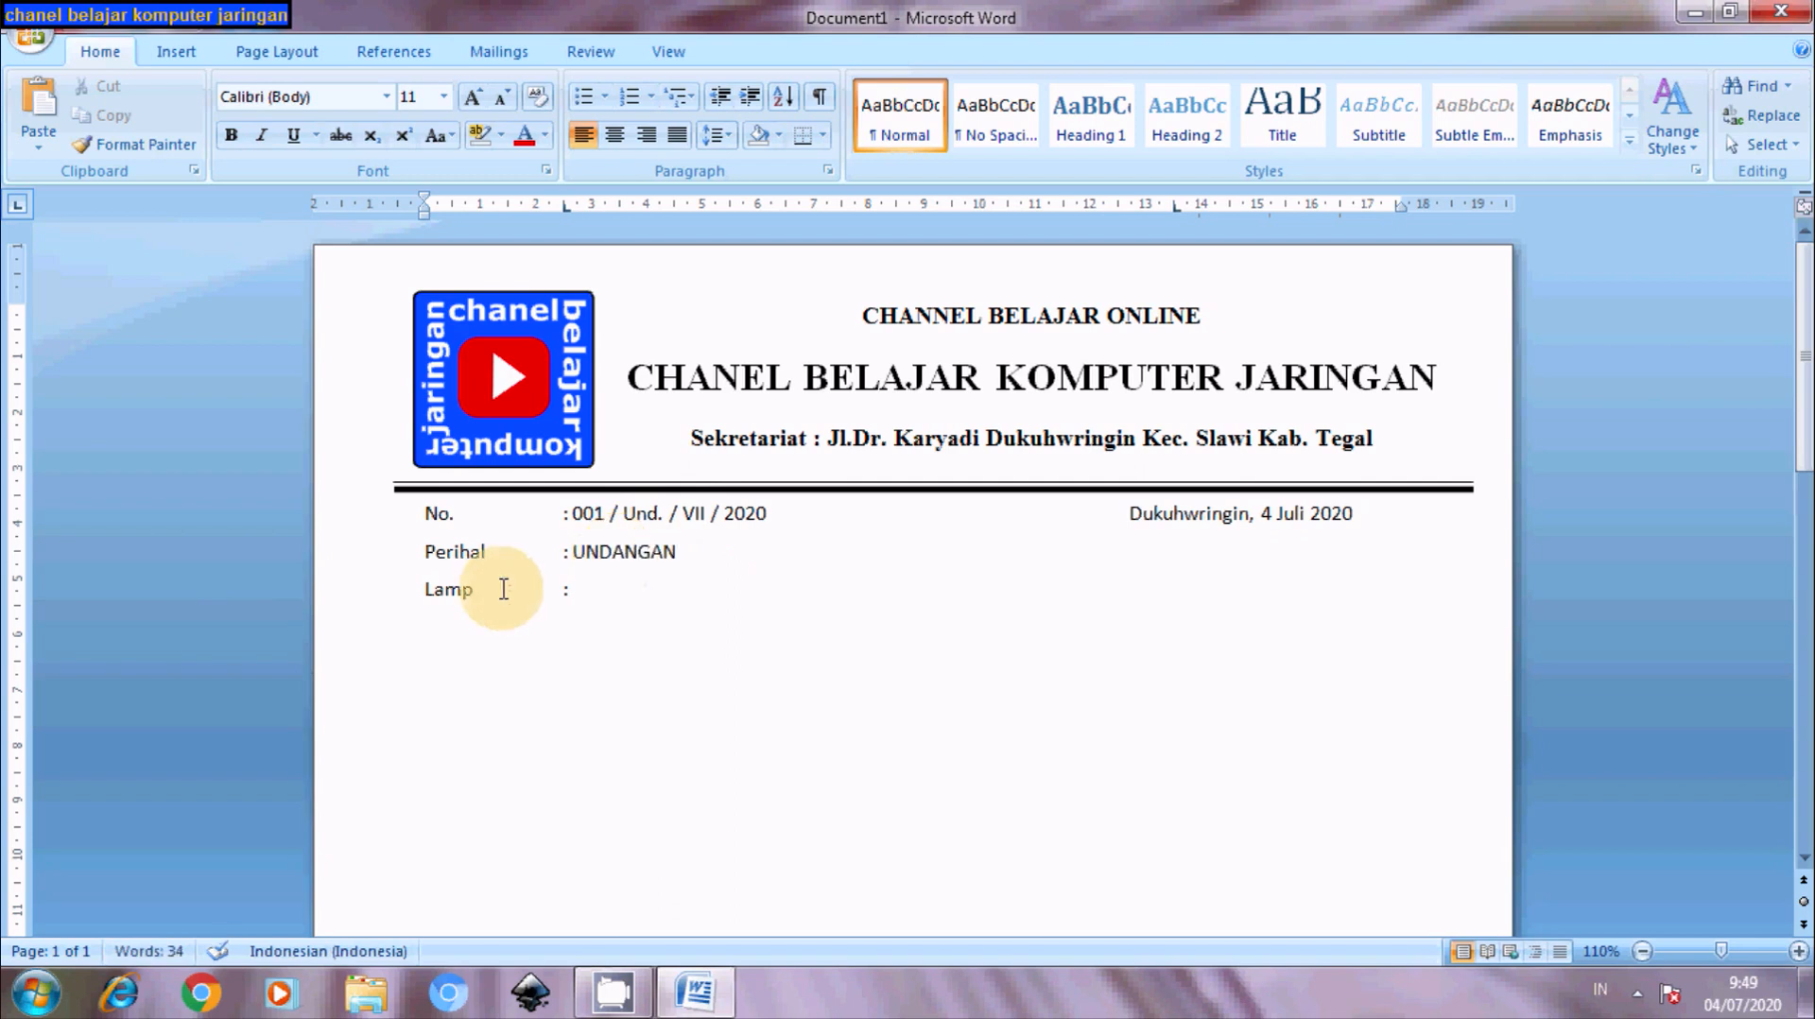
left_click(584, 591)
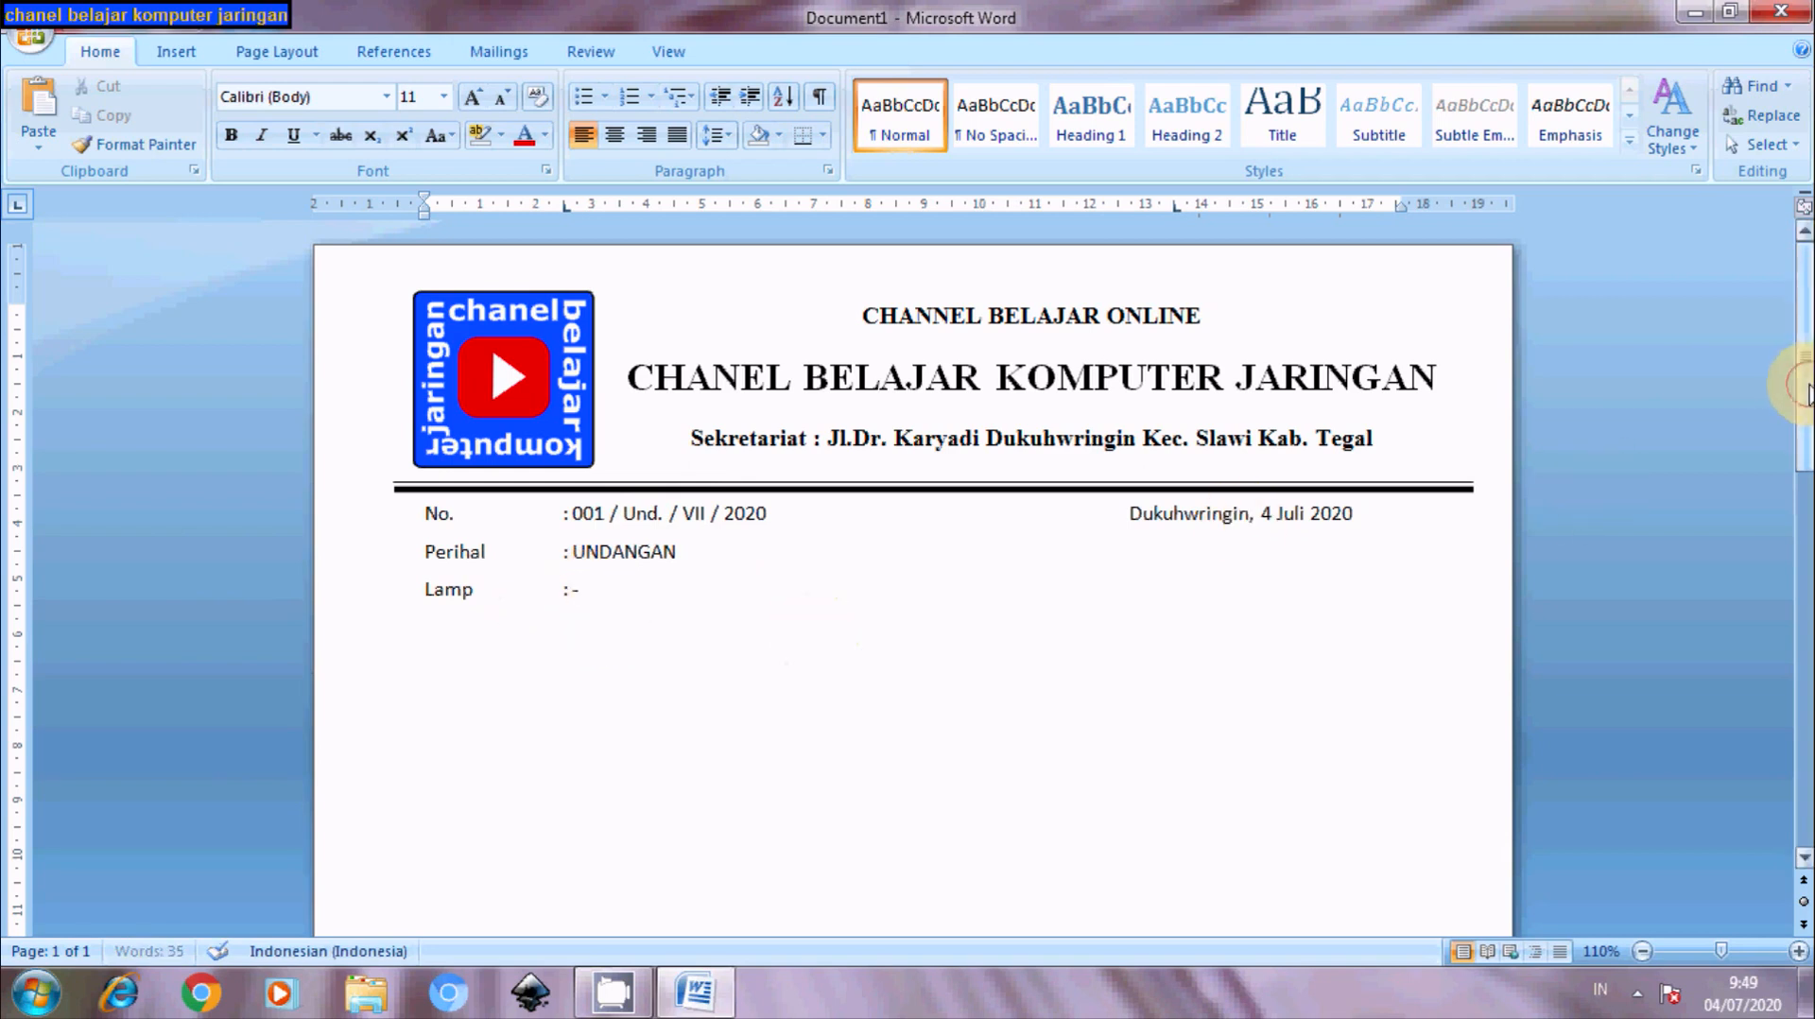
- Narrow the letterhead text box from its right side
scroll(1806, 408, "down", 1)
left_click_drag(1808, 407, 1799, 392)
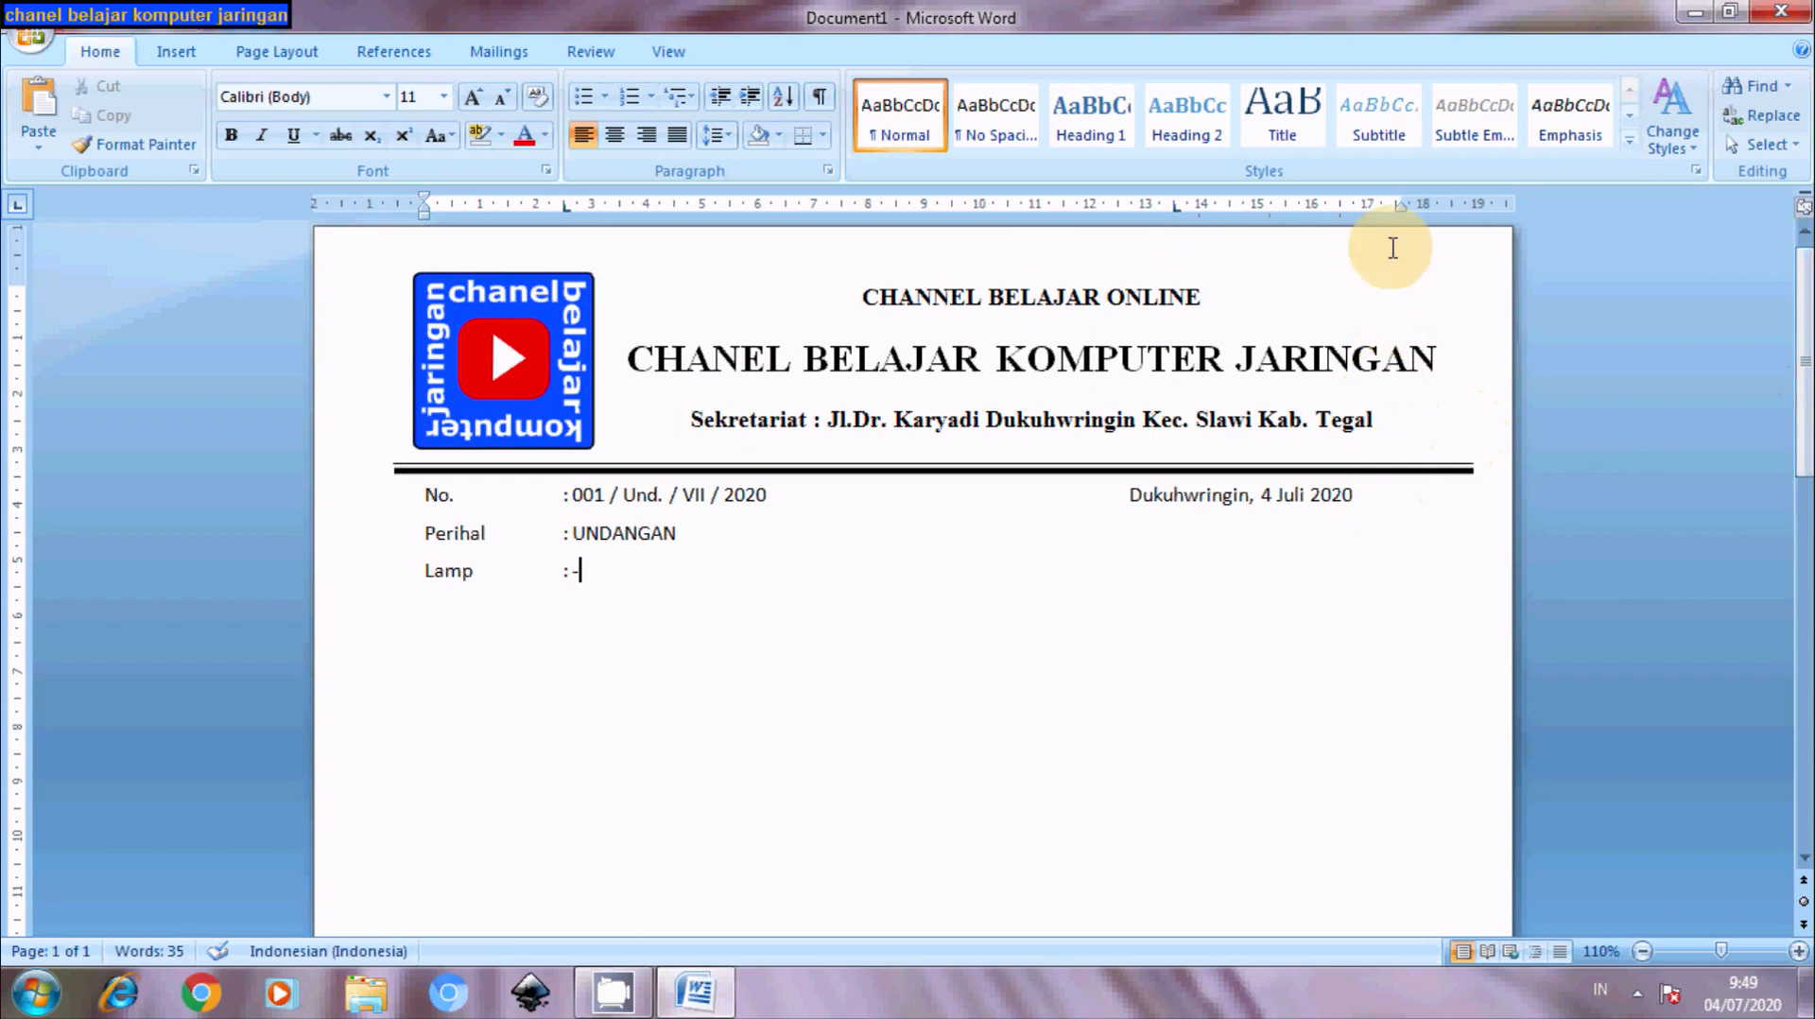
left_click(1389, 355)
left_click_drag(1471, 371, 1442, 378)
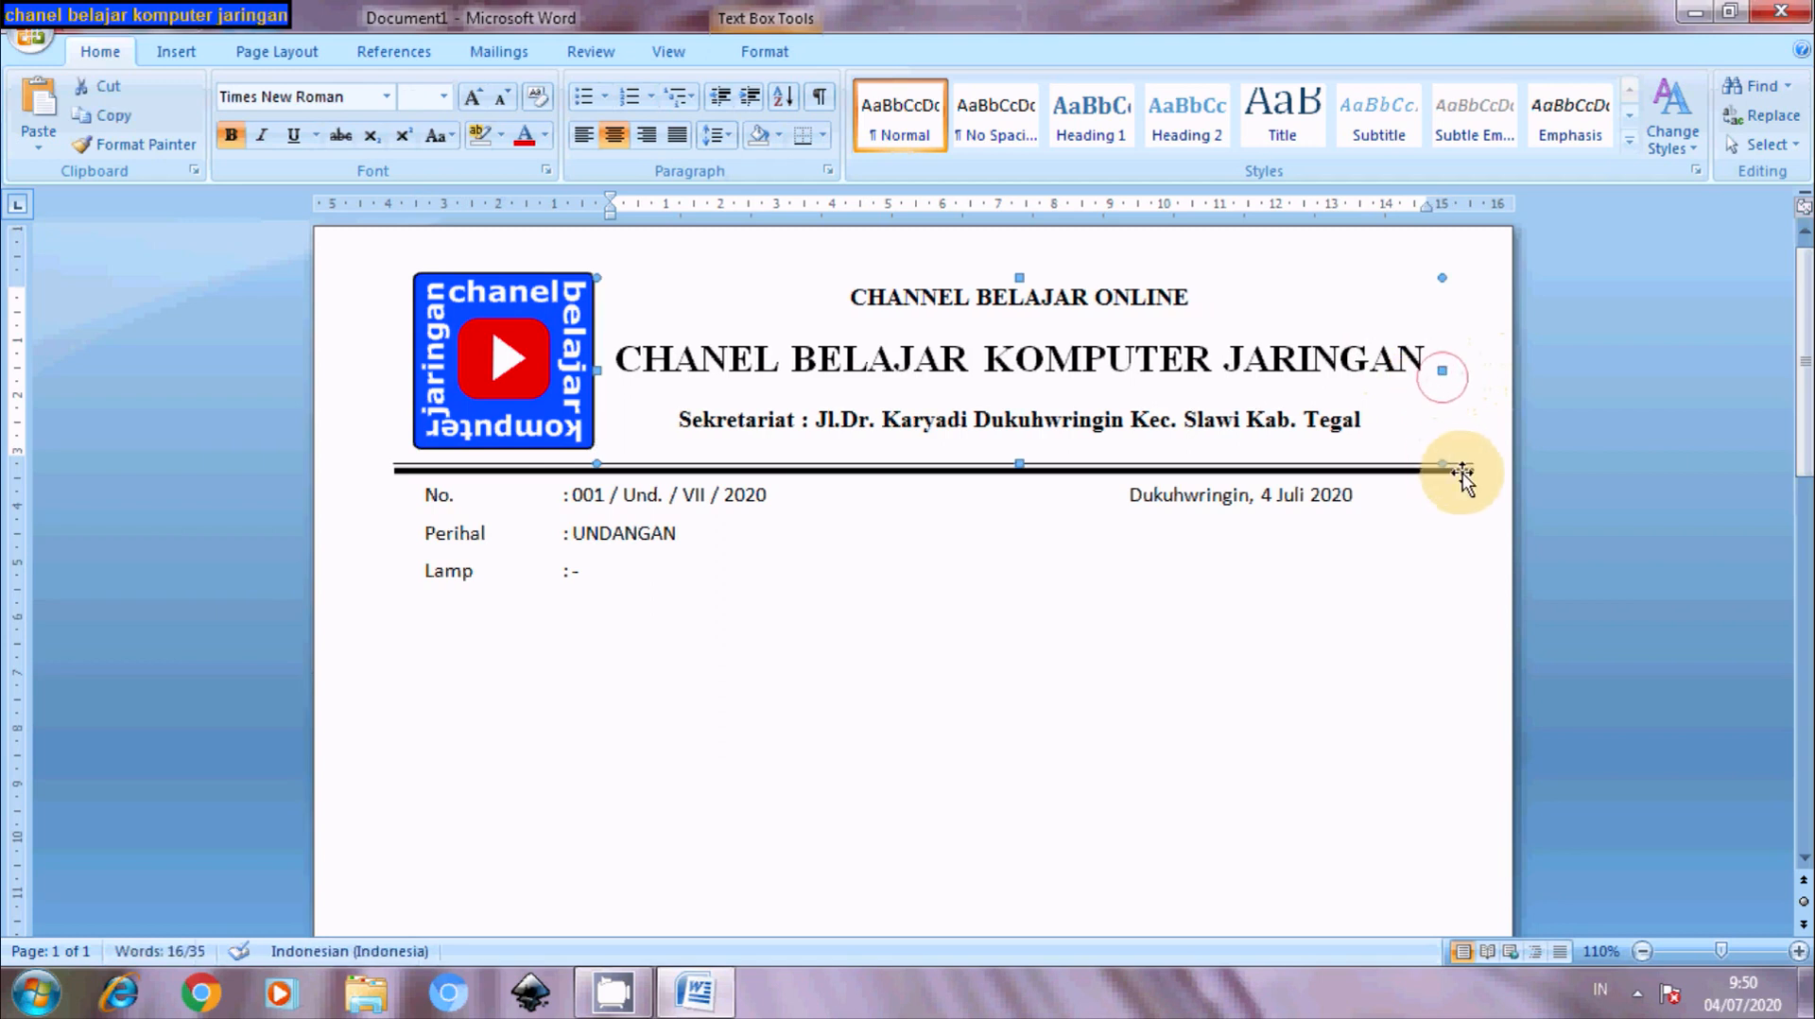
- Shorten the right ends of the thick and thin divider lines under the letterhead
left_click(1467, 470)
left_click_drag(1473, 471, 1447, 464)
left_click(1465, 461)
left_click(1463, 464)
left_click(1493, 507)
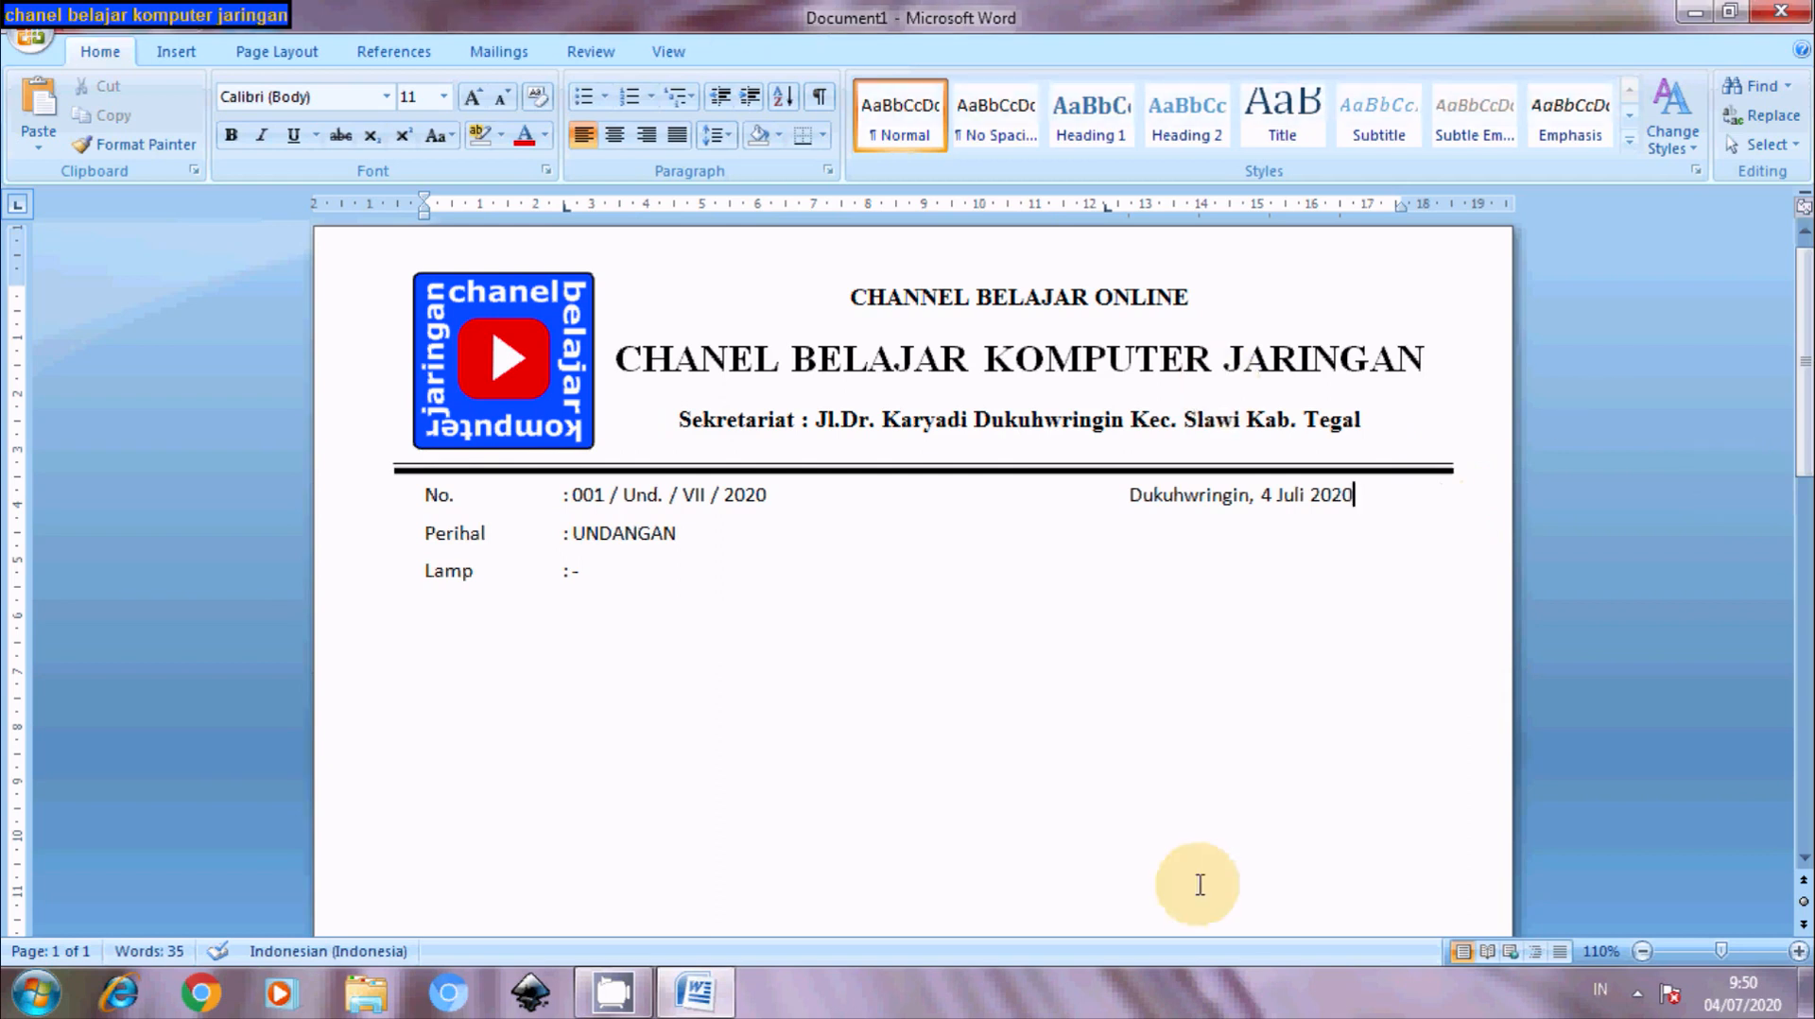
left_click_drag(1808, 443, 1810, 478)
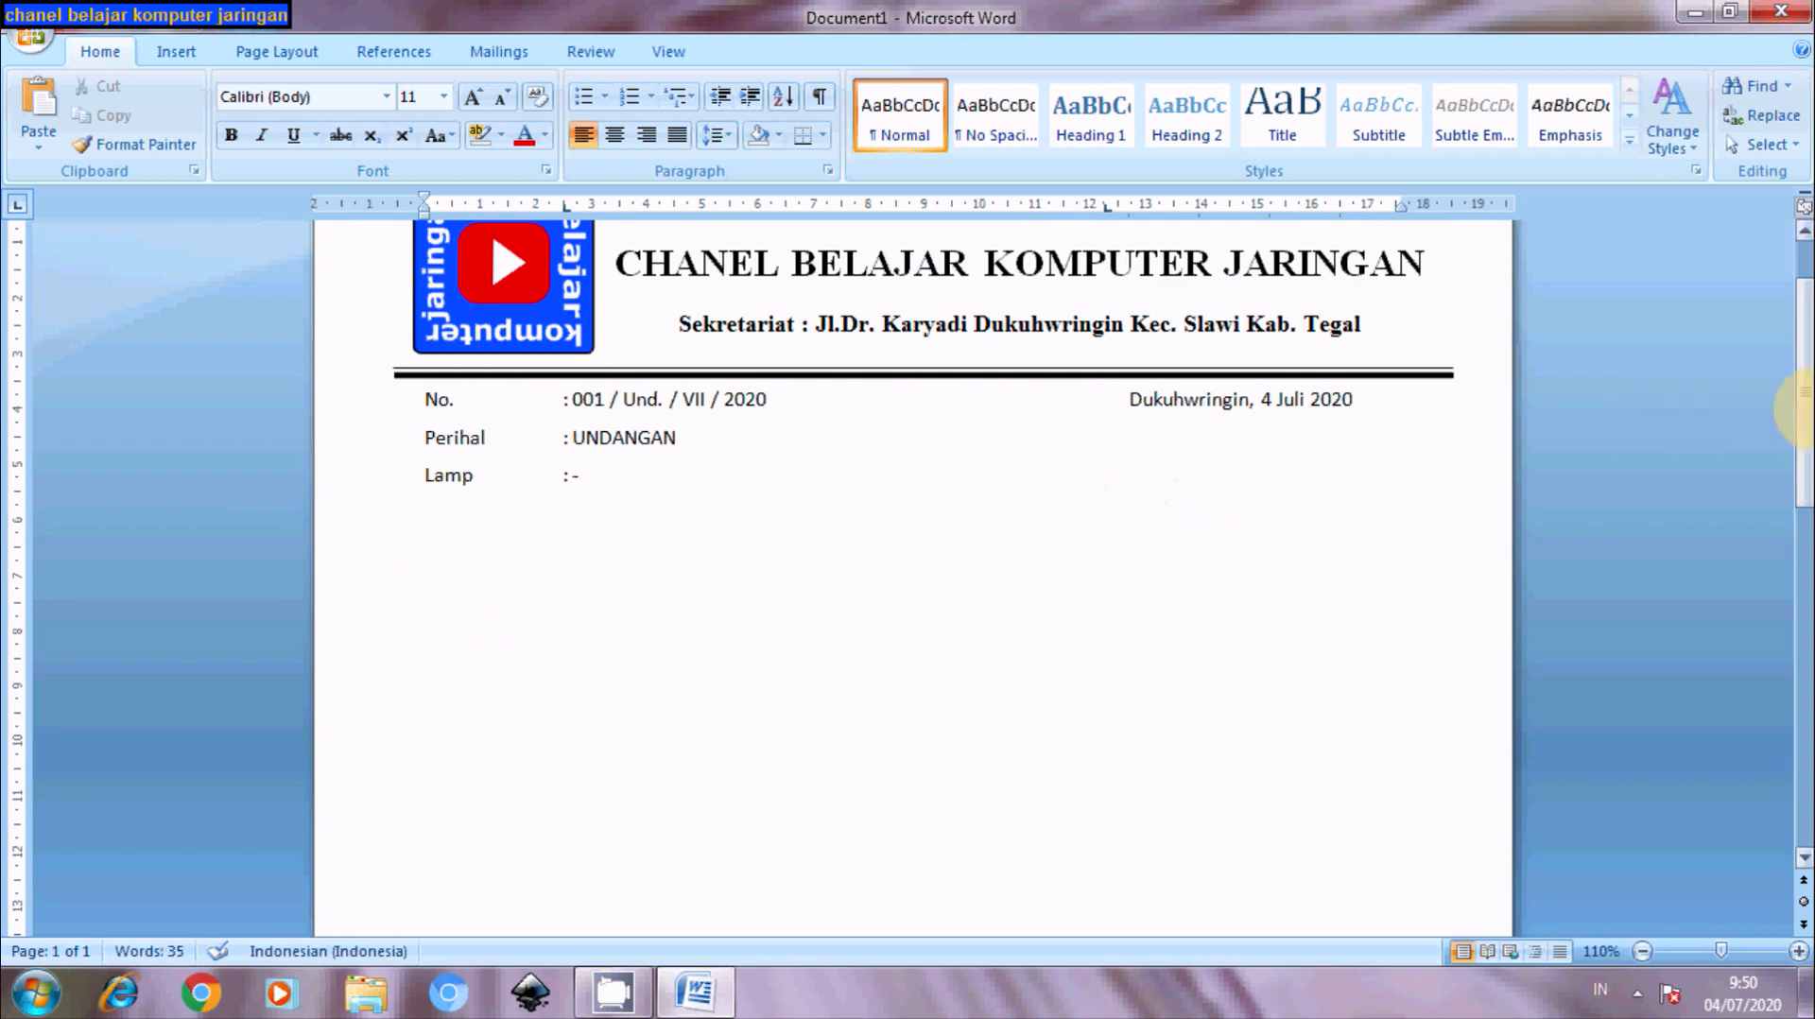
left_click_drag(1801, 406, 1801, 371)
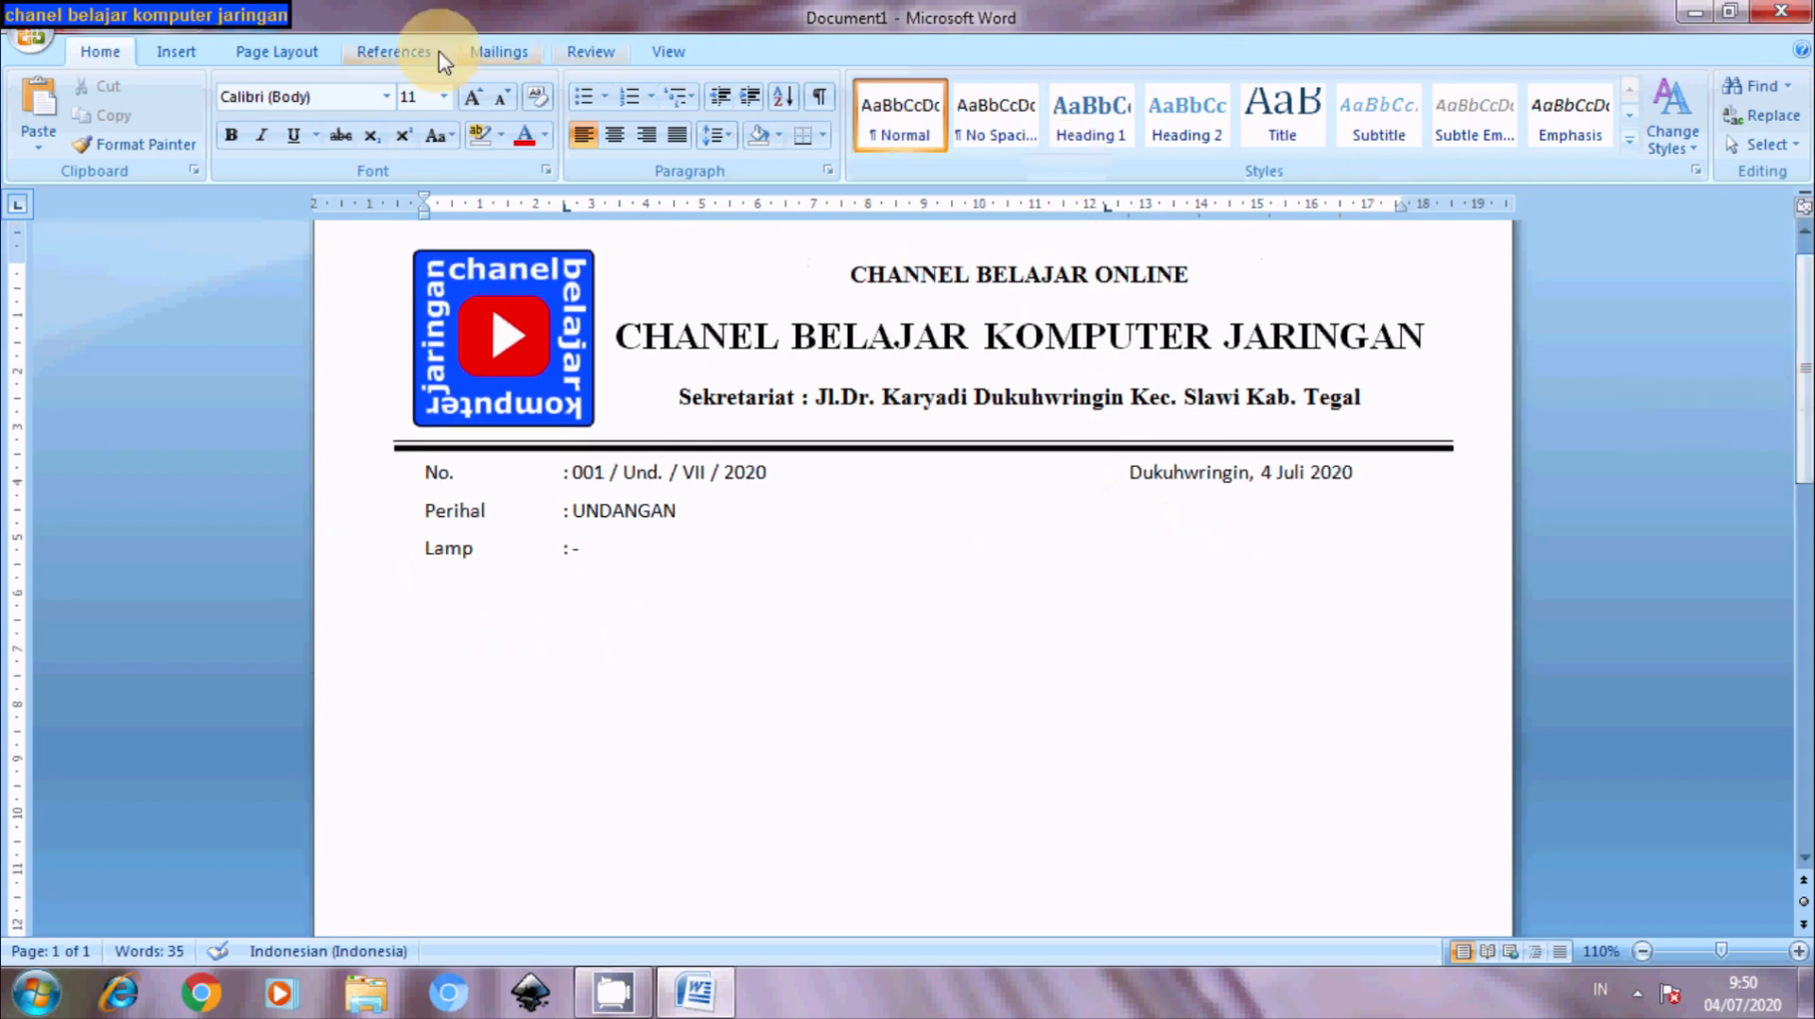
- Insert an empty Simple Text Box and move it to the right, below the Lamp line
left_click(168, 52)
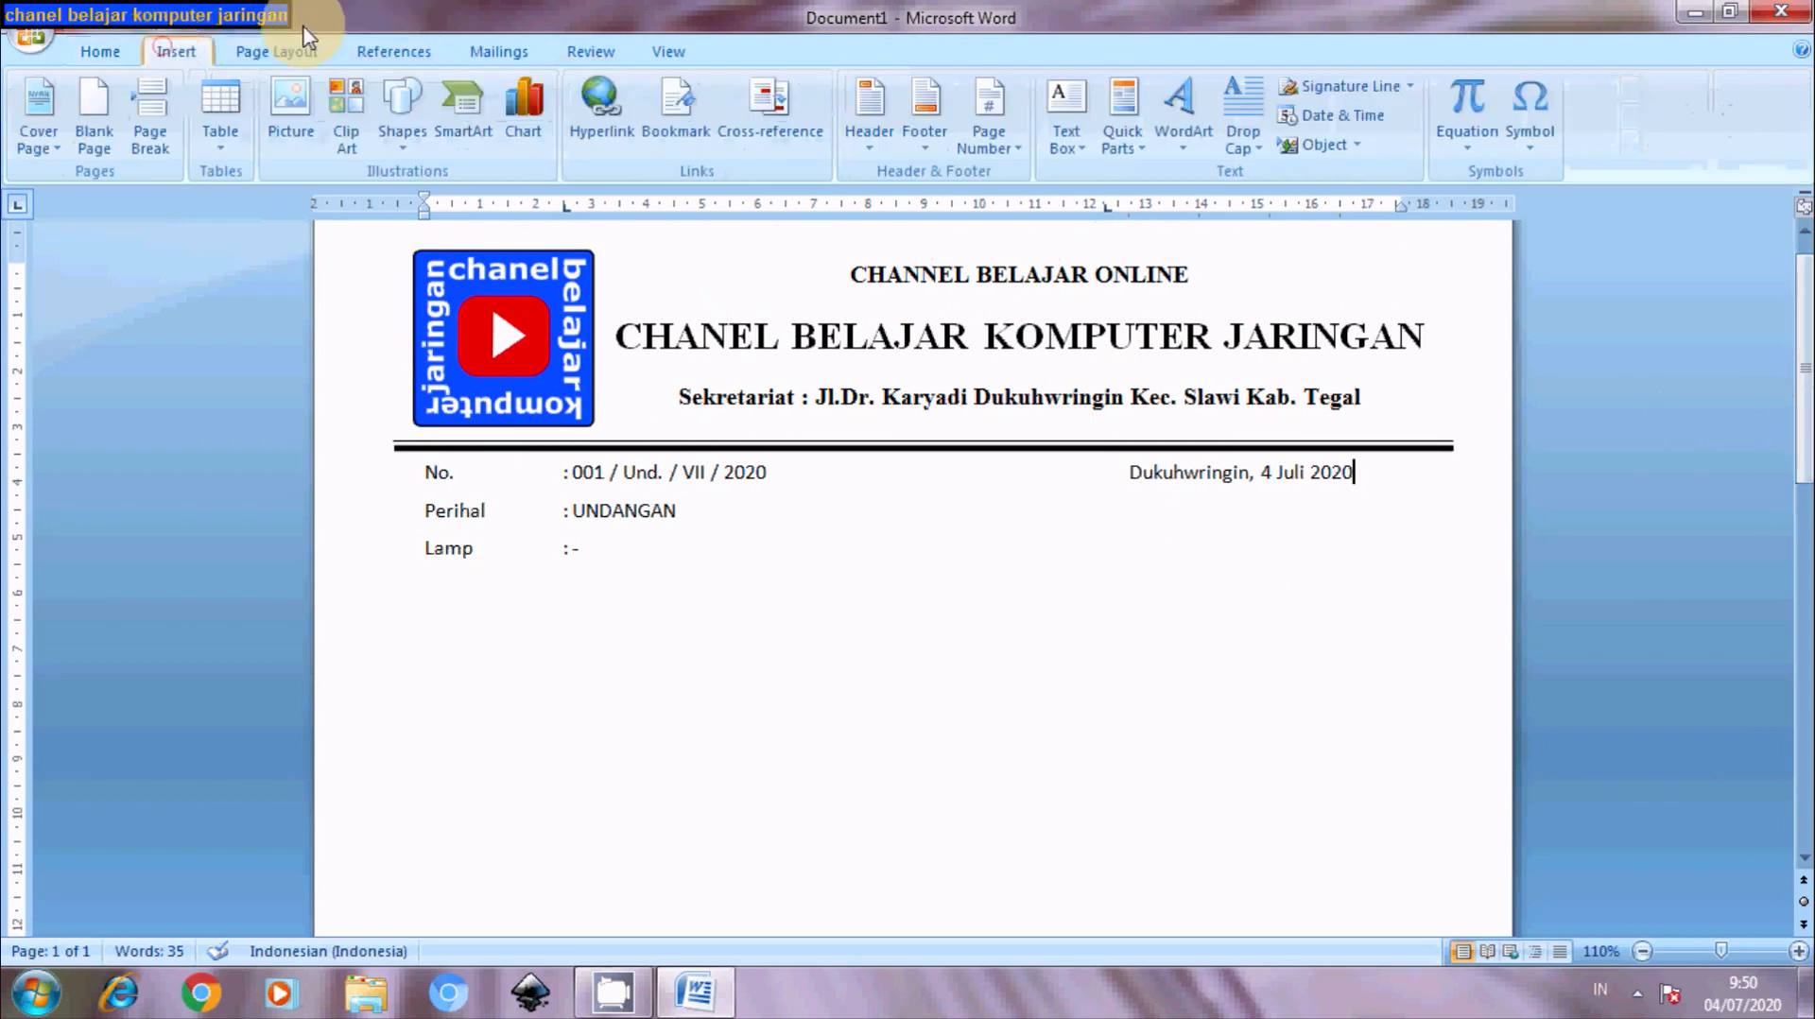
left_click(1067, 130)
left_click(1118, 250)
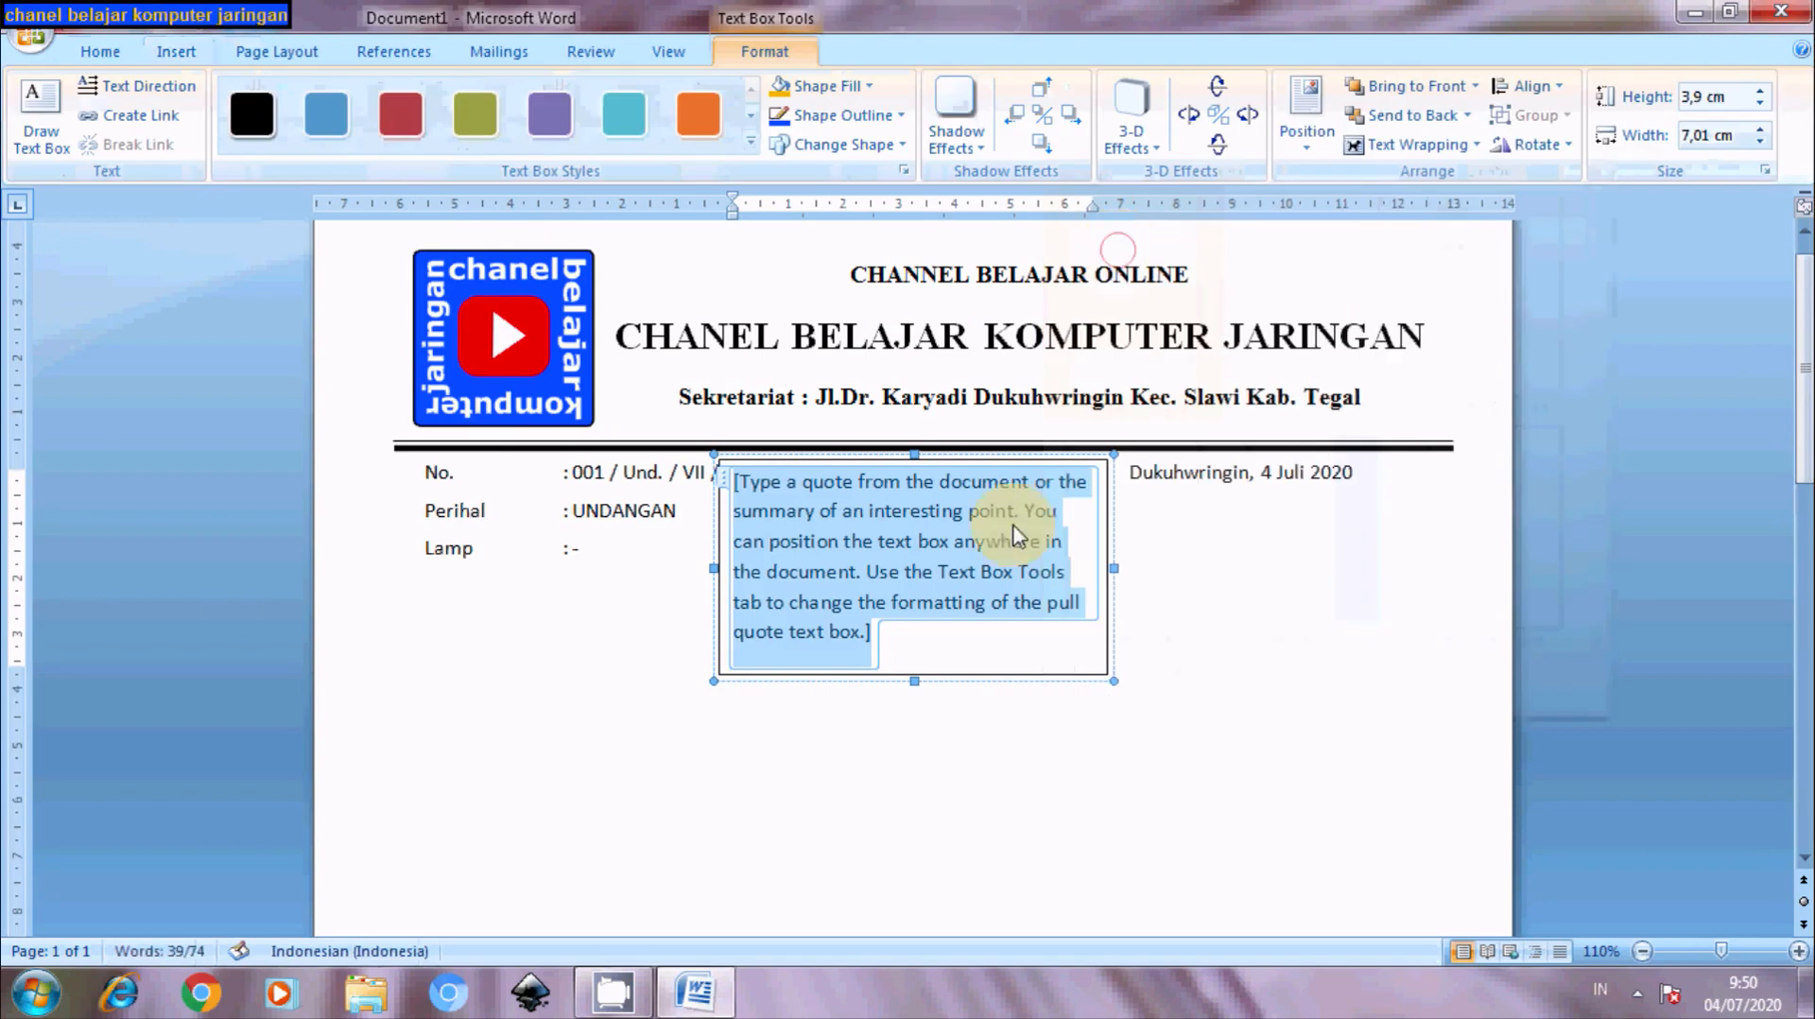
key("Delete")
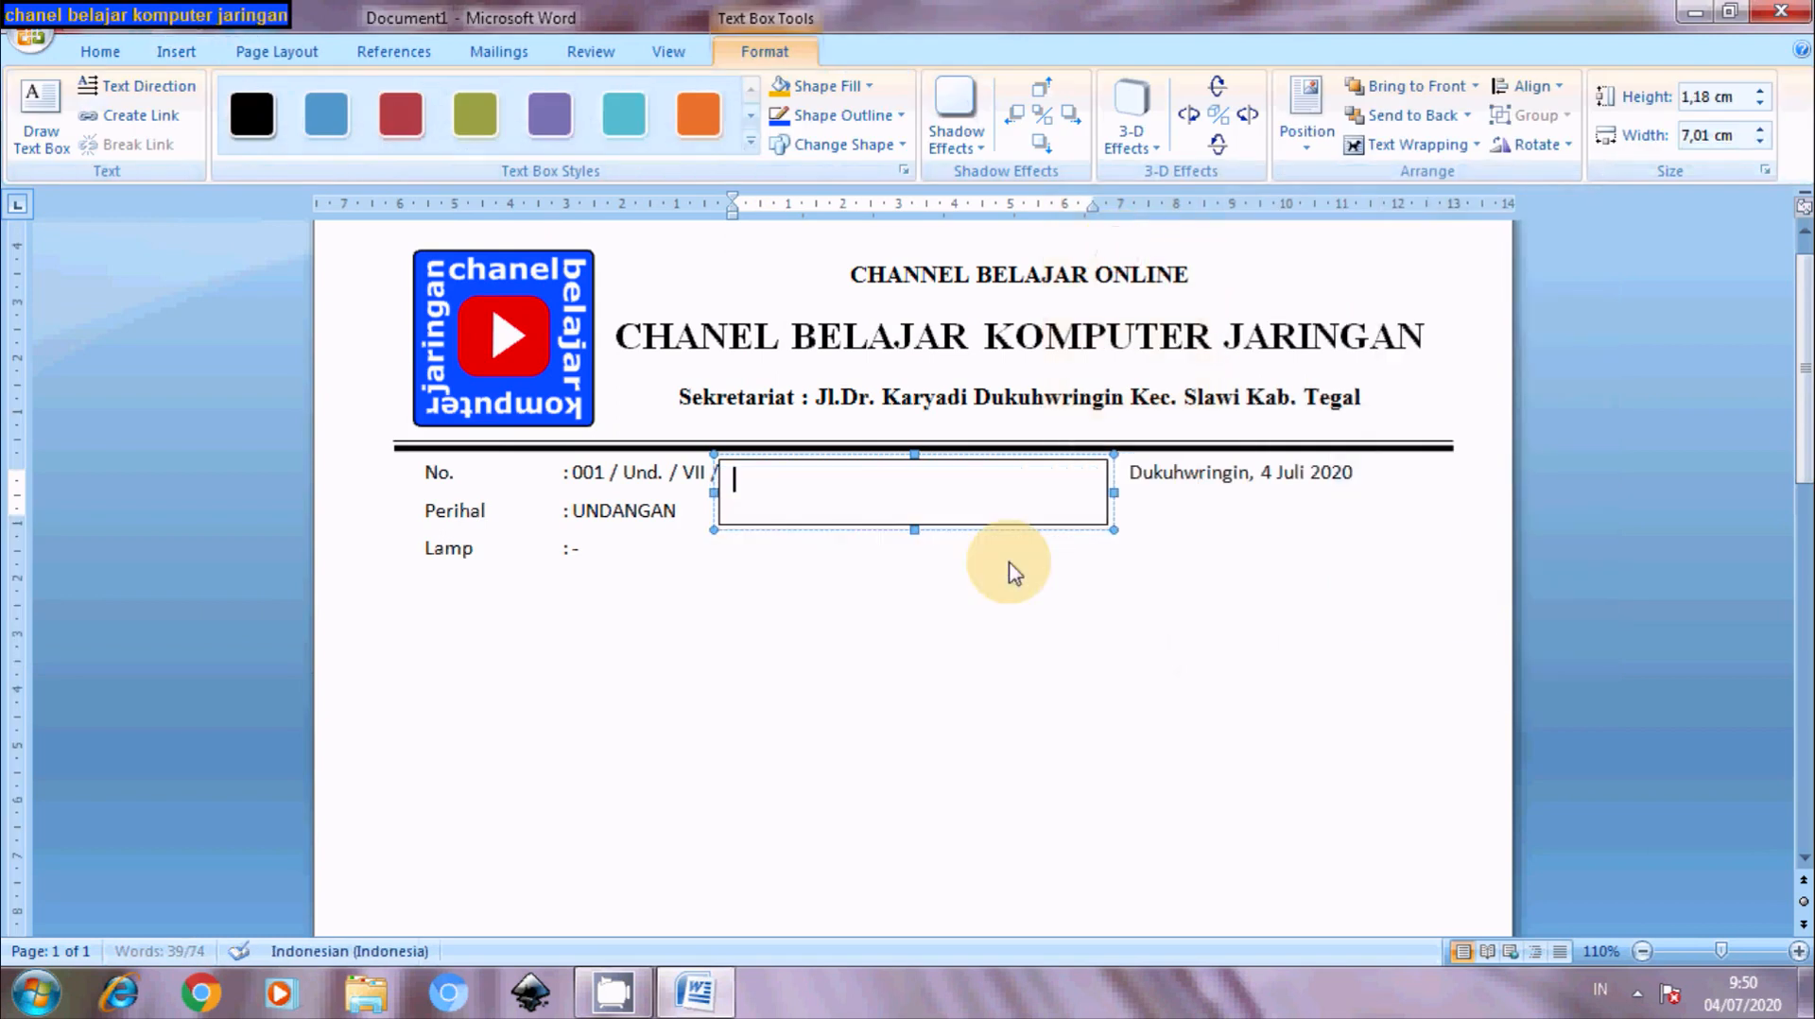
right_click(872, 463)
left_click(838, 466)
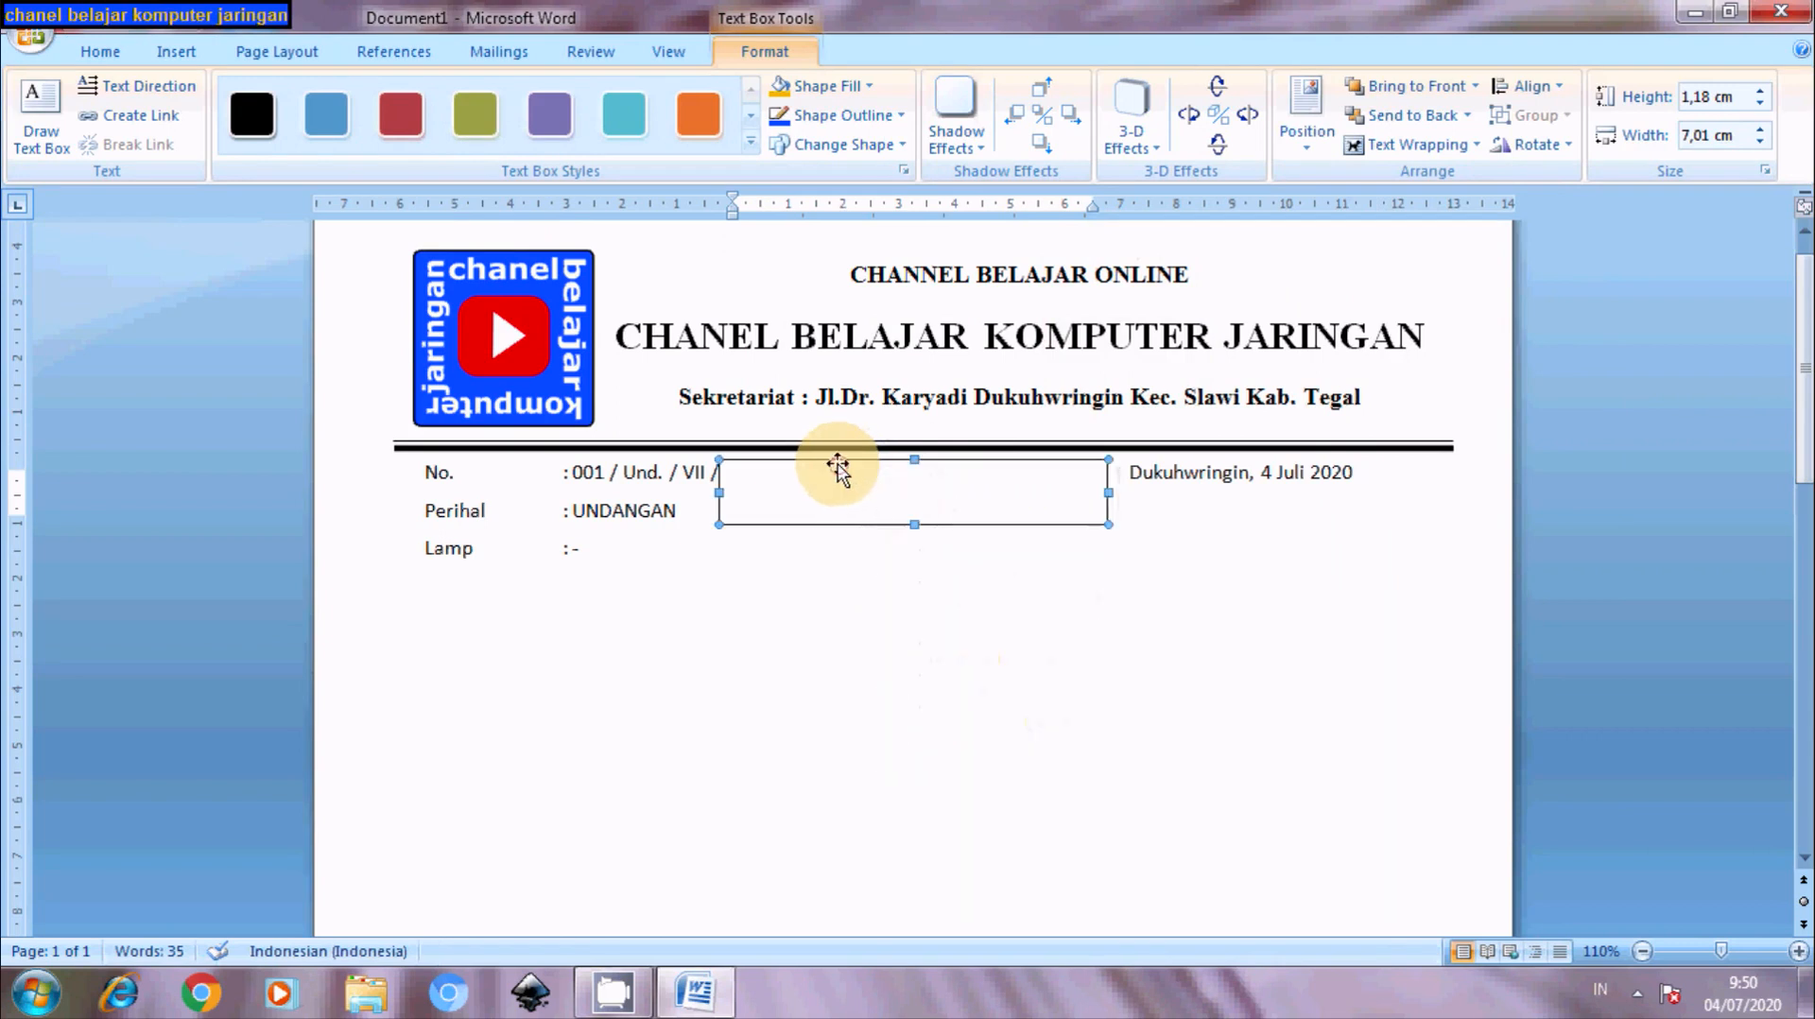
left_click_drag(839, 466, 1116, 558)
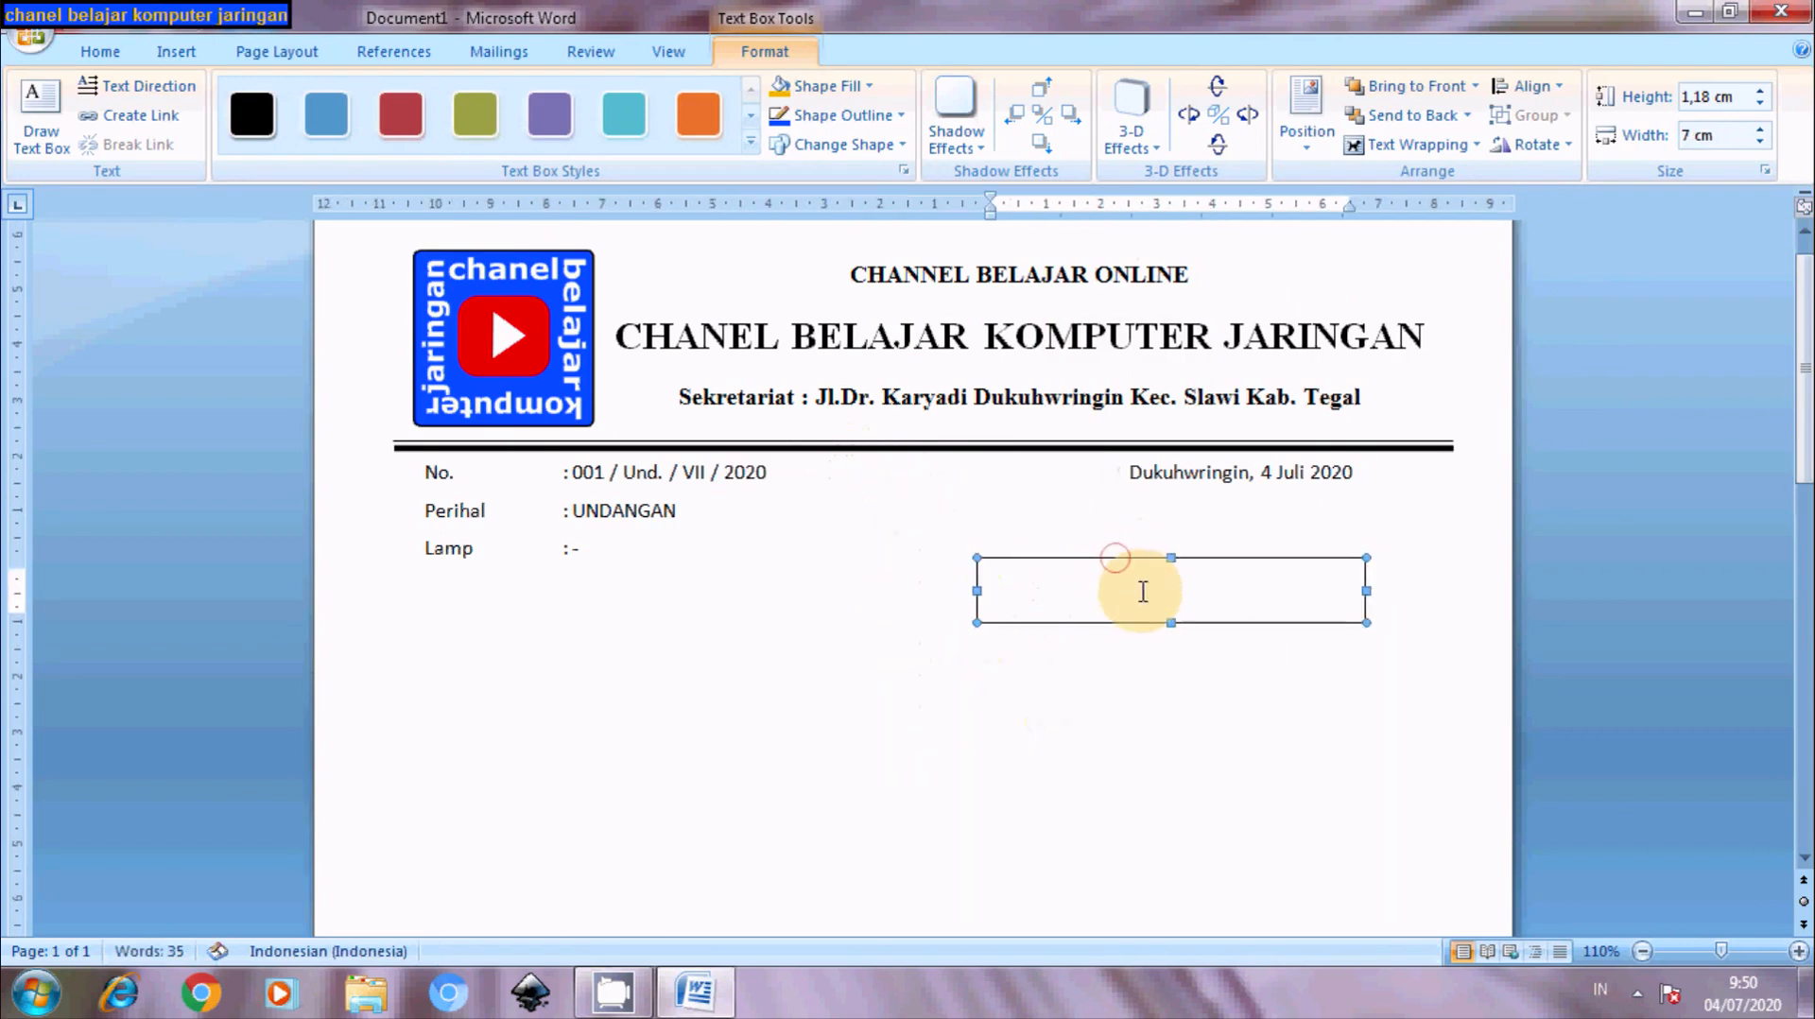
- Type 'Kepada Yth,' and 'Bapak / Ibu / Saudara / I' as the first lines in the text box
left_click(1143, 592)
type("Ke")
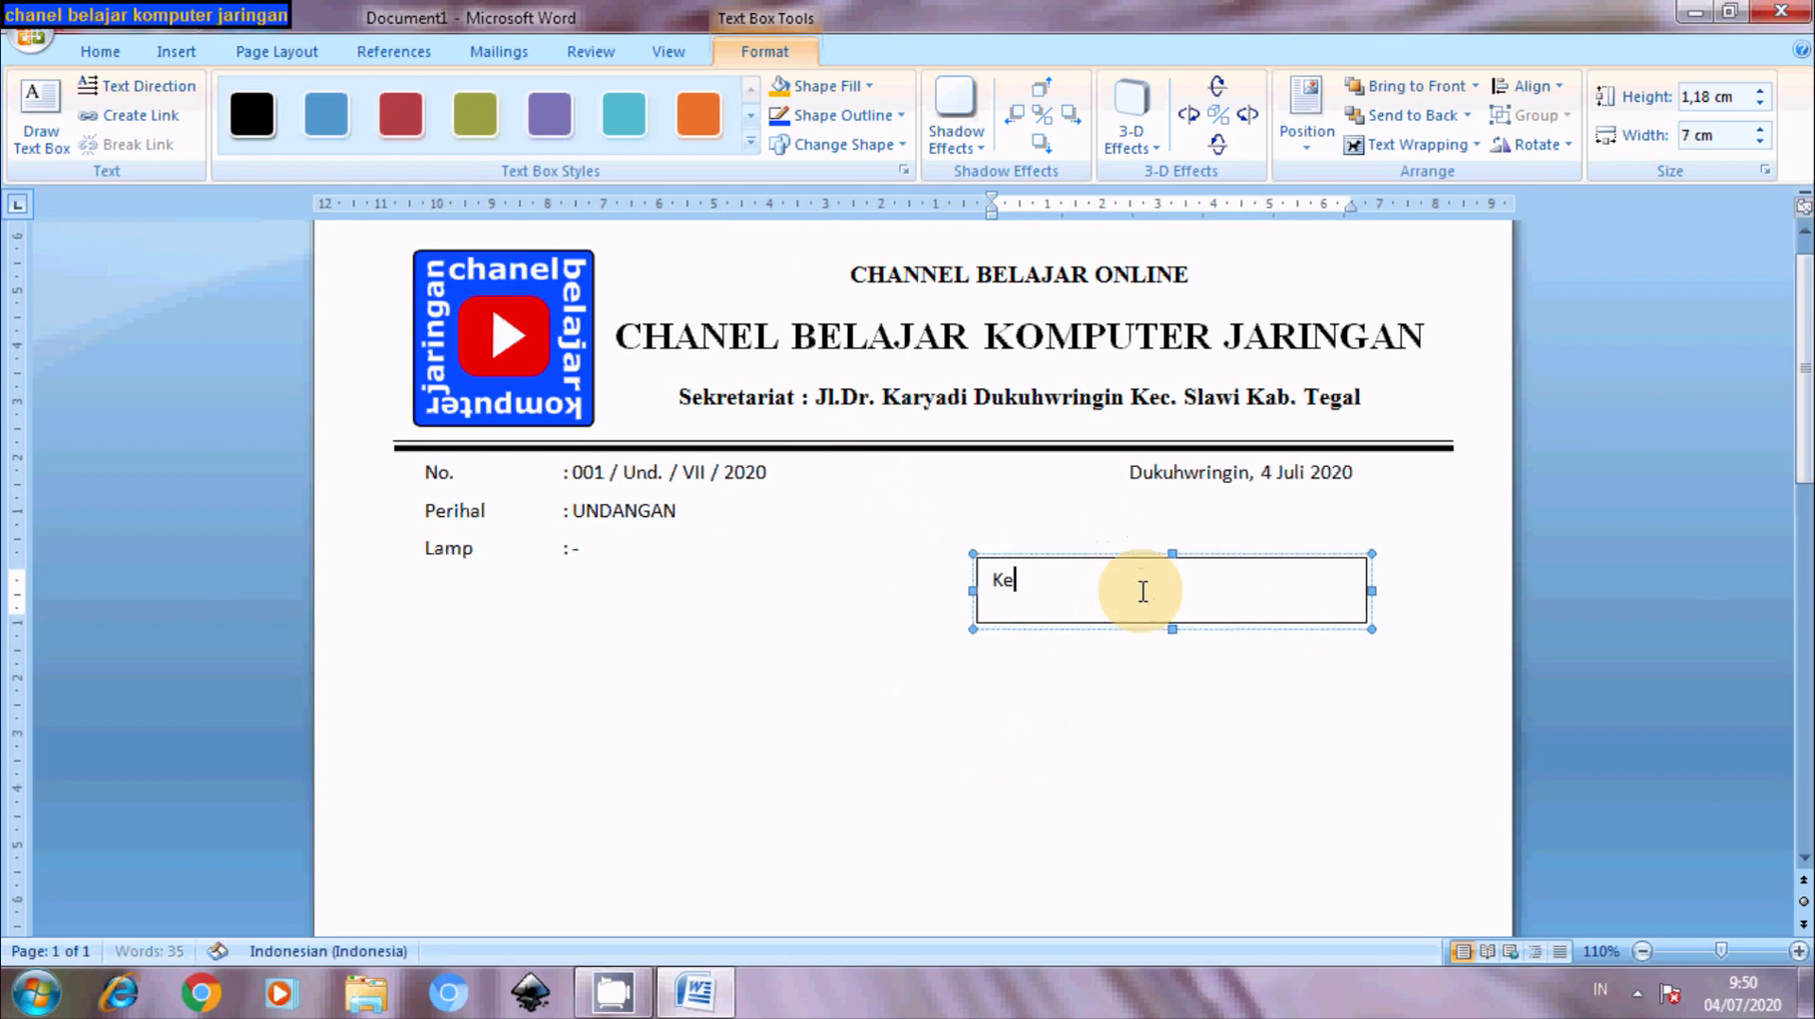
type("pada Yt")
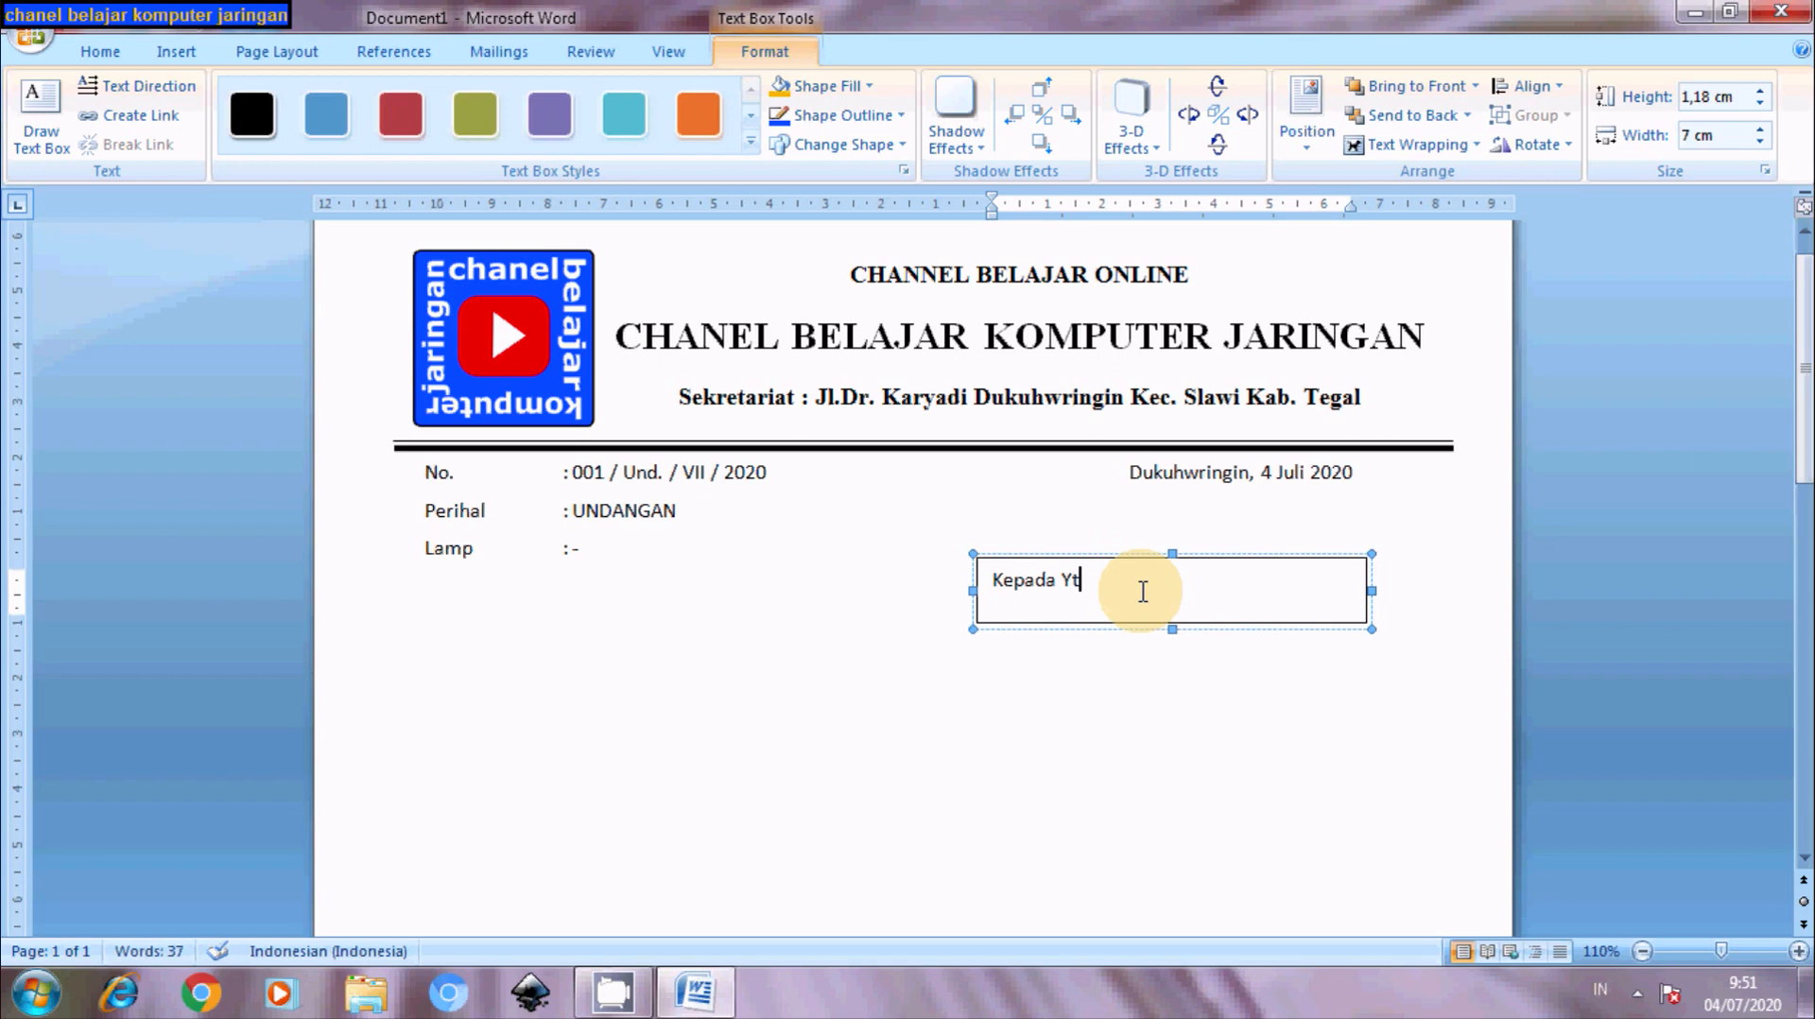
type("h,")
key("Return")
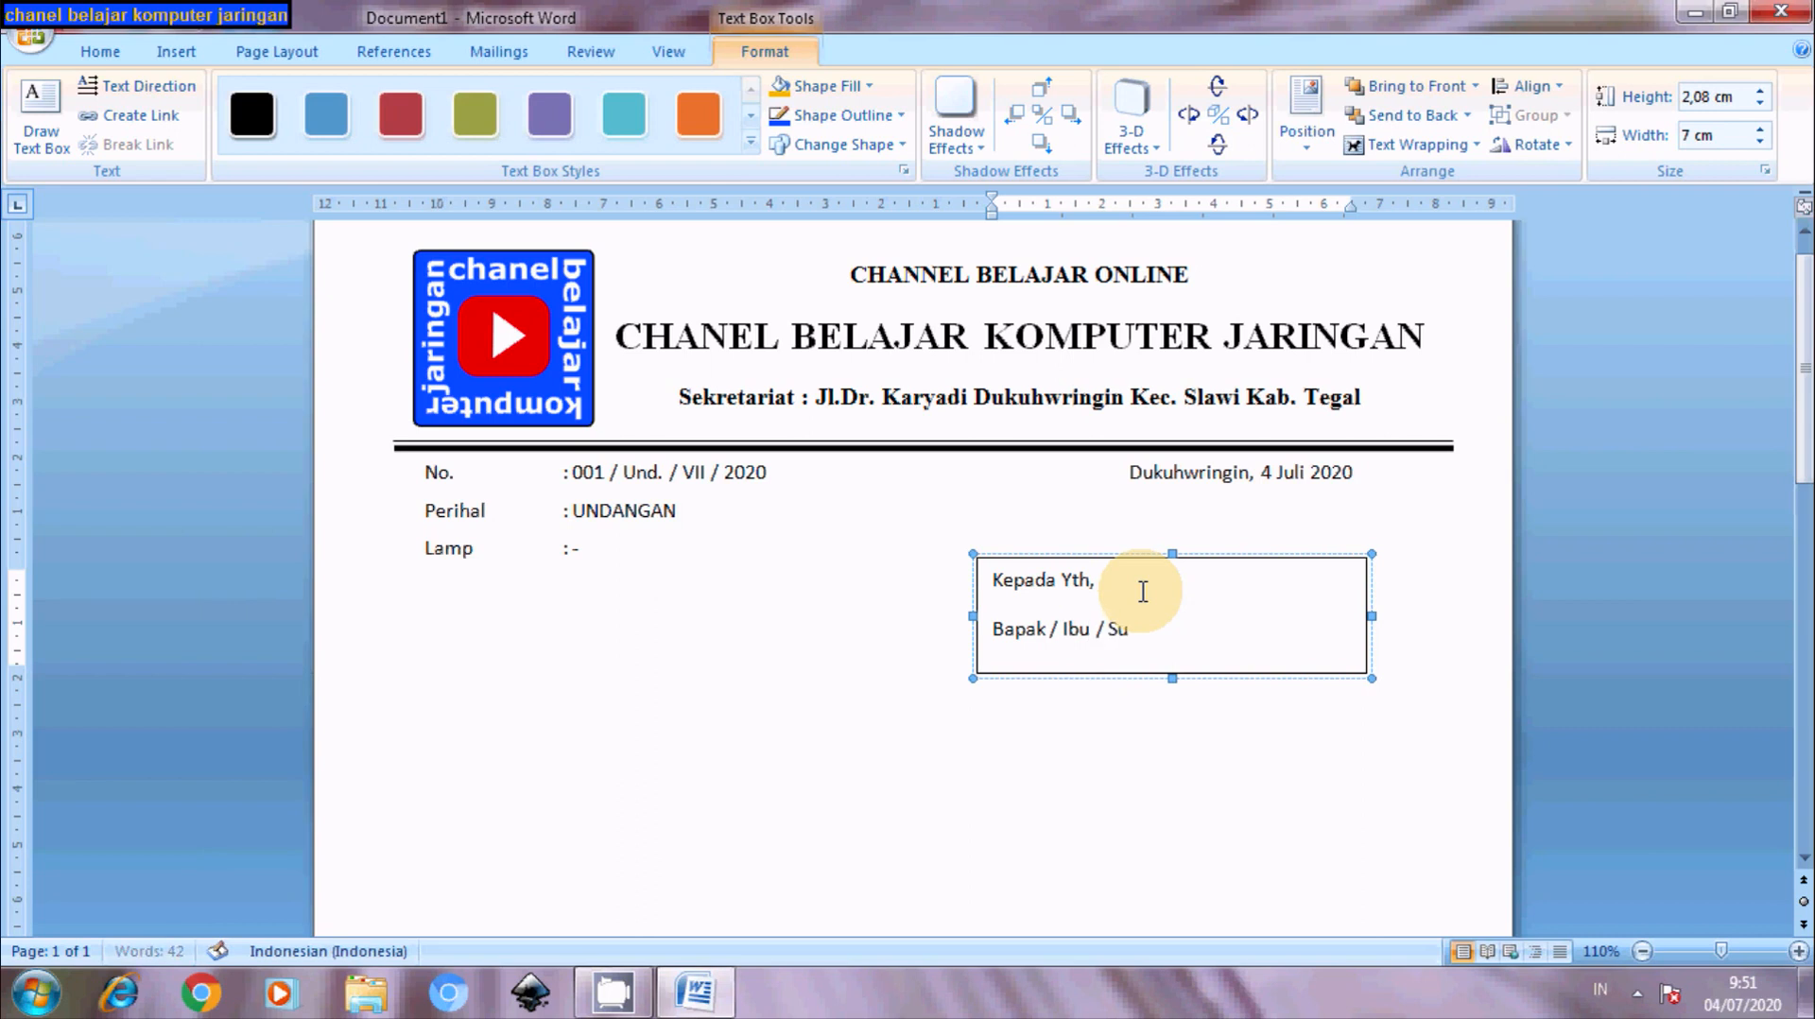
key("BackSpace")
type("audara /")
type("1")
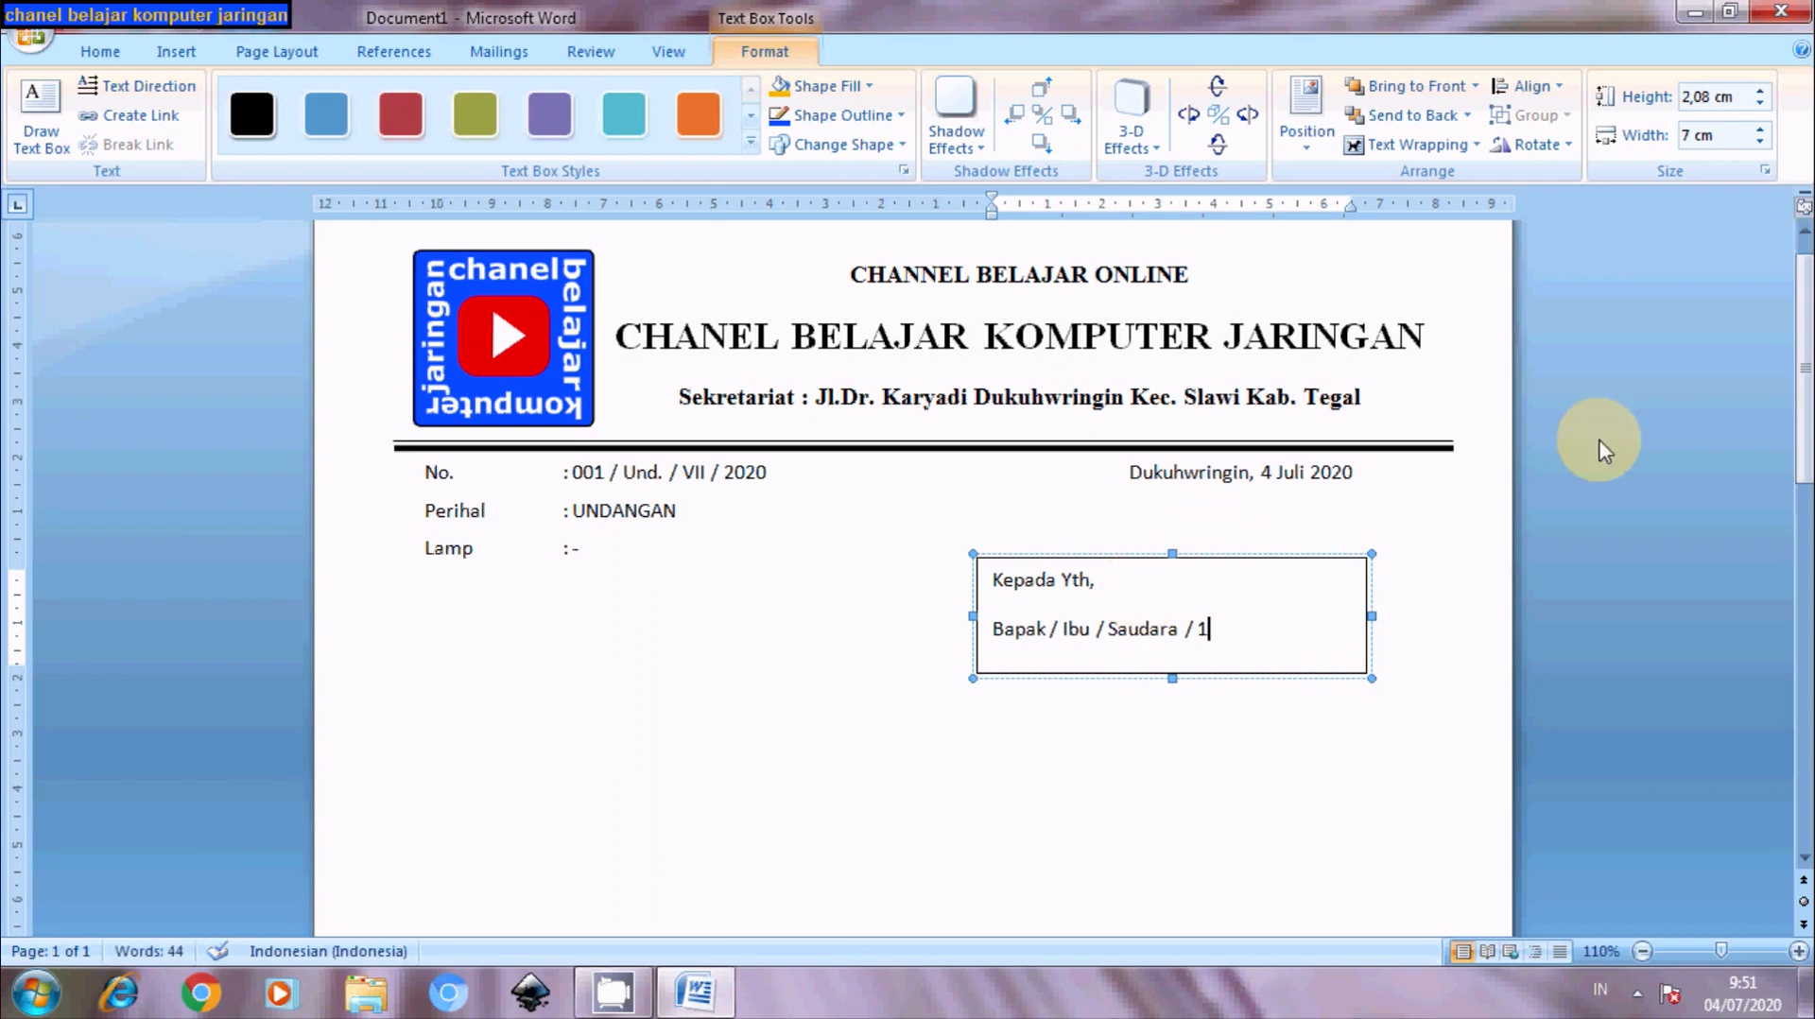
left_click_drag(1800, 352, 1800, 440)
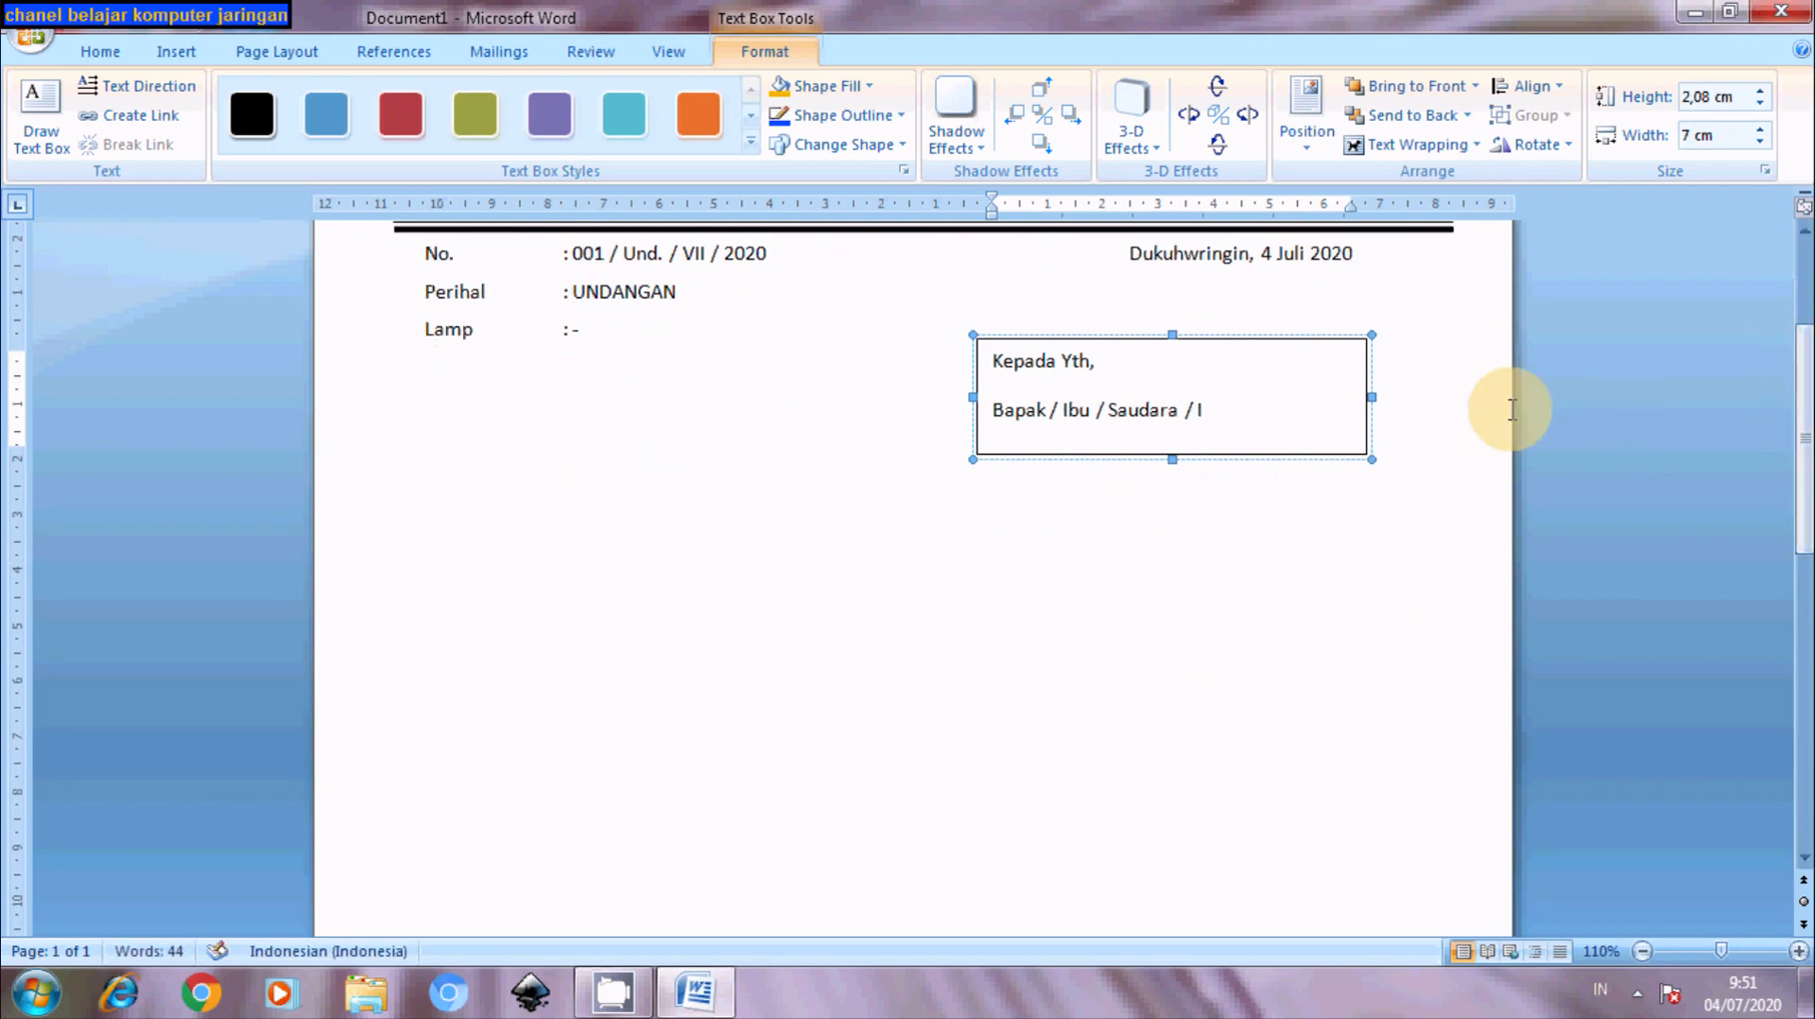
key("Return")
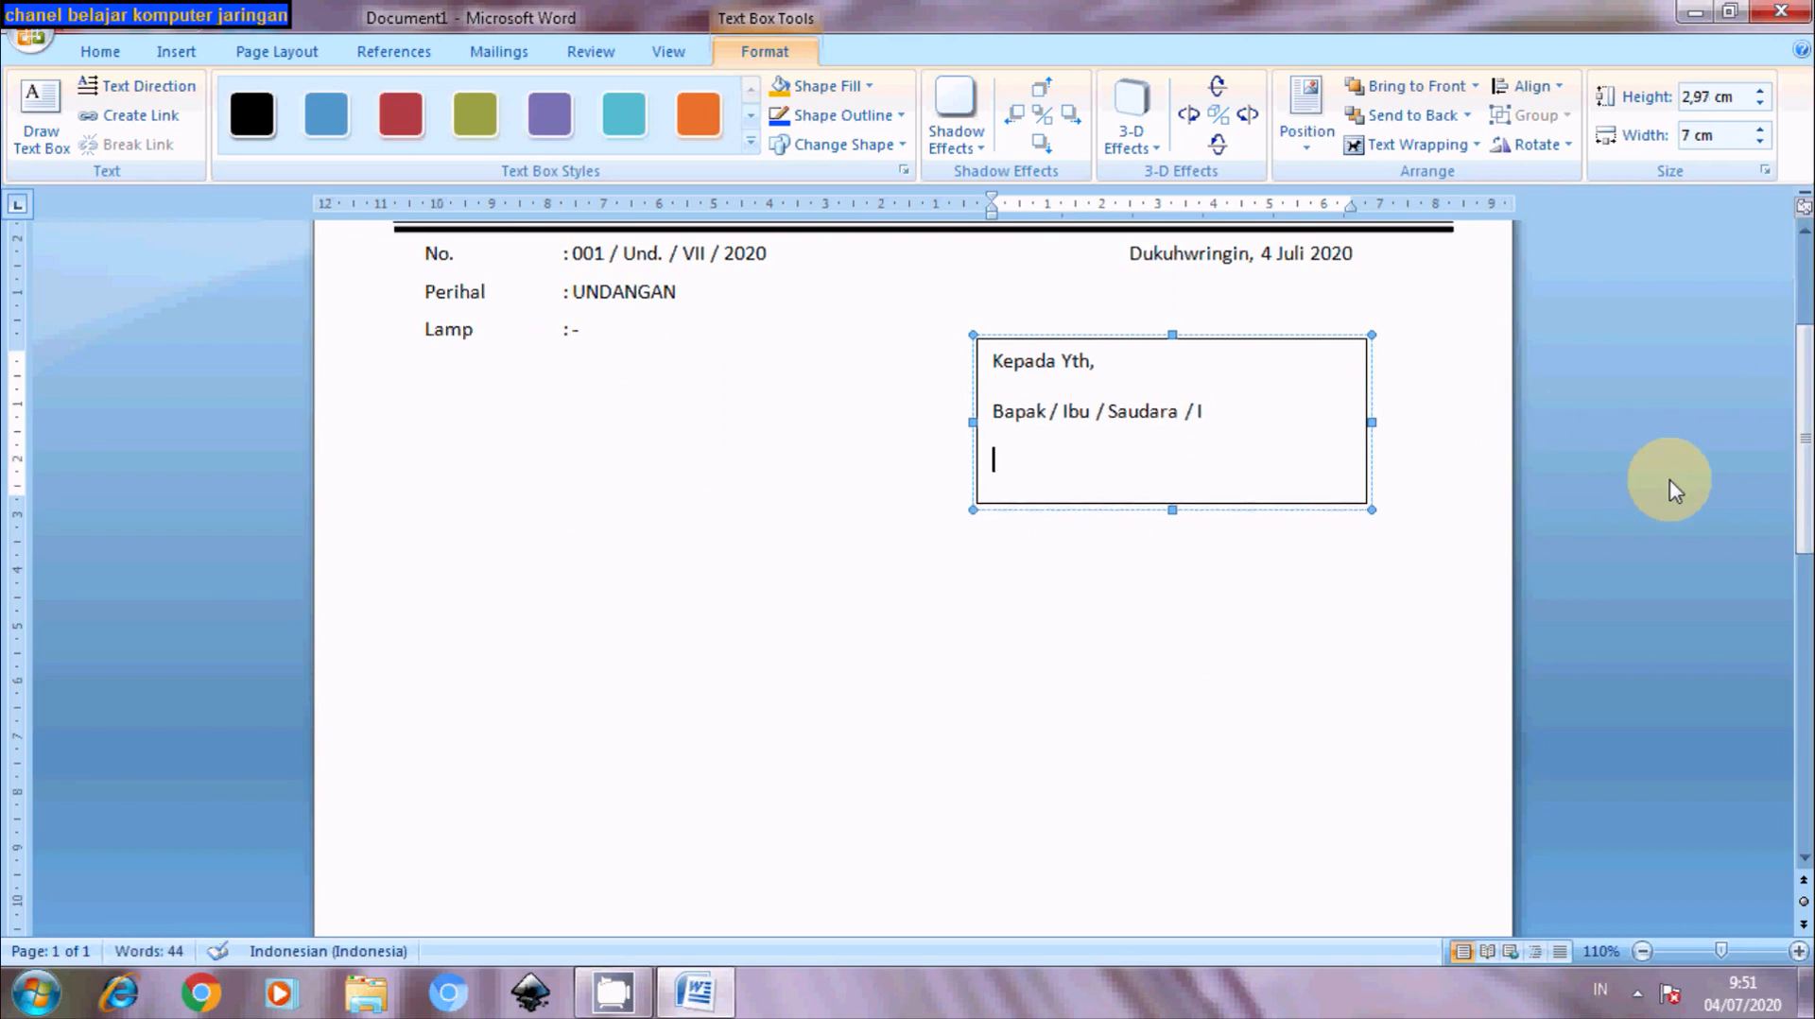
- Add a dotted line, 'Di' and a tab-indented 'TEMPAT', then select all the box text
type("...............................")
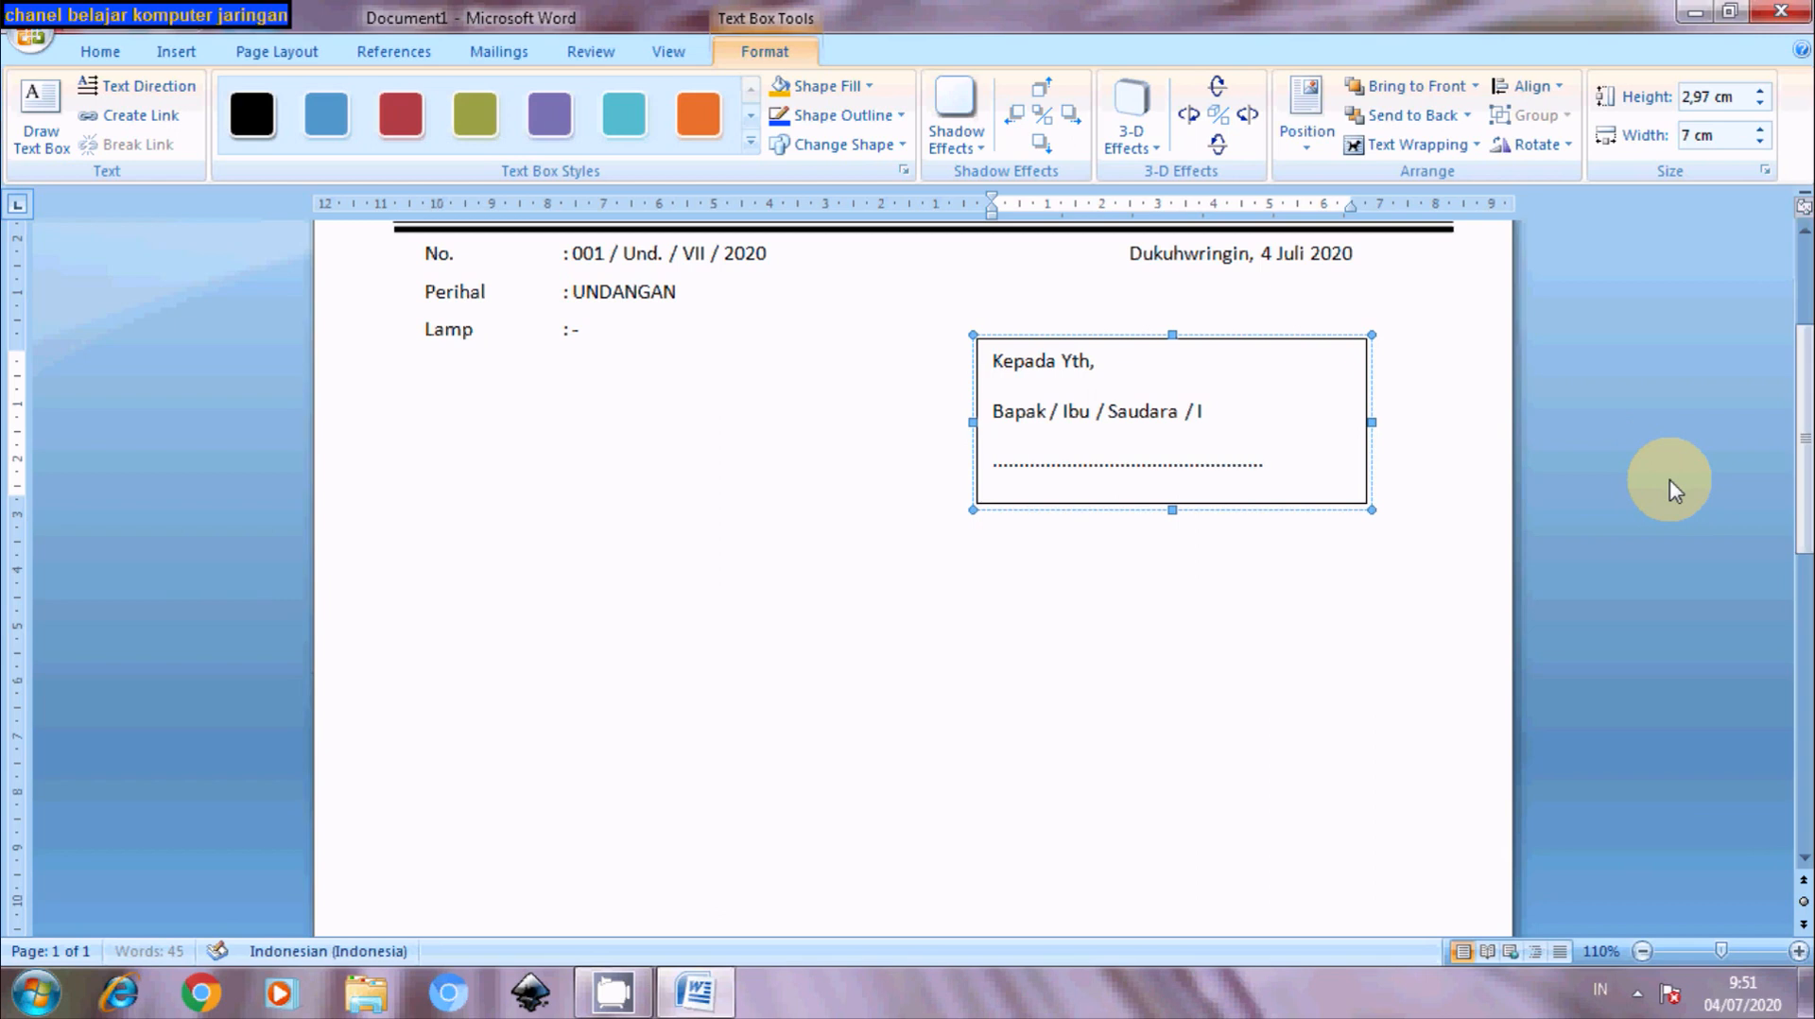
type("............")
key("Return")
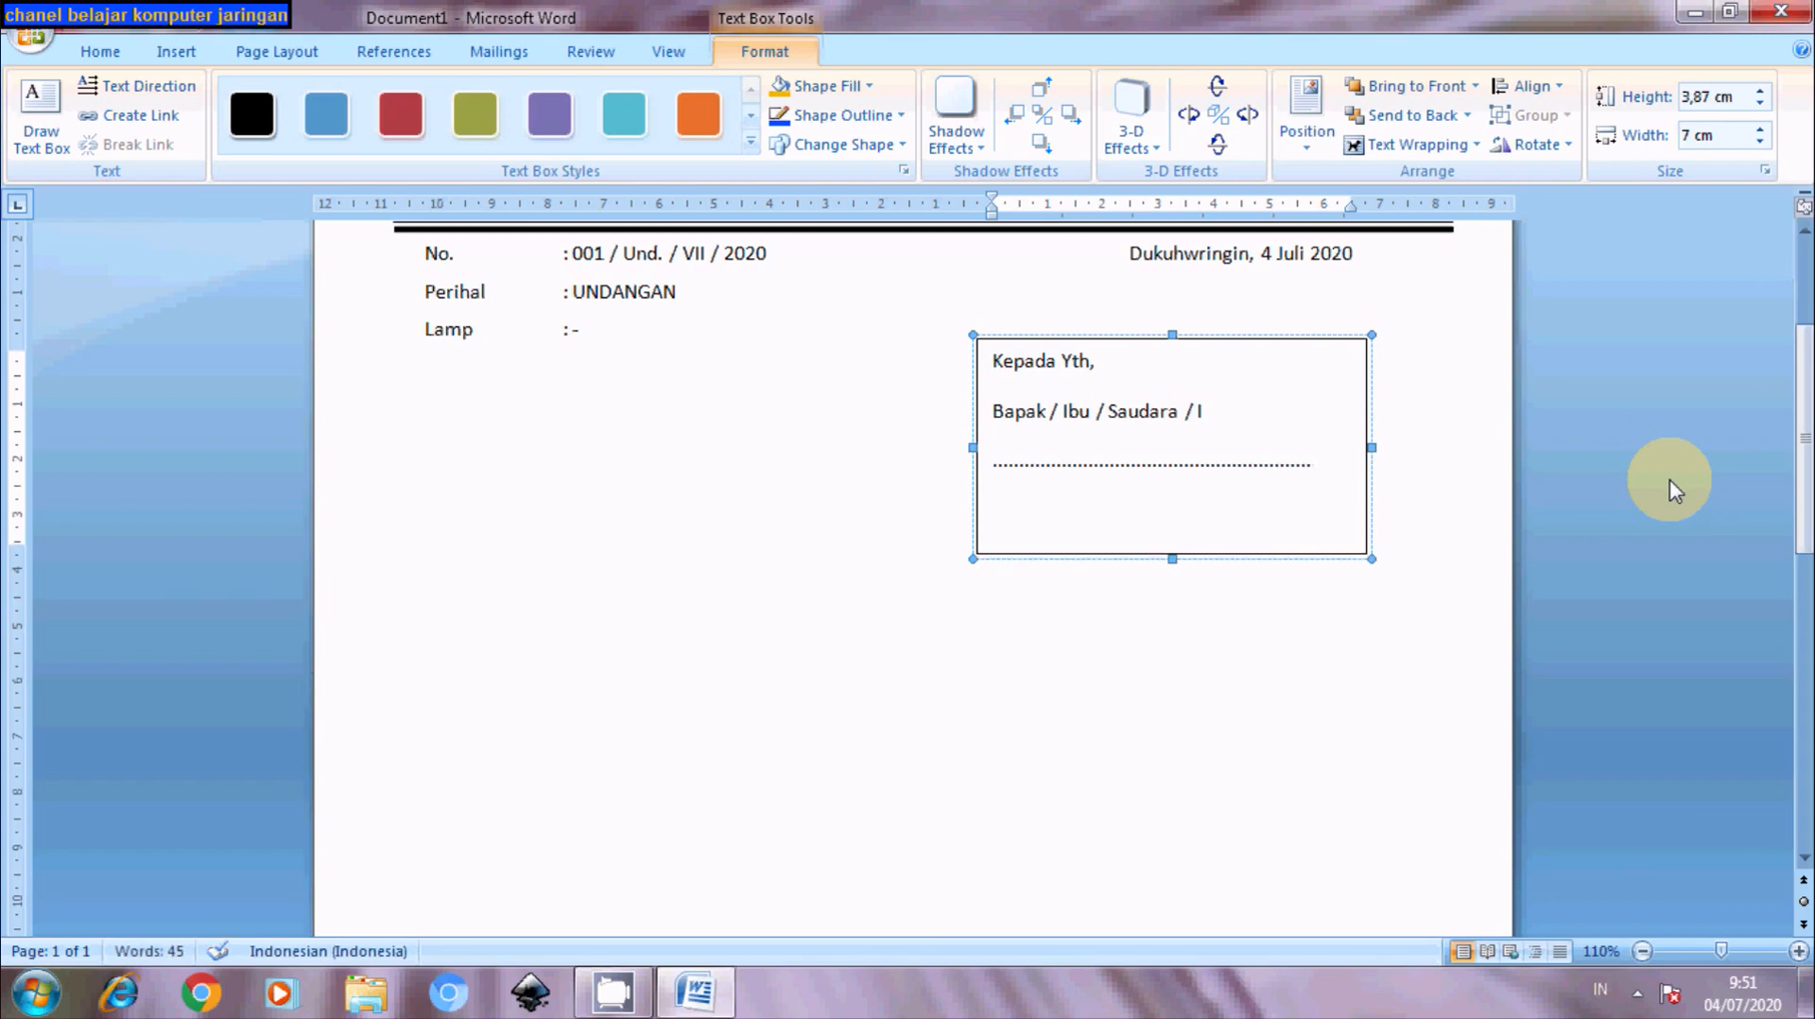
type("Di")
key("Return")
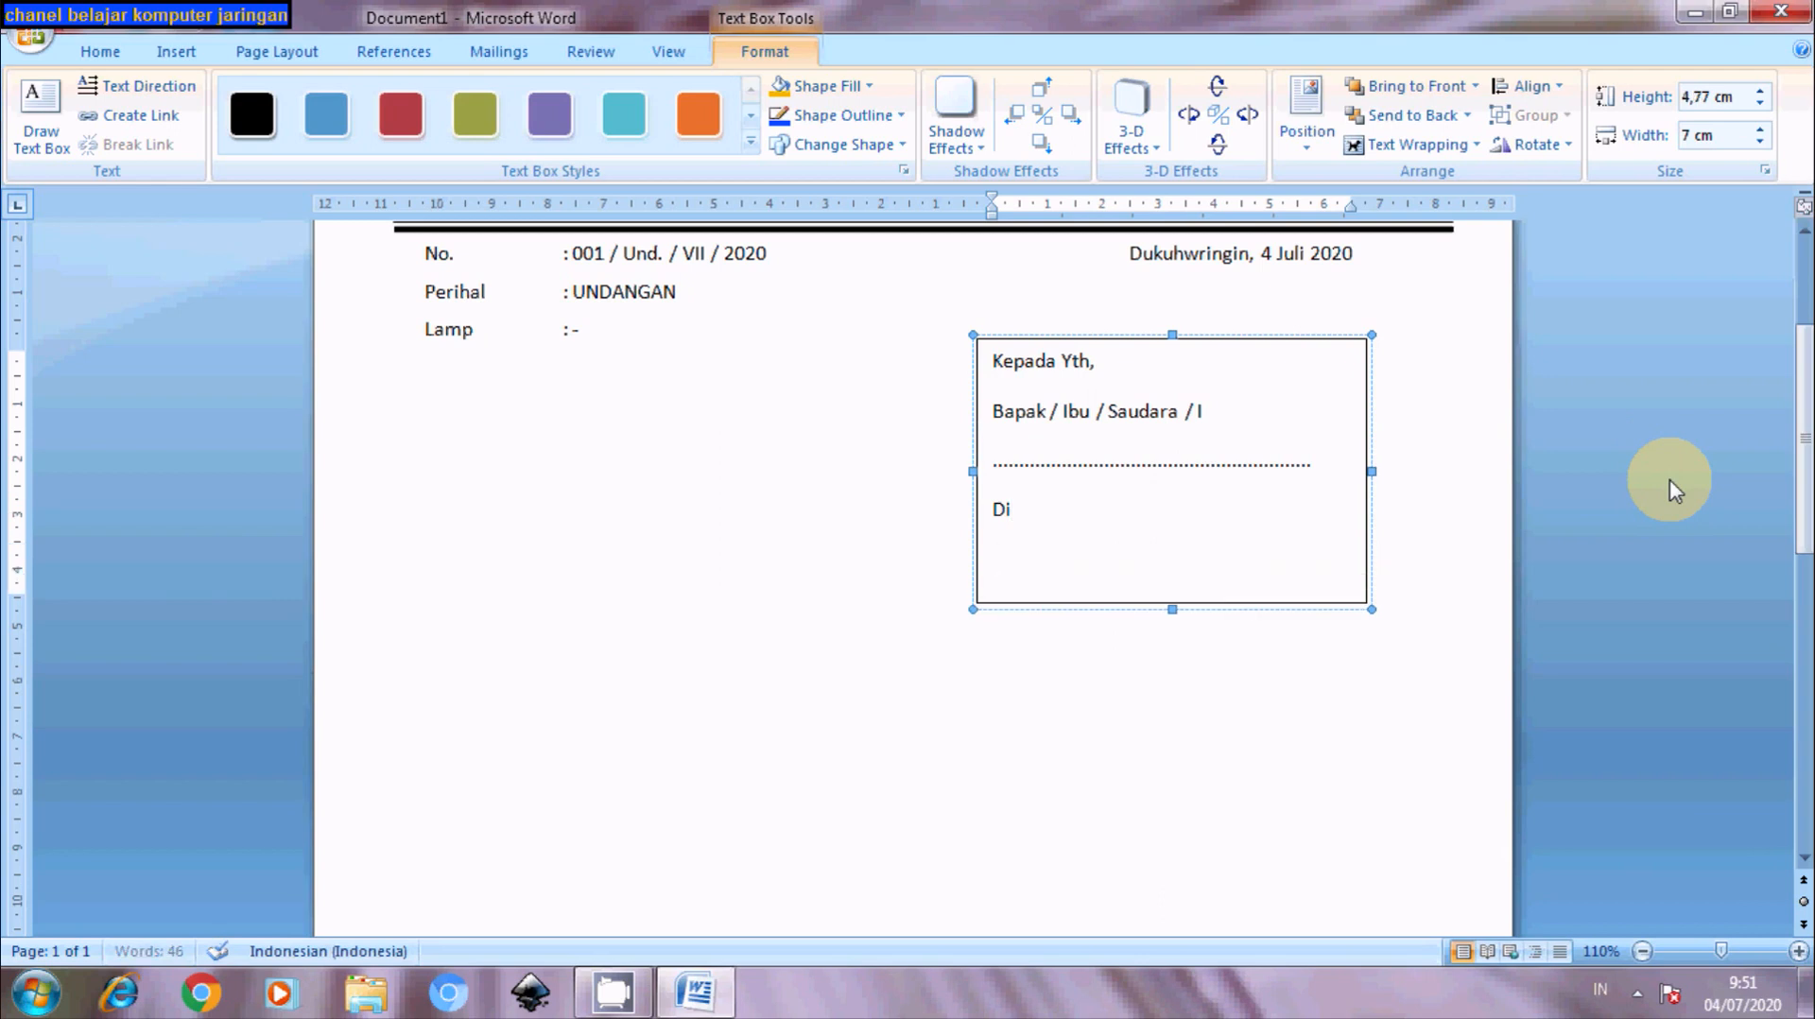
key("Tab")
type("TEMPAT")
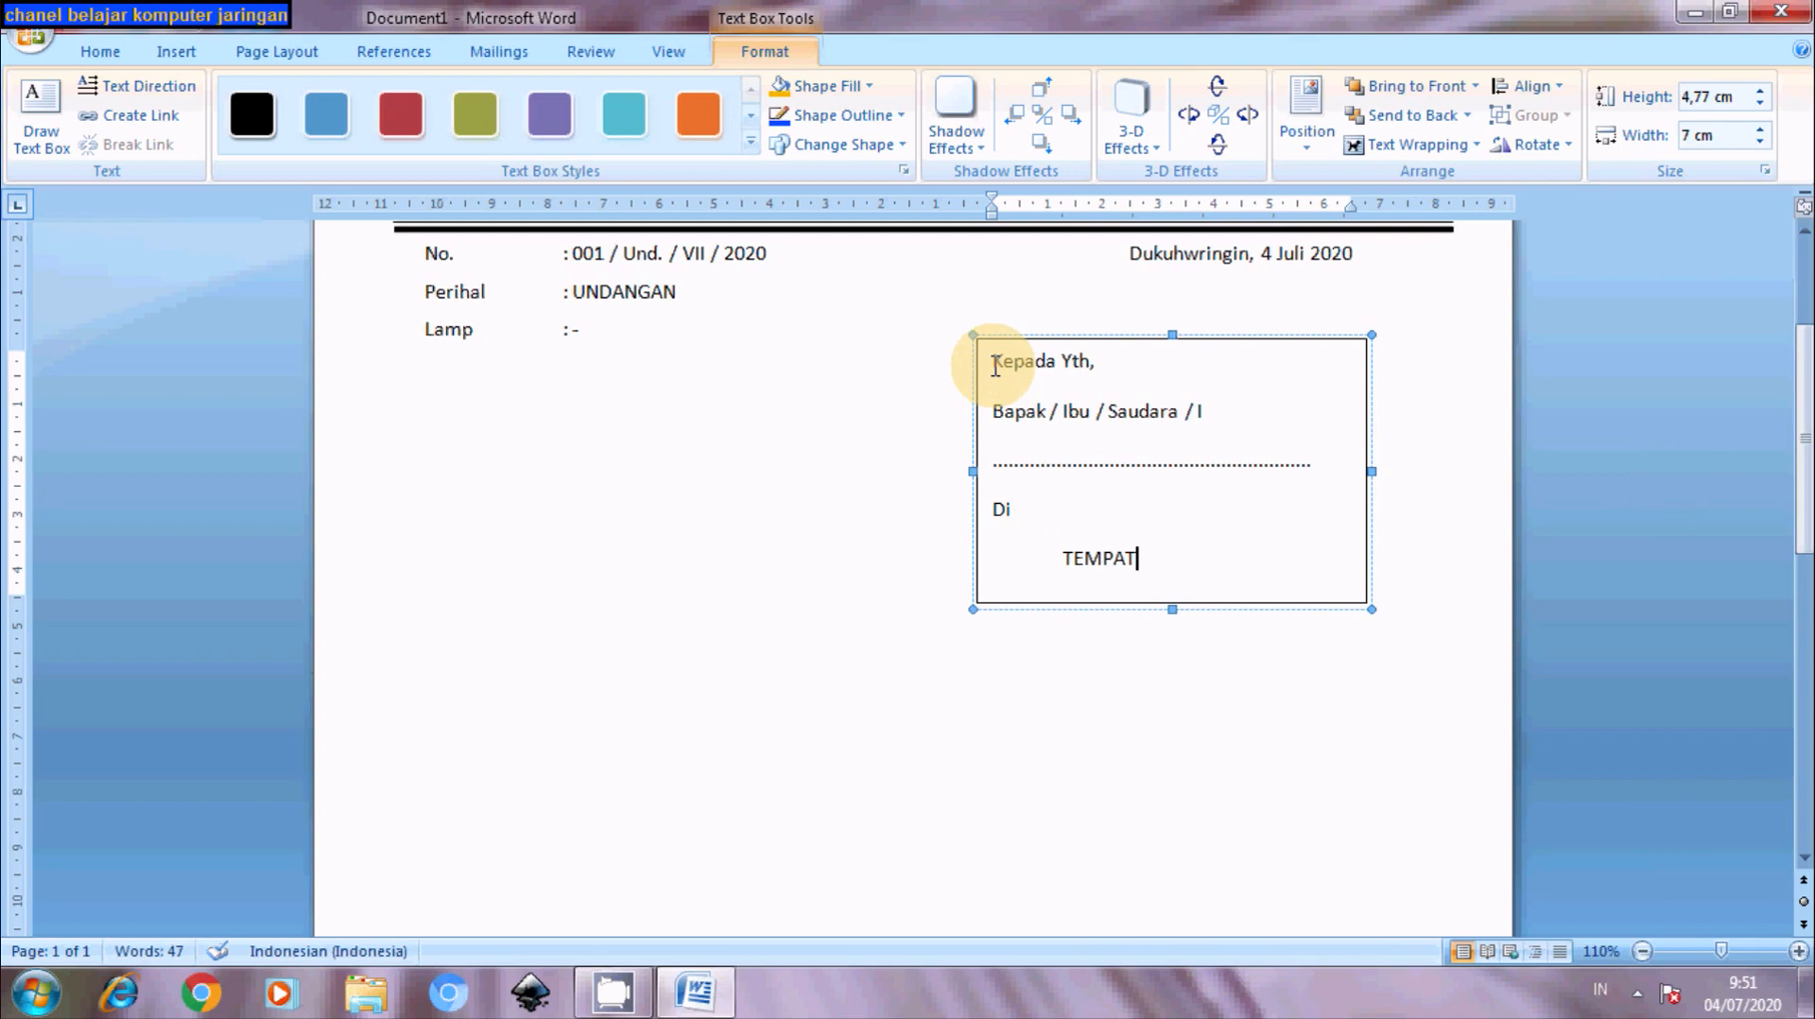
left_click_drag(995, 367, 1174, 603)
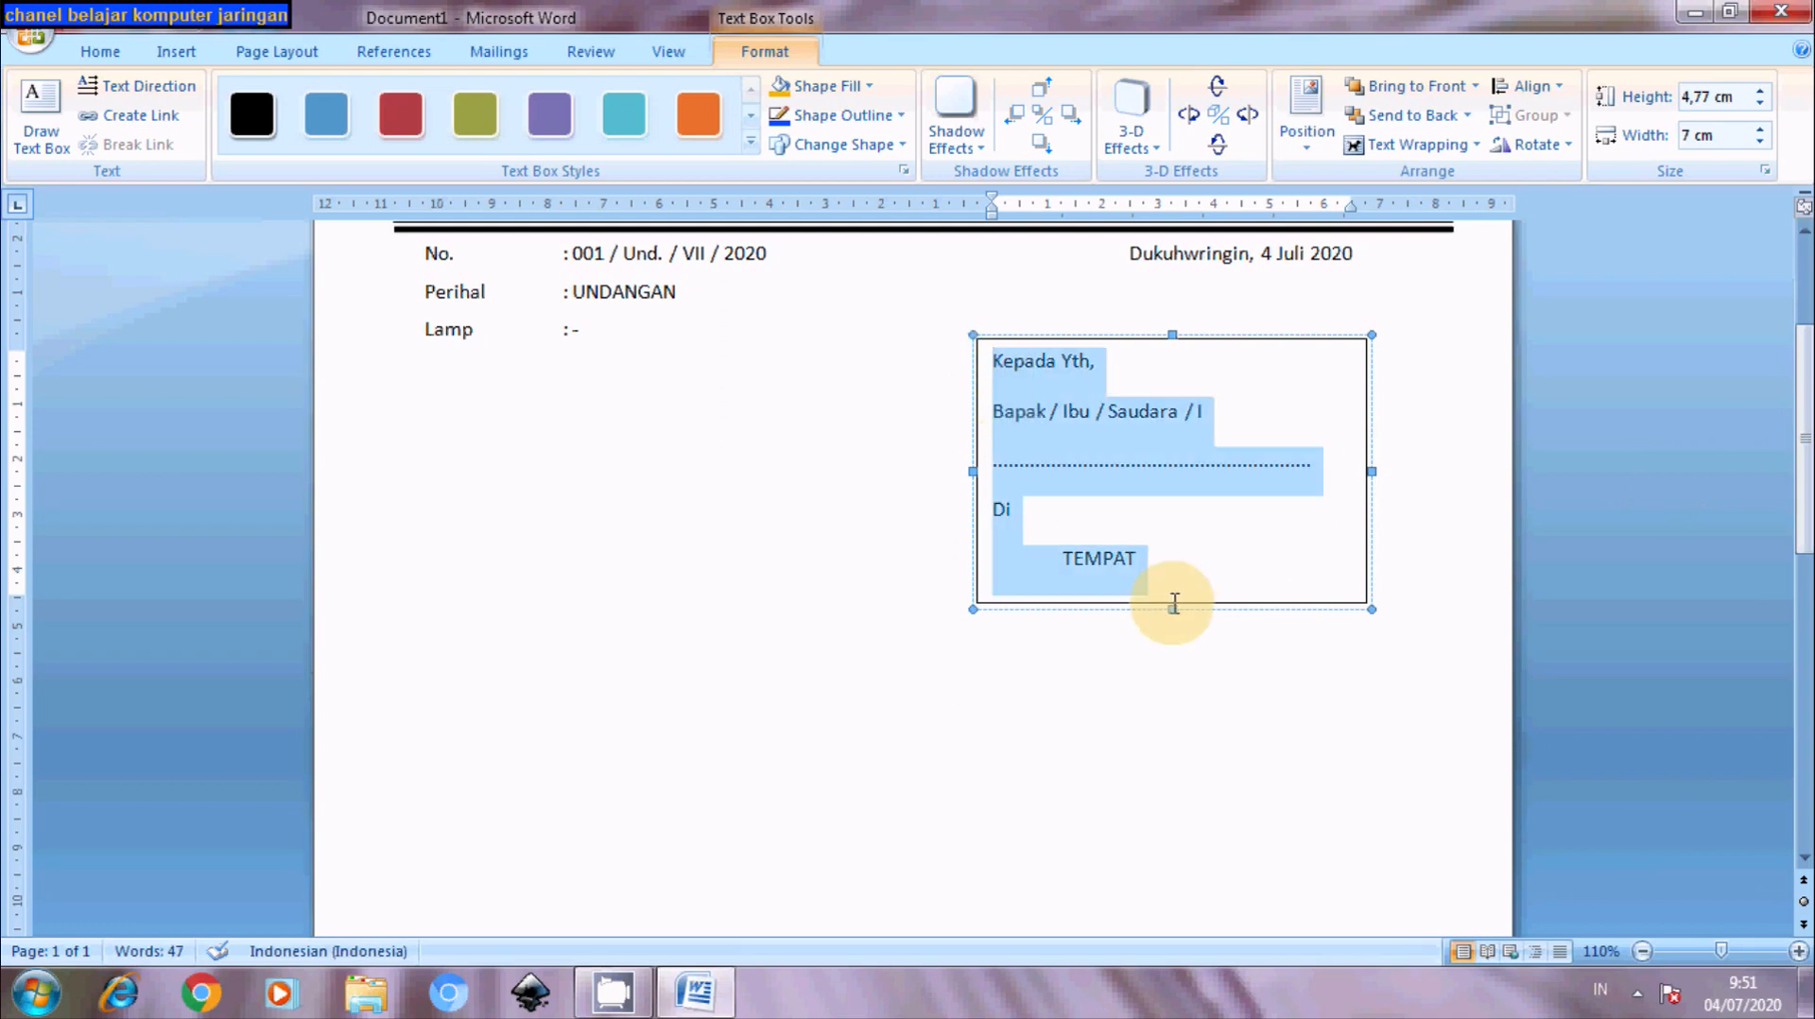
- Set the selected address lines to 6 pt spacing after and 1,5 line spacing
right_click(1048, 441)
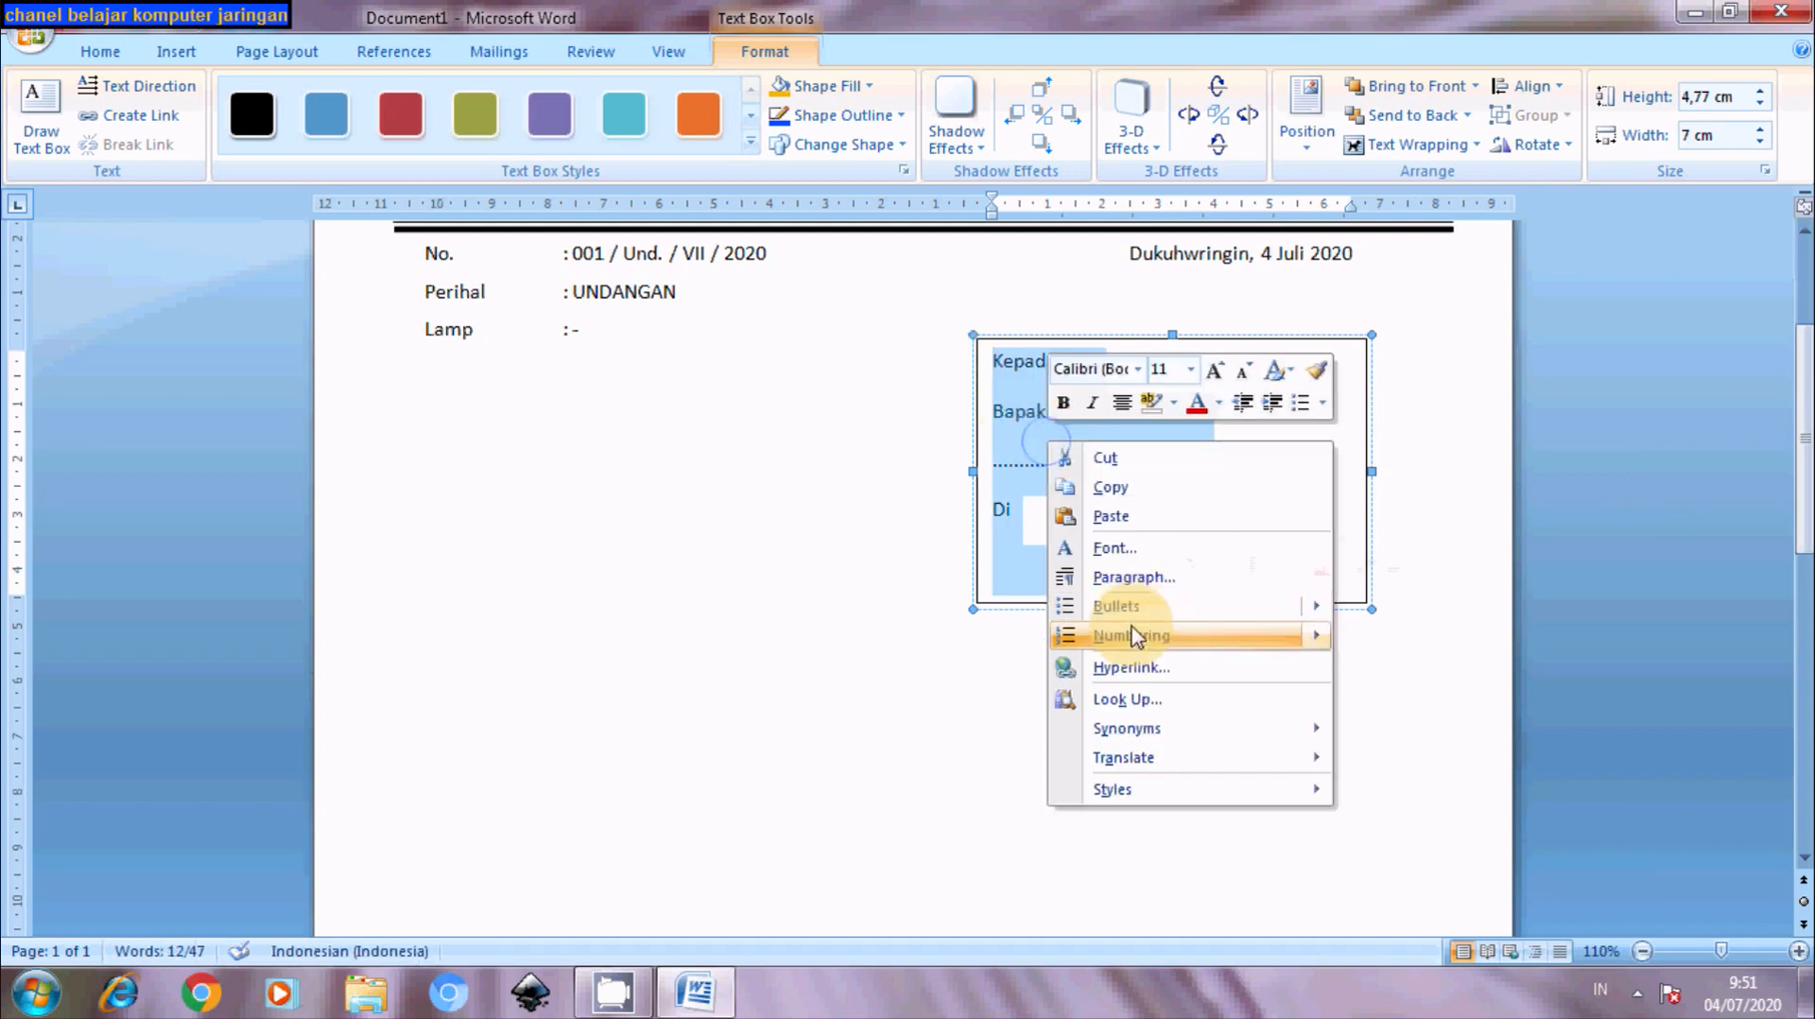
left_click(1133, 577)
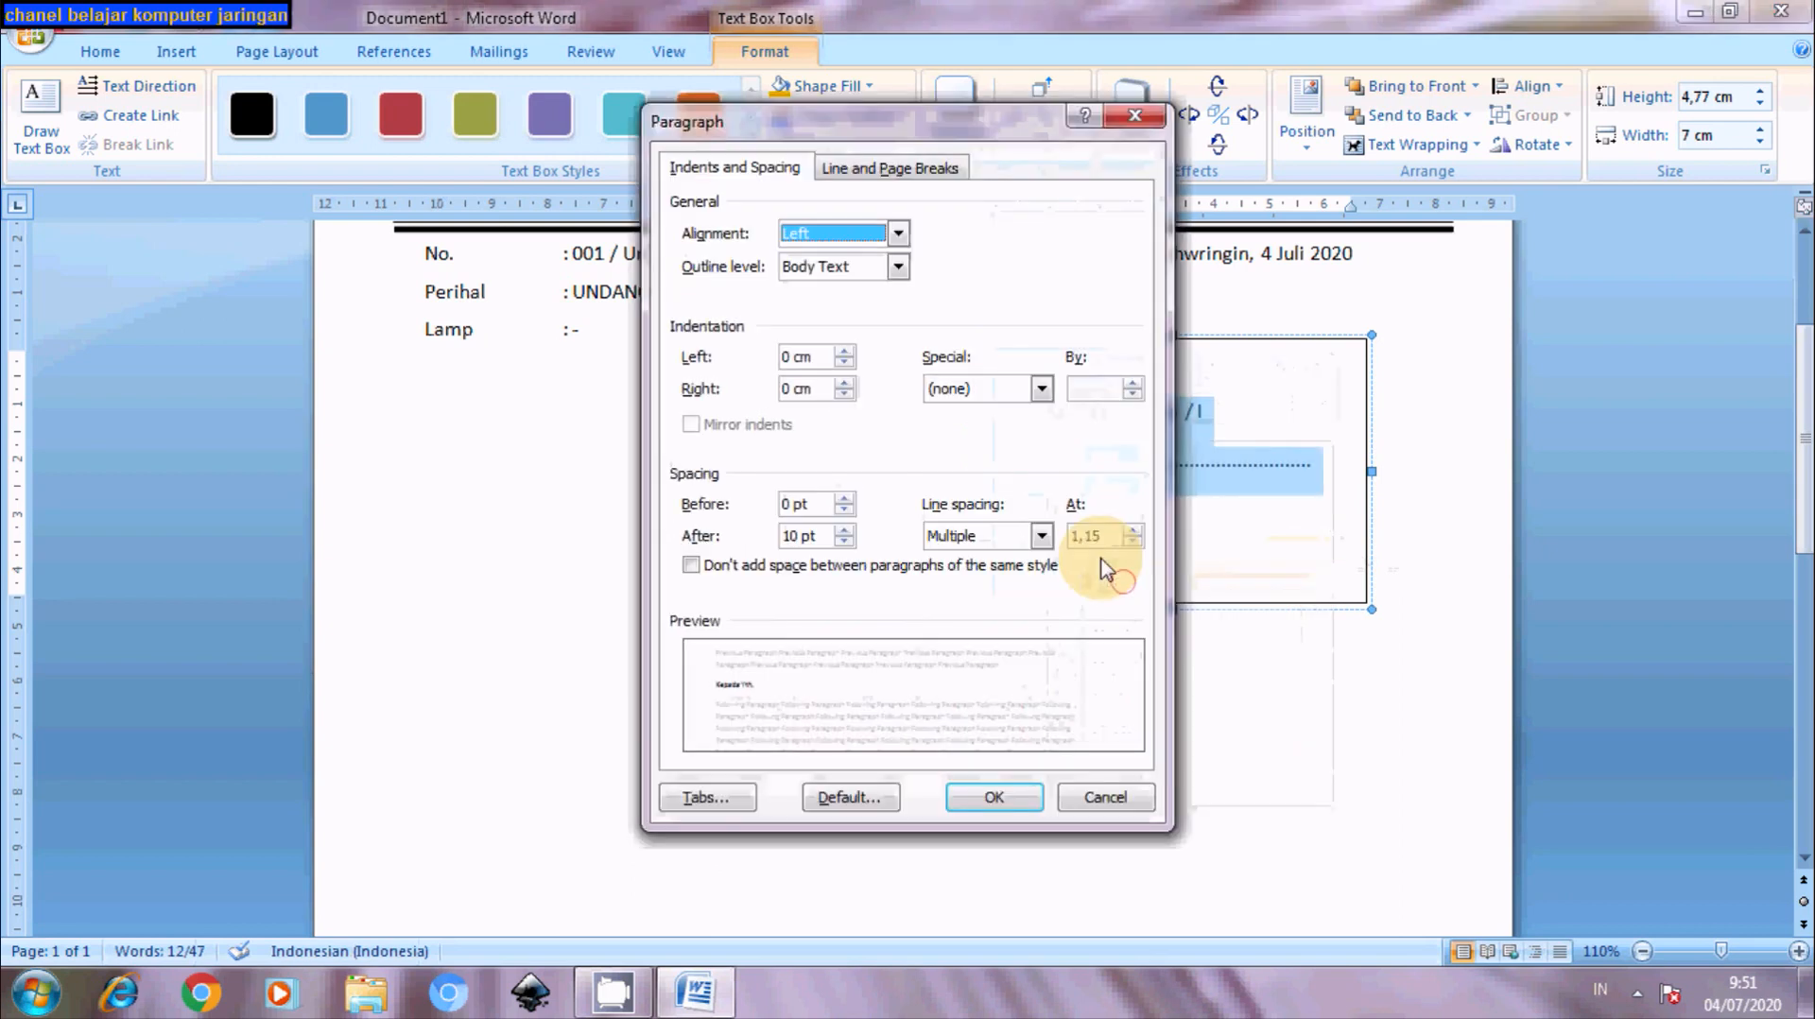
left_click(845, 543)
left_click(1041, 536)
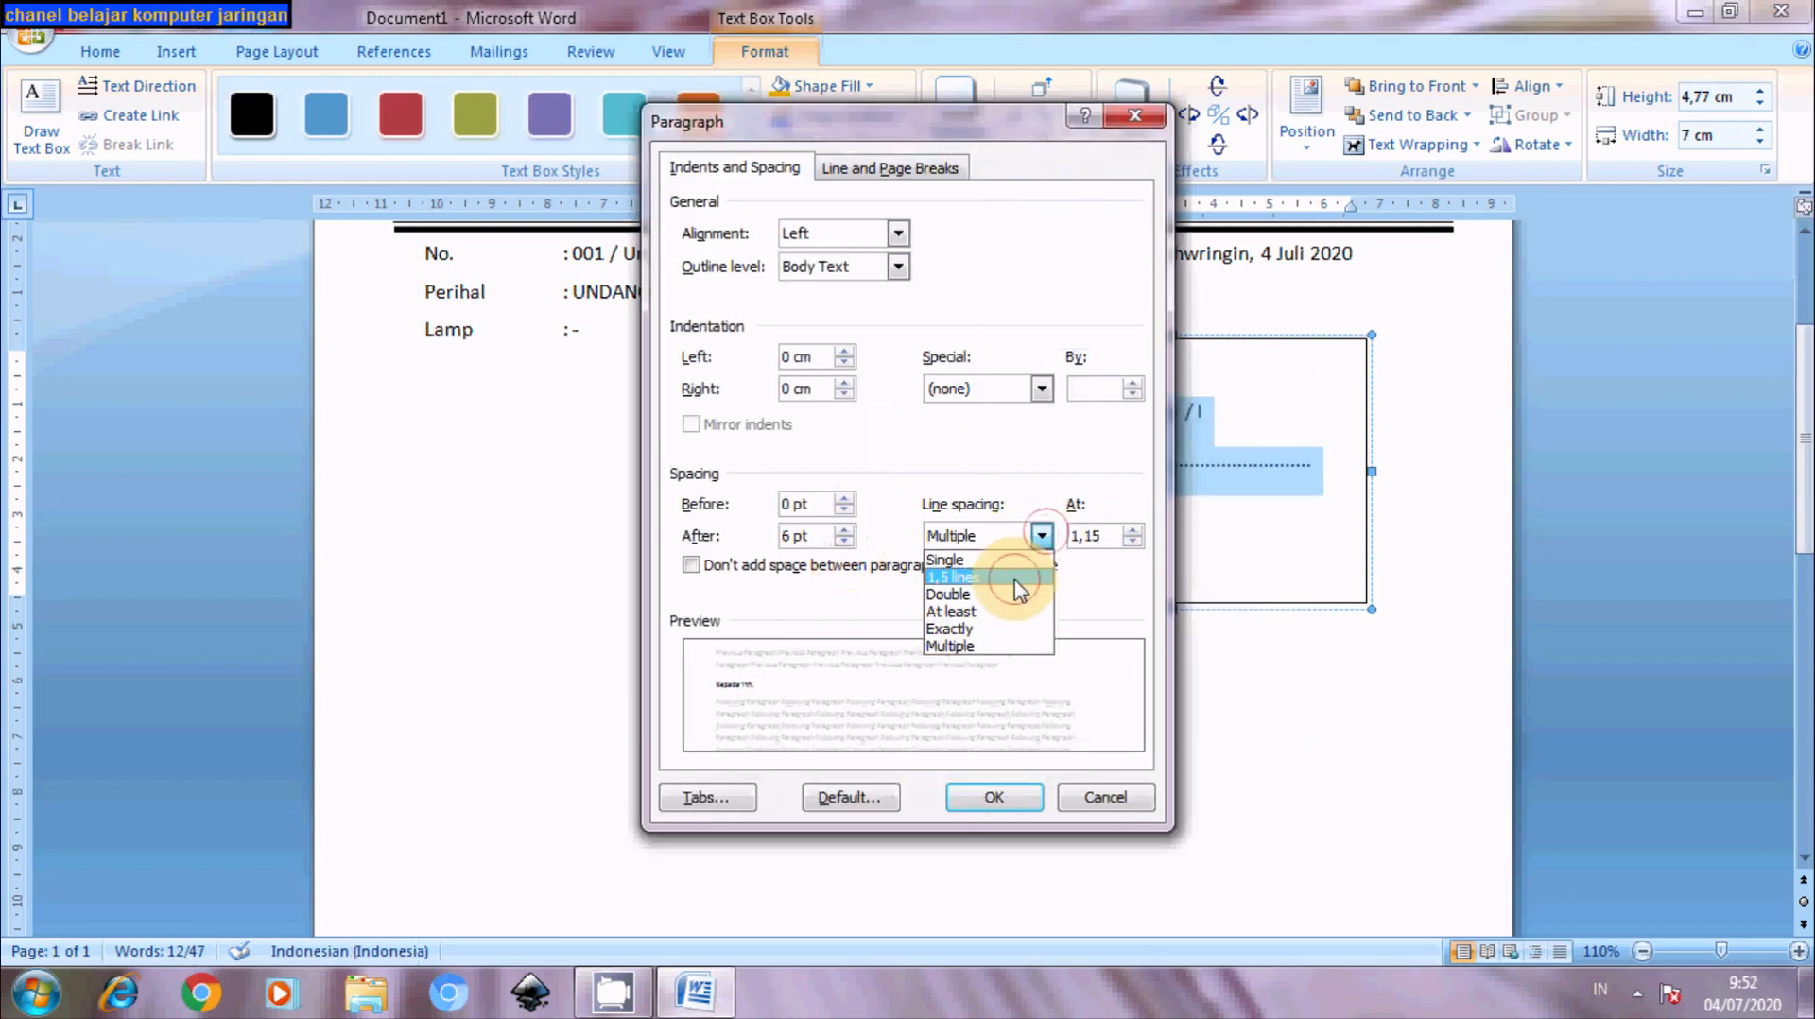
left_click(1019, 581)
left_click(1000, 796)
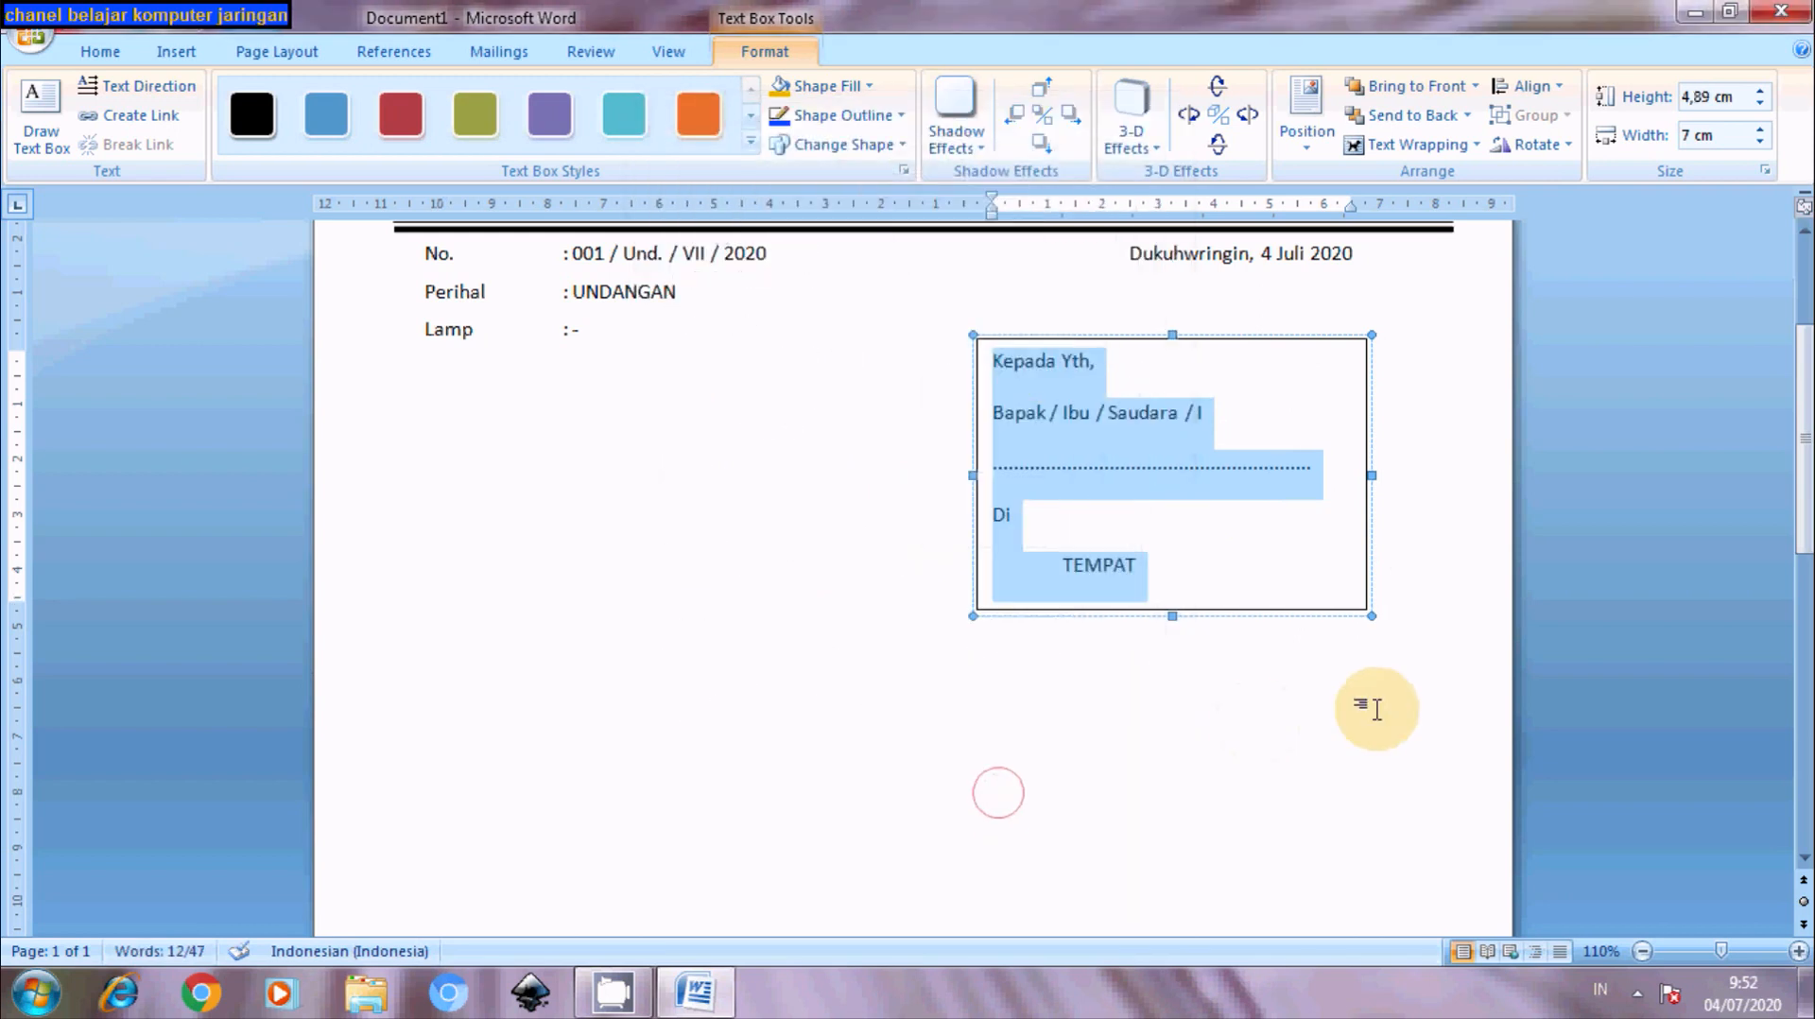
- Make the word TEMPAT in the address box bold
left_click(1376, 709)
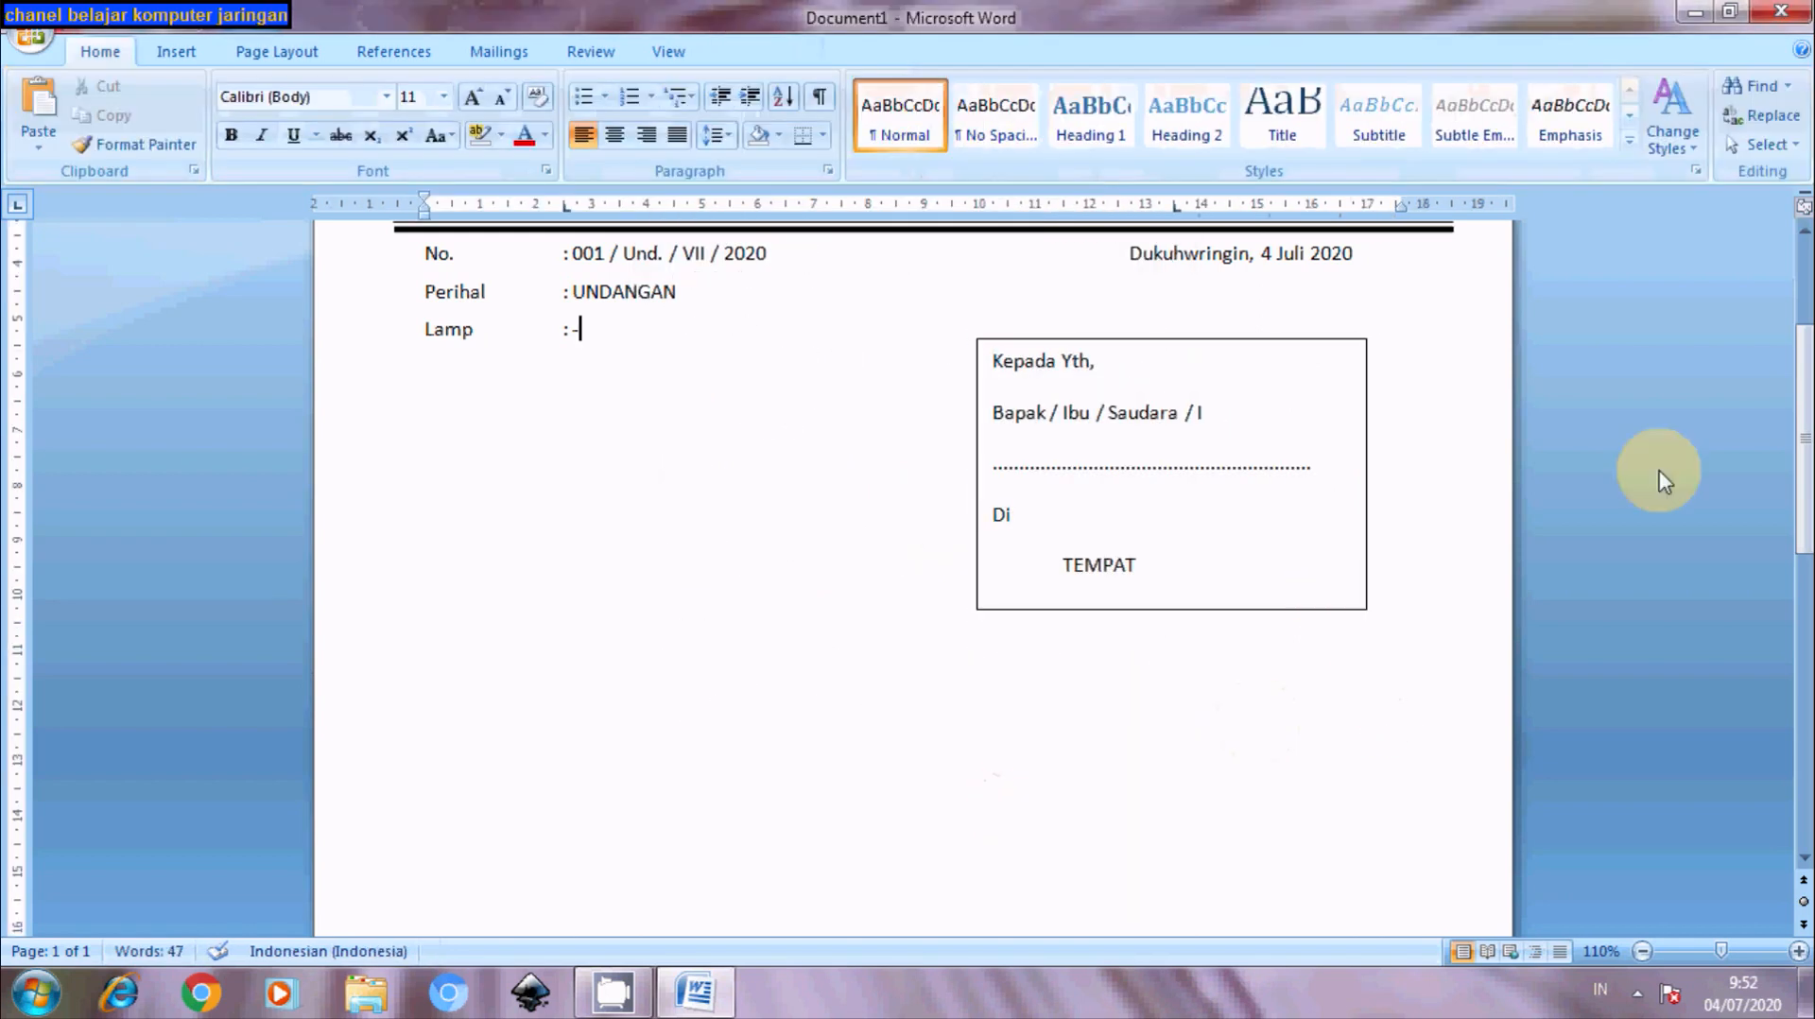
scroll(1805, 407, "up", 3)
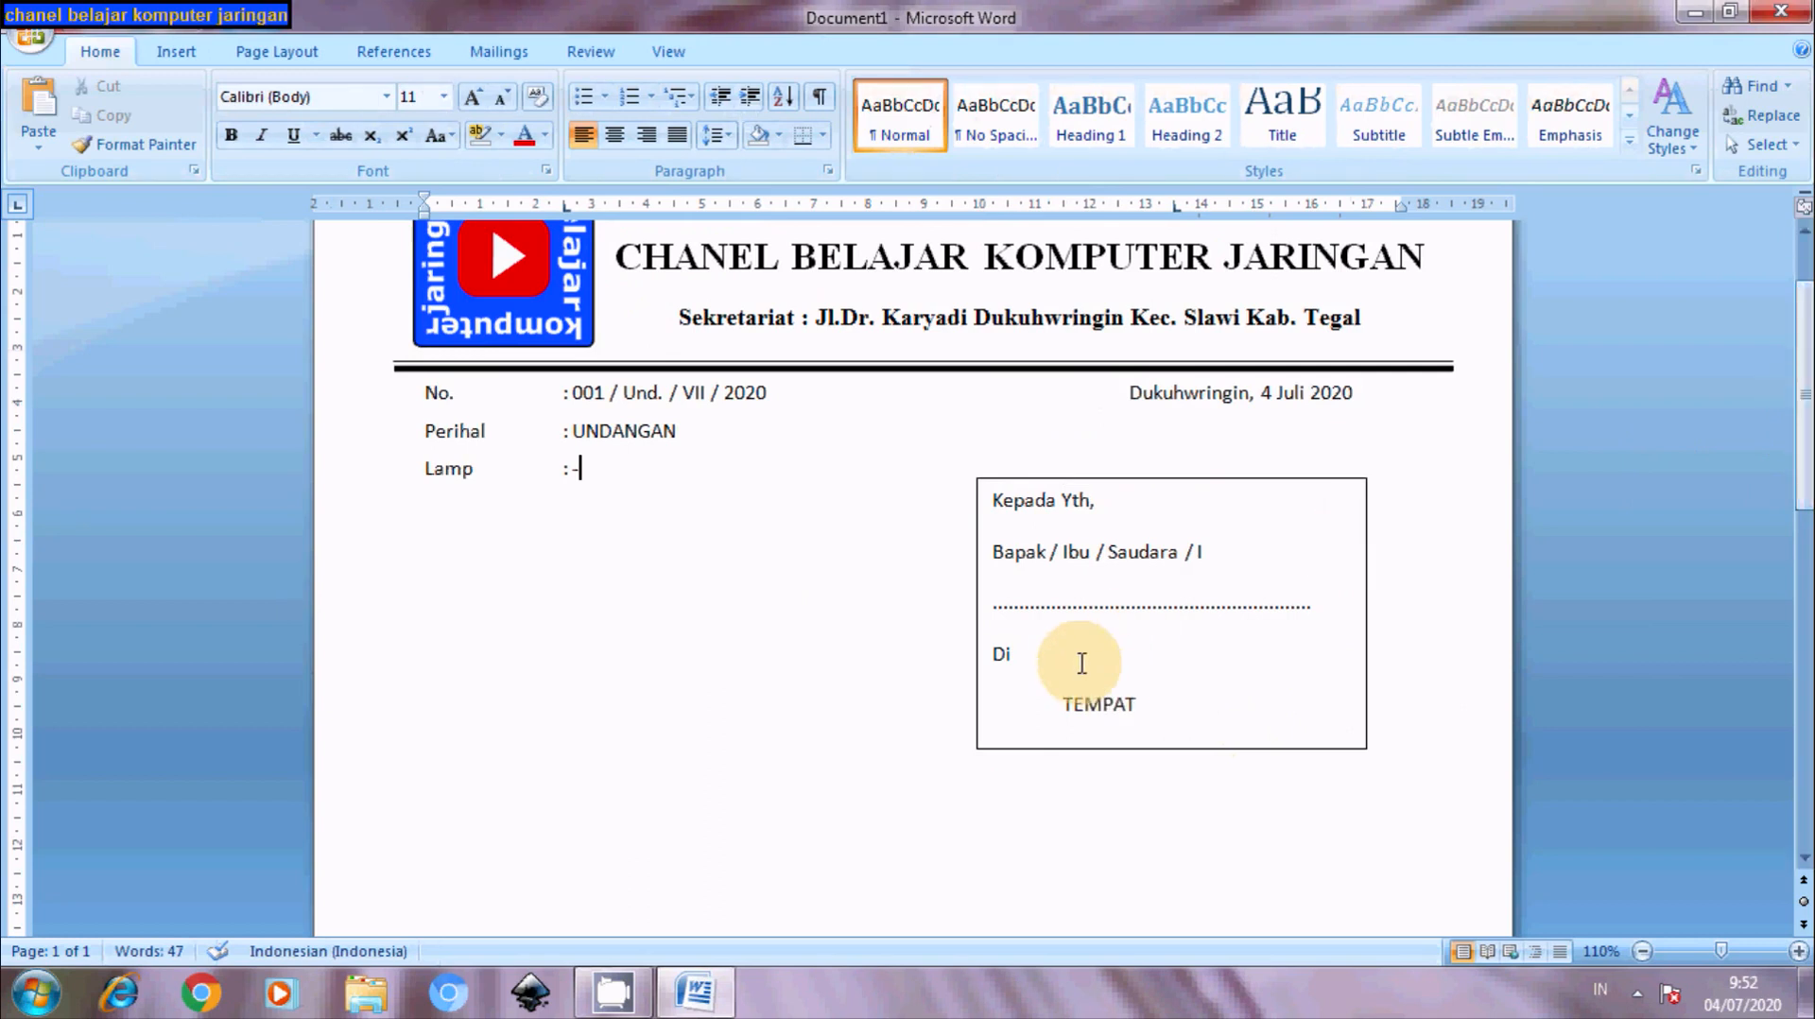
left_click_drag(1064, 710, 1162, 712)
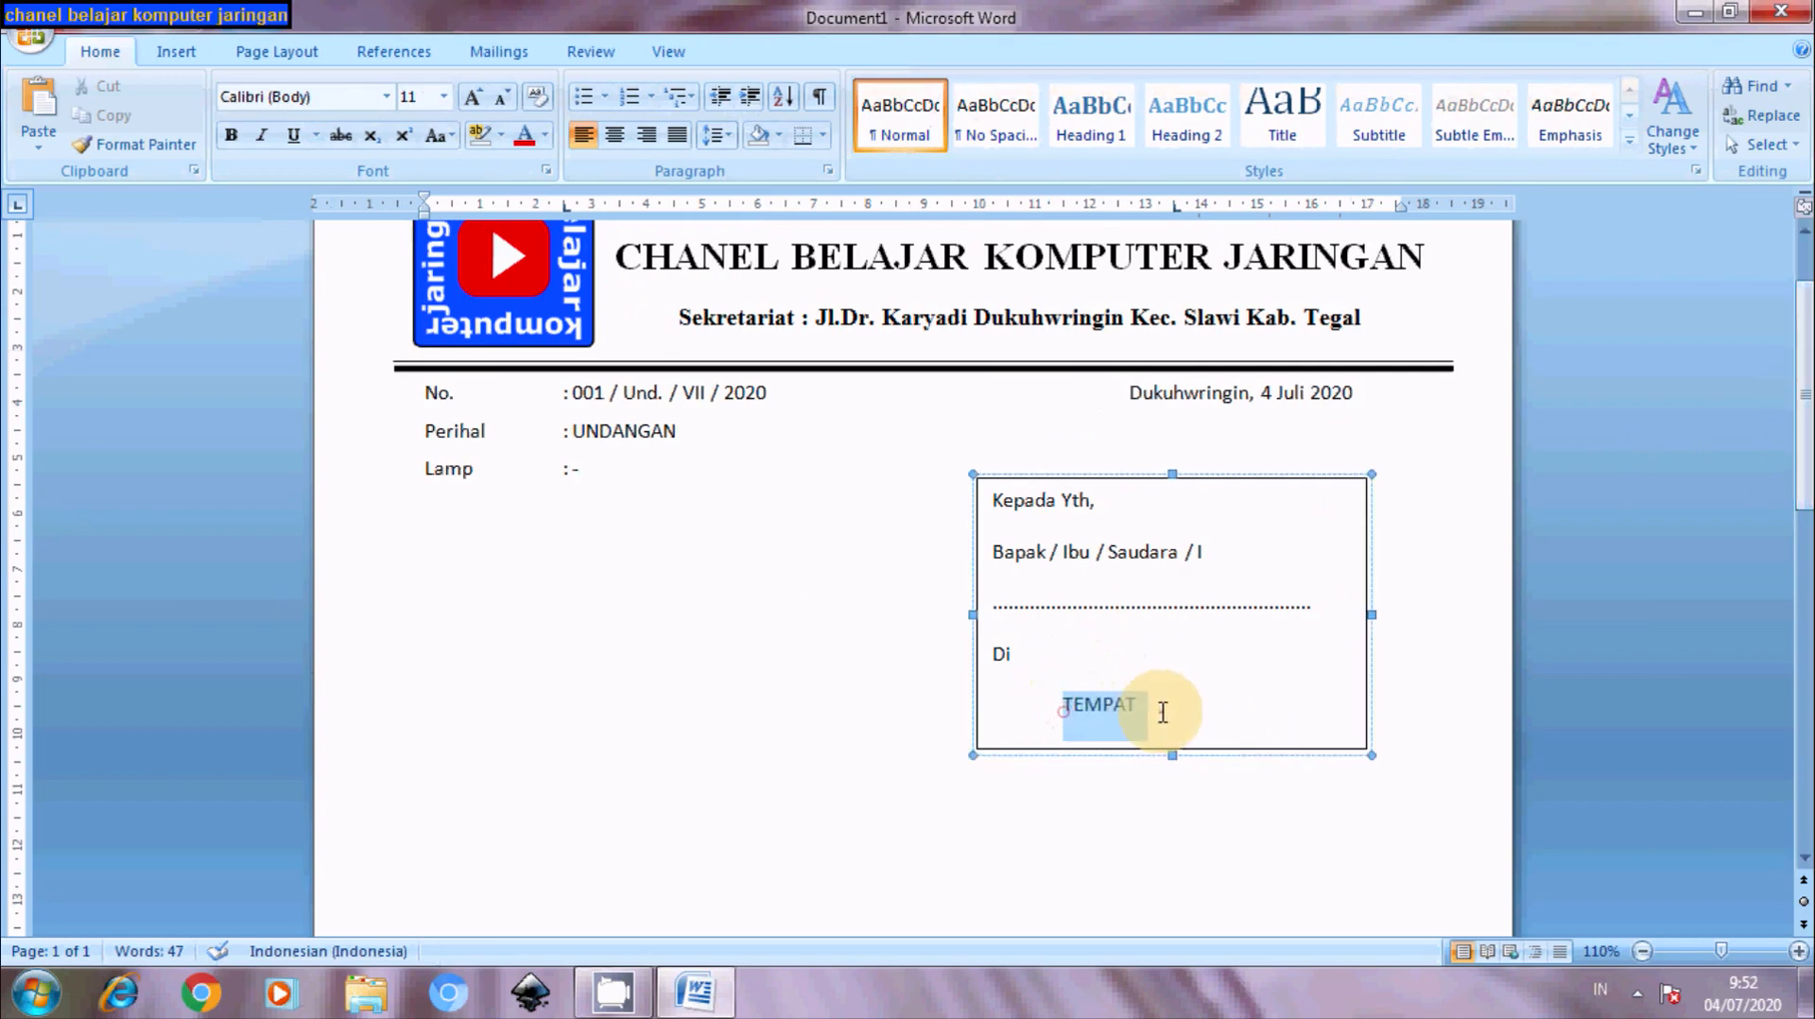
left_click(99, 51)
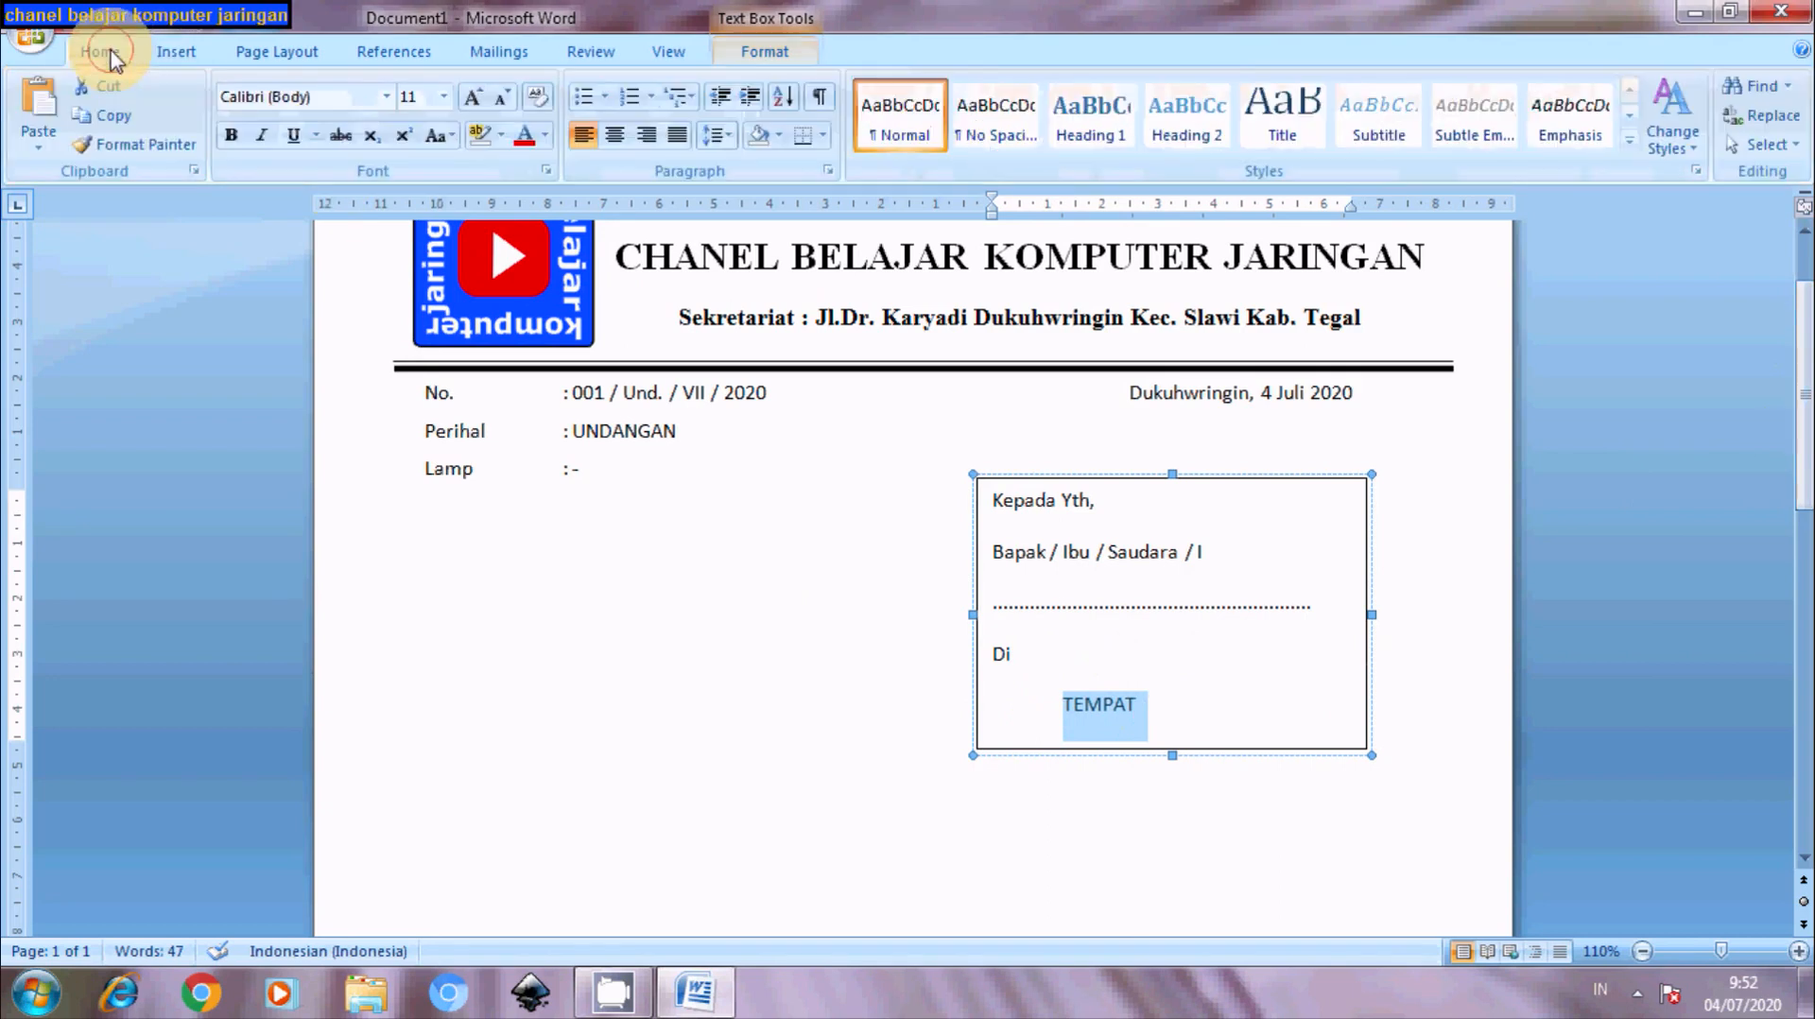
left_click(230, 135)
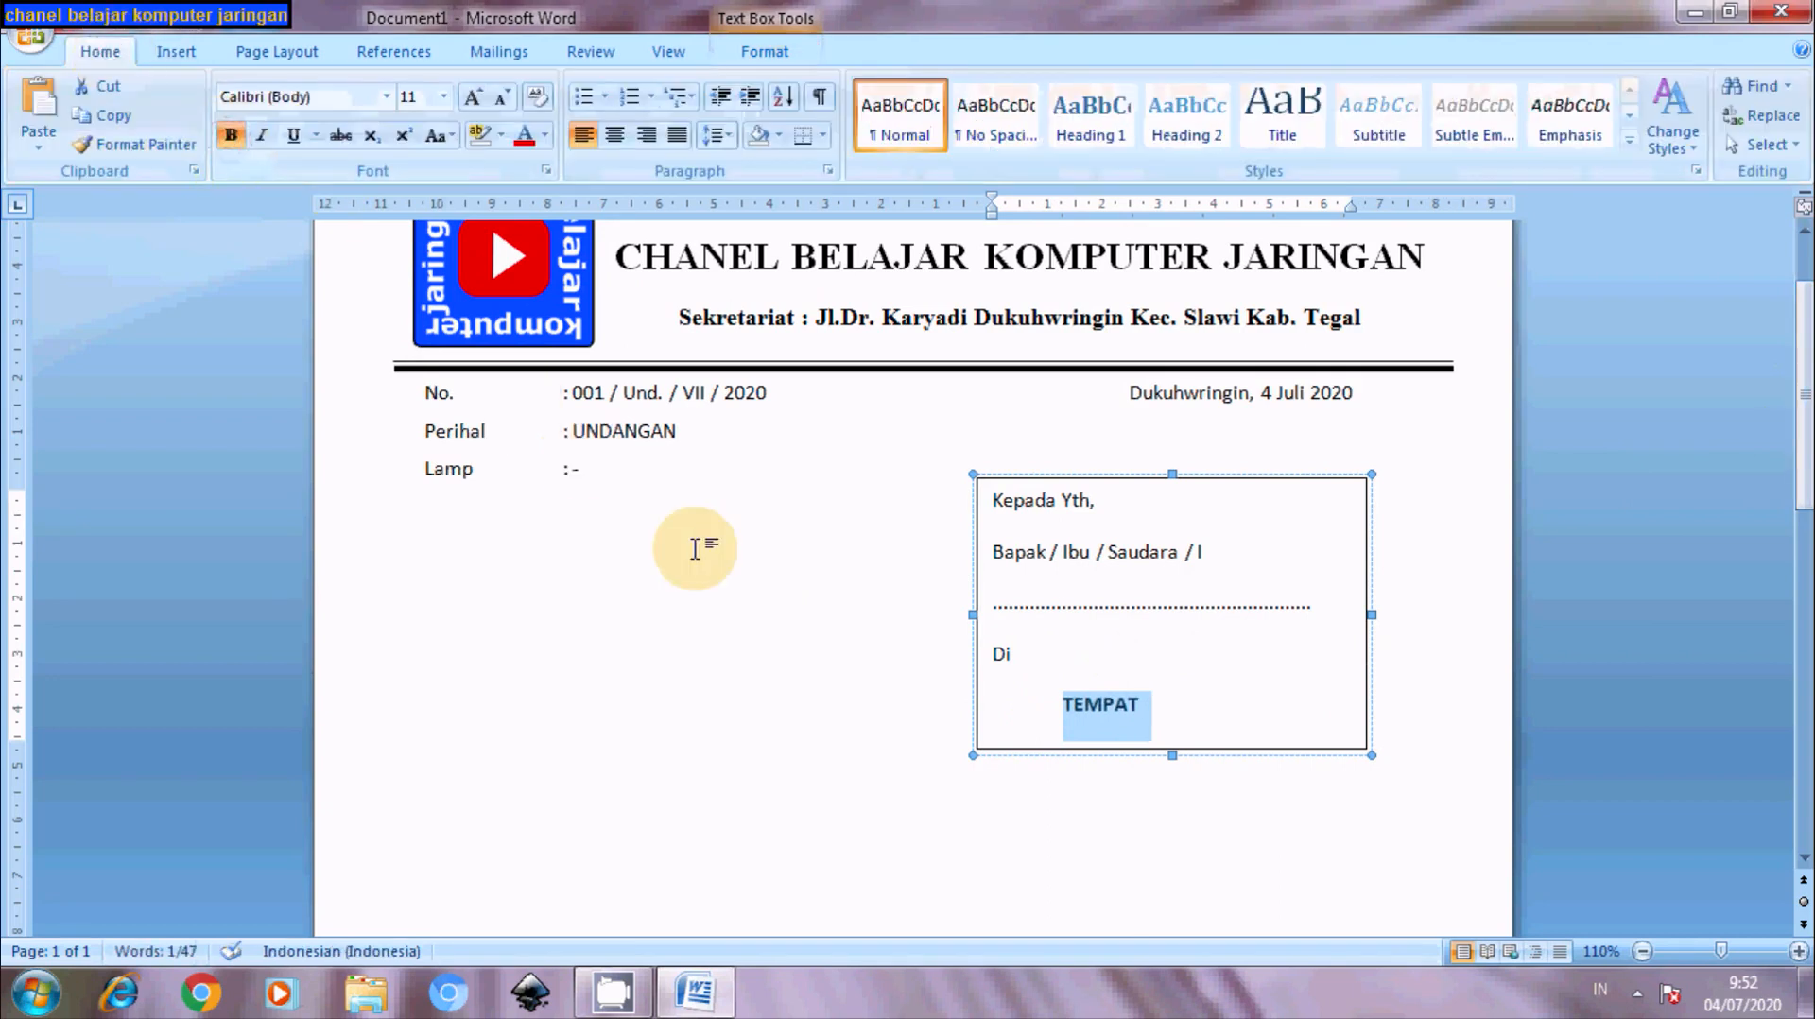
left_click(603, 430)
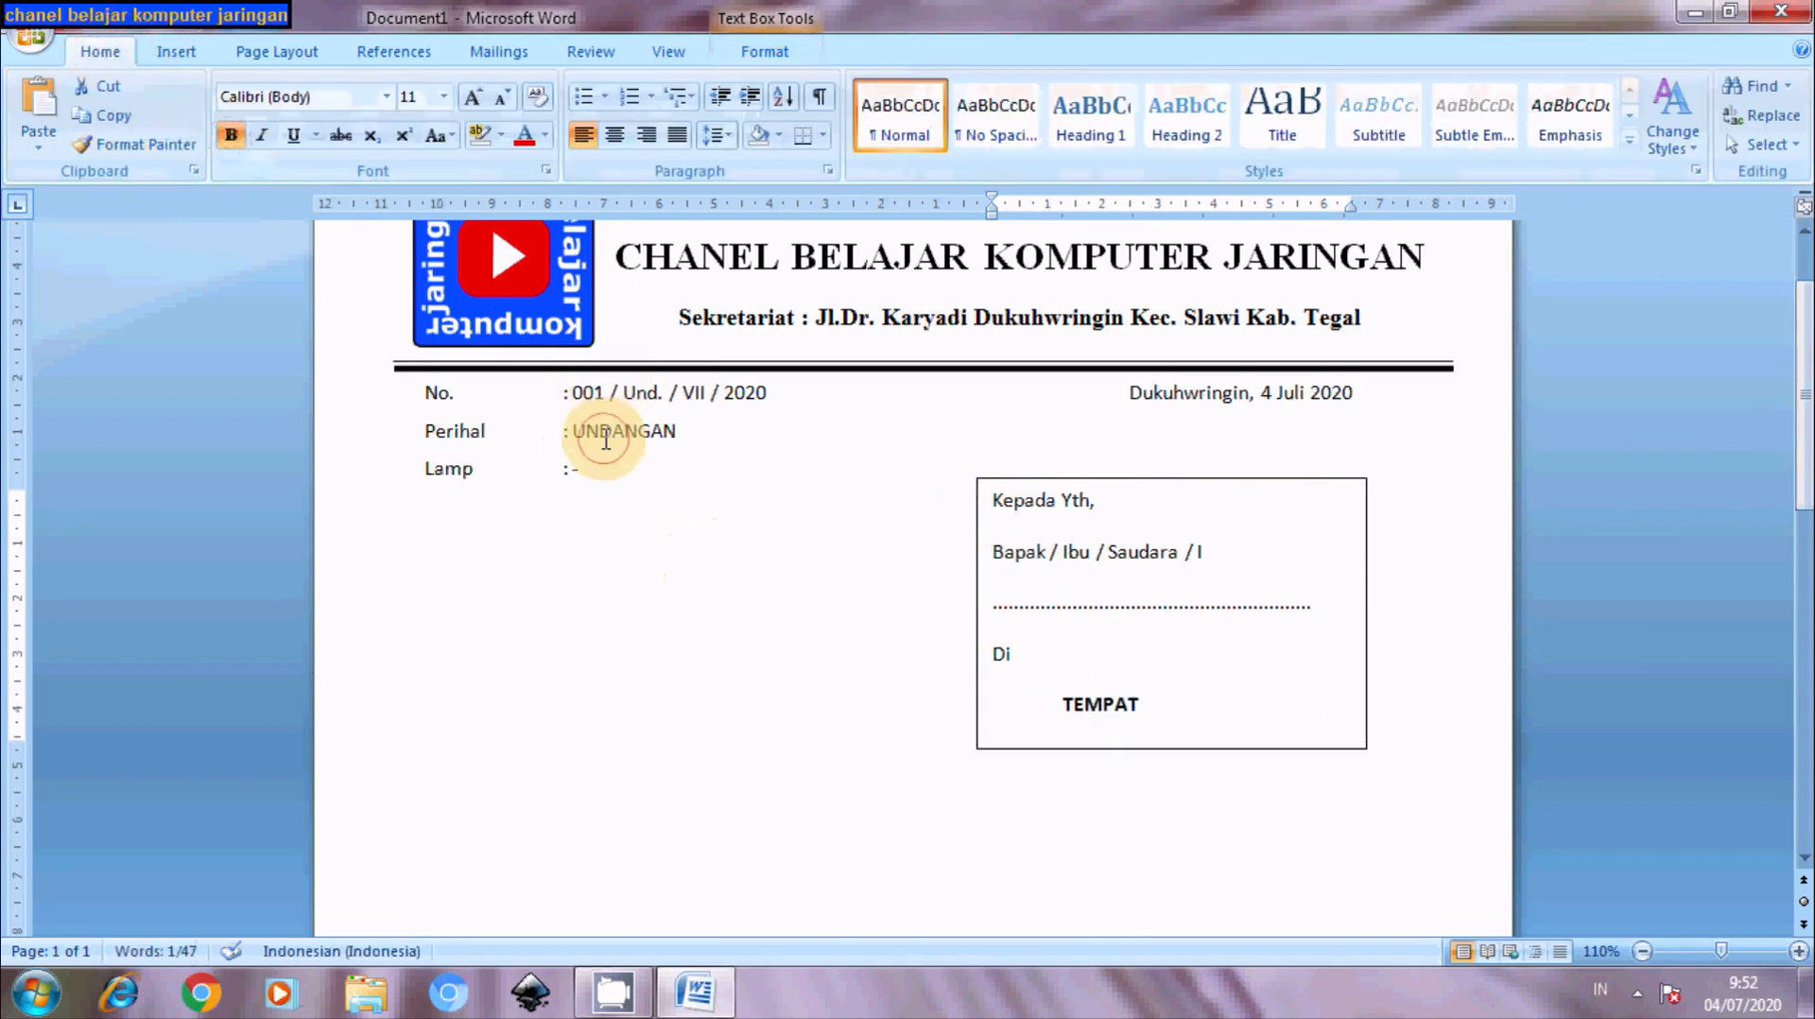
- Underline TEMPAT as well
left_click(1161, 704)
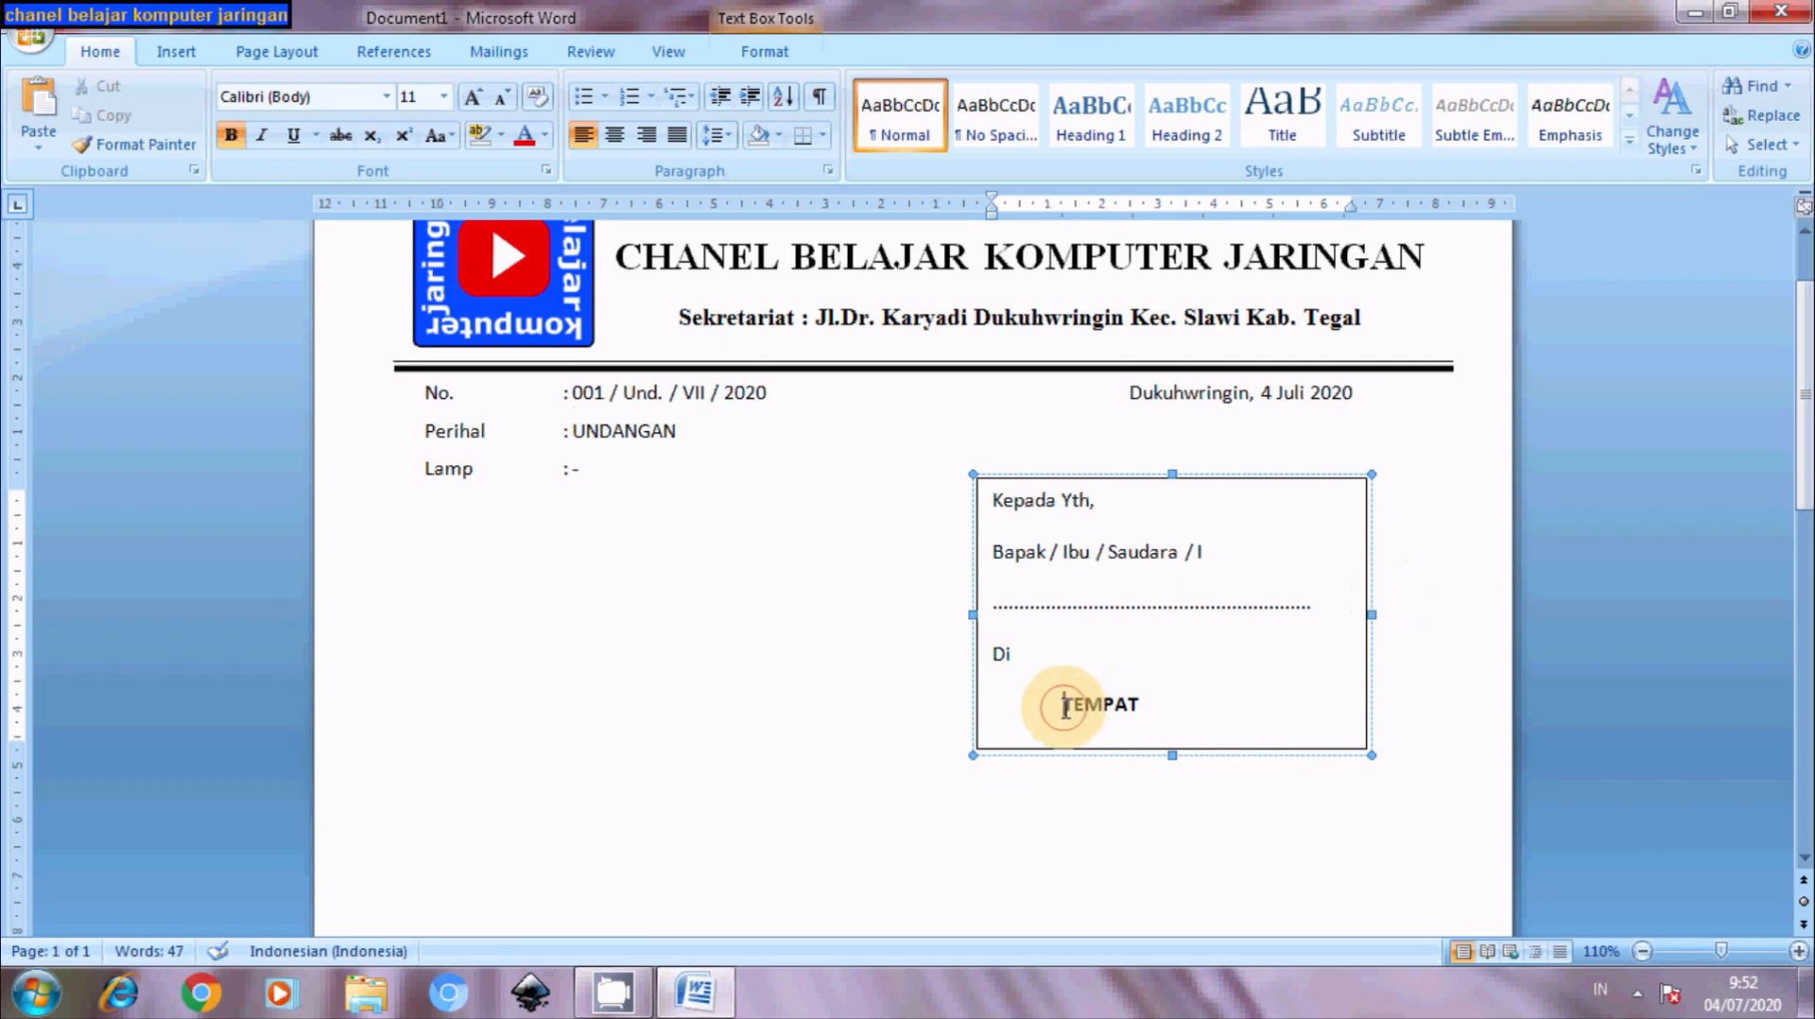
left_click_drag(1063, 711, 1175, 709)
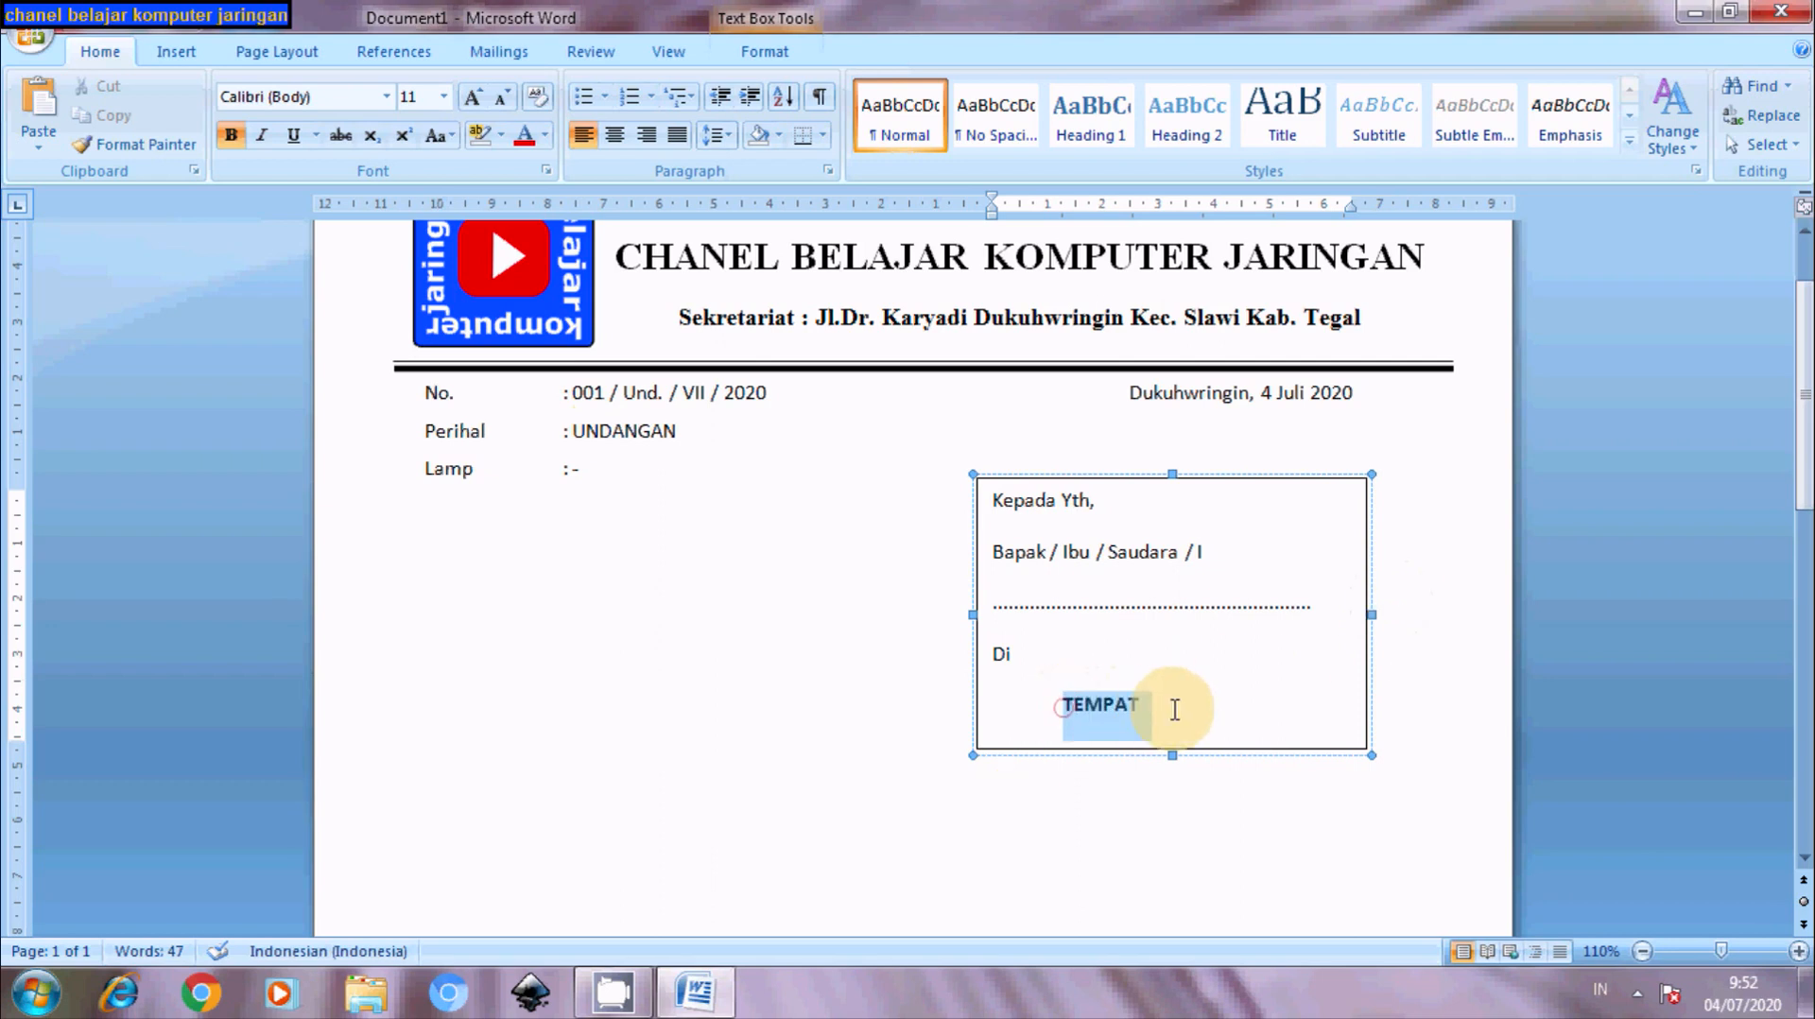
left_click(293, 134)
left_click(581, 688)
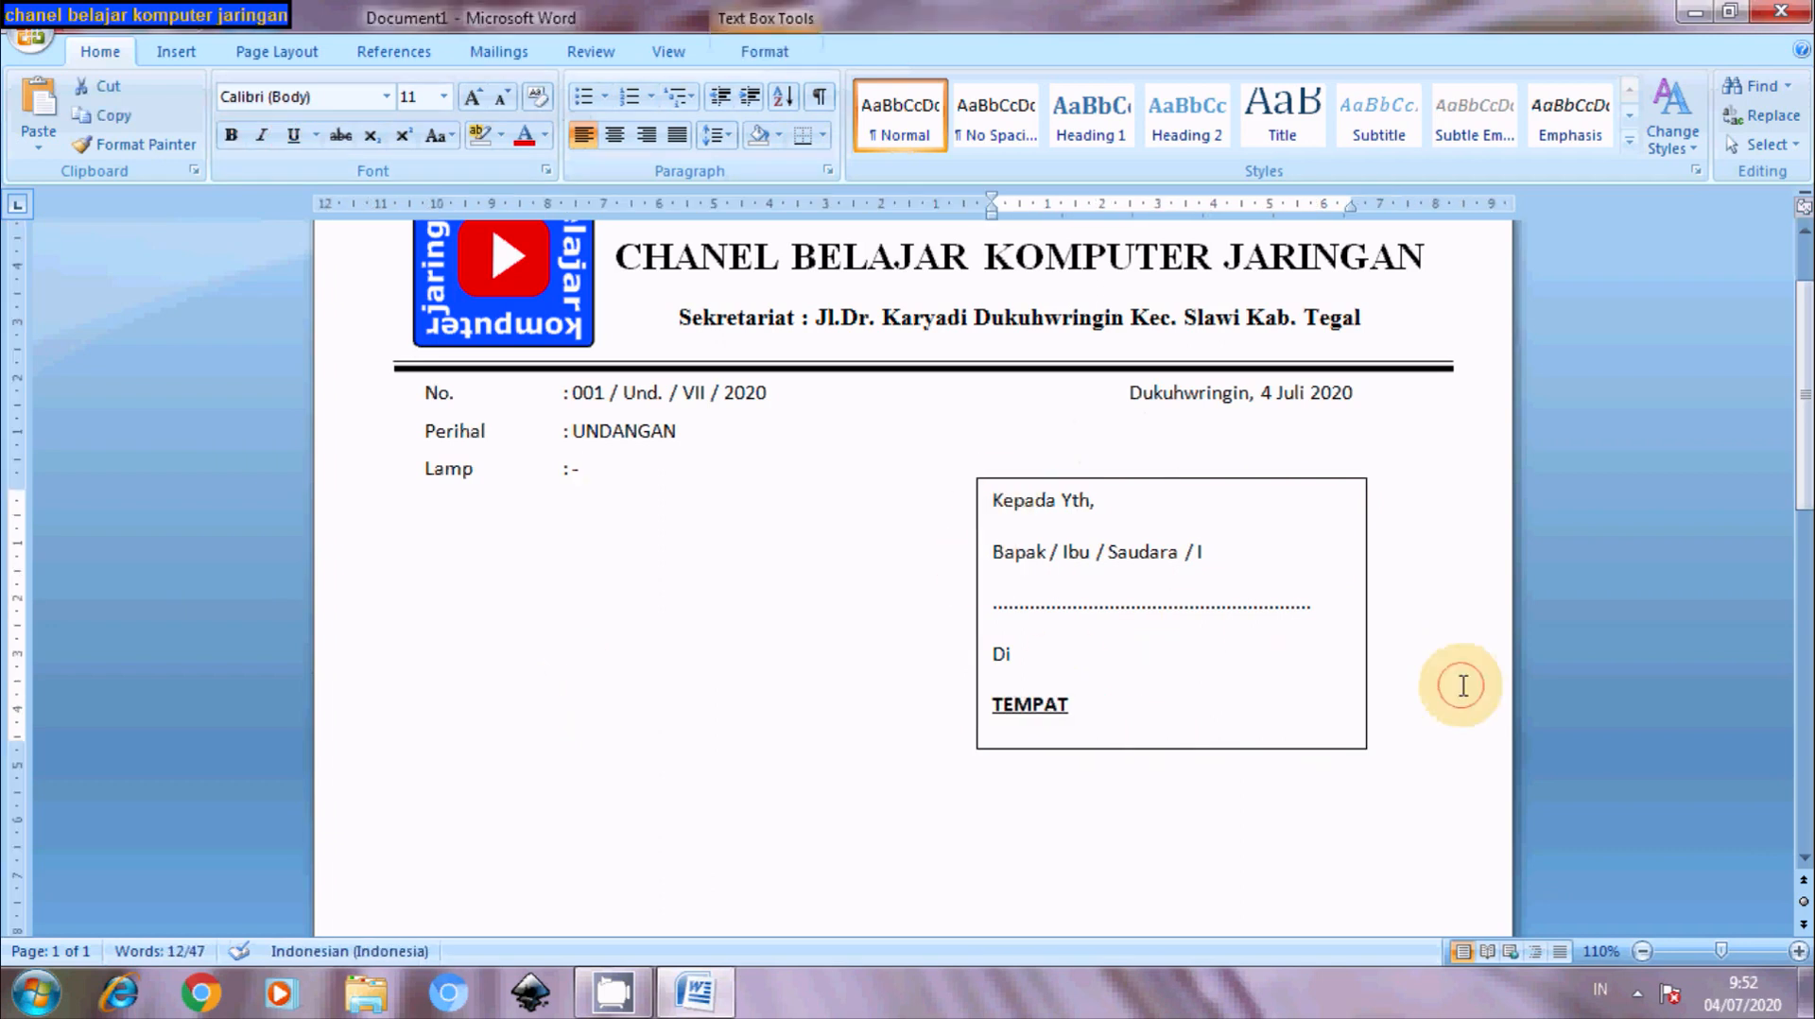
left_click(1461, 686)
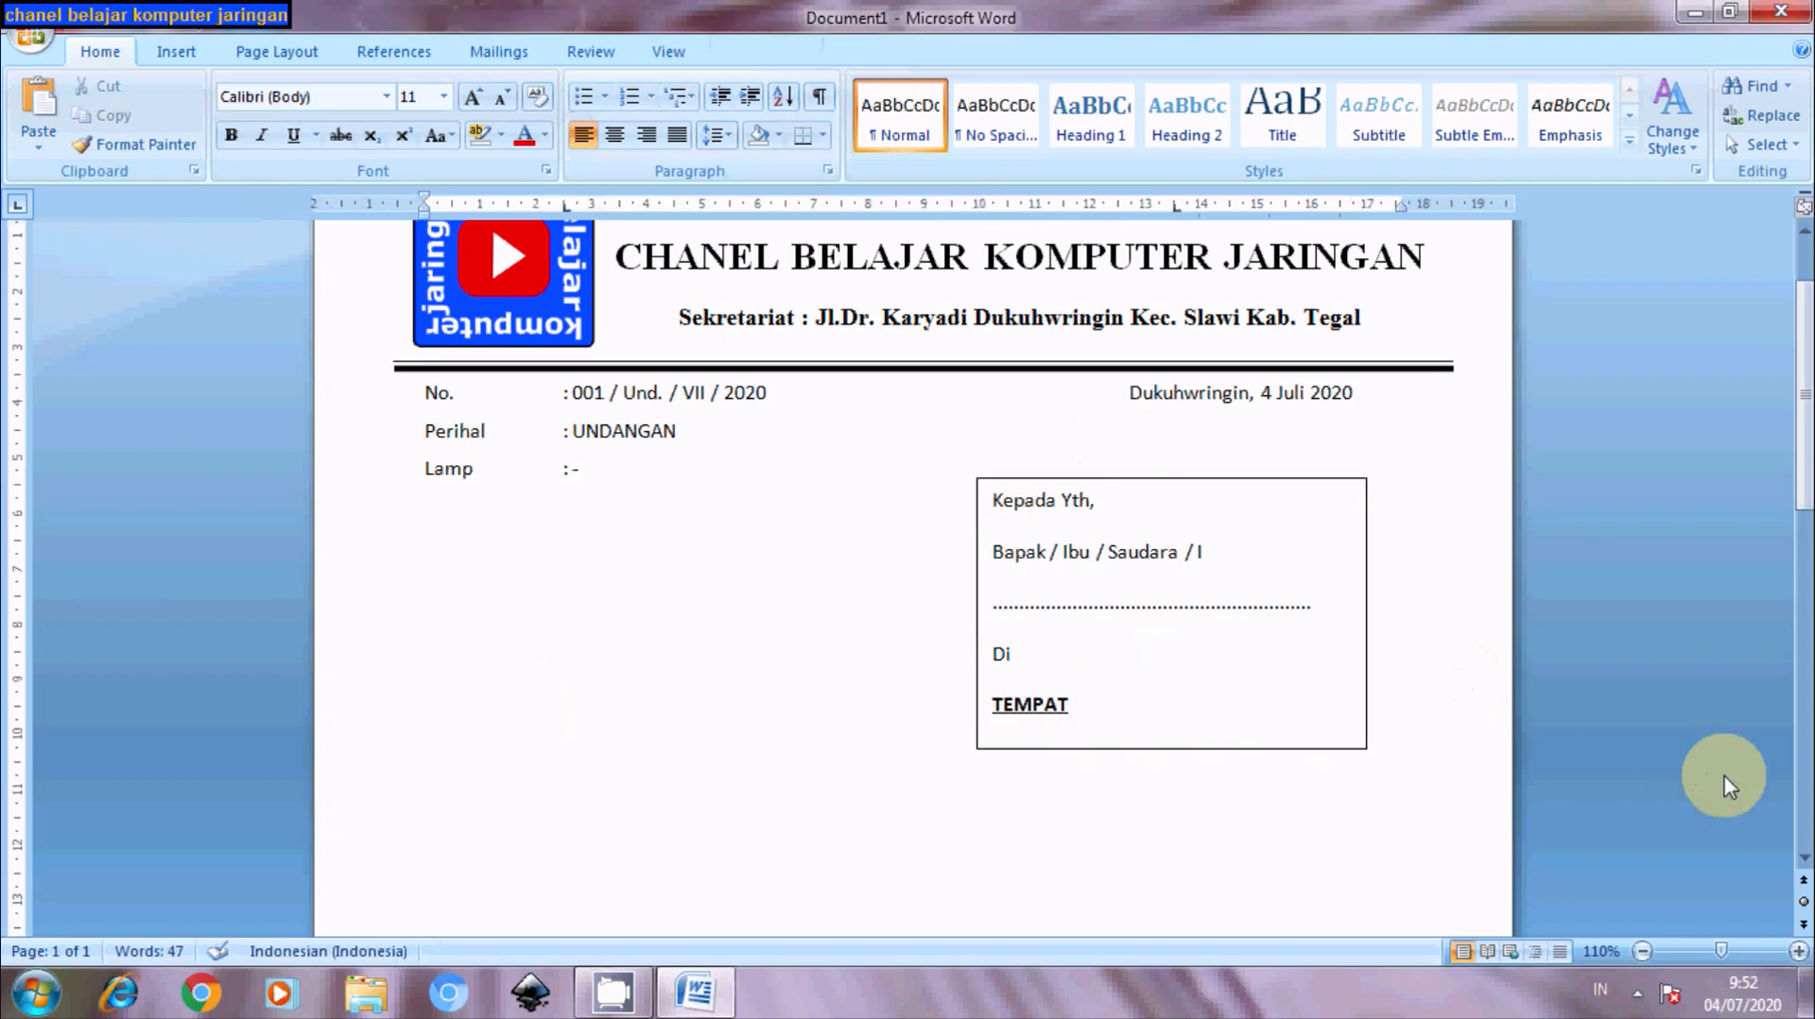
left_click(1163, 484)
- Set the address text box's fill and line colour to No Color
right_click(1163, 483)
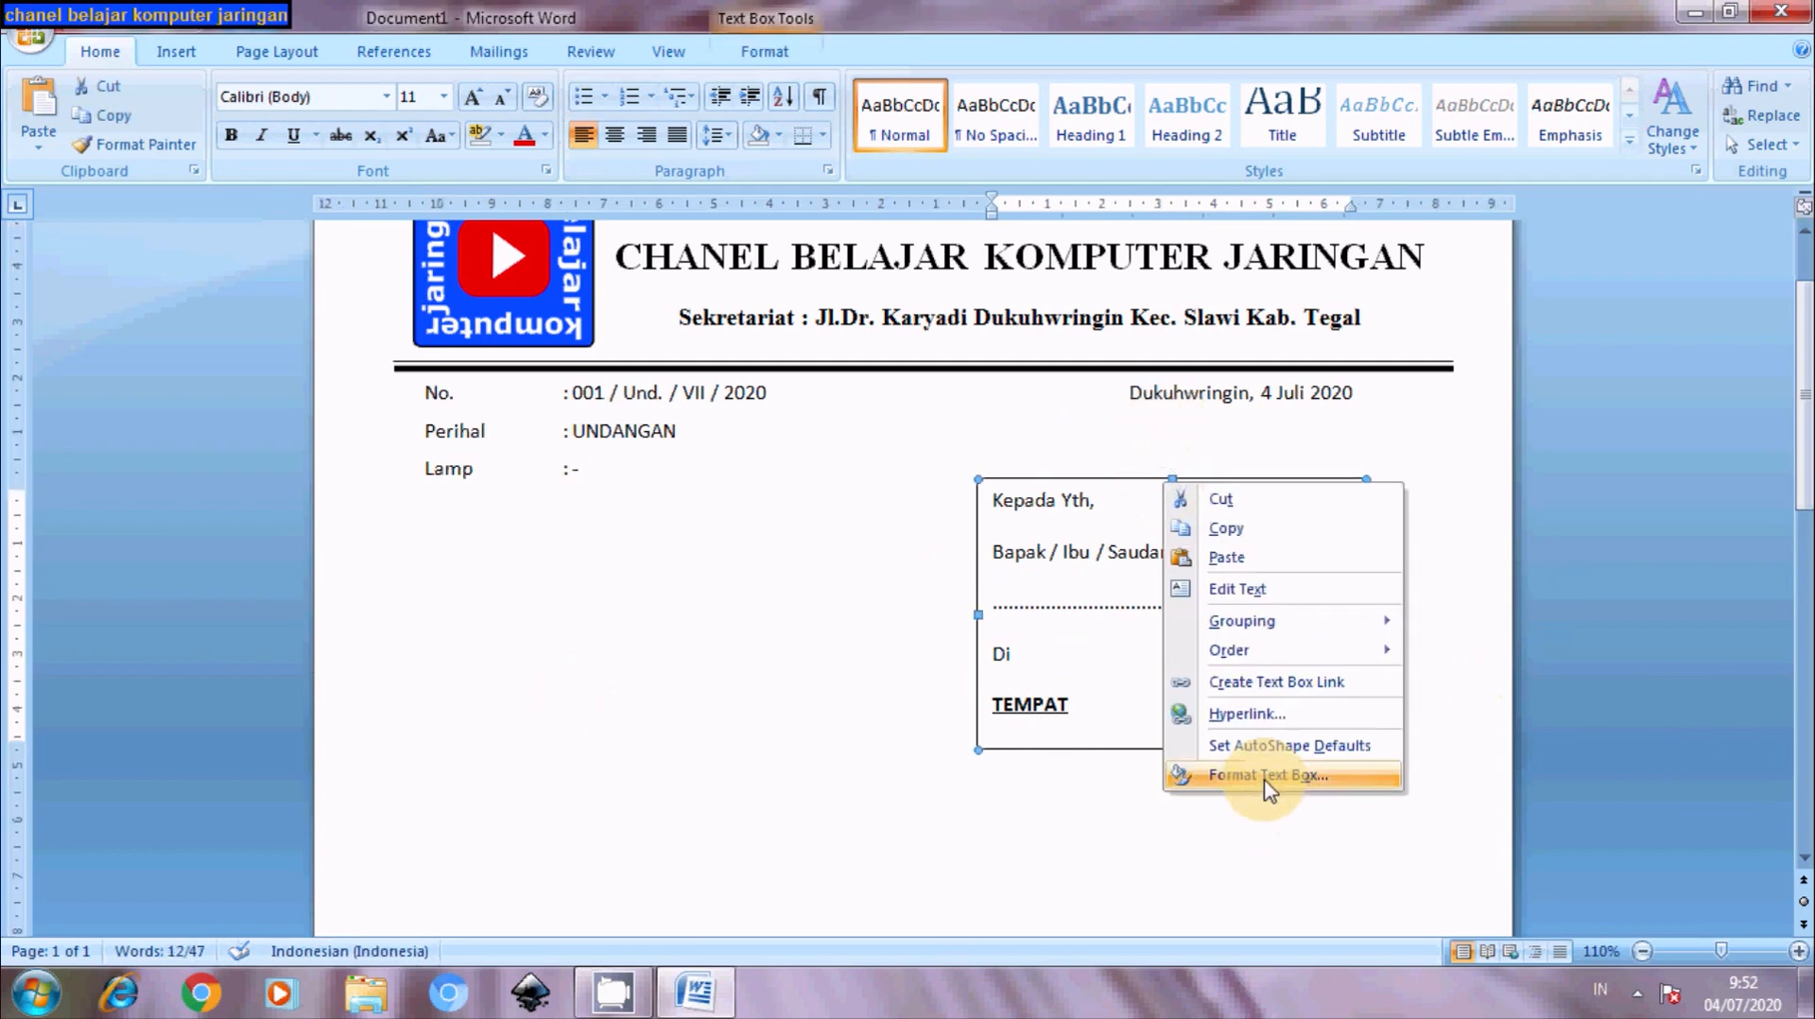
left_click(1265, 777)
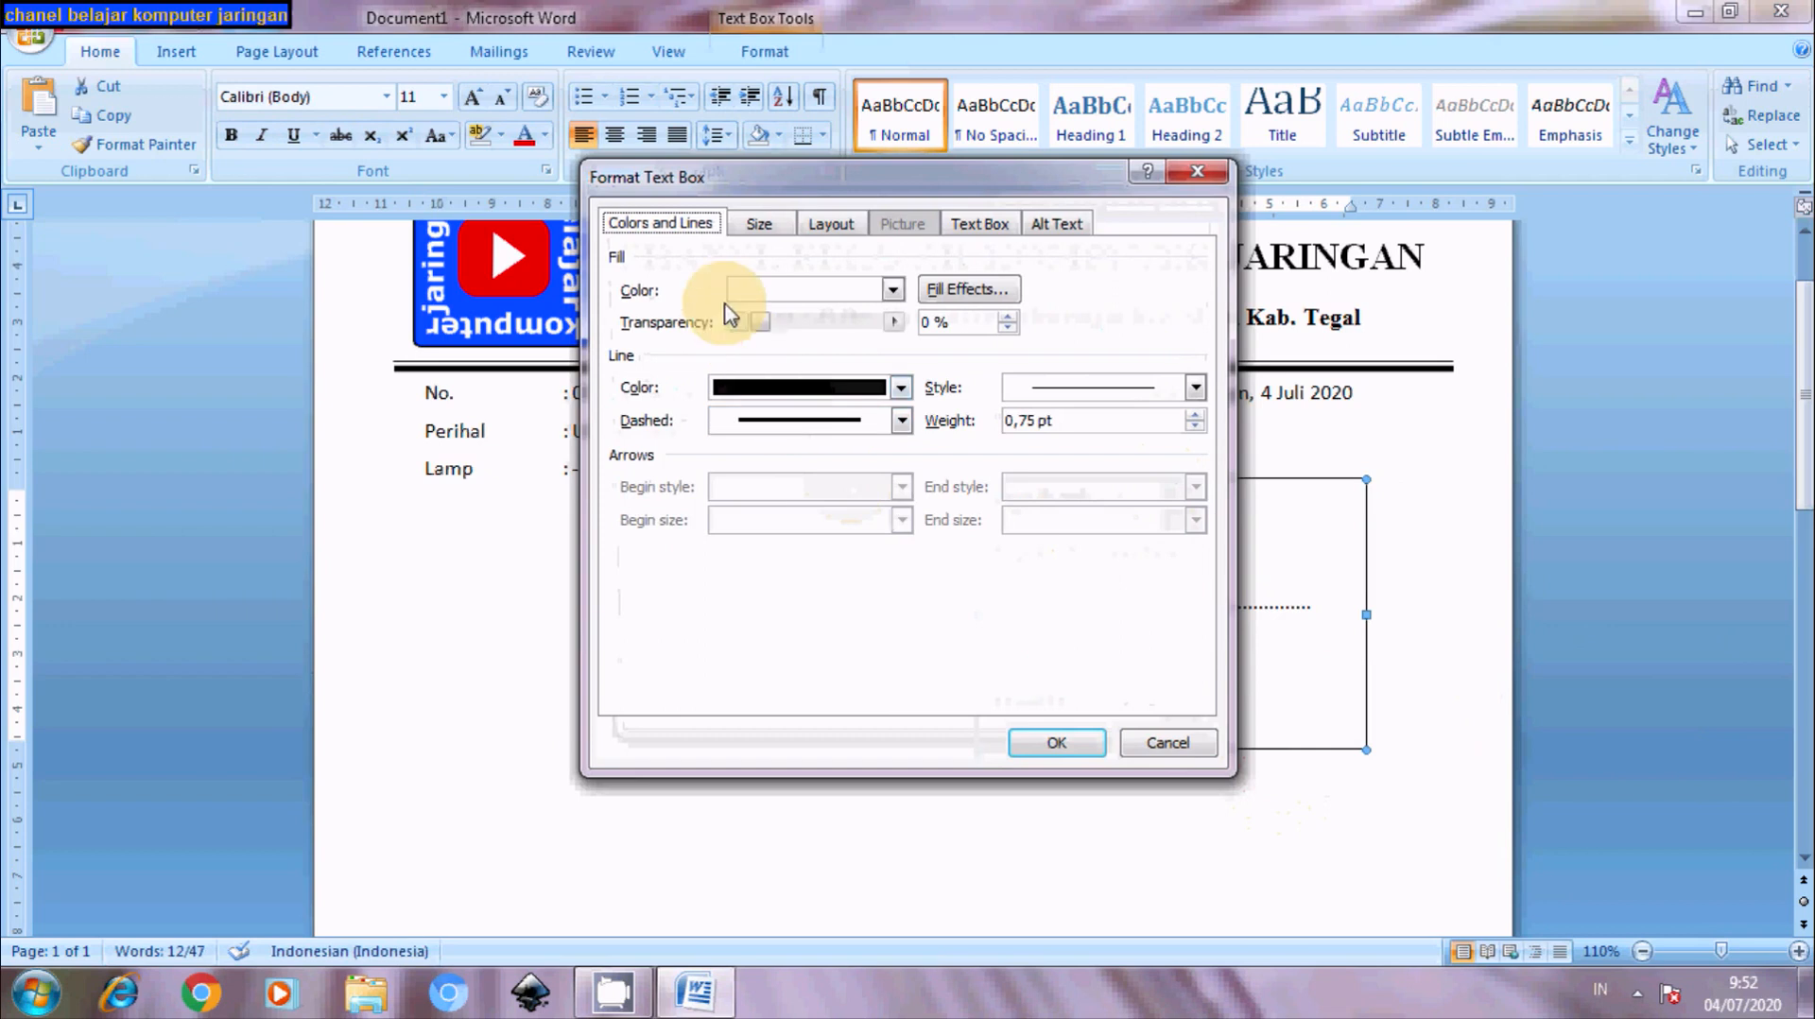
left_click(892, 290)
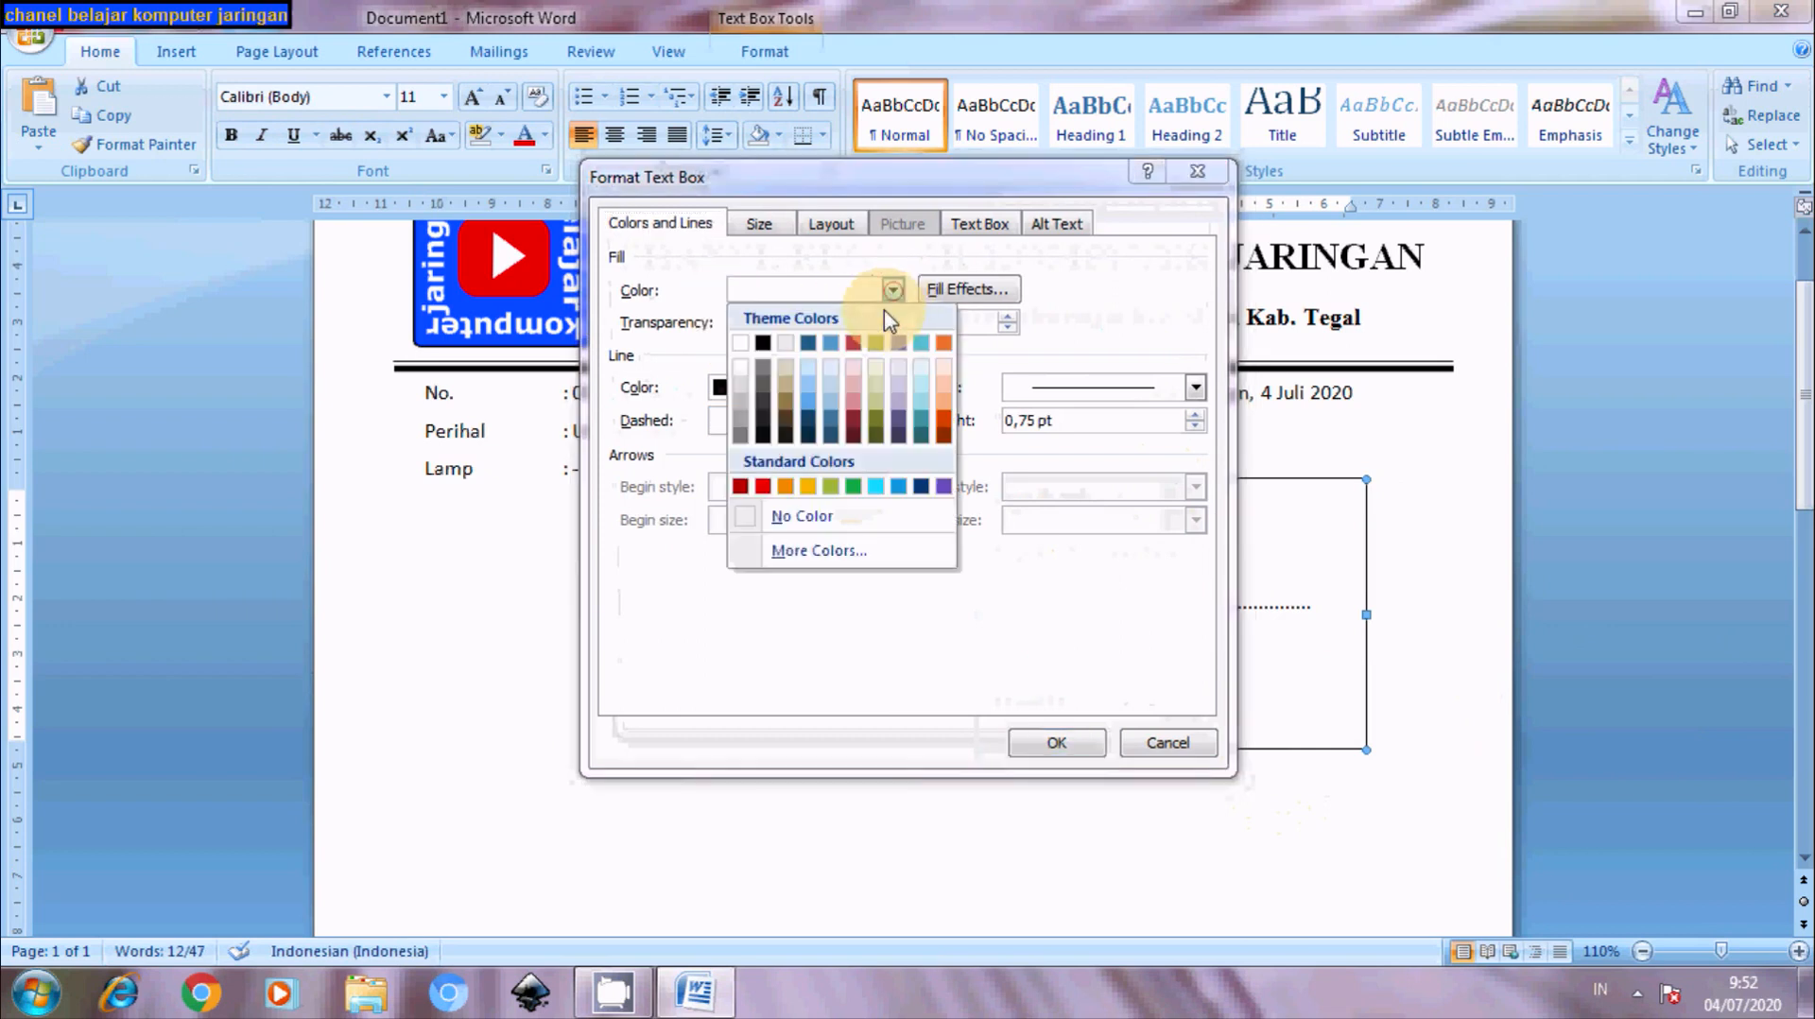
left_click(818, 516)
left_click(900, 387)
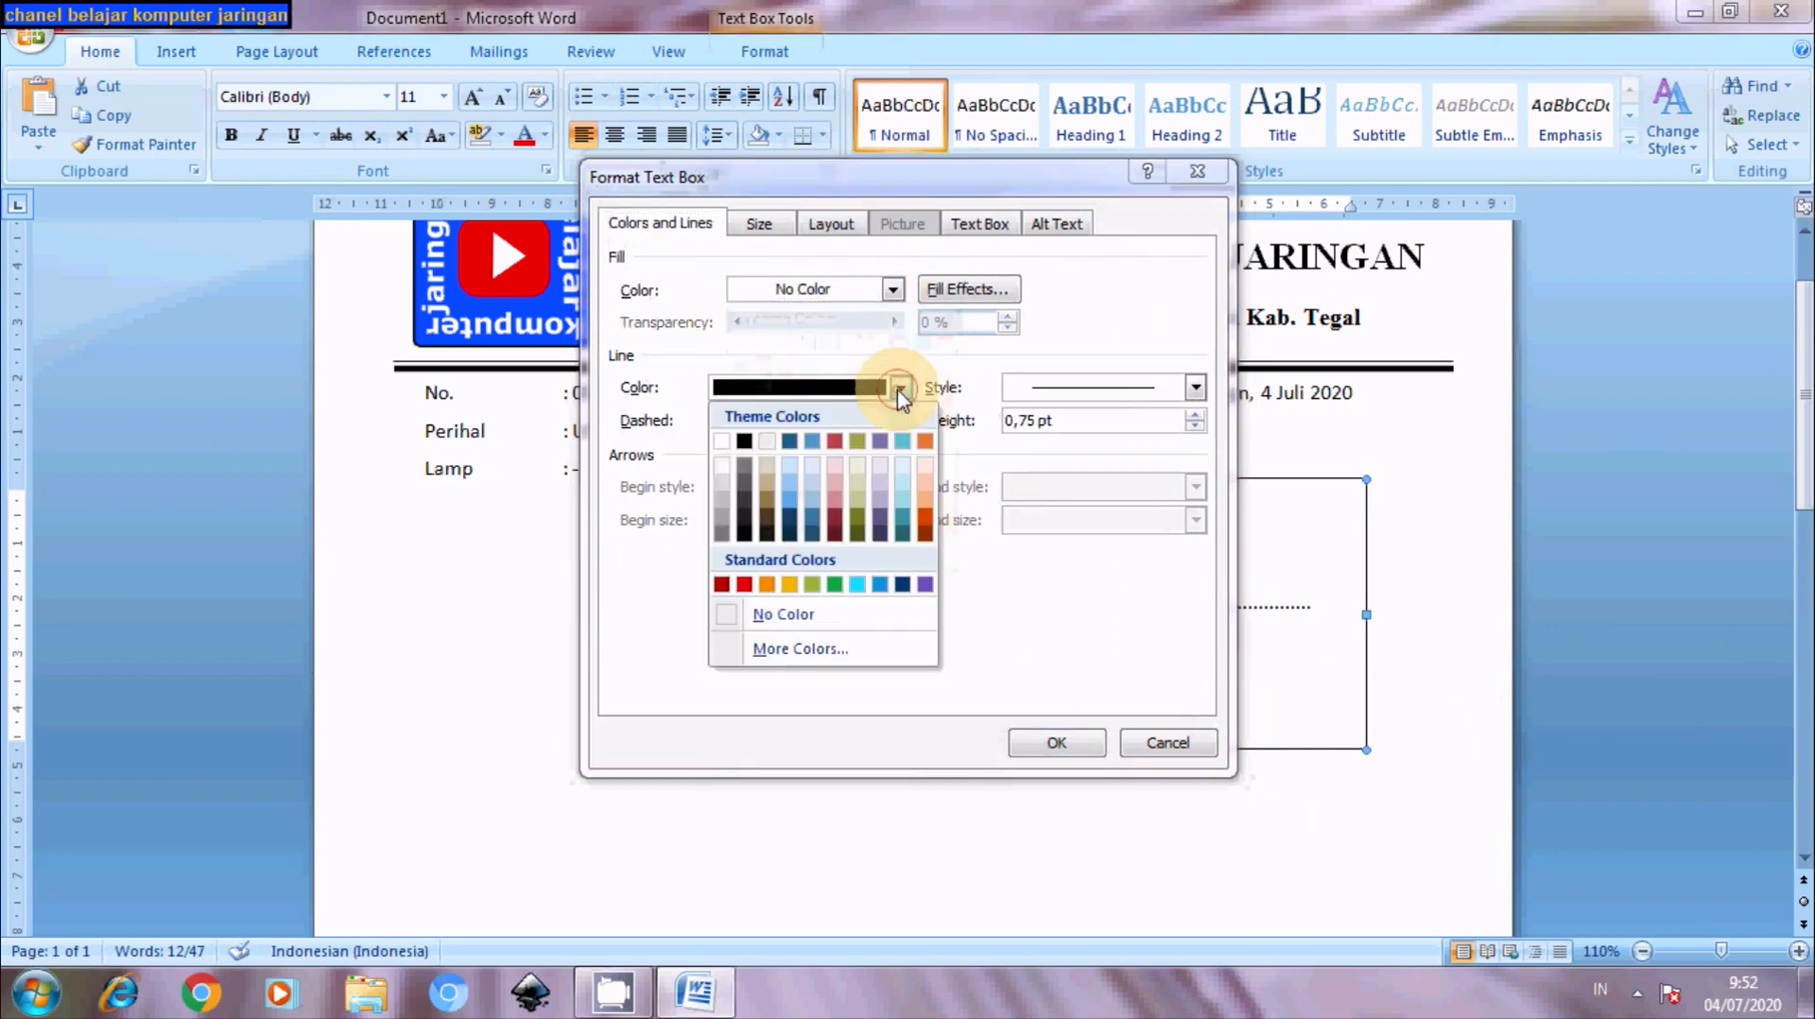
left_click(799, 614)
left_click(1074, 745)
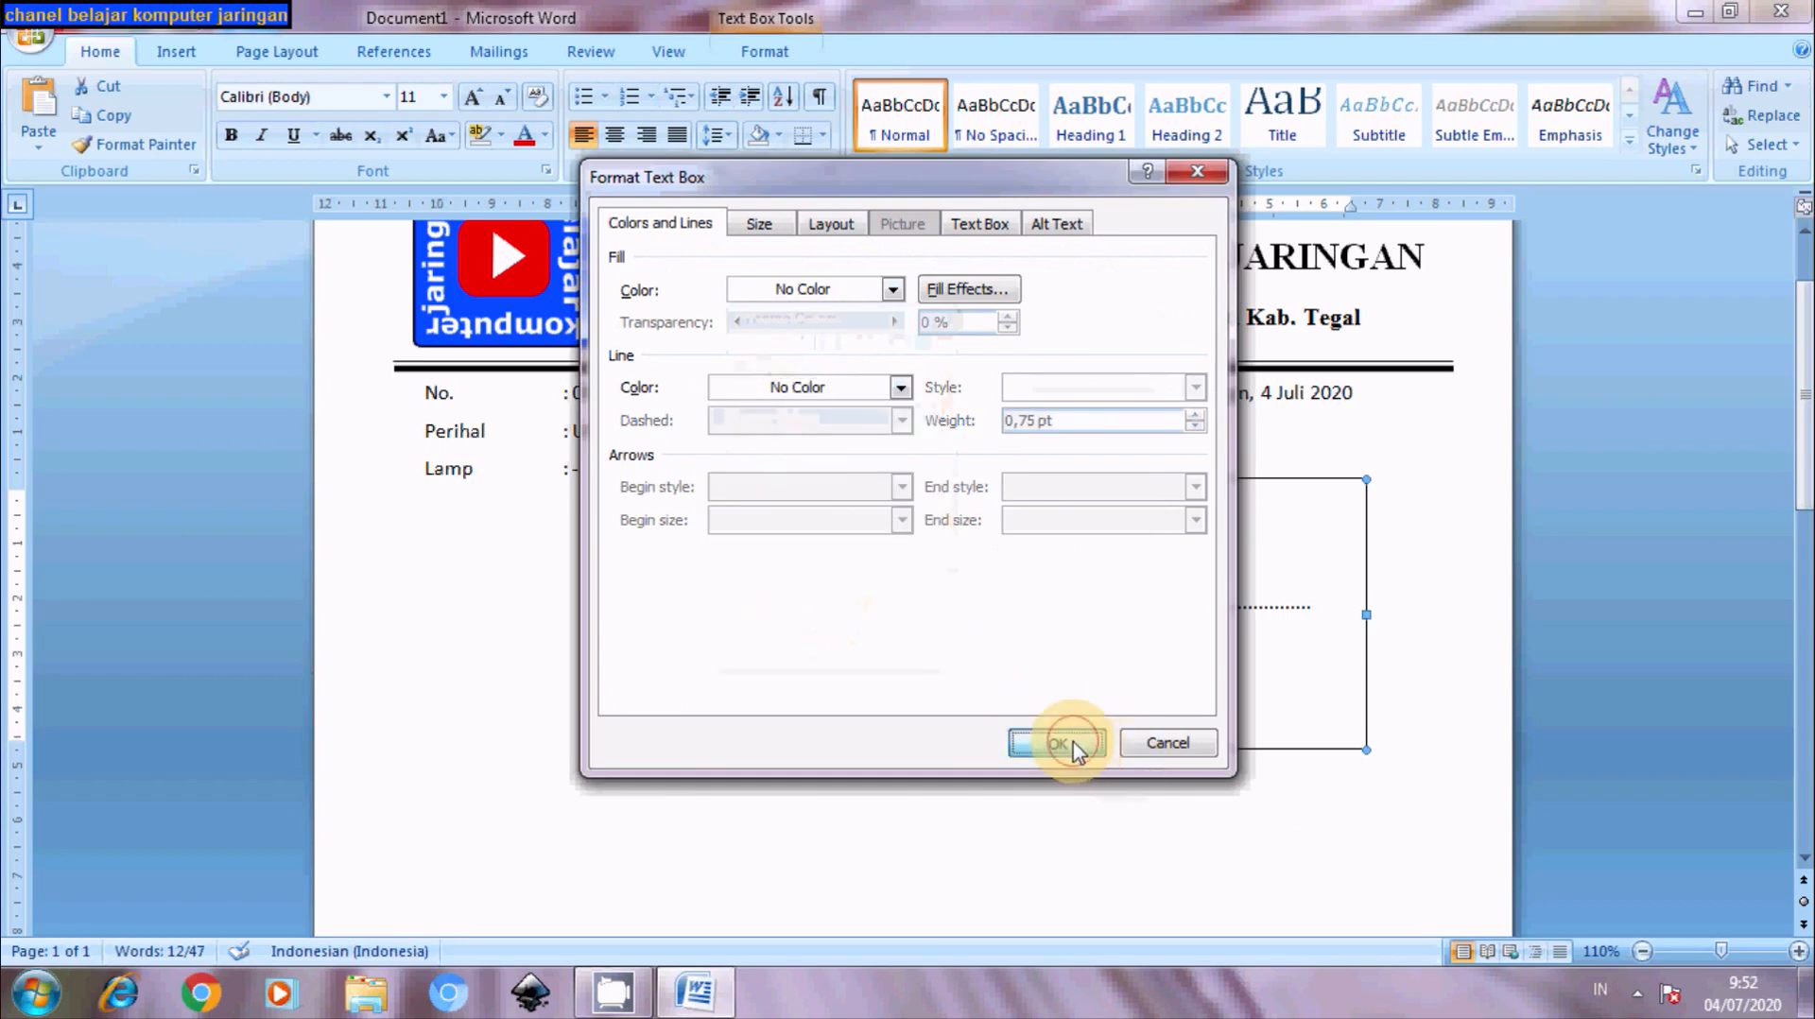
left_click(1437, 749)
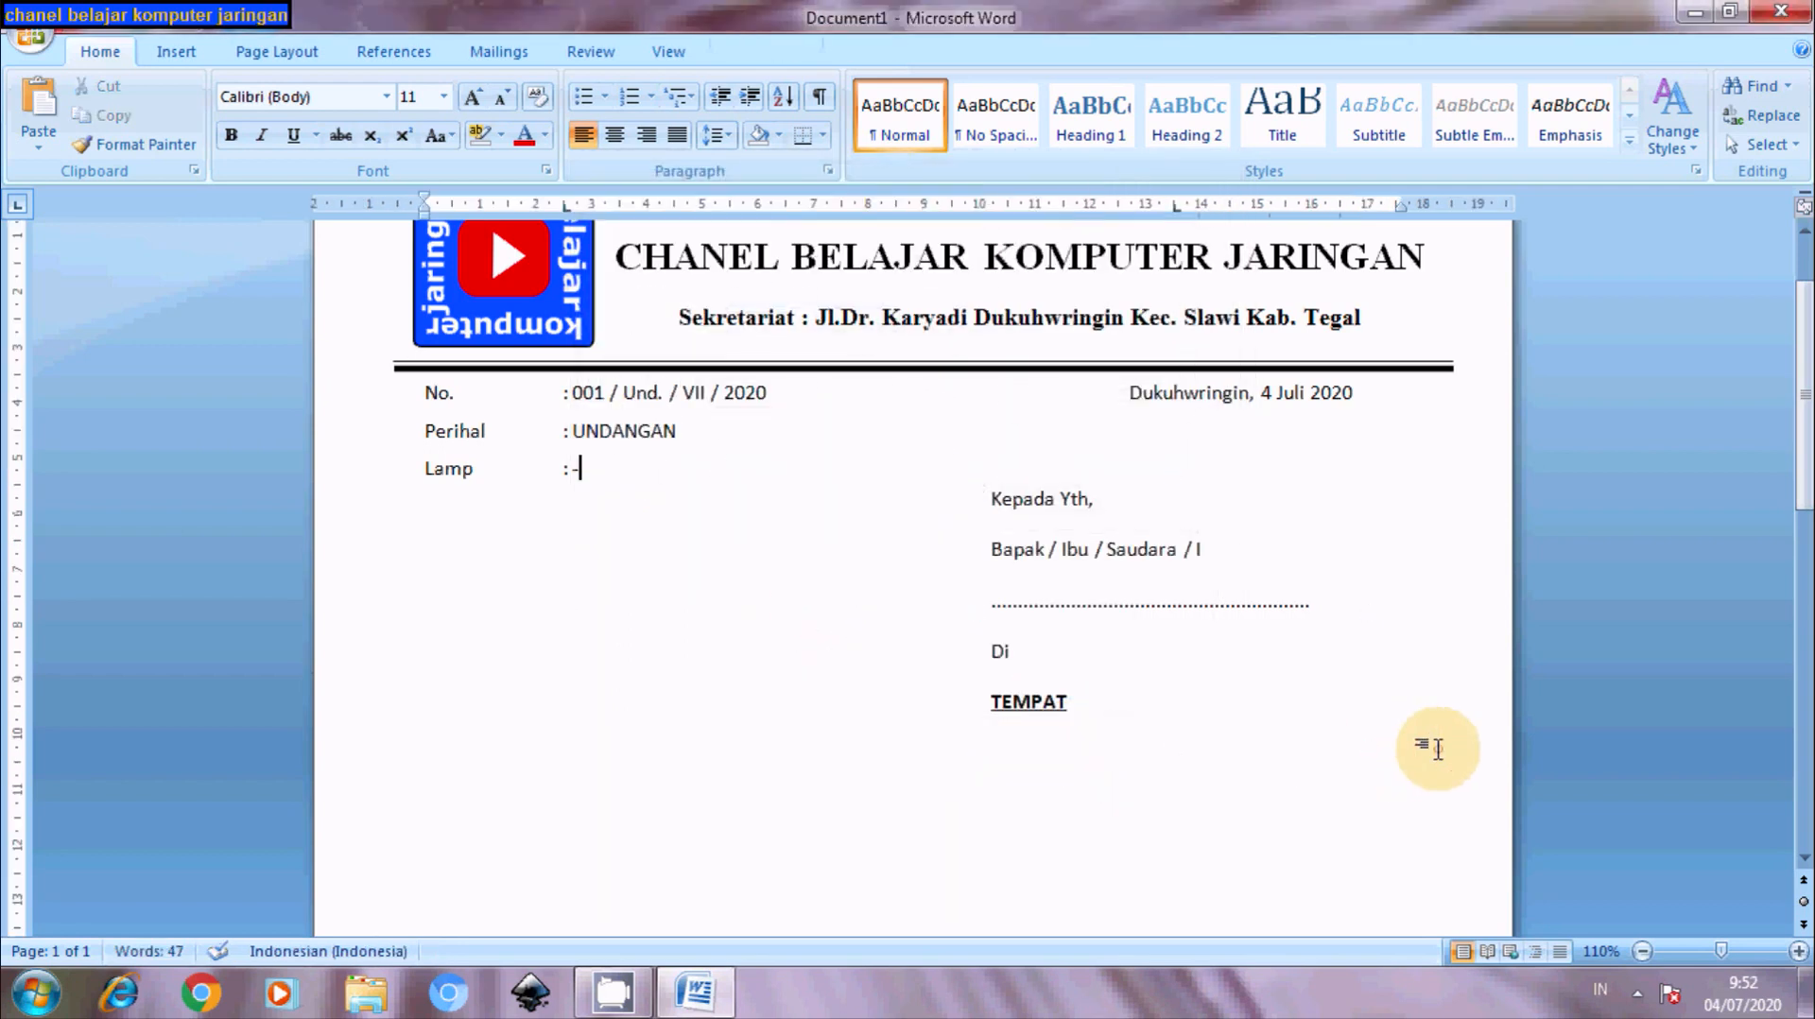
mouse_move(1810, 328)
left_mouse_down()
mouse_move(1810, 419)
mouse_move(1805, 326)
mouse_move(1801, 350)
left_mouse_up()
- Move the address box slightly right, then up closer to the date line
left_click(1023, 511)
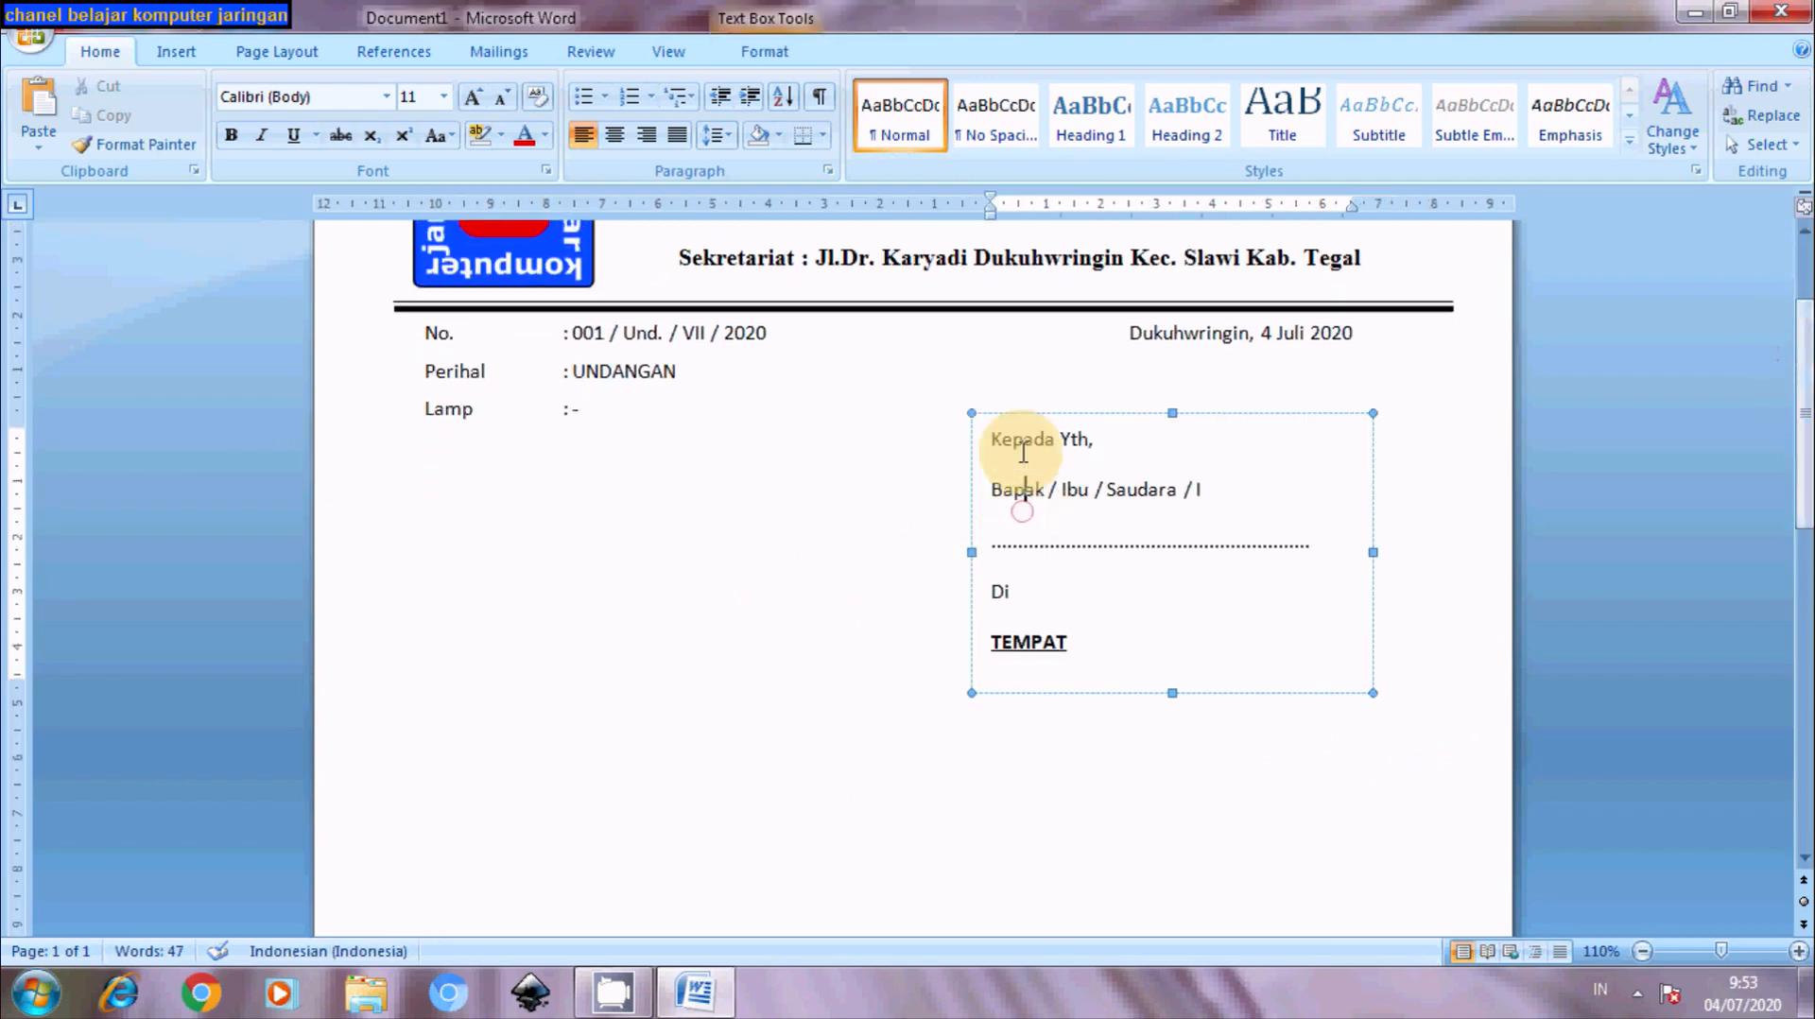
left_click_drag(1028, 412, 1067, 435)
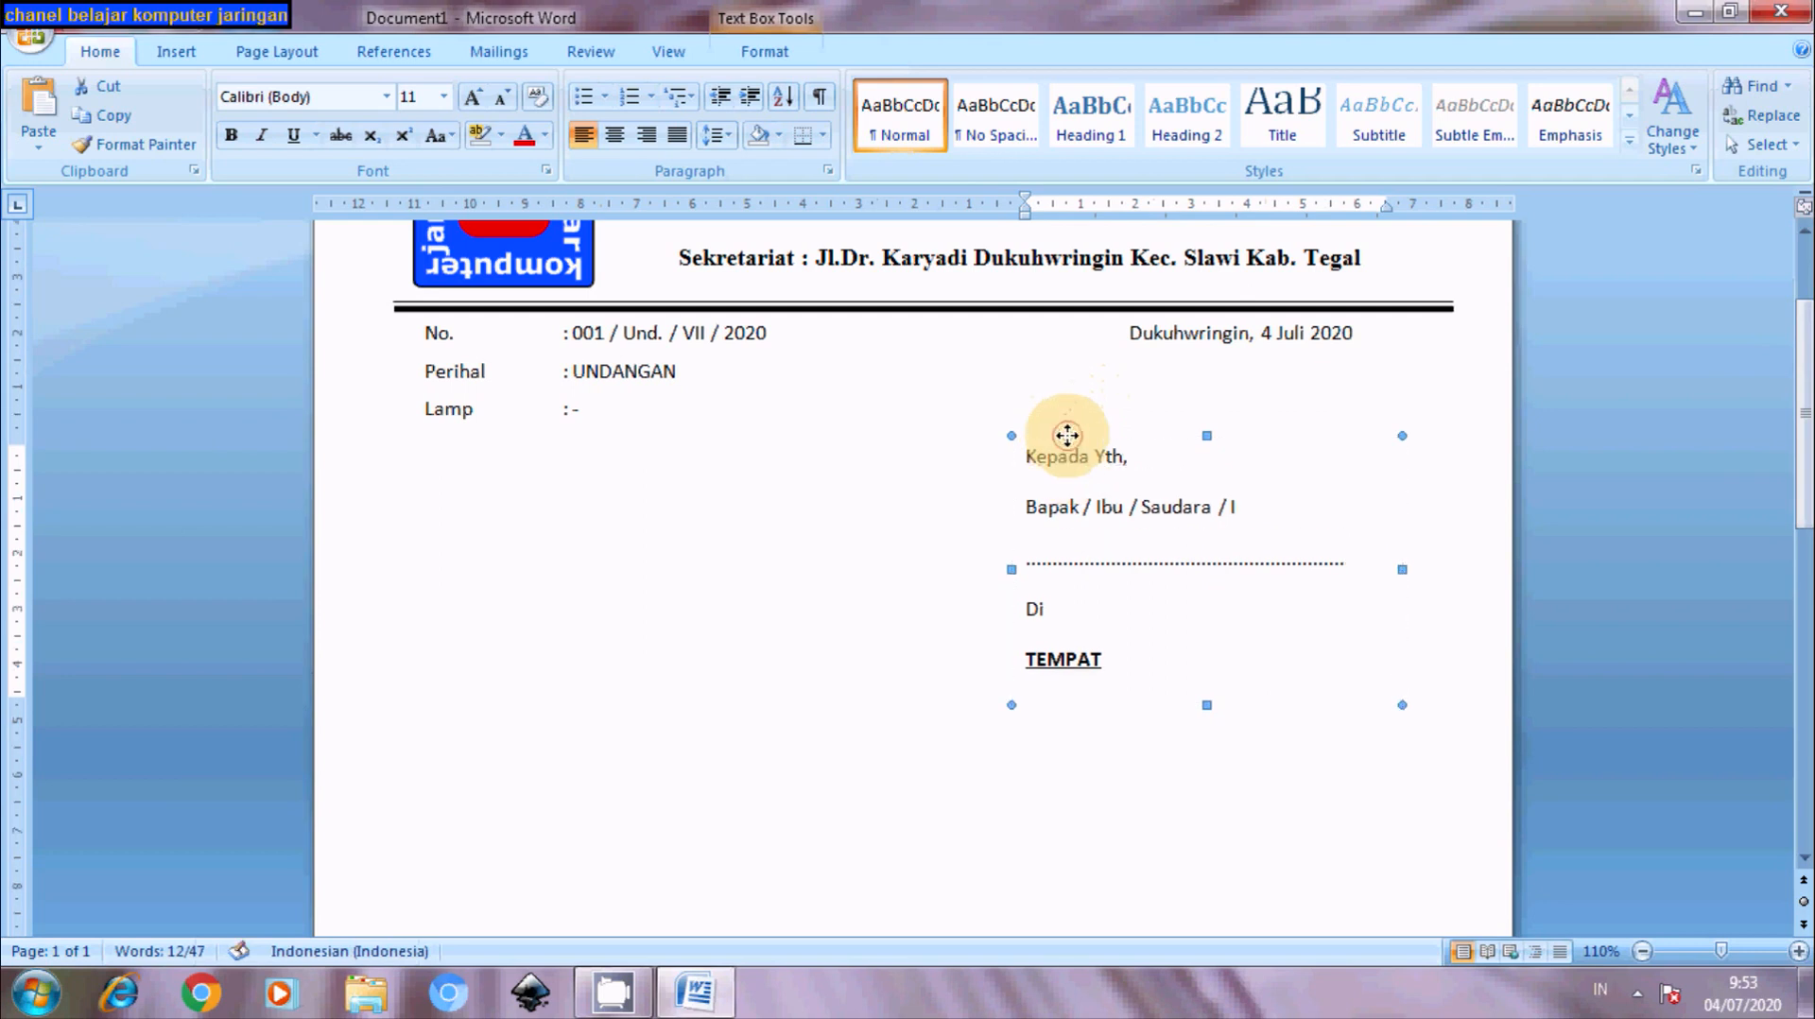
left_click(1464, 510)
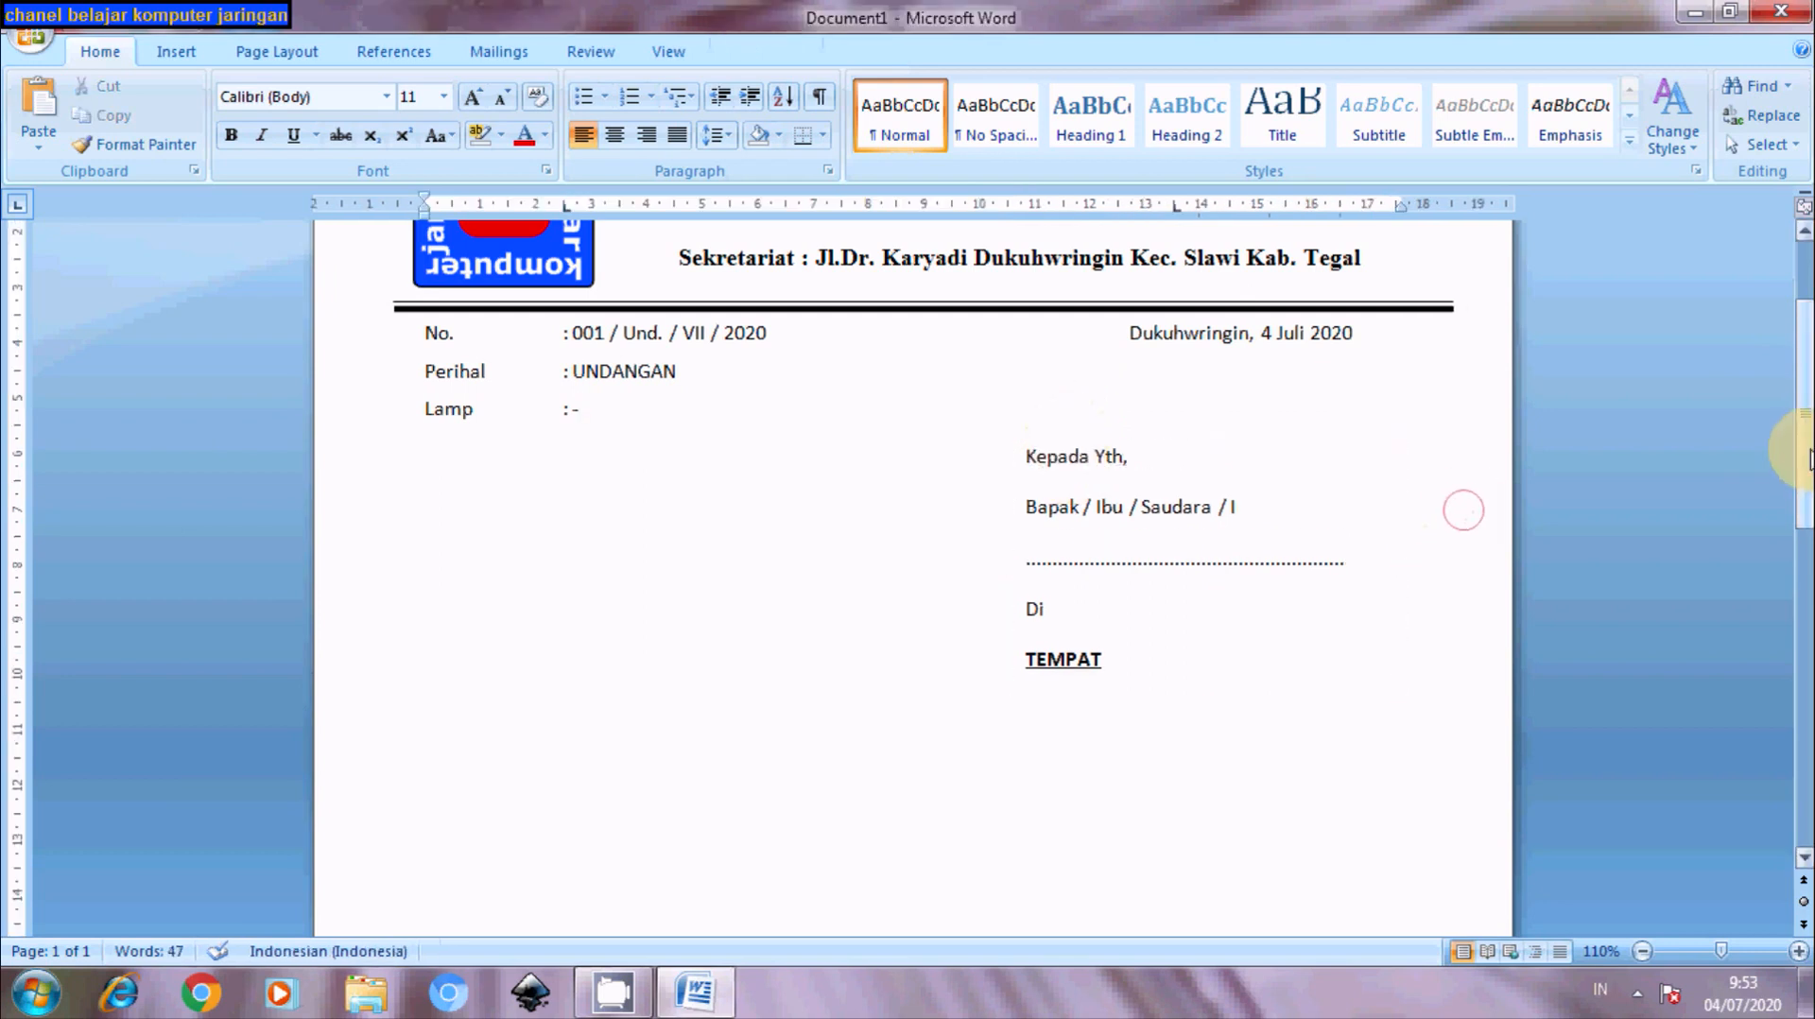
left_click_drag(1801, 439, 1800, 387)
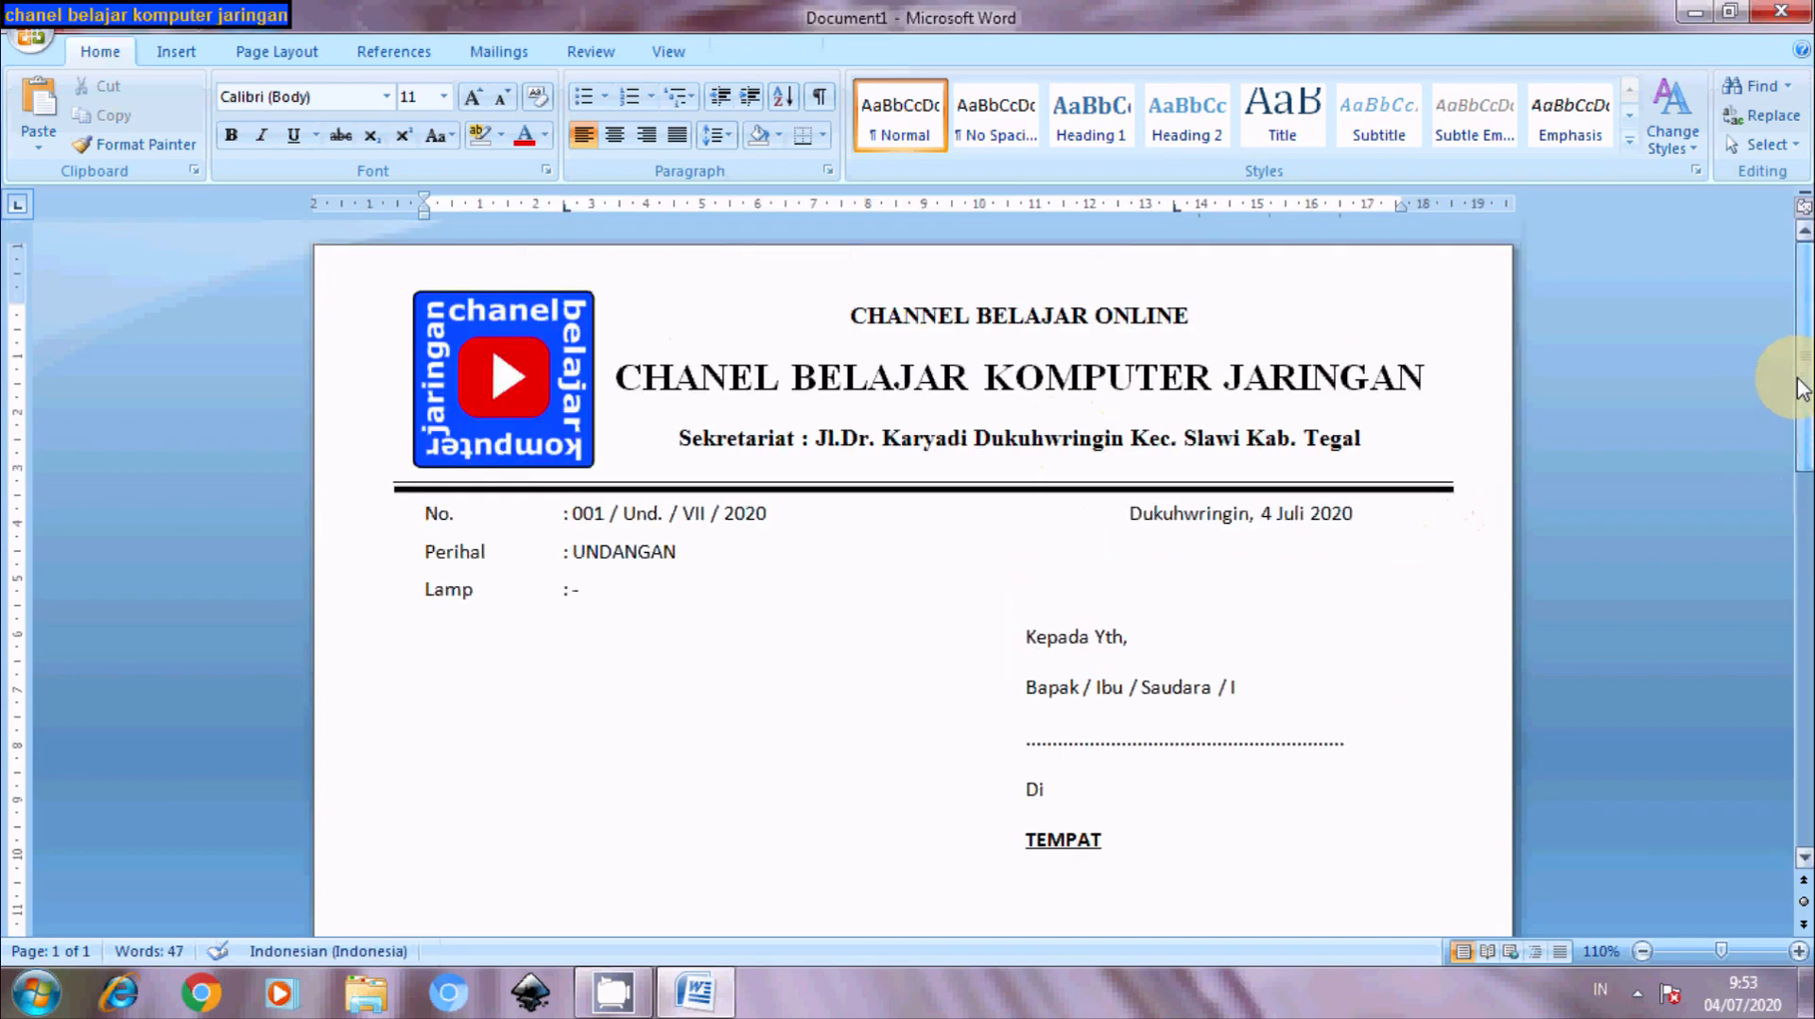
left_click(1079, 726)
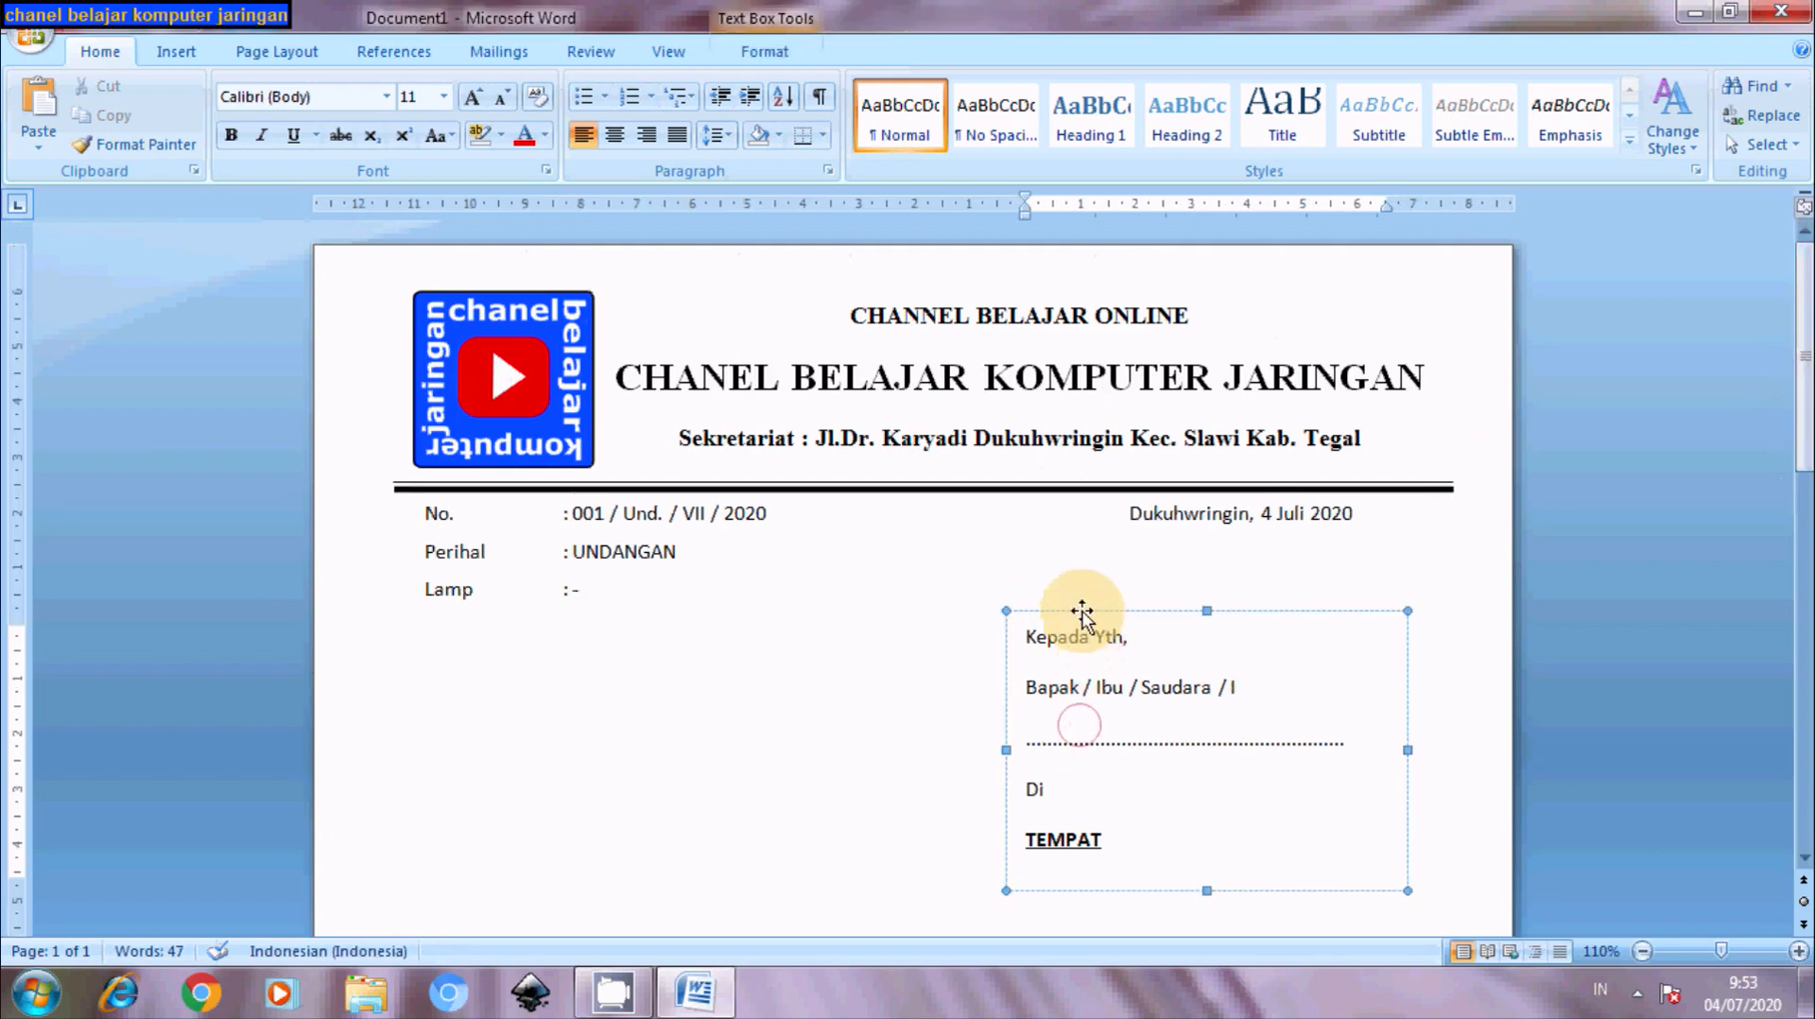
left_click_drag(1082, 612, 1086, 582)
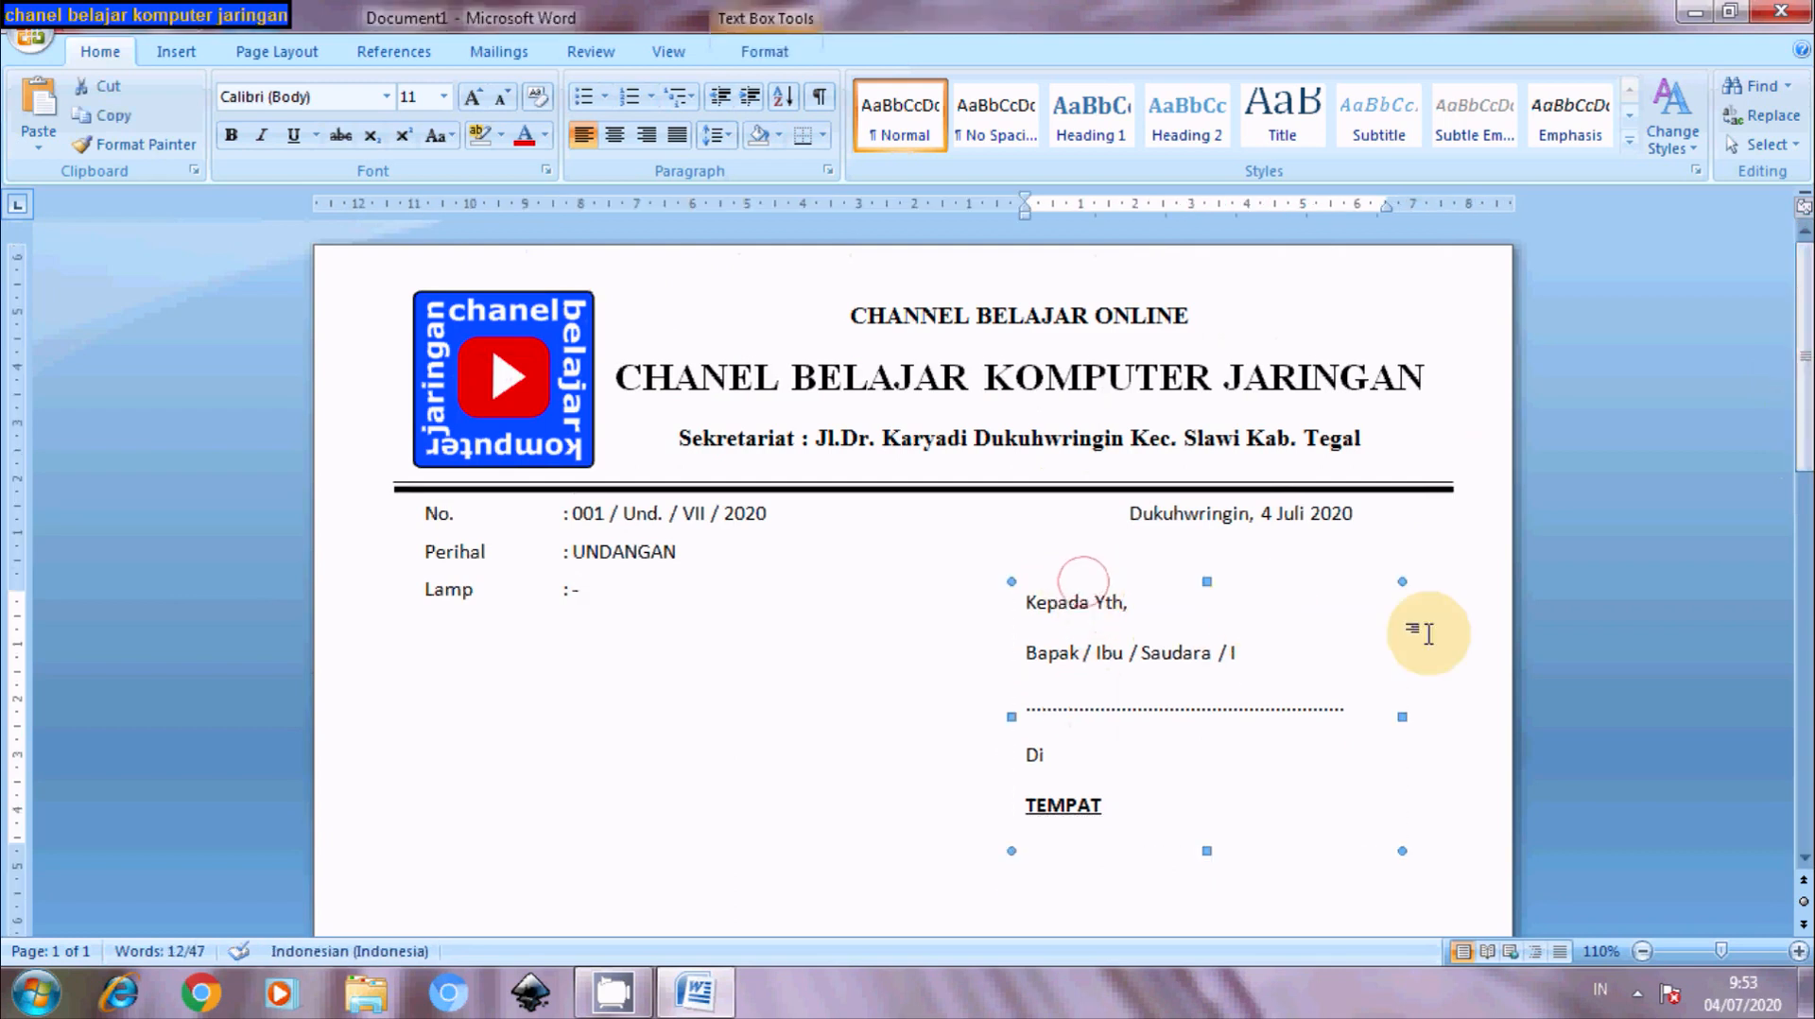
left_click(1663, 602)
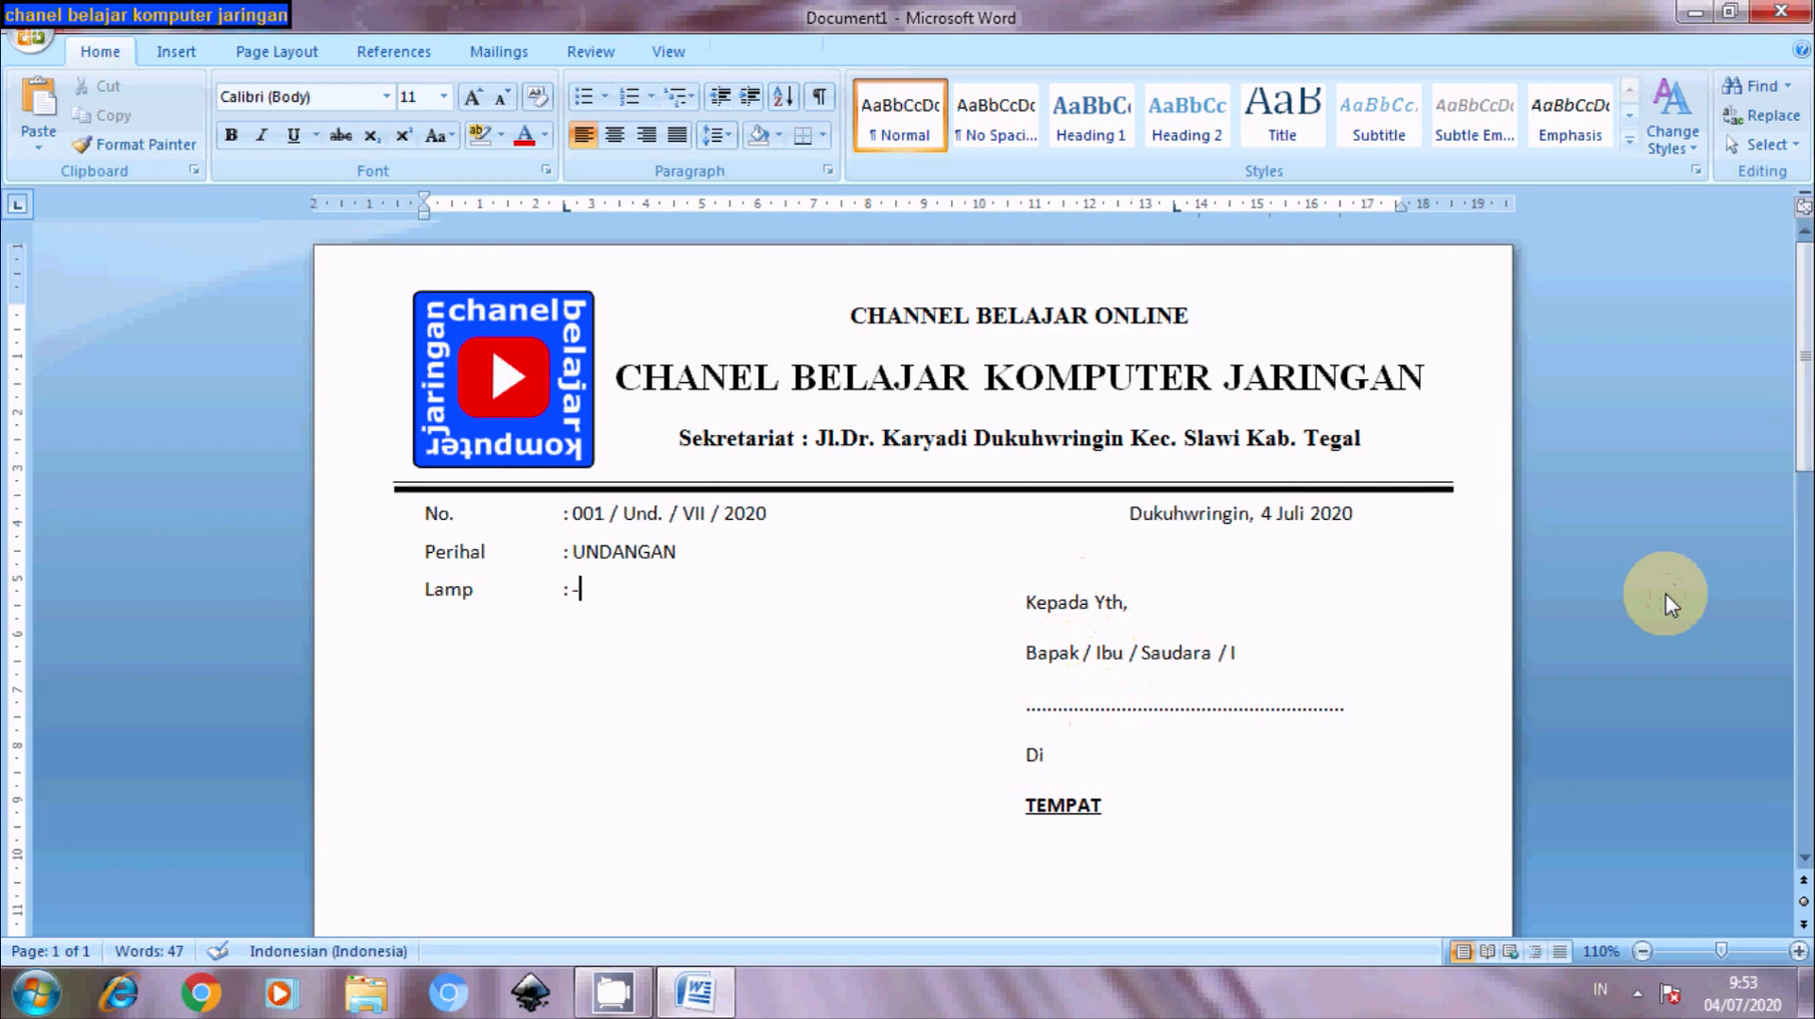
left_click_drag(1802, 407, 1799, 480)
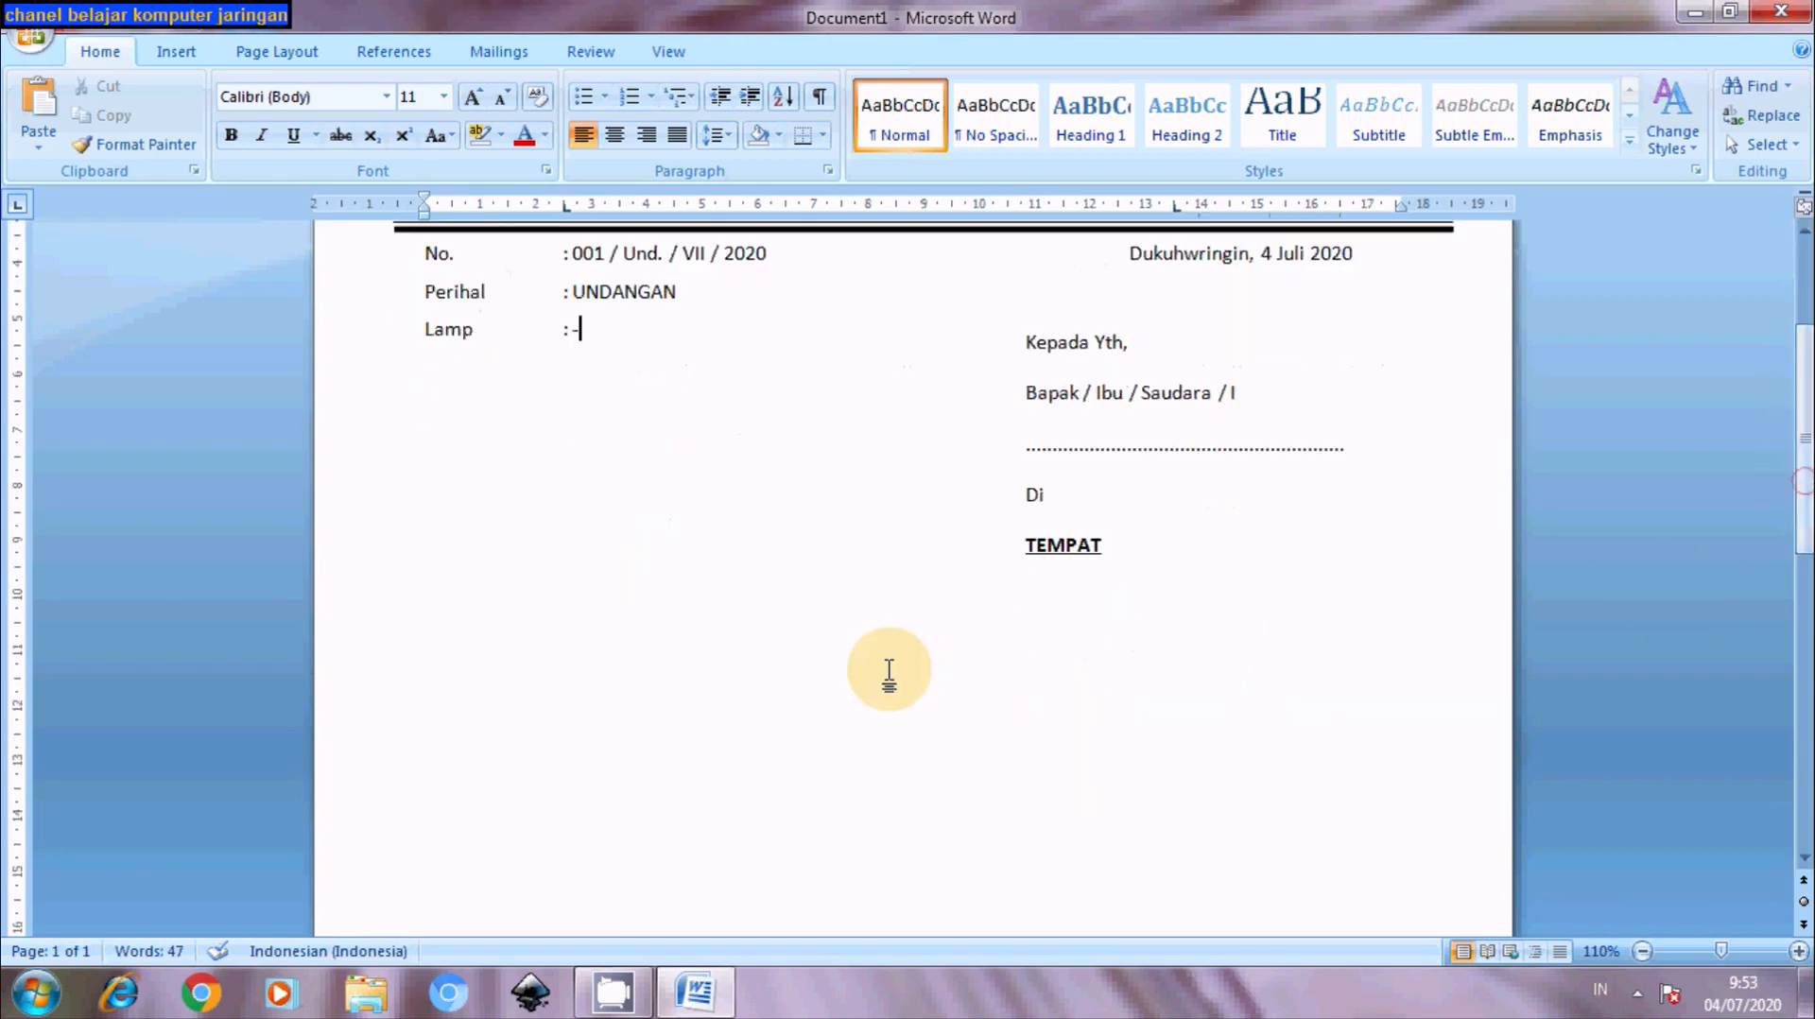
left_click(430, 626)
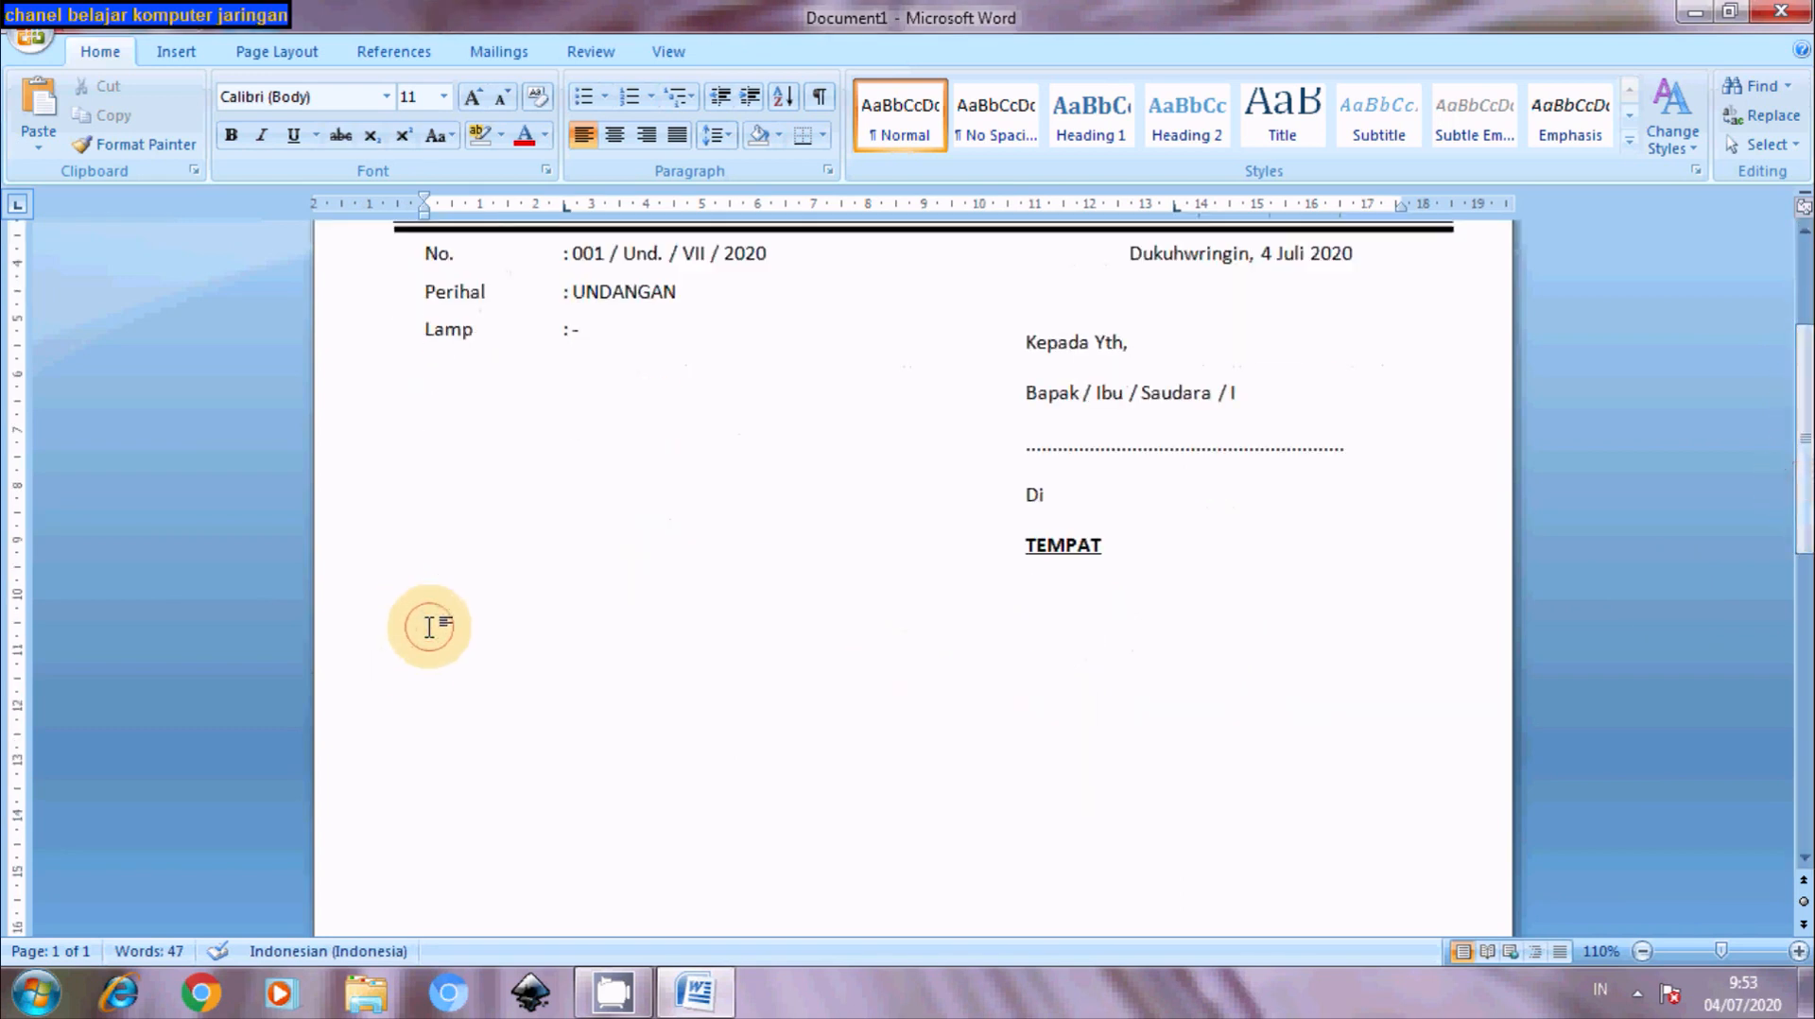
- Type the greeting 'Assalamu'alaikum Wr. Wb.' and 'Salam Hormat,' below the address block
double_click(437, 629)
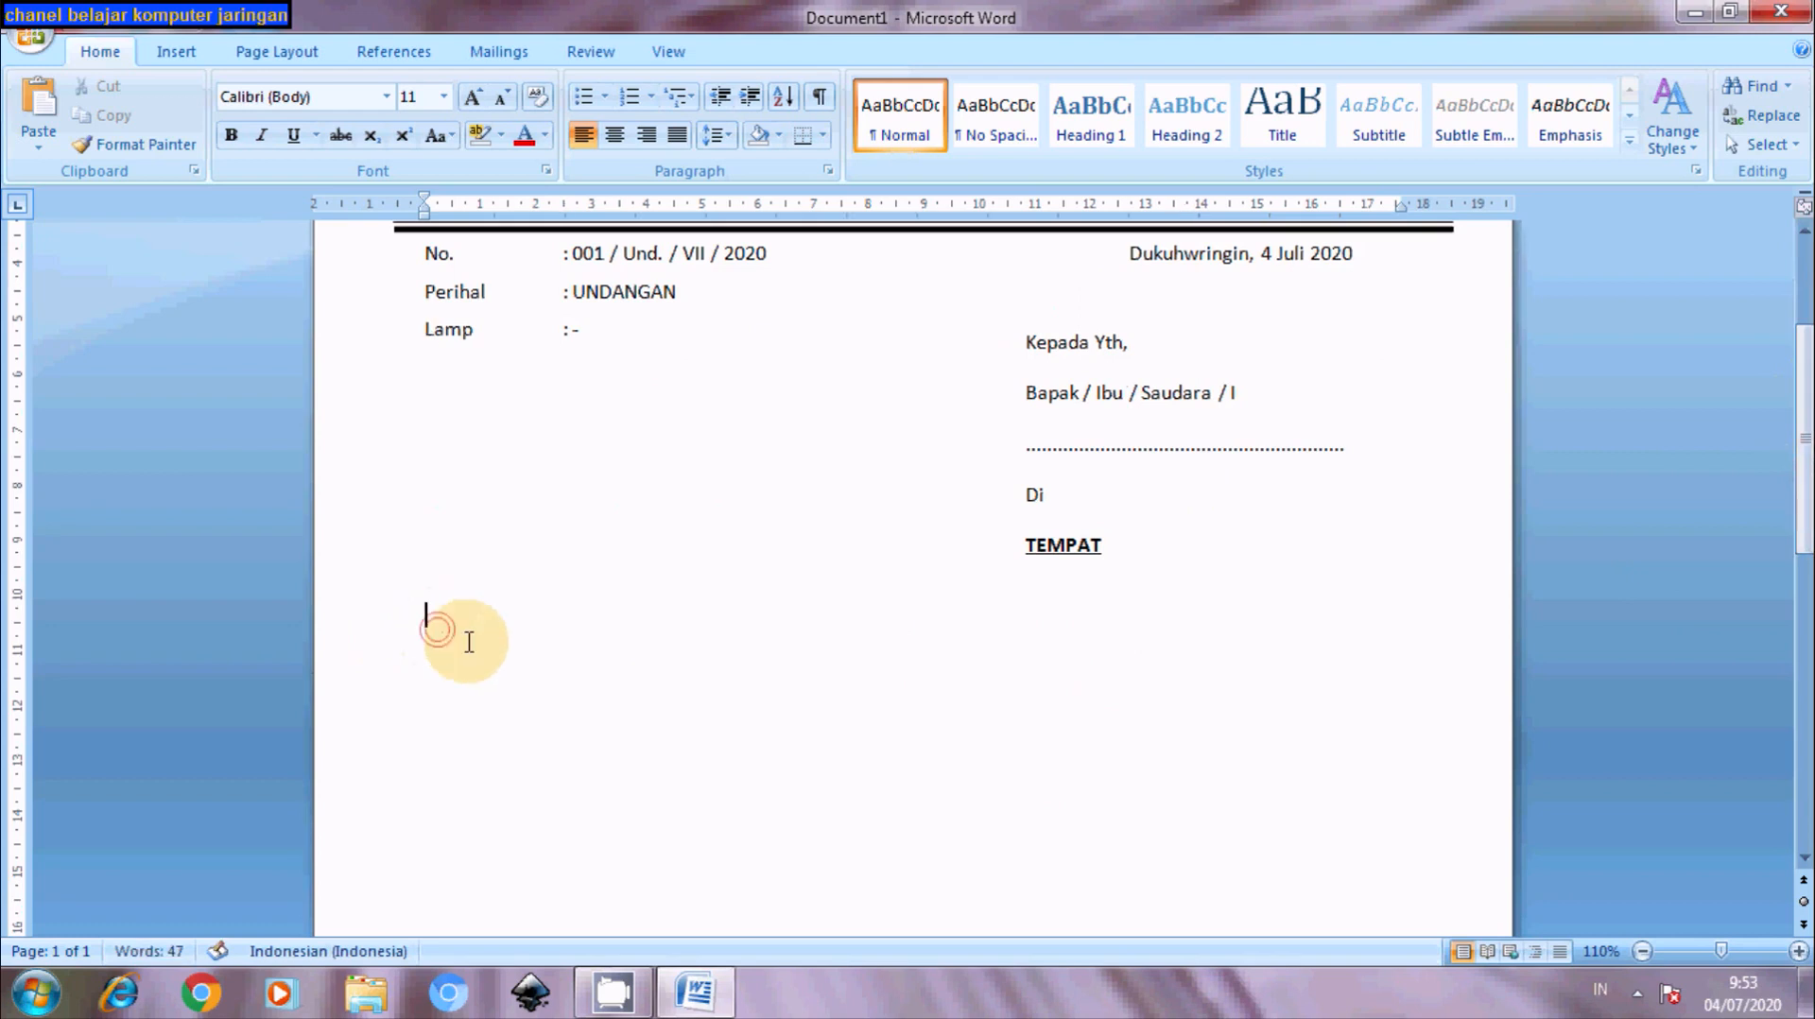
type("As")
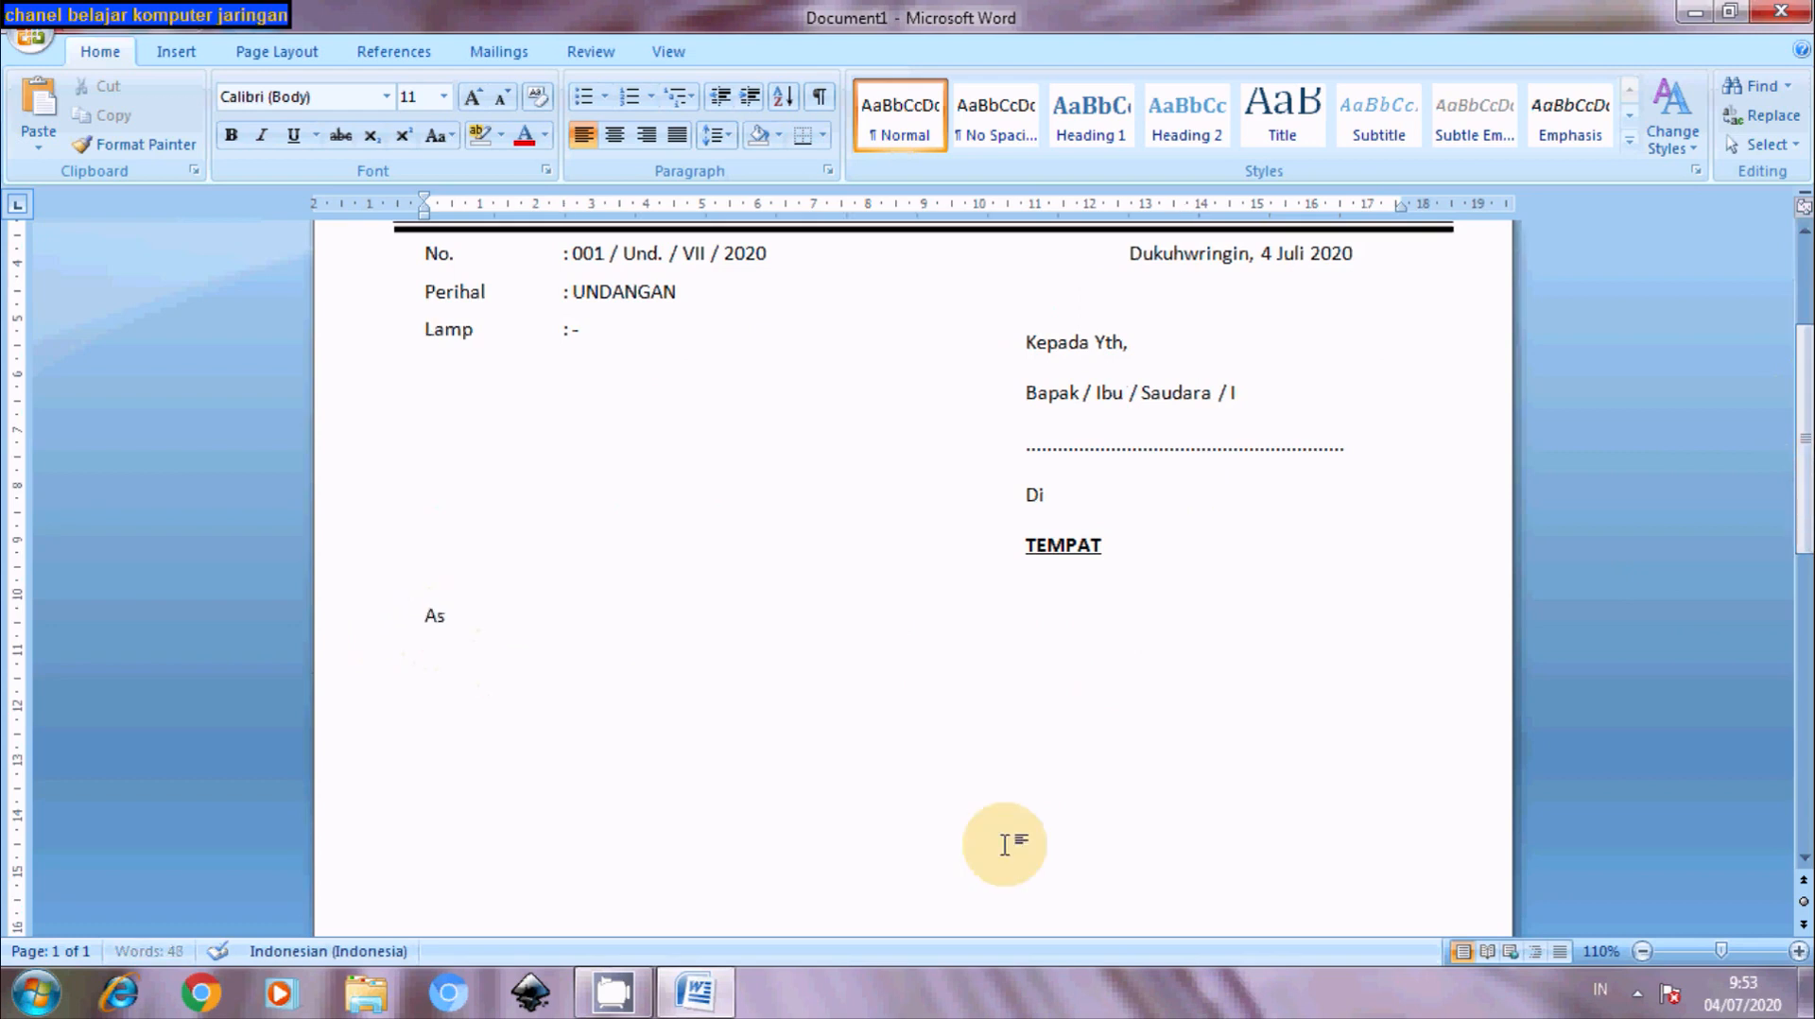
type("sal")
type("amu'")
type("al")
type("aikum ")
type("w")
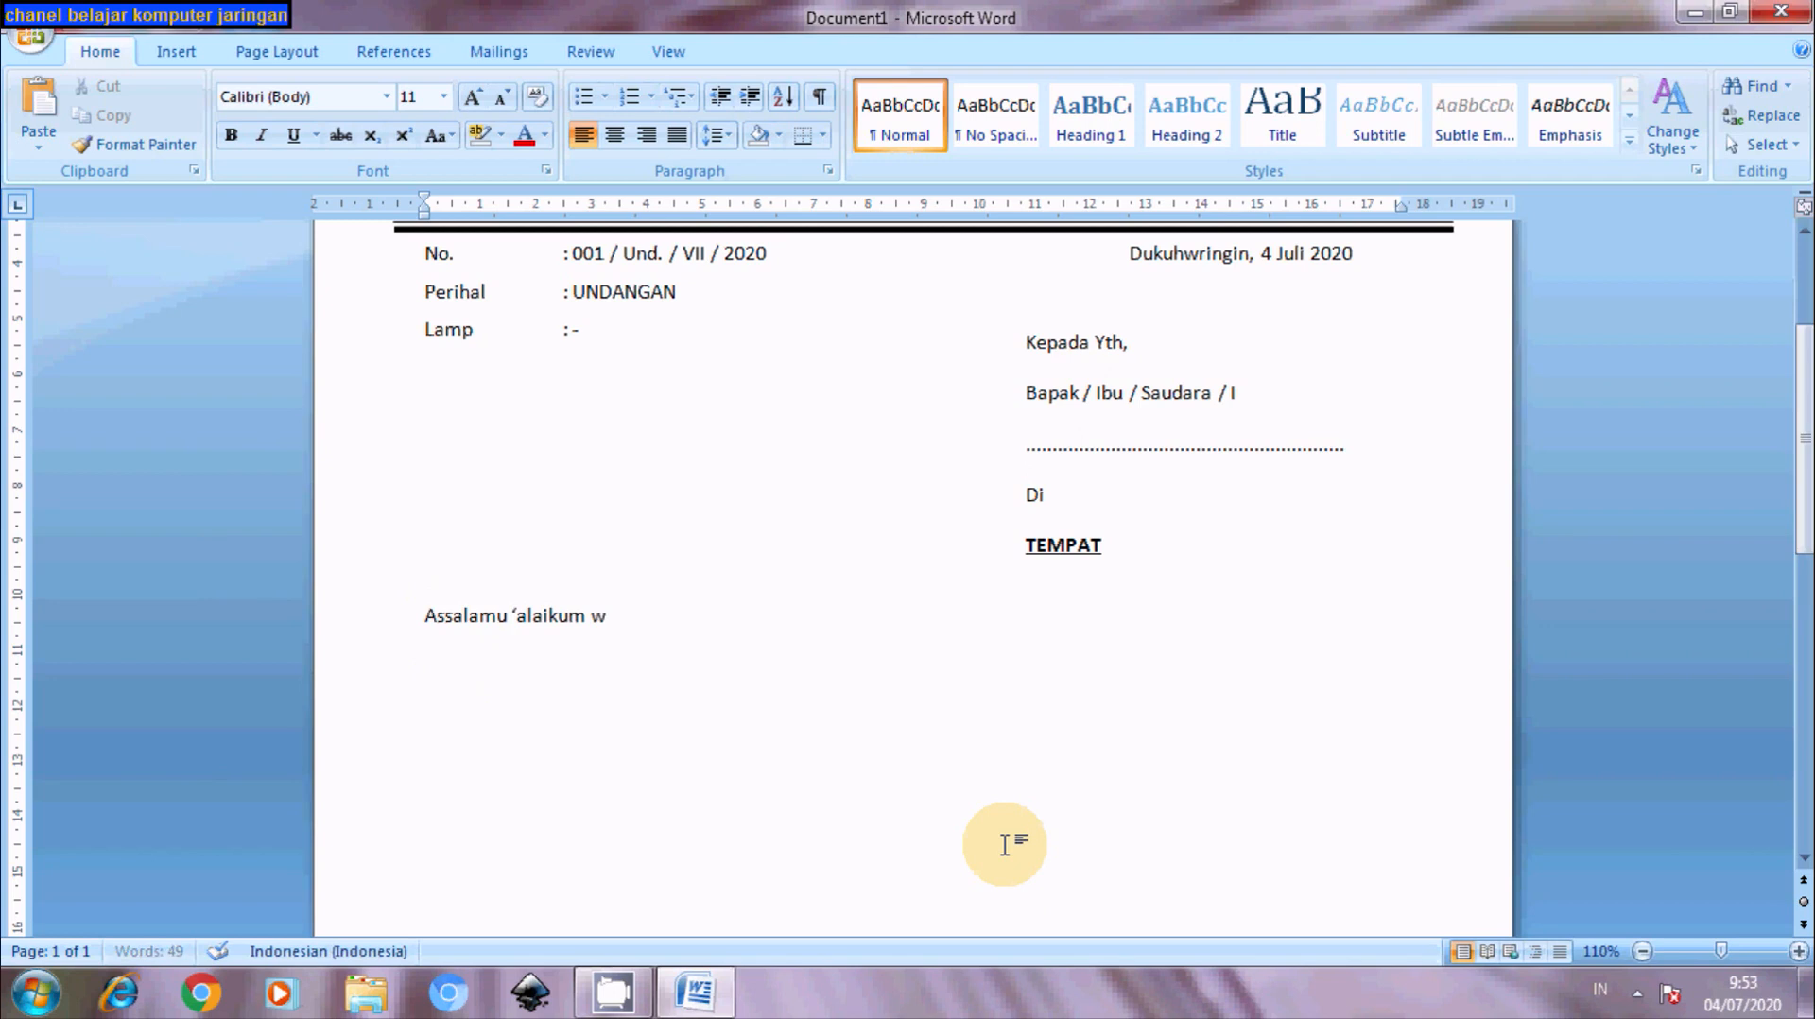
key("BackSpace")
type("Wr. Wb. ")
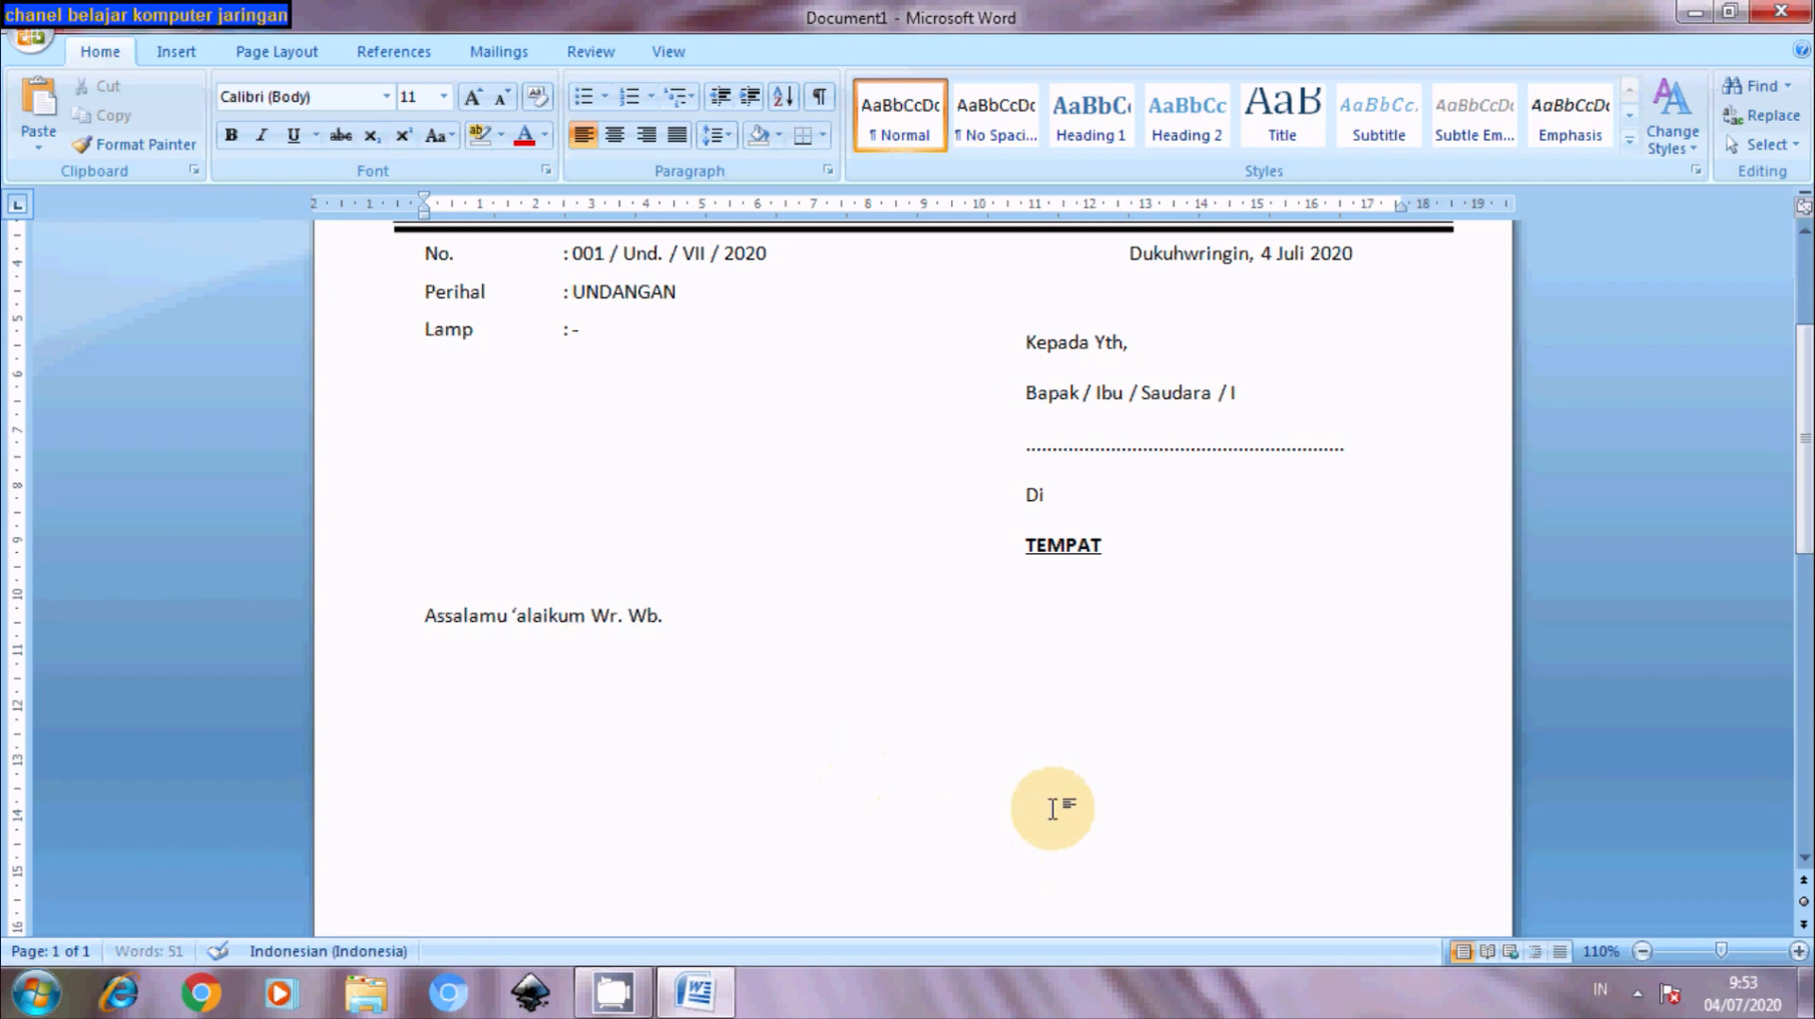
type("Salam Hormat")
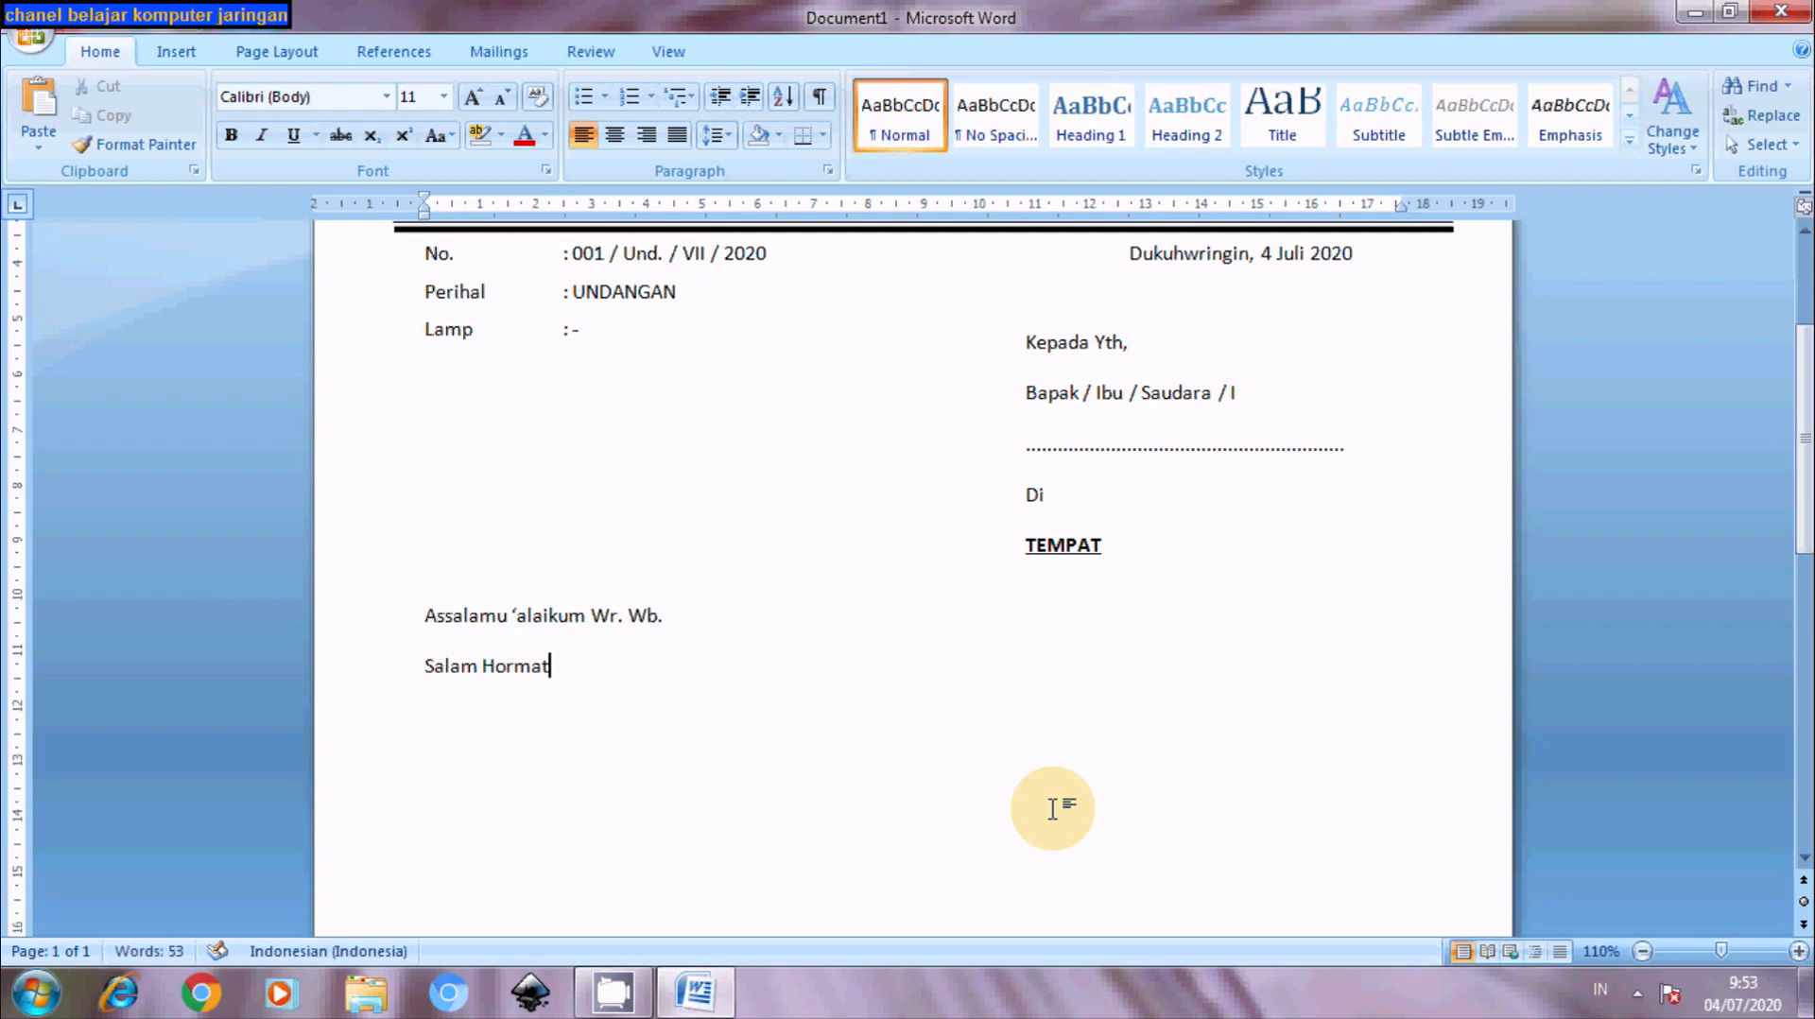
type(",")
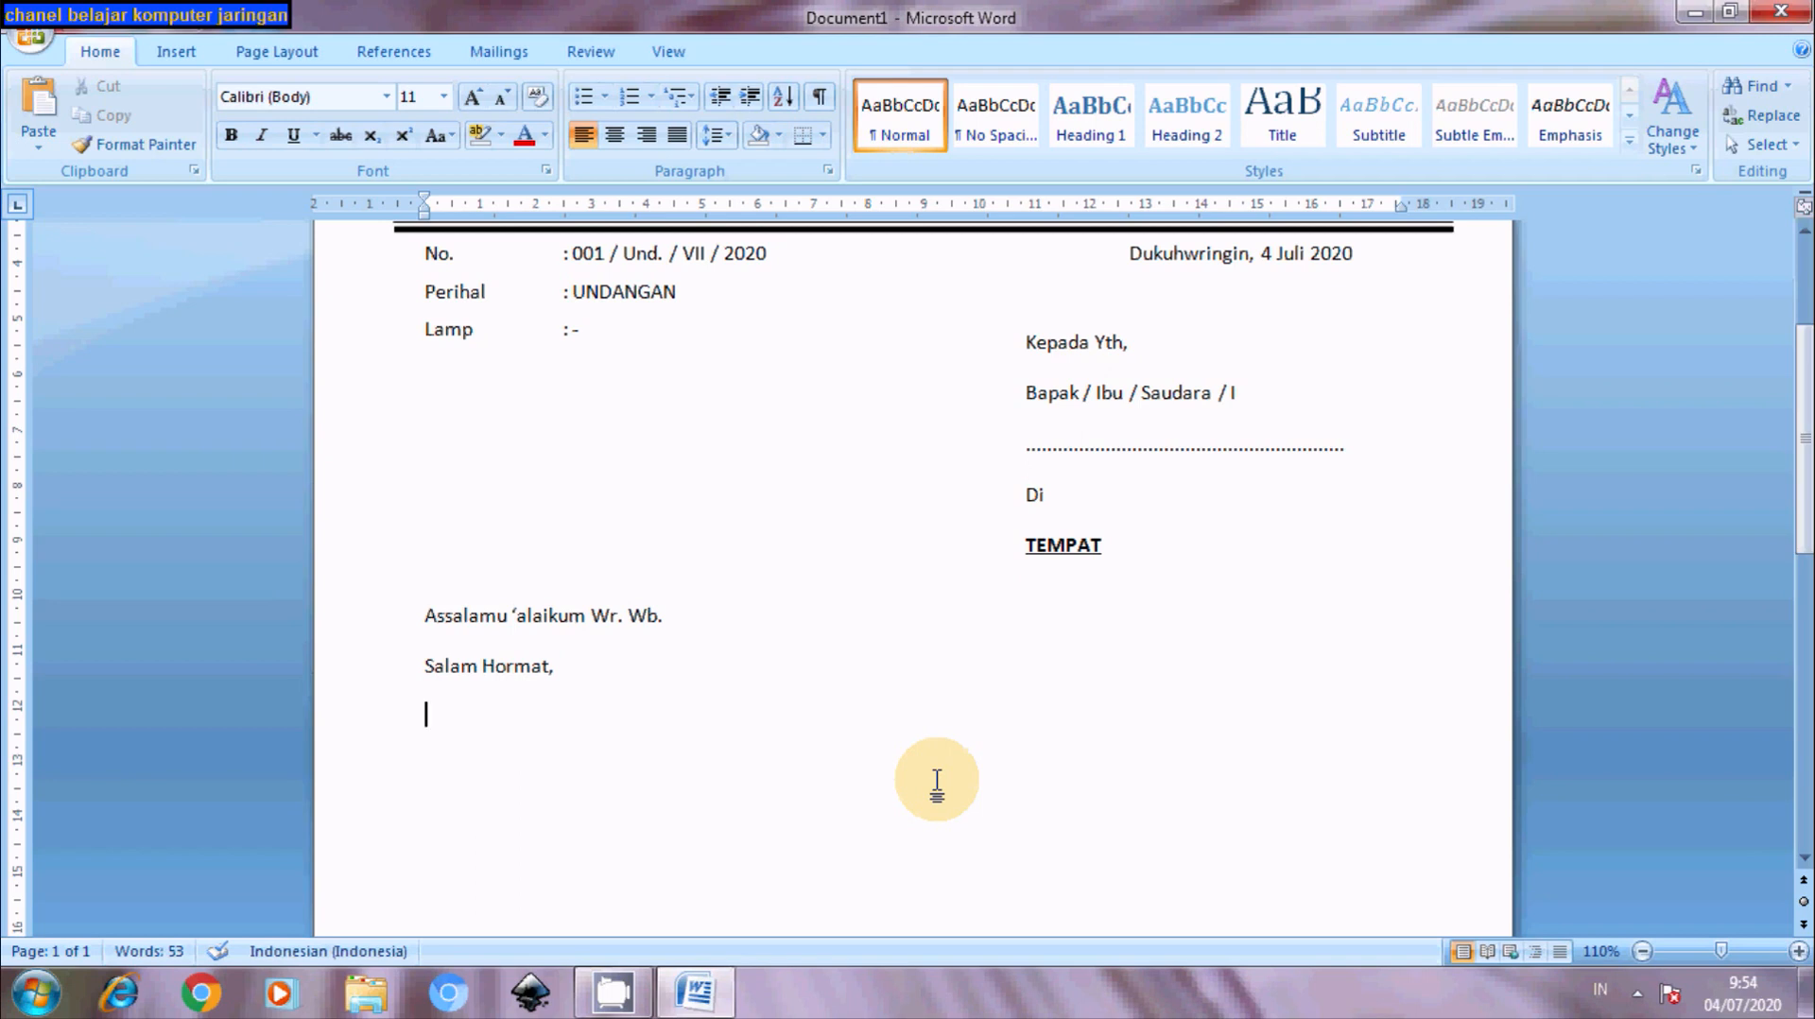
- Add the line 'Mengharap kehadiran Bapak / Ibu / Saudara / I Pada :'
type("Mengha")
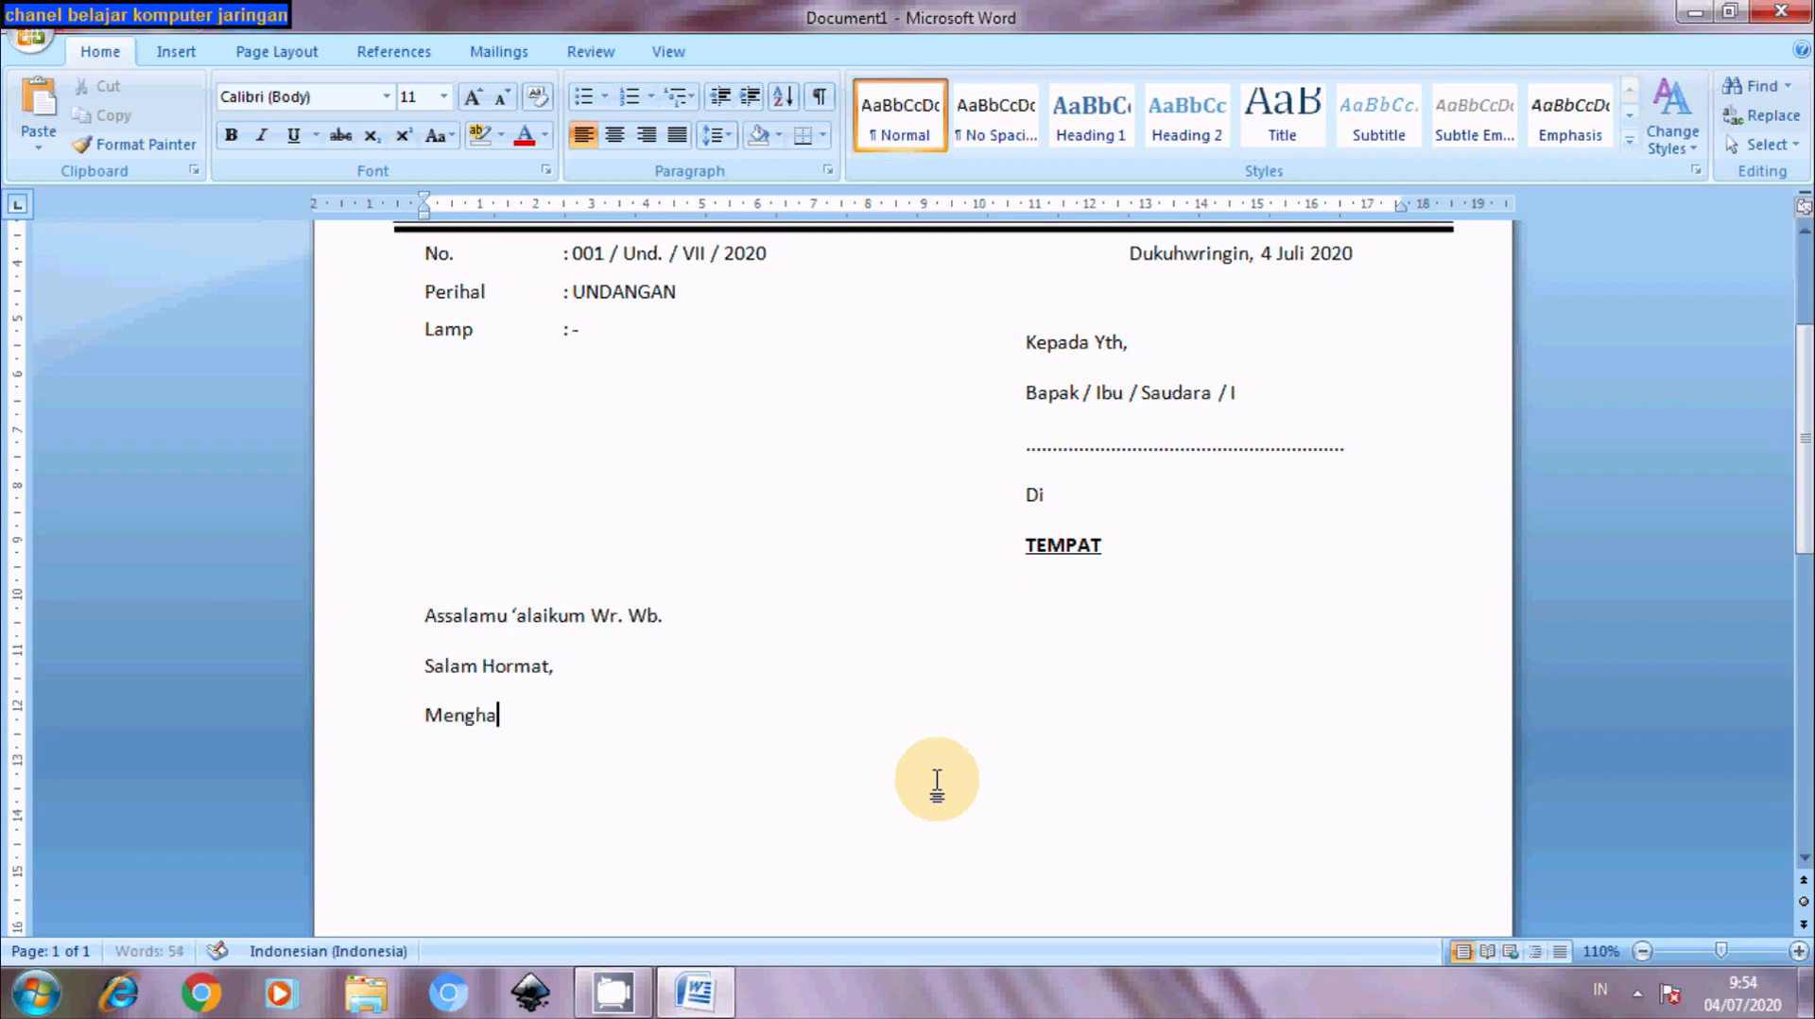
type("rap kehadiram")
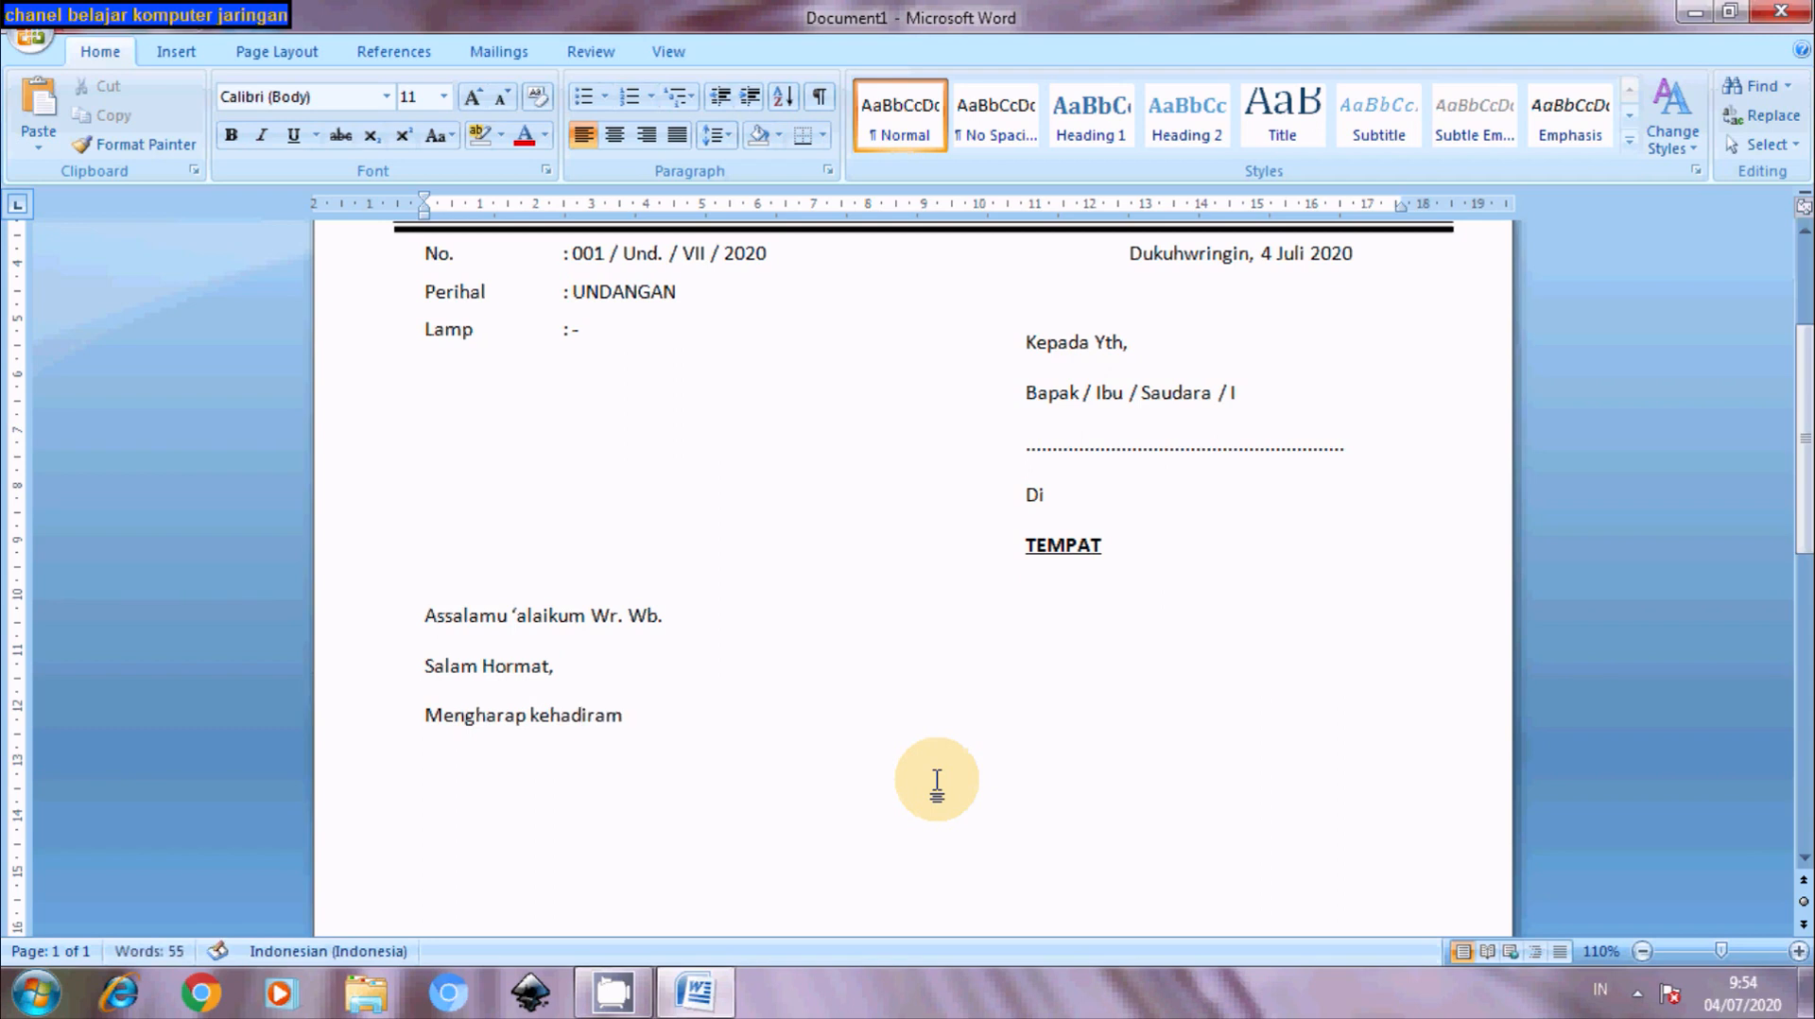
key("BackSpace")
type("n Bapak / Ibu / Saudara")
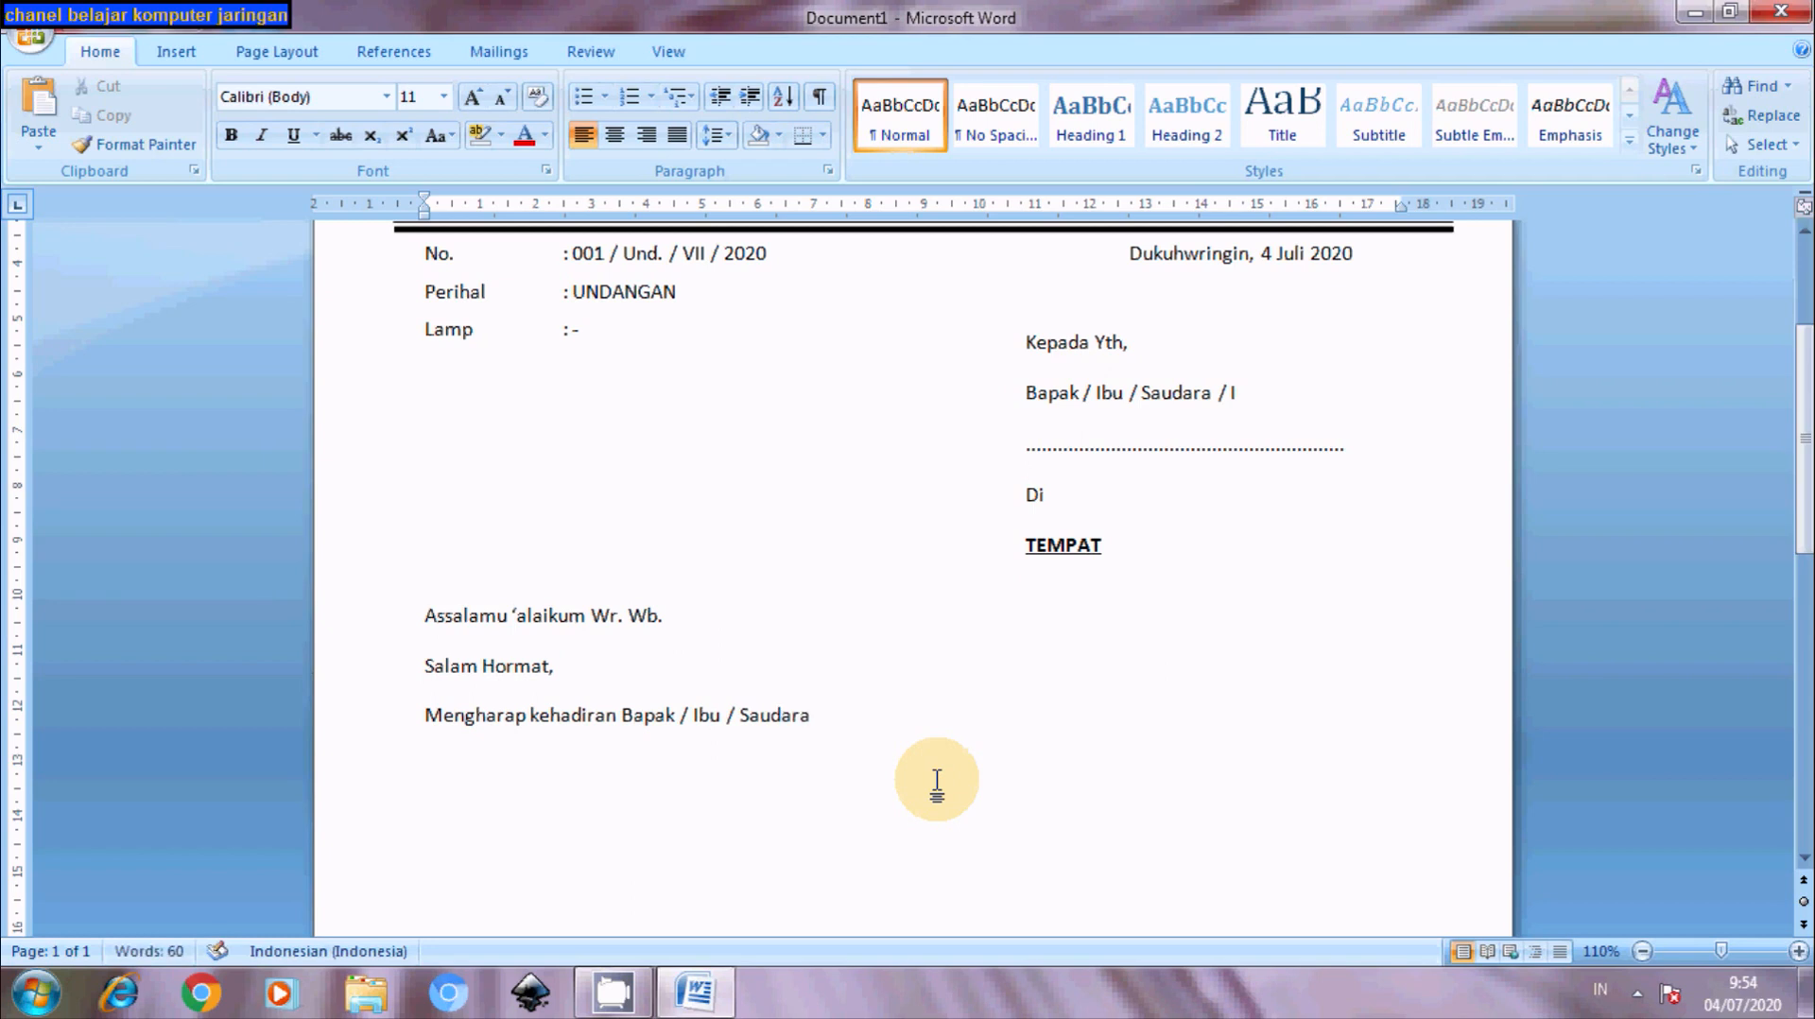
type(" / I Pada :")
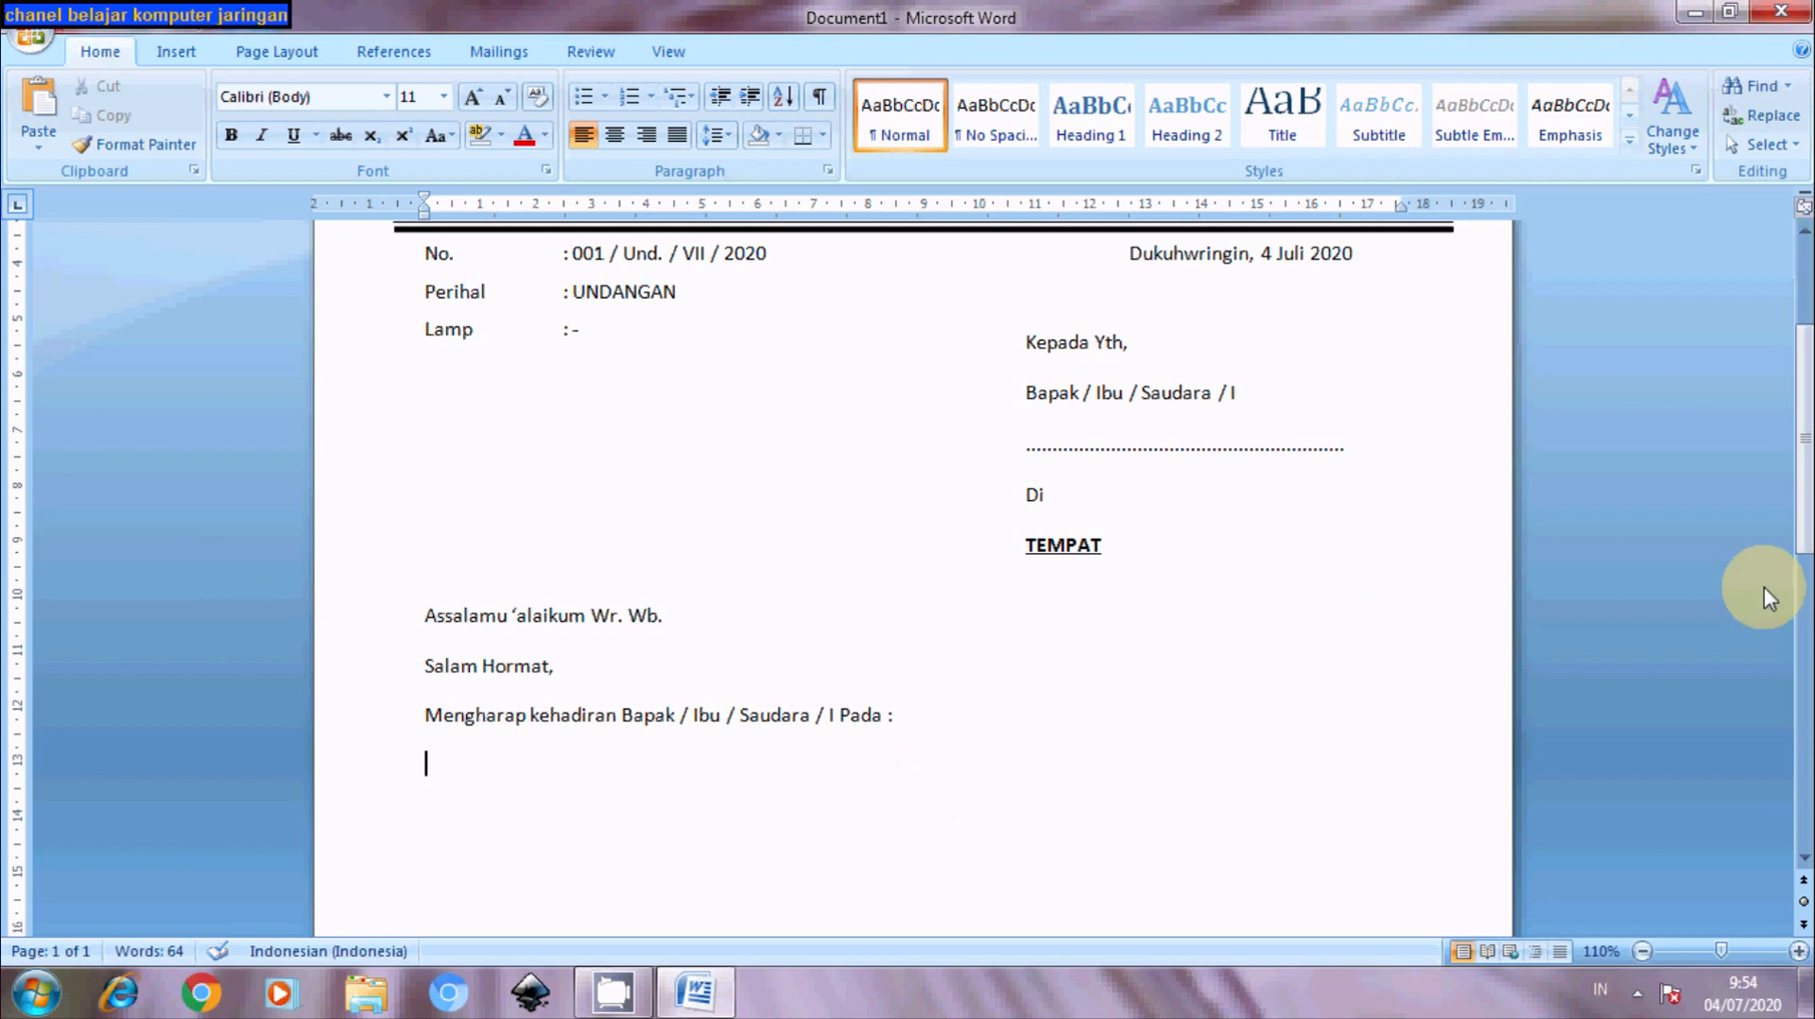
- Type 'Hari :', 'Tanggal :', 'Jam :', 'Tempat :' and 'Acara :' on separate lines
scroll(1764, 587, "down", 5)
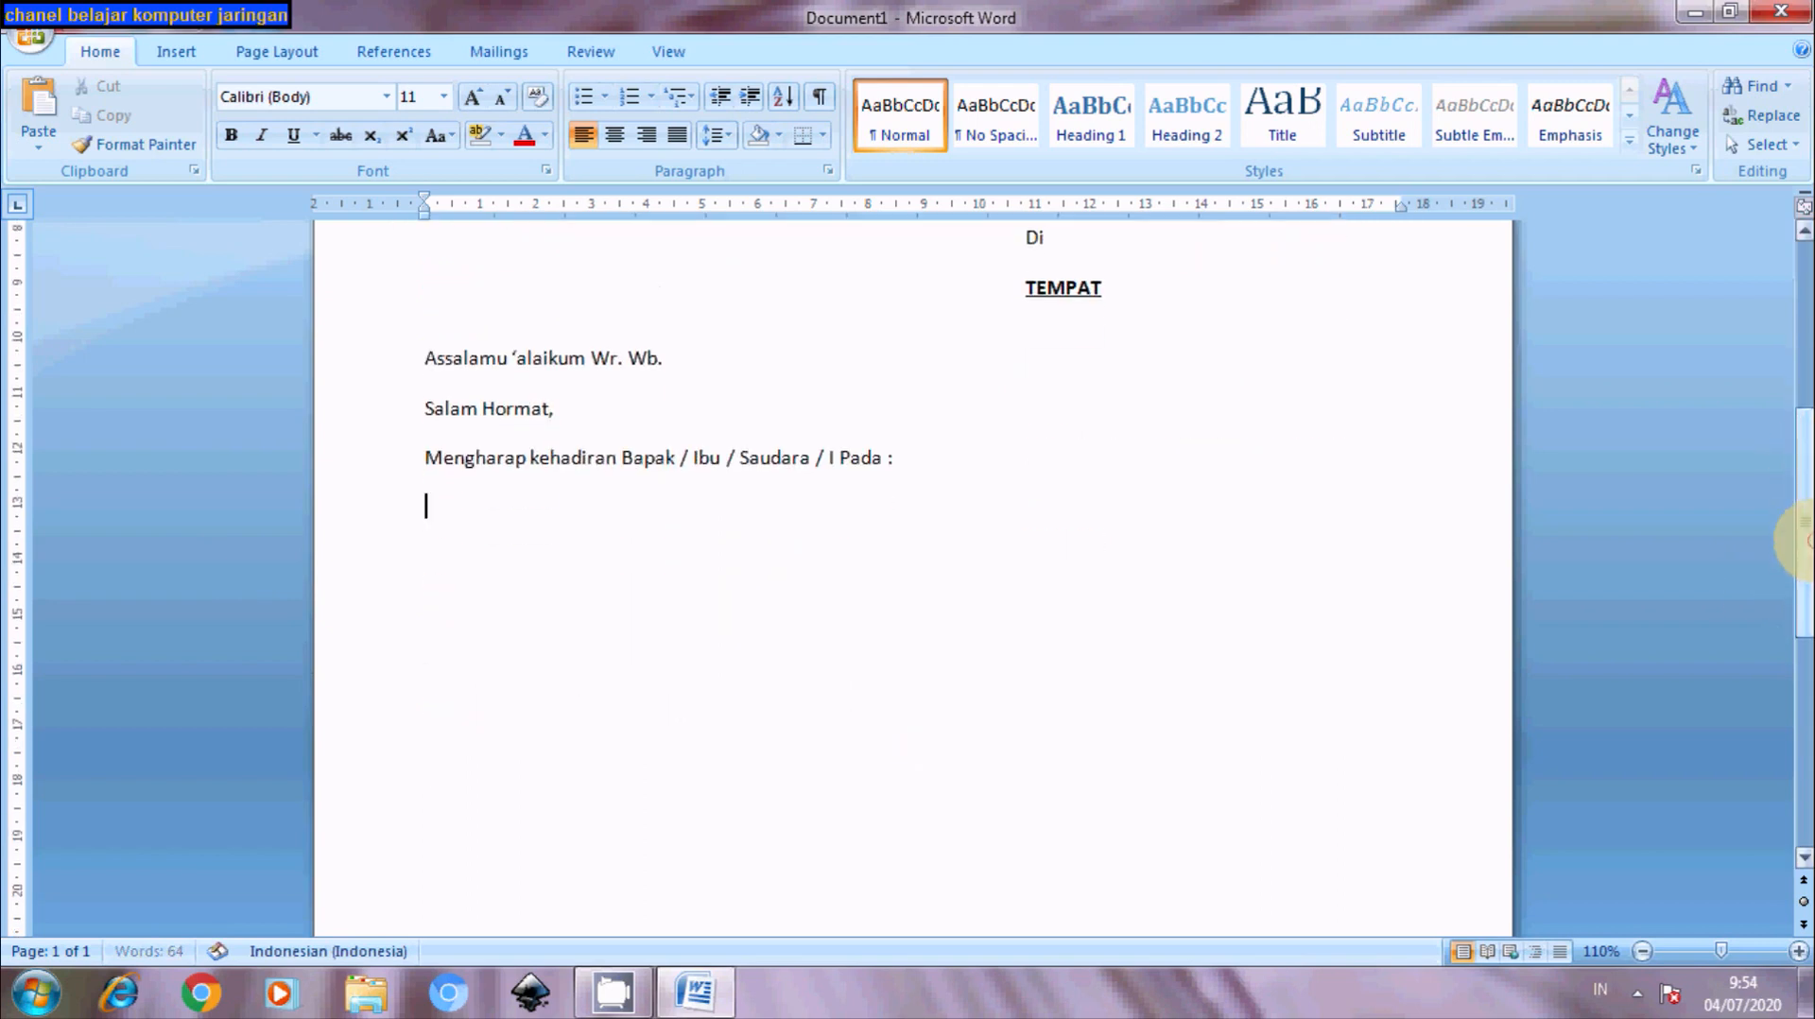
left_click(1799, 539)
type("Hari :")
key("Return")
type("Tanggal :")
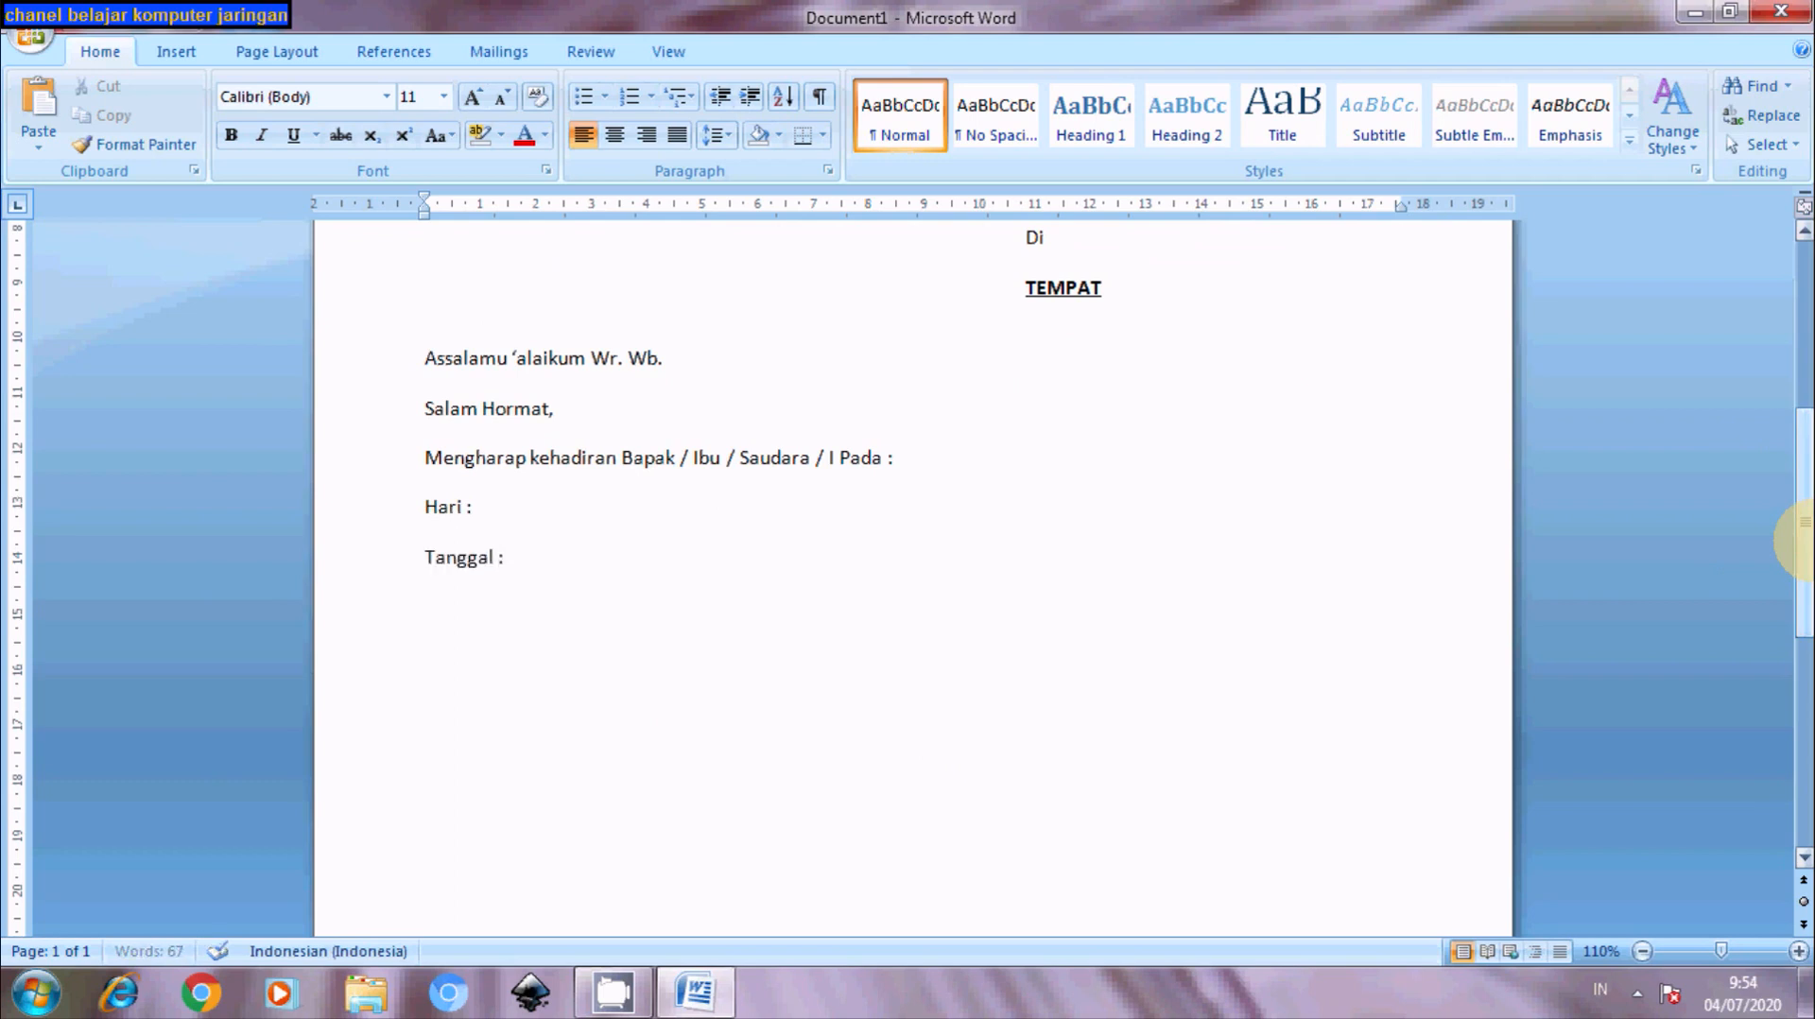
key("Return")
type("Jam :")
key("Return")
type("Tempat :")
key("Return")
type("Acara :")
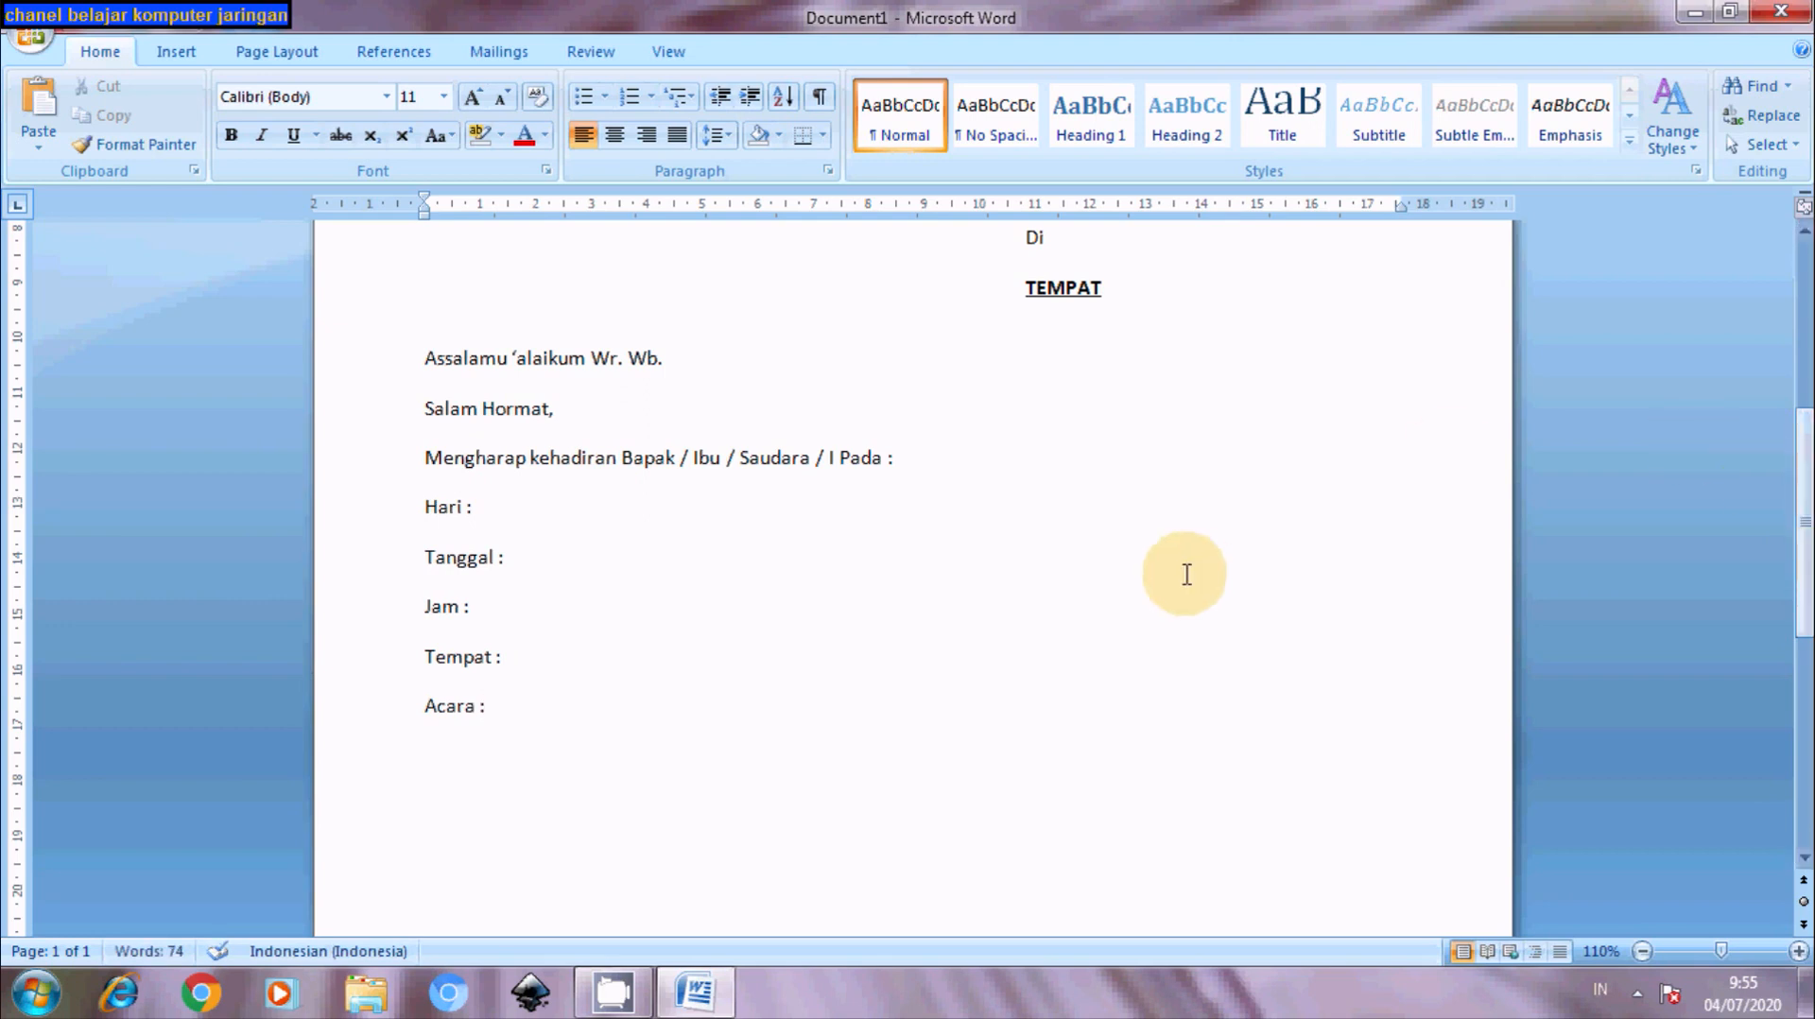
- Indent the Hari to Acara lines by about 1 cm and set a tab stop at 4 cm
left_click(428, 507)
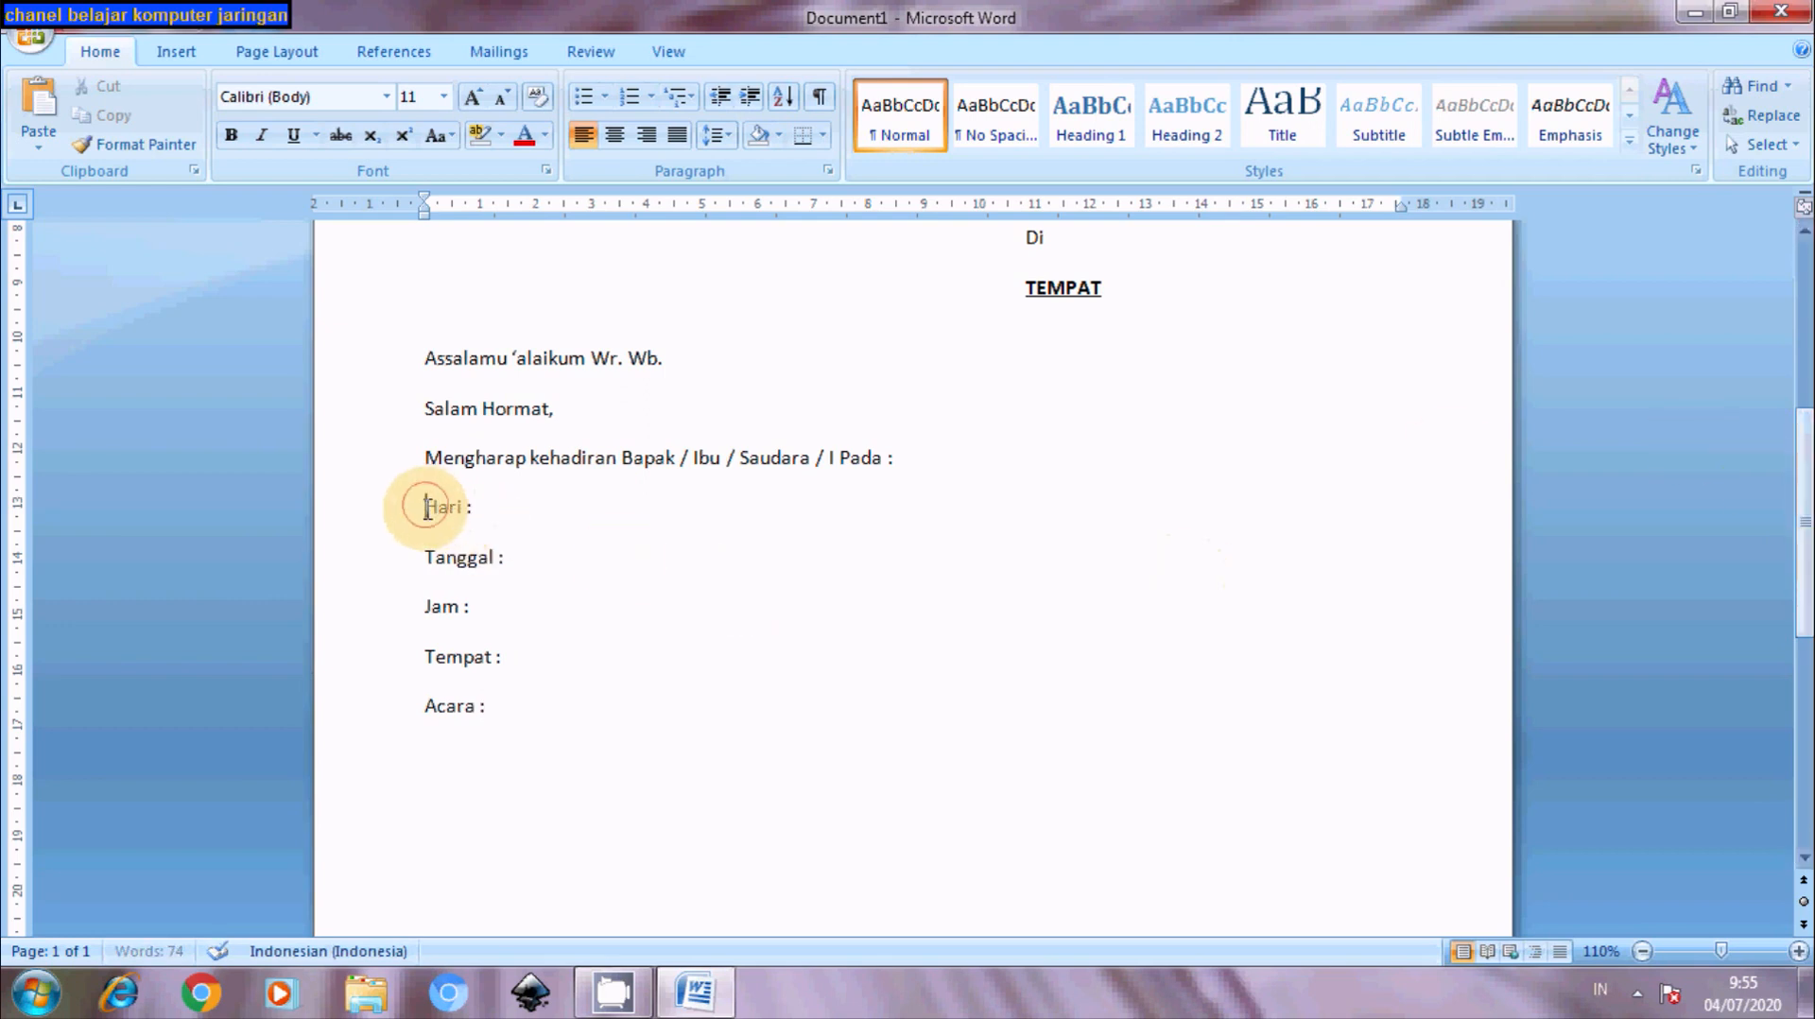
left_click_drag(427, 508, 499, 718)
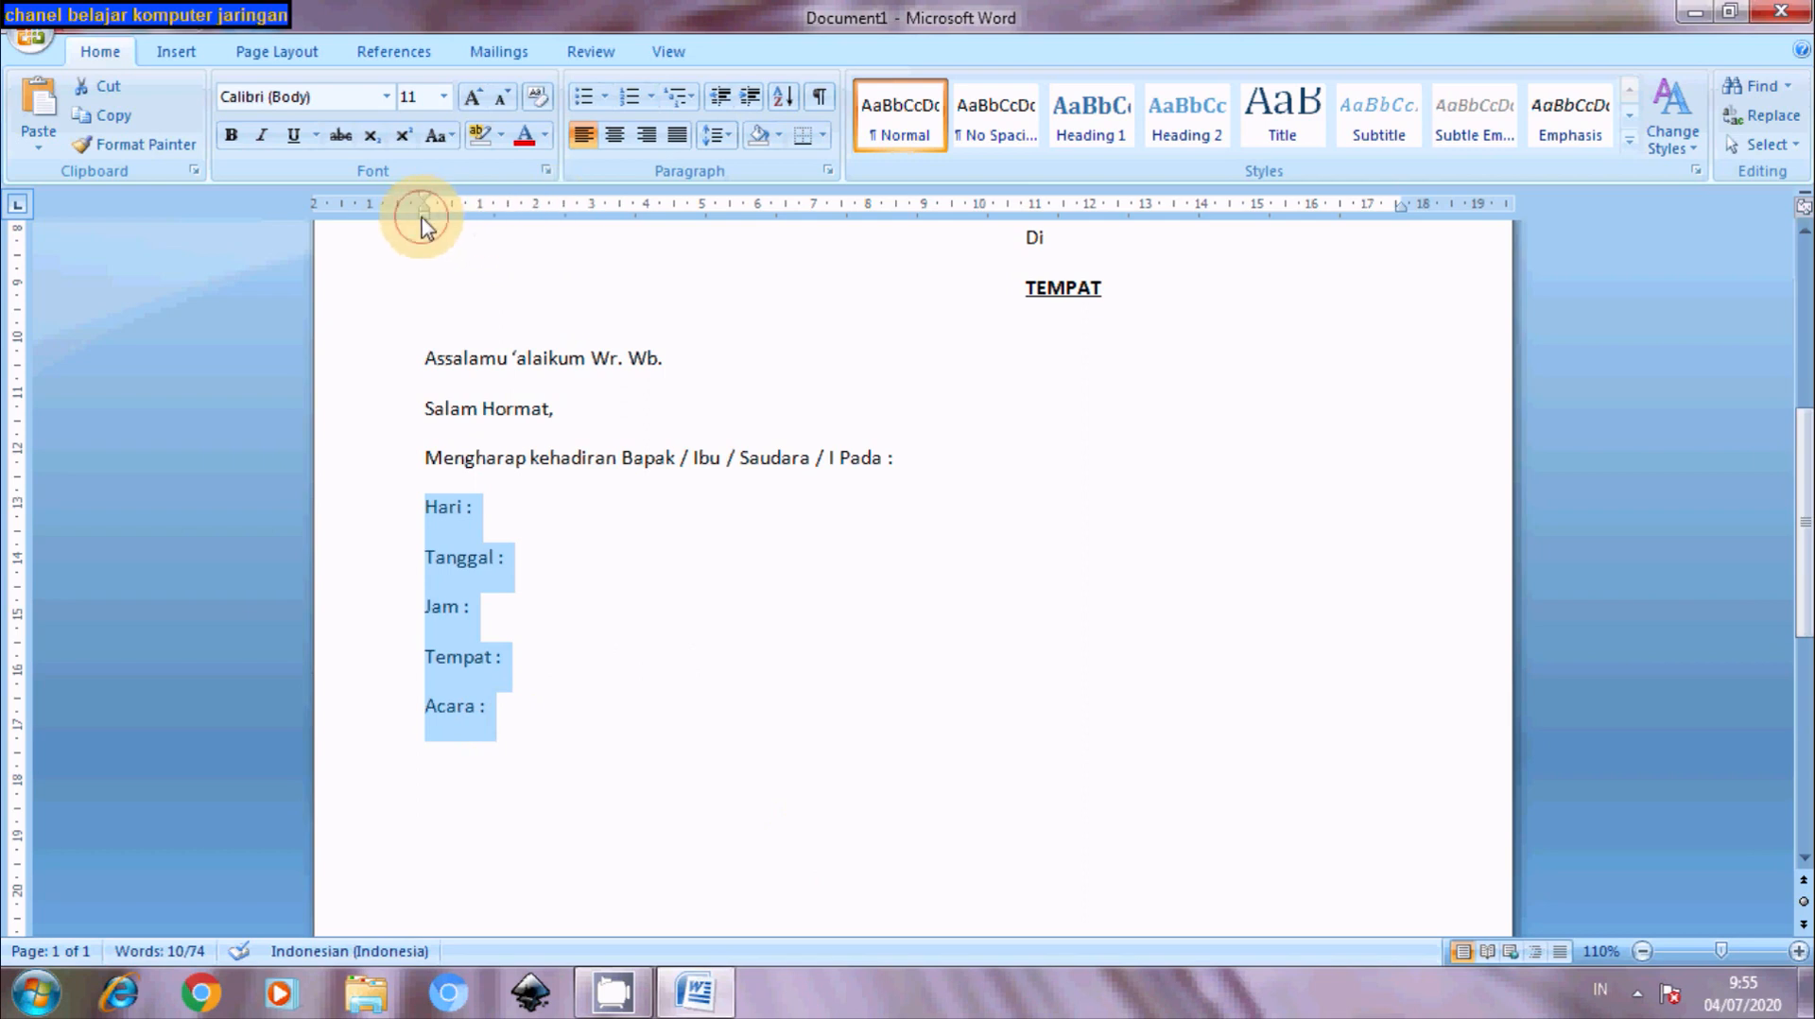
mouse_move(421, 211)
left_mouse_down()
mouse_move(486, 230)
mouse_move(479, 214)
left_mouse_up()
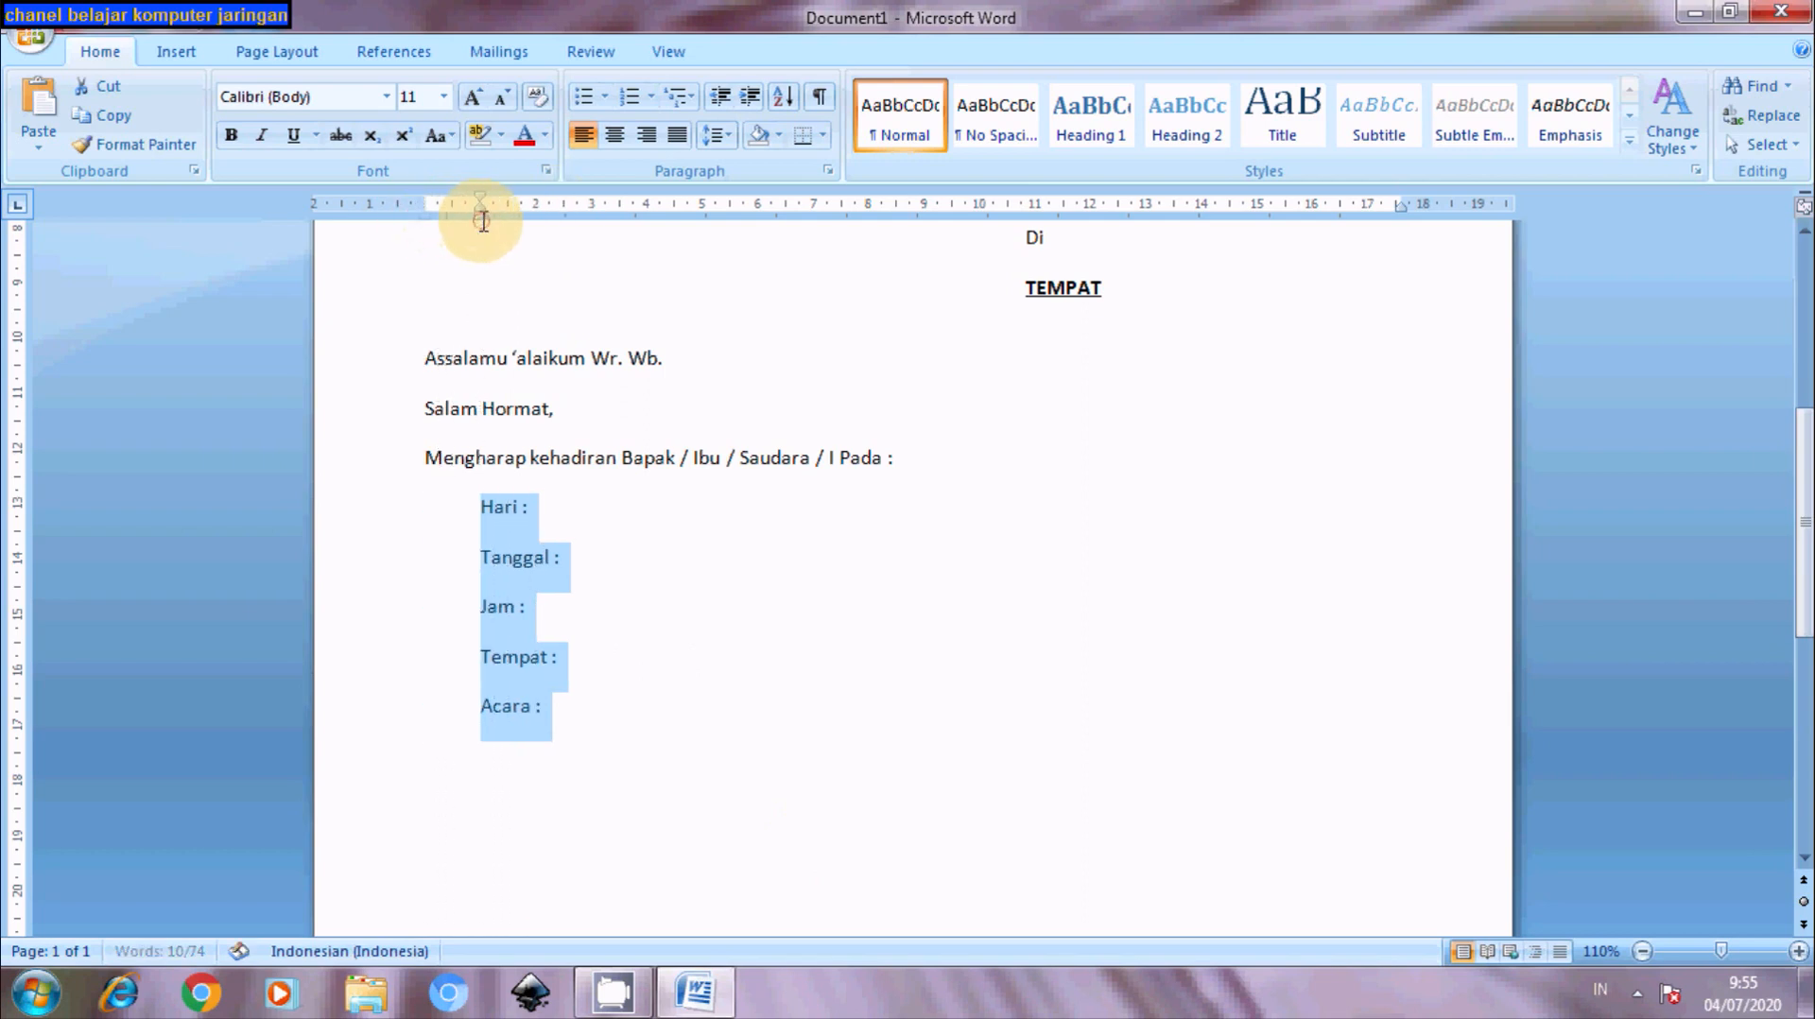
left_click(658, 210)
left_click_drag(658, 210, 648, 210)
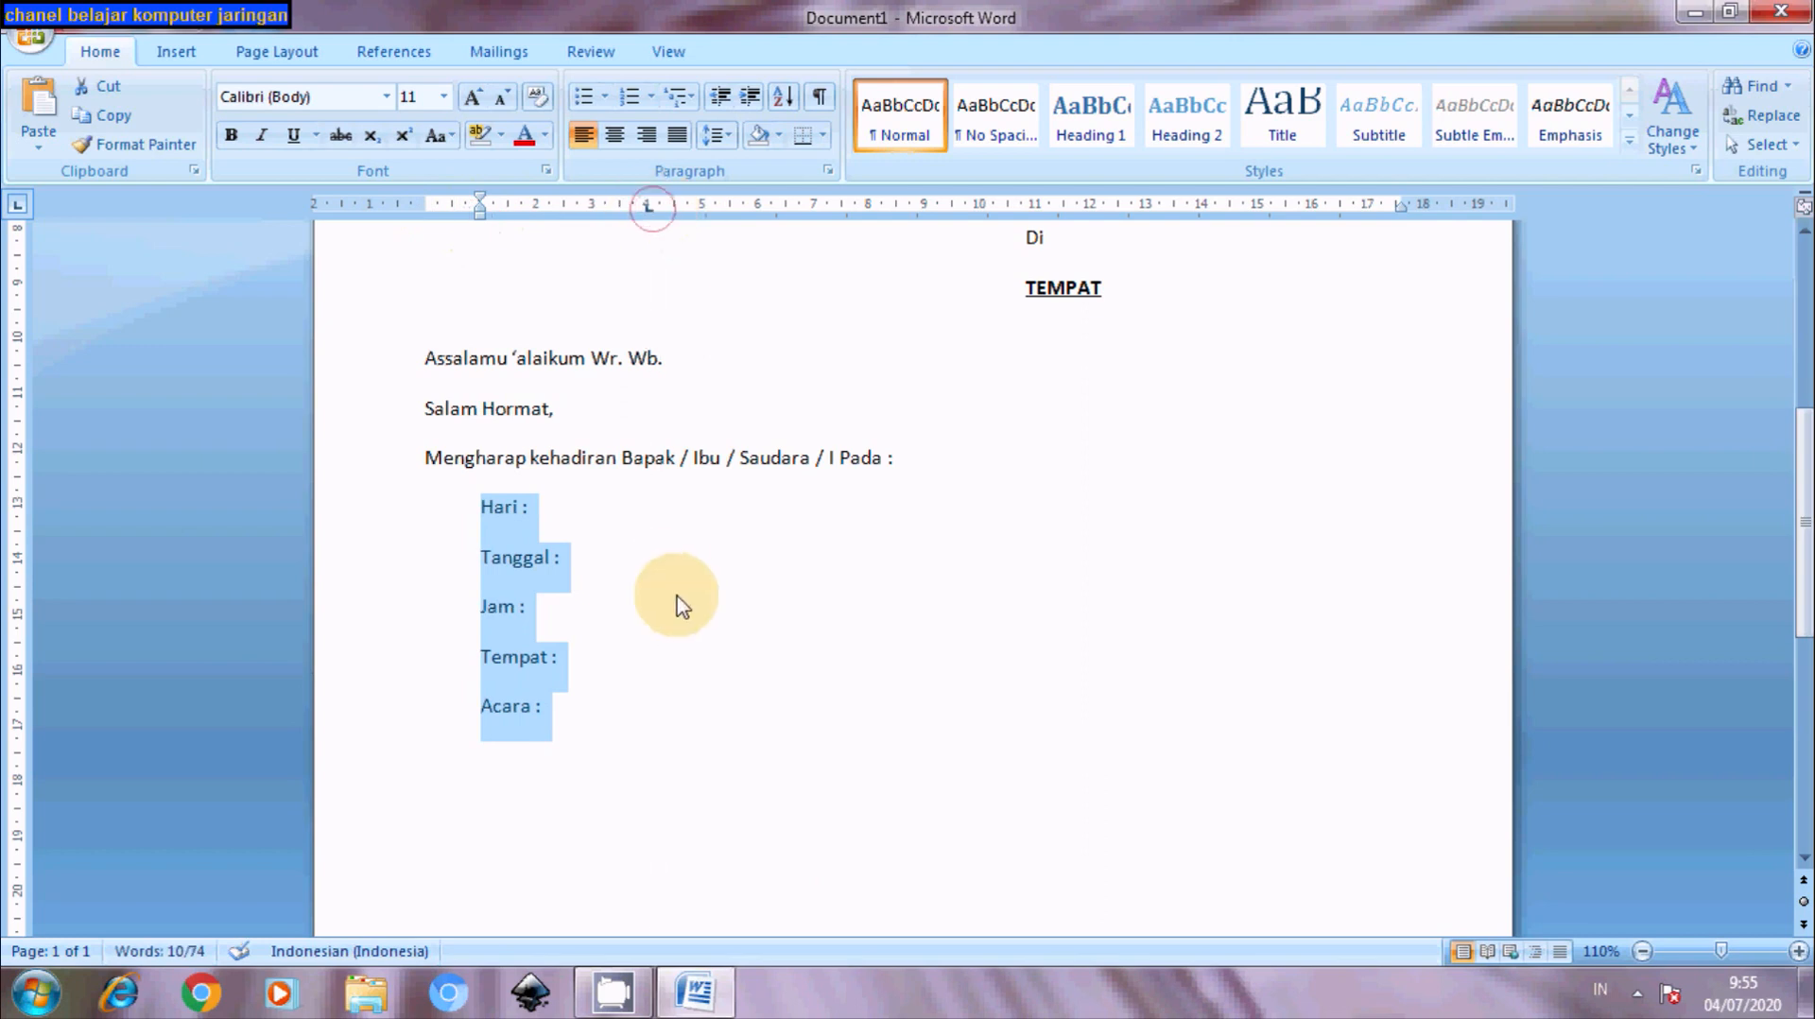
- Insert a tab before the colons of Hari, Tanggal, Jam, Tempat and Acara
left_click(521, 511)
key("Tab")
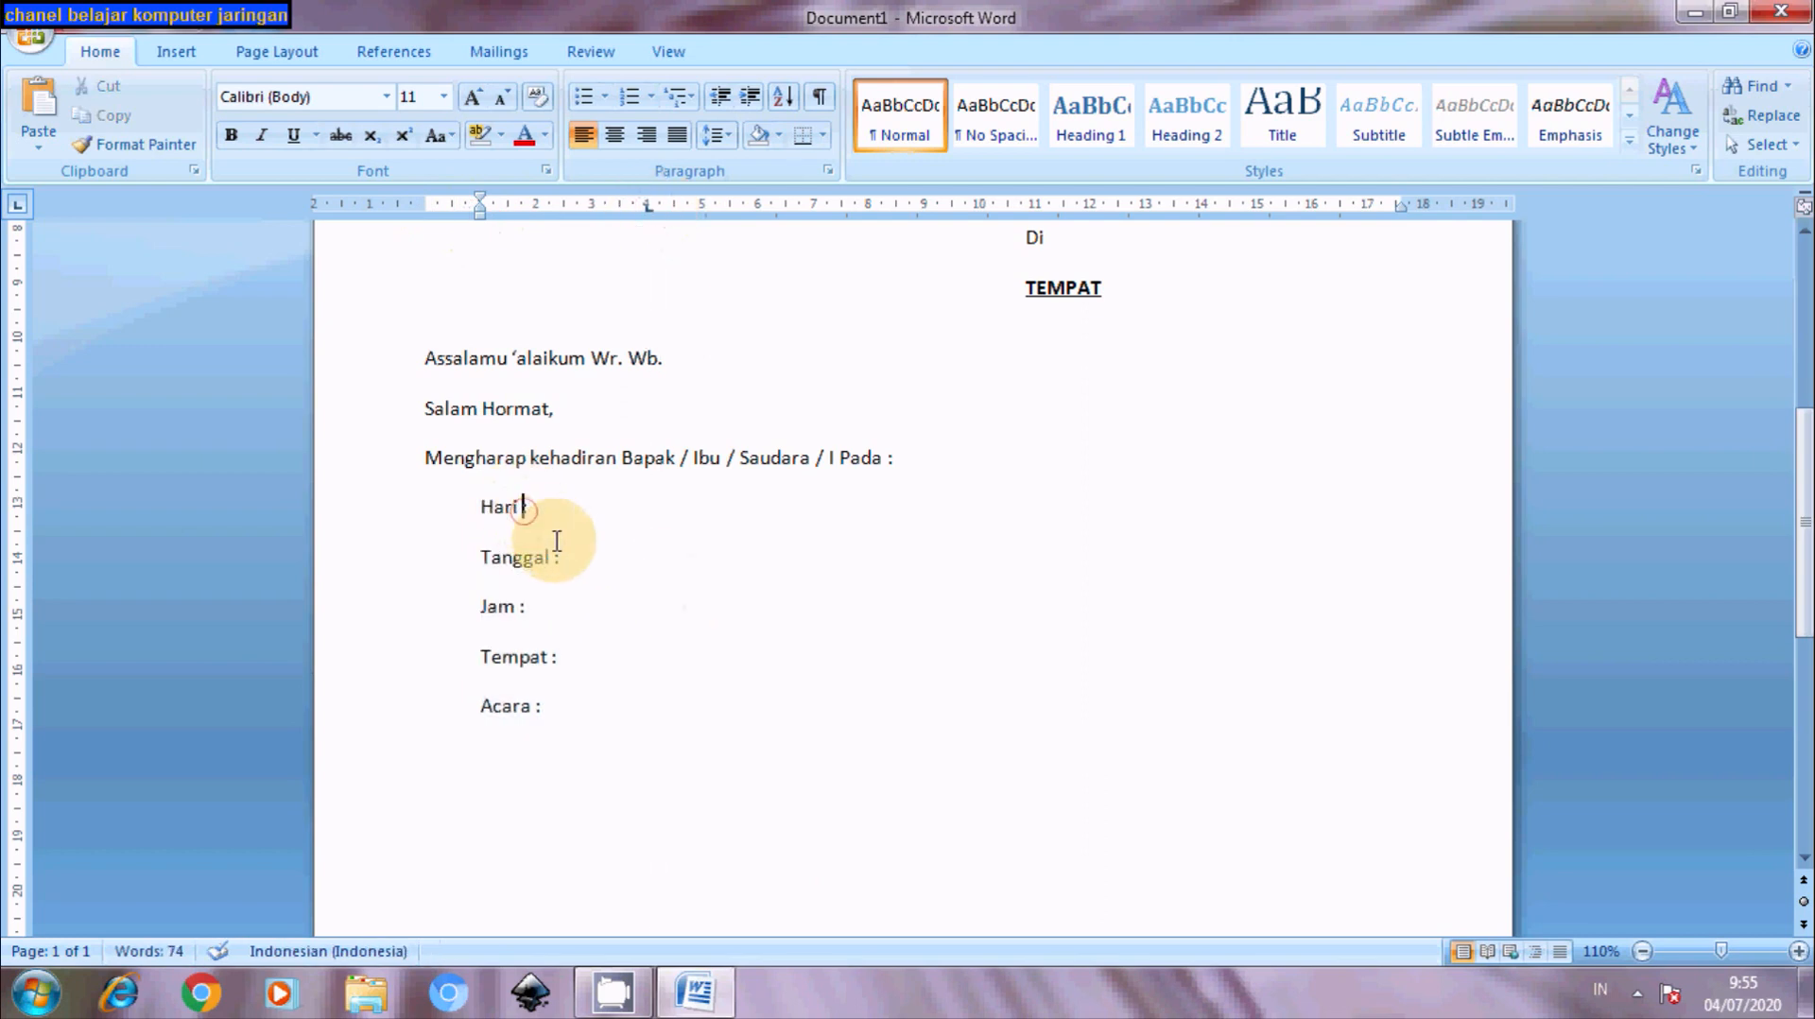
left_click(552, 557)
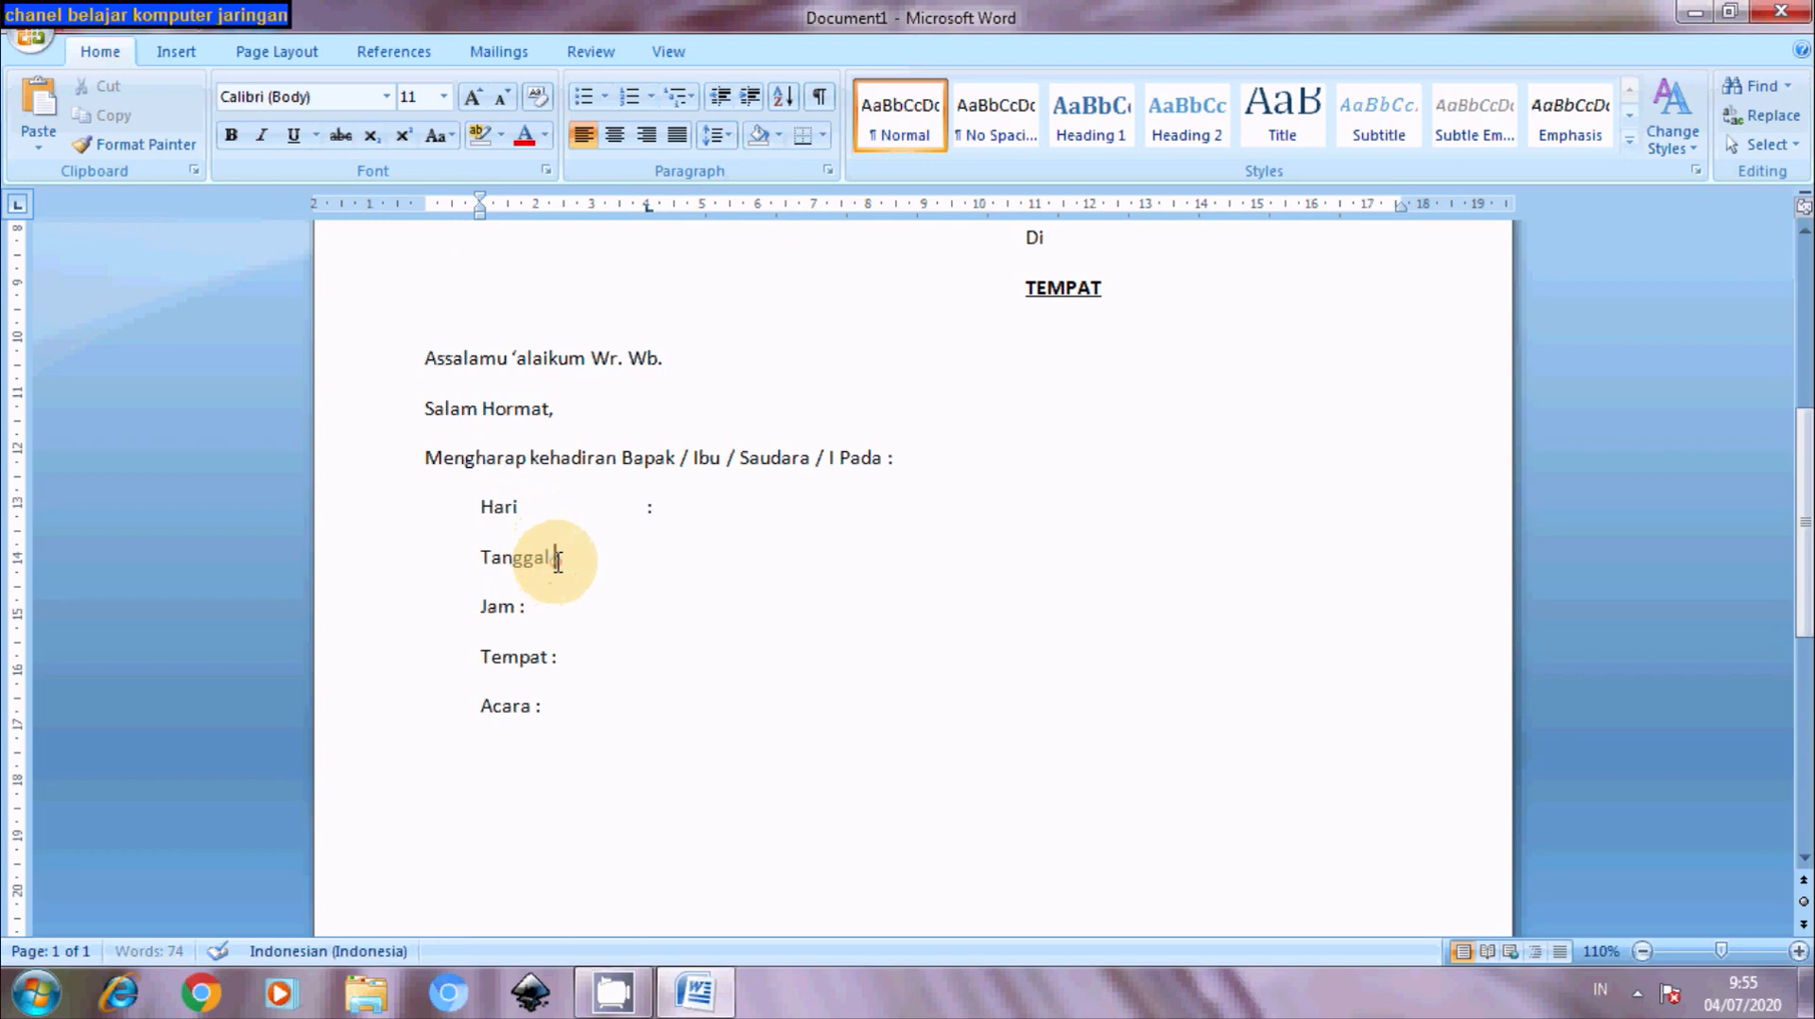
key("Tab")
left_click(519, 606)
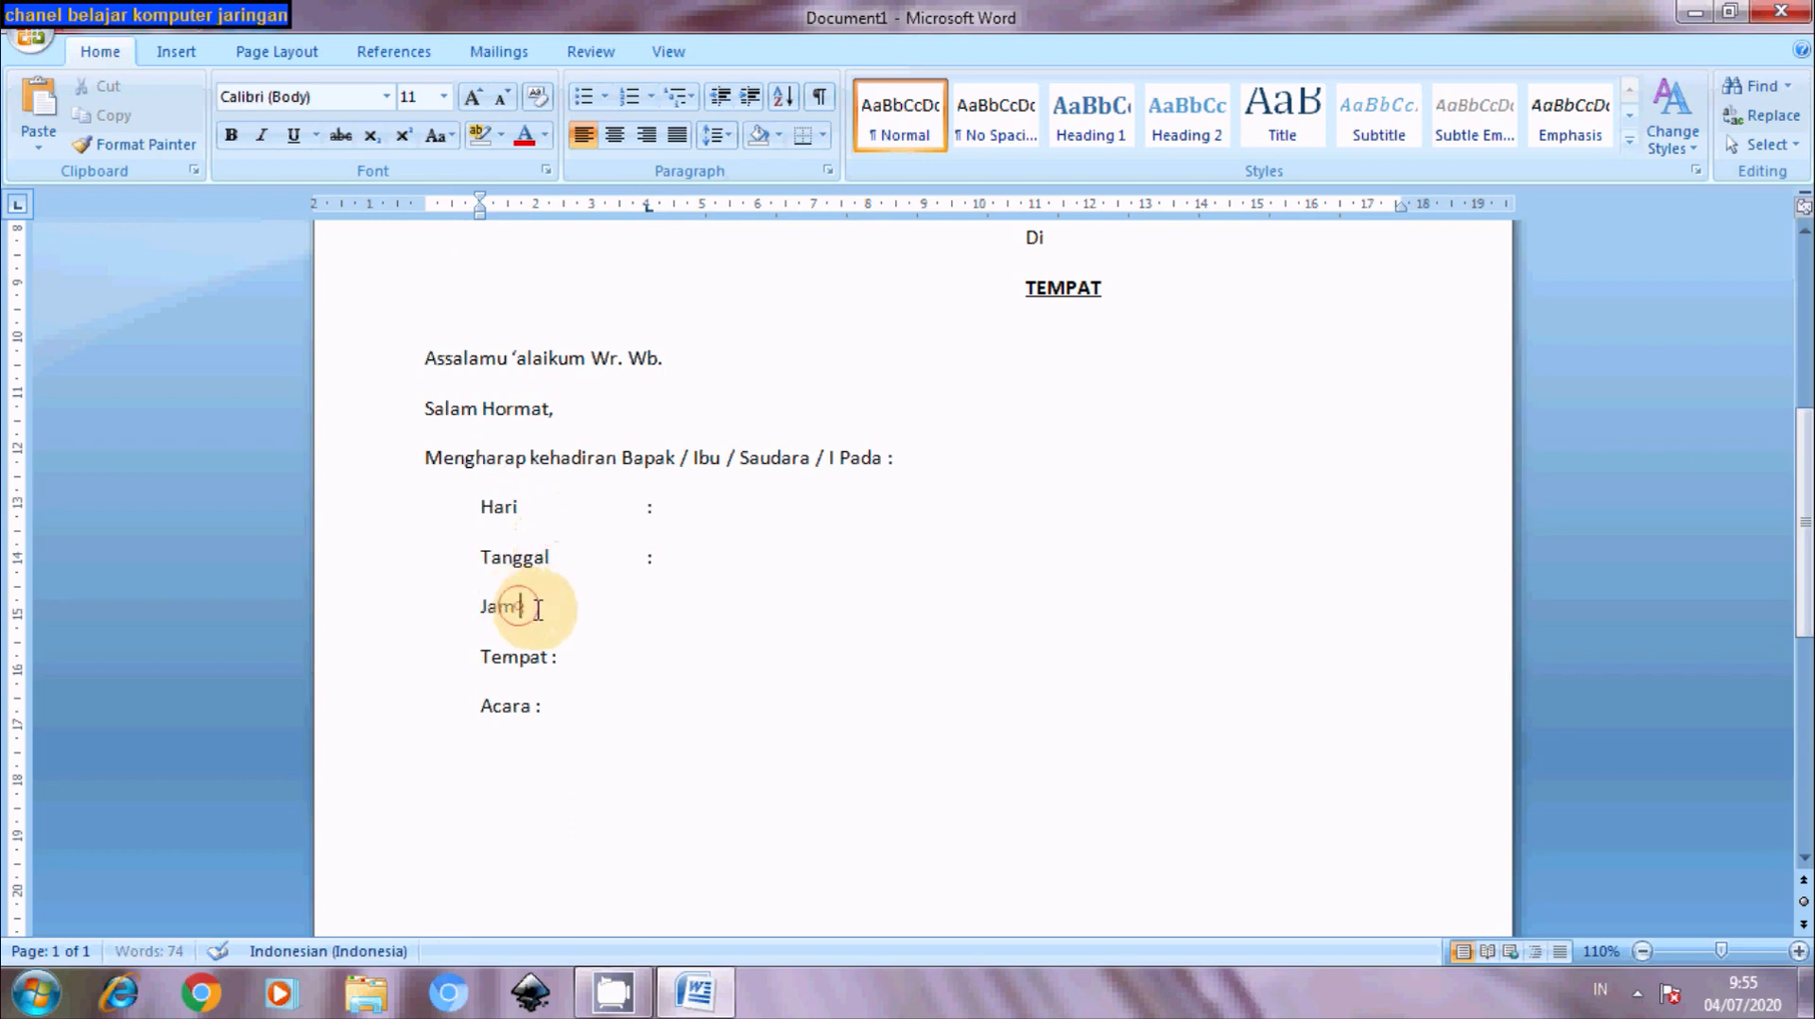
key("Tab")
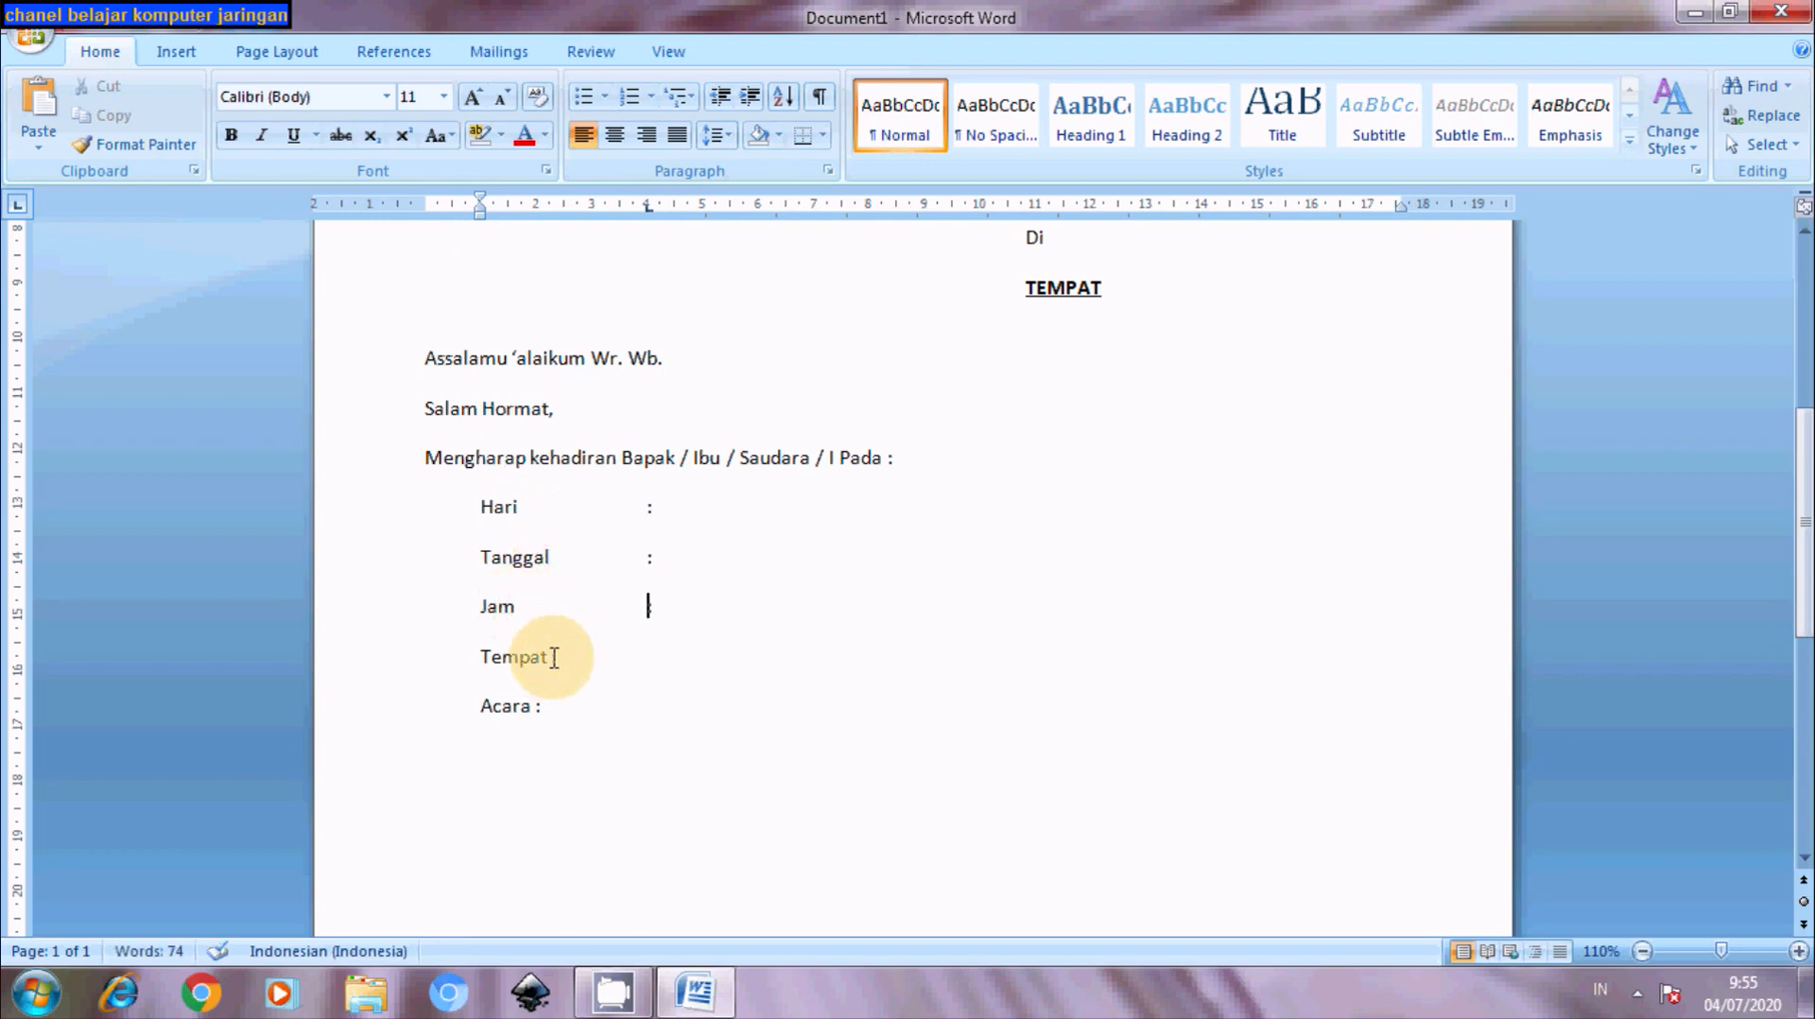
left_click(554, 658)
key("Tab")
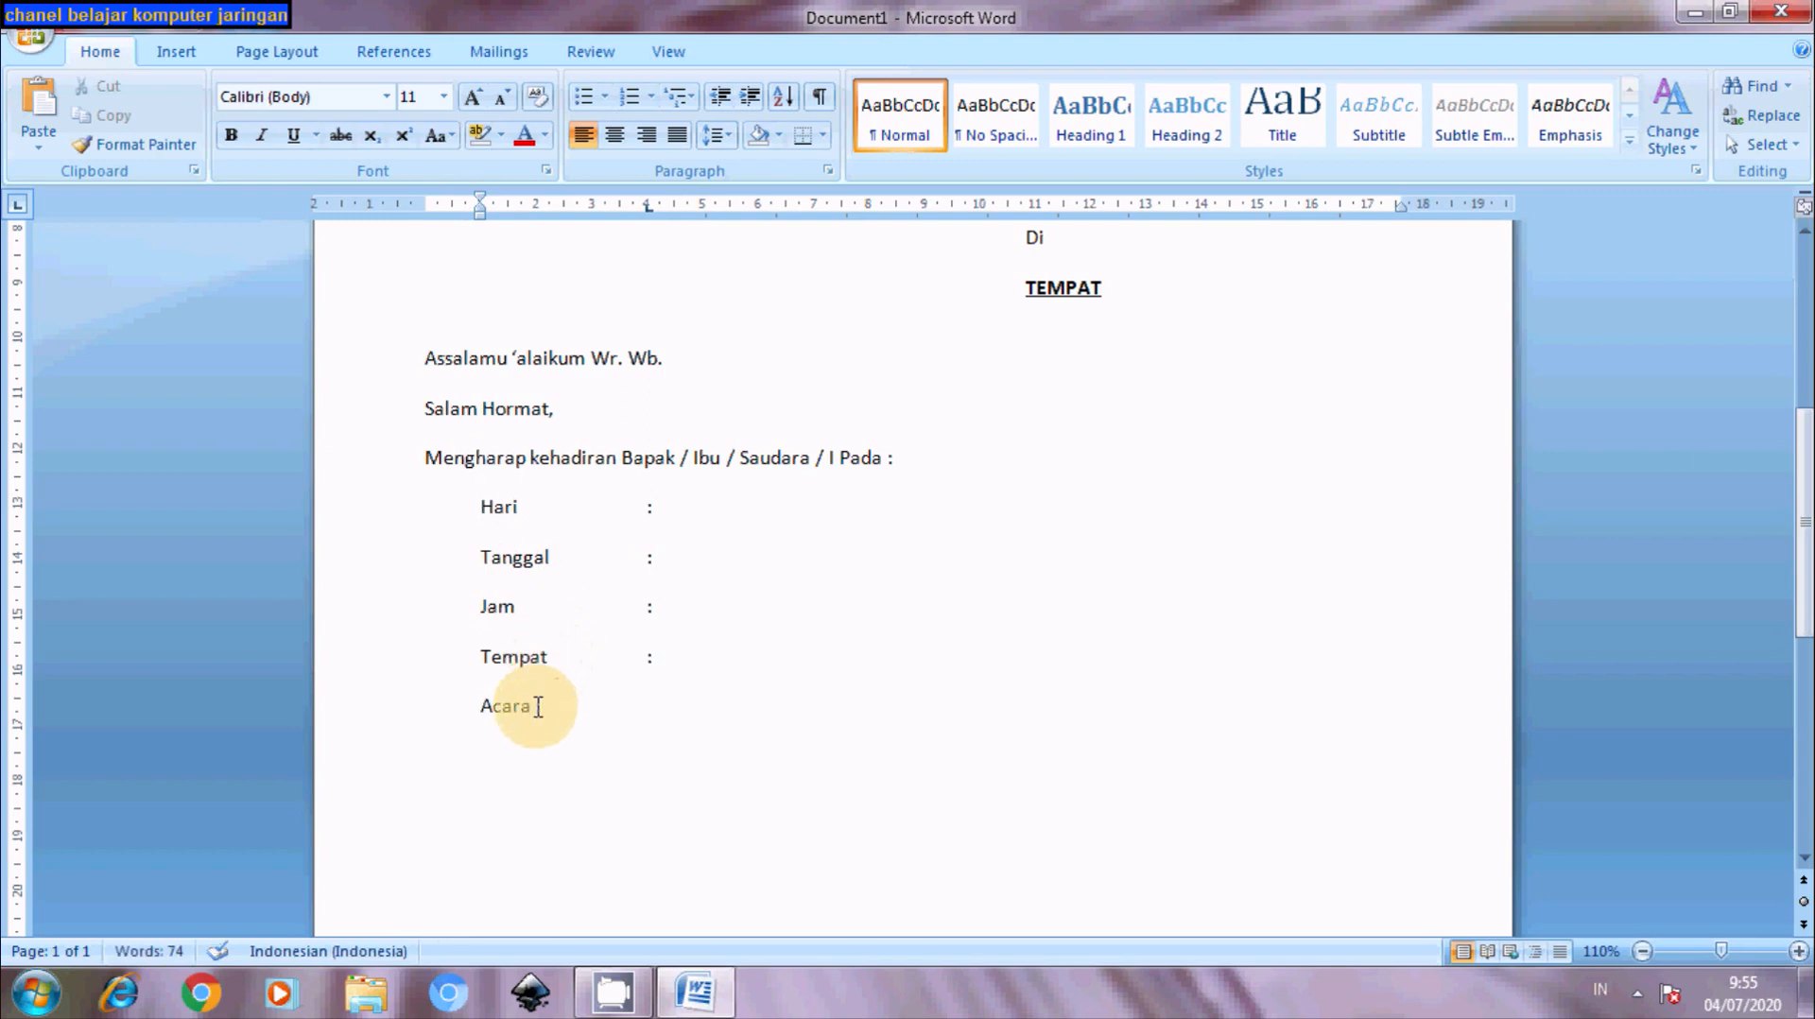
left_click(538, 707)
key("Tab")
- Fill in Hari 'Minggu', Tanggal '5 Juli 2020' and Jam '8.00 WIB s/d Selesai'
left_click(696, 503)
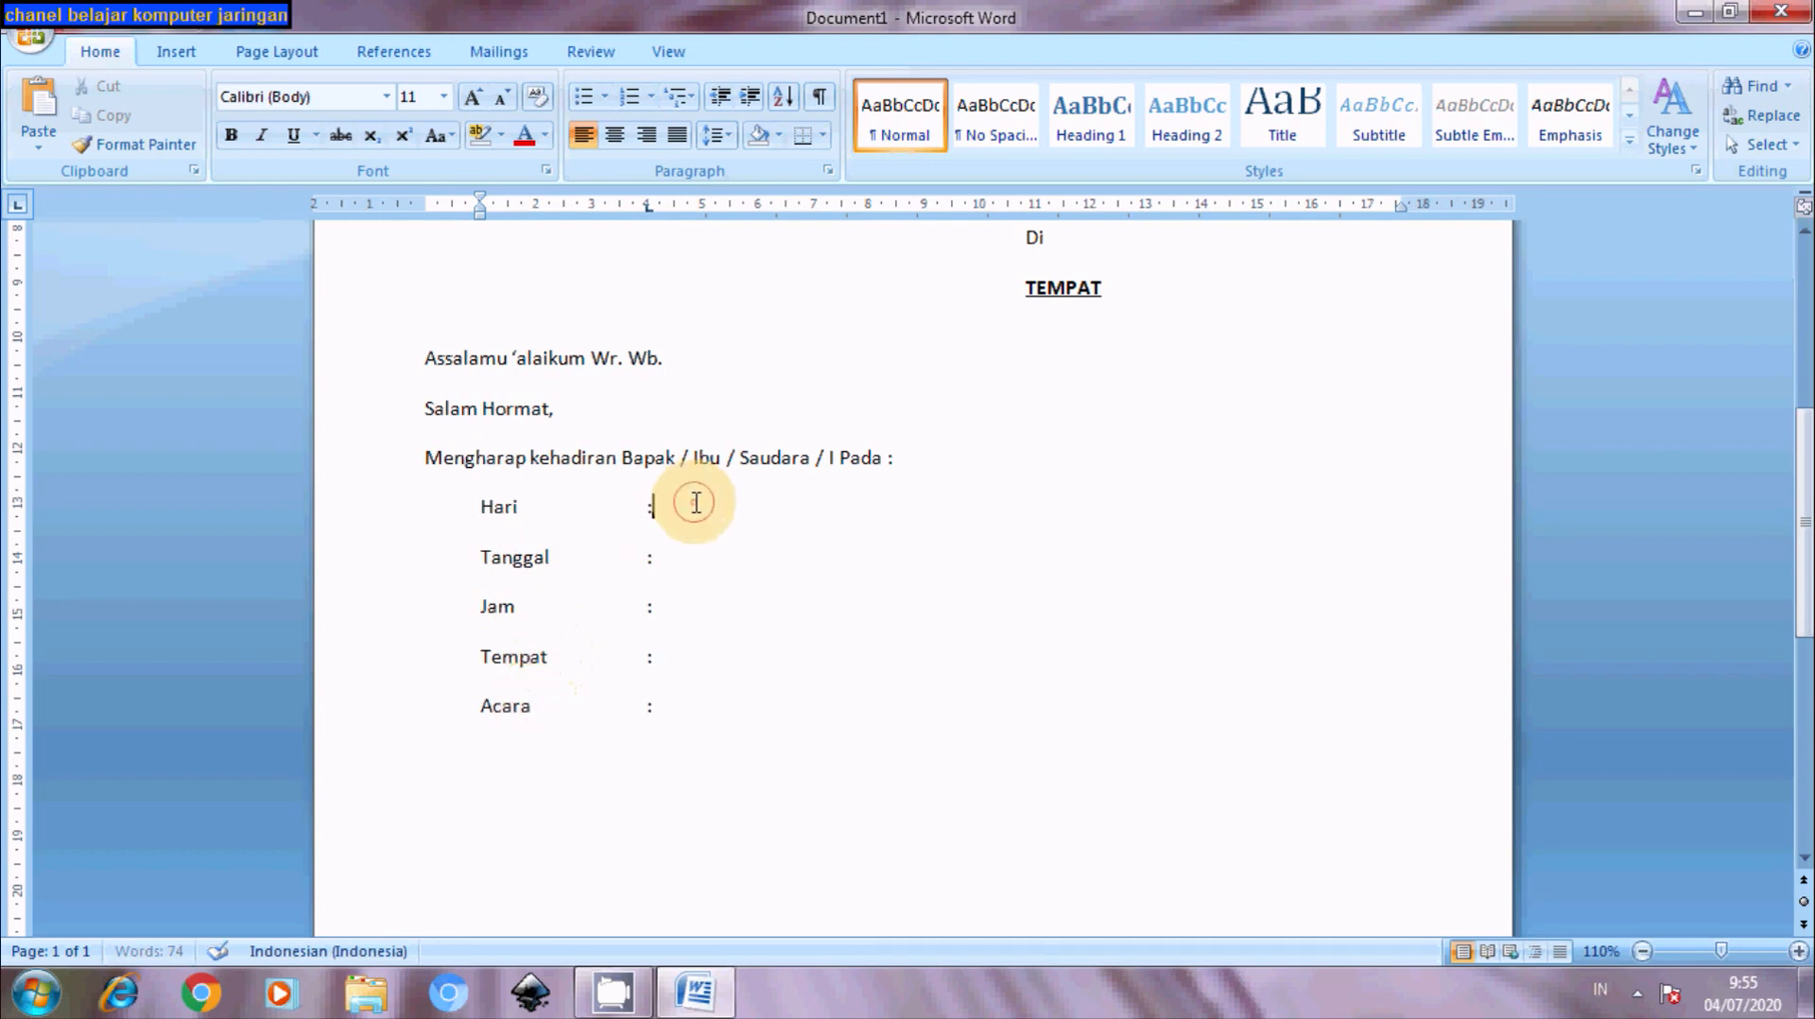
type("Minggu")
left_click(698, 561)
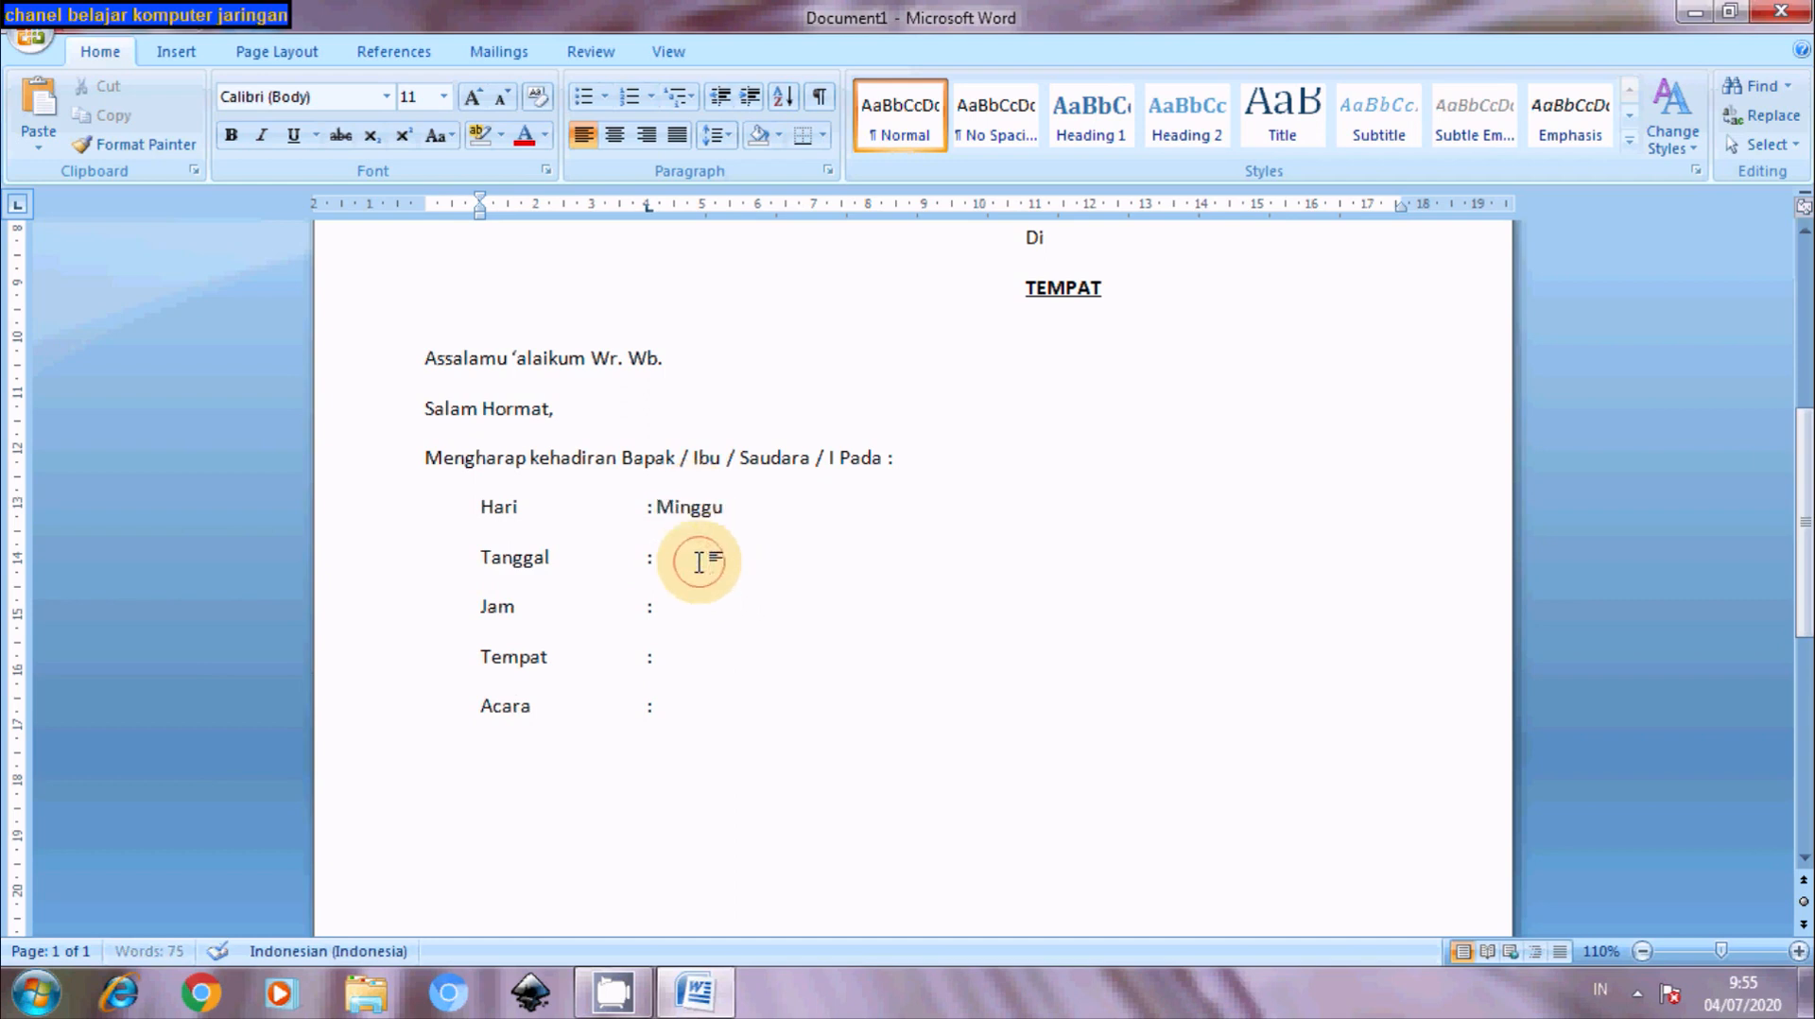
type("5 Juli 2020")
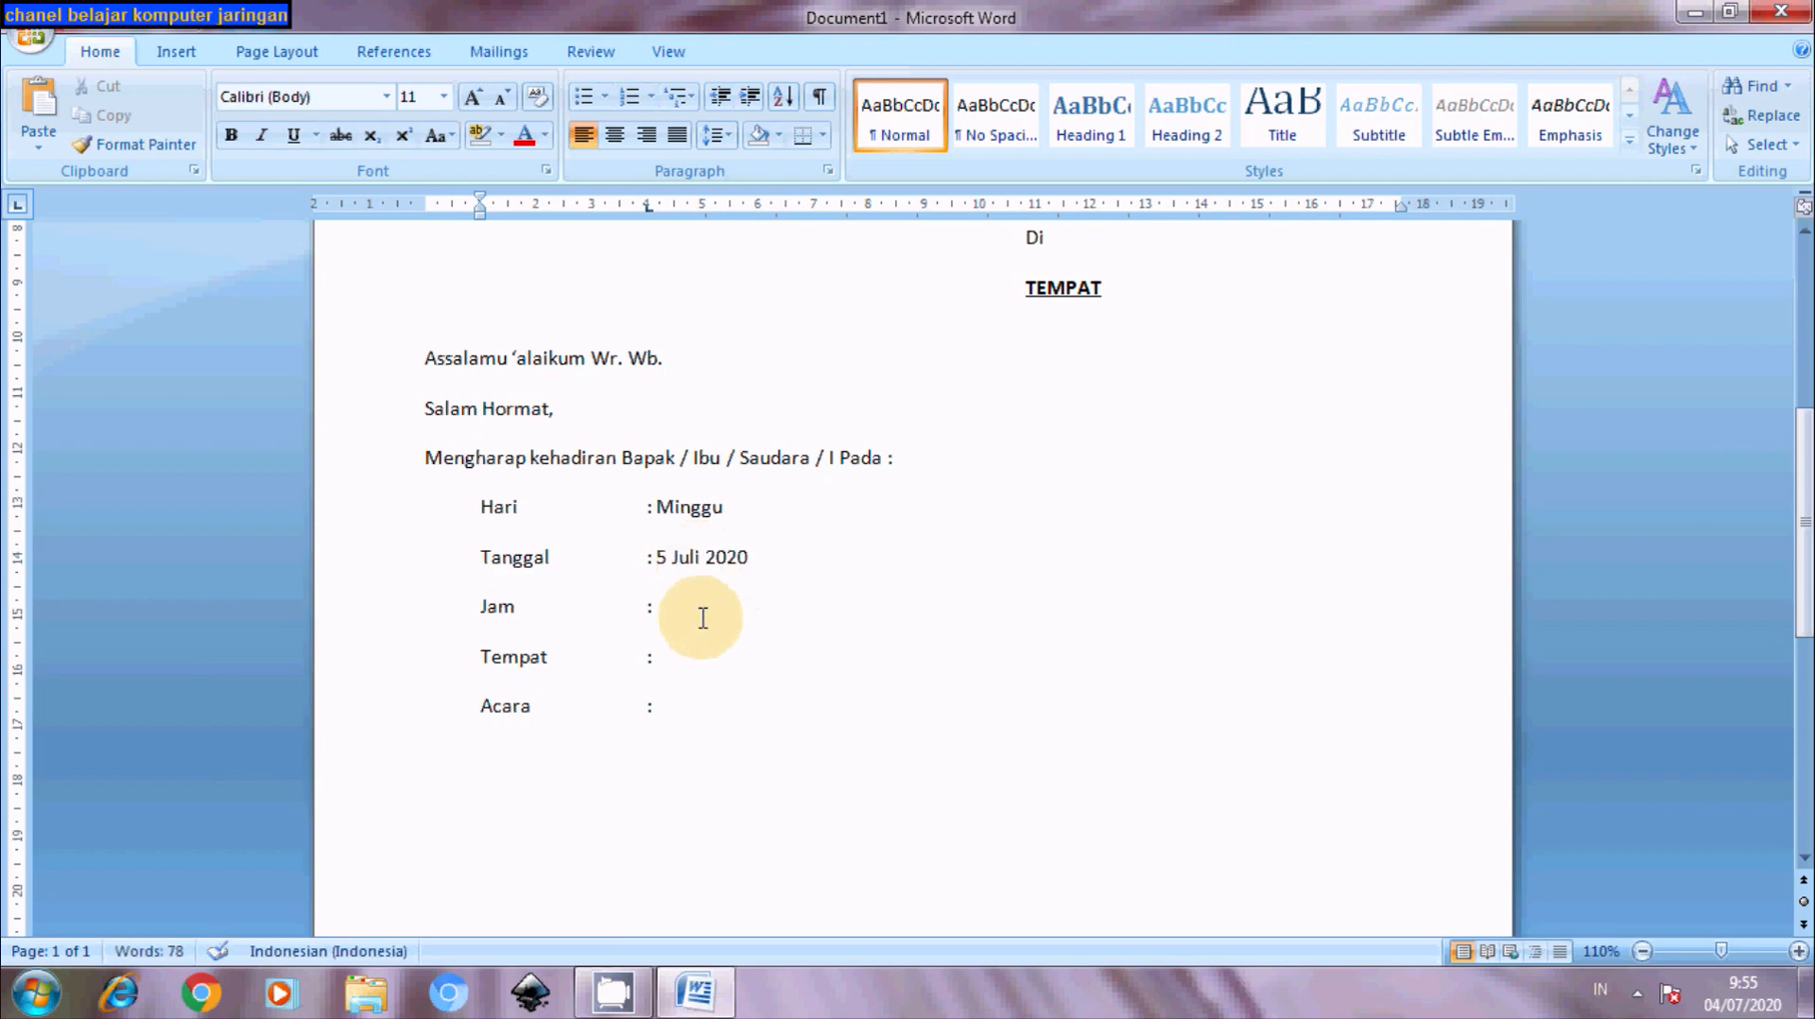
left_click(689, 607)
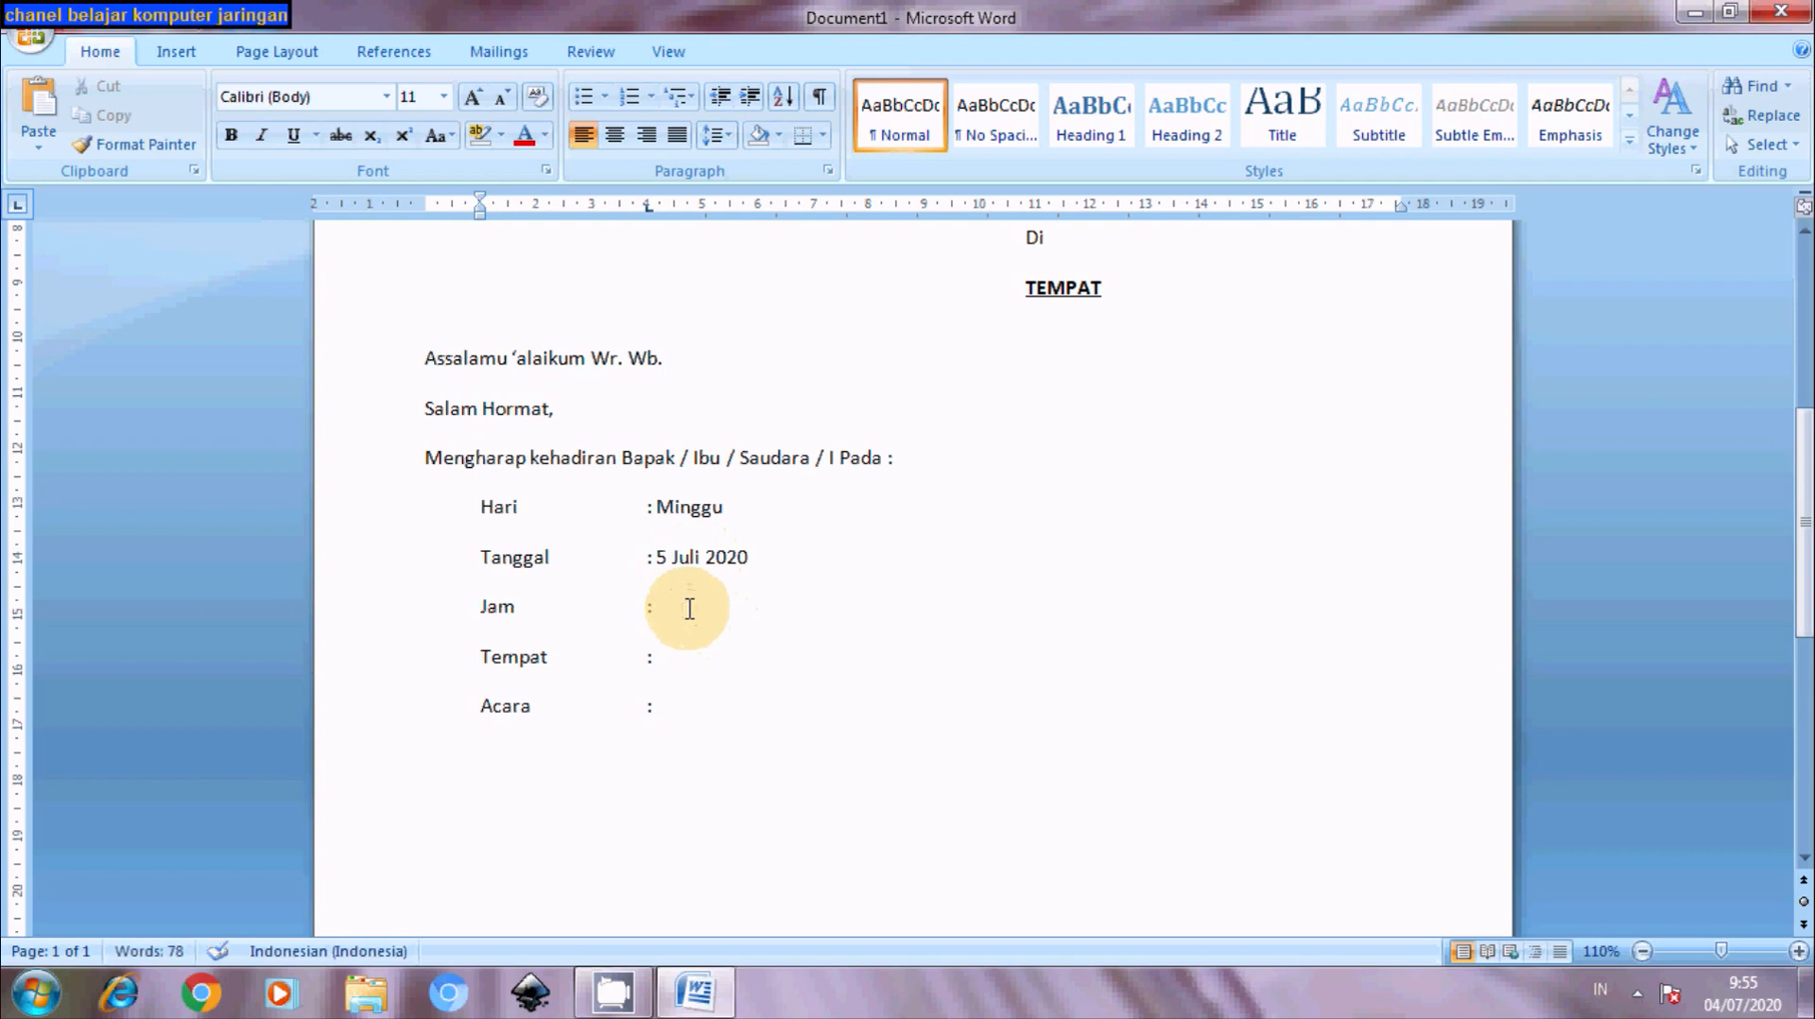
type("8.00 WIB S/d")
left_click(749, 606)
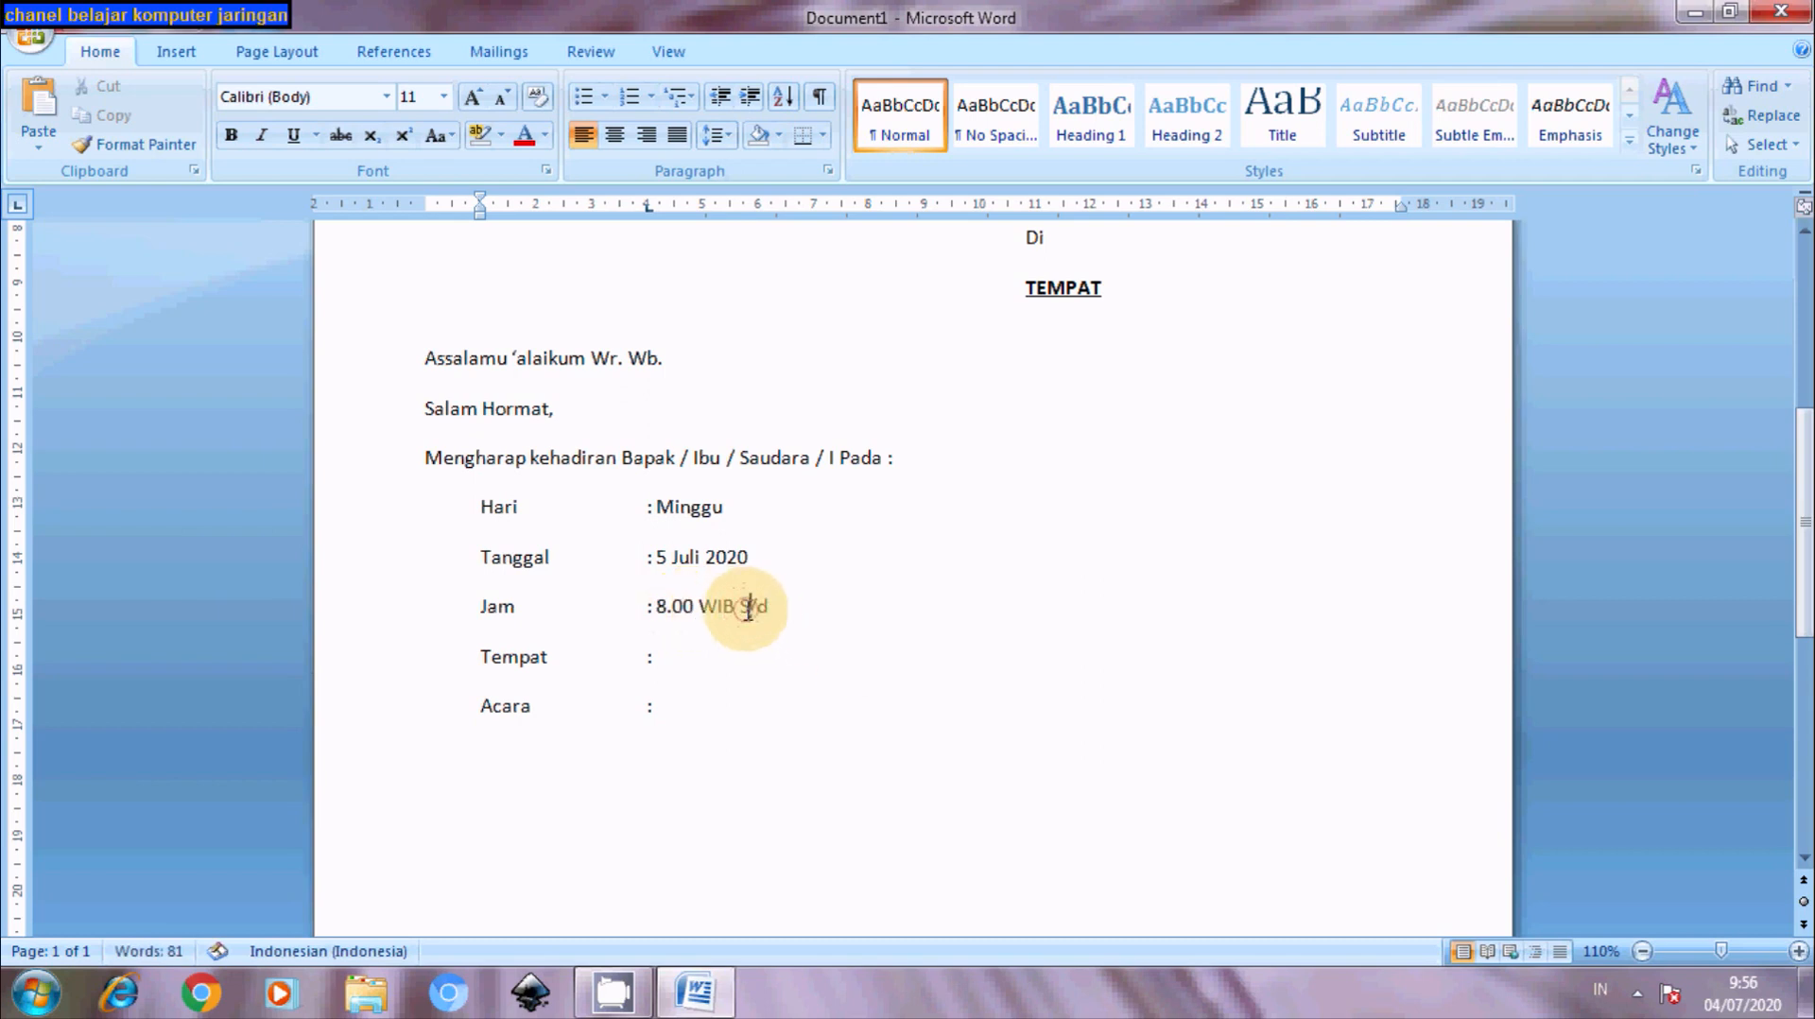
key("BackSpace")
type("s")
left_click(807, 606)
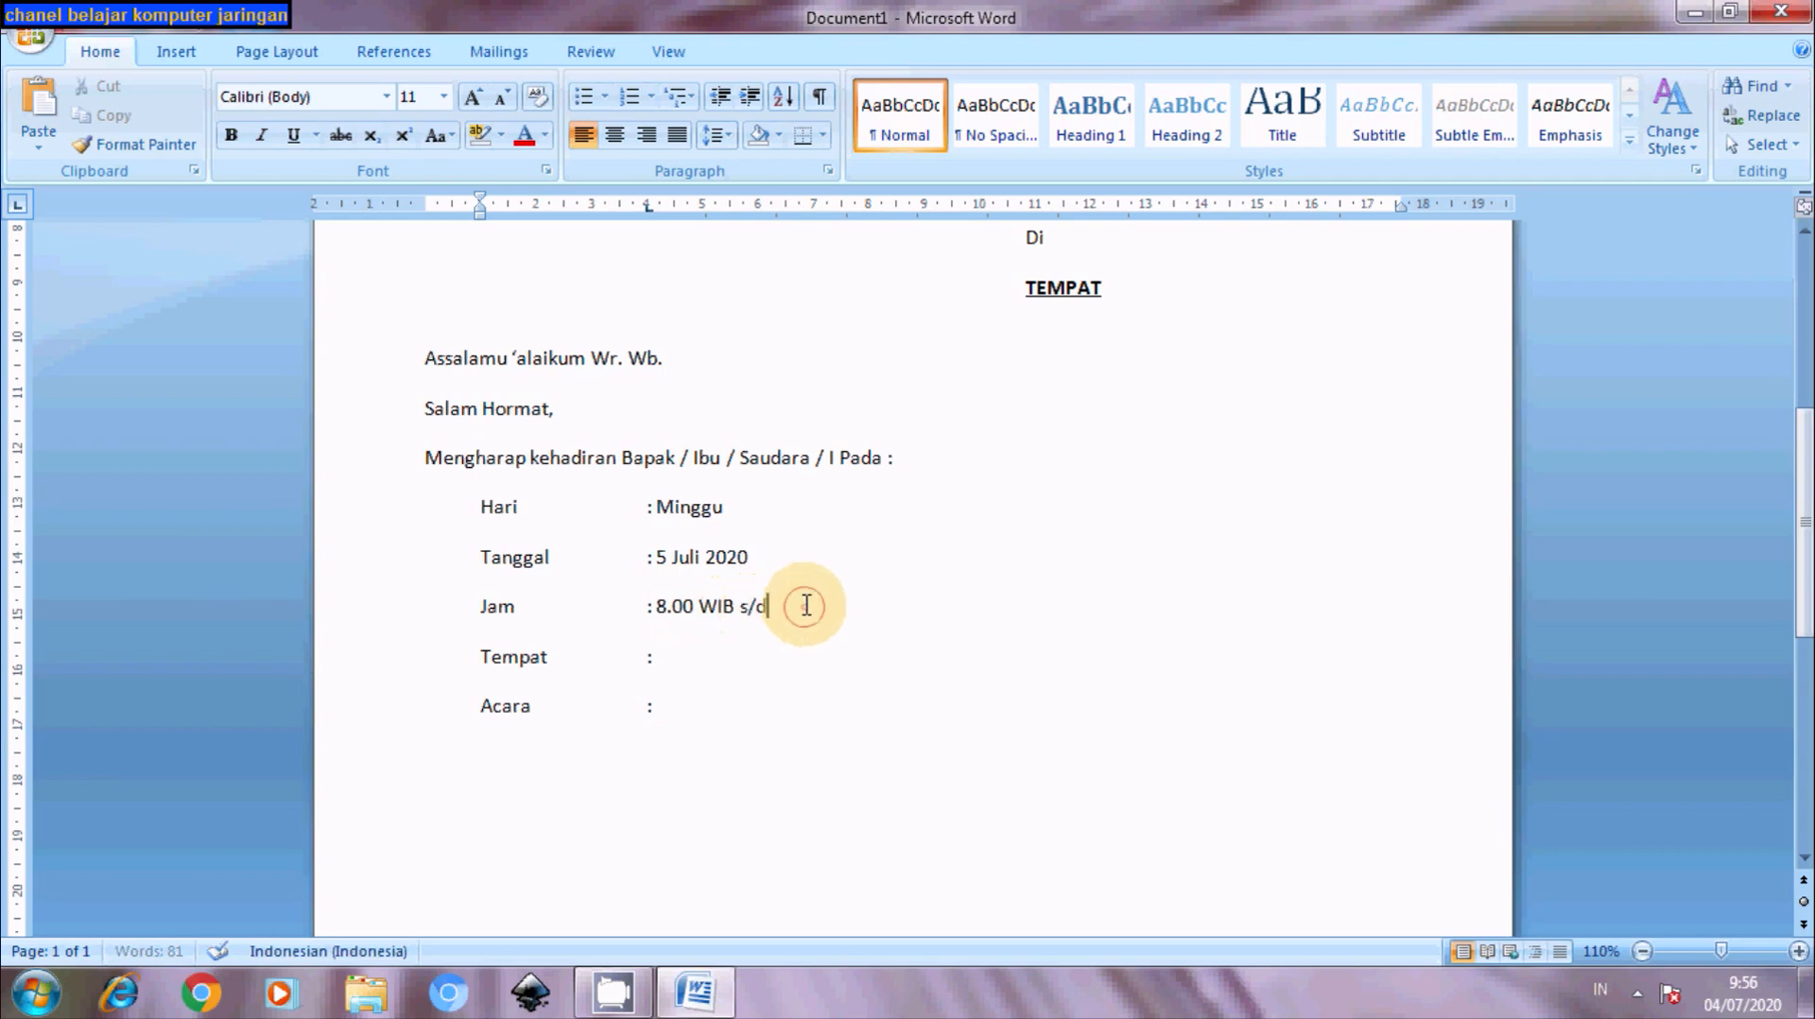
type("Selesai")
- Enter the host's house ('Rumah Bapak' plus the host's name) as the Tempat venue
left_click(689, 664)
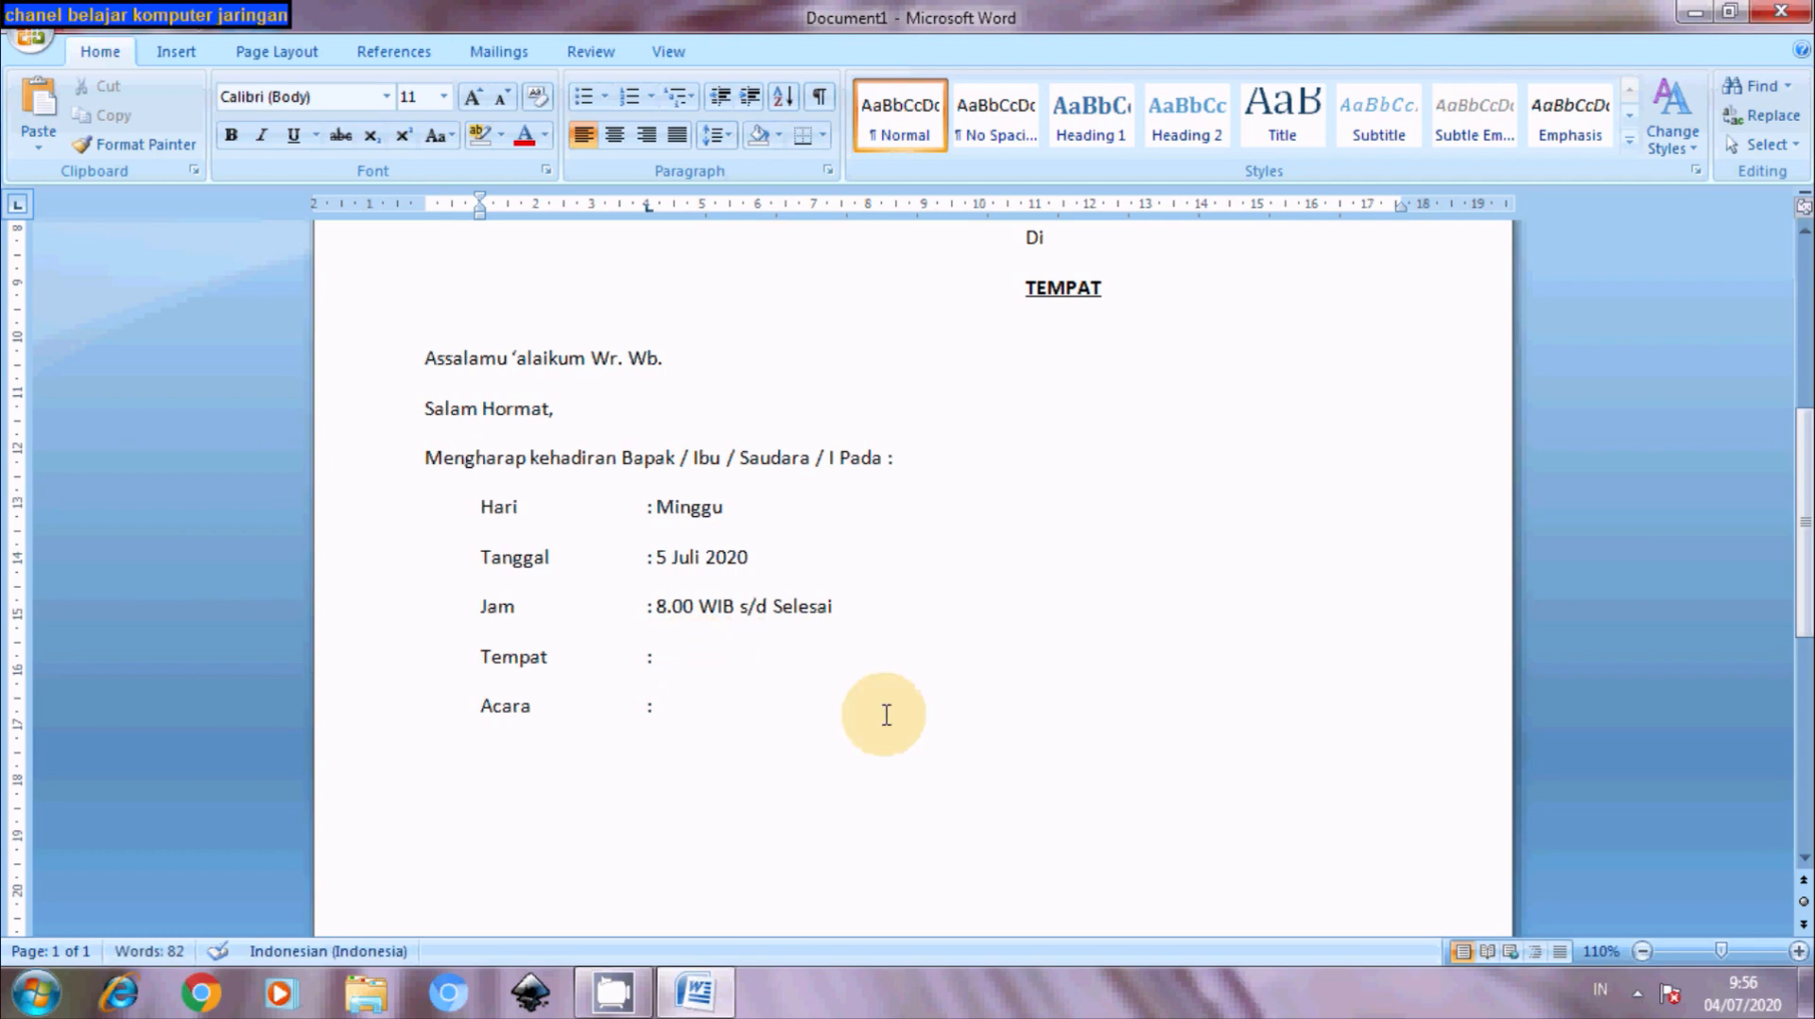
type("Rumah Ba")
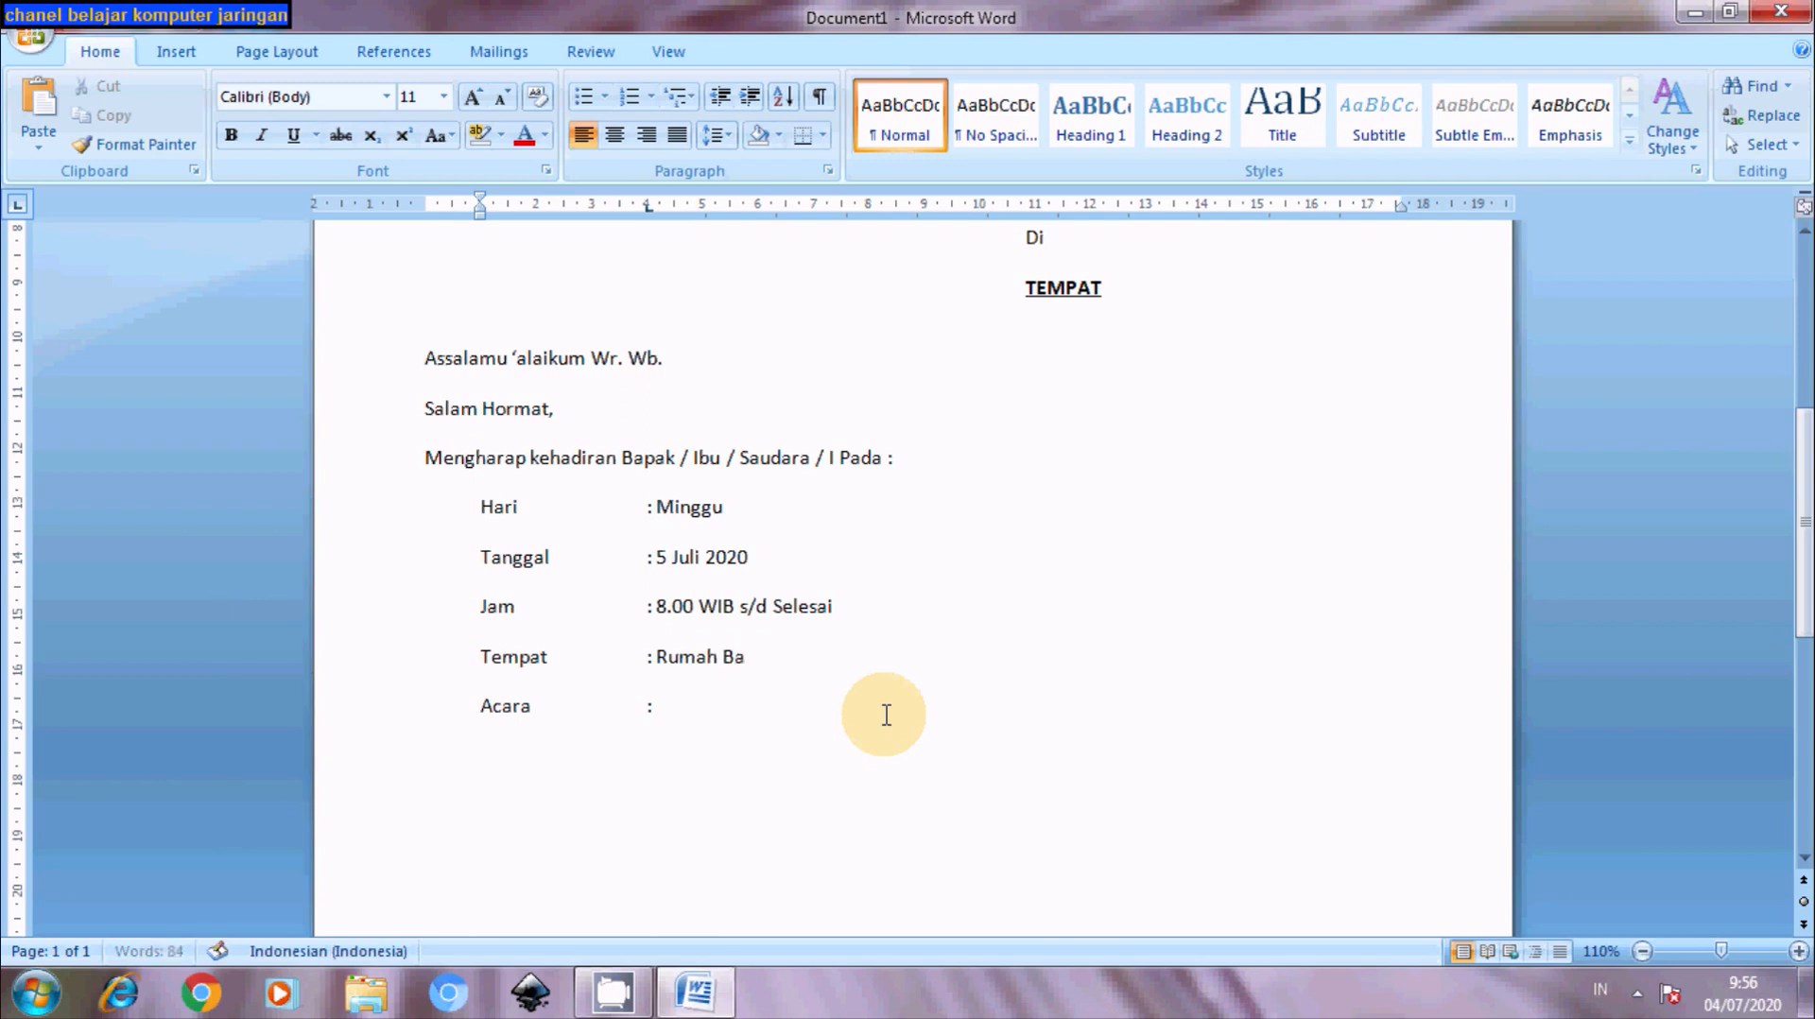
type("pak Suswon")
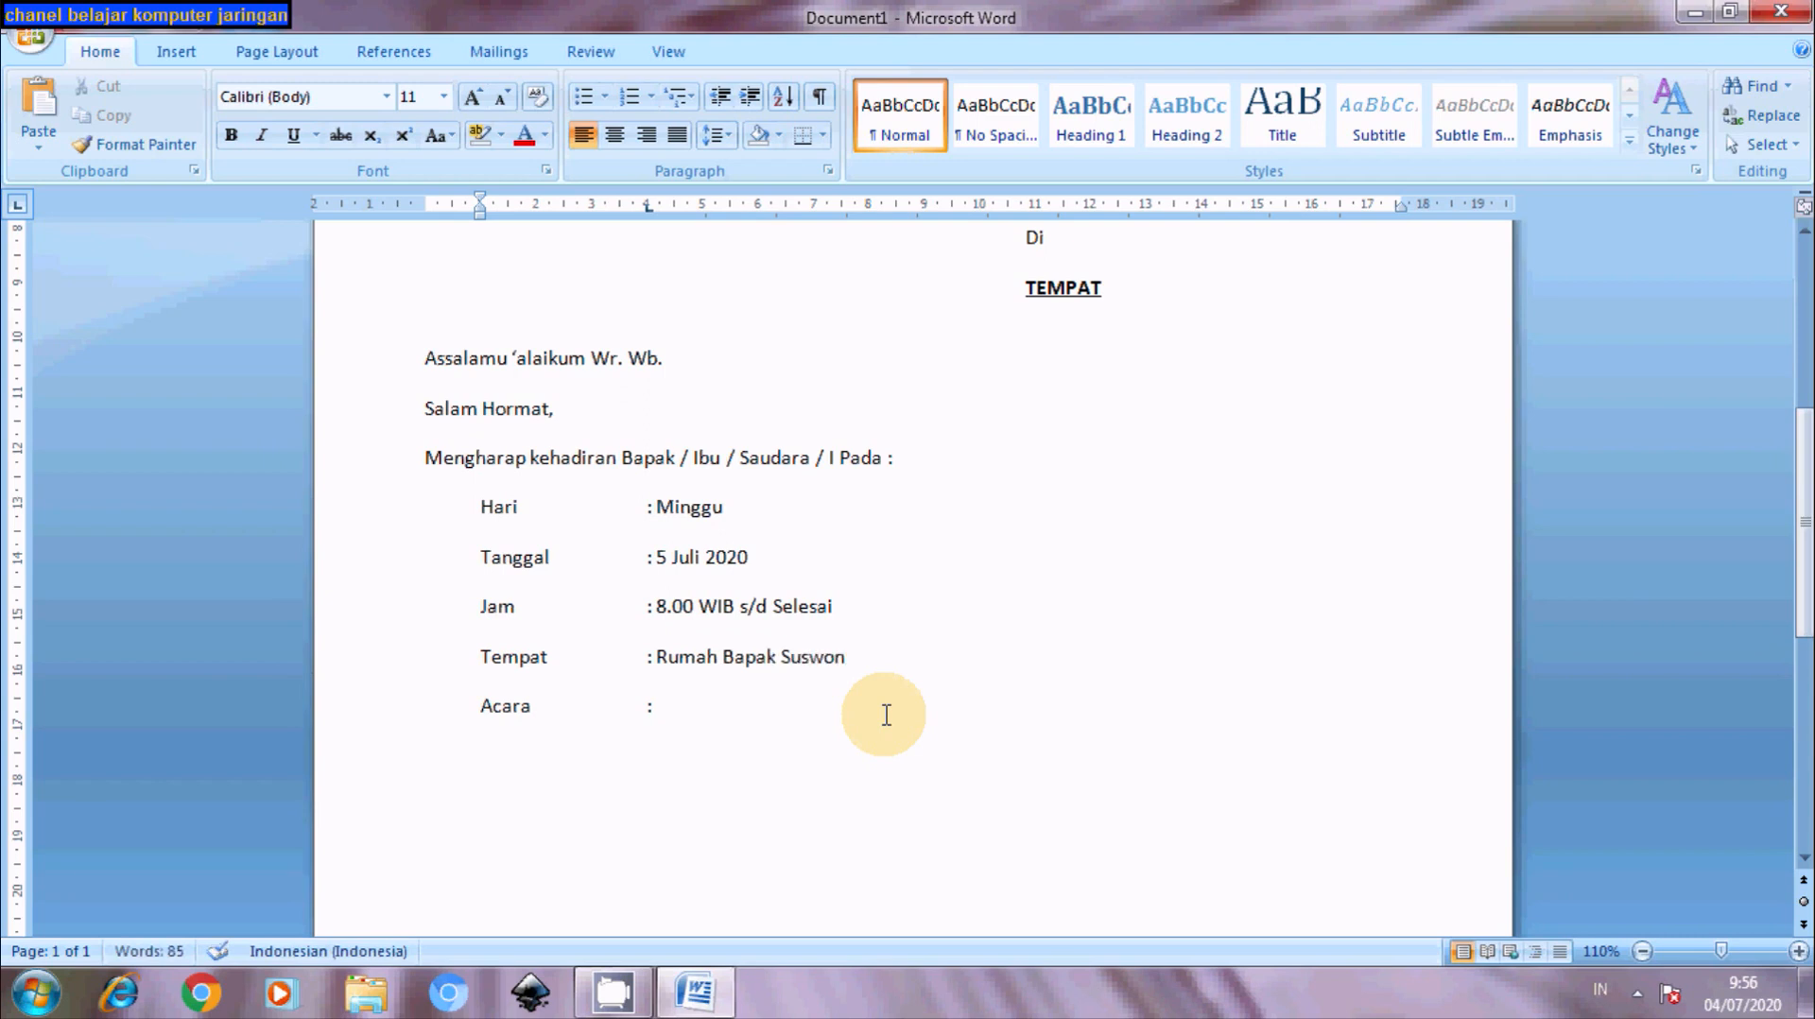
type("o")
- Add the host's street address on a second line under the Tempat entry, aligned with the colons
key("Return")
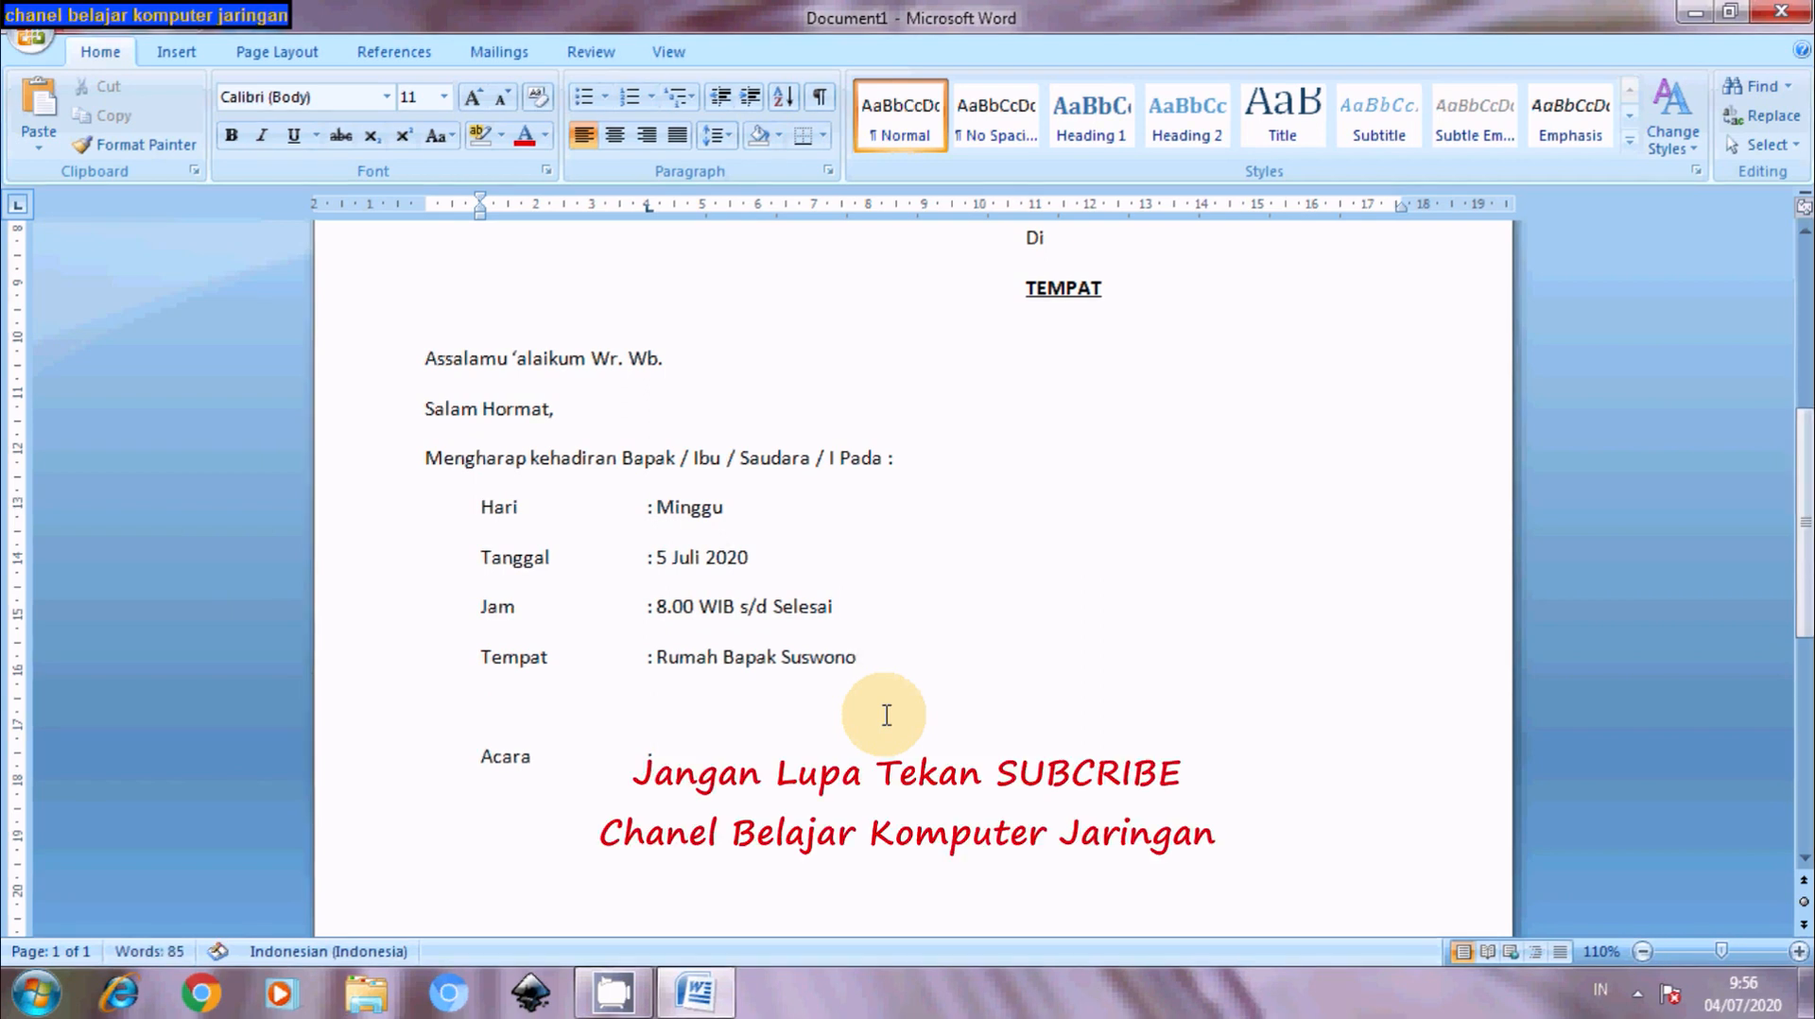
key("Tab")
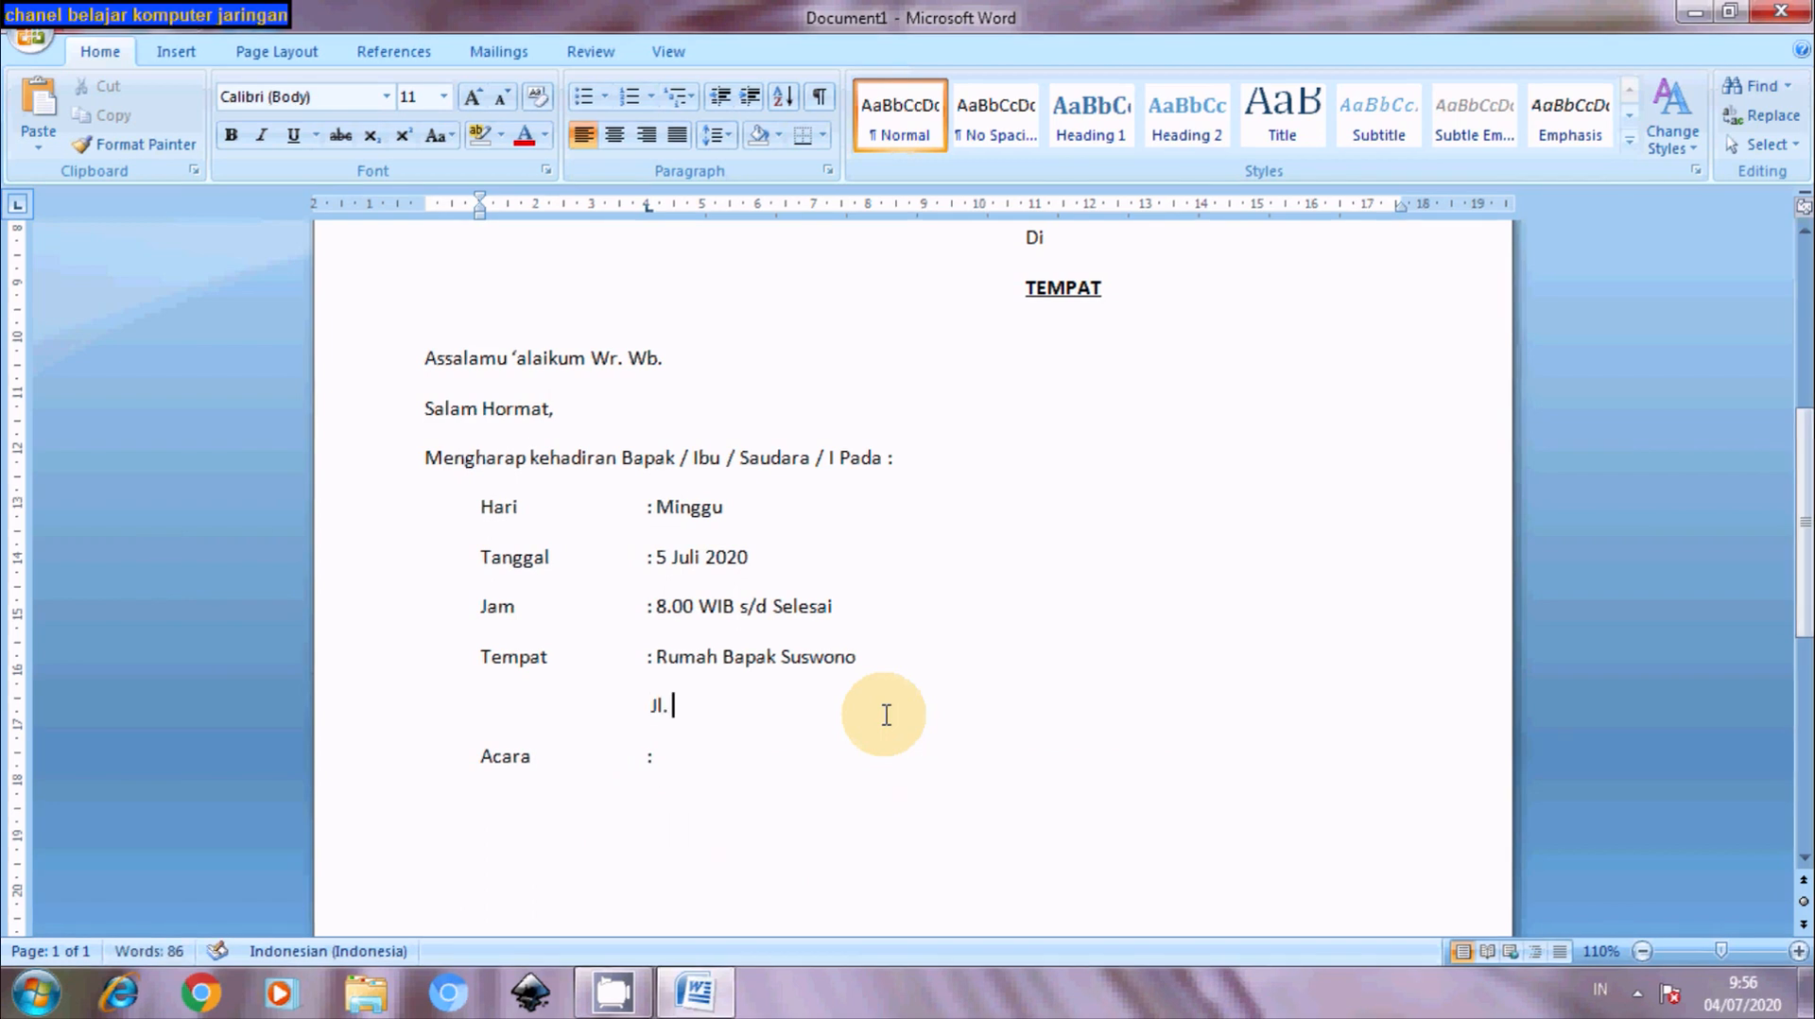
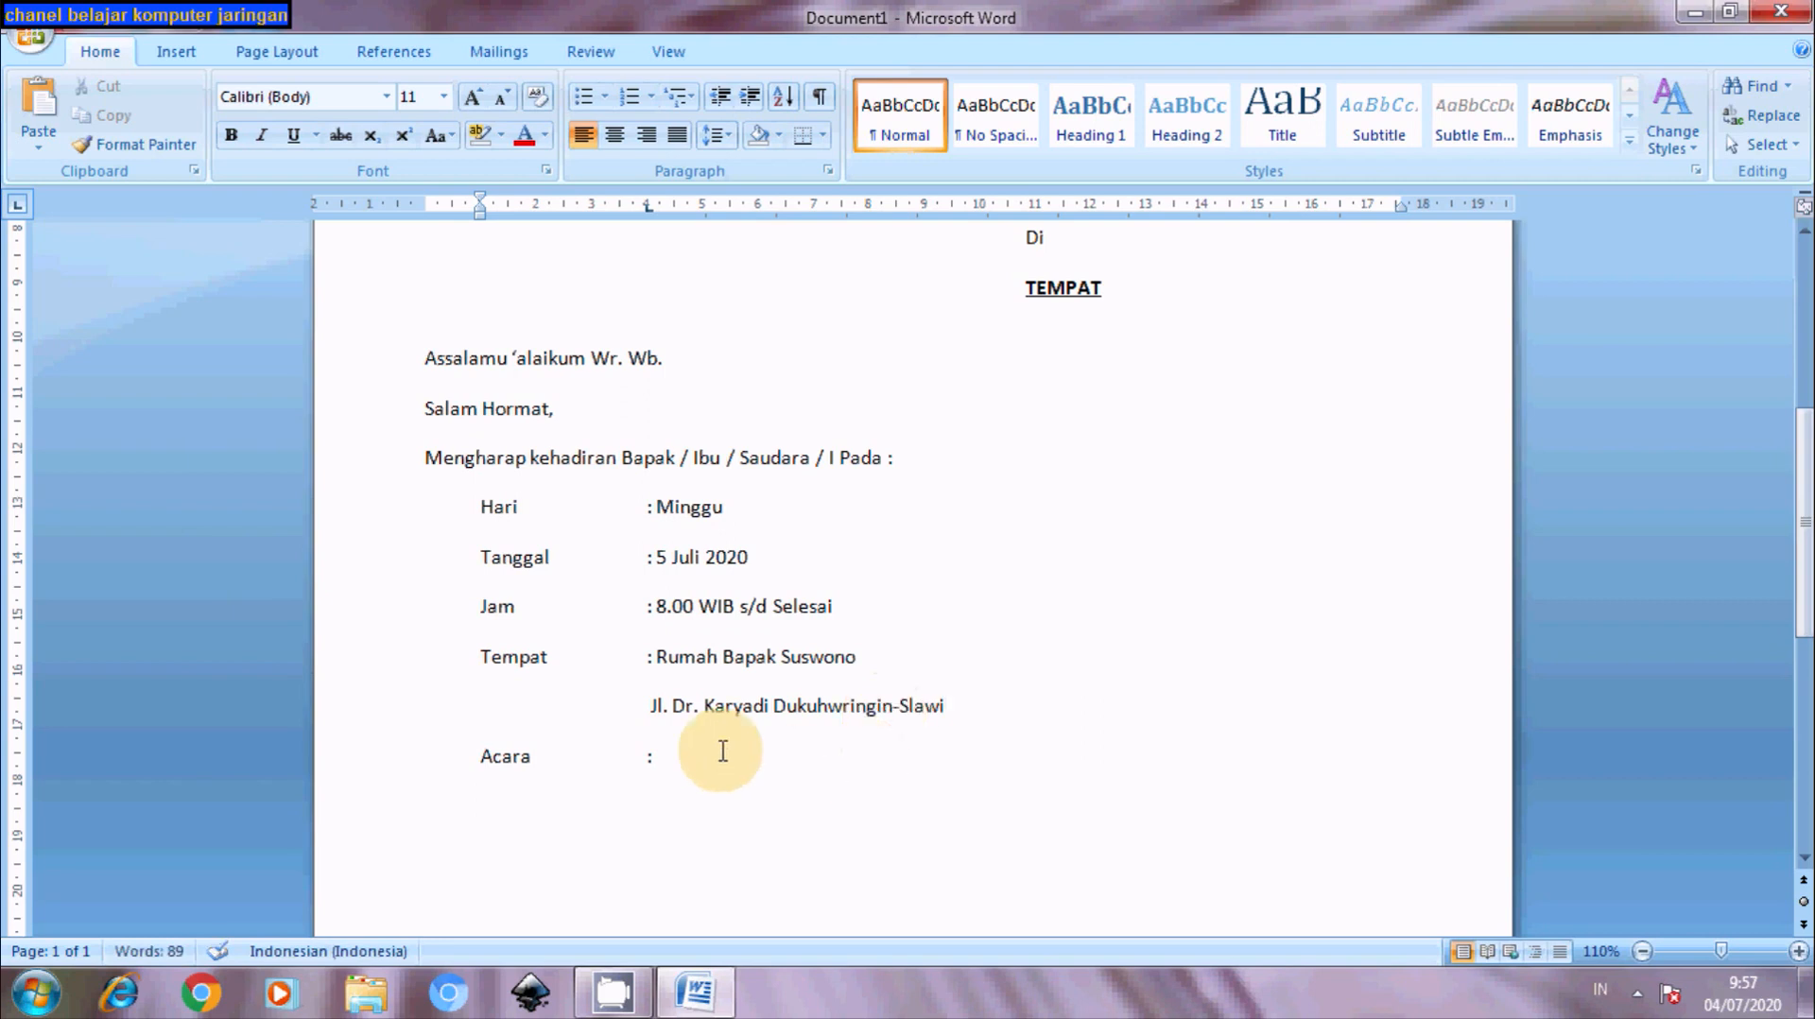
- Enter 'Pertemuan rutin' after the Acara colon
left_click(675, 758)
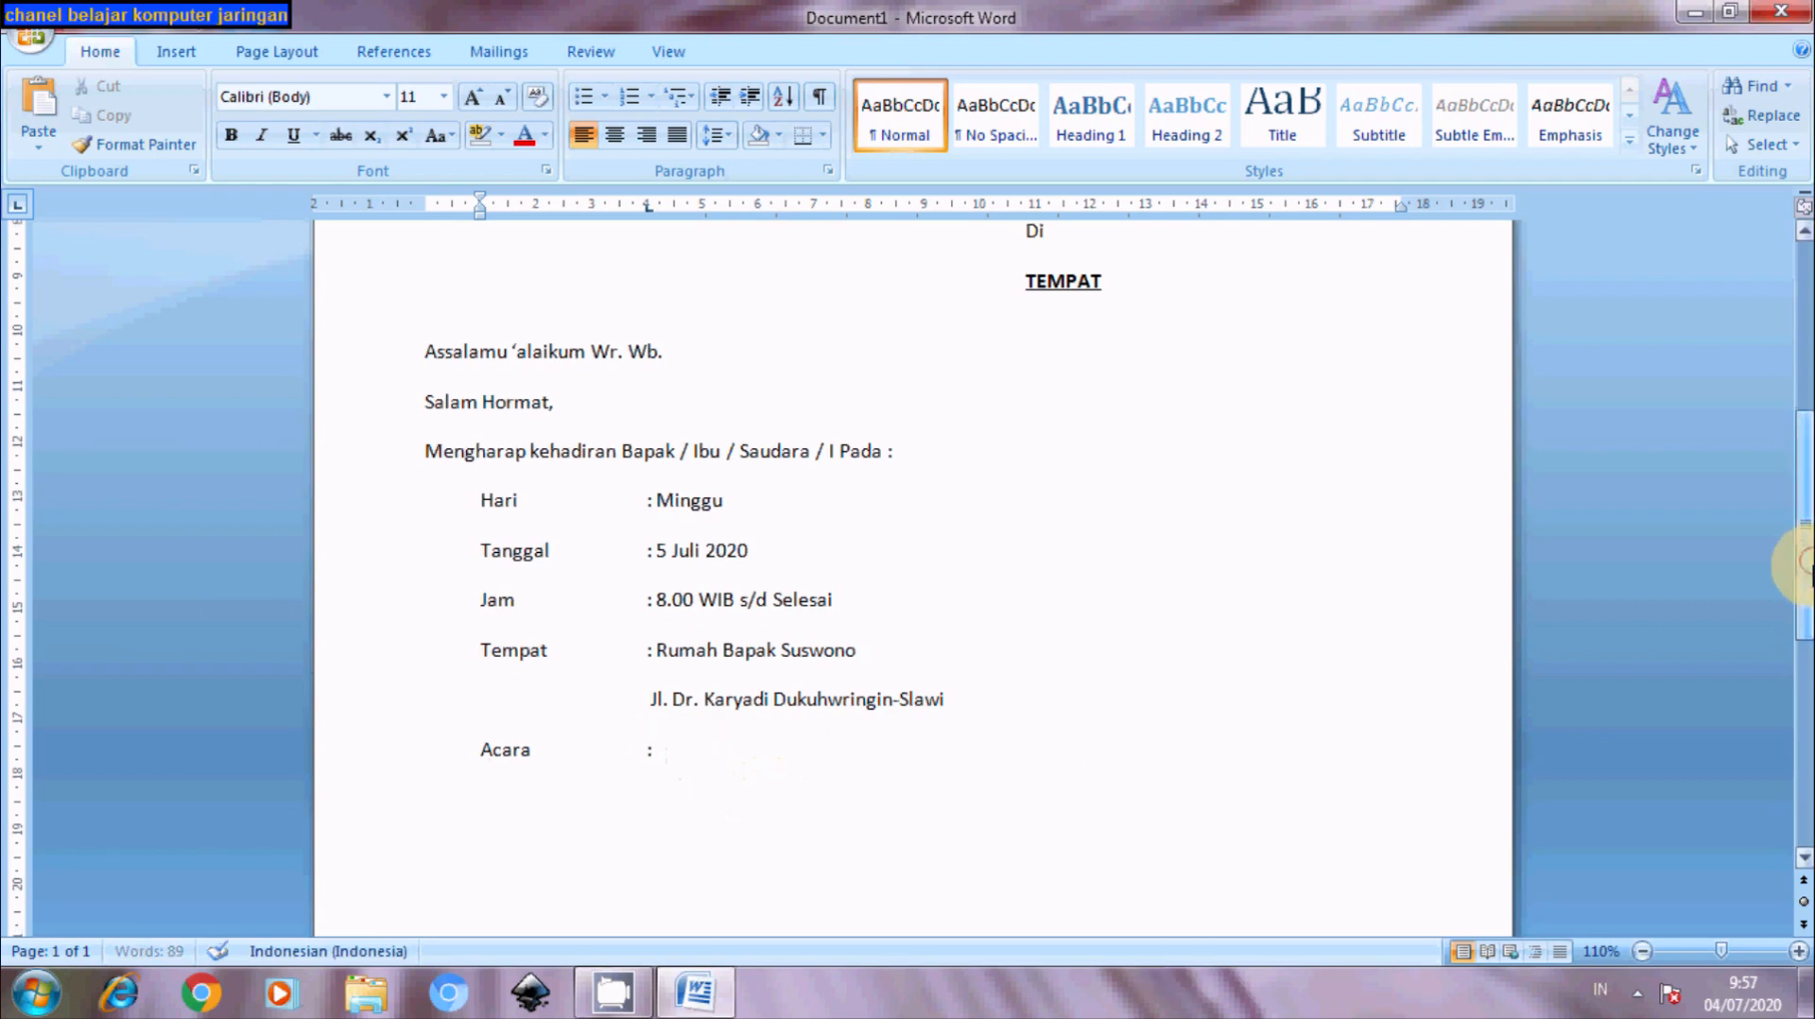
left_click_drag(1801, 559, 1800, 590)
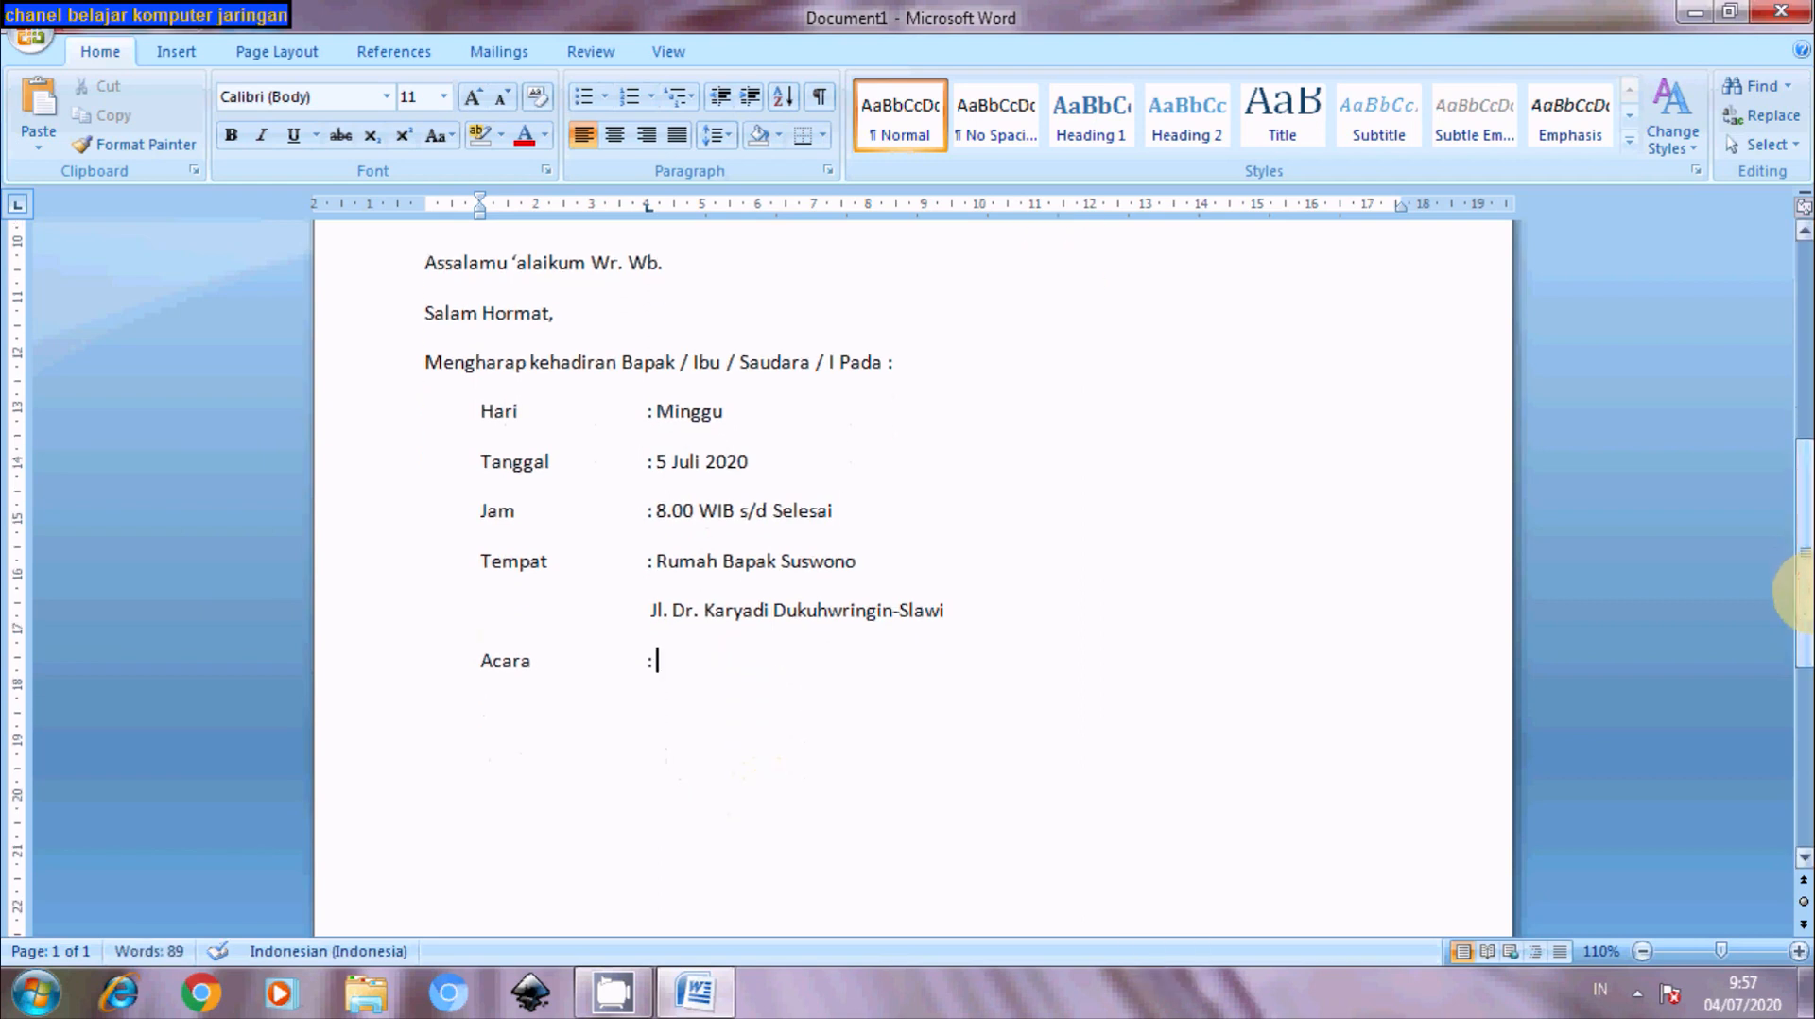
type("Pertemuan ru")
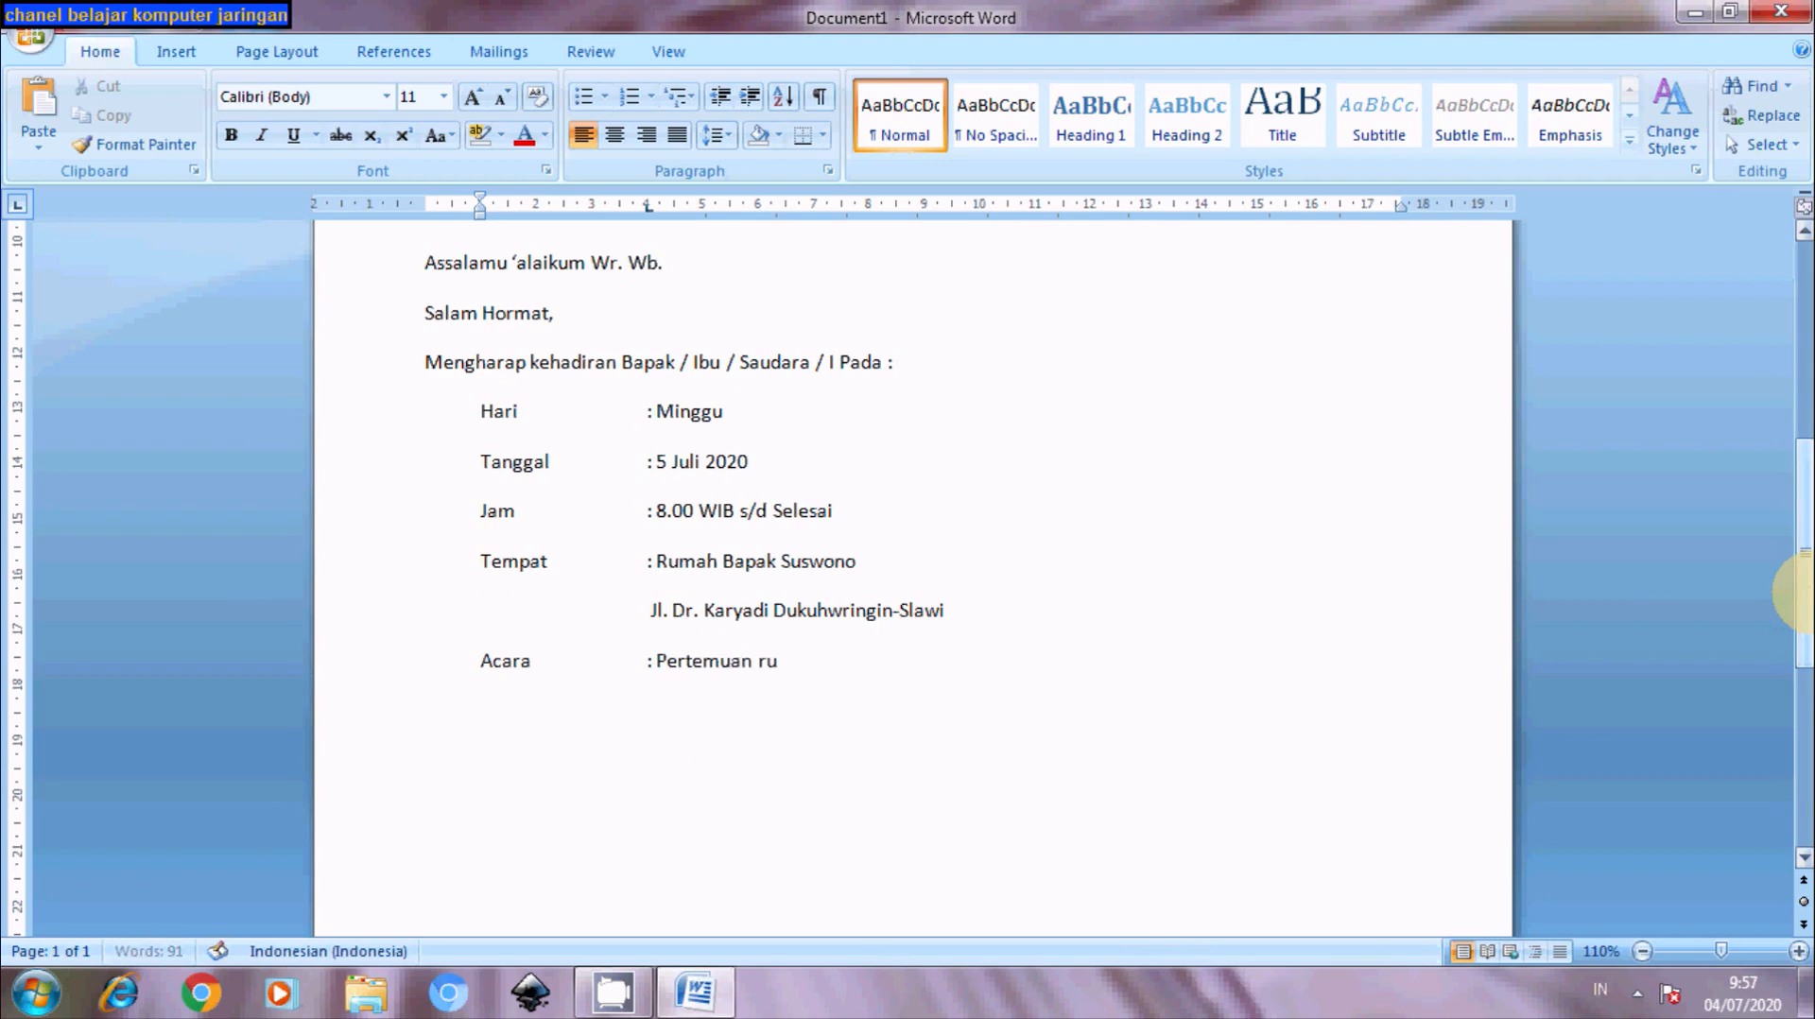
type("tin")
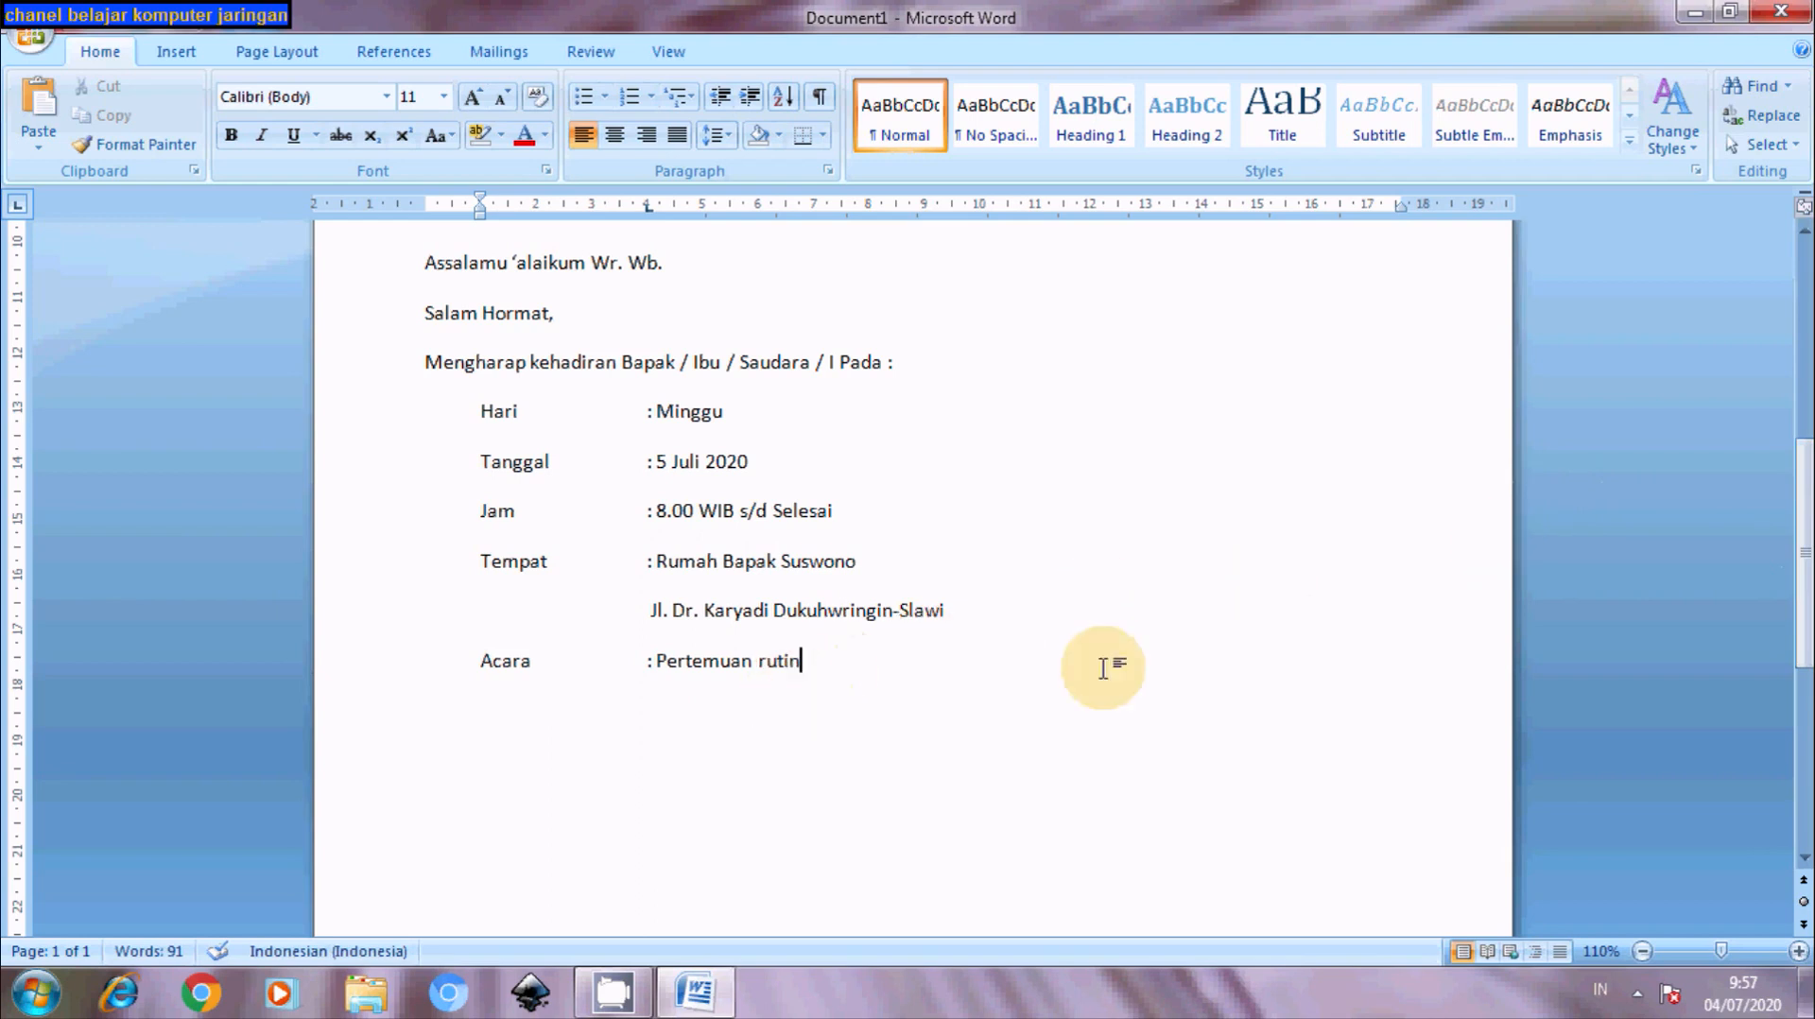
- Add the unindented paragraph 'Demikian Undangan dari kami, Atas perhatian dan kehadiran… kami ucapkan terima kasih.'
key("Return")
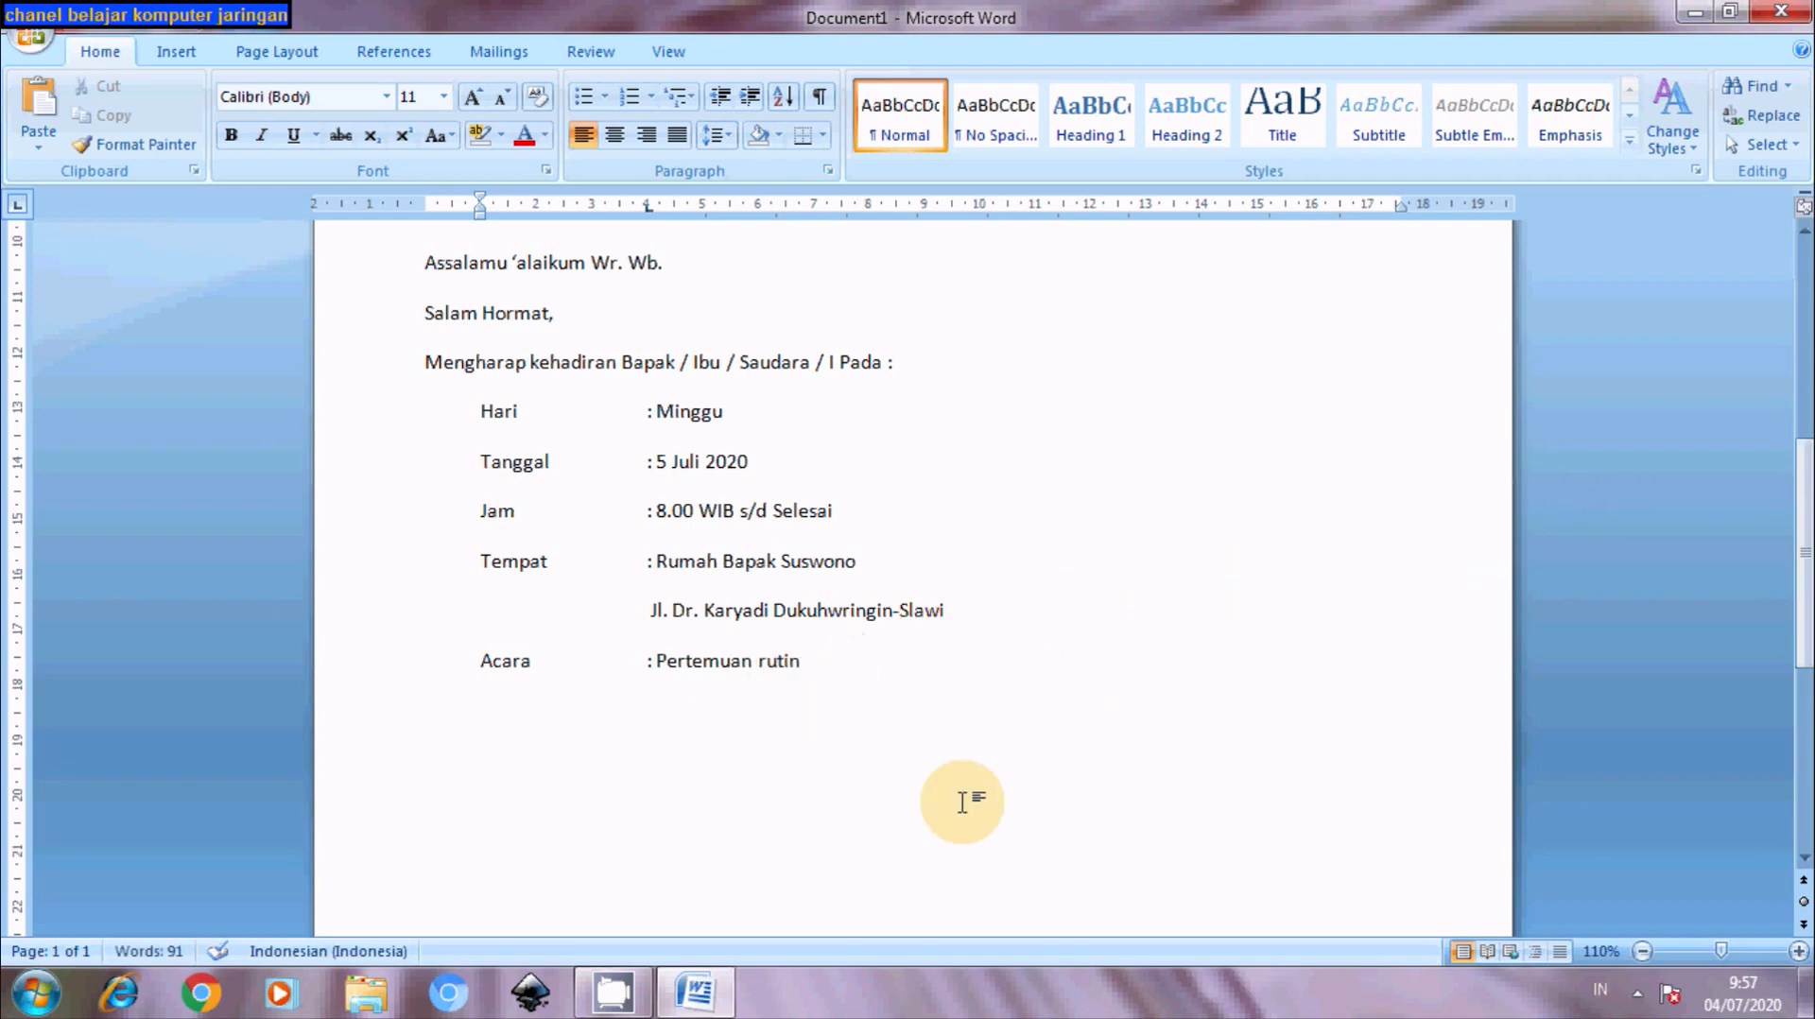
key("BackSpace")
type("Dem")
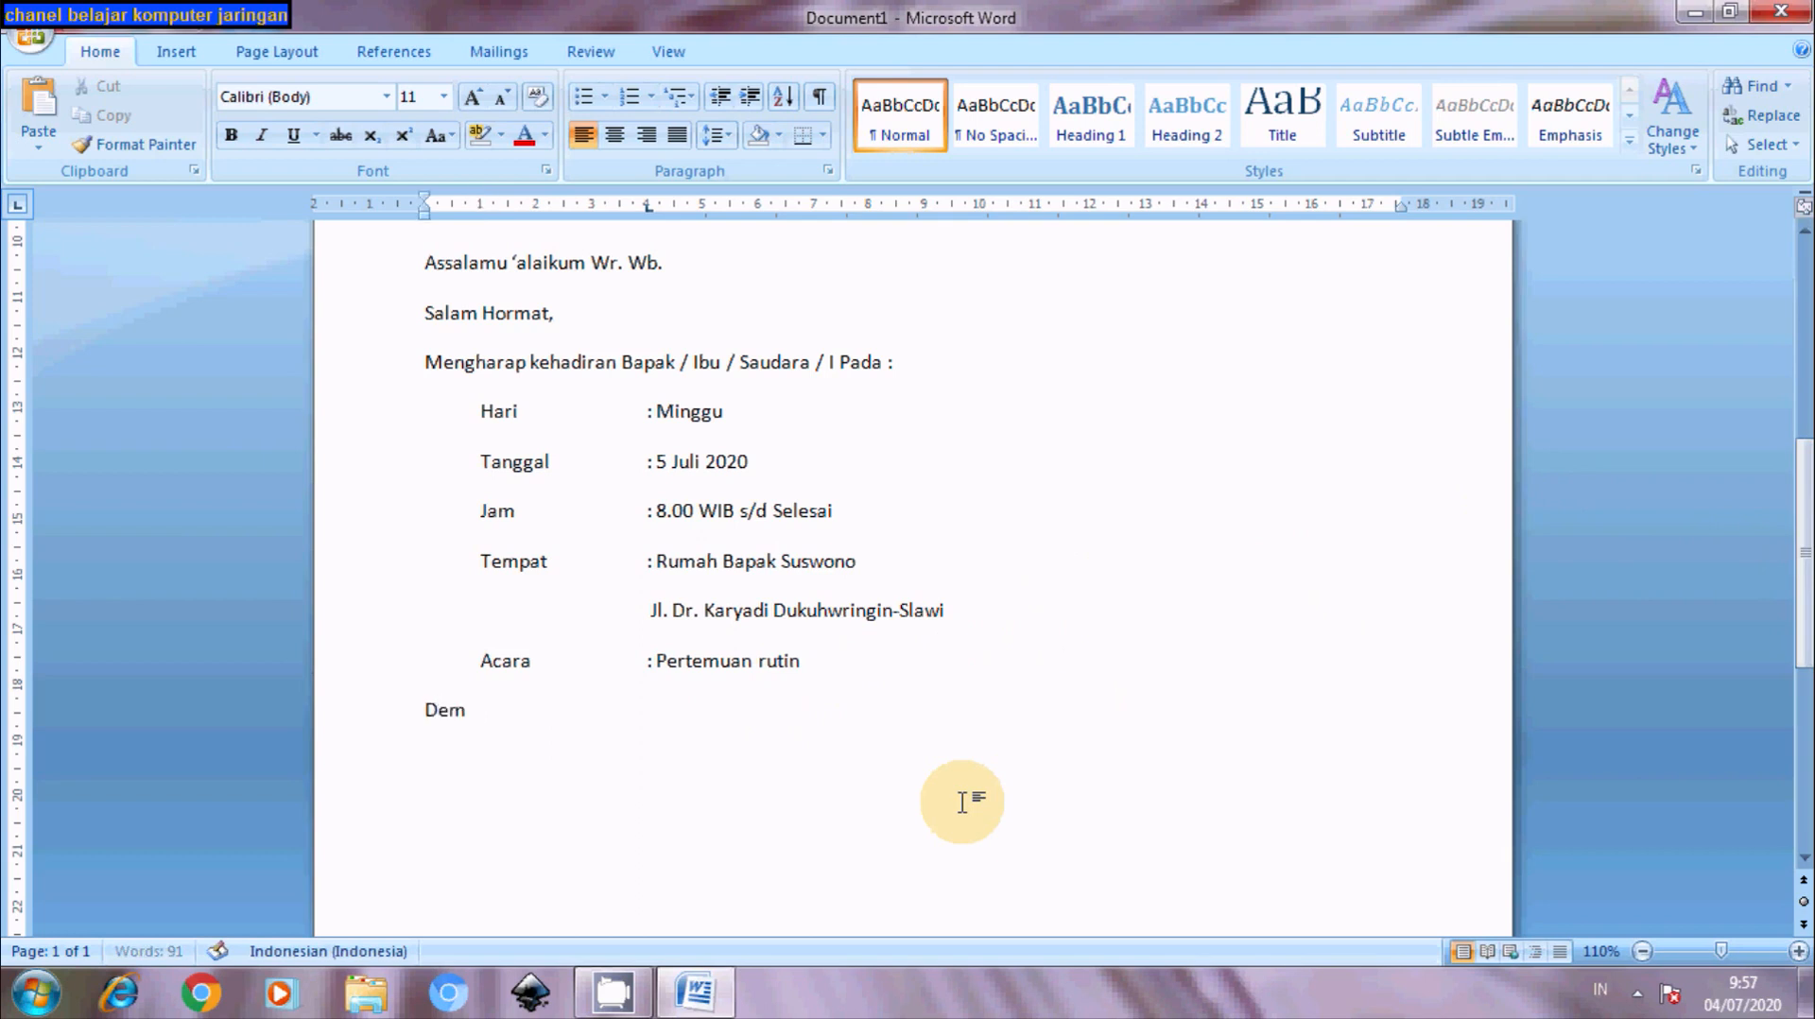
type("ikian Undangan ")
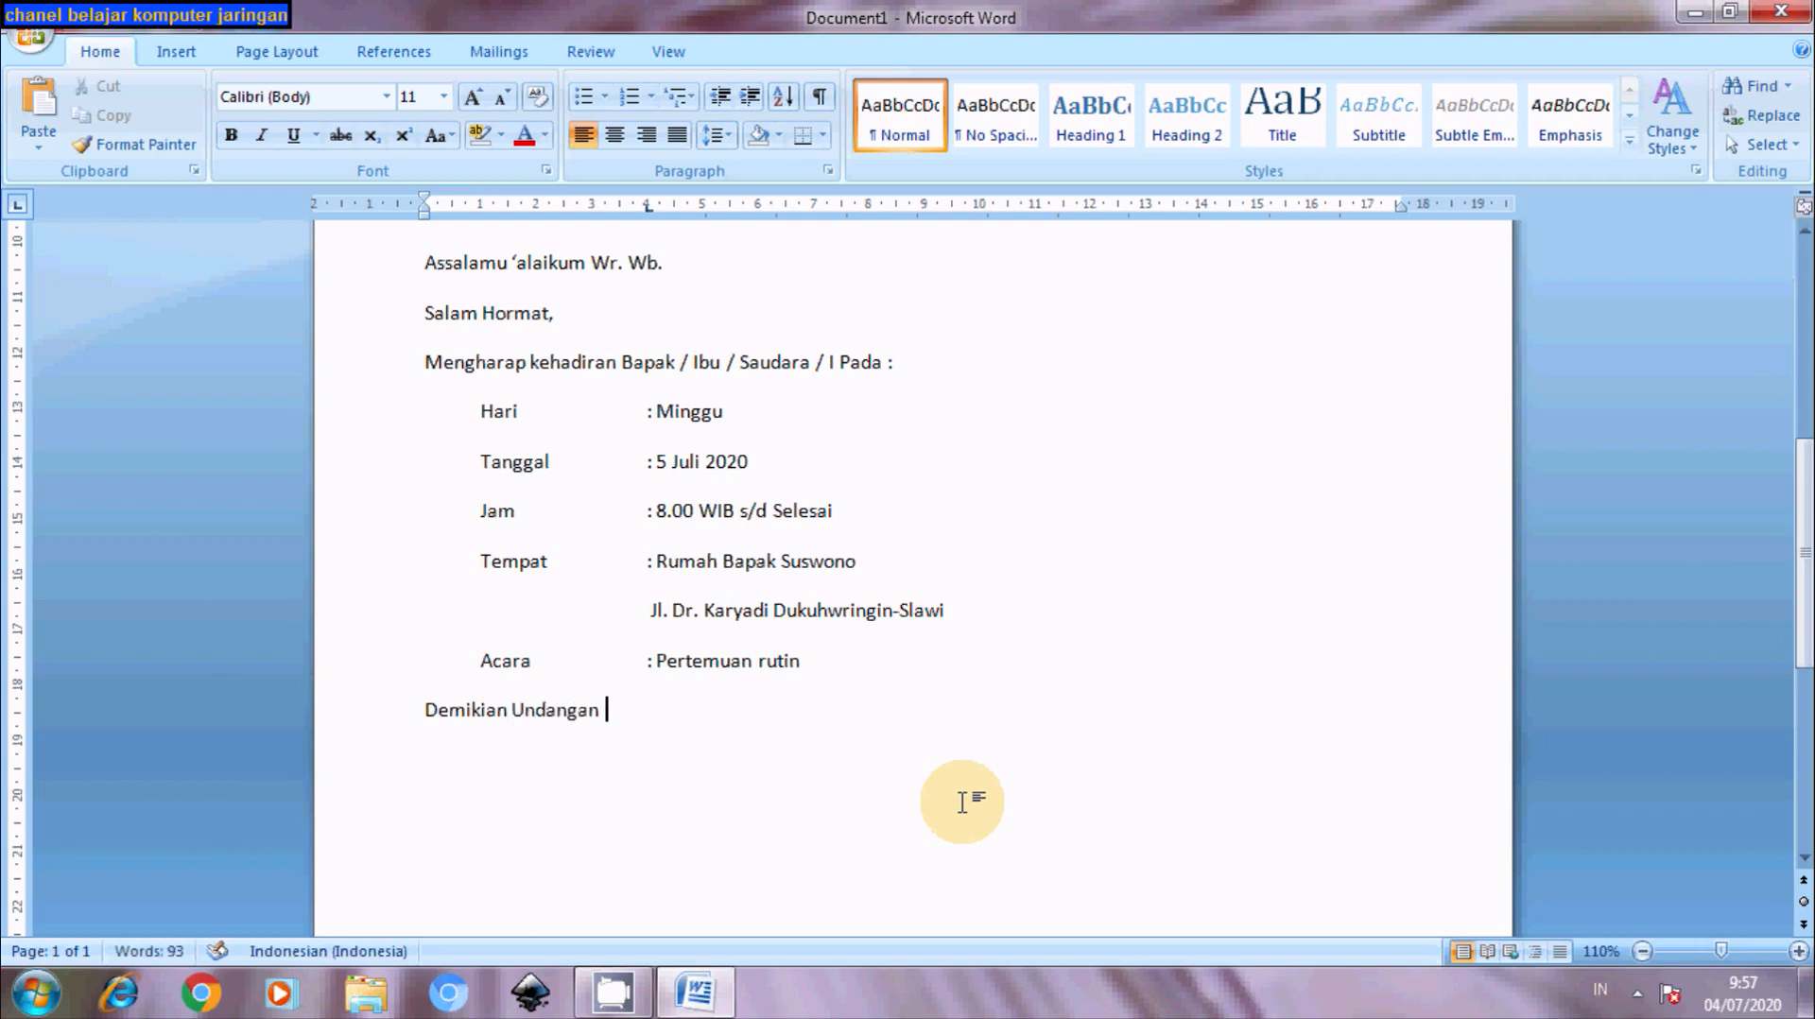
type("dari kami, ")
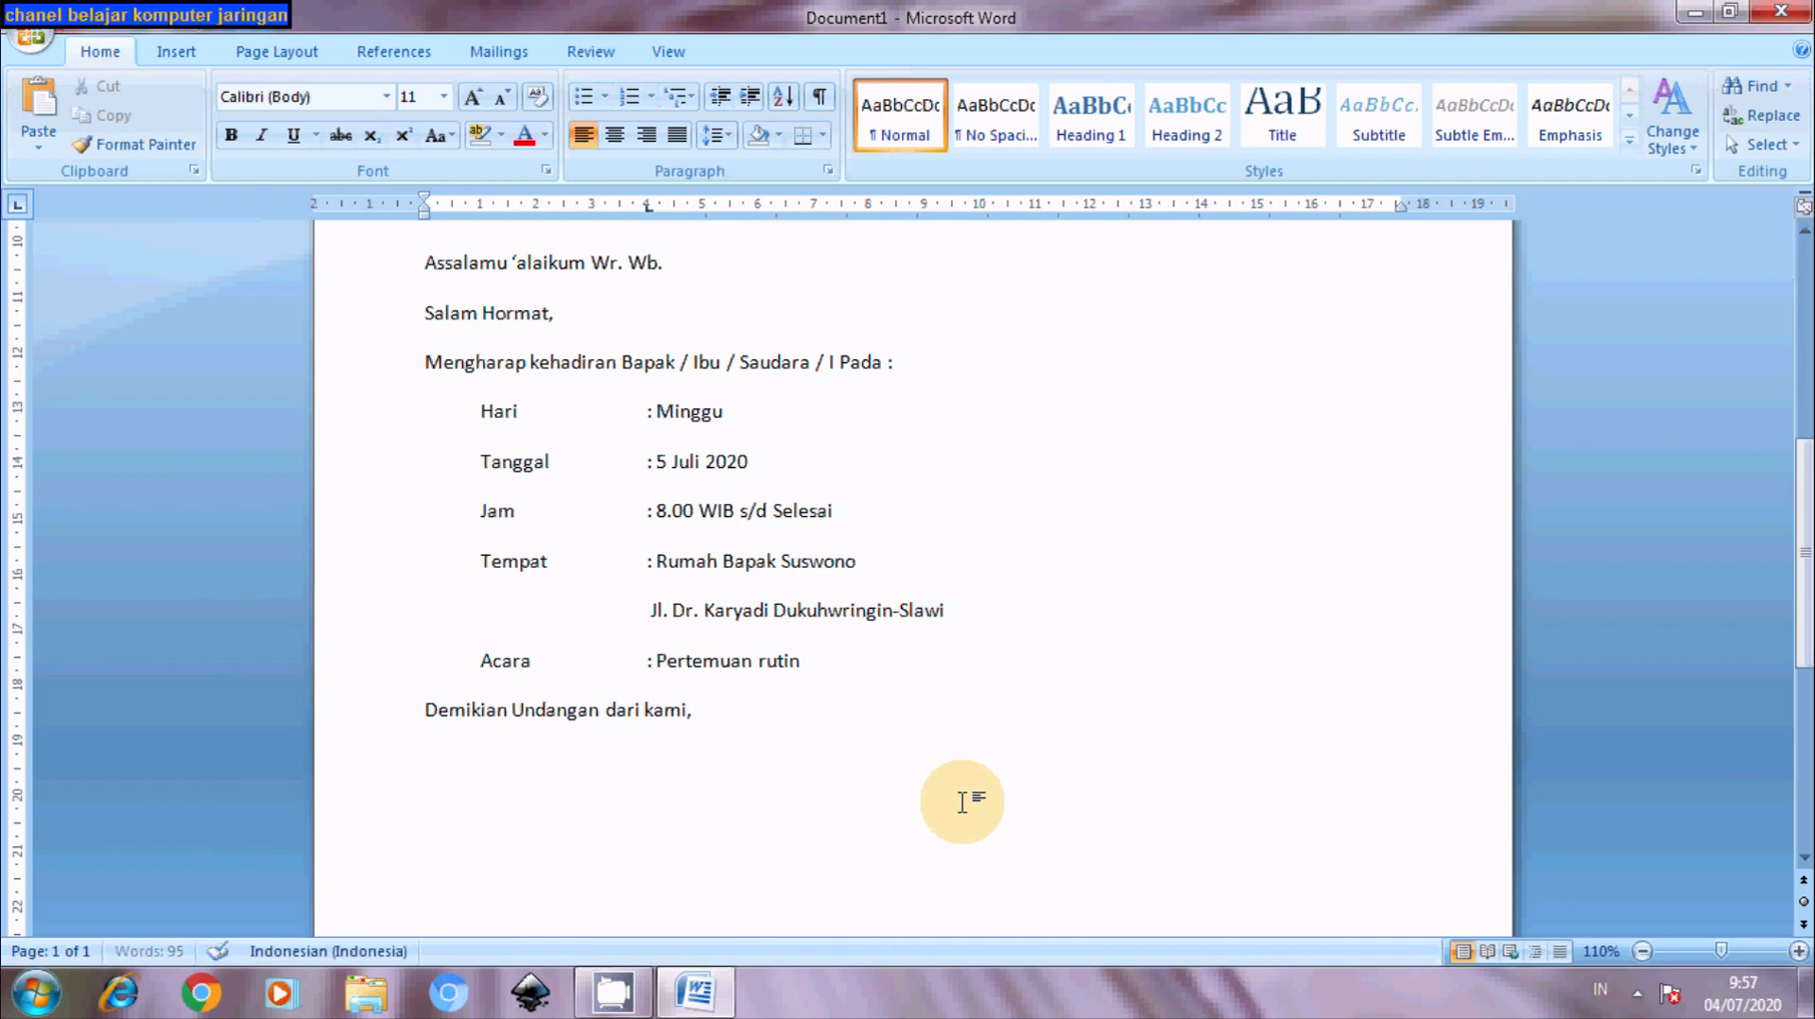
type("Atas perhatiam")
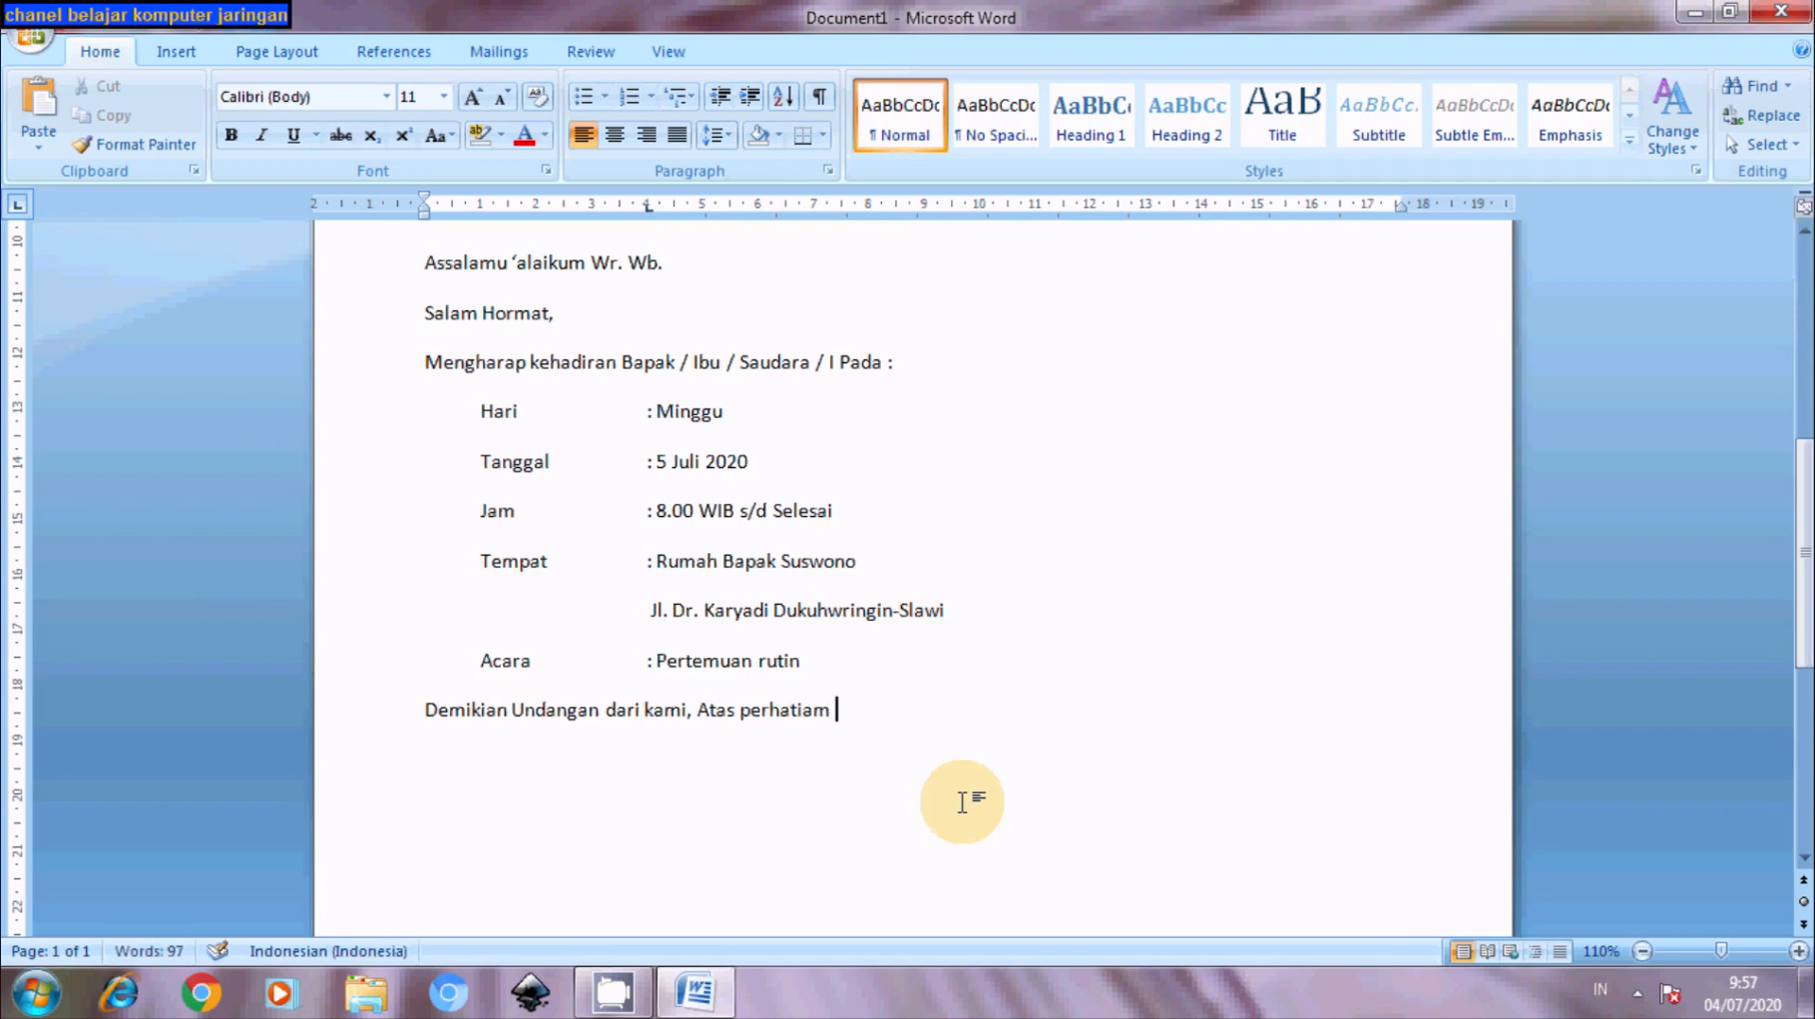
key("BackSpace")
key("BackSpace")
type("n dan kehadiran ")
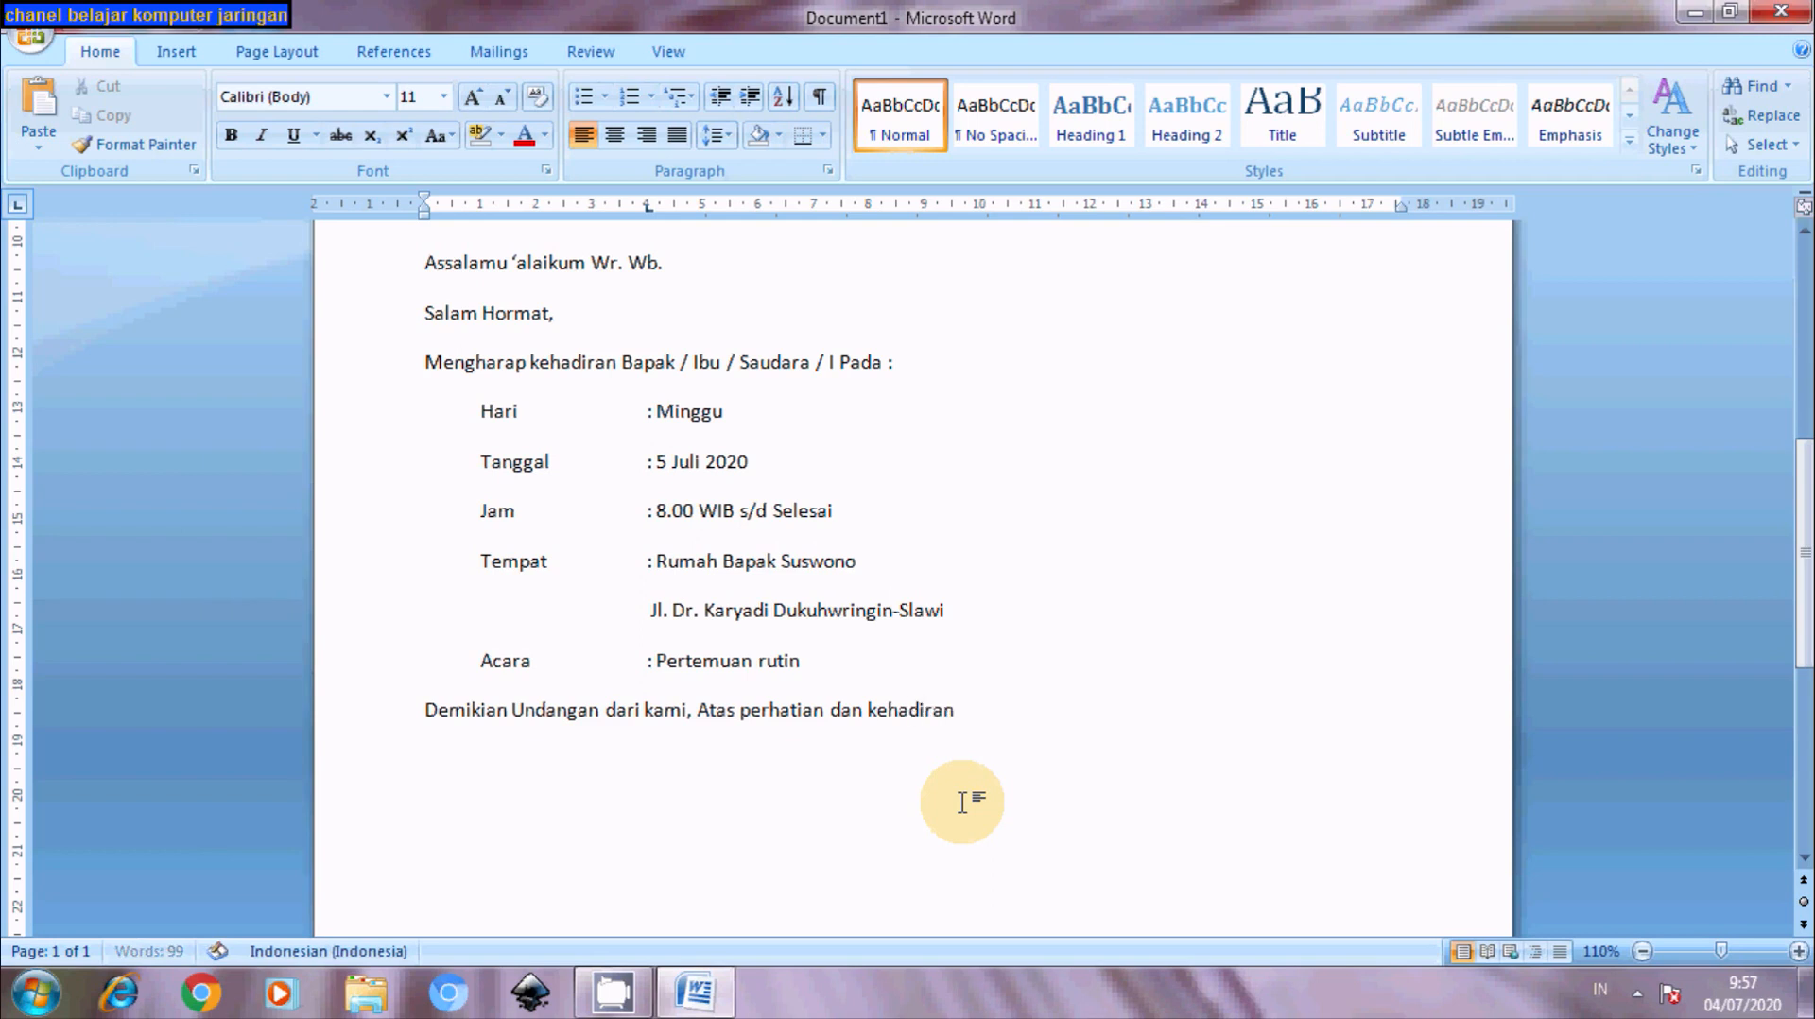
type("Bapak / ")
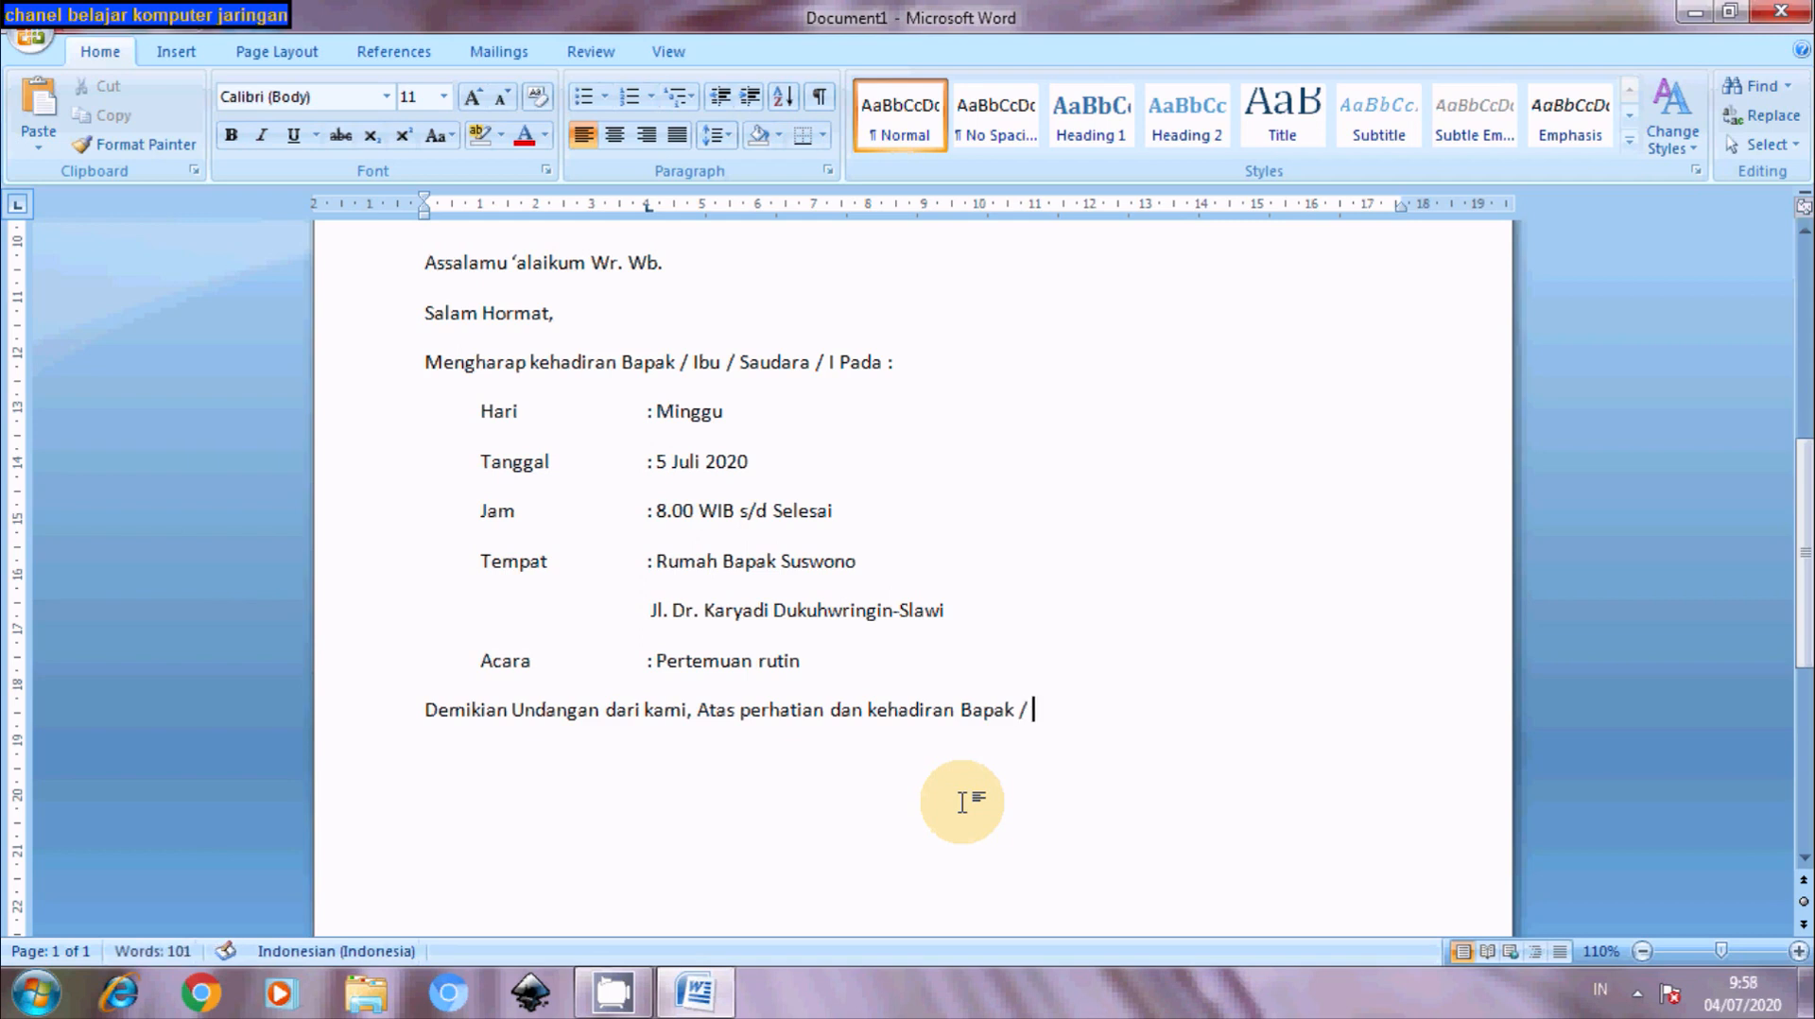
type("Ibu / Saud")
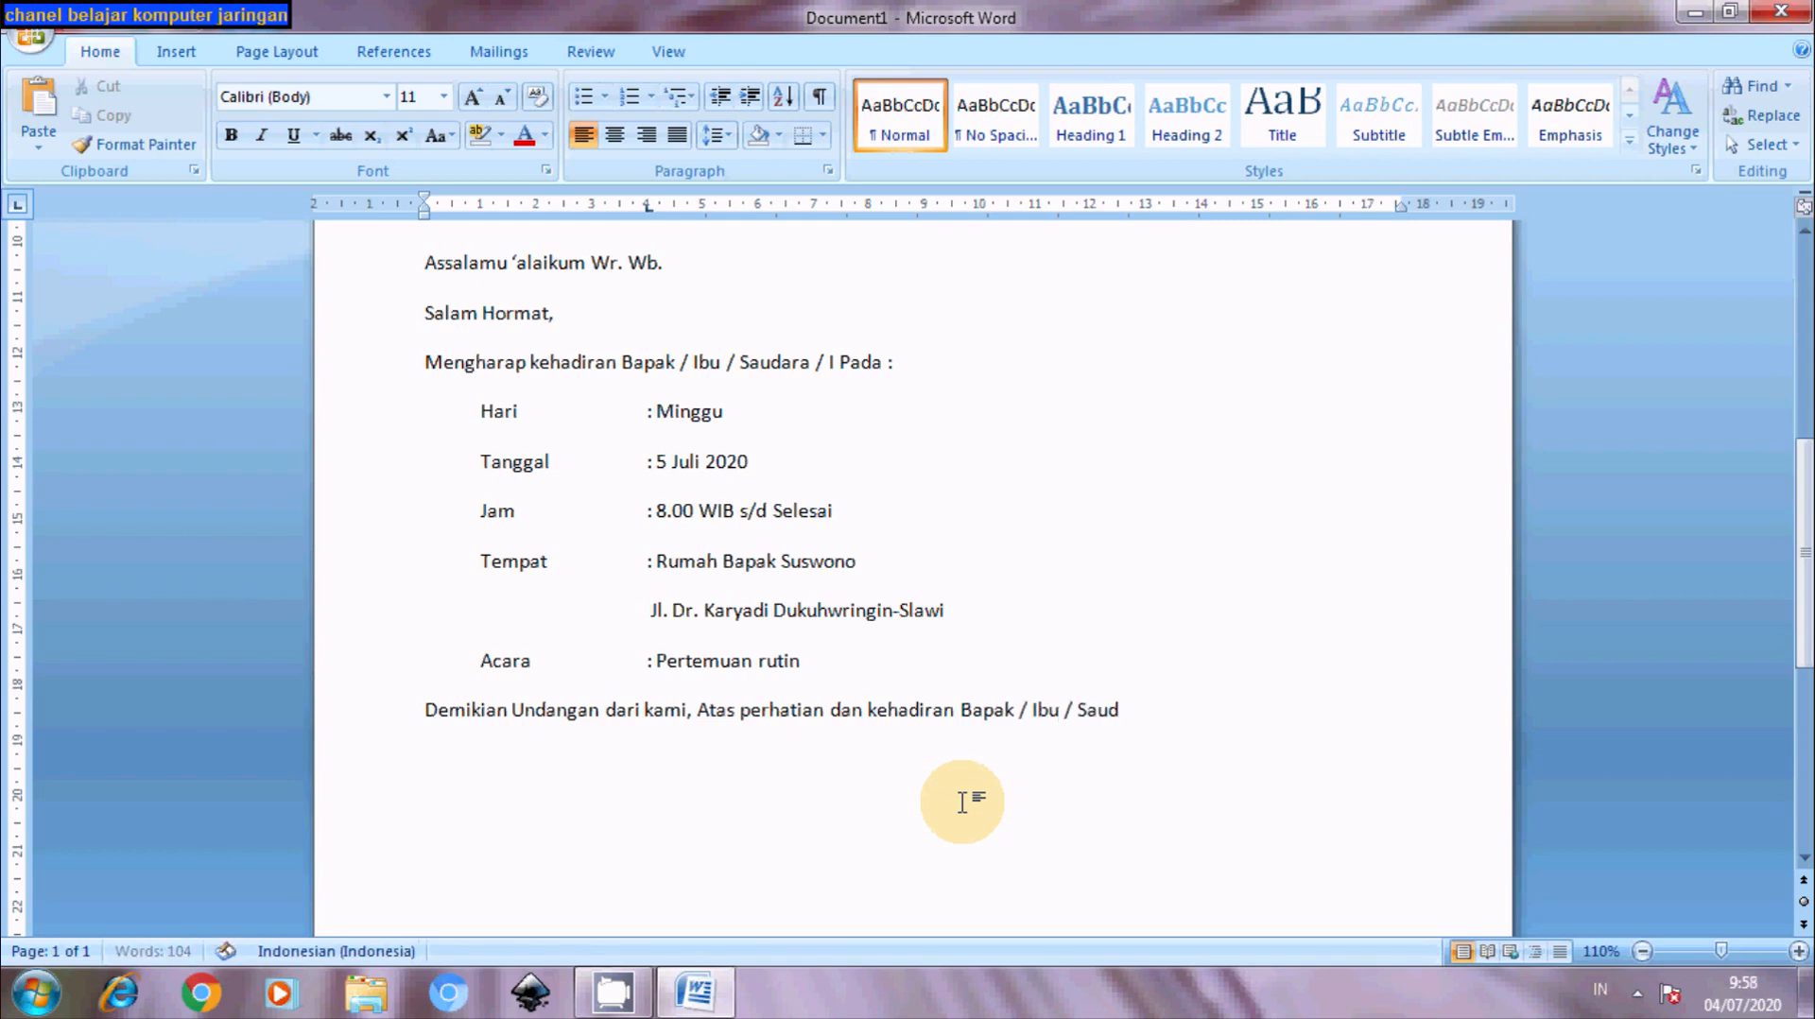
type("ara / I")
type("kami u")
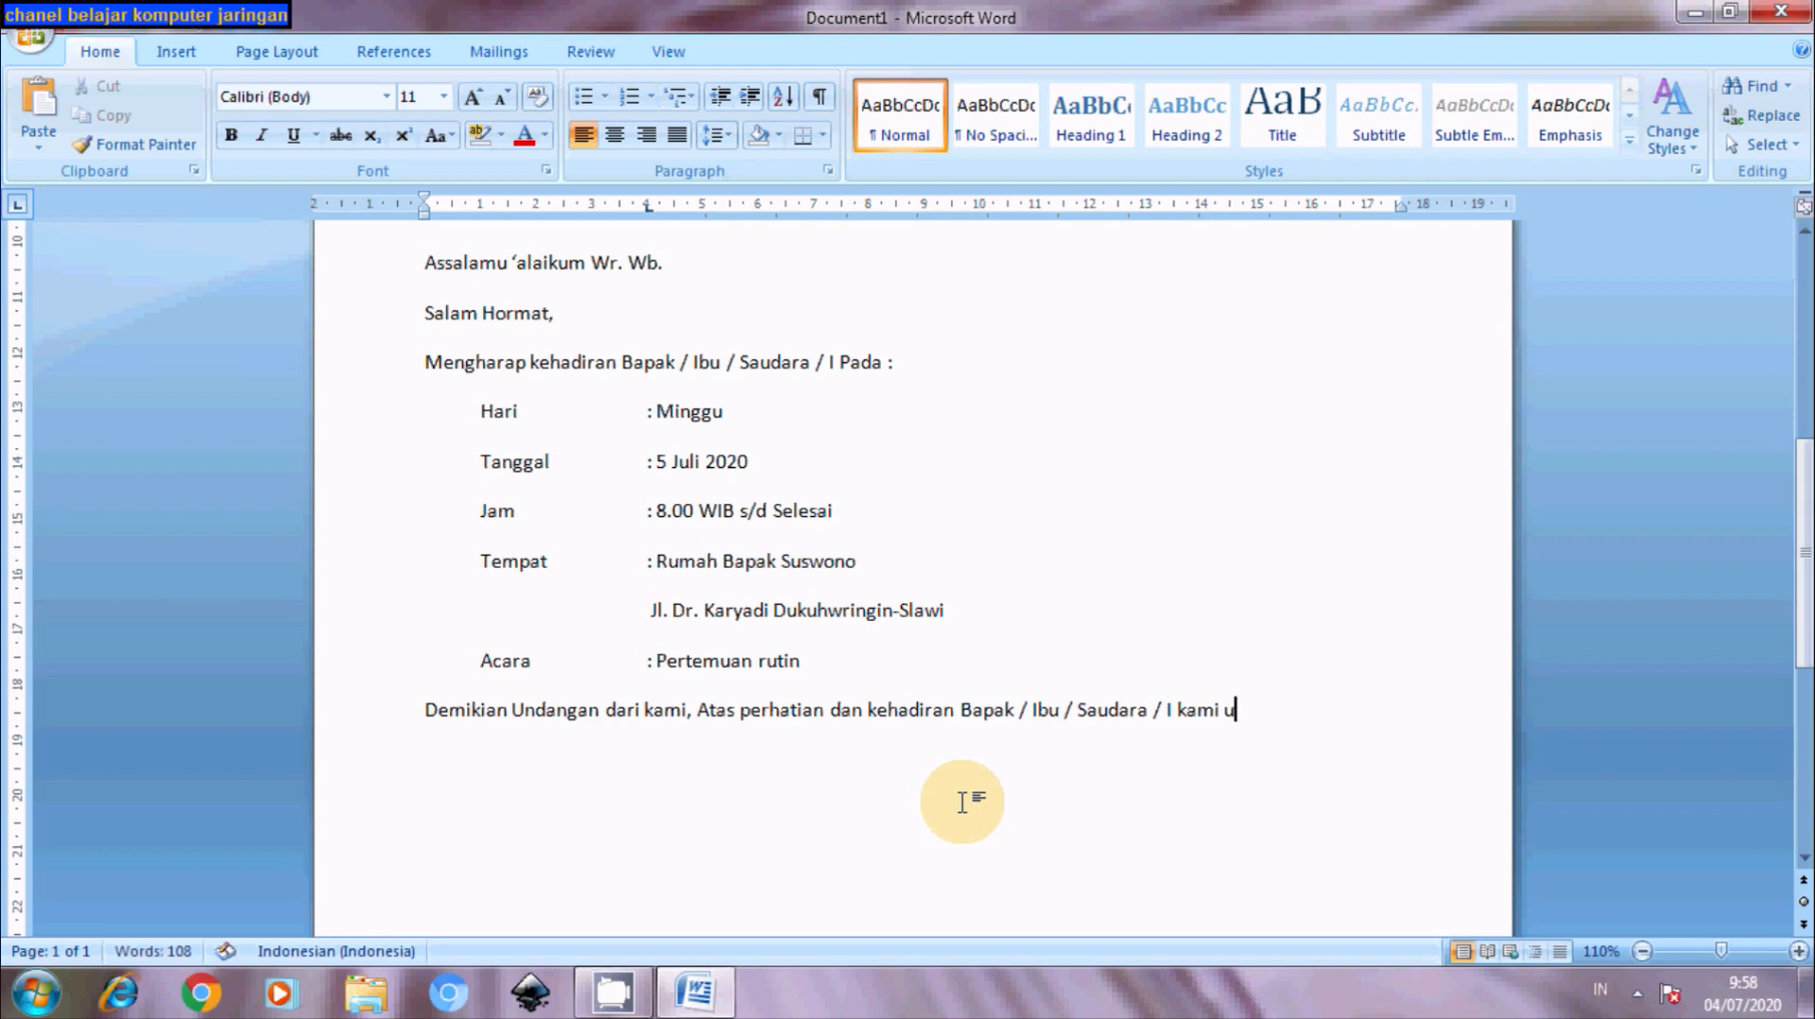
type("capkan terima kasih")
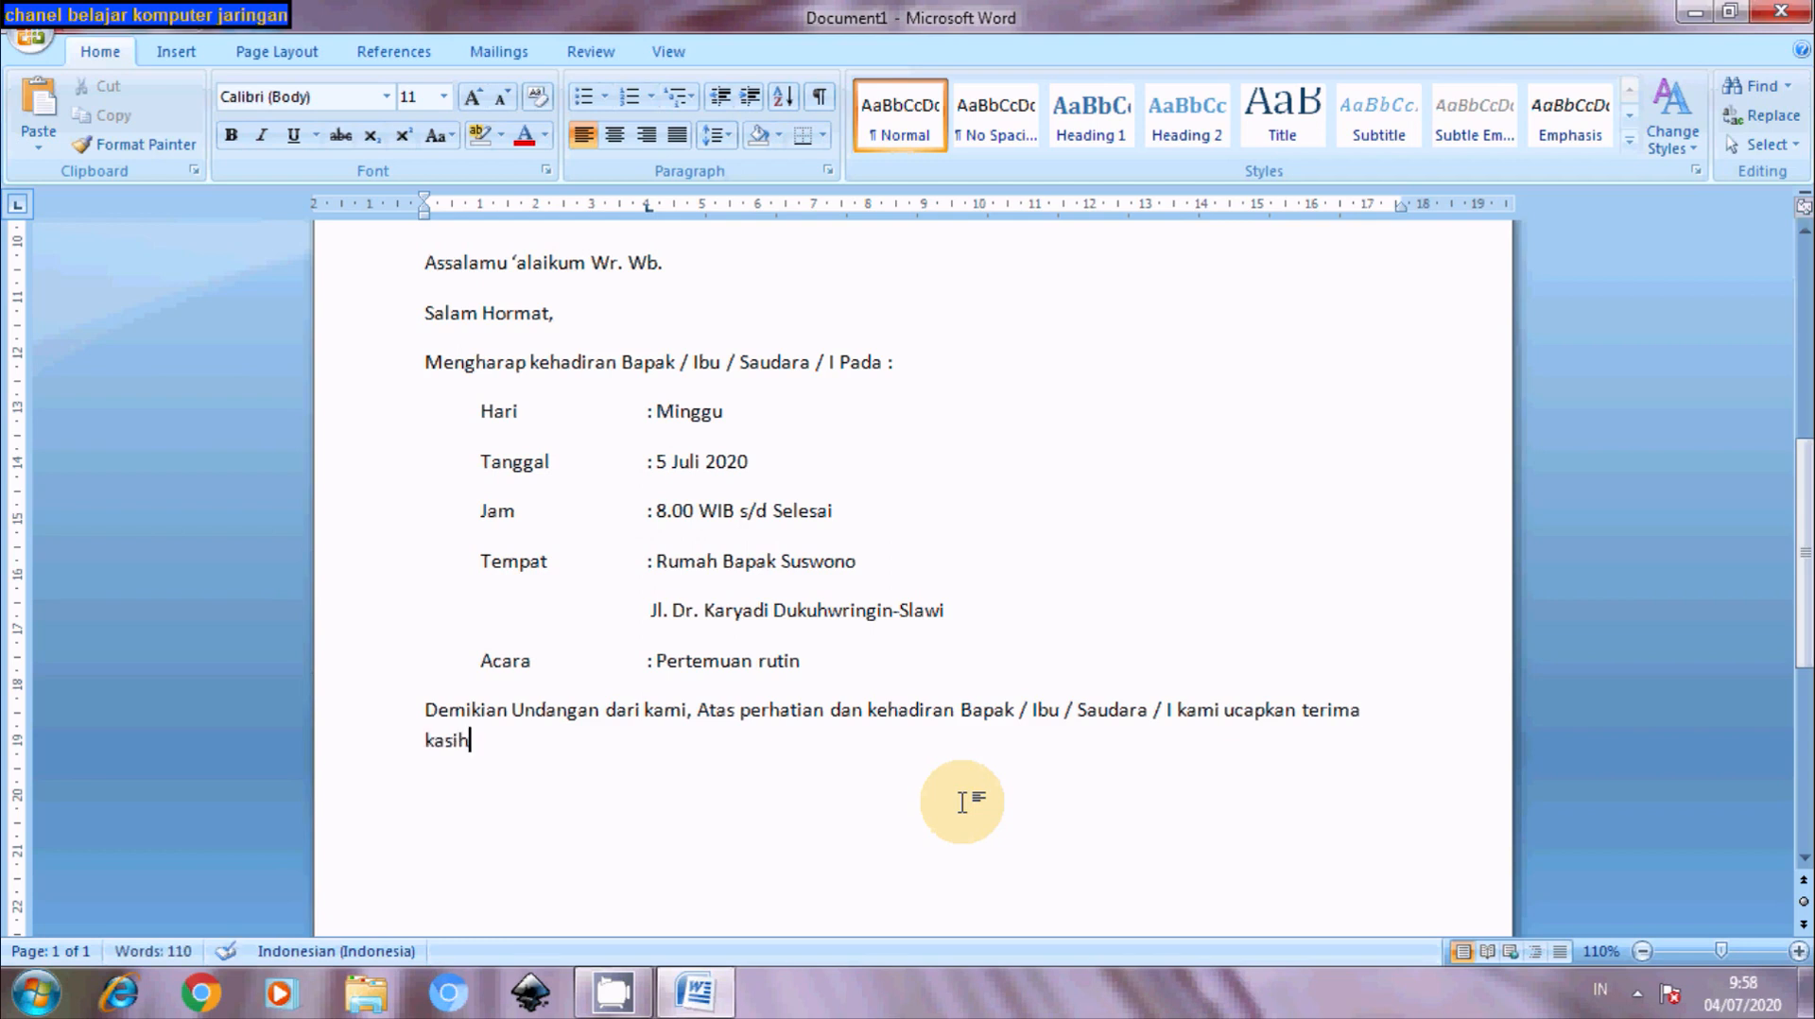
type(".")
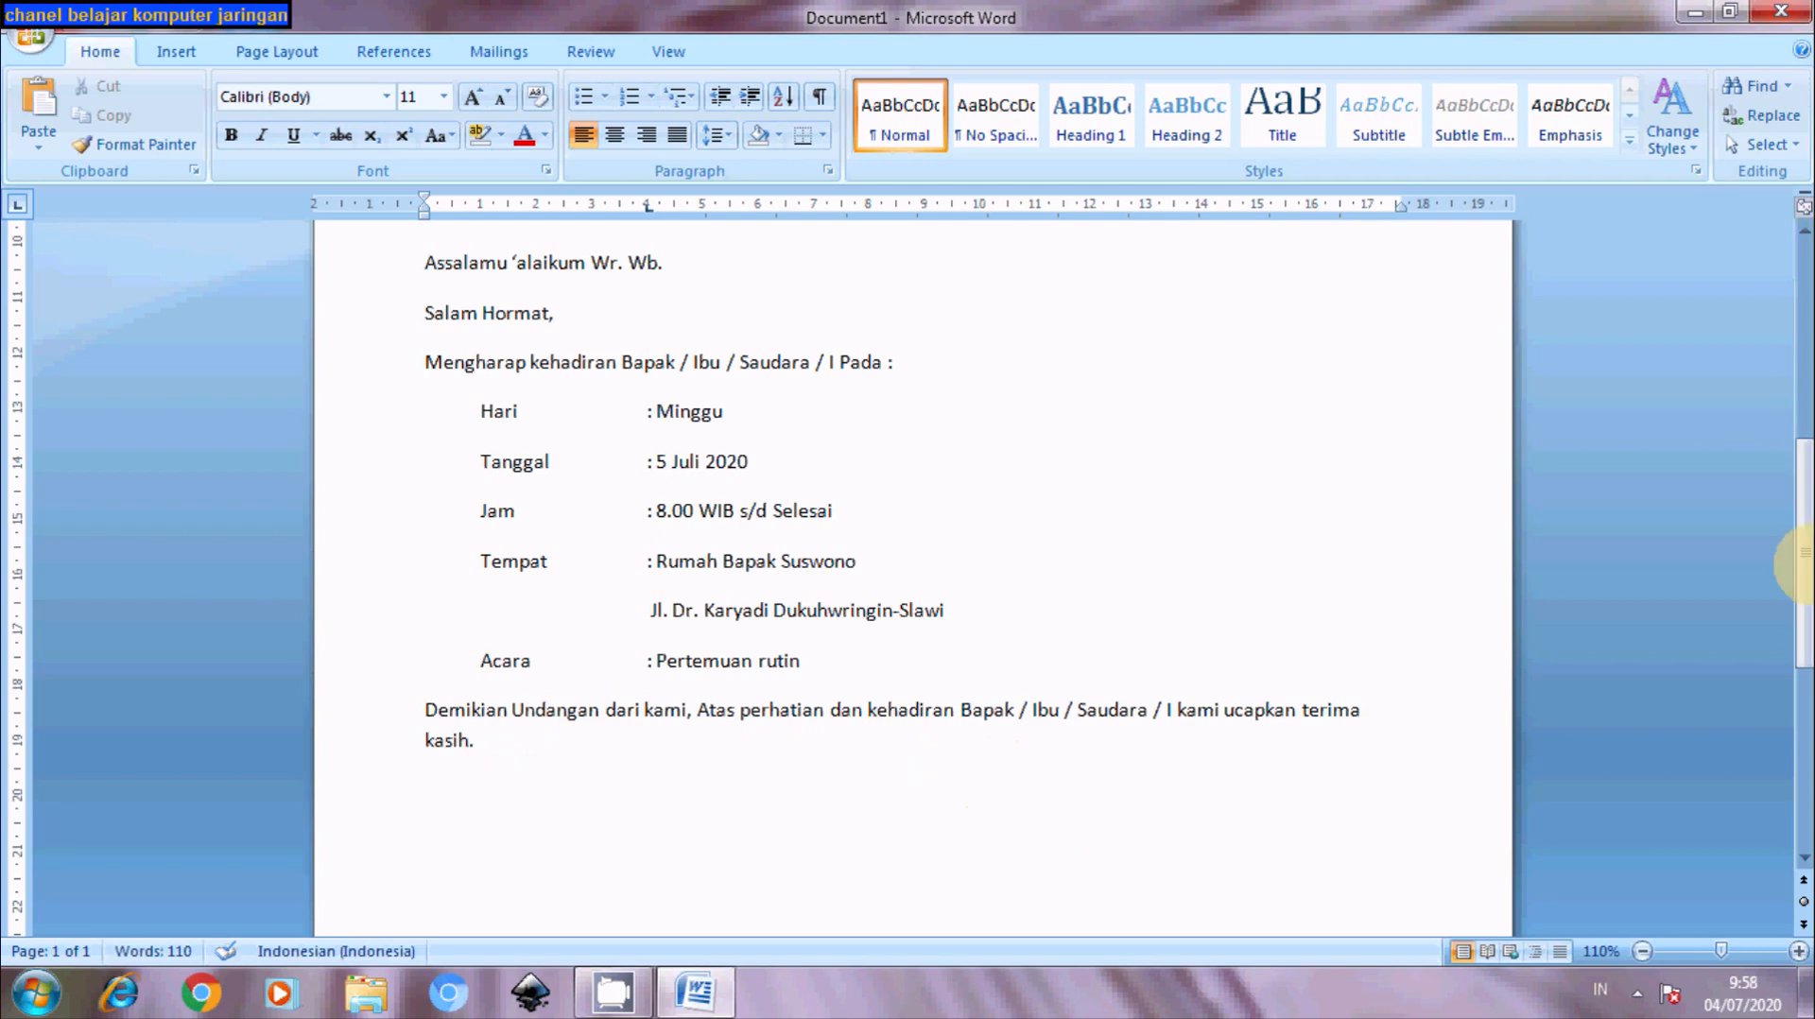
- Format the text from the No. line through the thank-you paragraph as Times New Roman 12 pt
mouse_move(1798, 553)
left_mouse_down()
mouse_move(1800, 469)
mouse_move(1806, 534)
left_mouse_up()
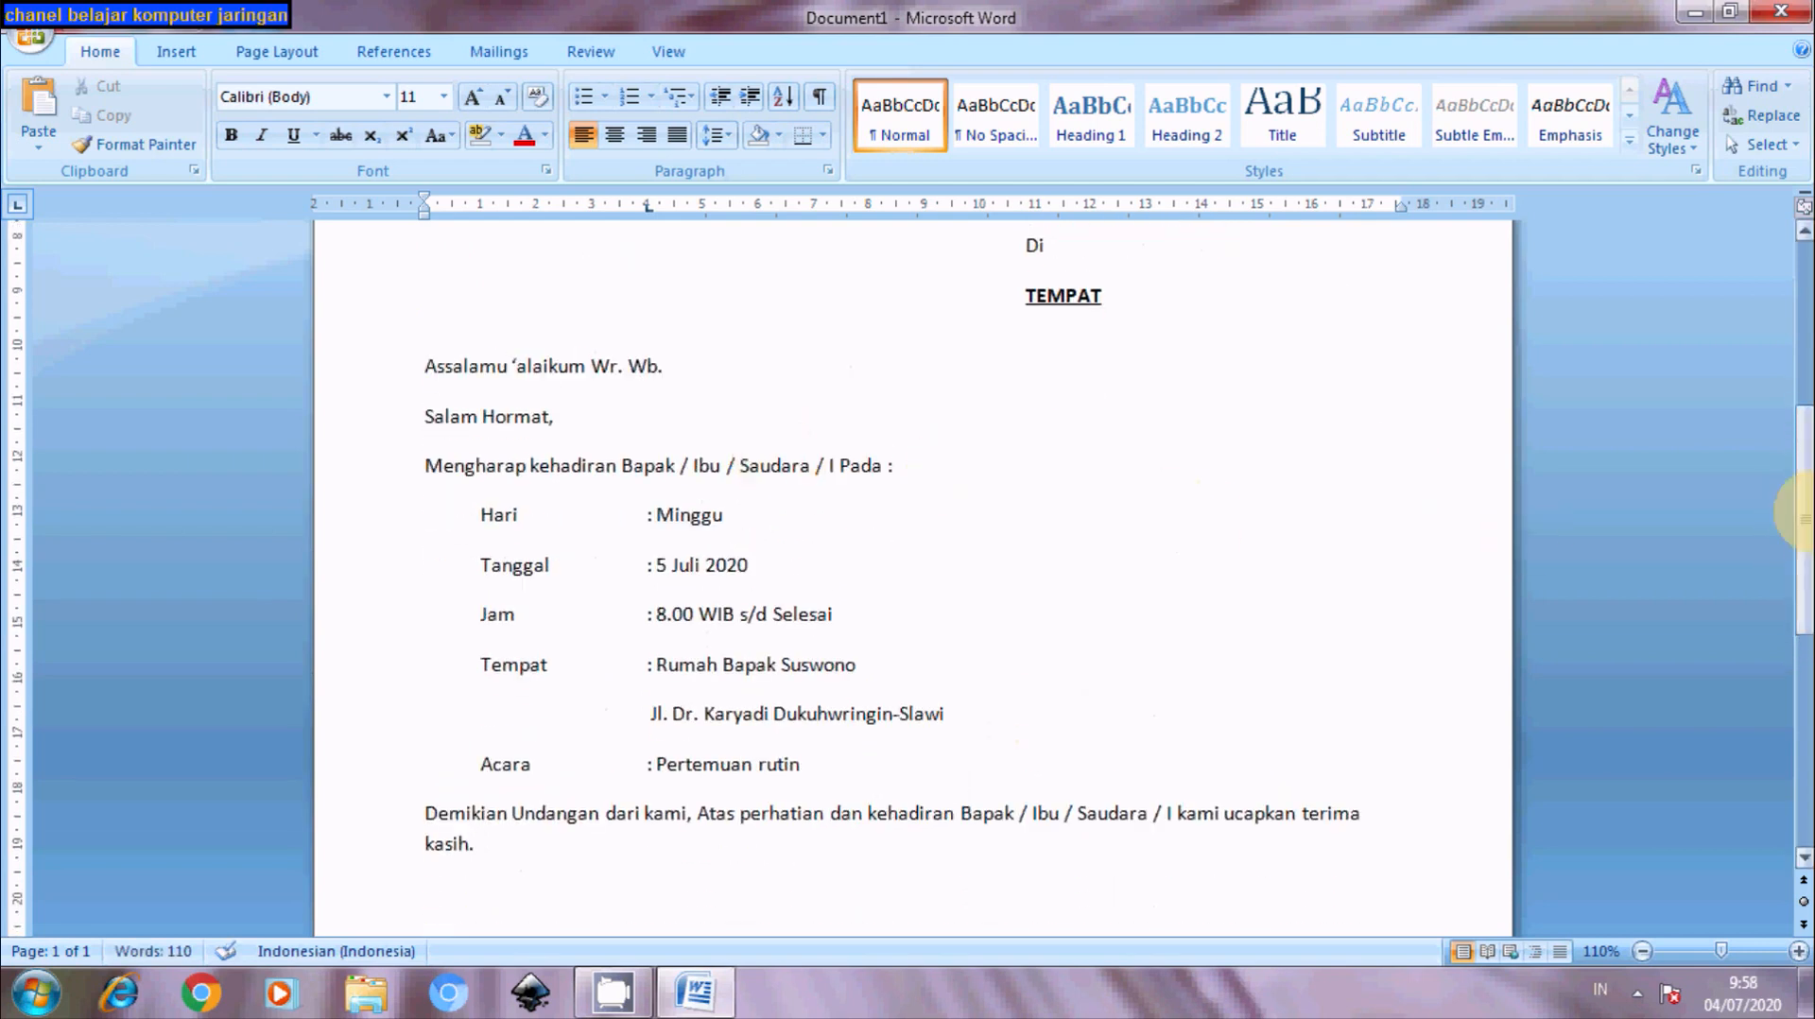
left_click_drag(1801, 515, 1793, 265)
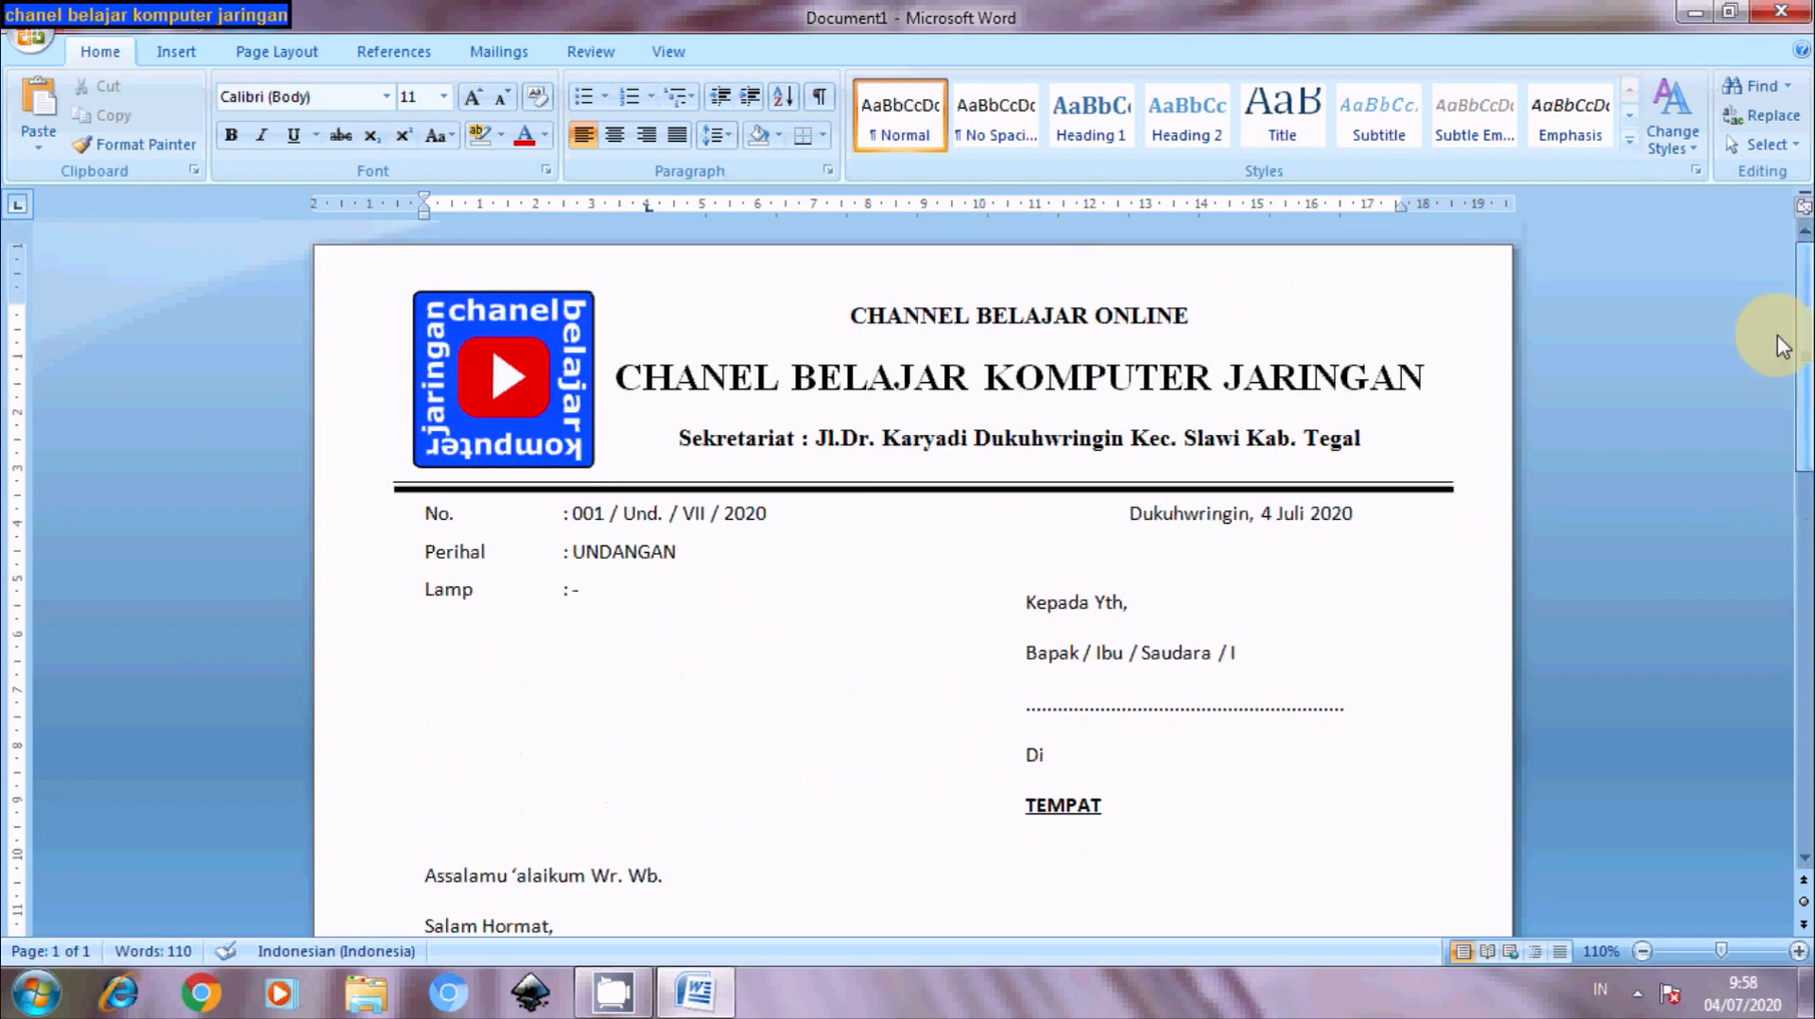
scroll(1777, 346, "down", 3)
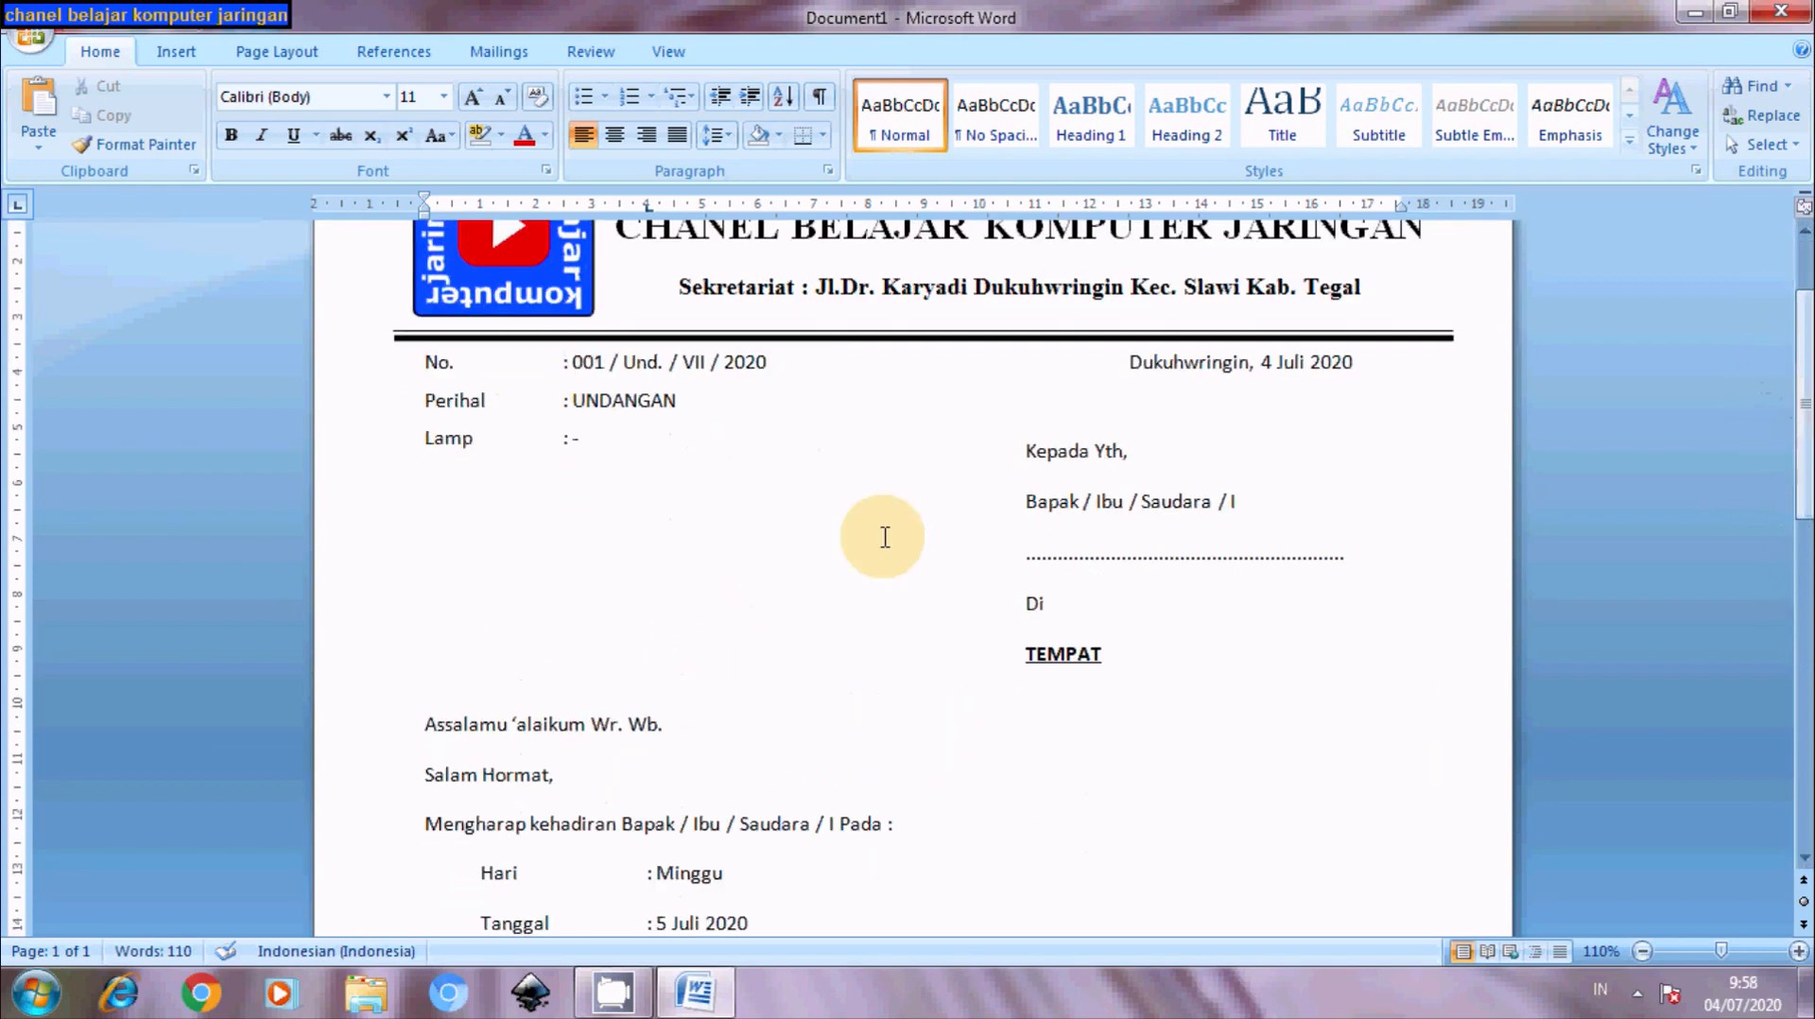
left_click_drag(419, 362, 832, 522)
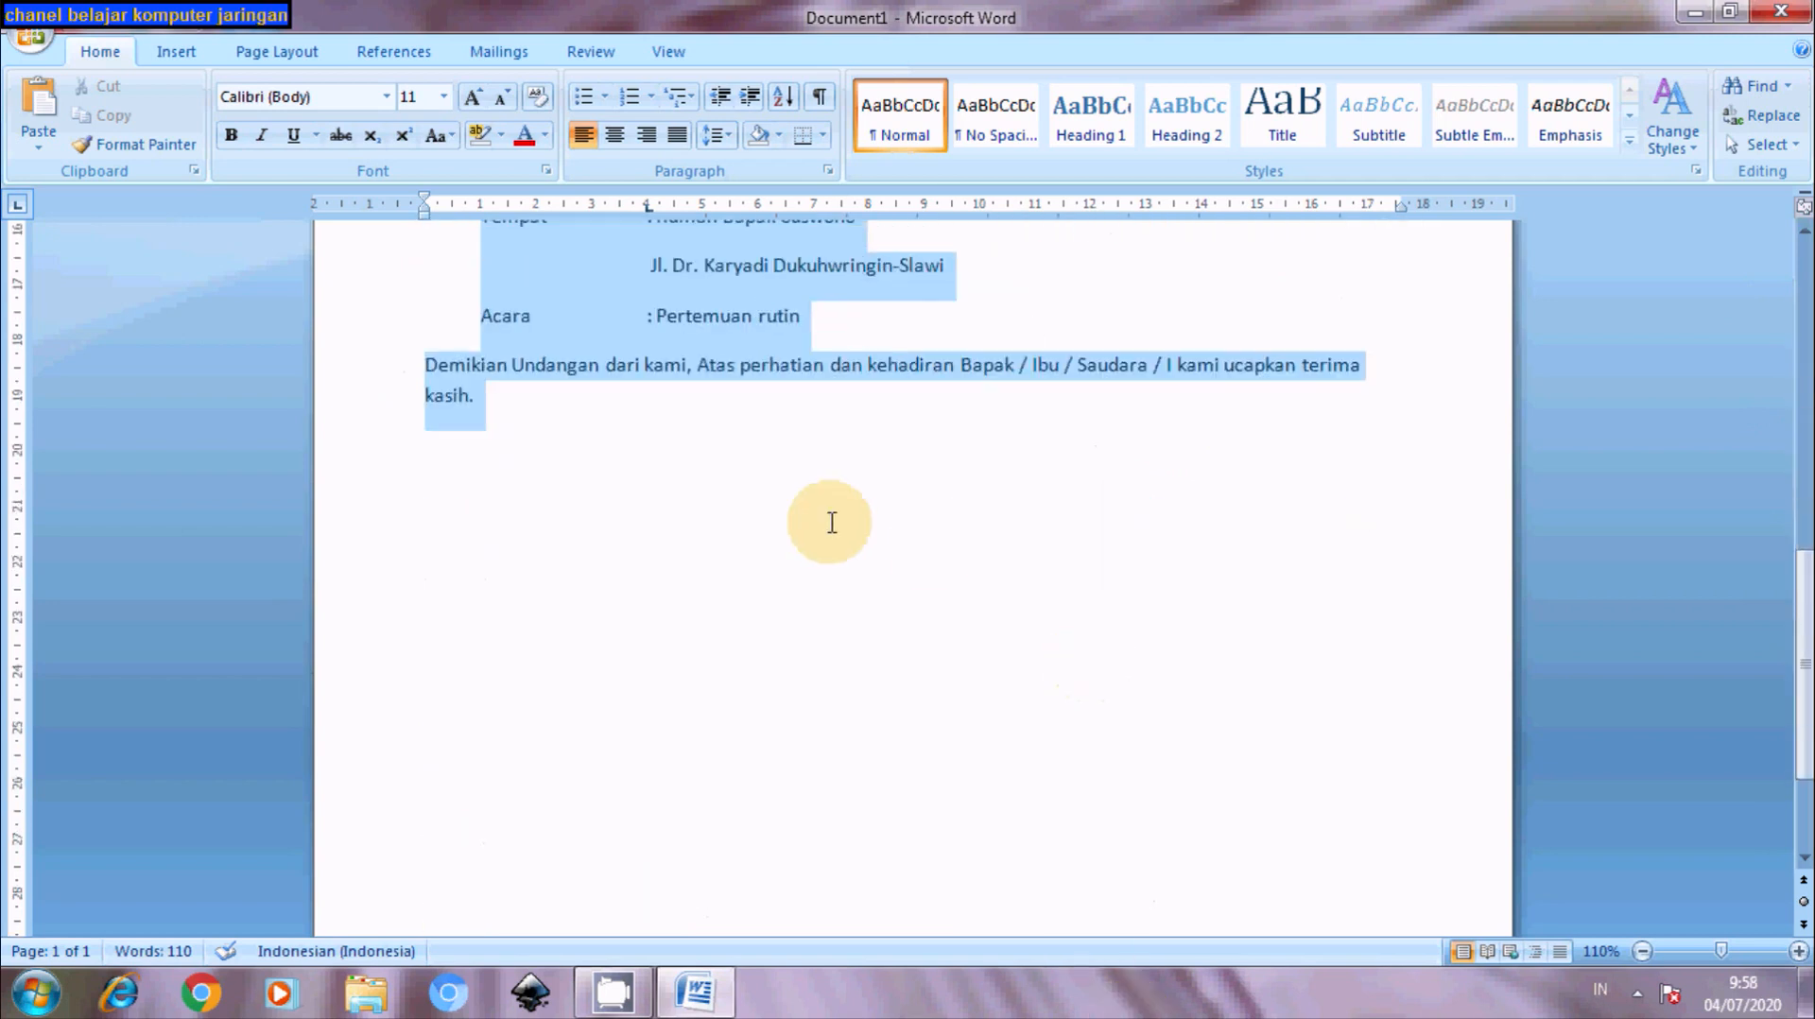
left_click(386, 97)
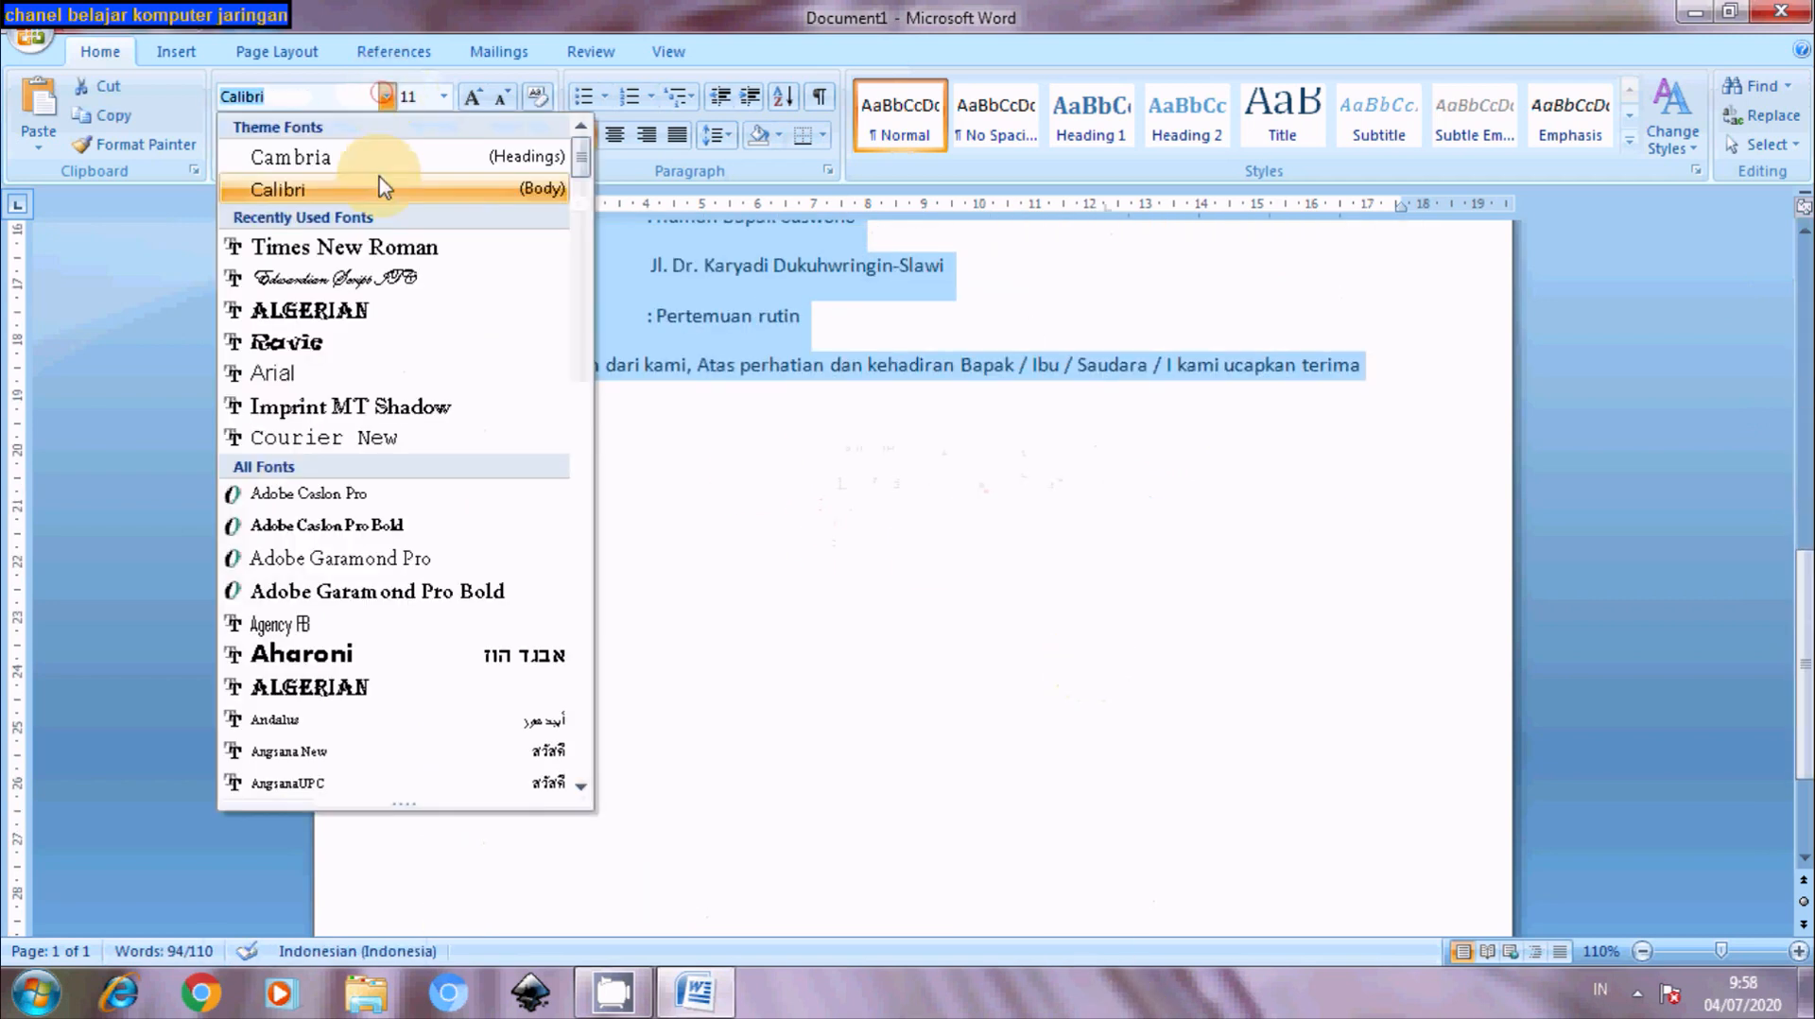
left_click(312, 248)
left_click(444, 96)
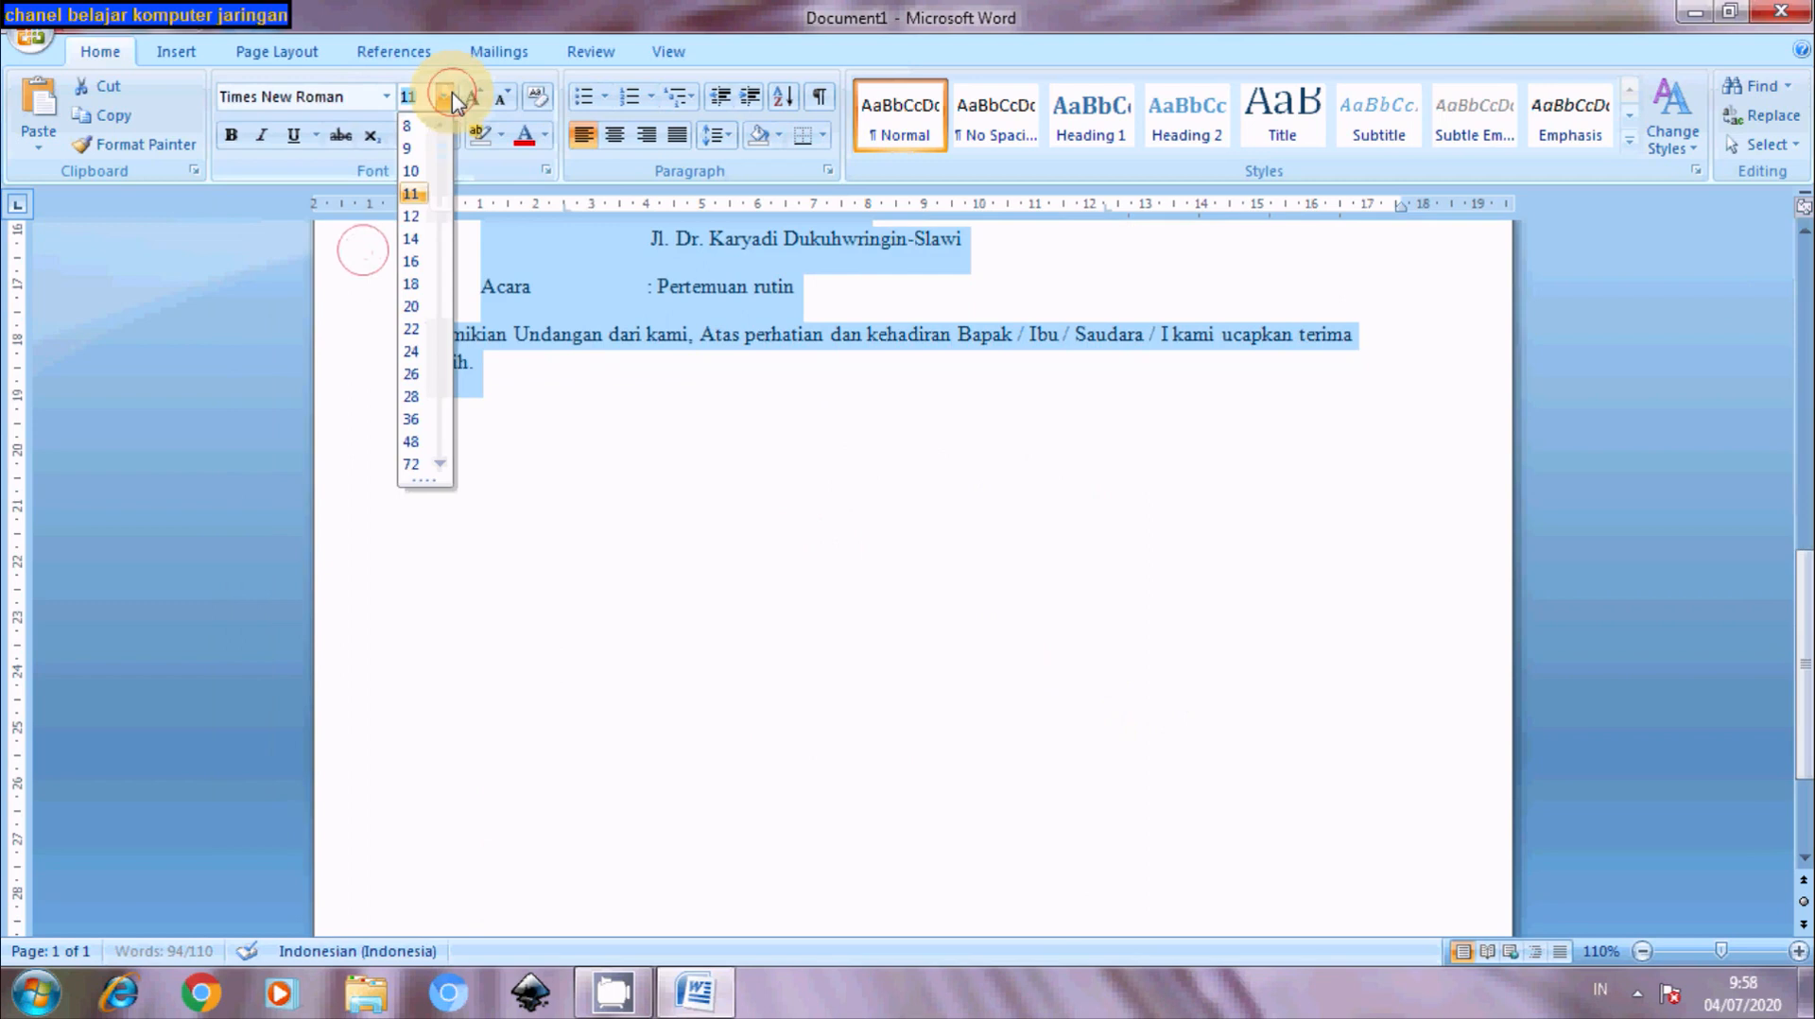
left_click(416, 215)
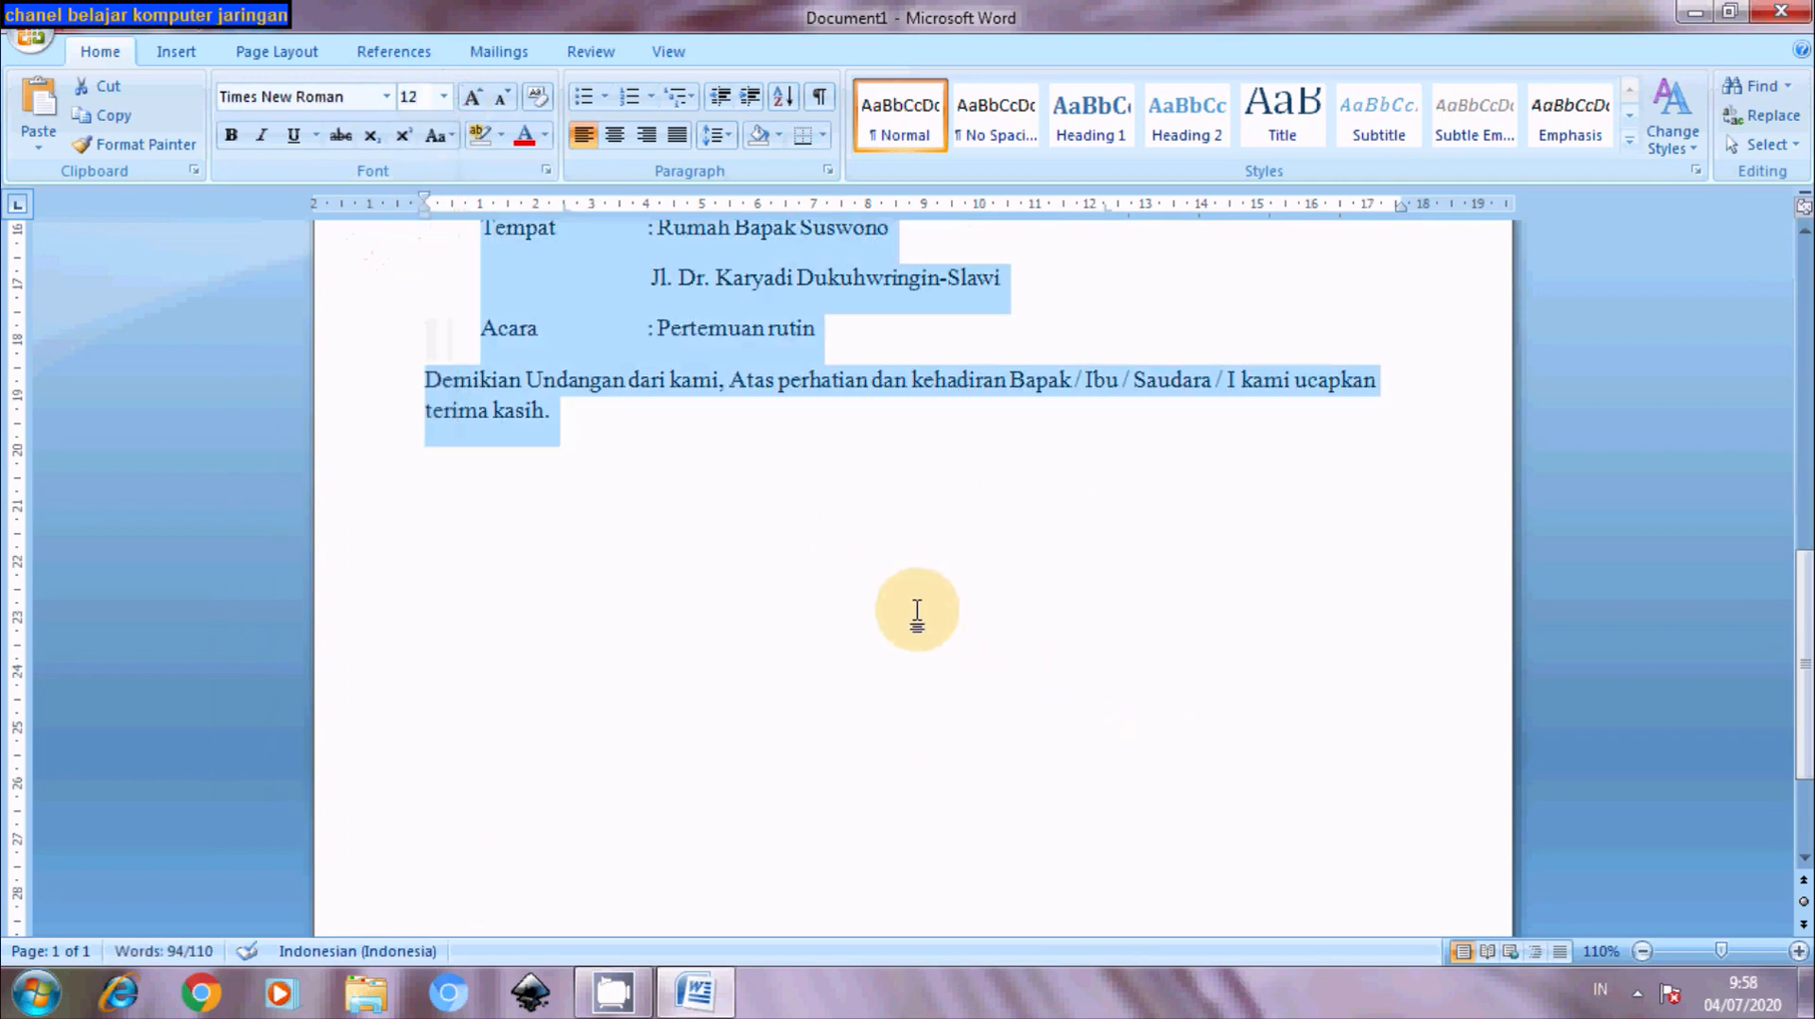
left_click_drag(1802, 721, 1776, 444)
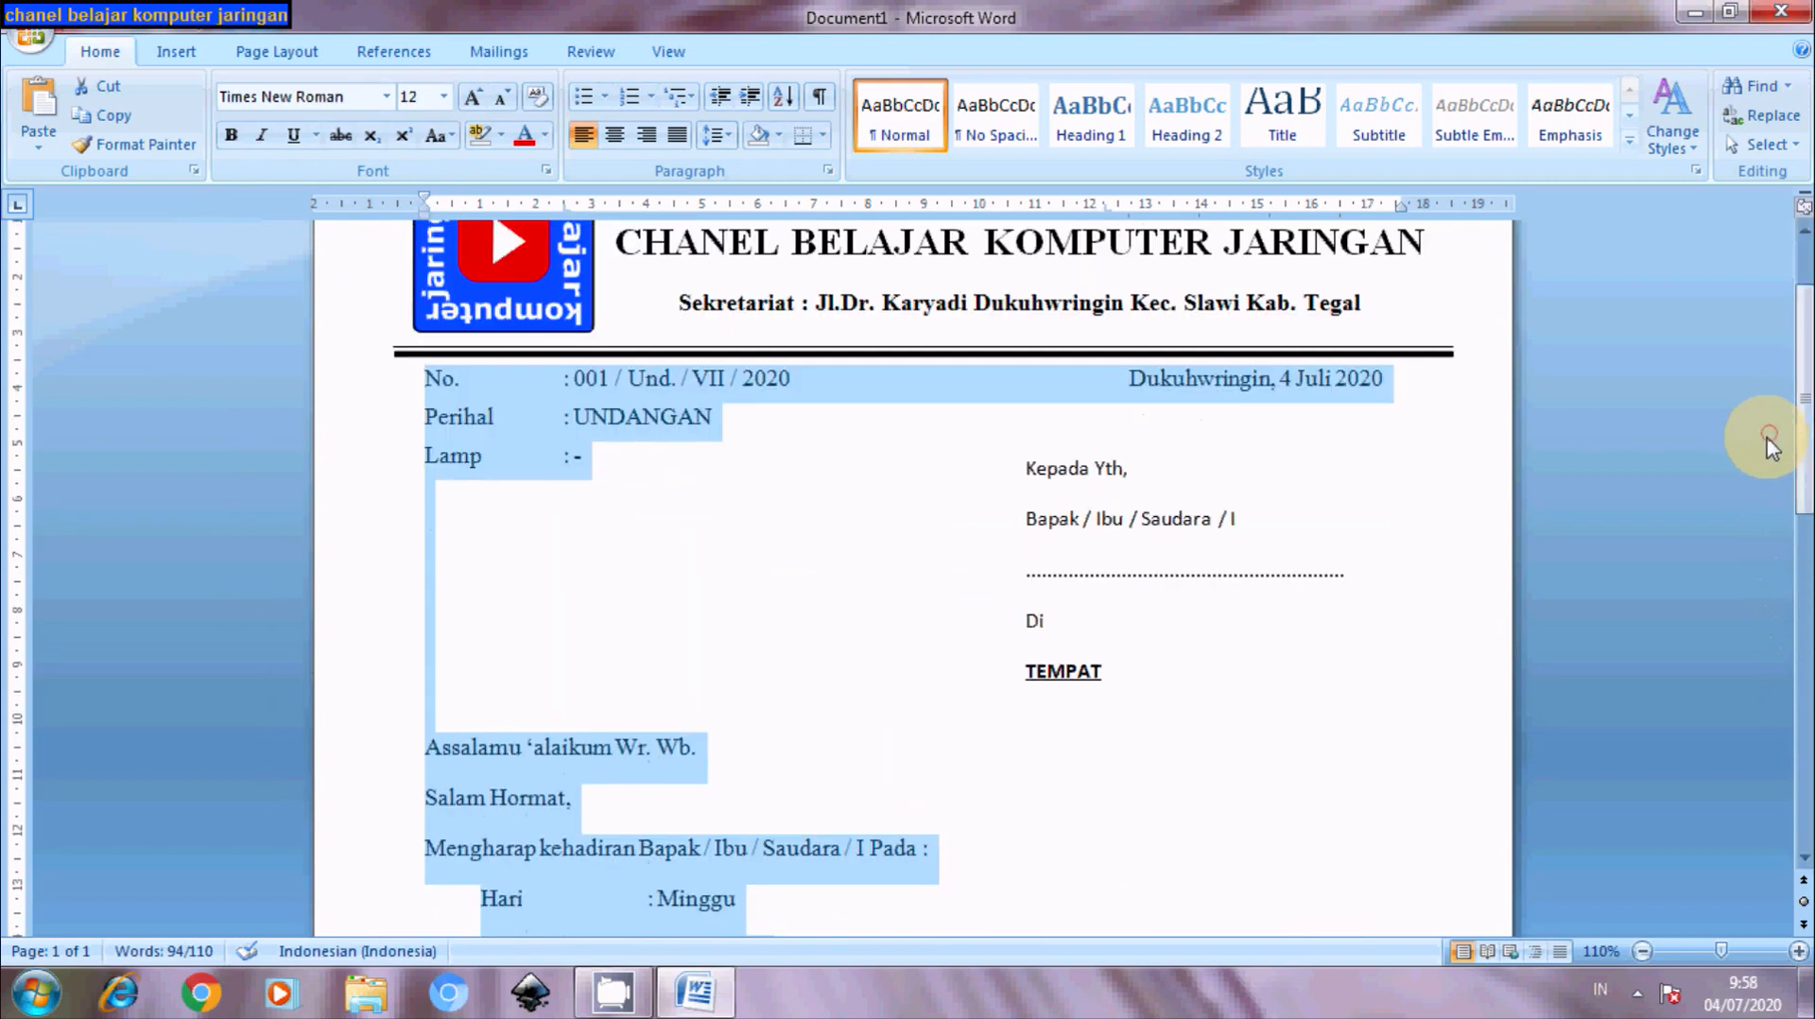
left_click(1152, 806)
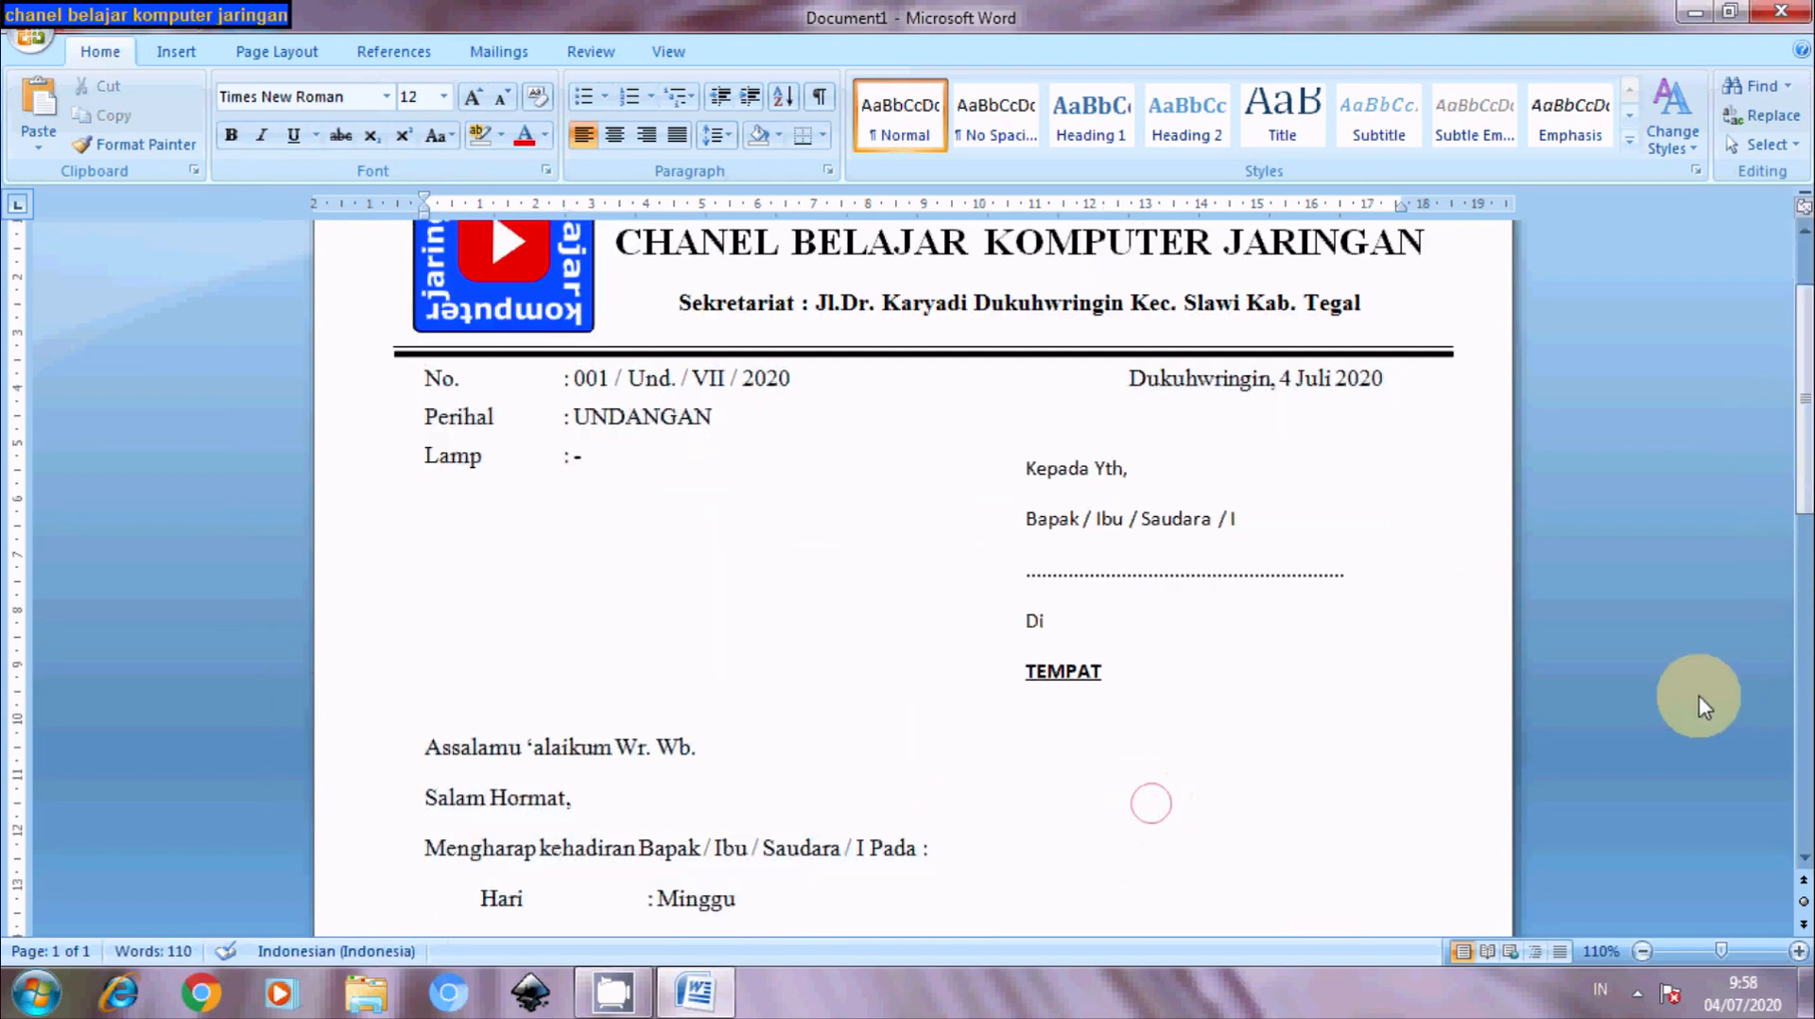
- Add 'Wassalamu alaikum Wr.Wb.' on a new line after 'terima kasih.', followed by an empty line
left_click_drag(1783, 454, 1794, 652)
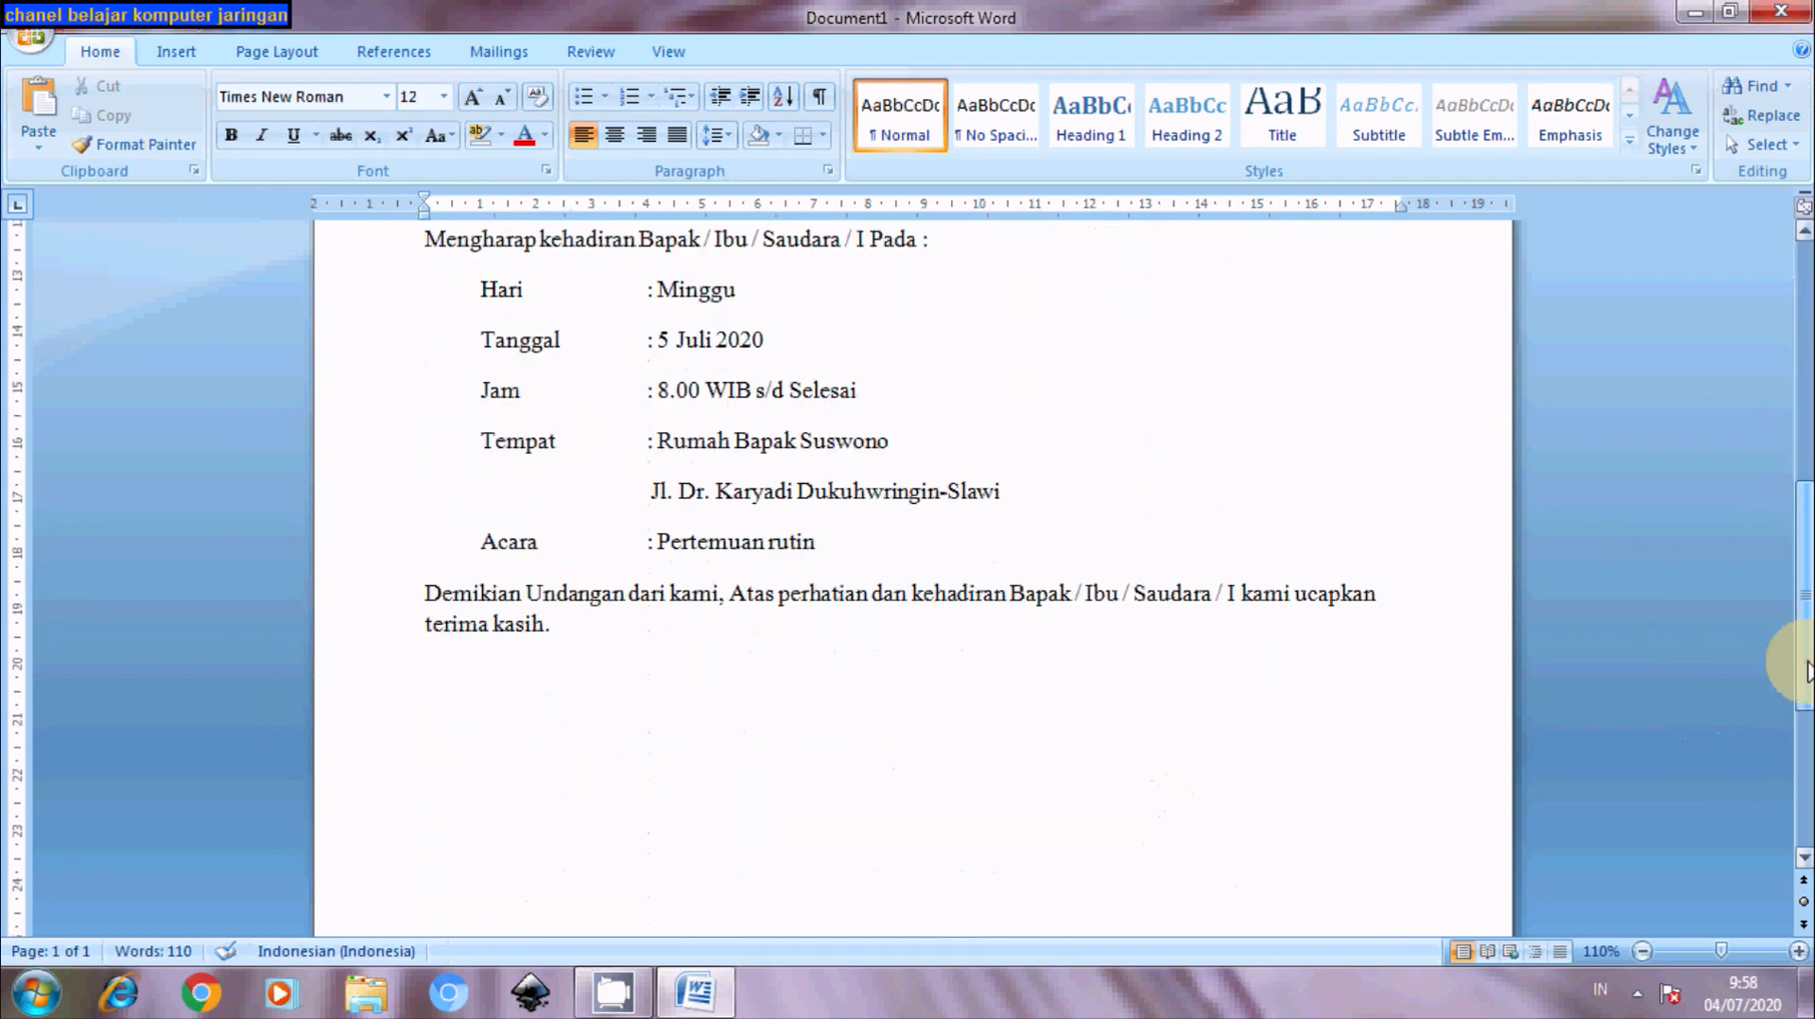
left_click(594, 631)
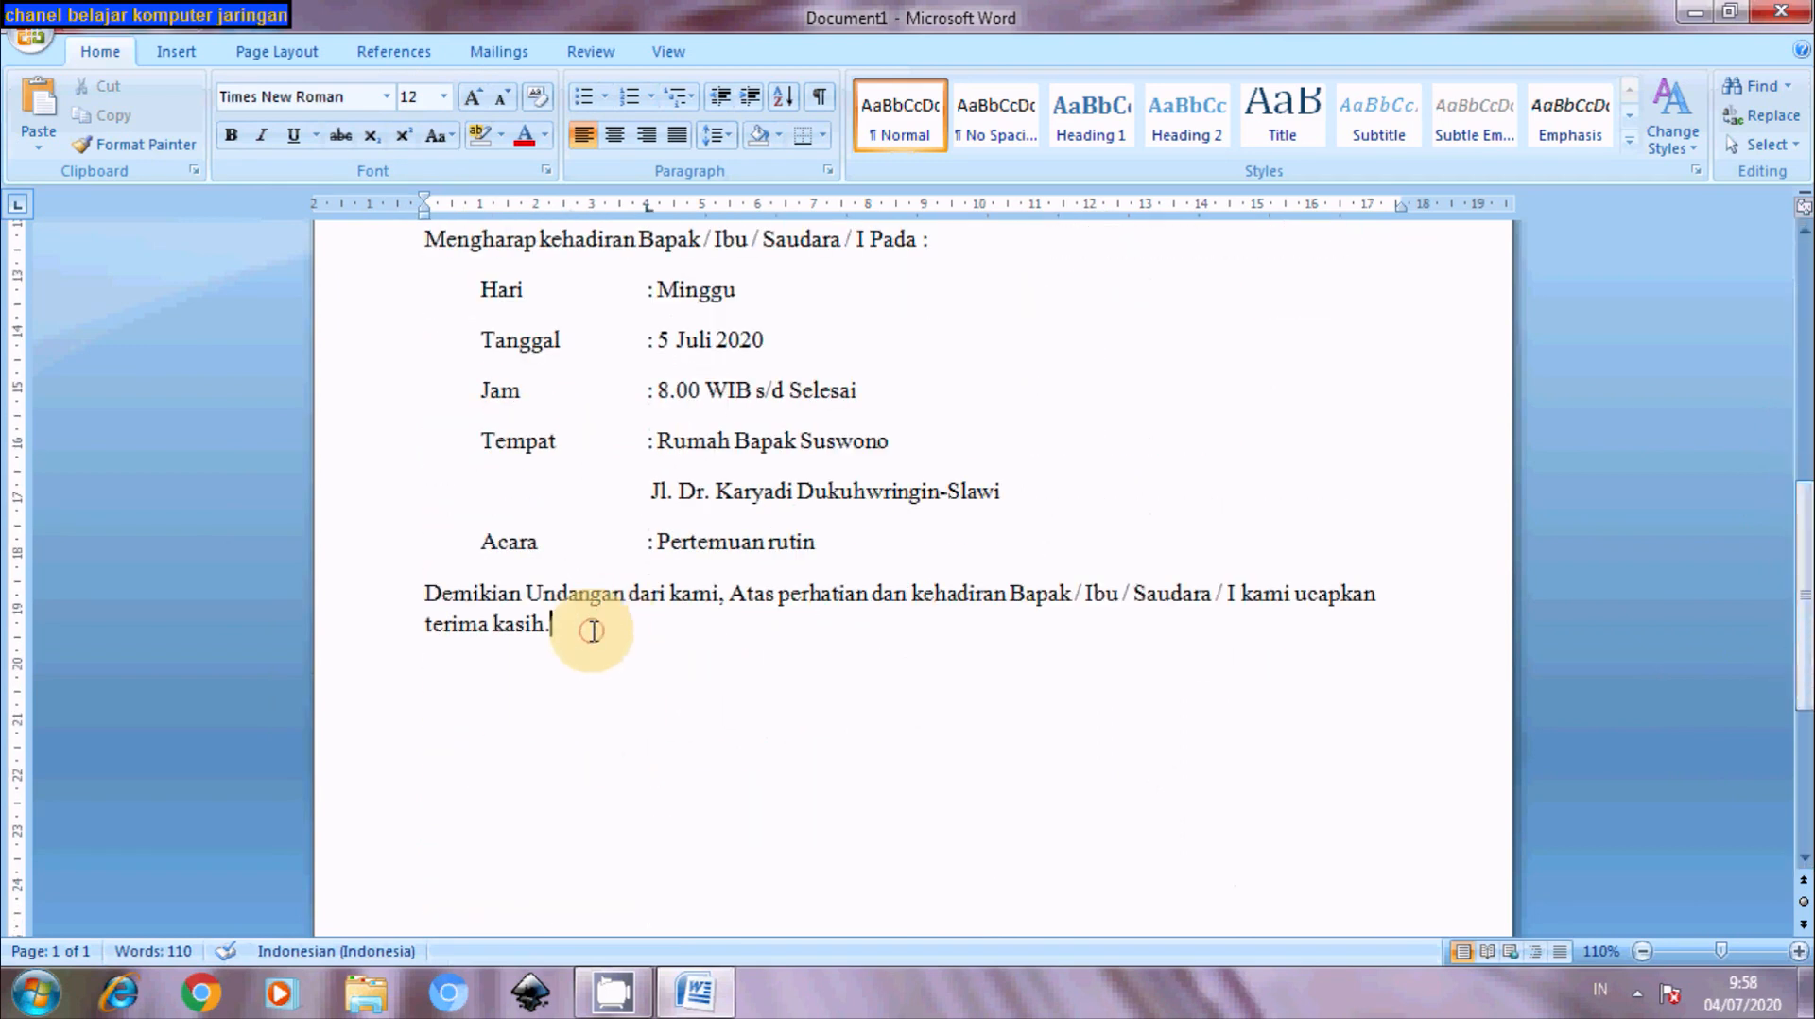
key("Return")
type("Wassalamu")
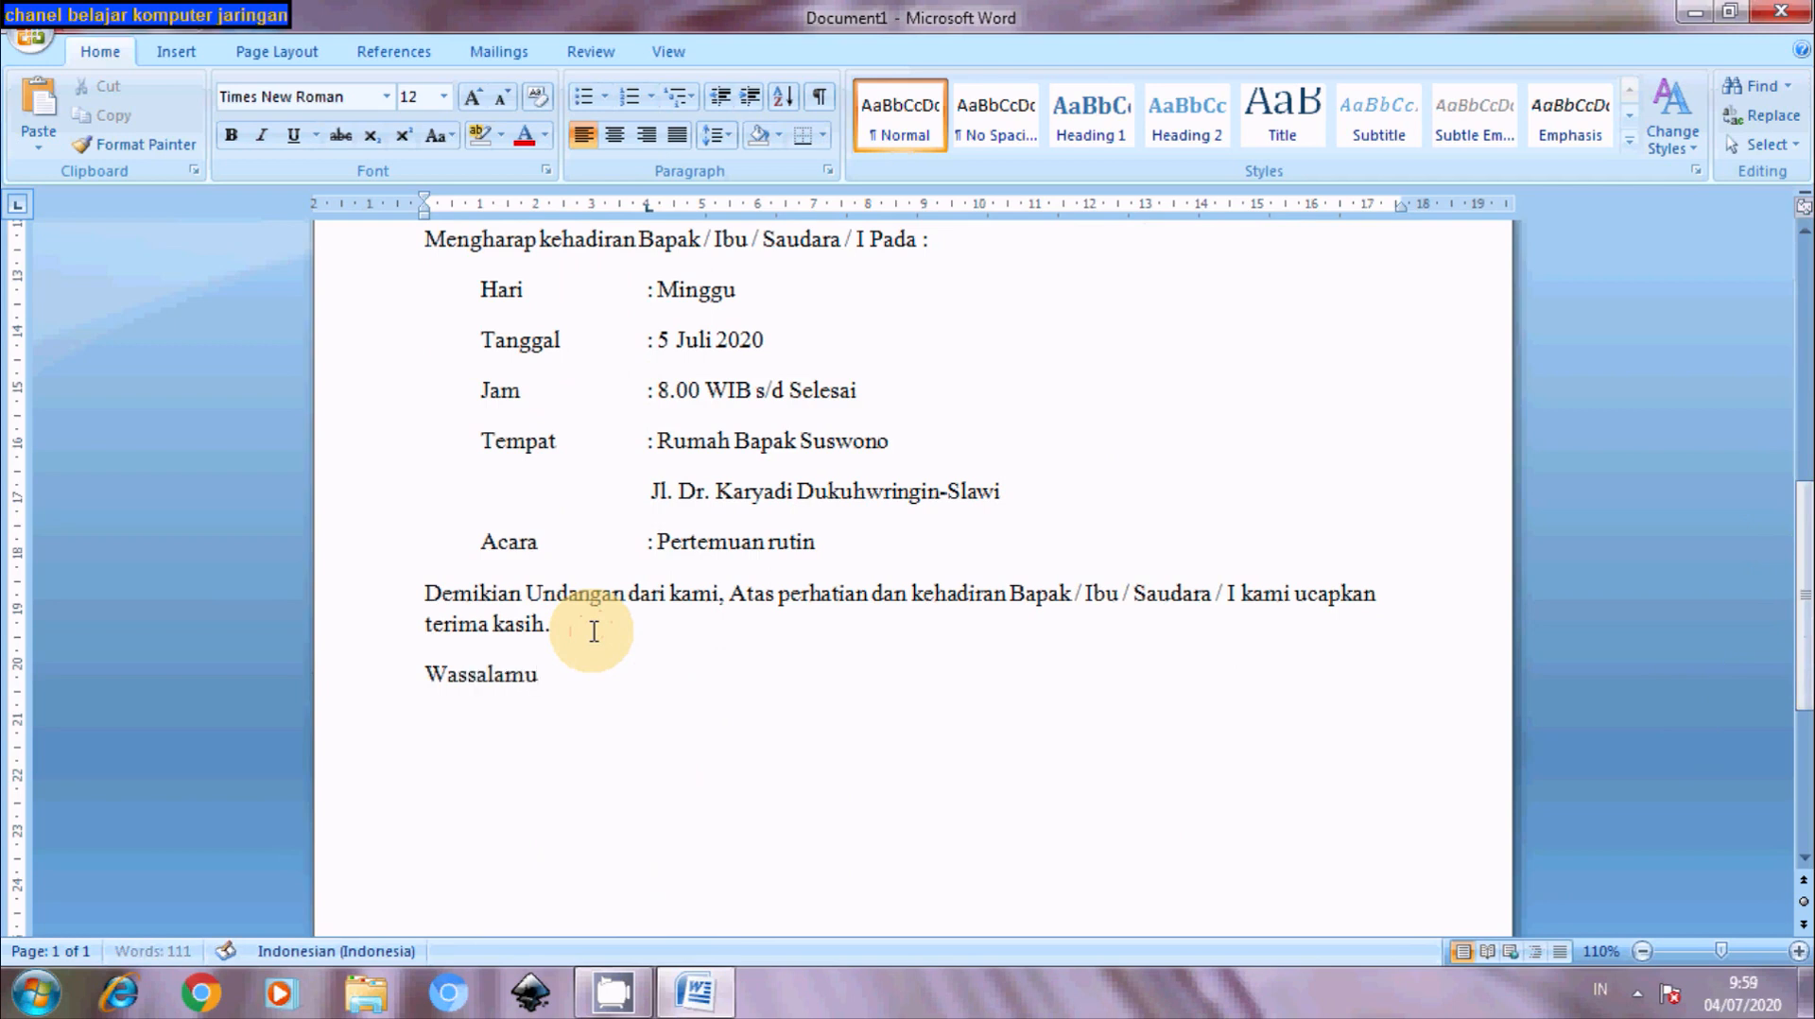
type(" alaikum")
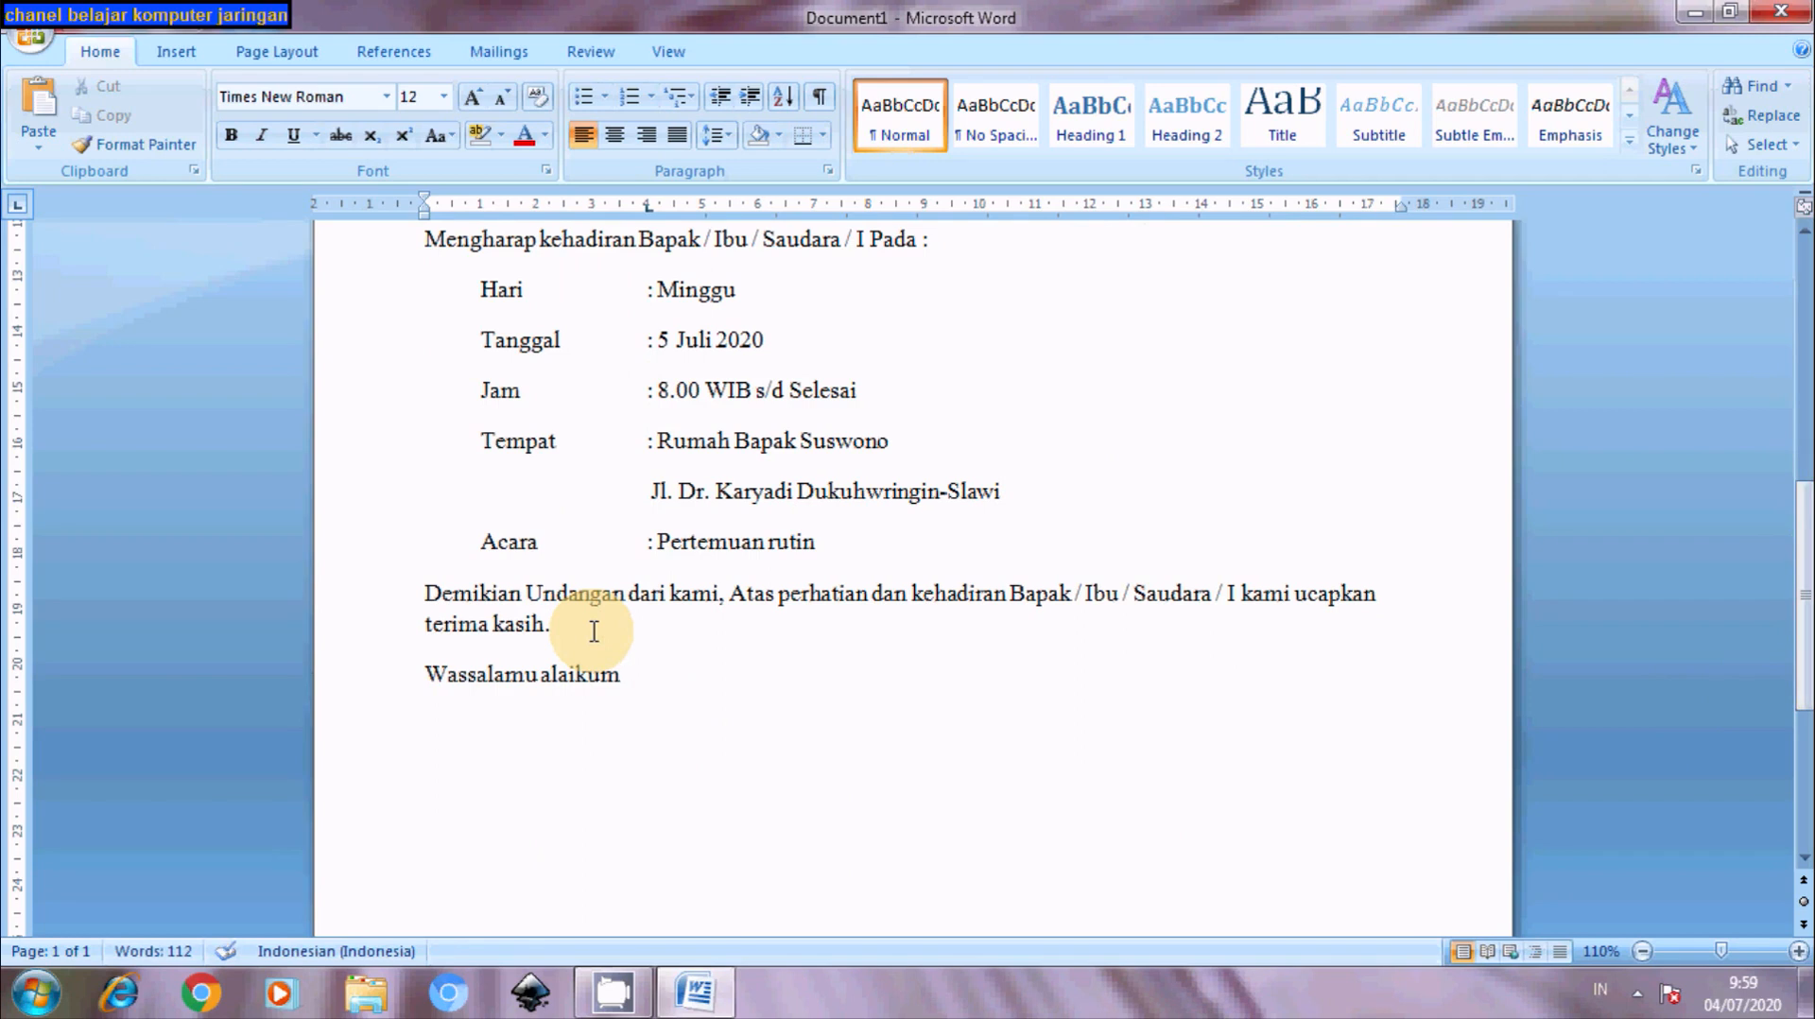
type(" Wr.Wb.")
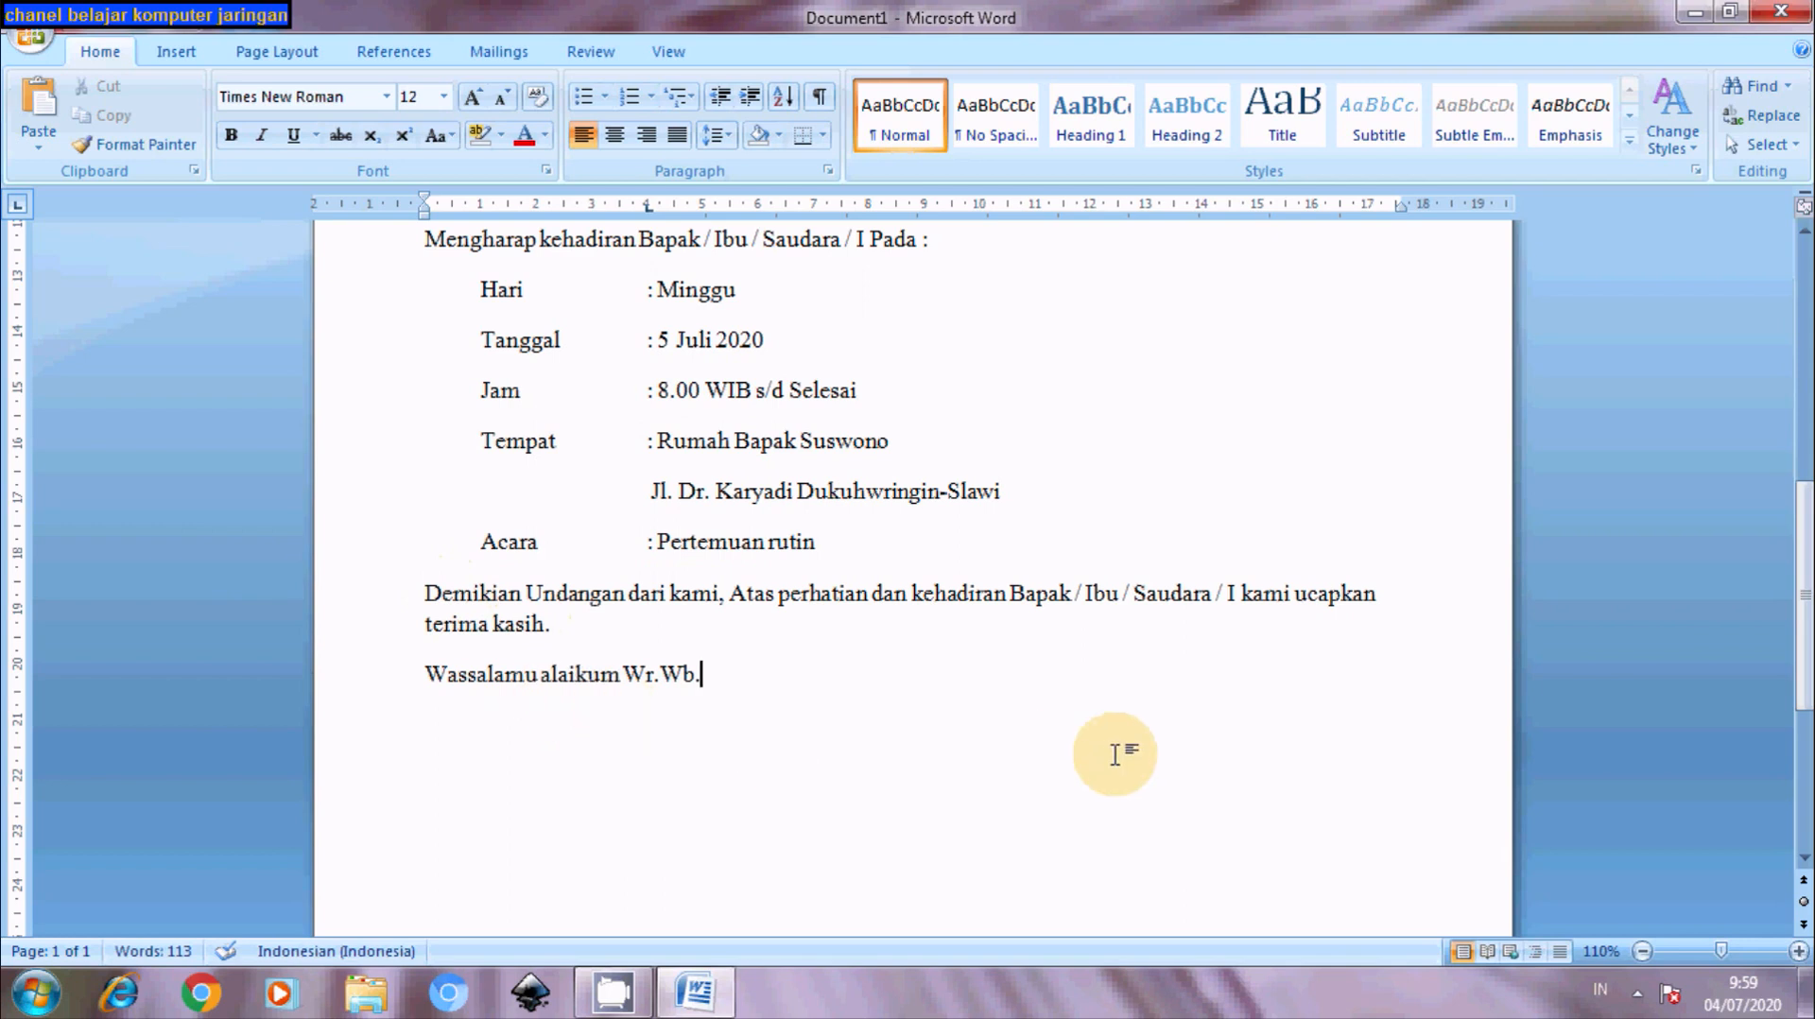
key("Return")
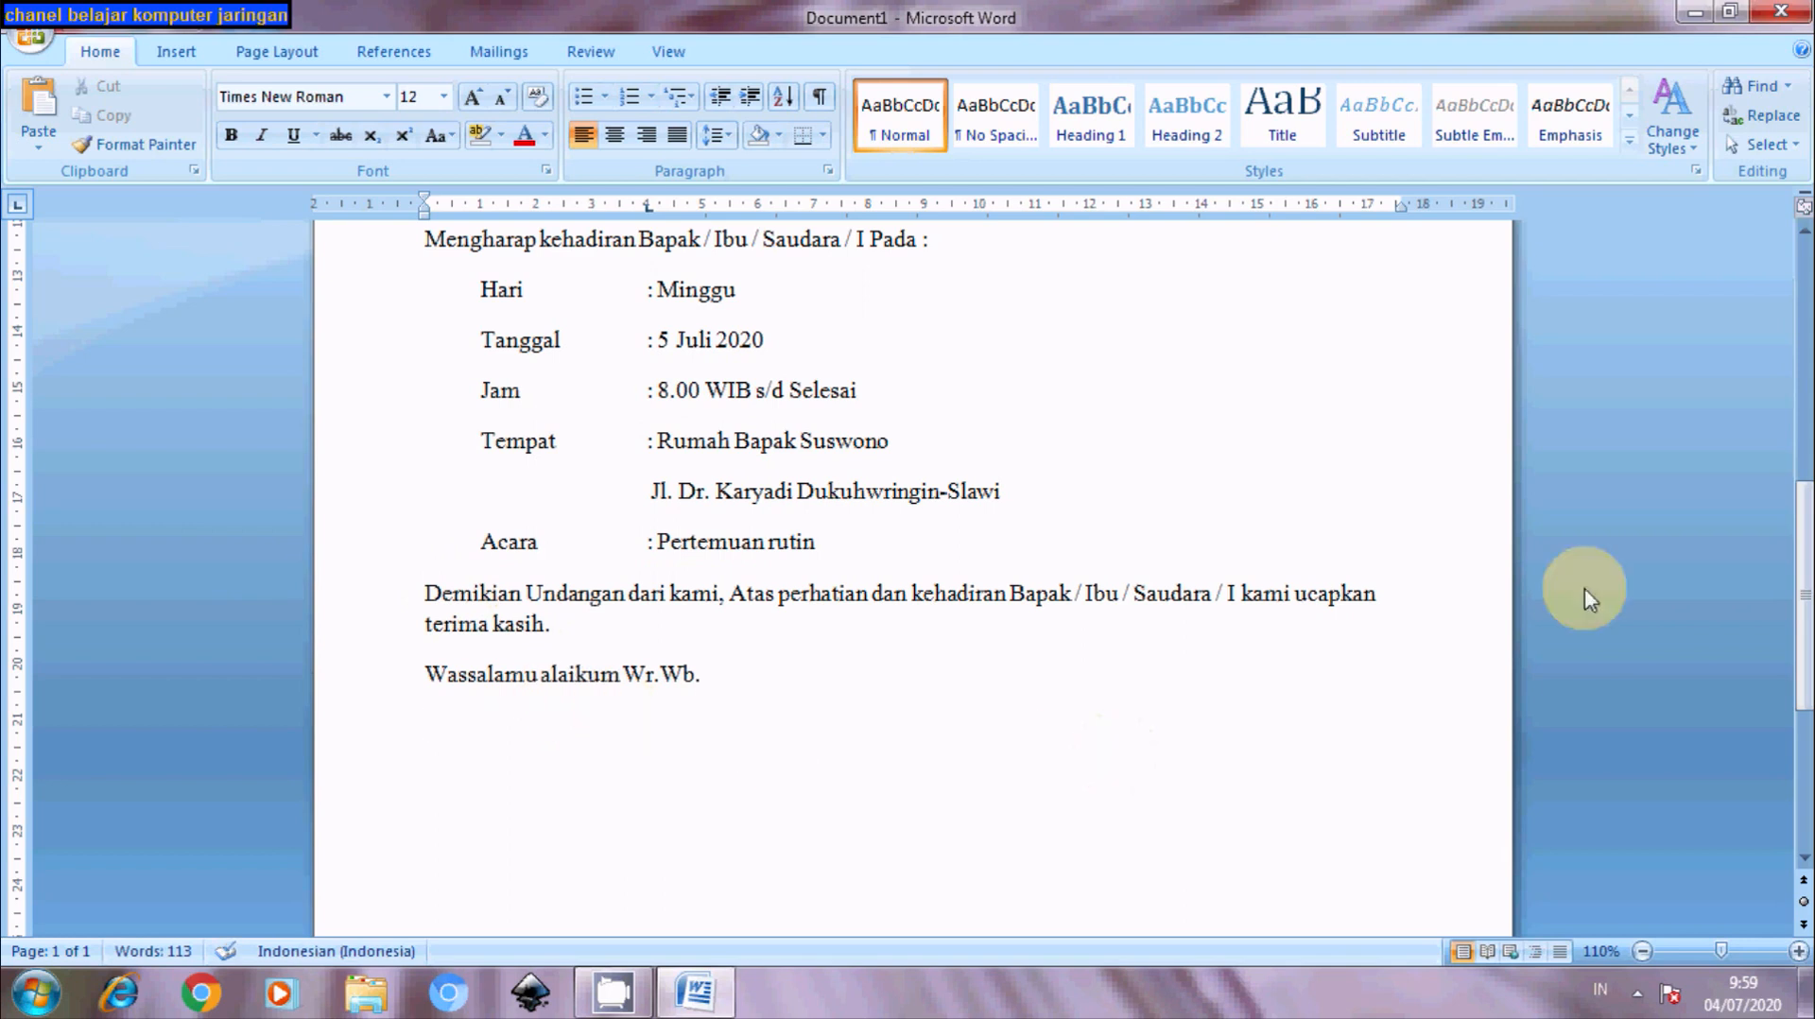
left_click_drag(1805, 597, 1806, 652)
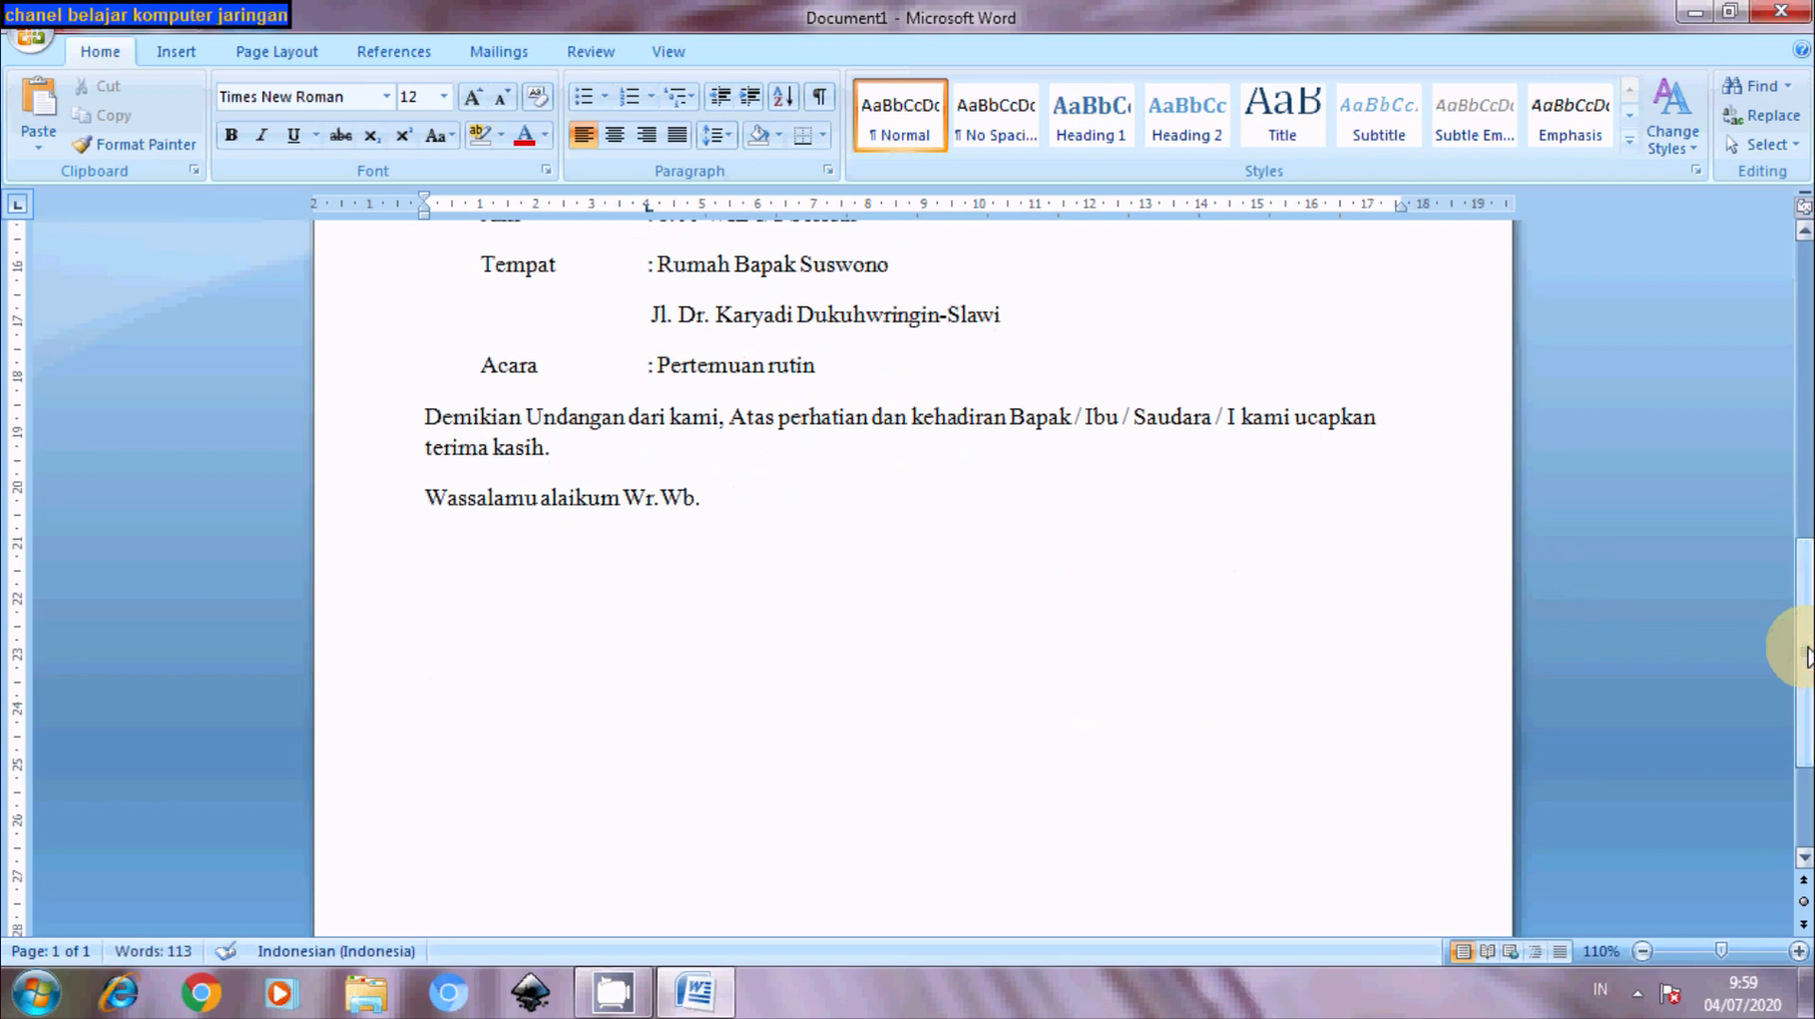
left_click_drag(1805, 655, 1756, 452)
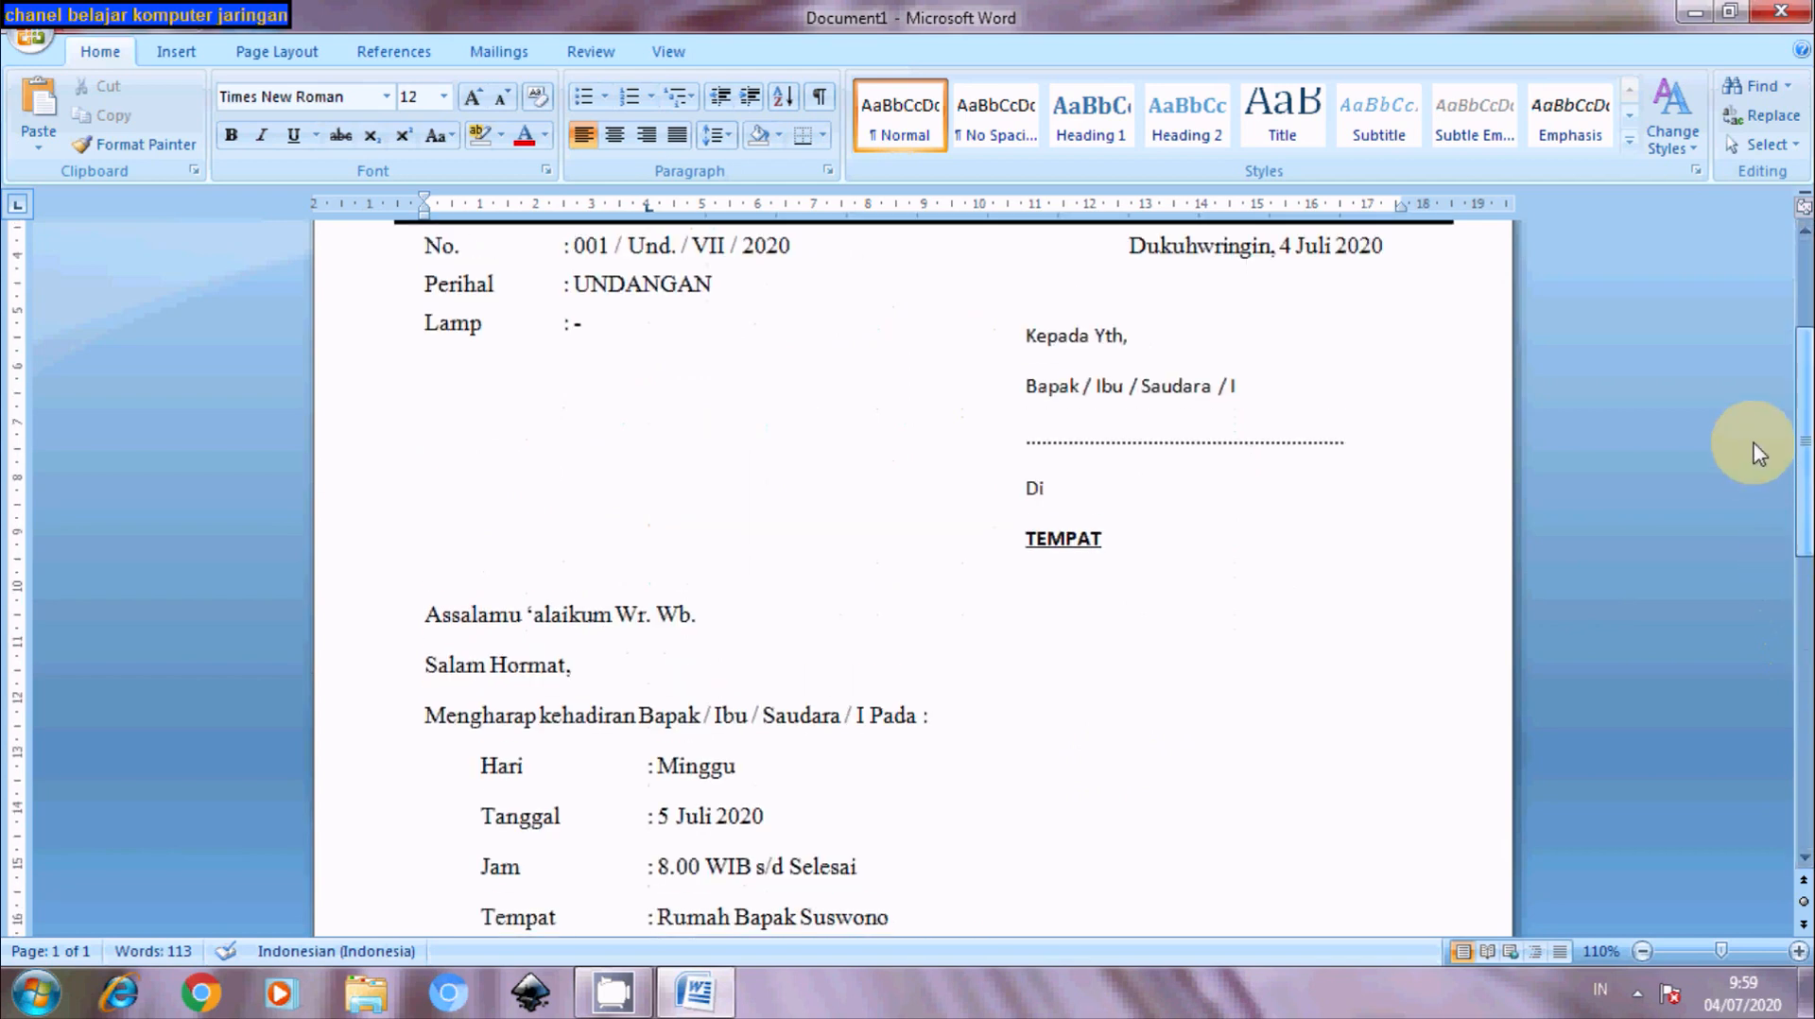
scroll(1757, 452, "up", 5)
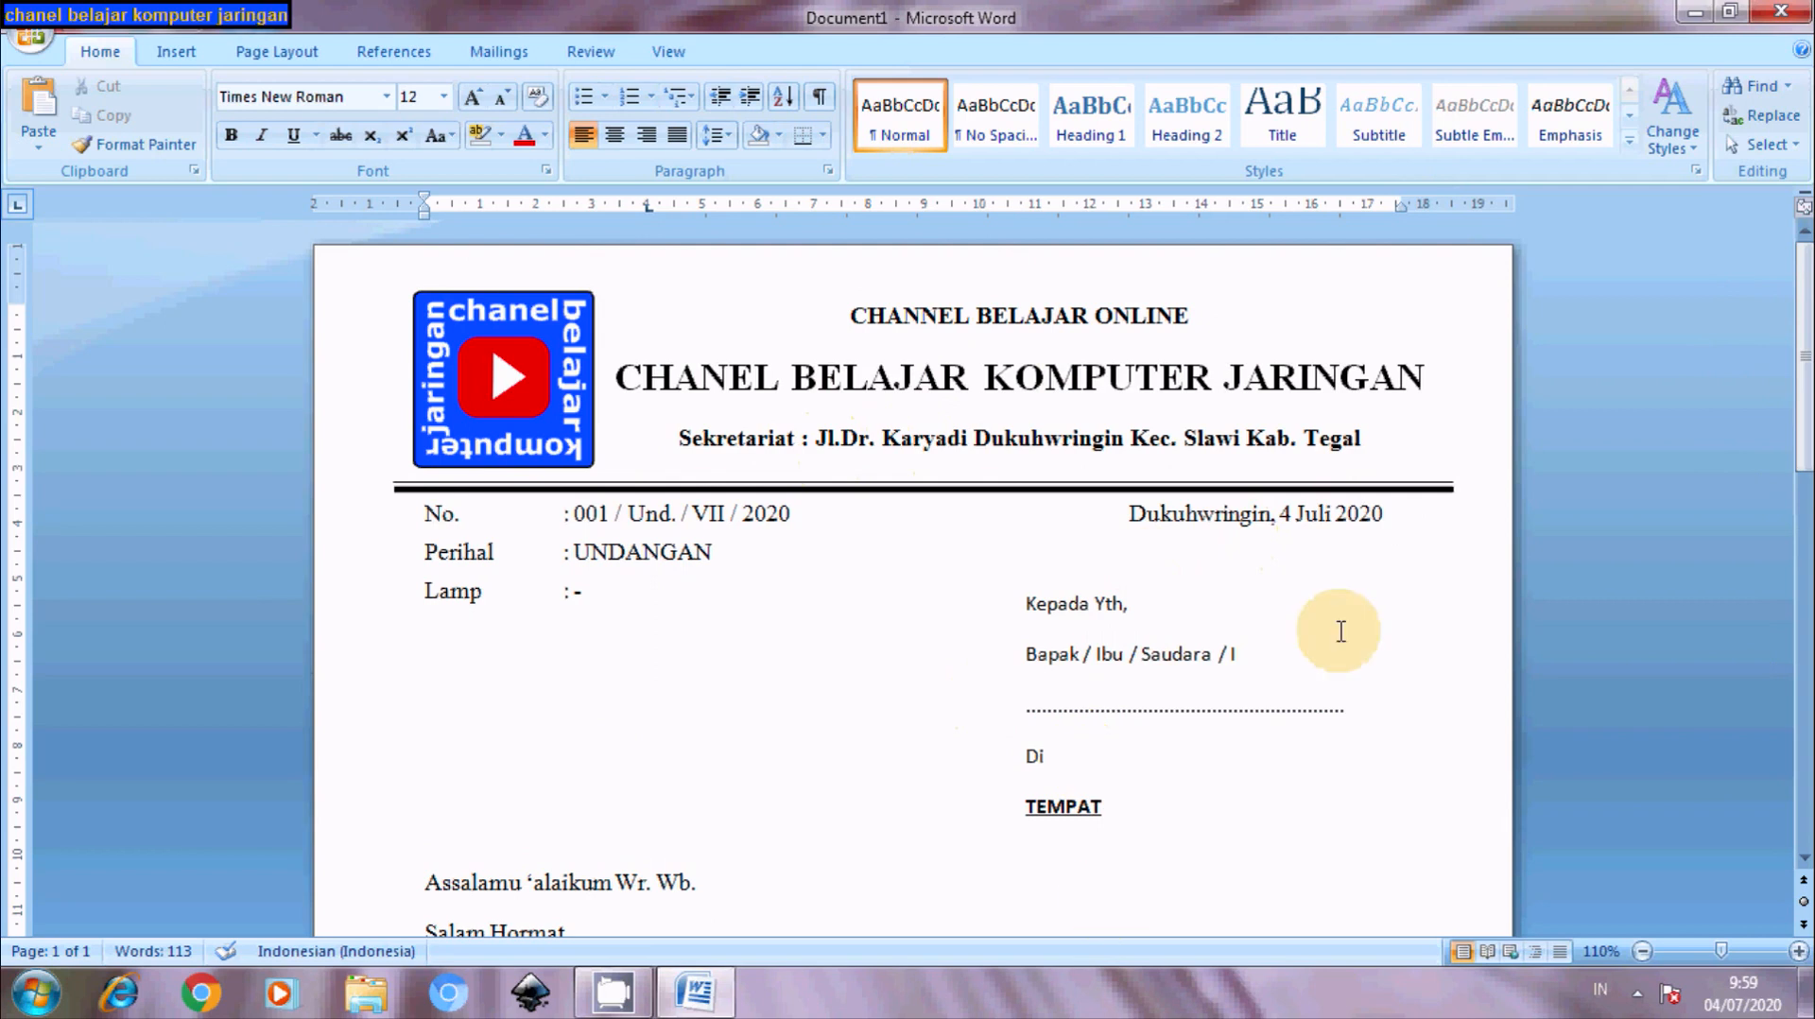
left_click_drag(1806, 288, 1802, 655)
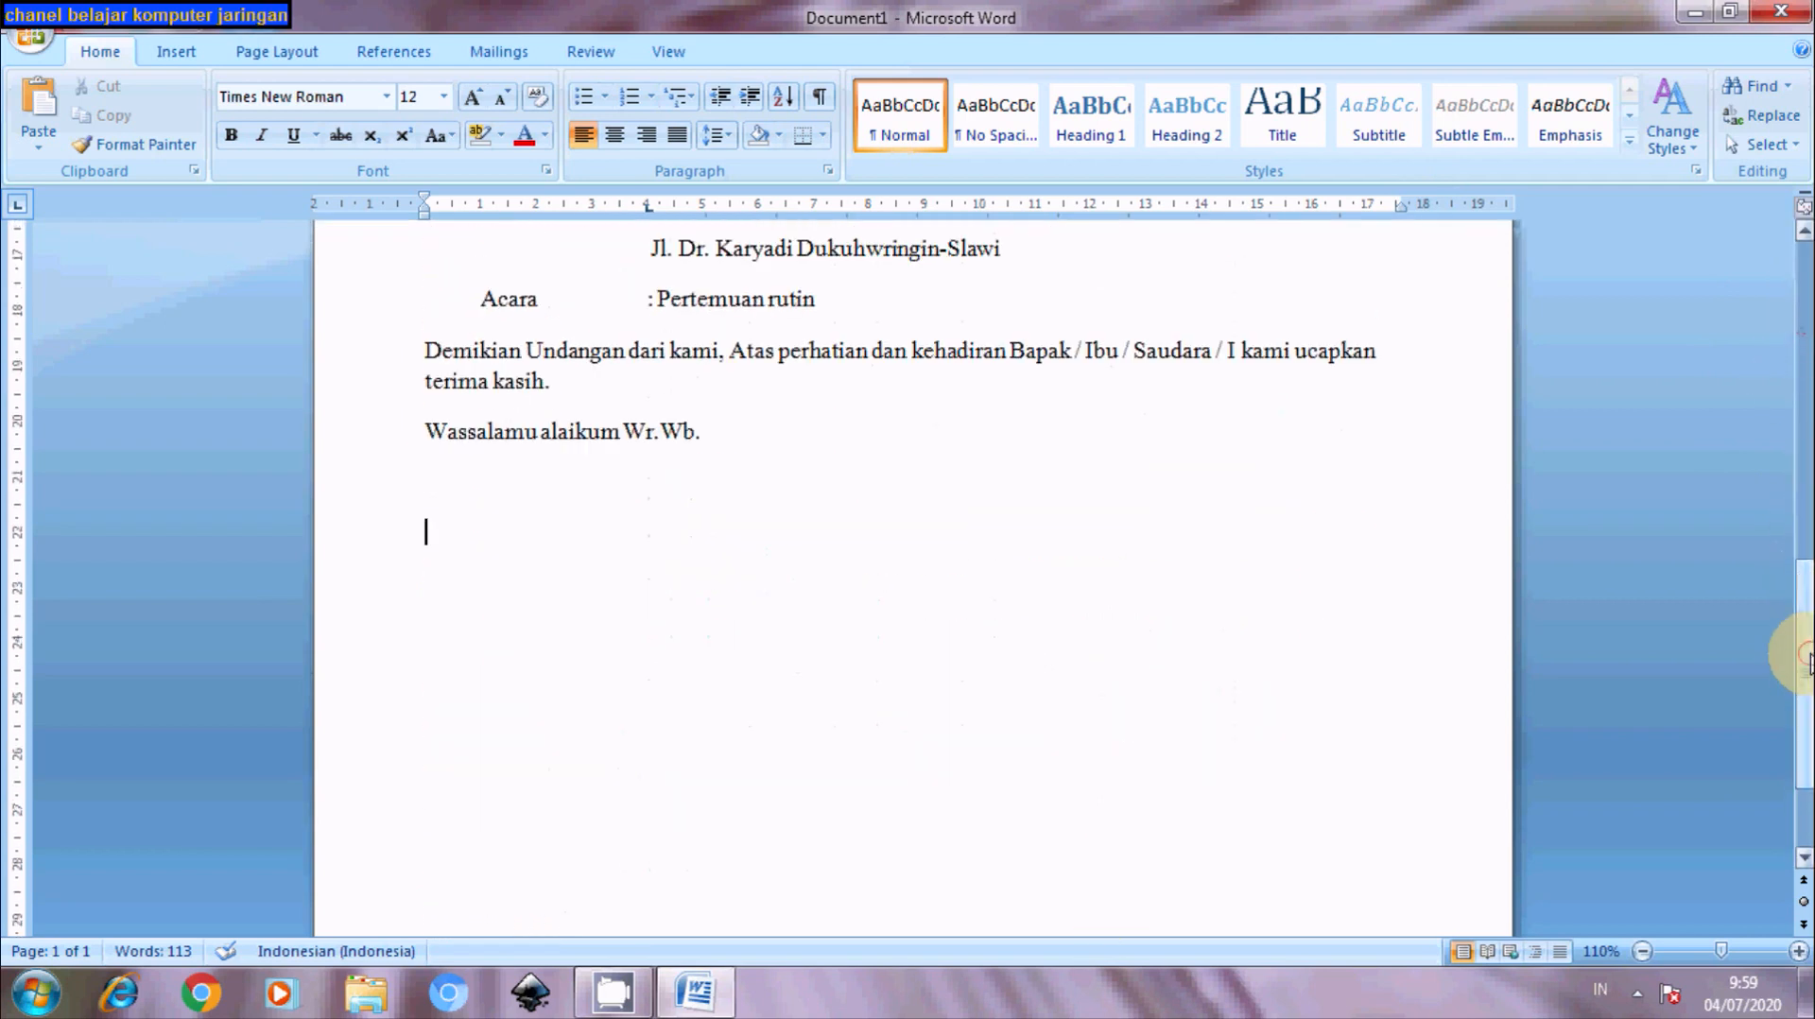
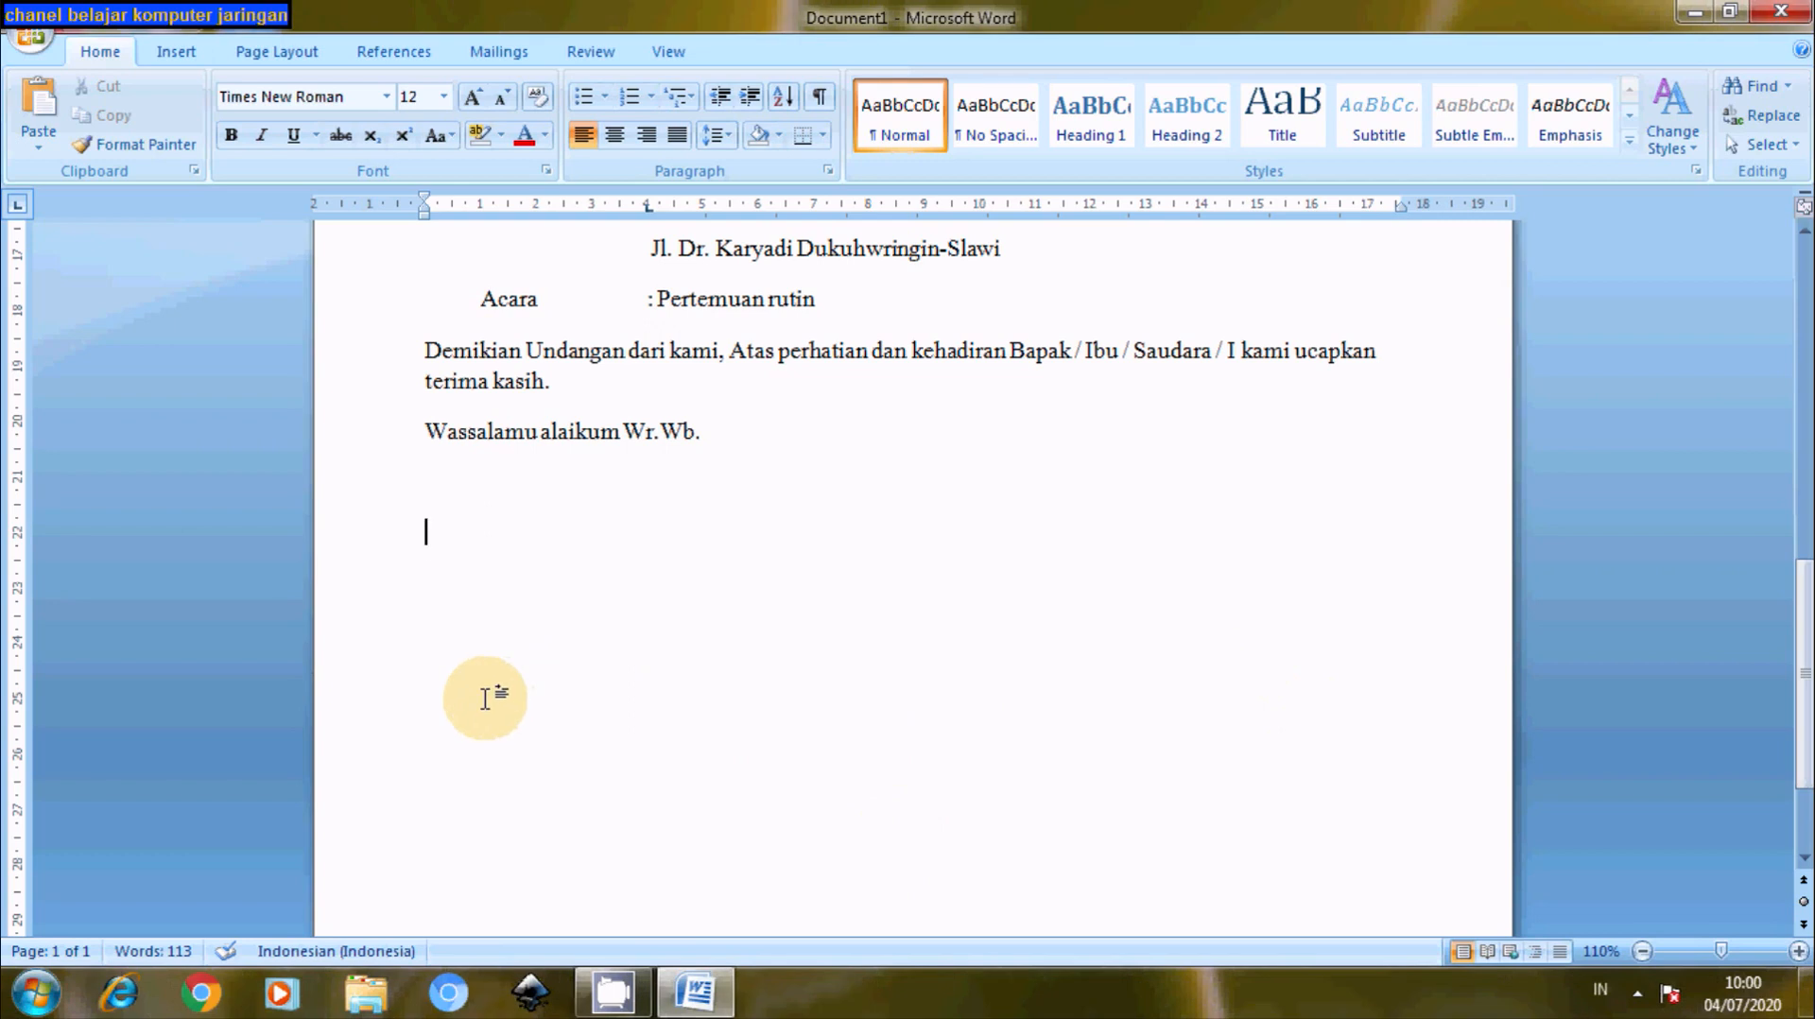
- Insert a table of 2 columns and 2 rows below 'Wassalamu alaikum Wr.Wb.'
left_click(168, 61)
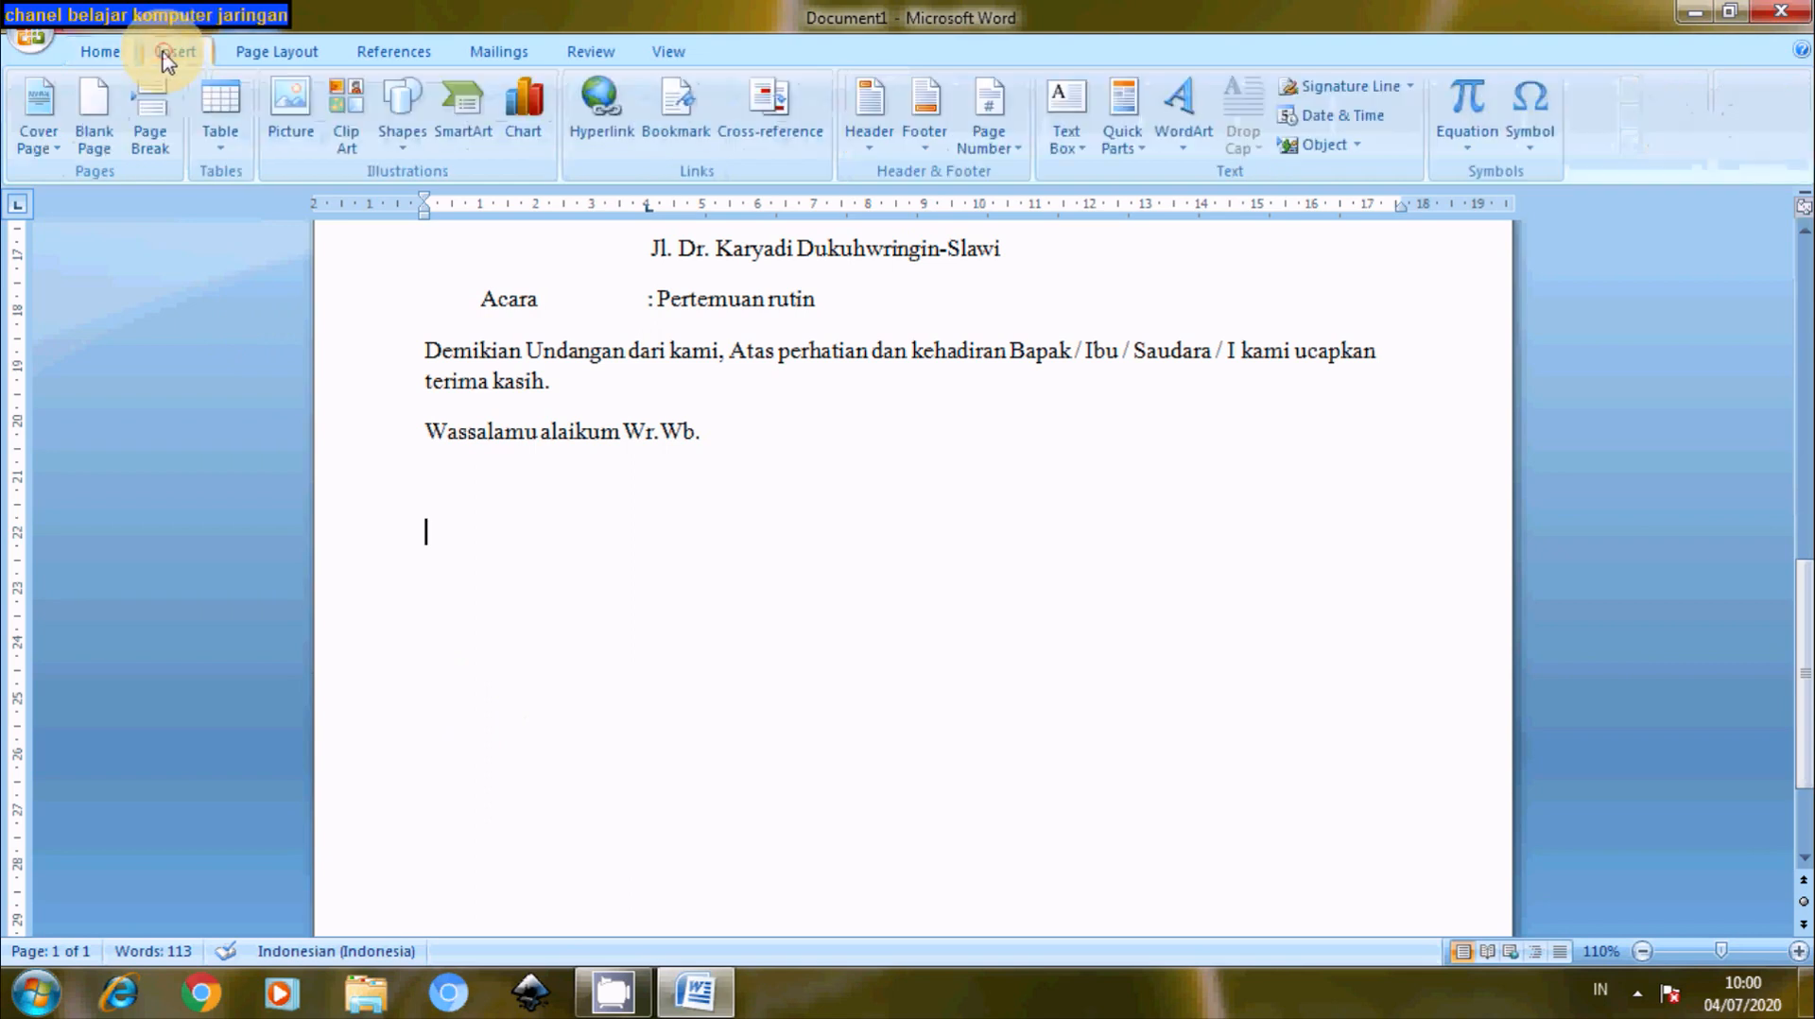
left_click(225, 155)
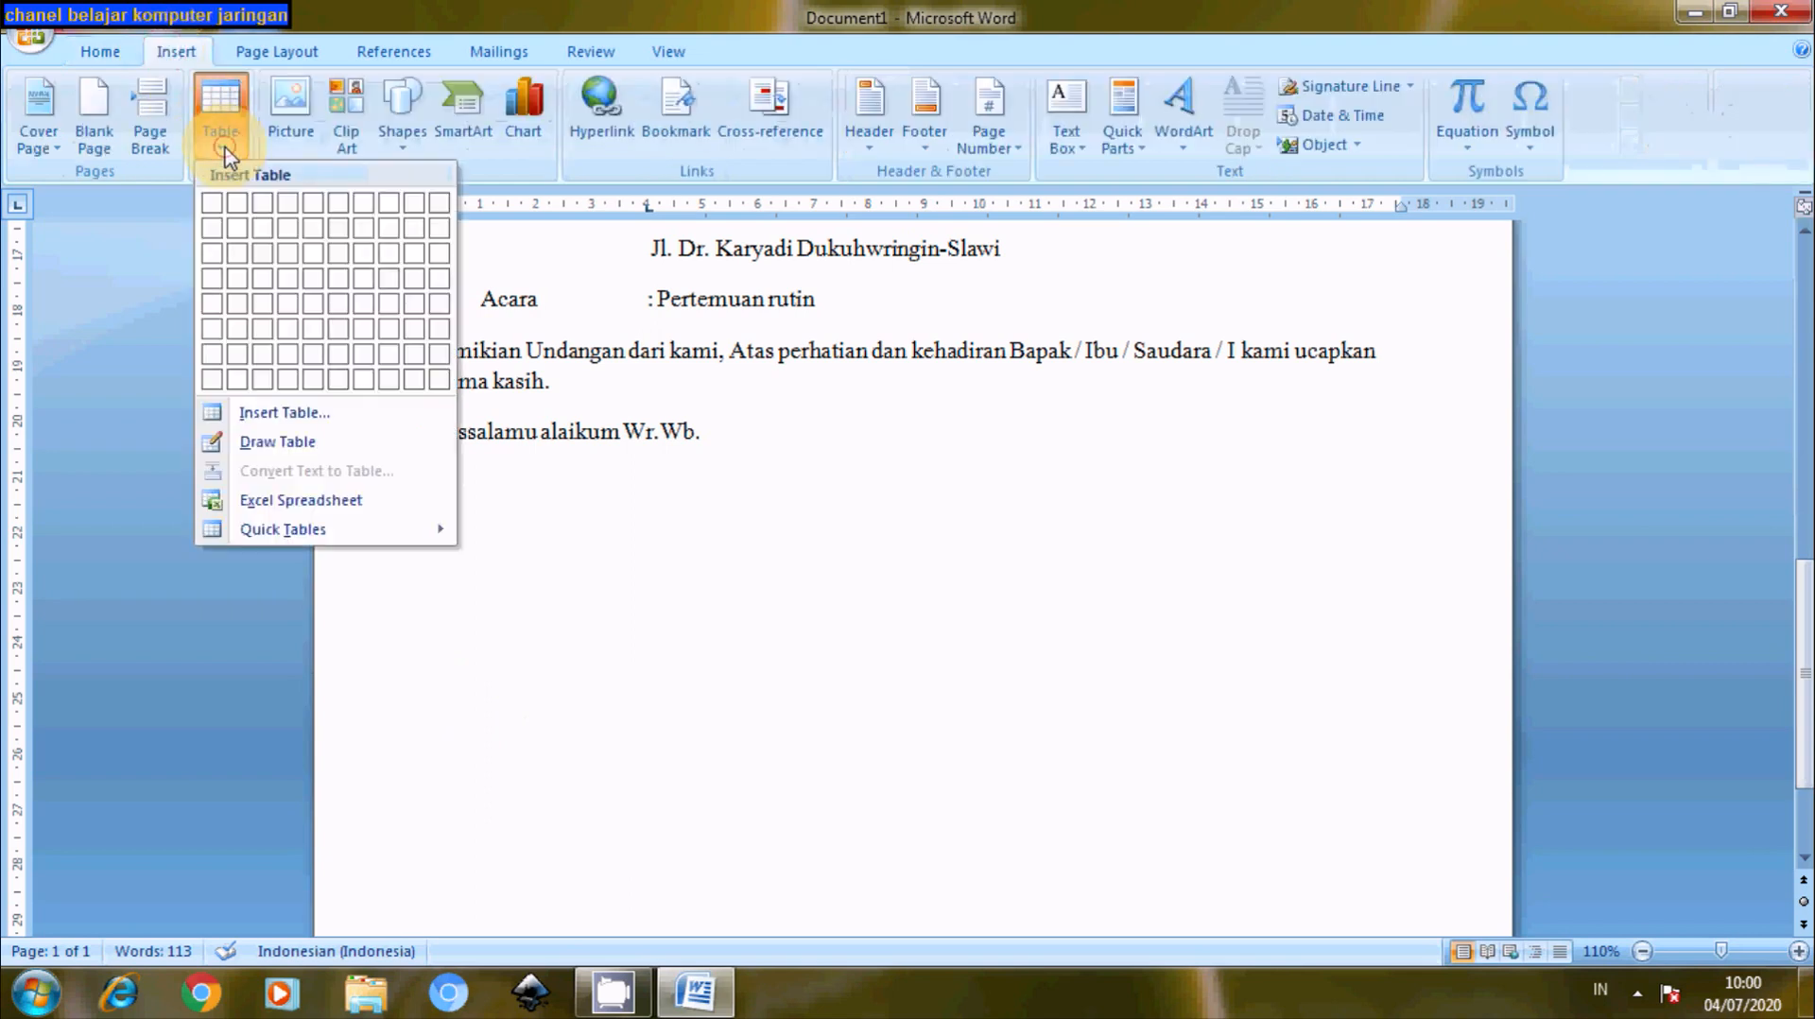
left_click(263, 413)
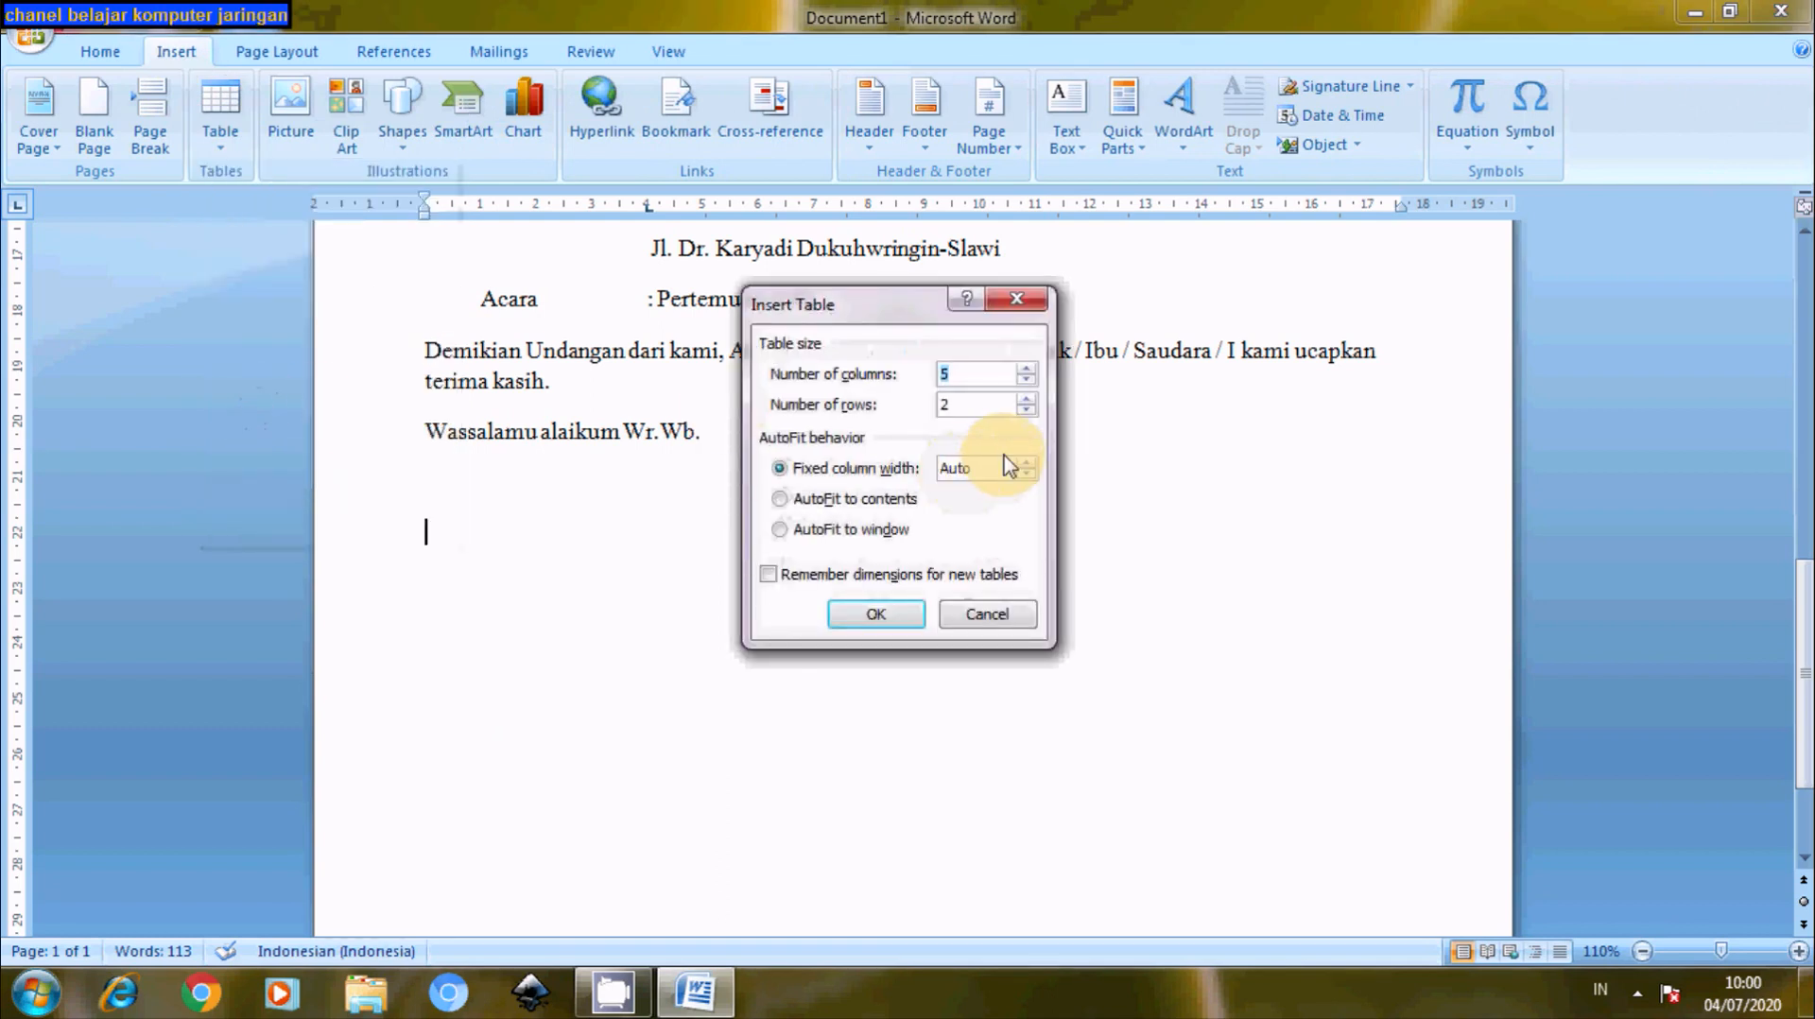
left_click(872, 619)
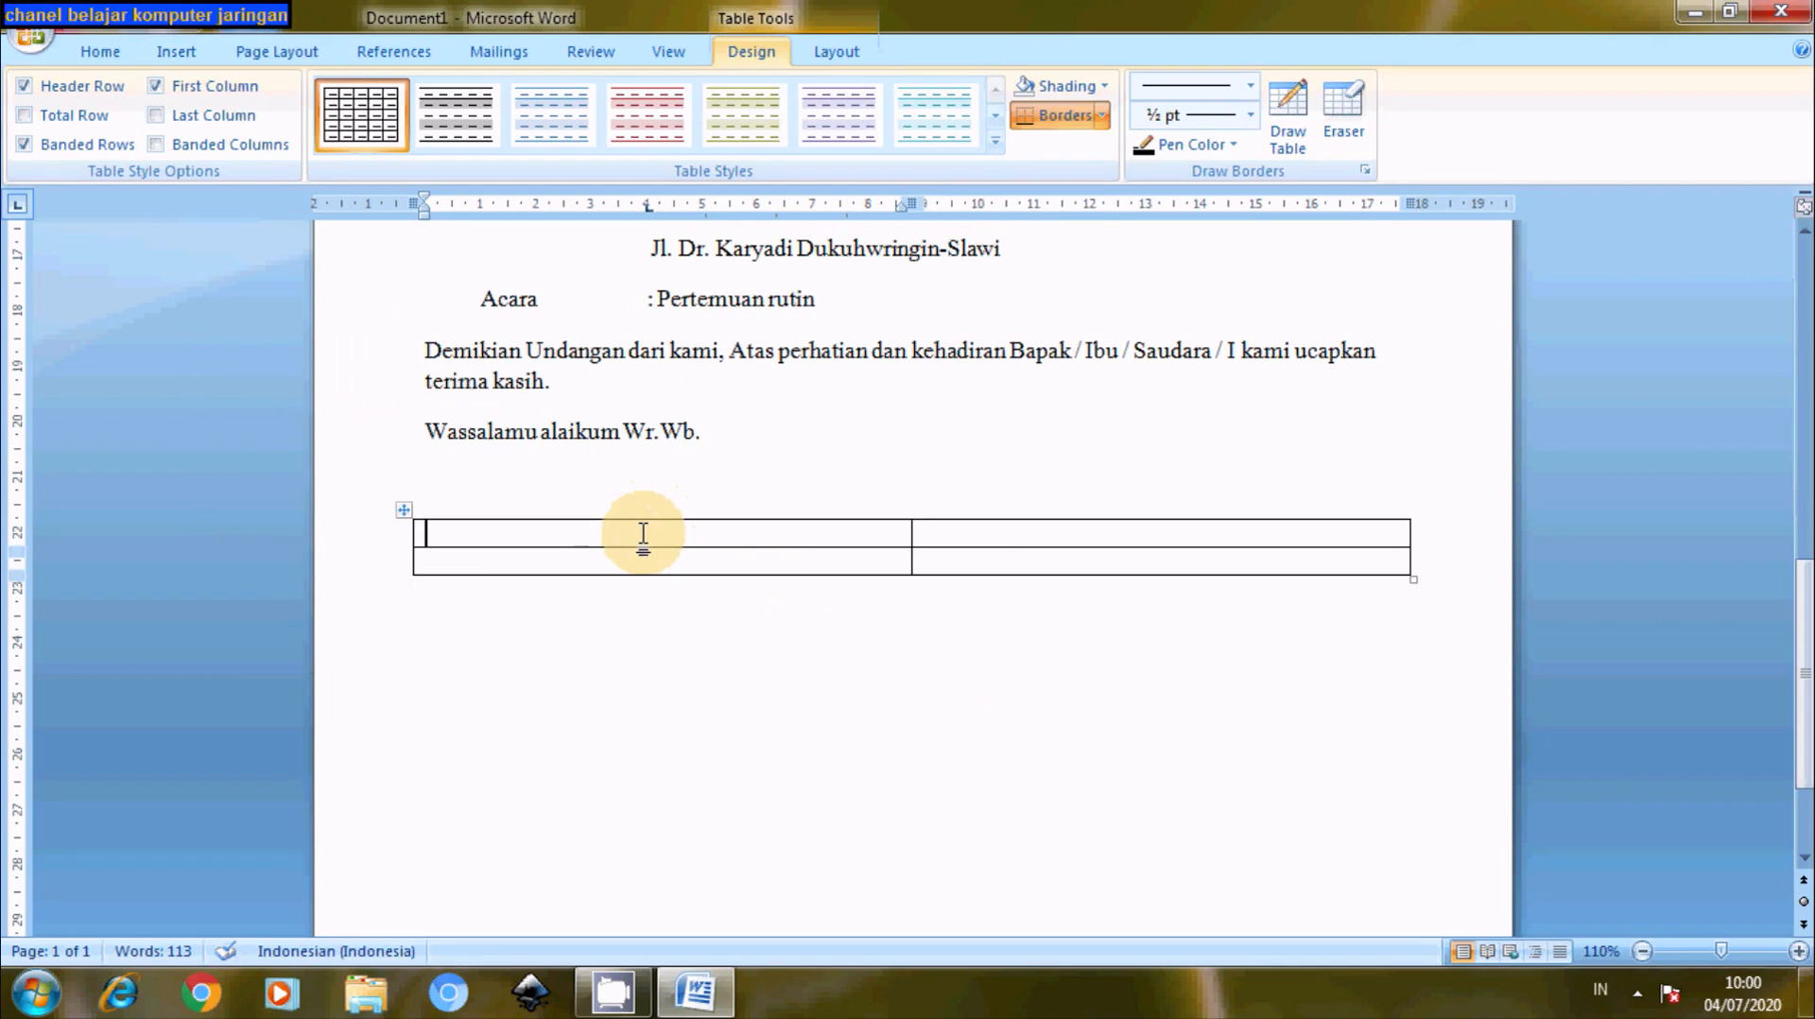
- Type 'CHANEL BELAJAR KOMPUTER JARINGAN' in the first row, merge that row and centre it
type("CHA")
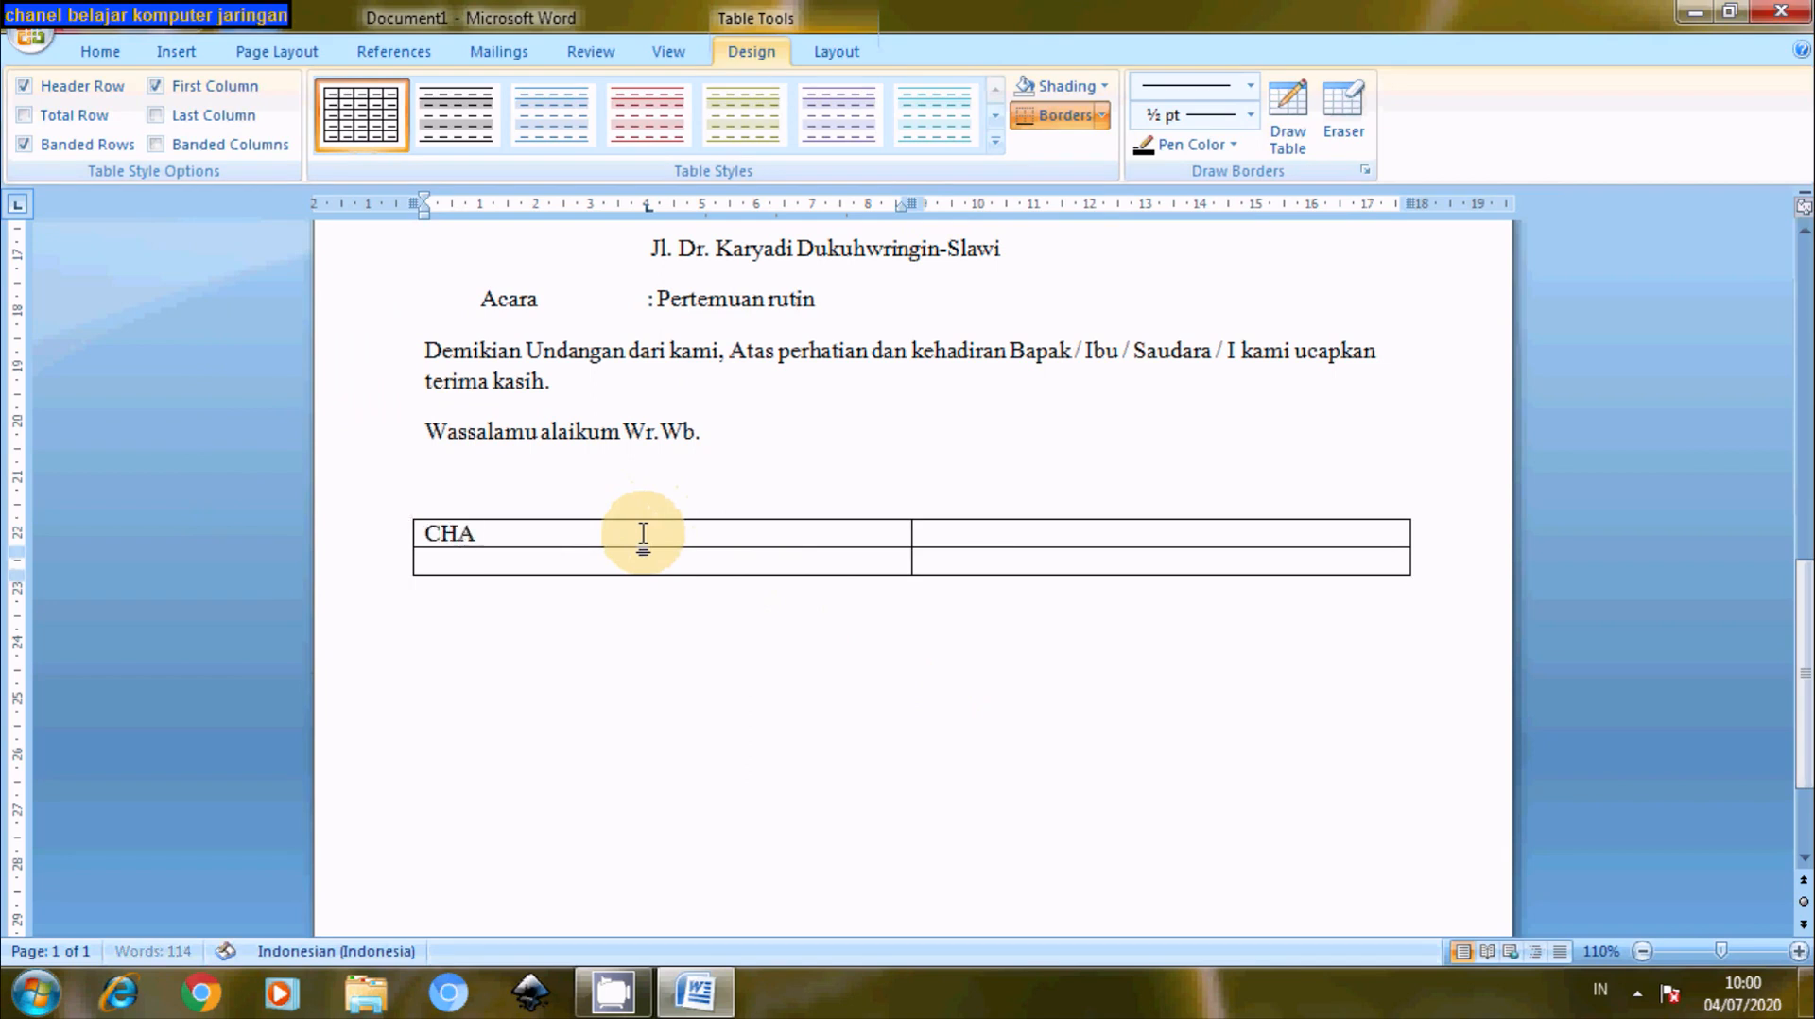
type("NEL BELAJAR ")
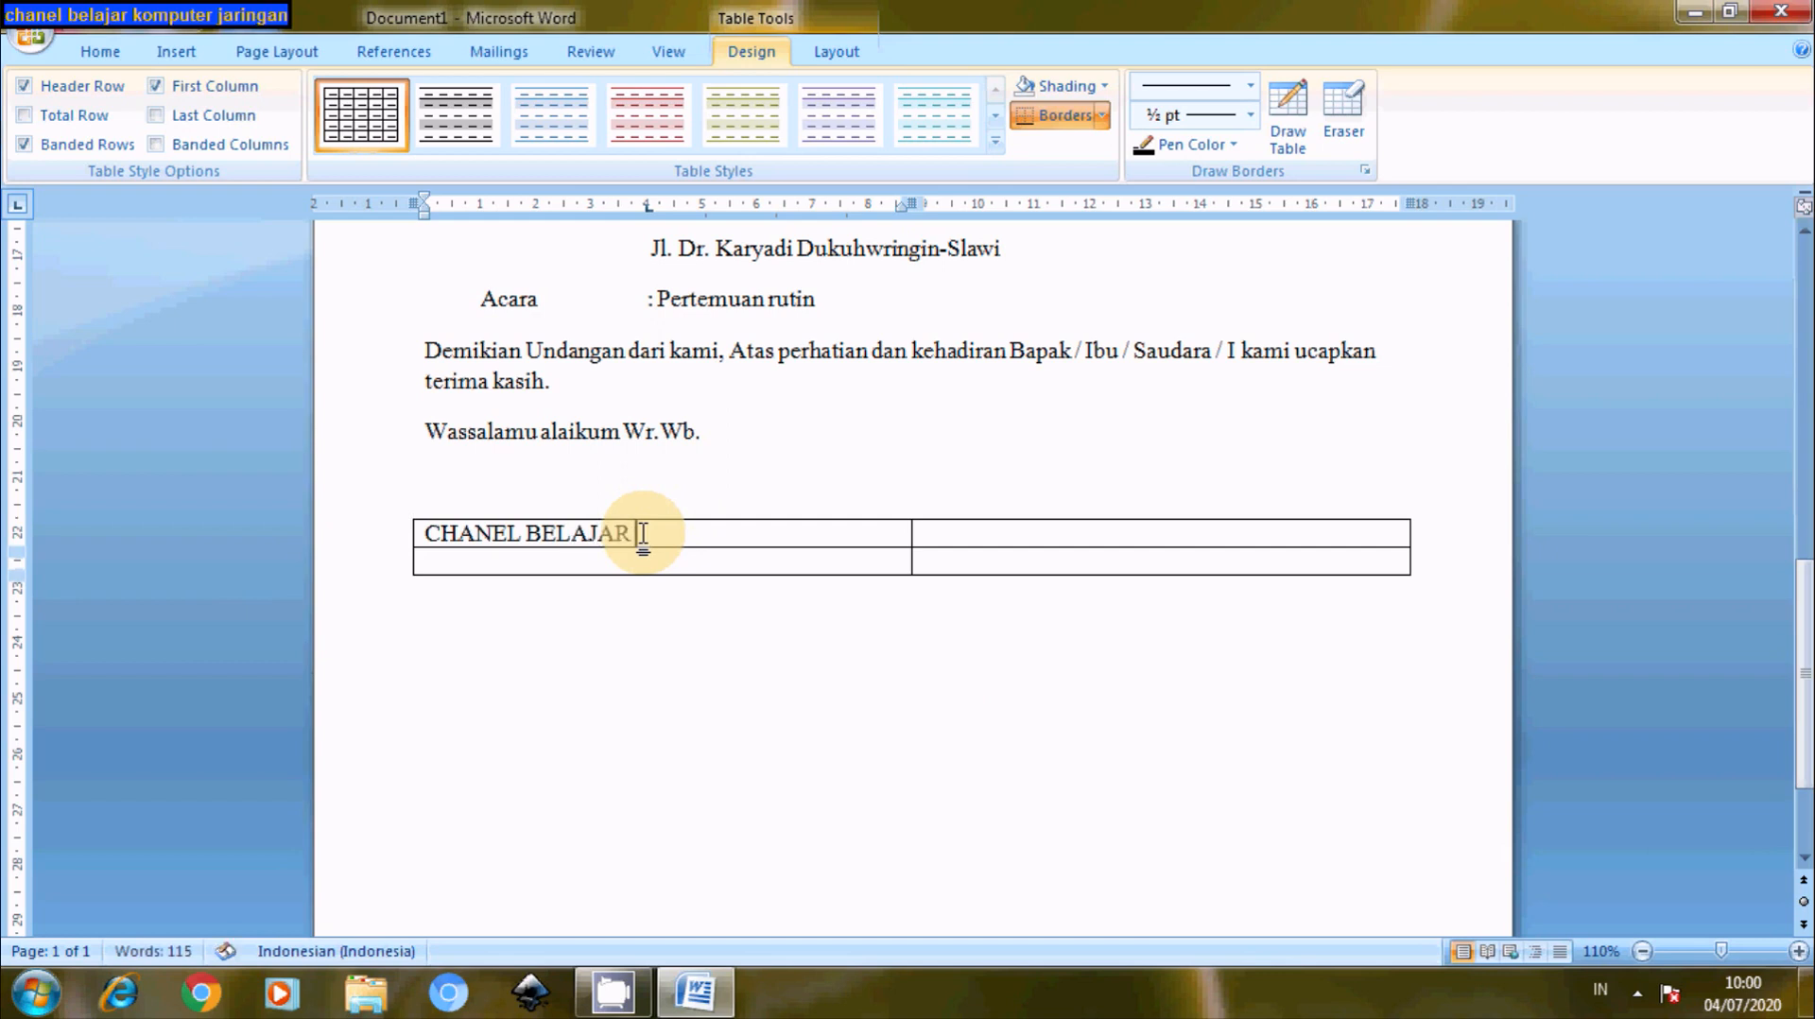
type("KOMPUTER")
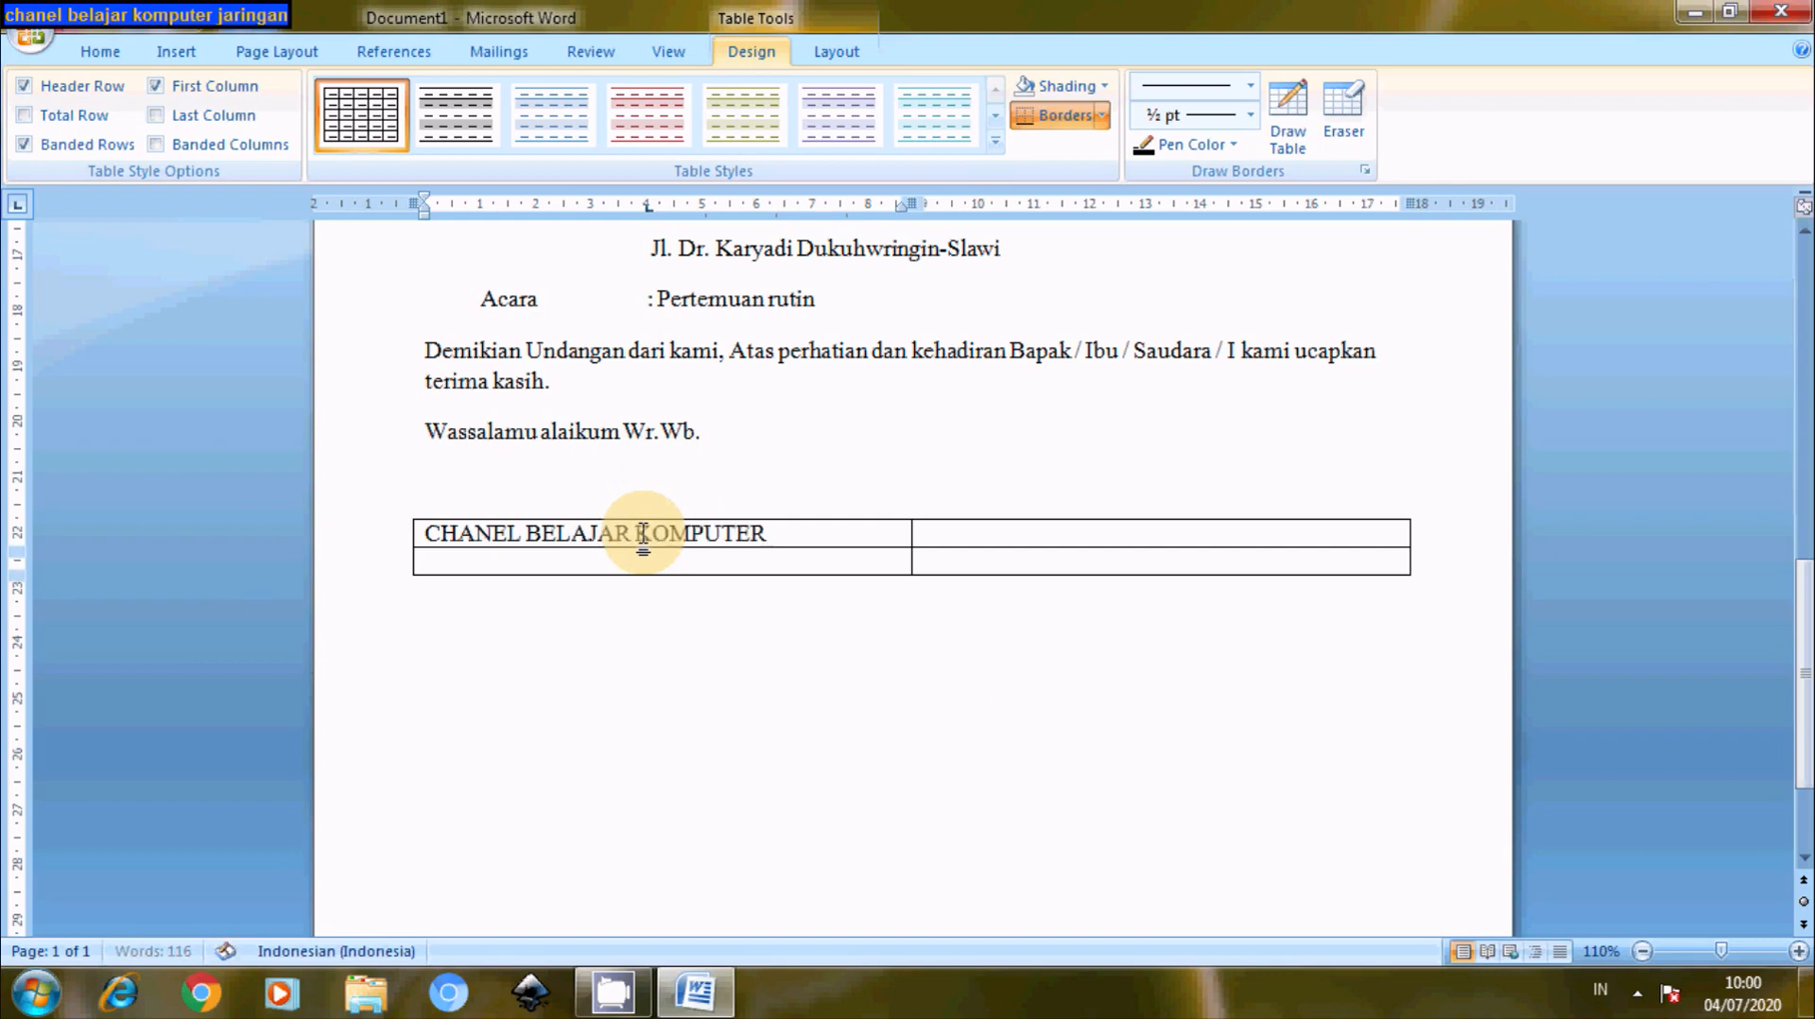
type(" JARINGAN")
left_click(426, 532)
left_click_drag(436, 532, 991, 536)
left_click(100, 51)
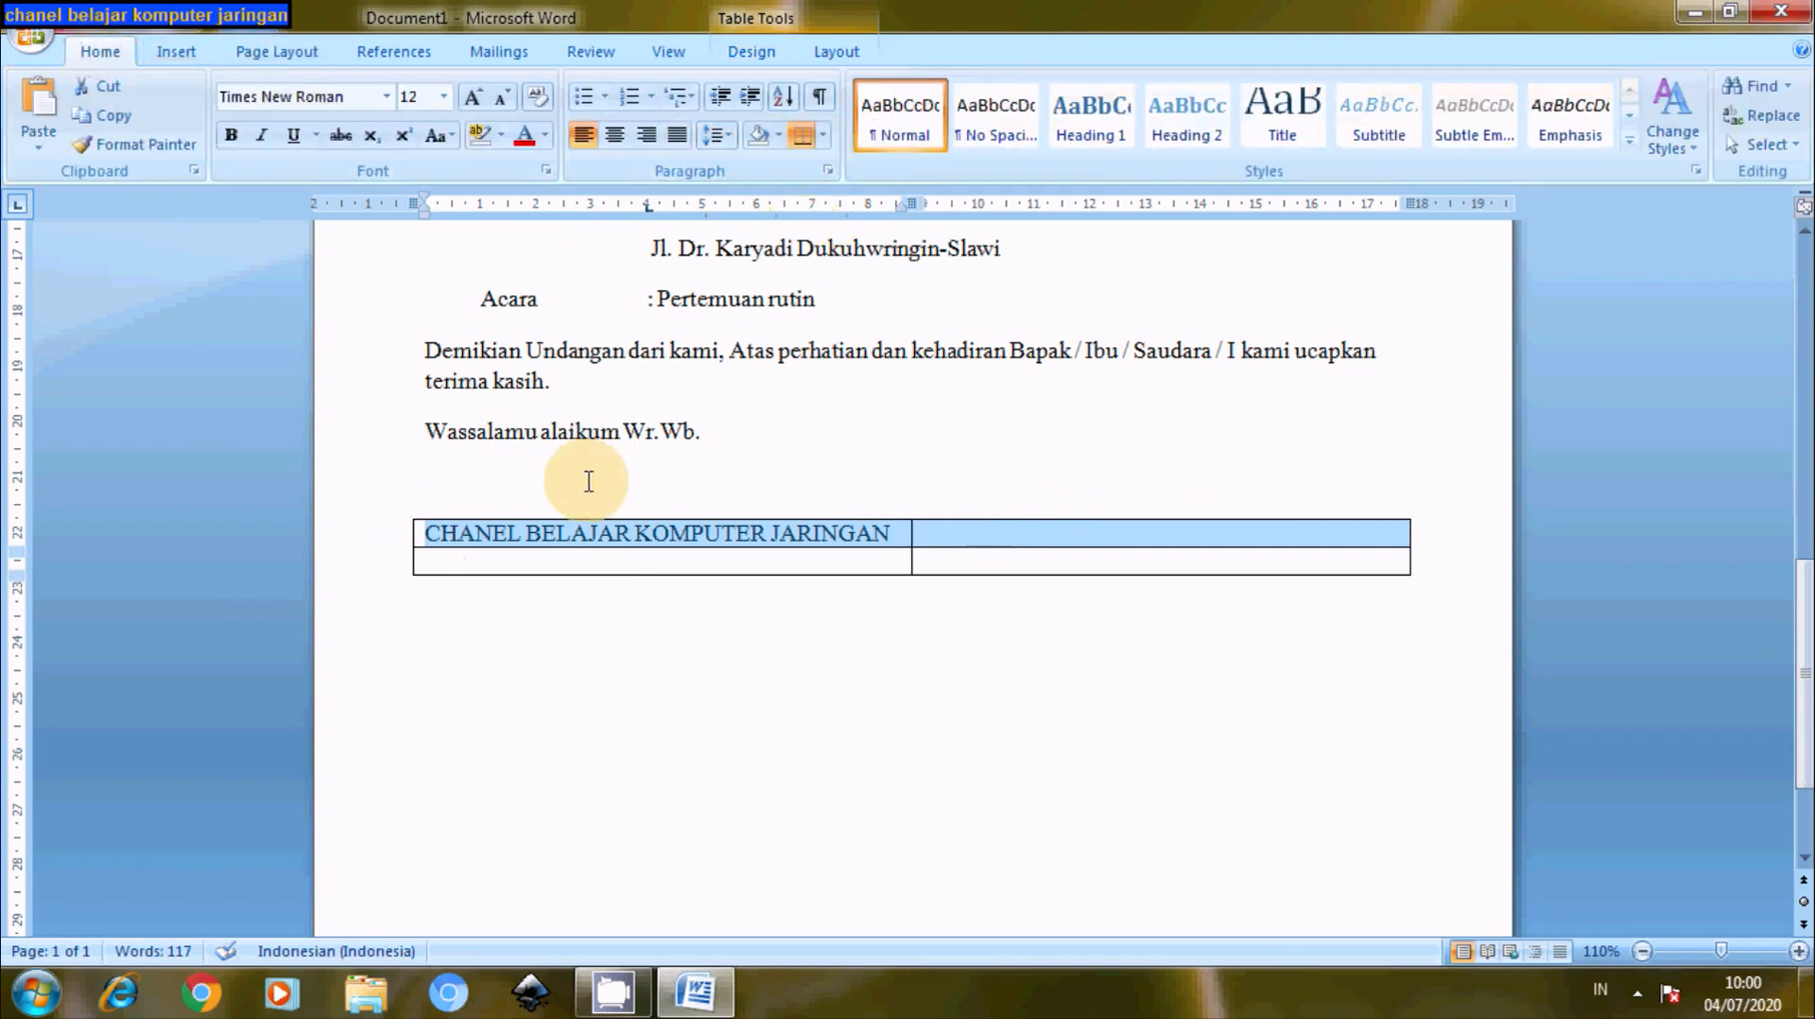
right_click(668, 544)
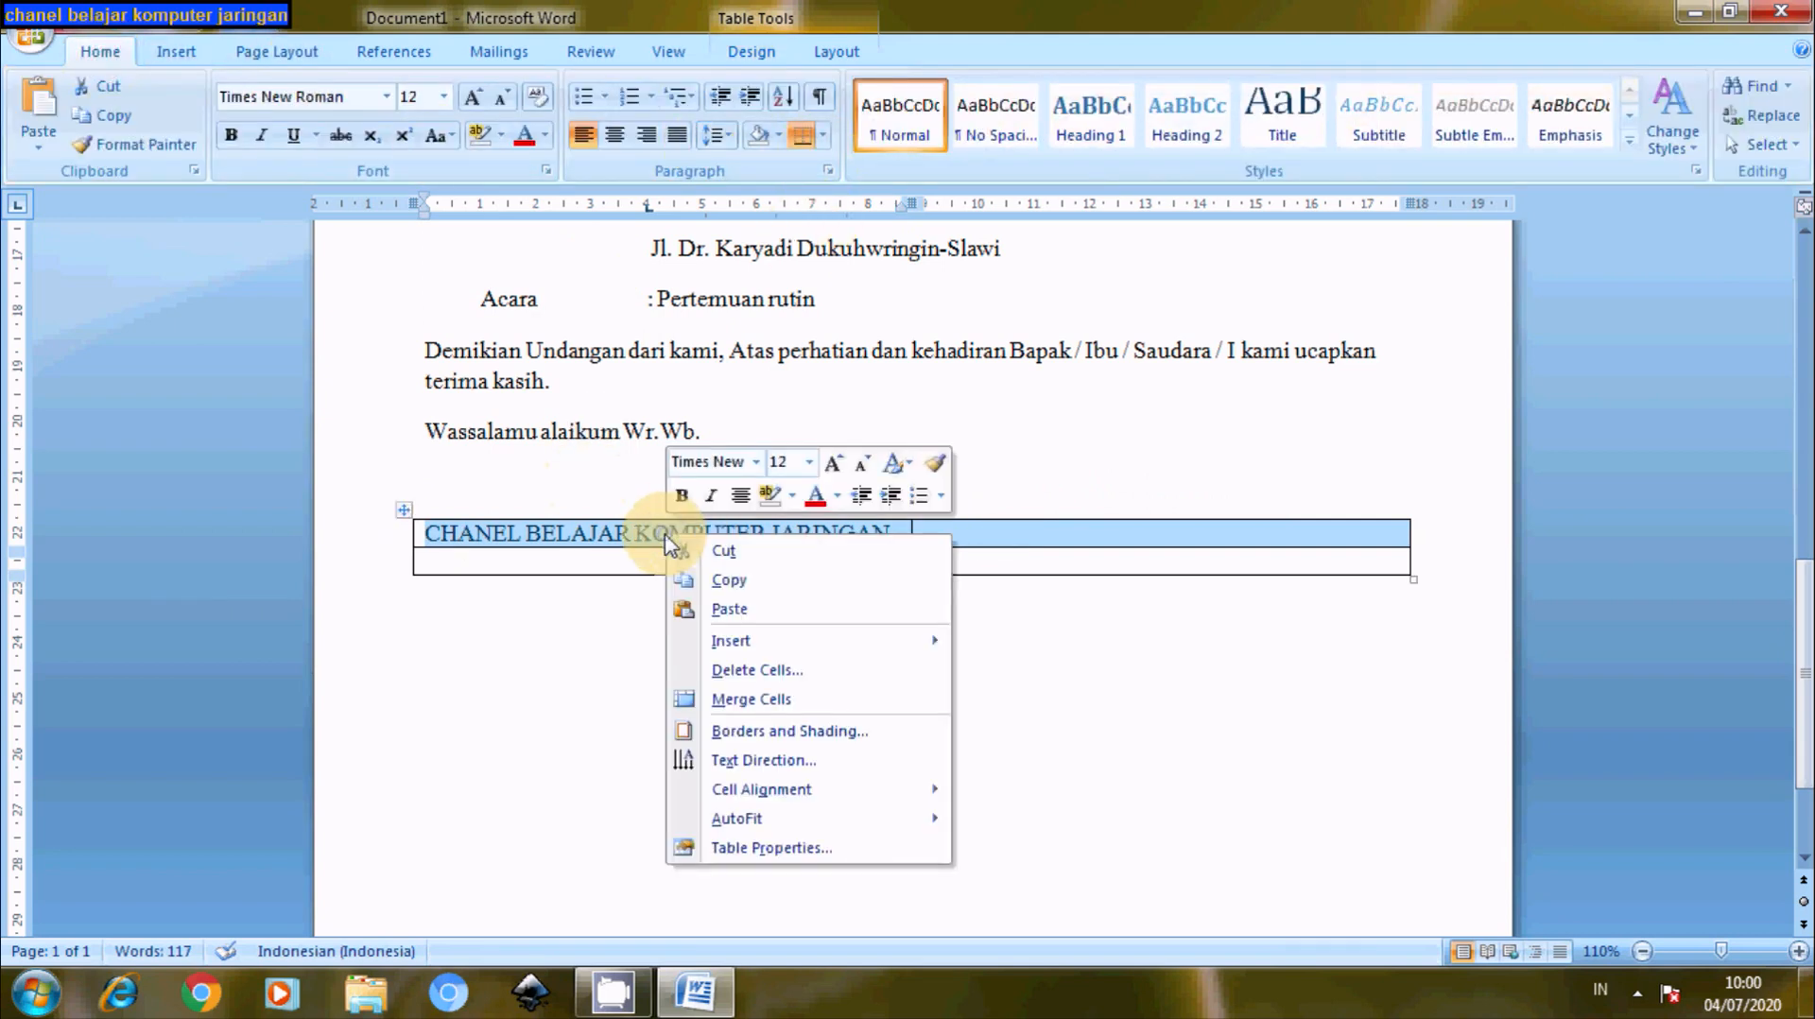
left_click(733, 701)
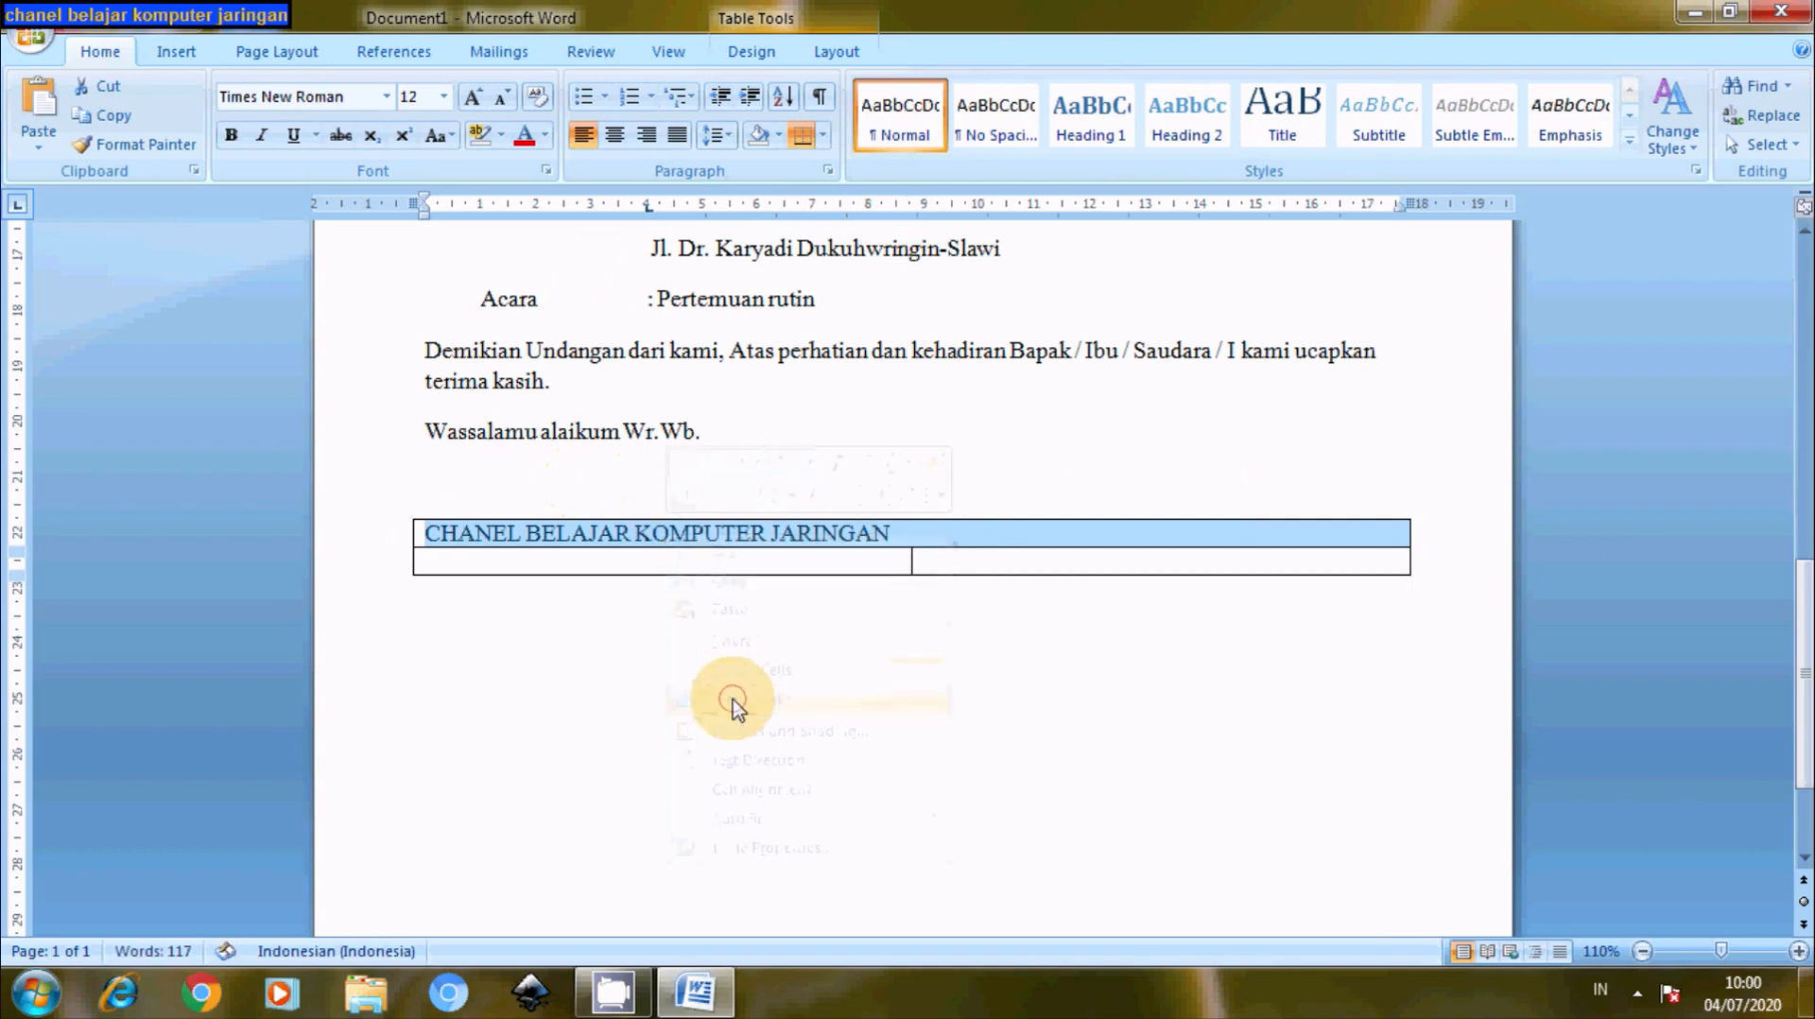
left_click(614, 135)
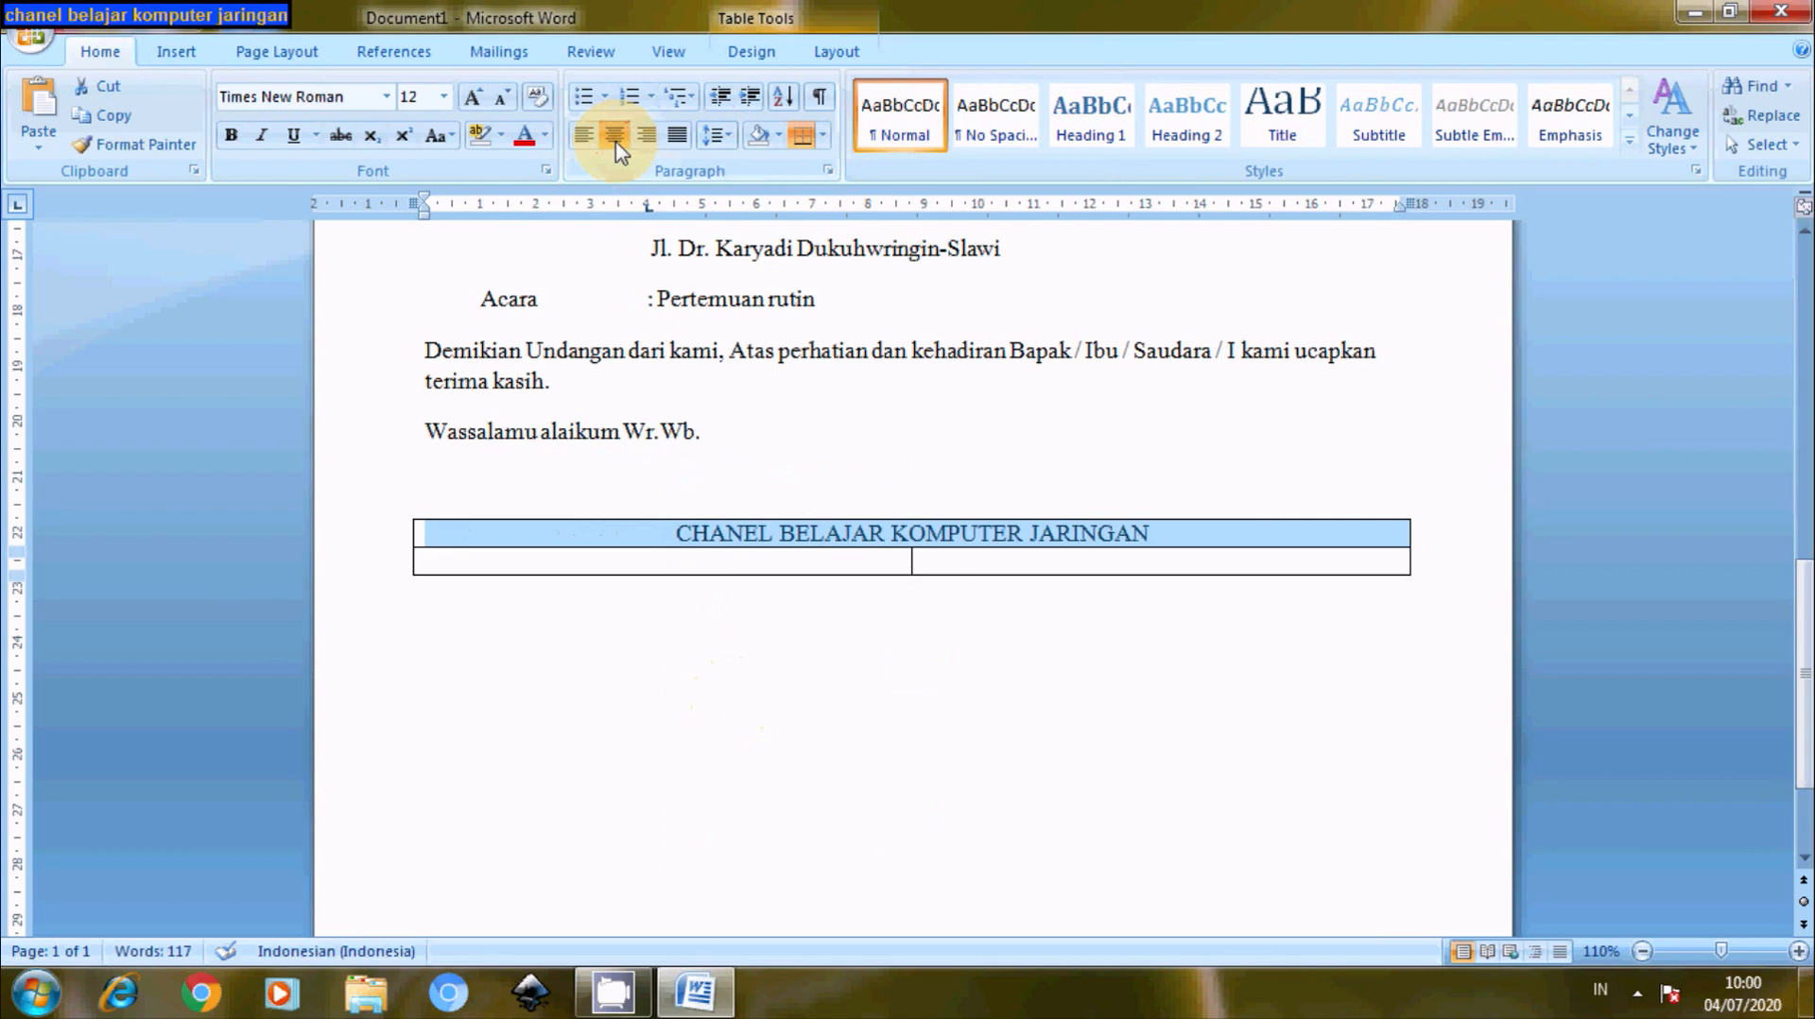
left_click(1031, 568)
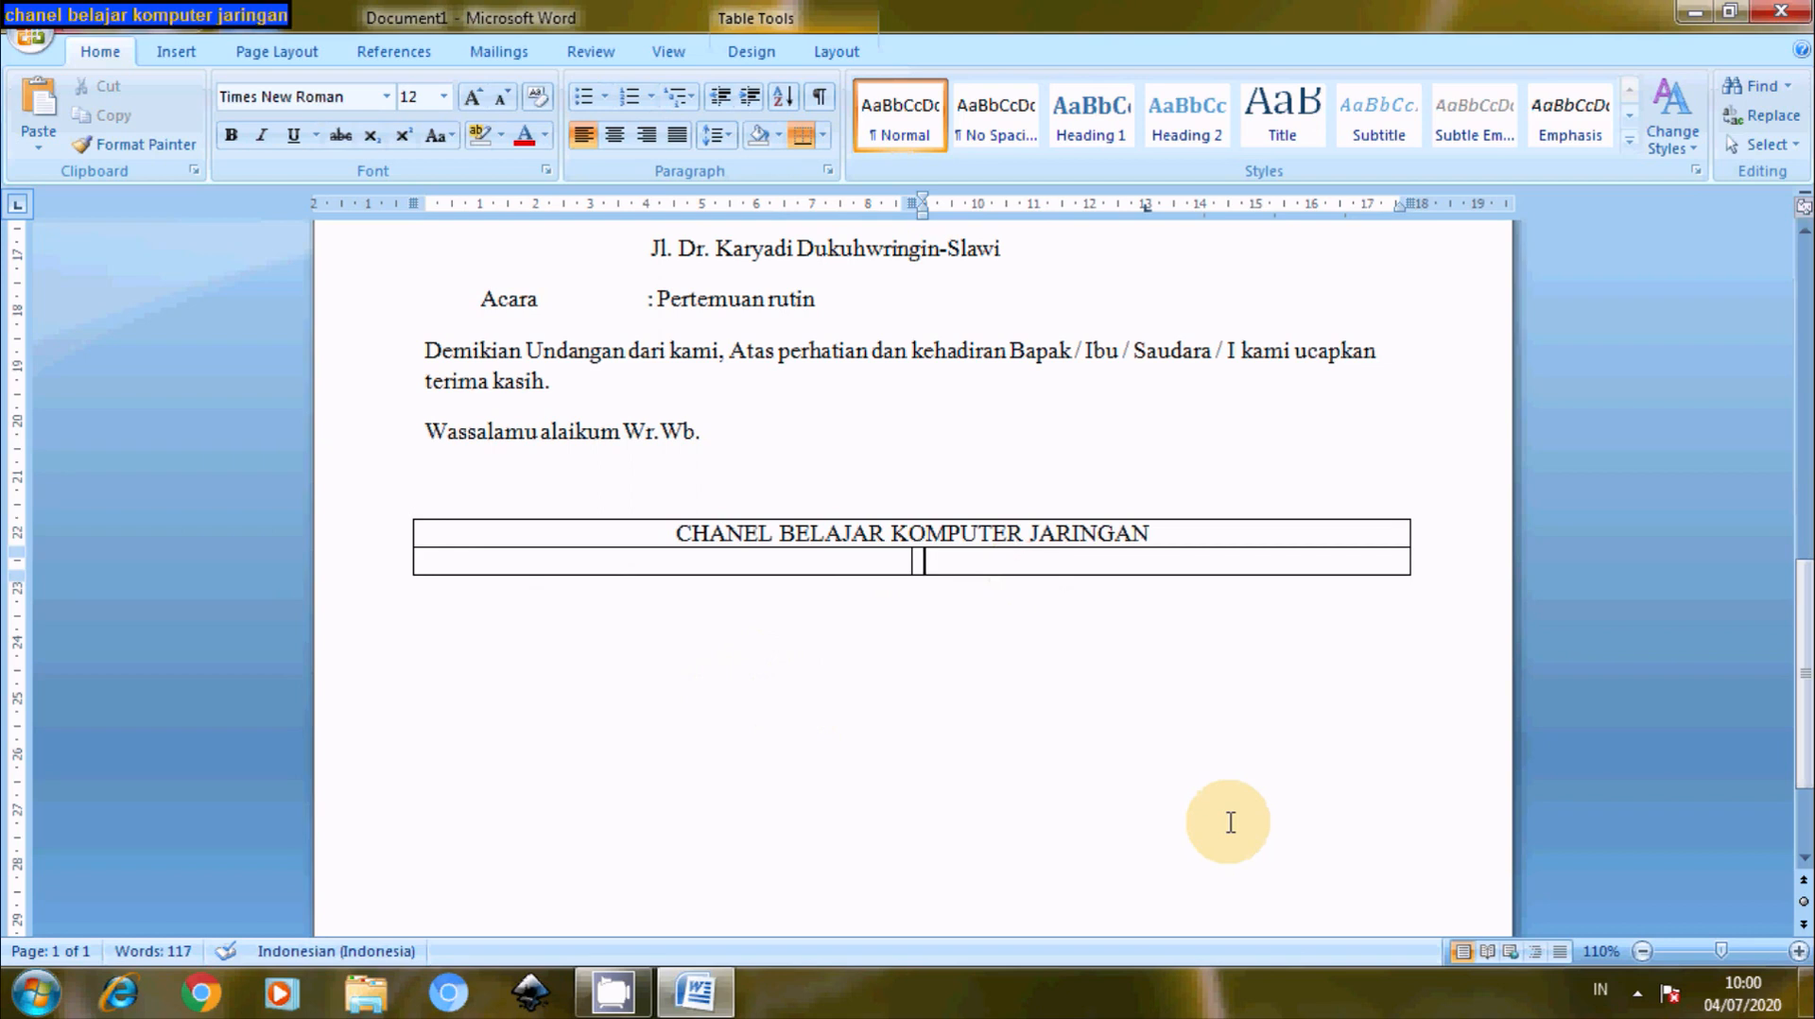
- Type 'Ketua,' in the right cell with blank signing lines and the chairman's name below
type("Ketua,")
key("Return")
key("Return")
key("Return")
key("Return")
key("Return")
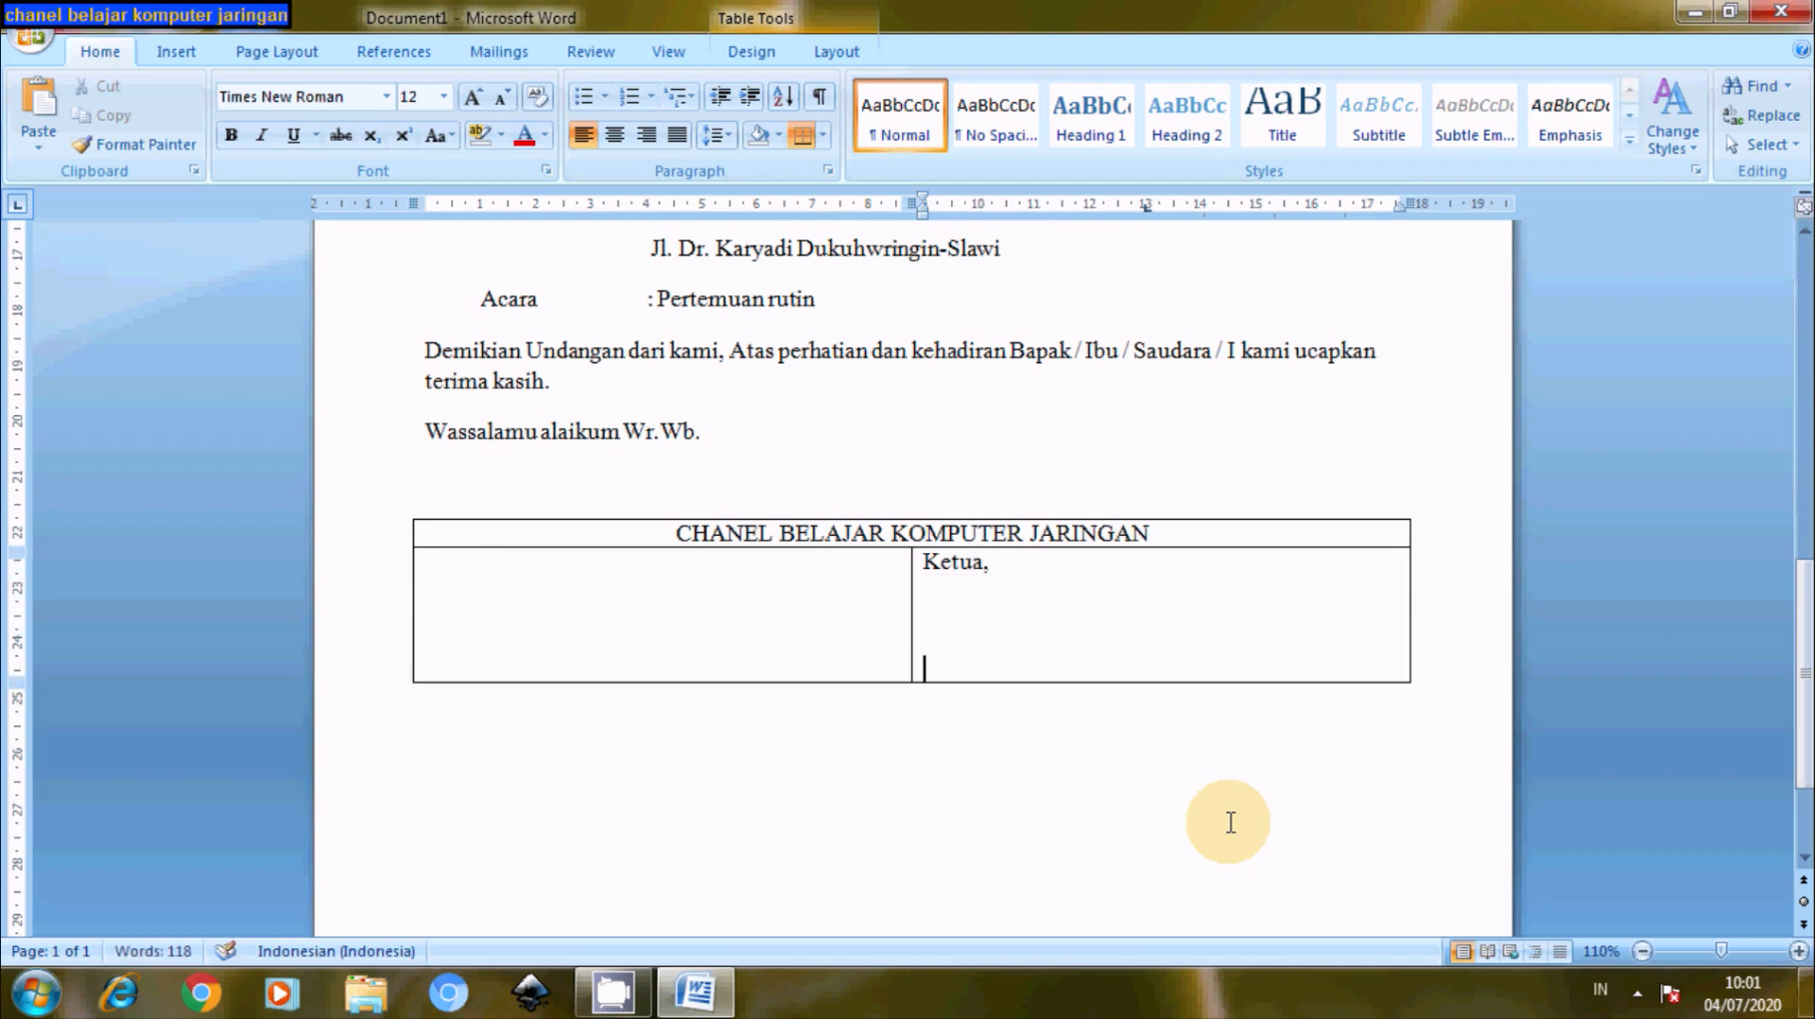
type("SU")
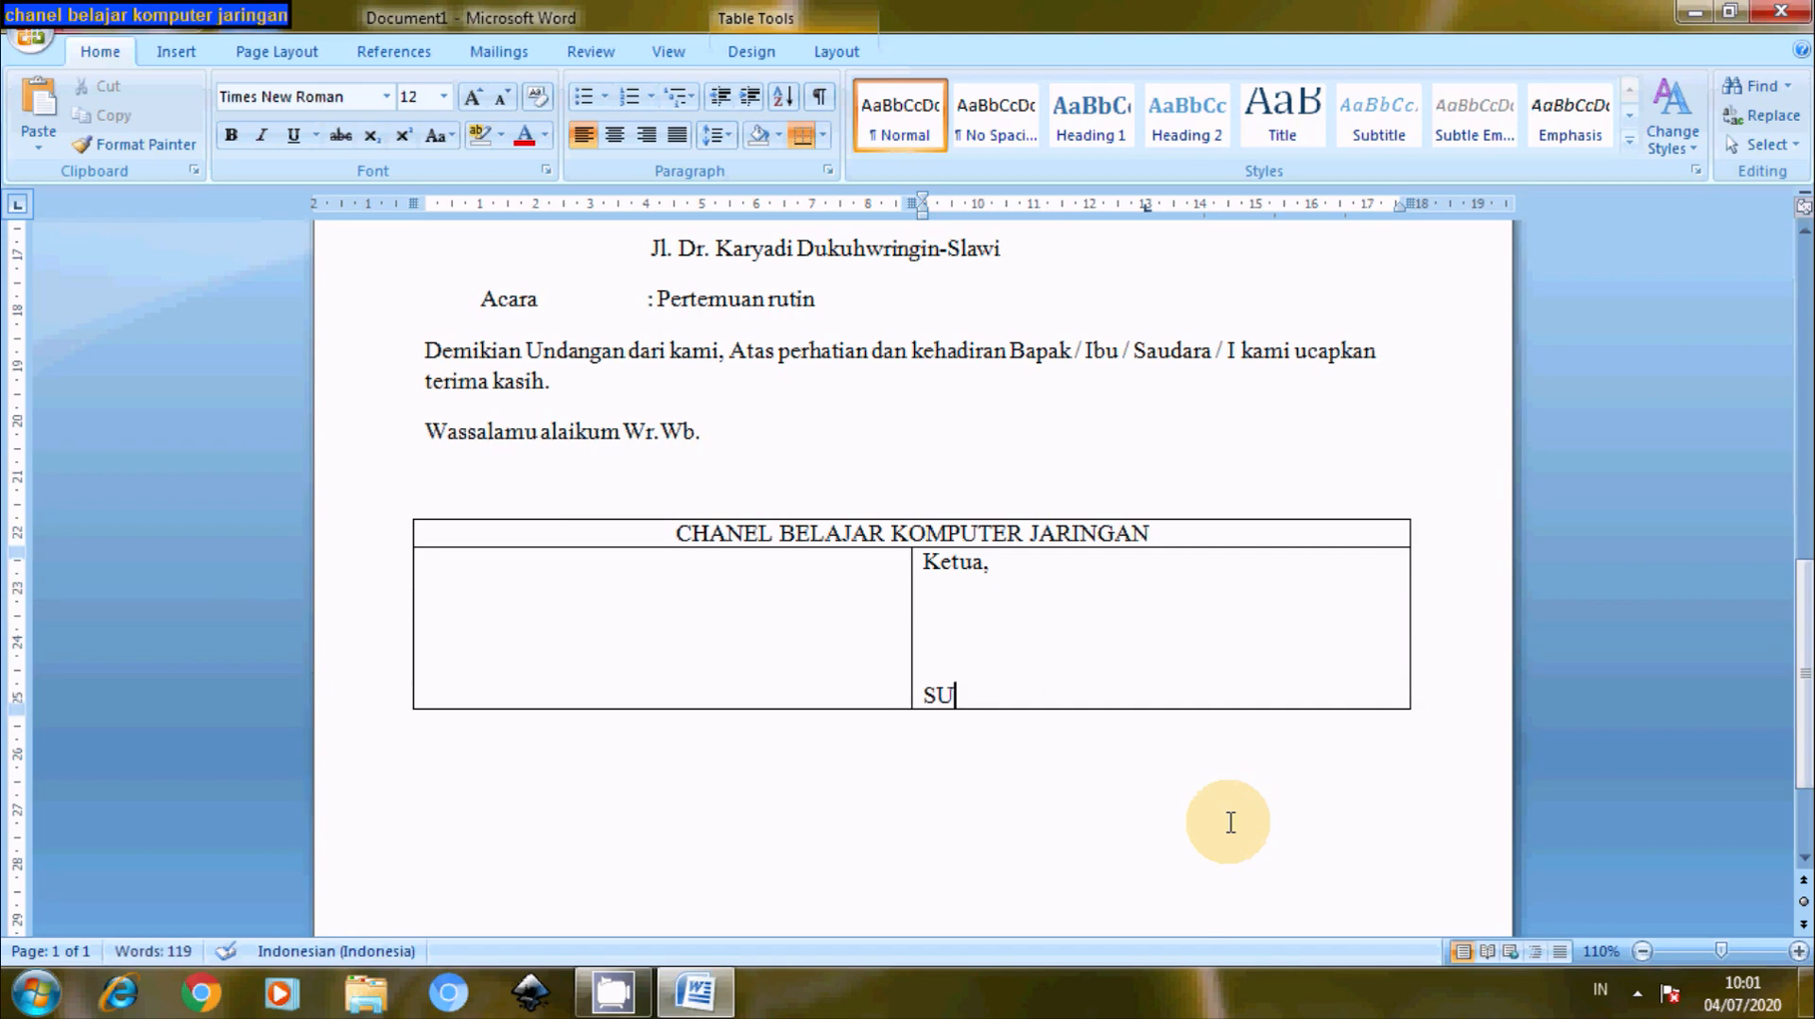
type("SWONO")
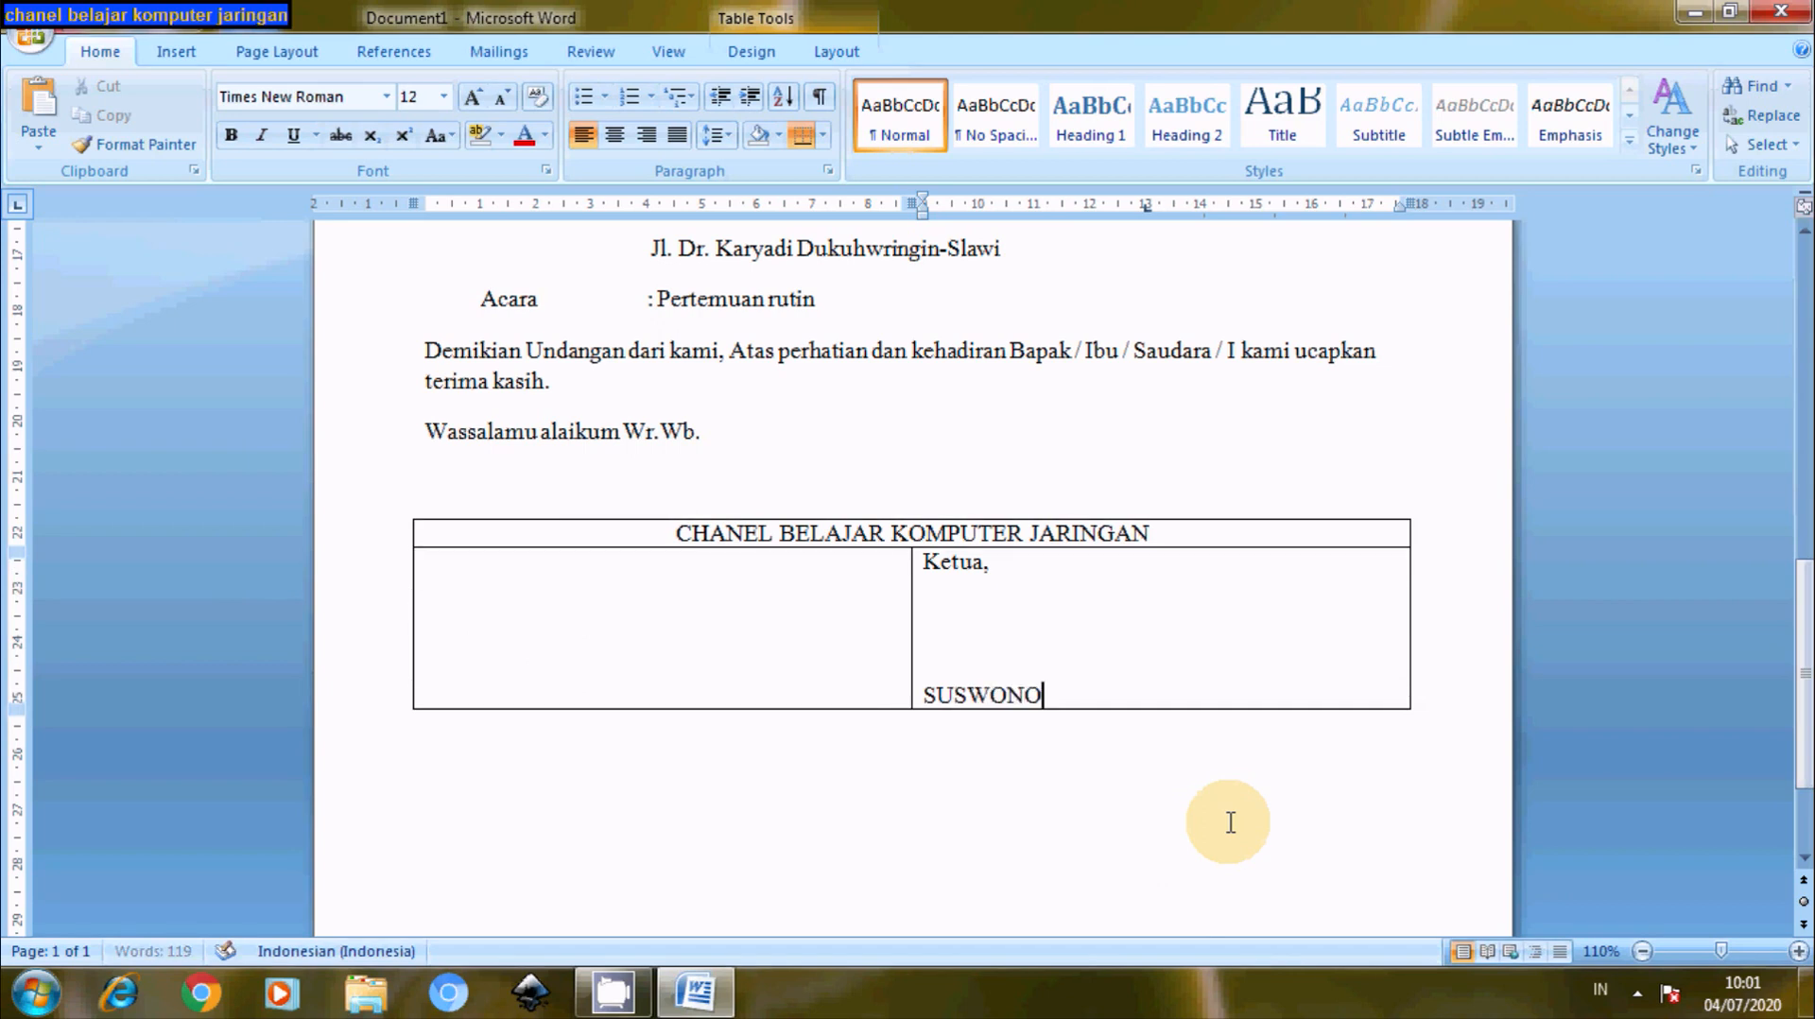
type(", S.Kom")
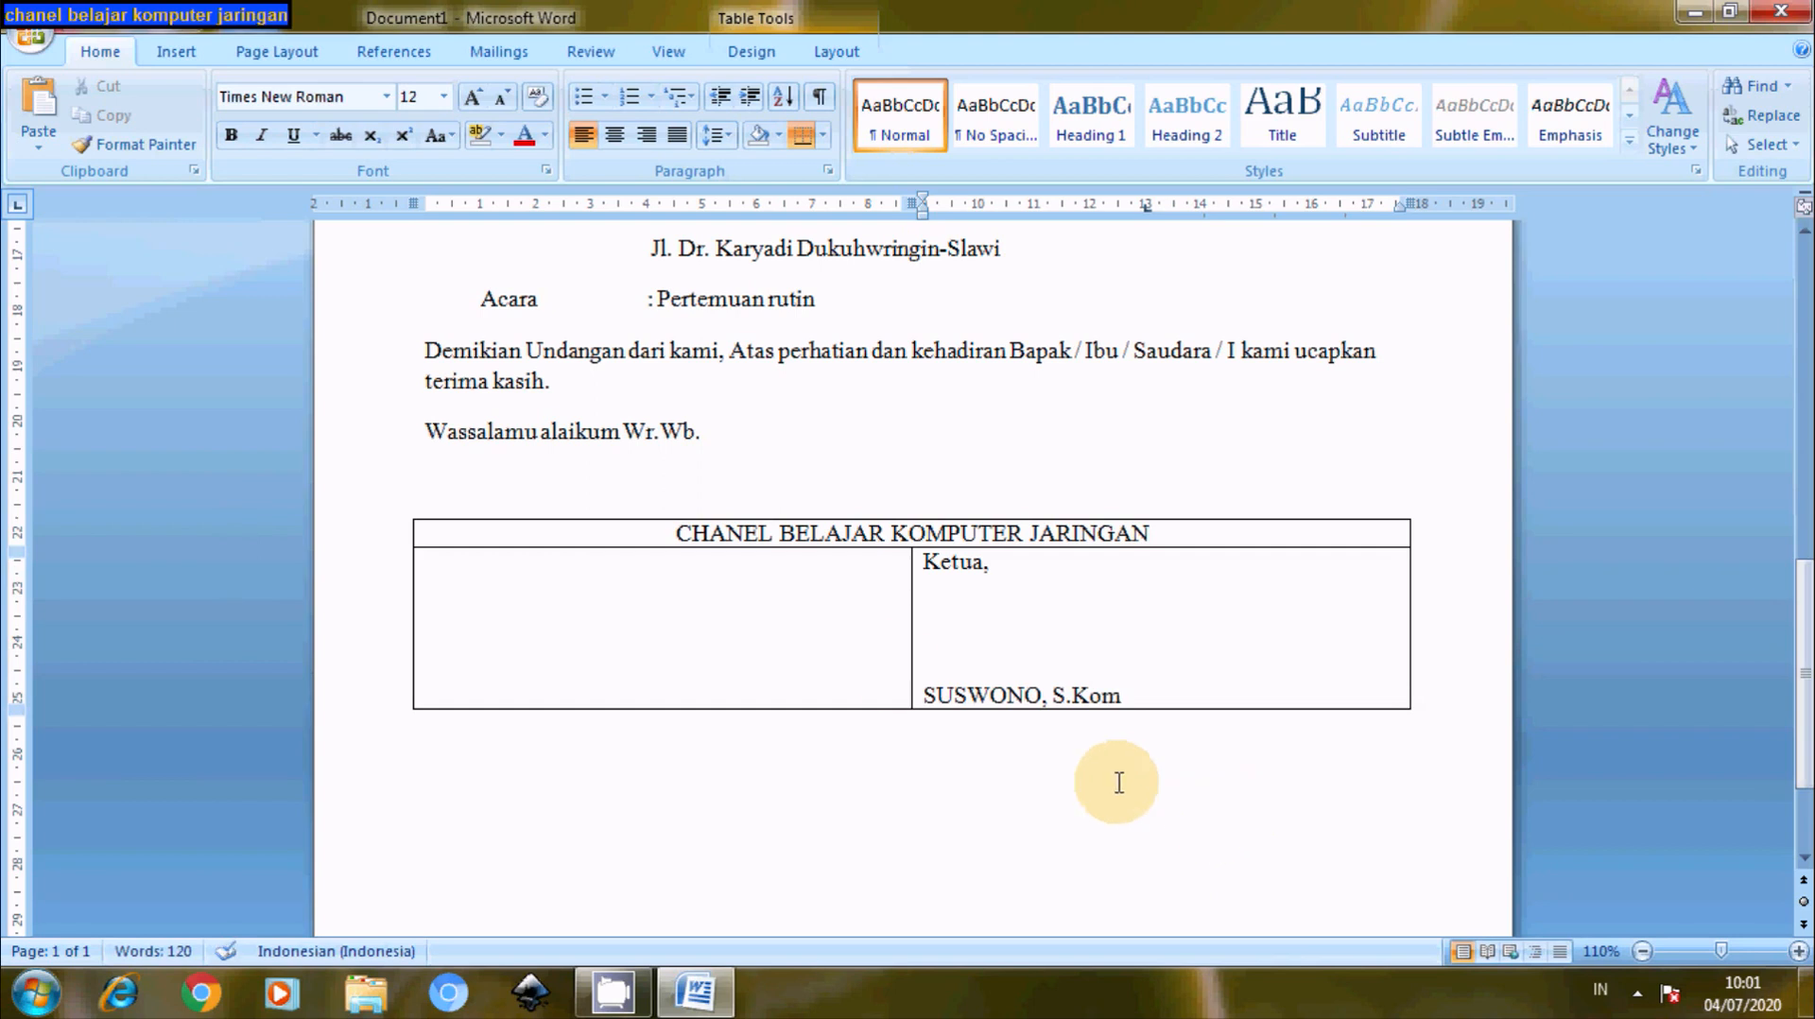
- Type 'Sekretaris,' in the left cell followed by blank signing lines
left_click(544, 585)
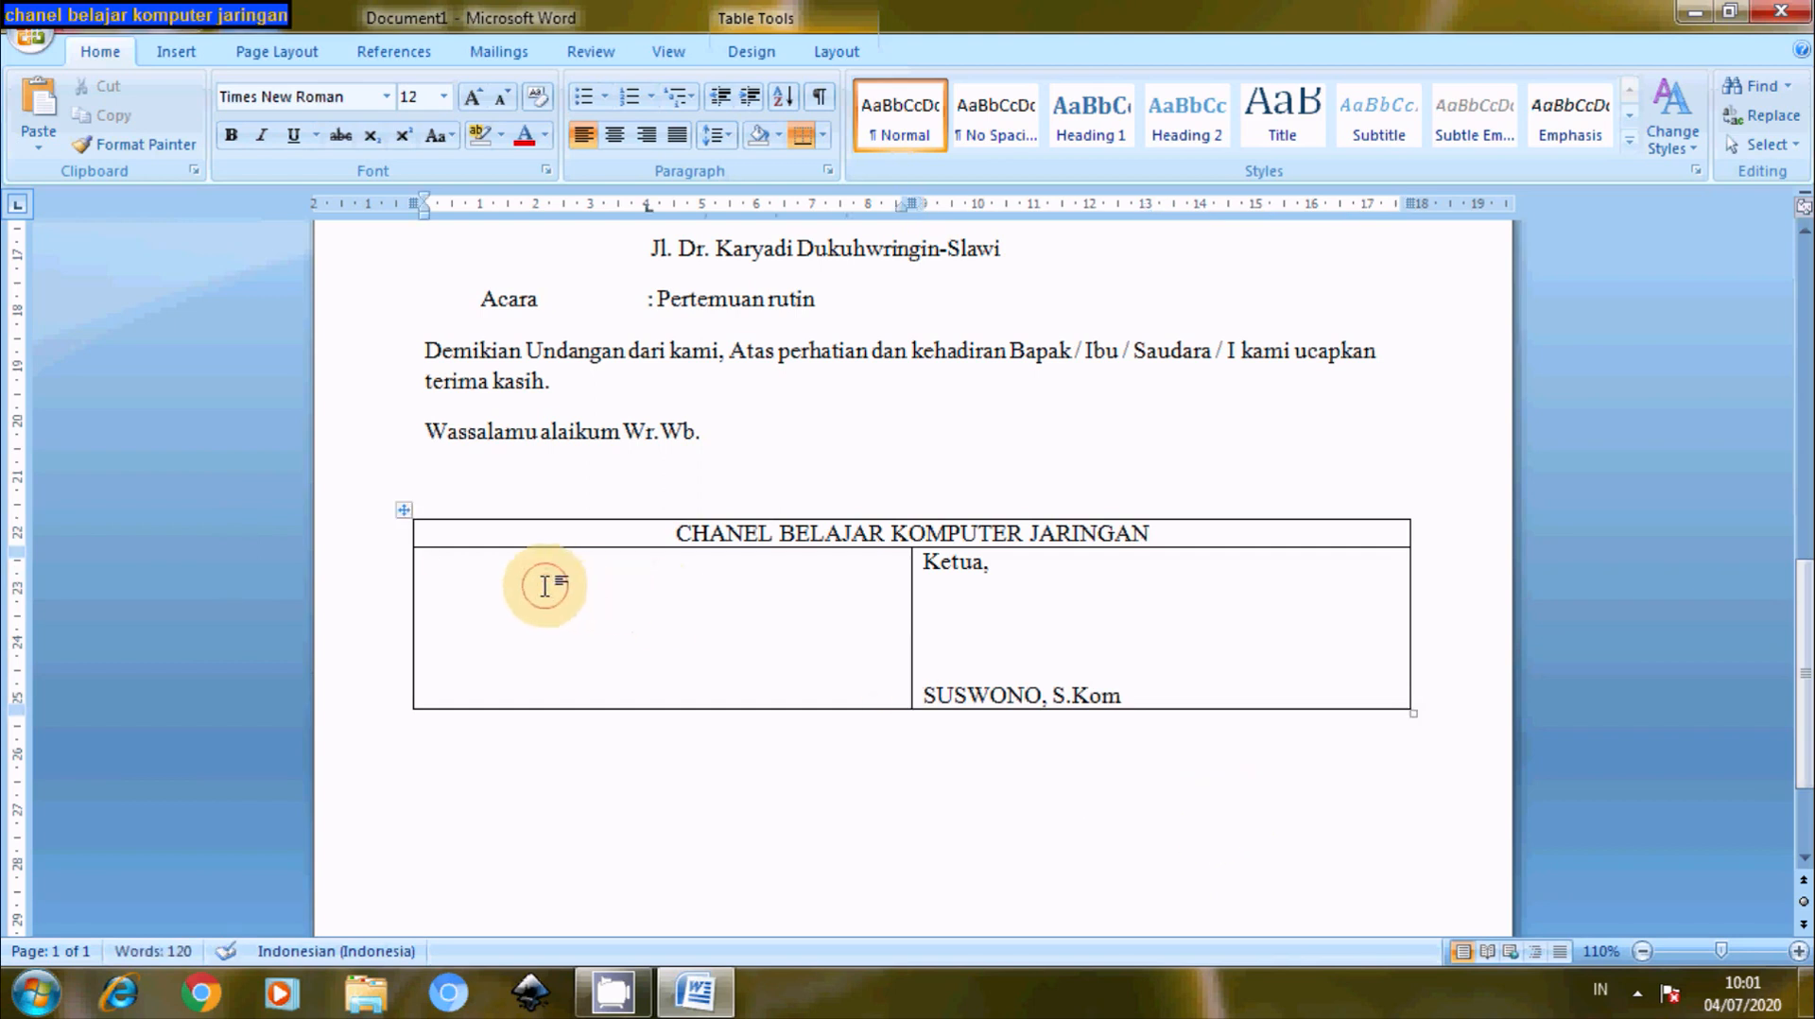
type("Sekretaris")
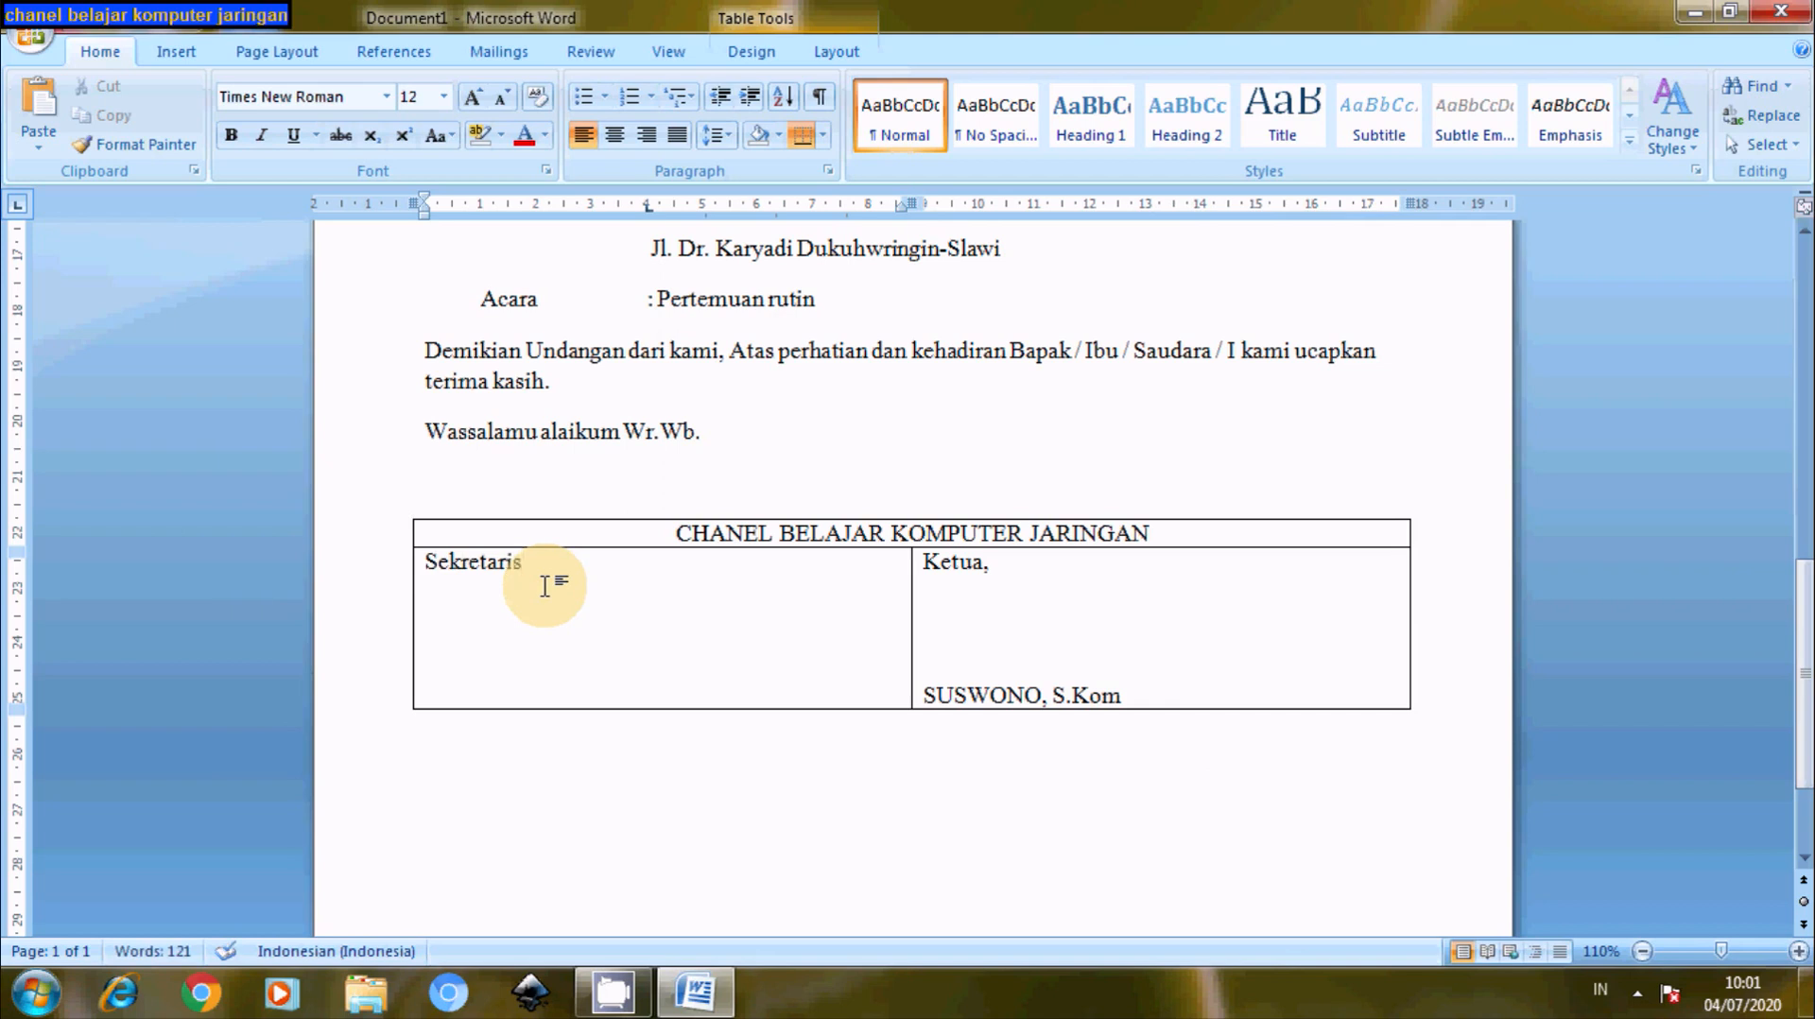
type(",")
key("Return")
key("Return")
key("Return")
key("Return")
key("Return")
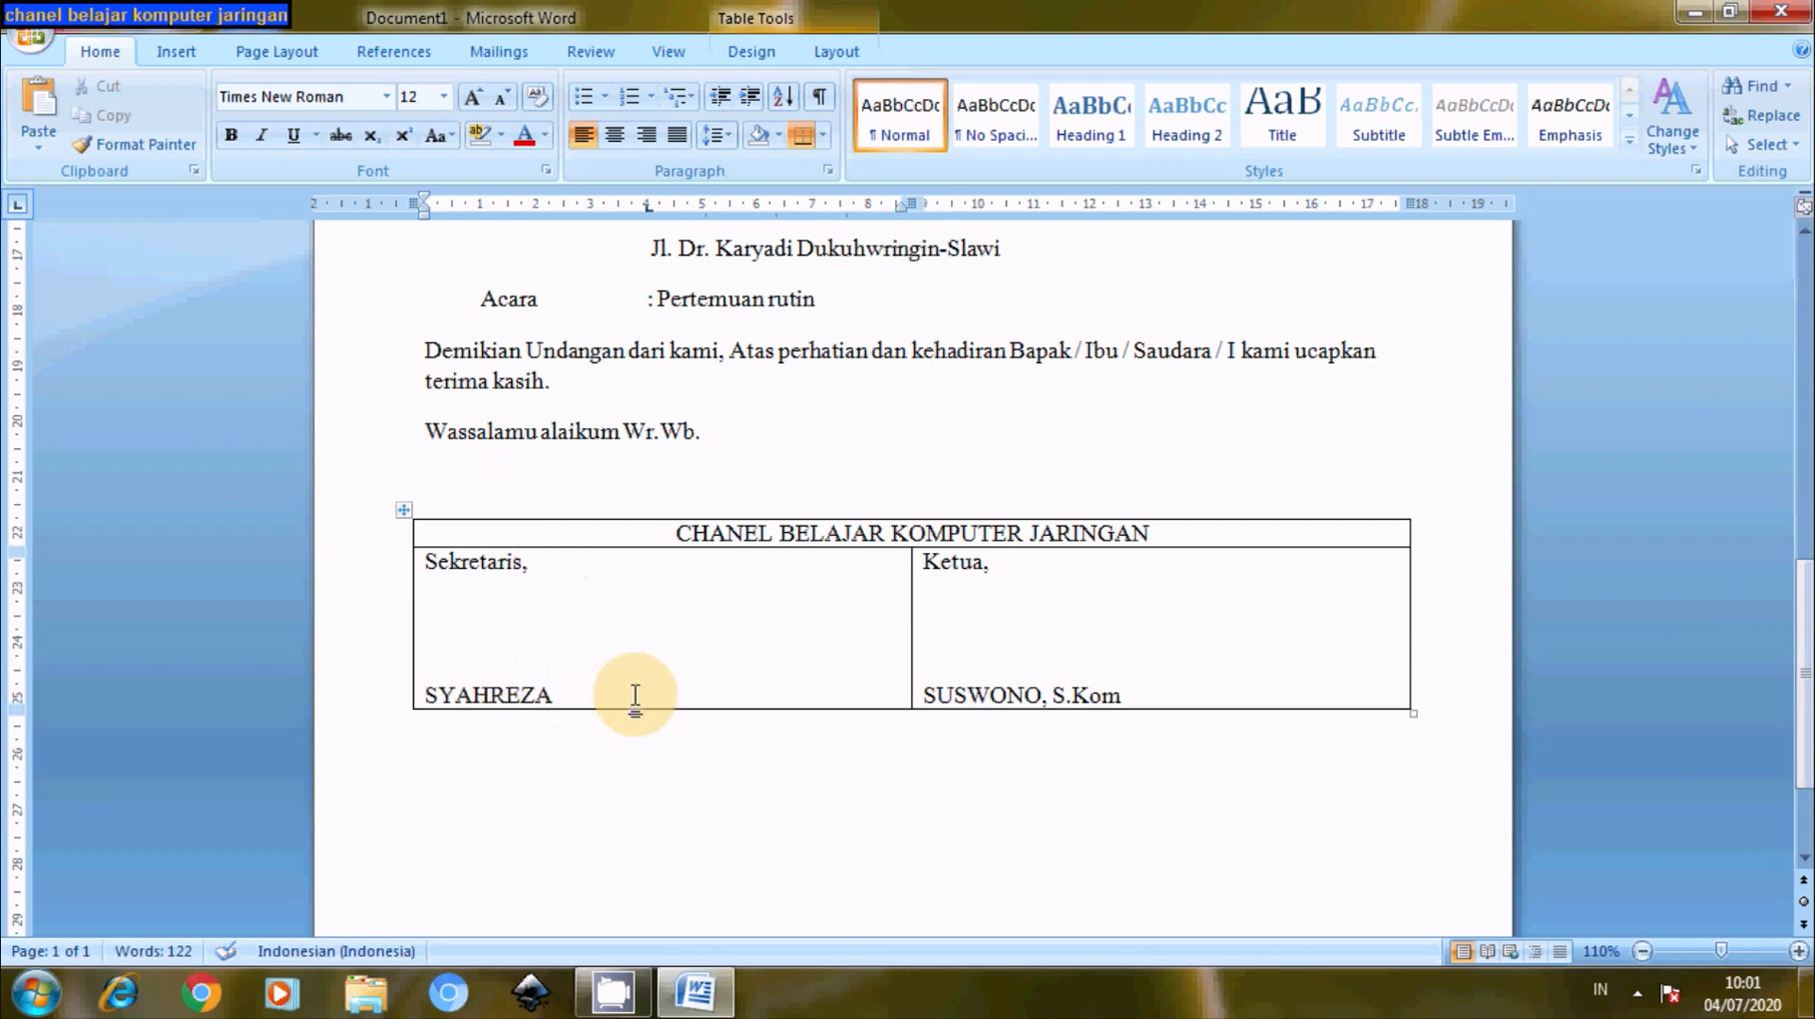
scroll(1803, 662, "up", 1)
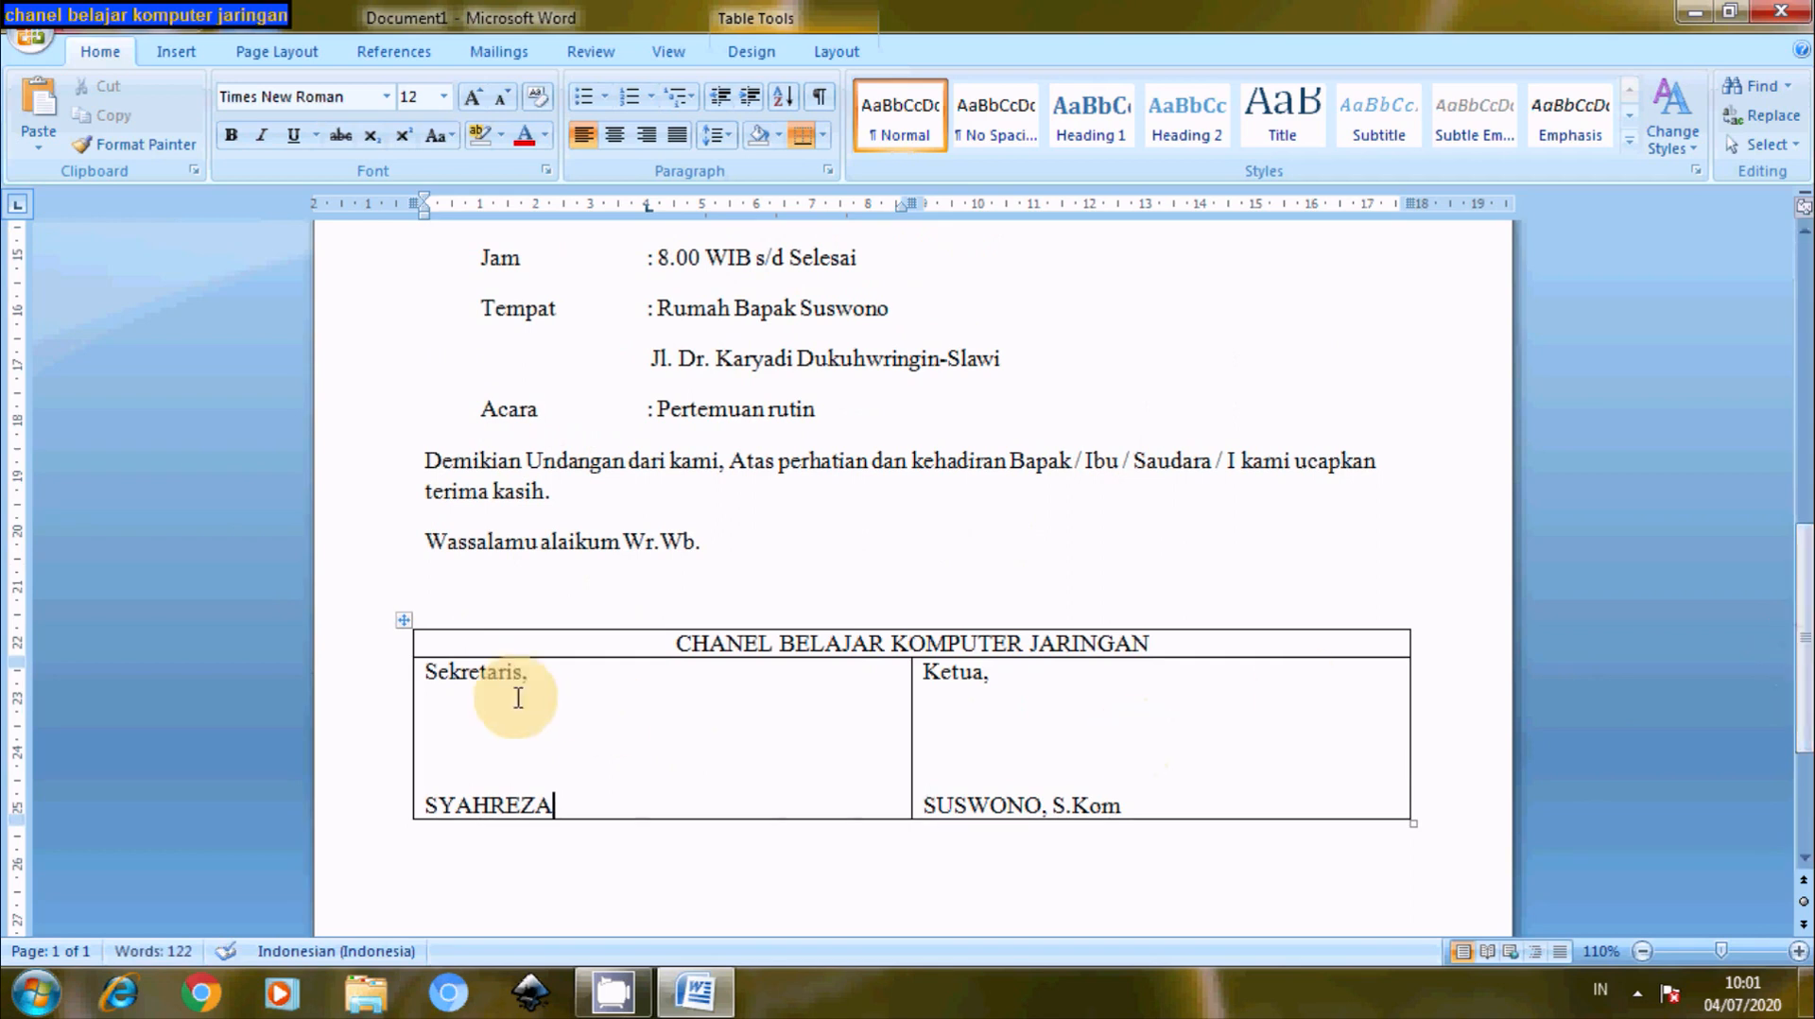
- Centre the text in both second-row signature cells
left_click_drag(410, 669, 1110, 744)
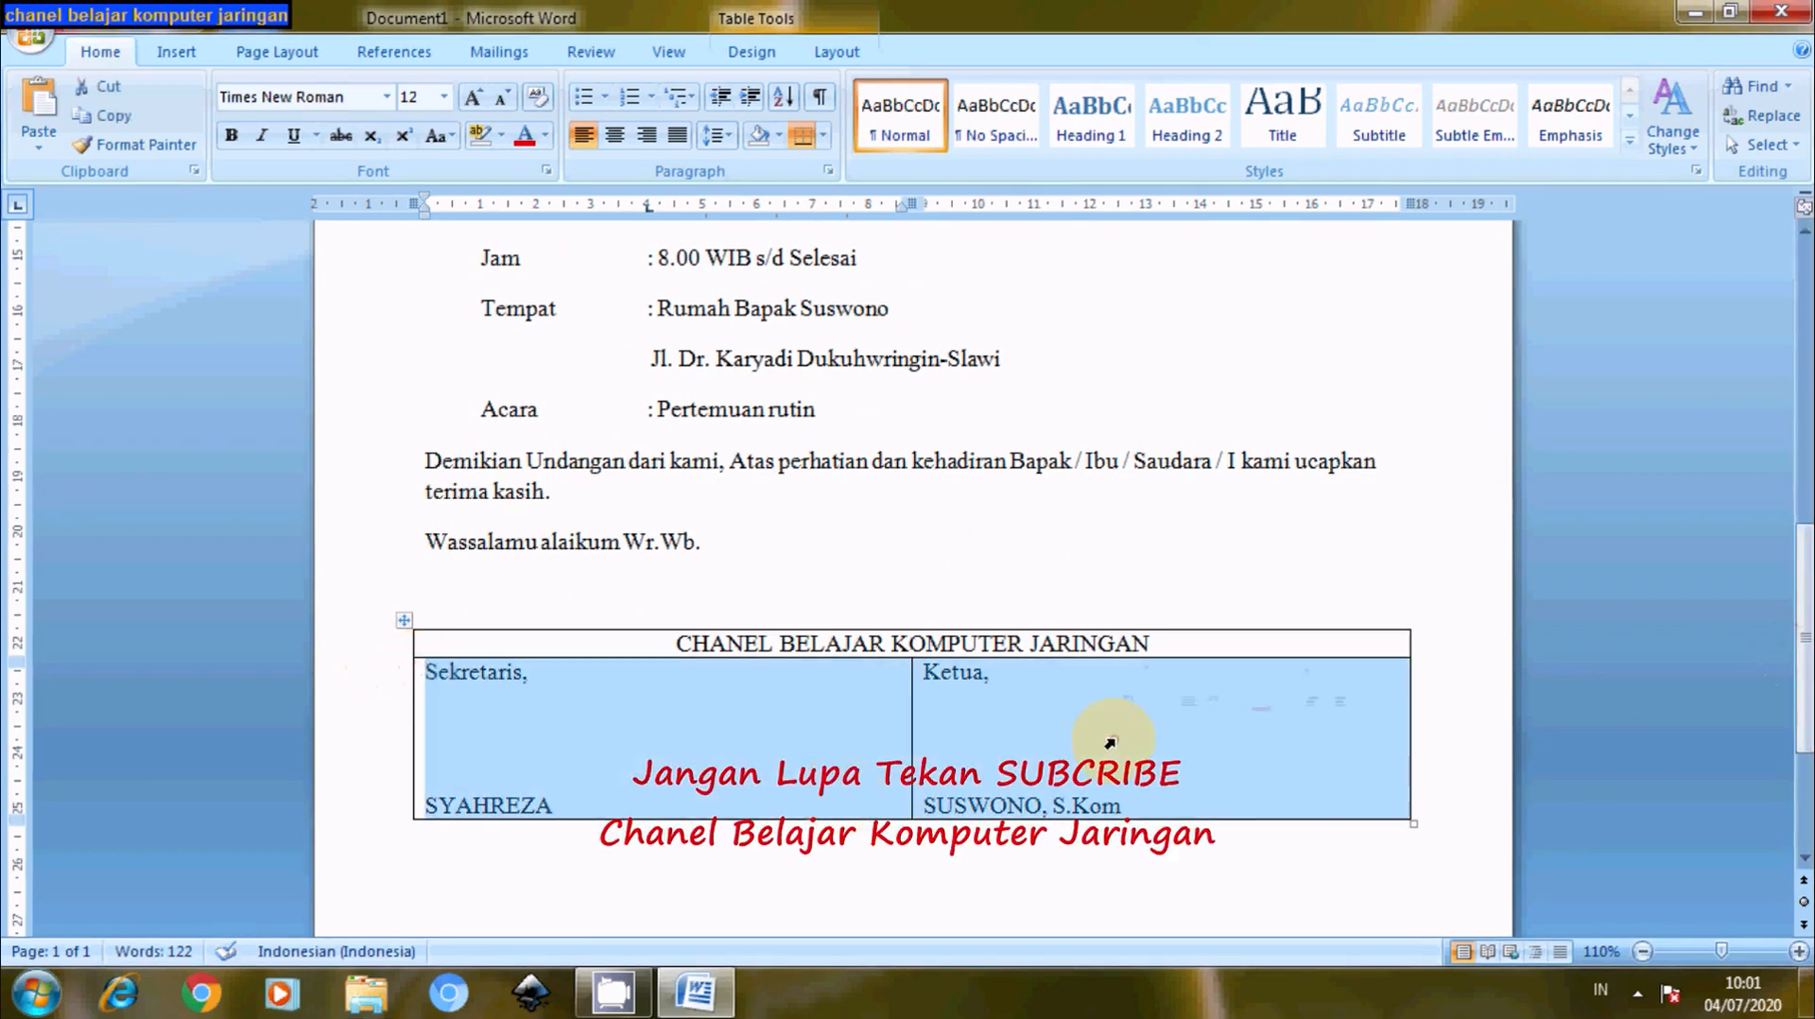
left_click(614, 135)
left_click(967, 802)
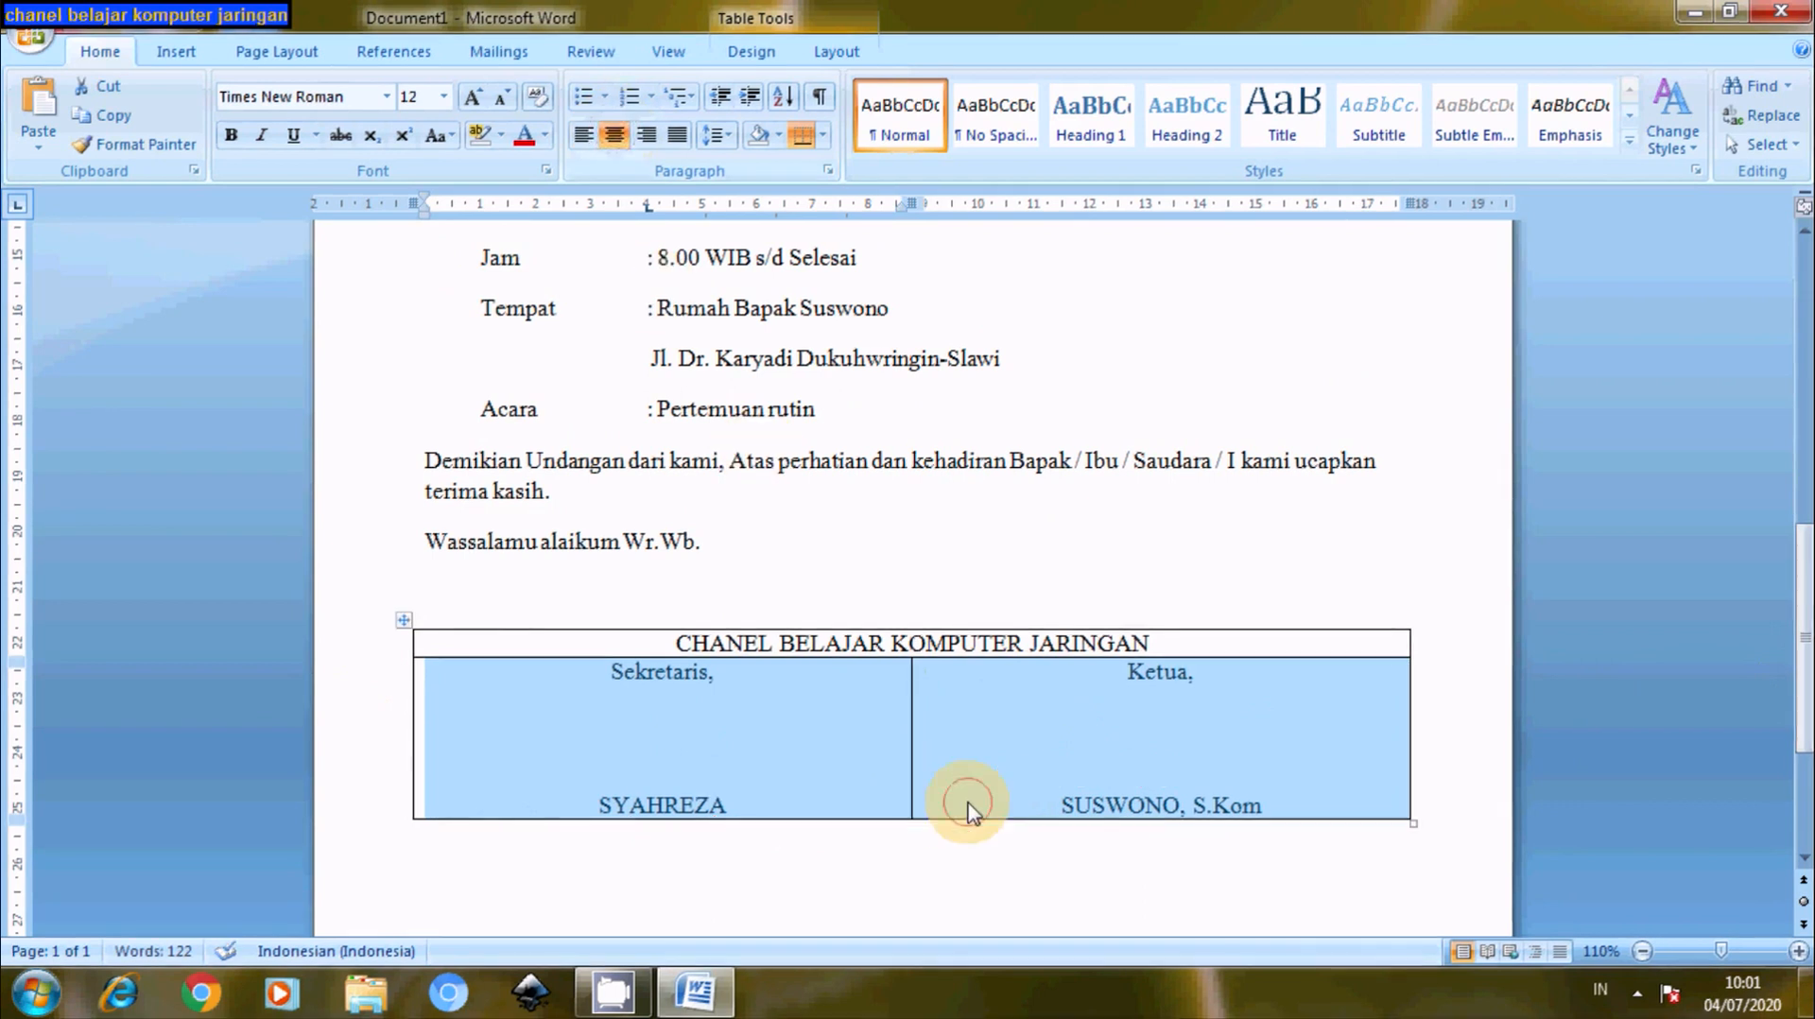
- Make the names in the Ketua and Sekretaris cells bold
left_click_drag(1267, 805, 1002, 796)
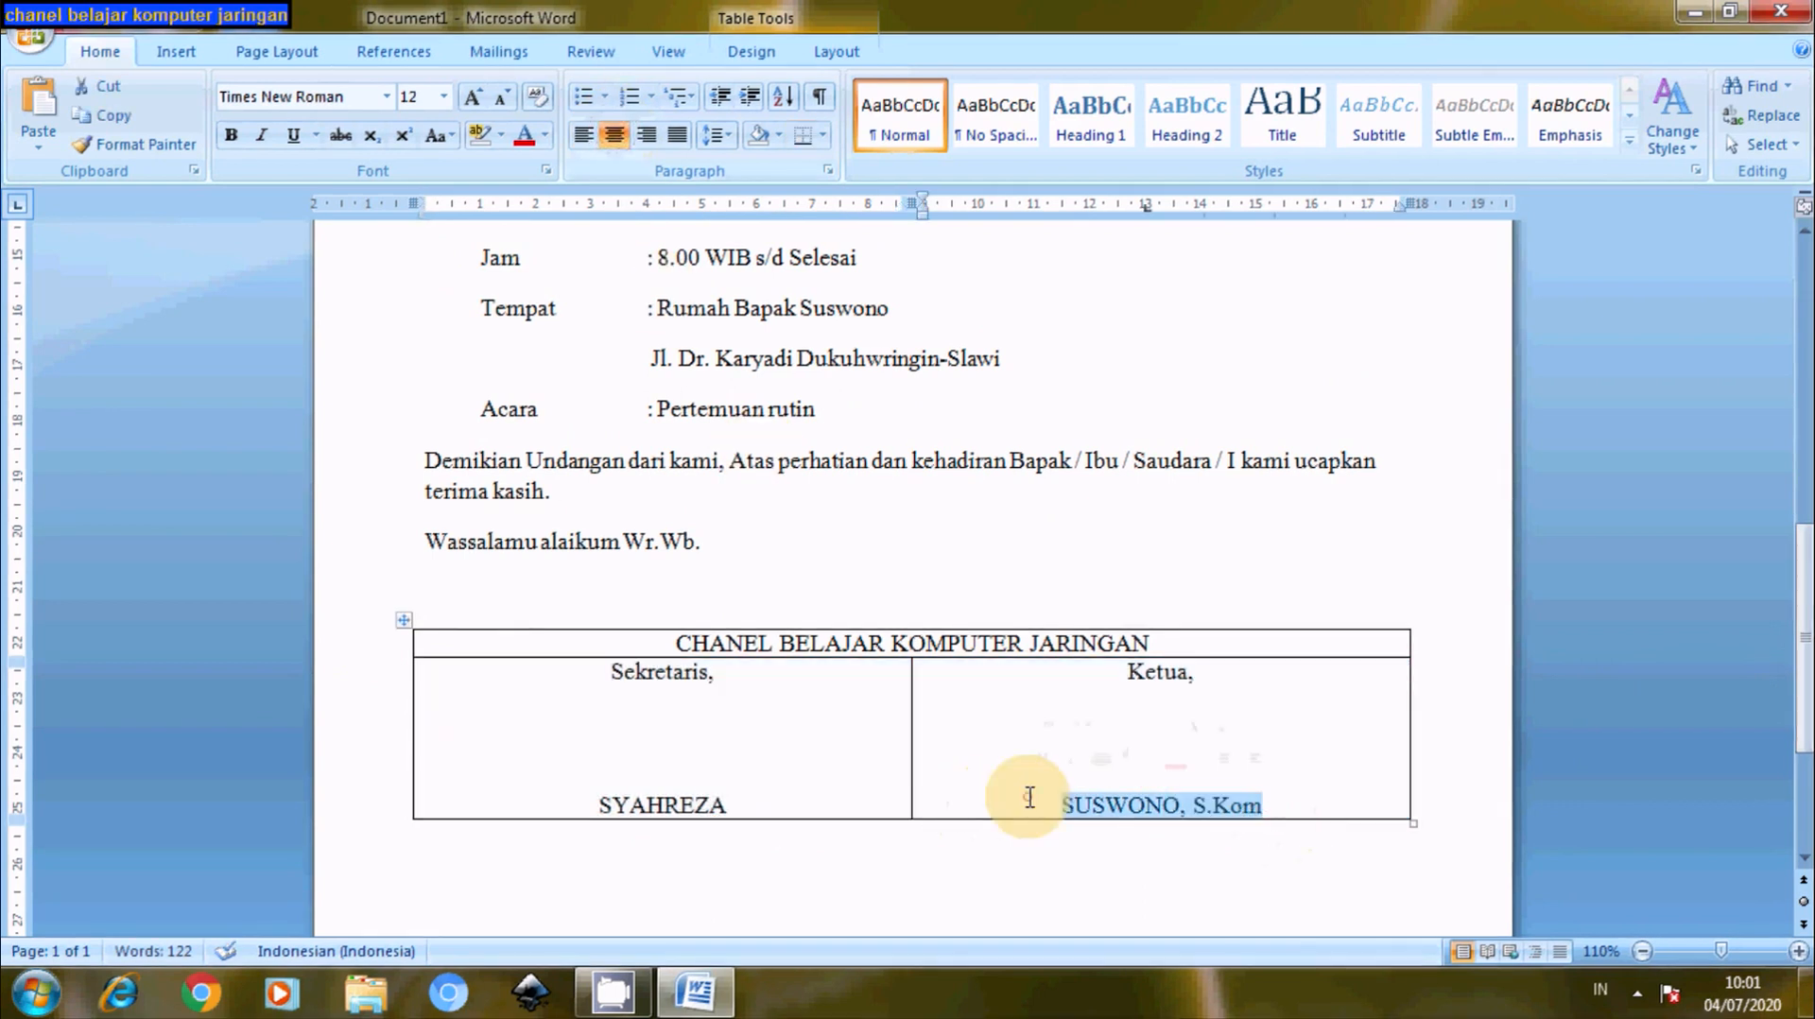
left_click(231, 135)
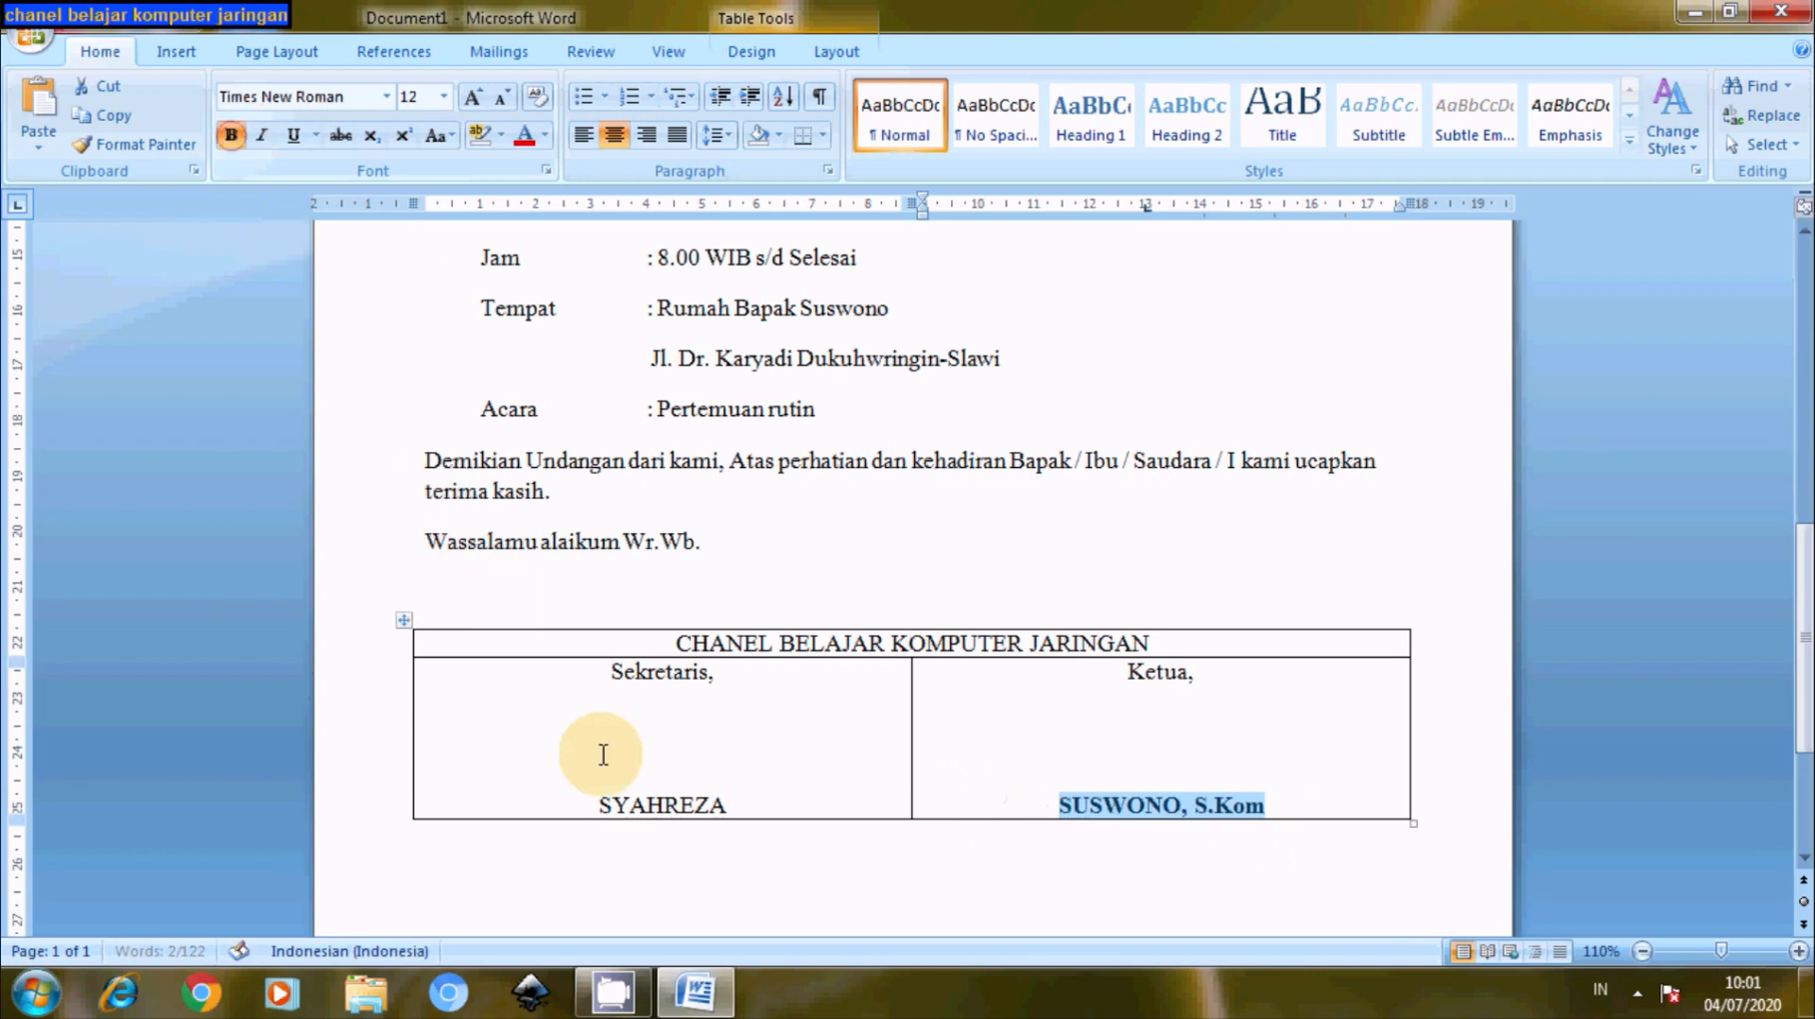
left_click_drag(724, 794, 587, 796)
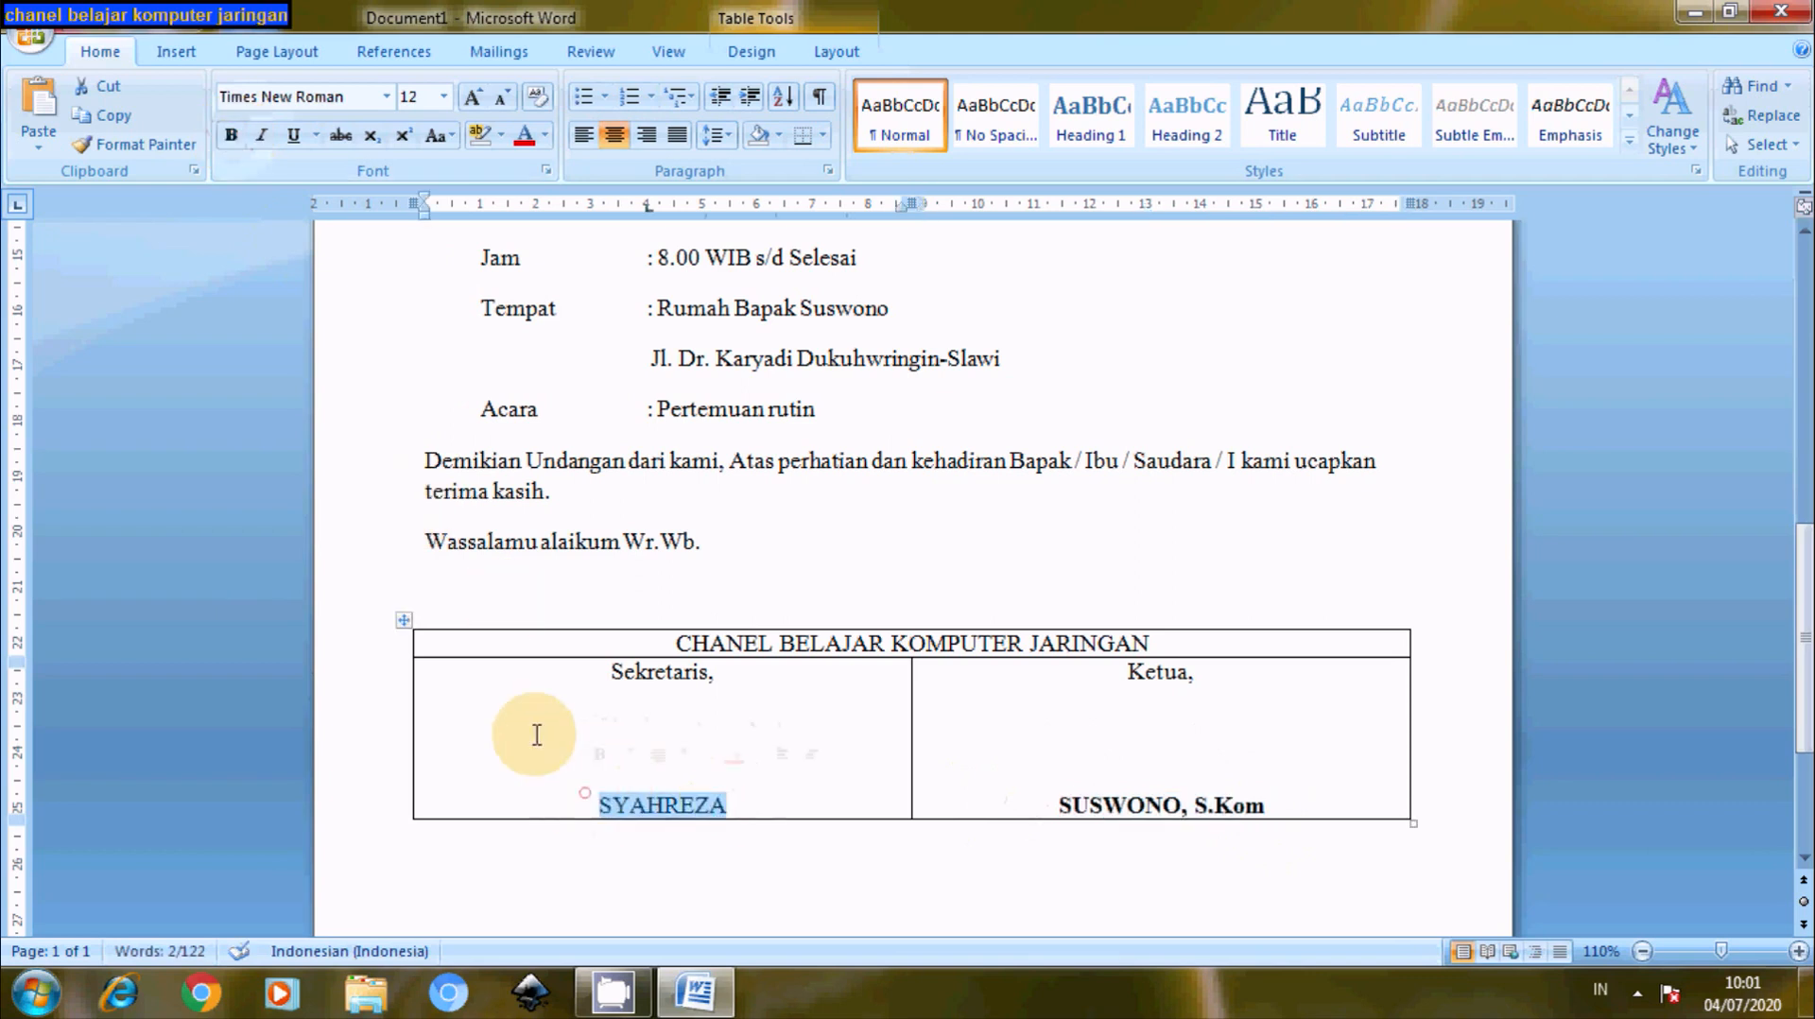
left_click(231, 135)
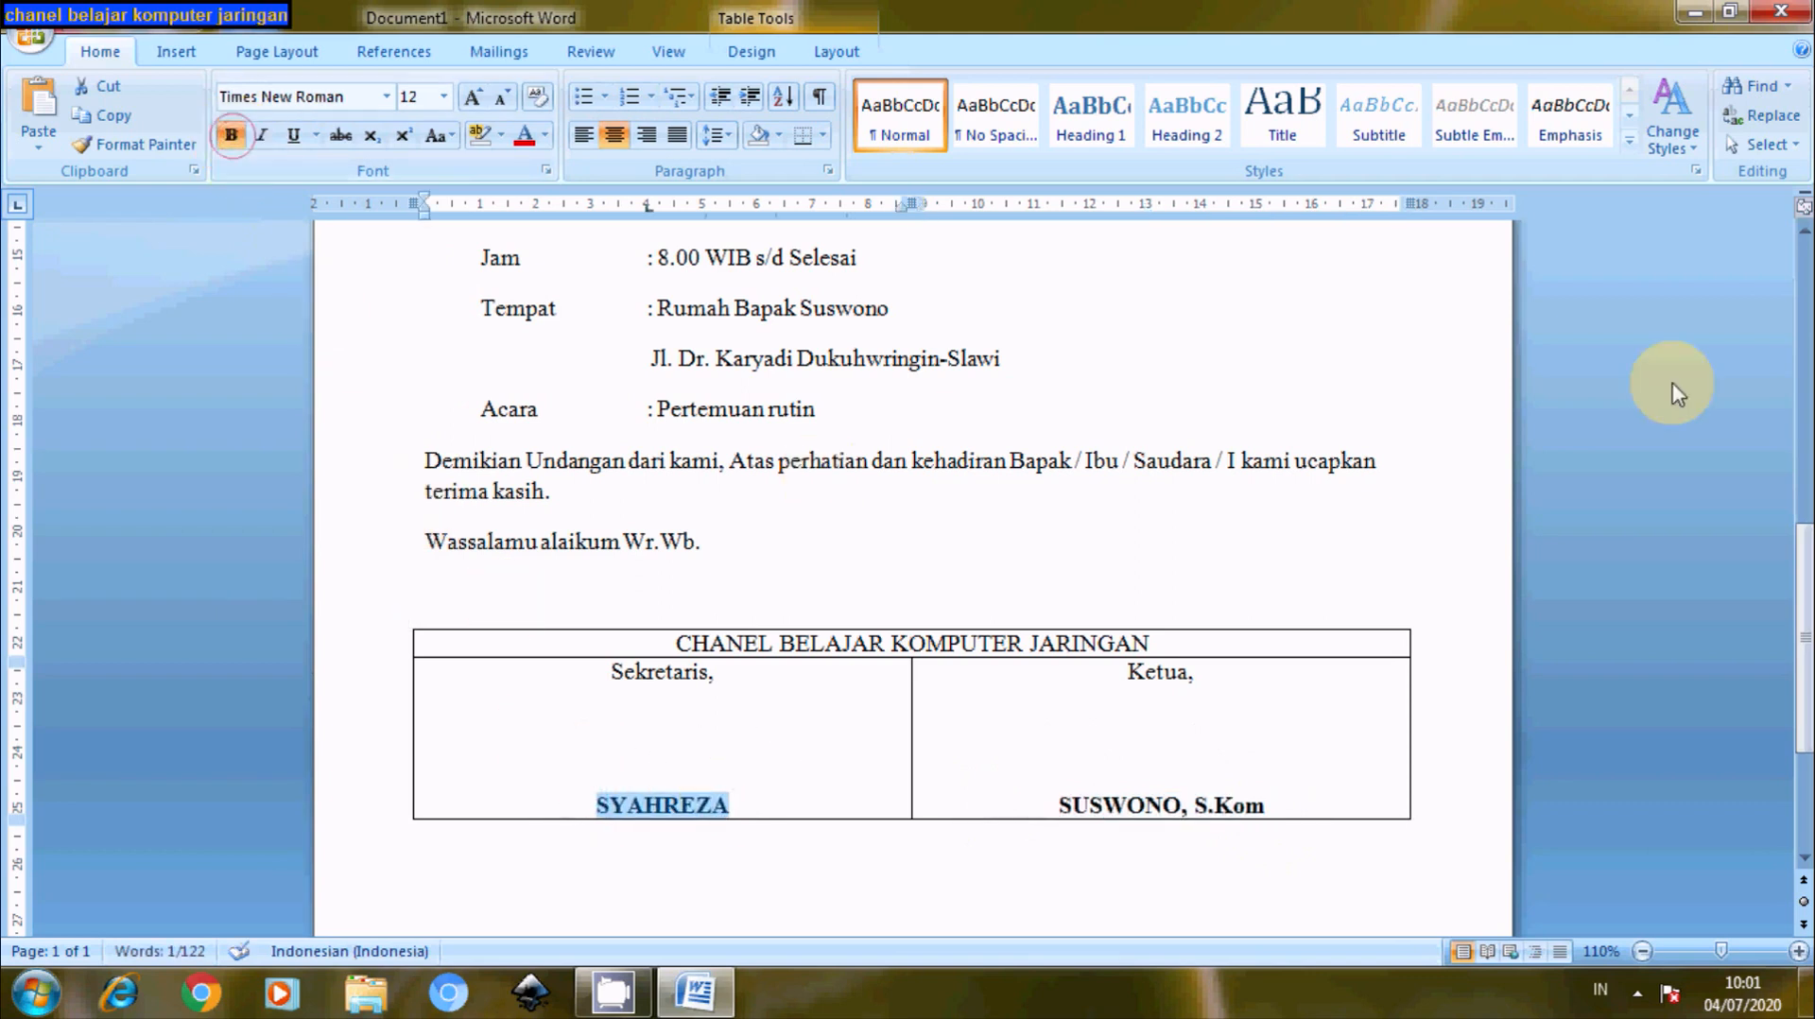
mouse_move(1808, 605)
left_mouse_down()
mouse_move(1807, 580)
mouse_move(1809, 616)
left_mouse_up()
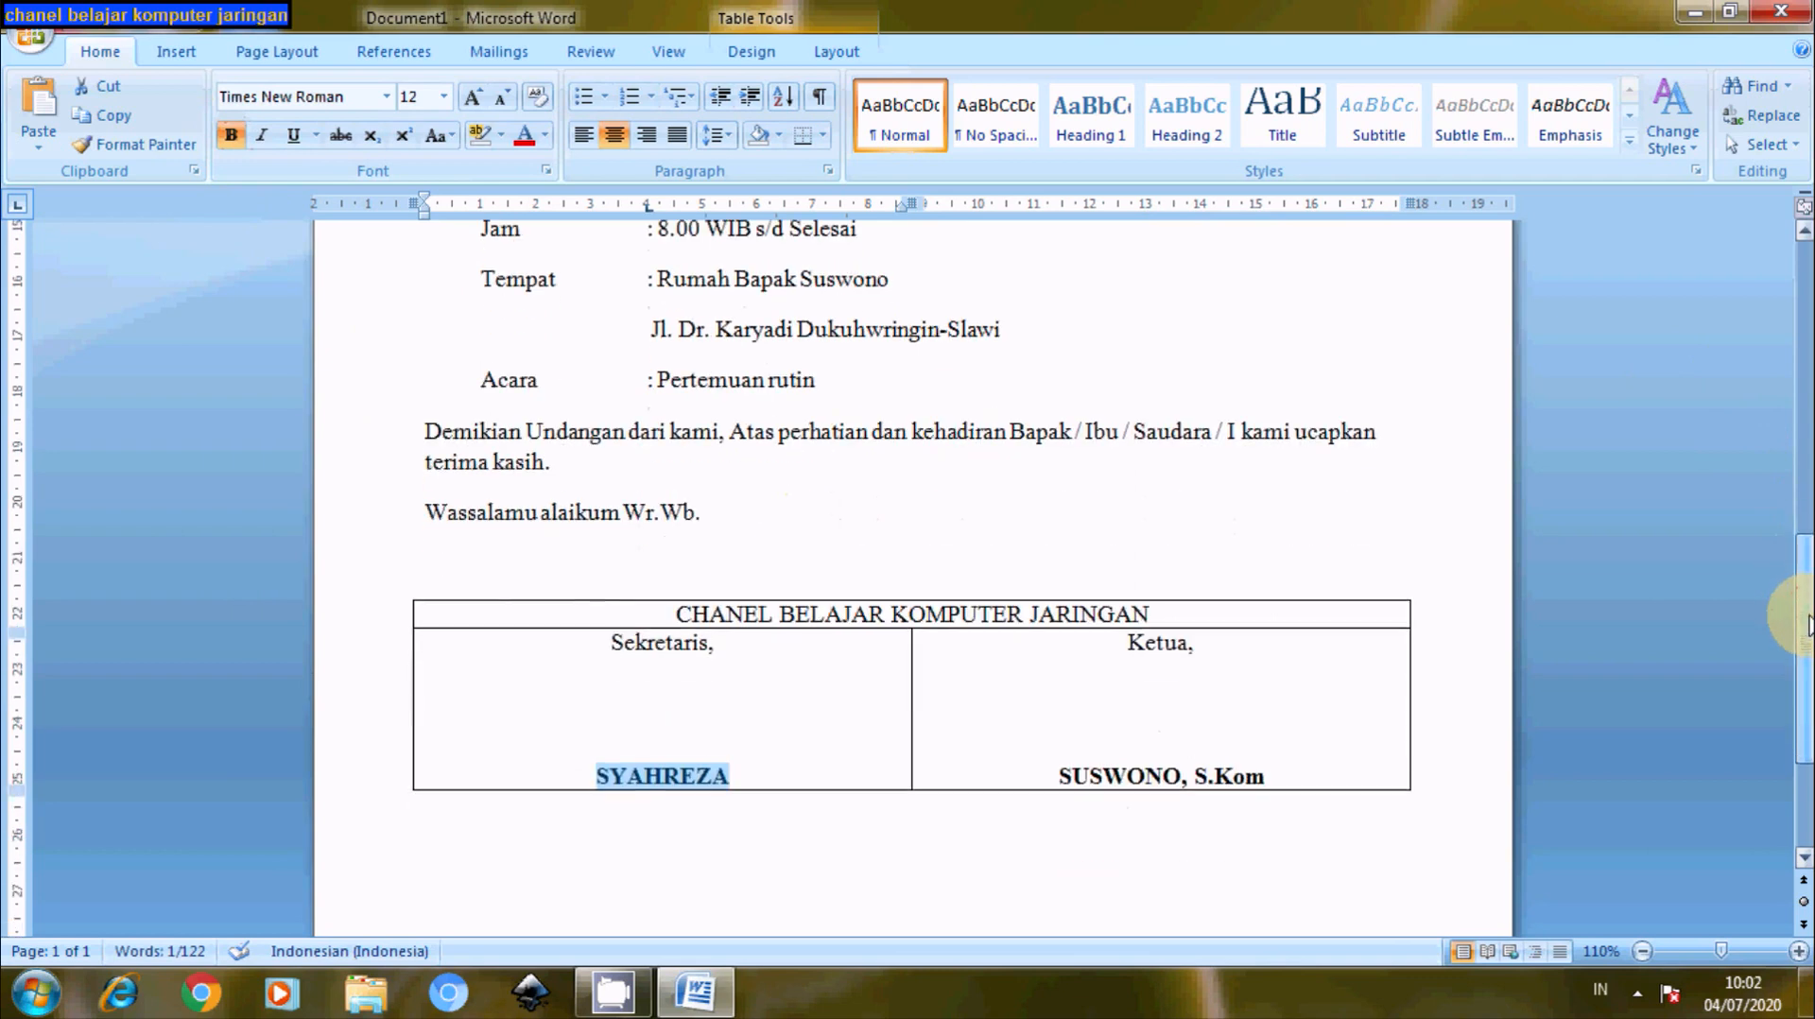
- Set the table borders to None and add a blank line after the organisation heading
left_click(401, 592)
right_click(401, 593)
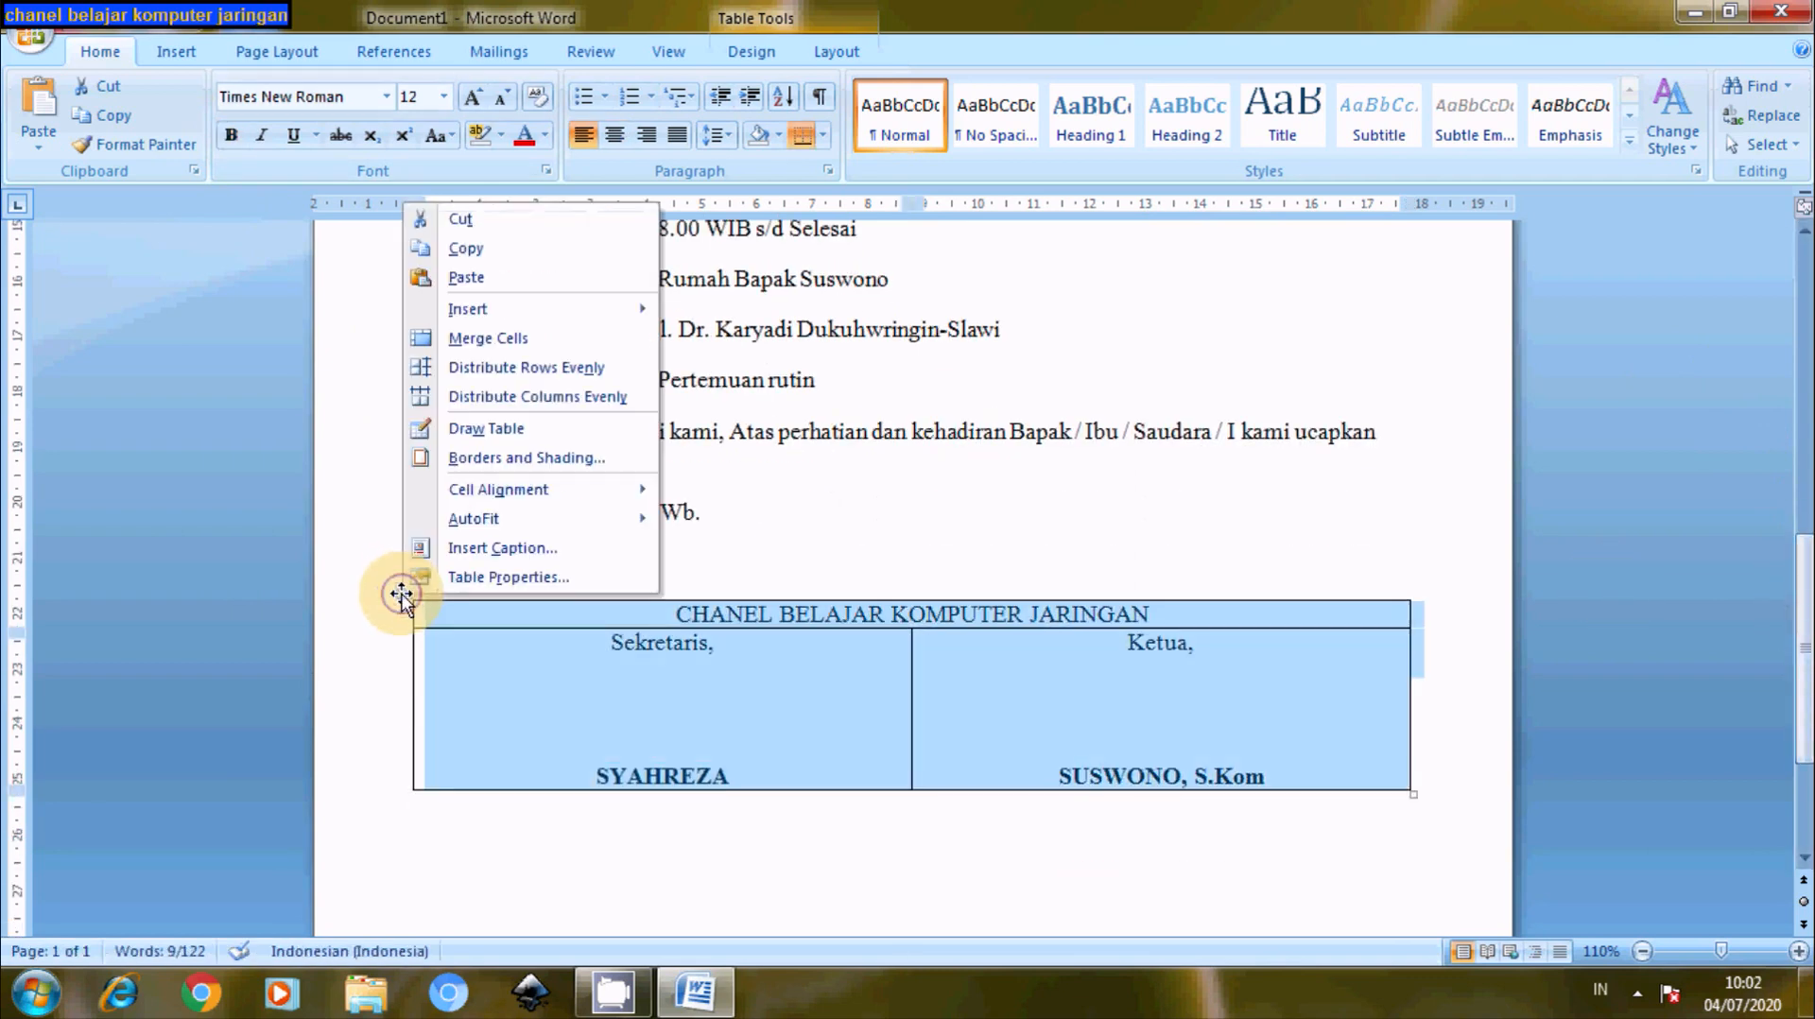
left_click(483, 590)
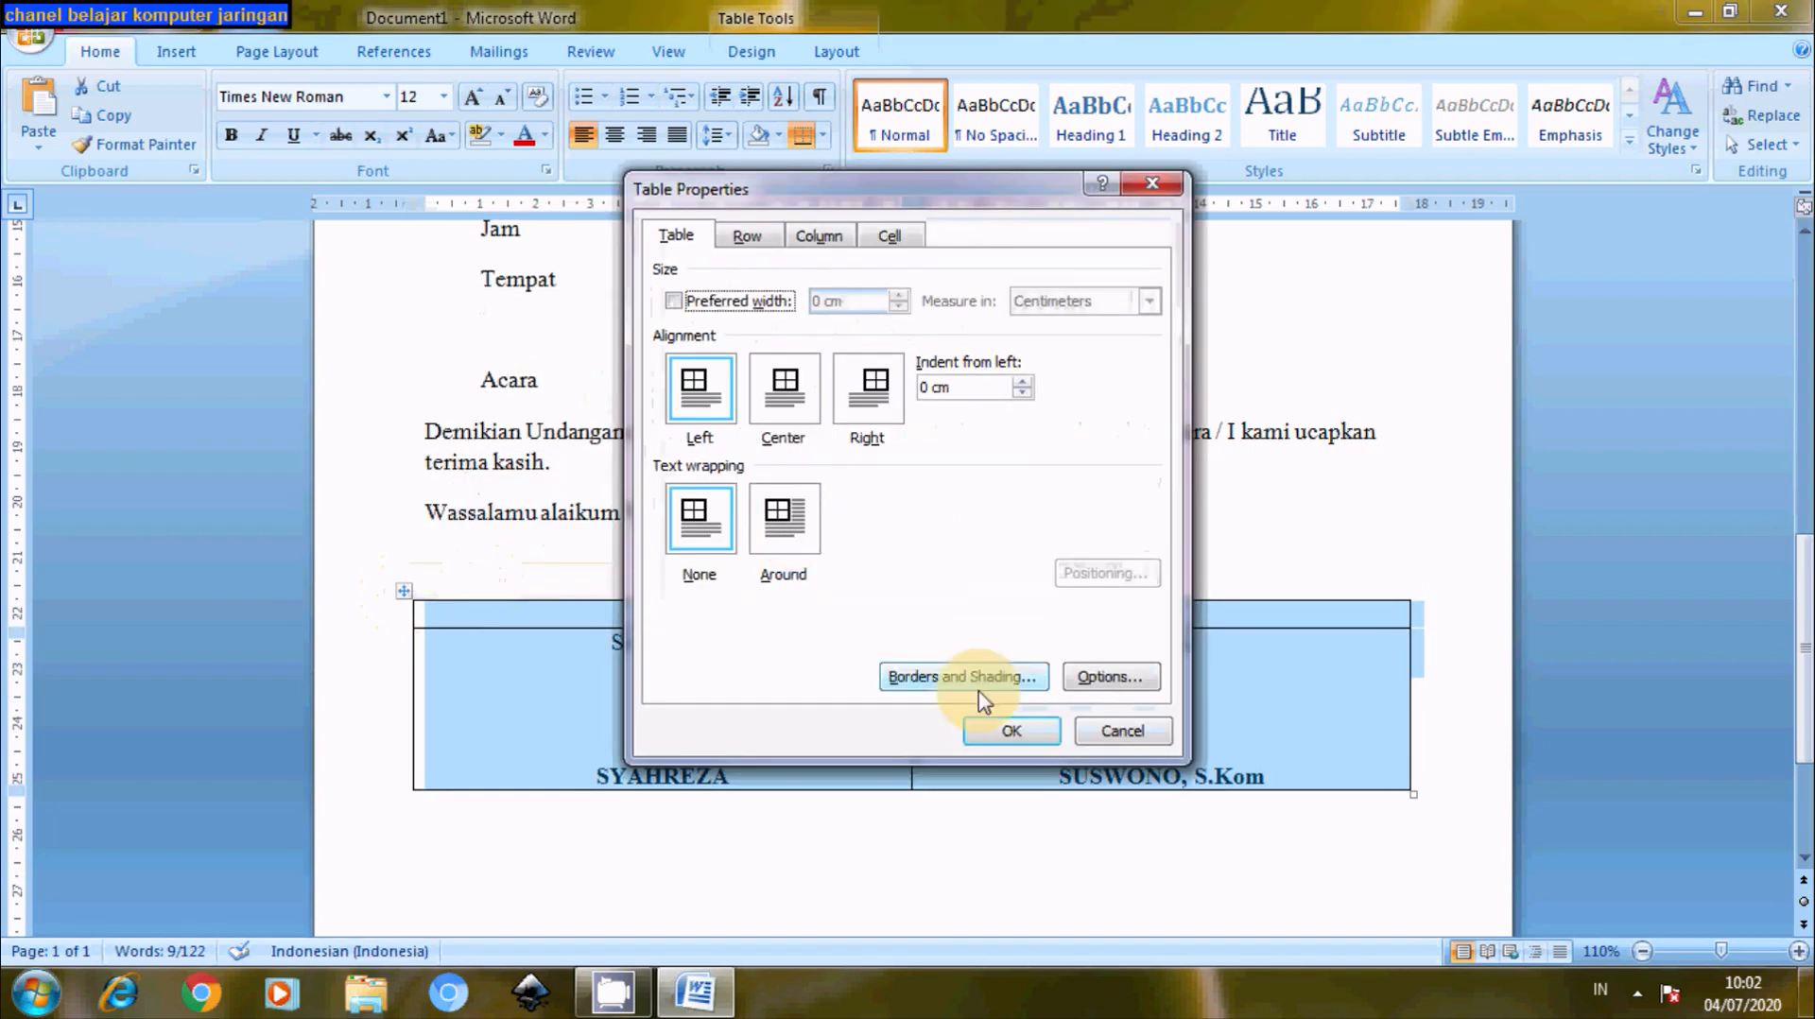
left_click(959, 681)
left_click(599, 326)
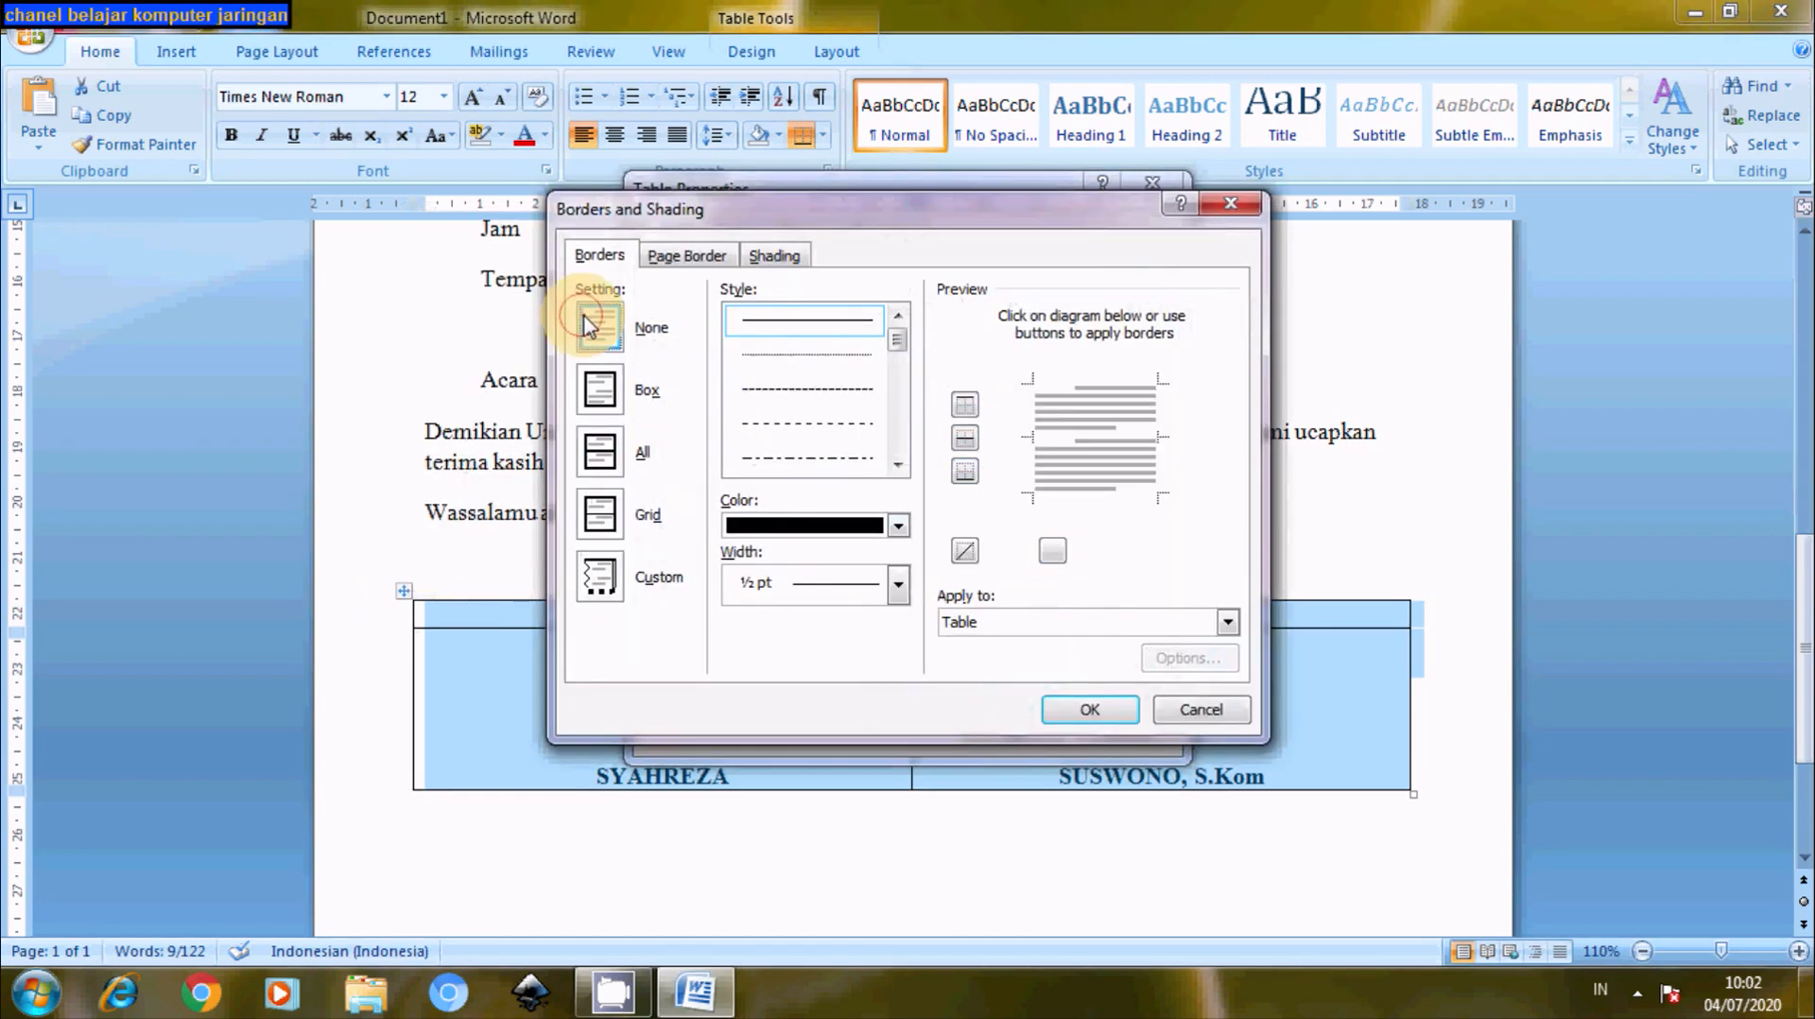
left_click(1072, 711)
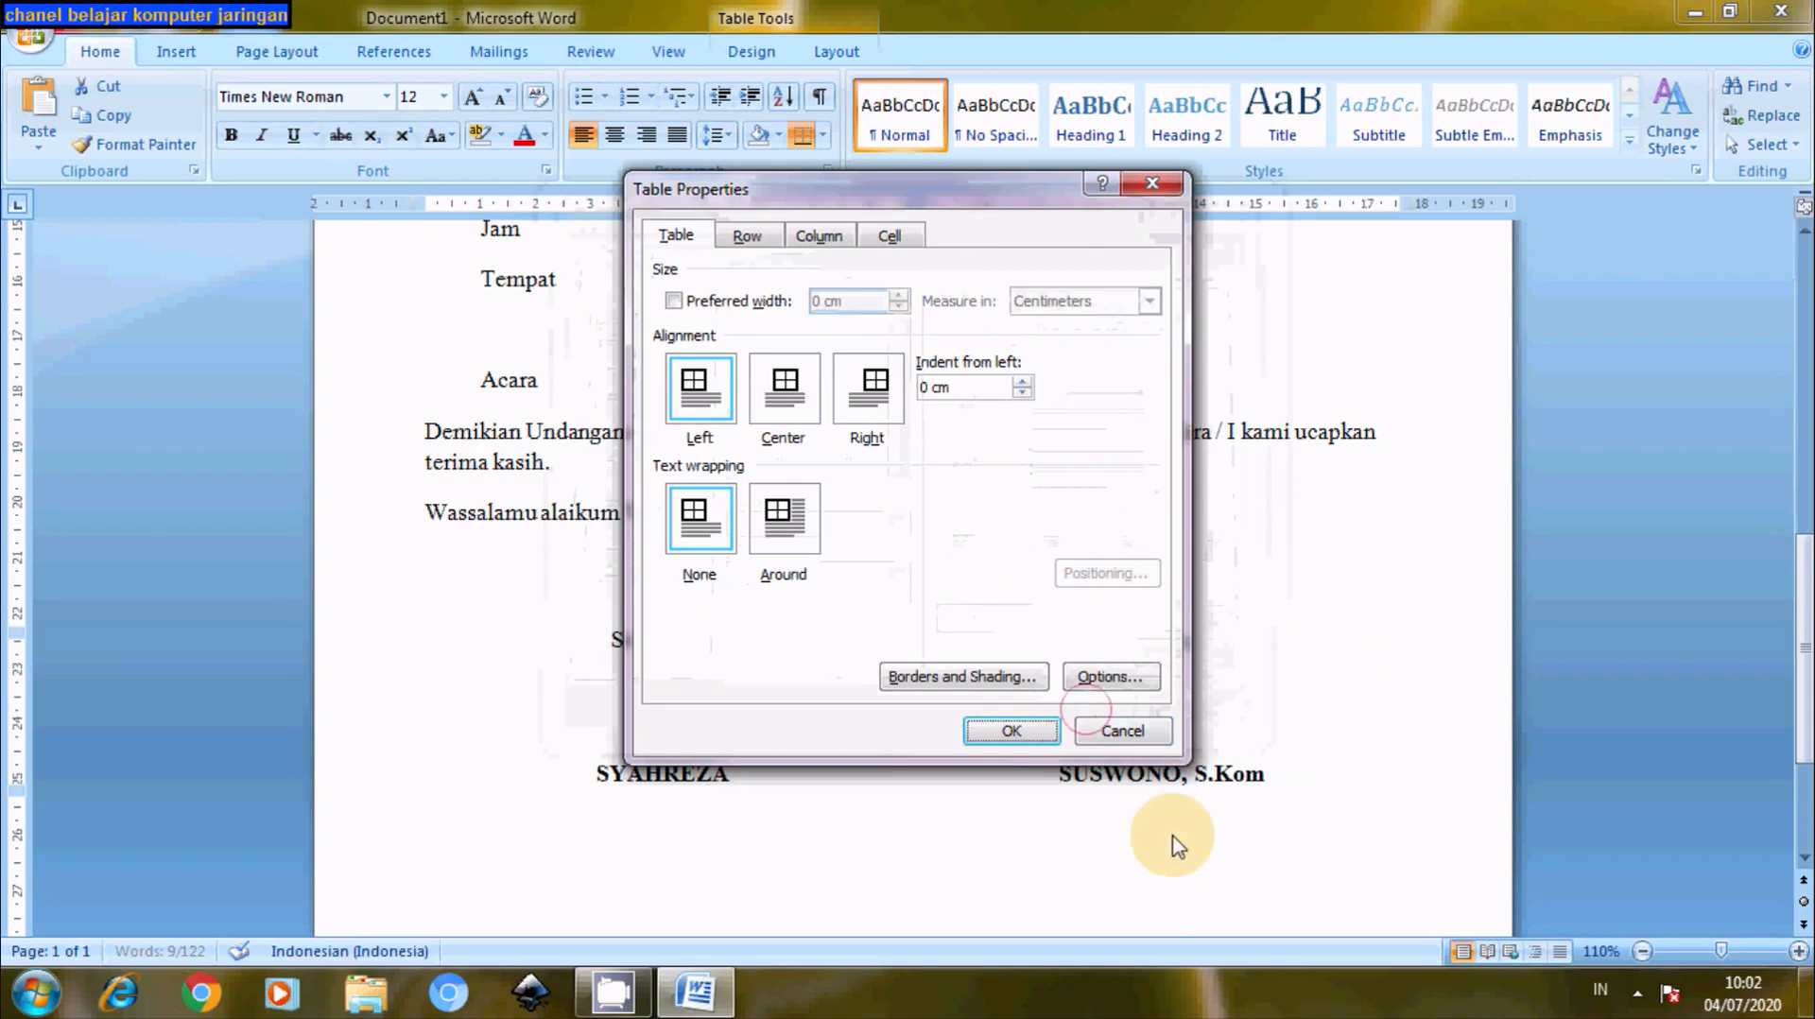
left_click(1012, 730)
left_click(1096, 883)
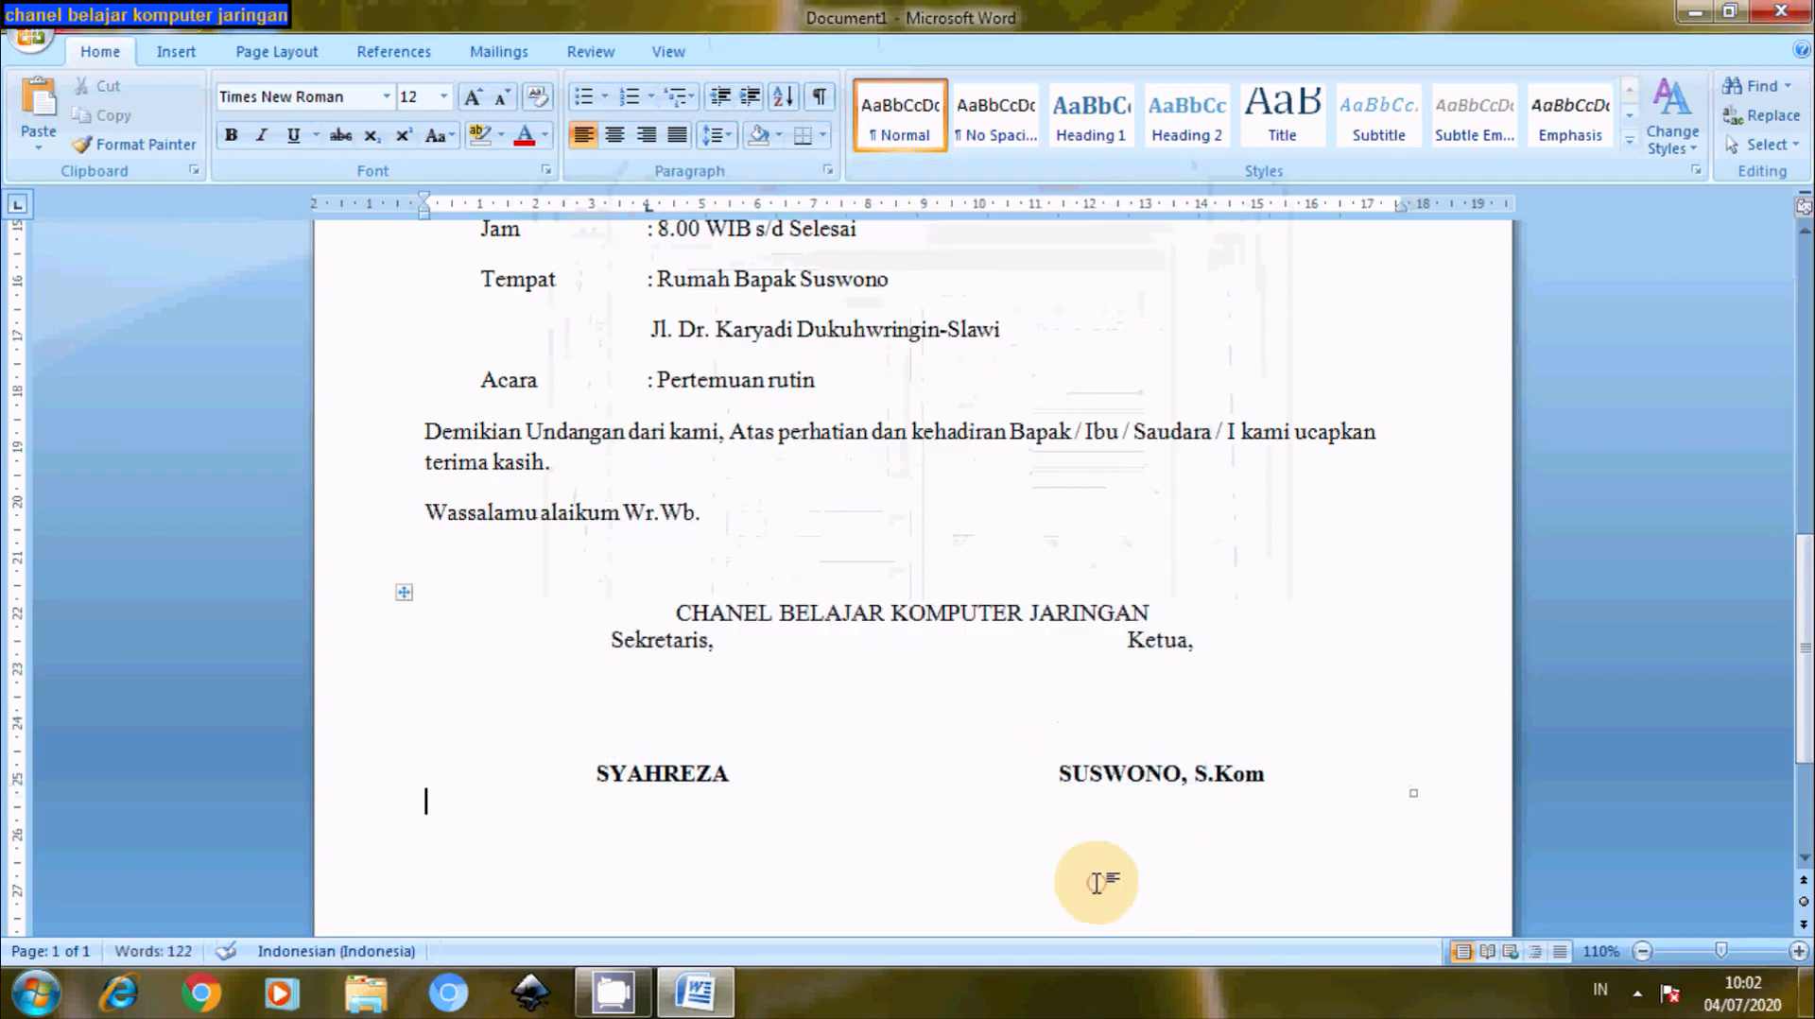
left_click(1167, 613)
key("Return")
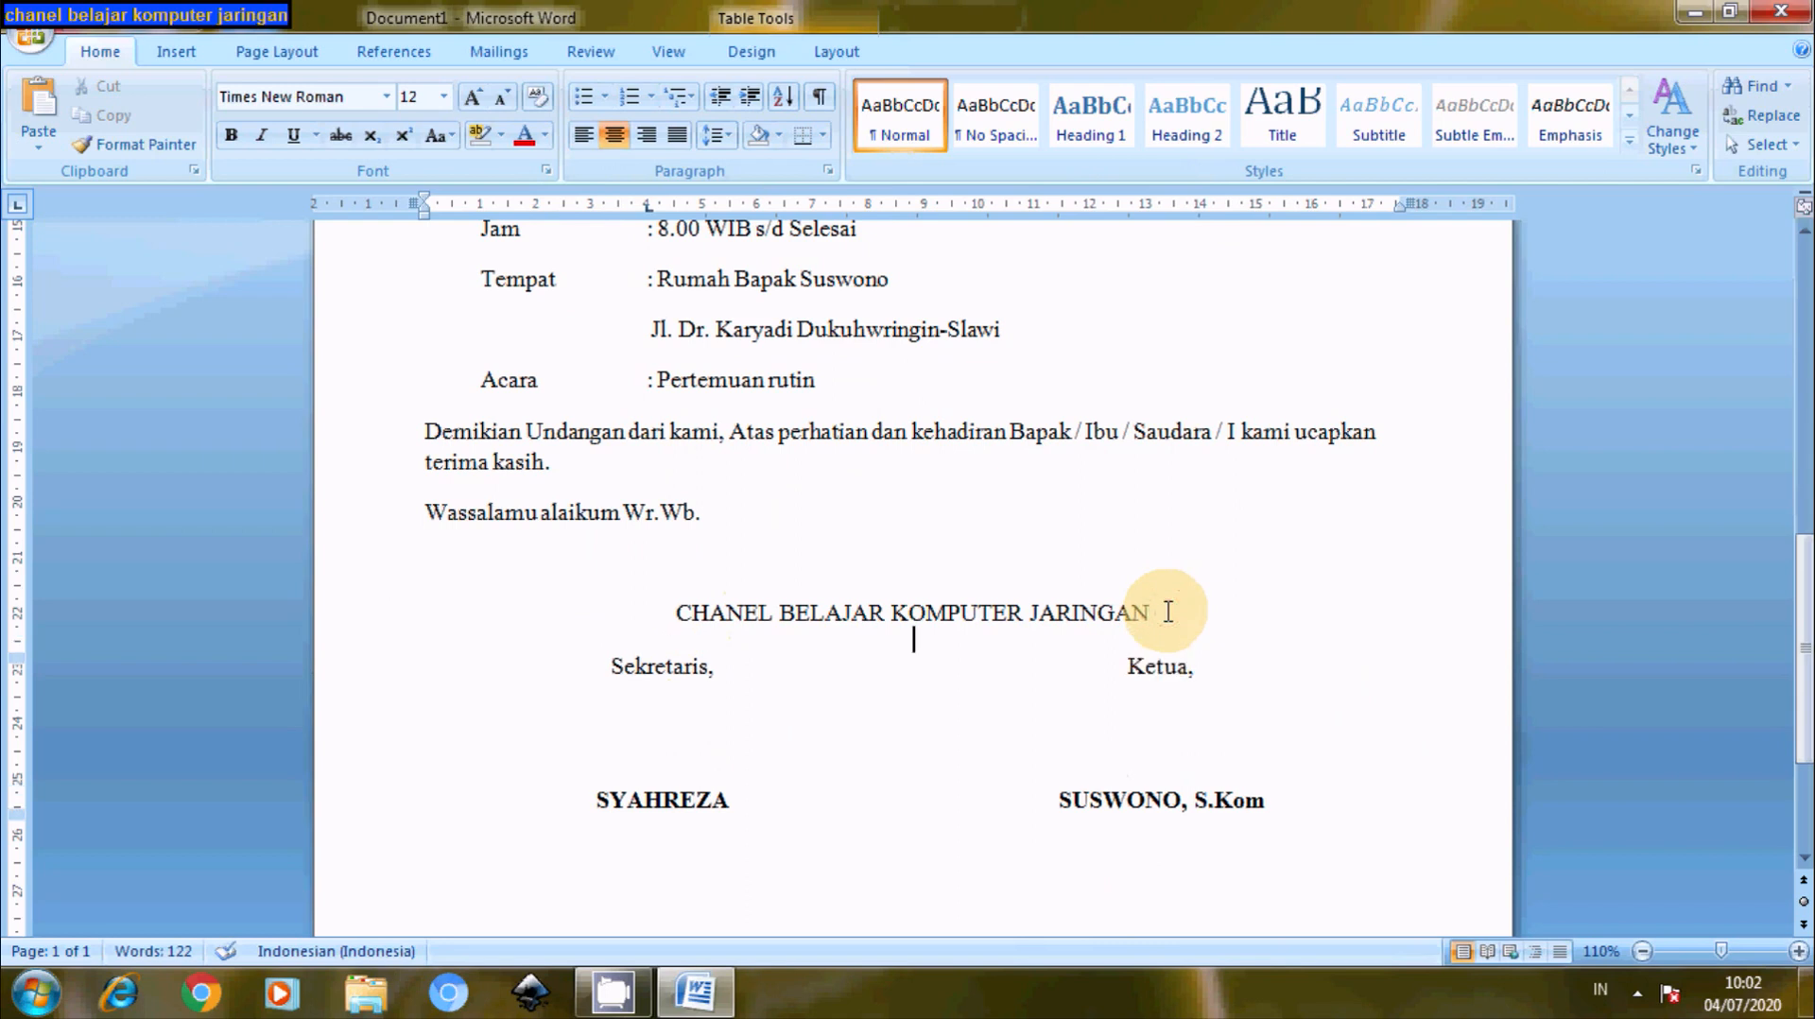
- Add blank lines before the 'Assalamu' greeting and after 'Wr.Wb.' above the table
left_click_drag(1807, 682, 1807, 675)
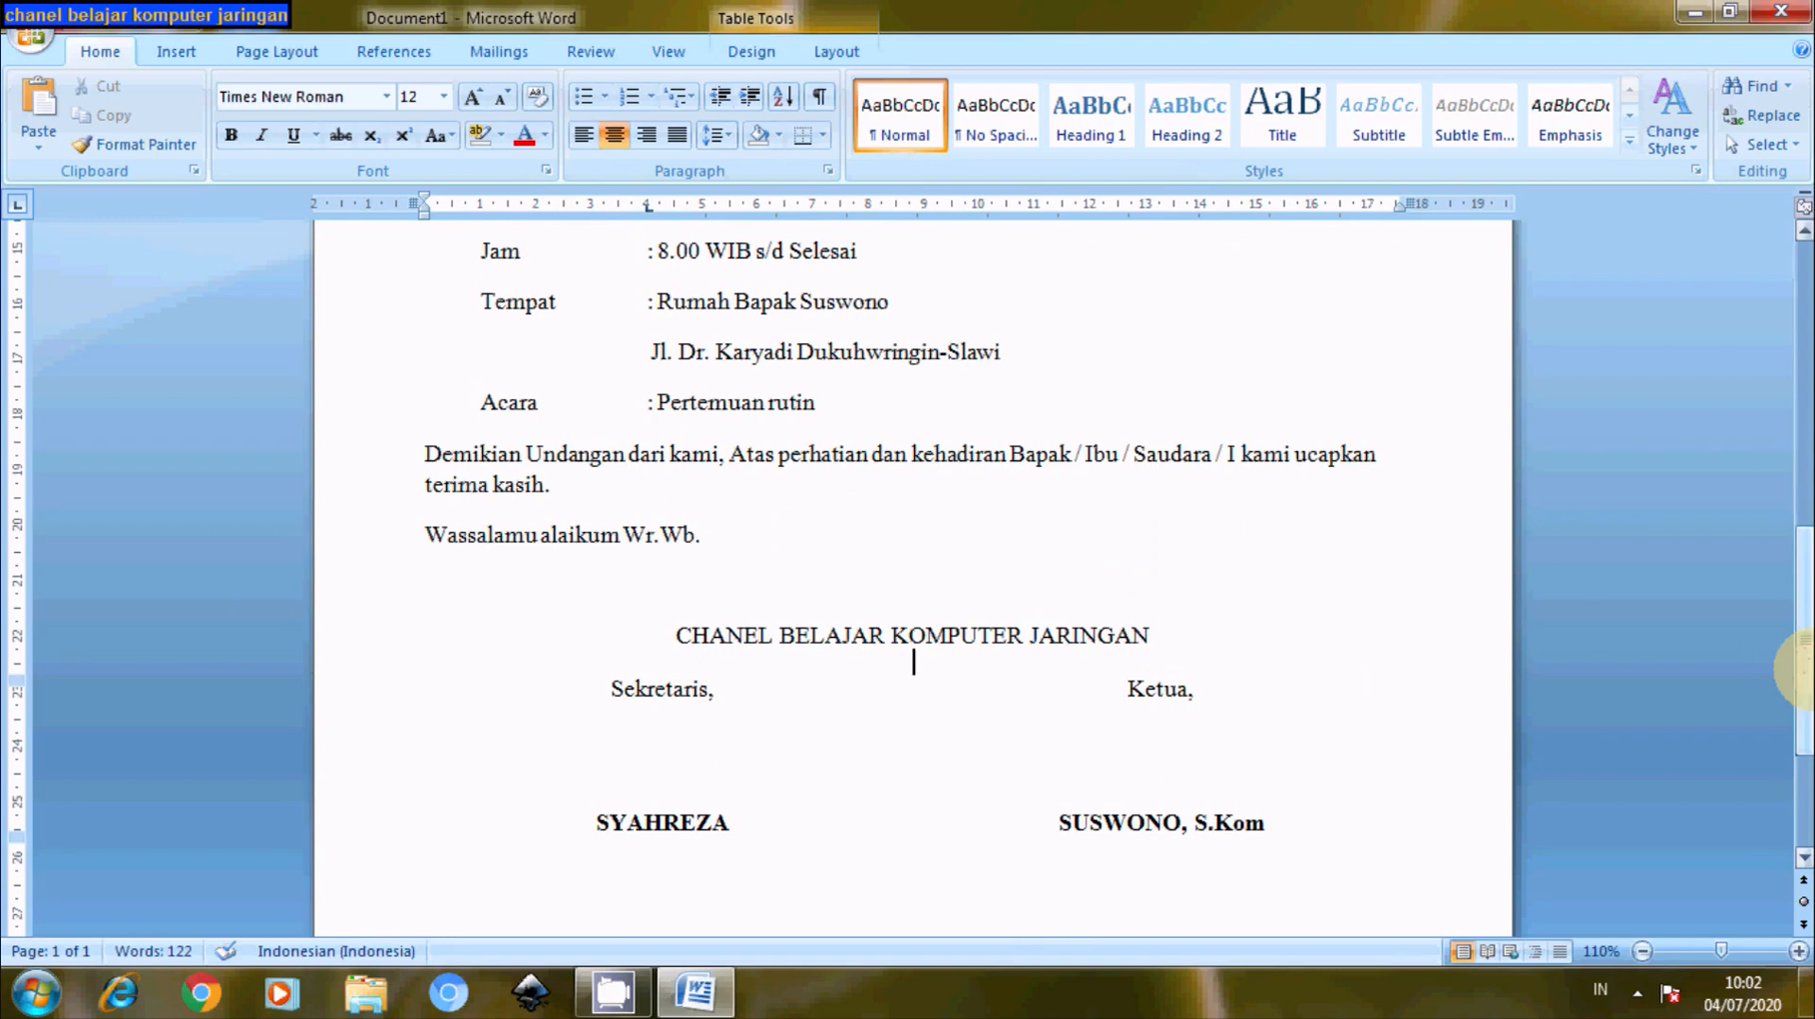
mouse_move(1805, 670)
left_mouse_down()
mouse_move(1807, 651)
mouse_move(1807, 718)
mouse_move(1774, 440)
mouse_move(1789, 796)
mouse_move(1766, 461)
left_mouse_up()
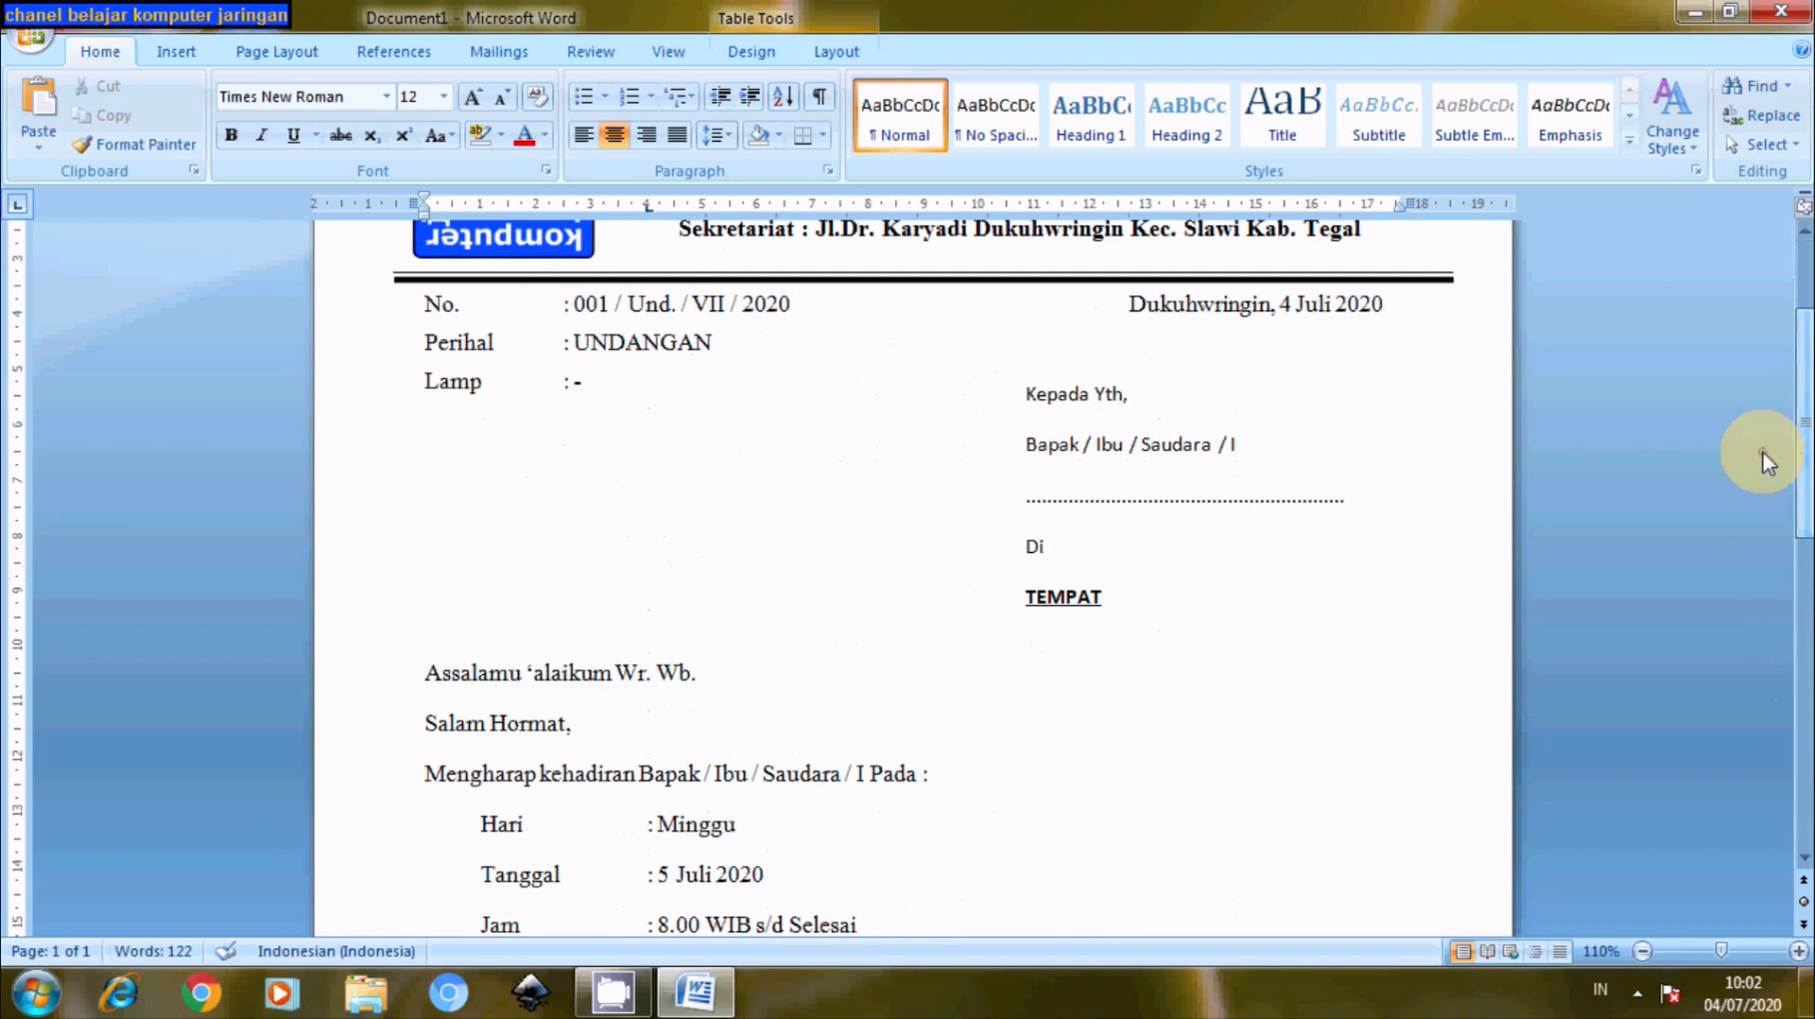
left_click(435, 687)
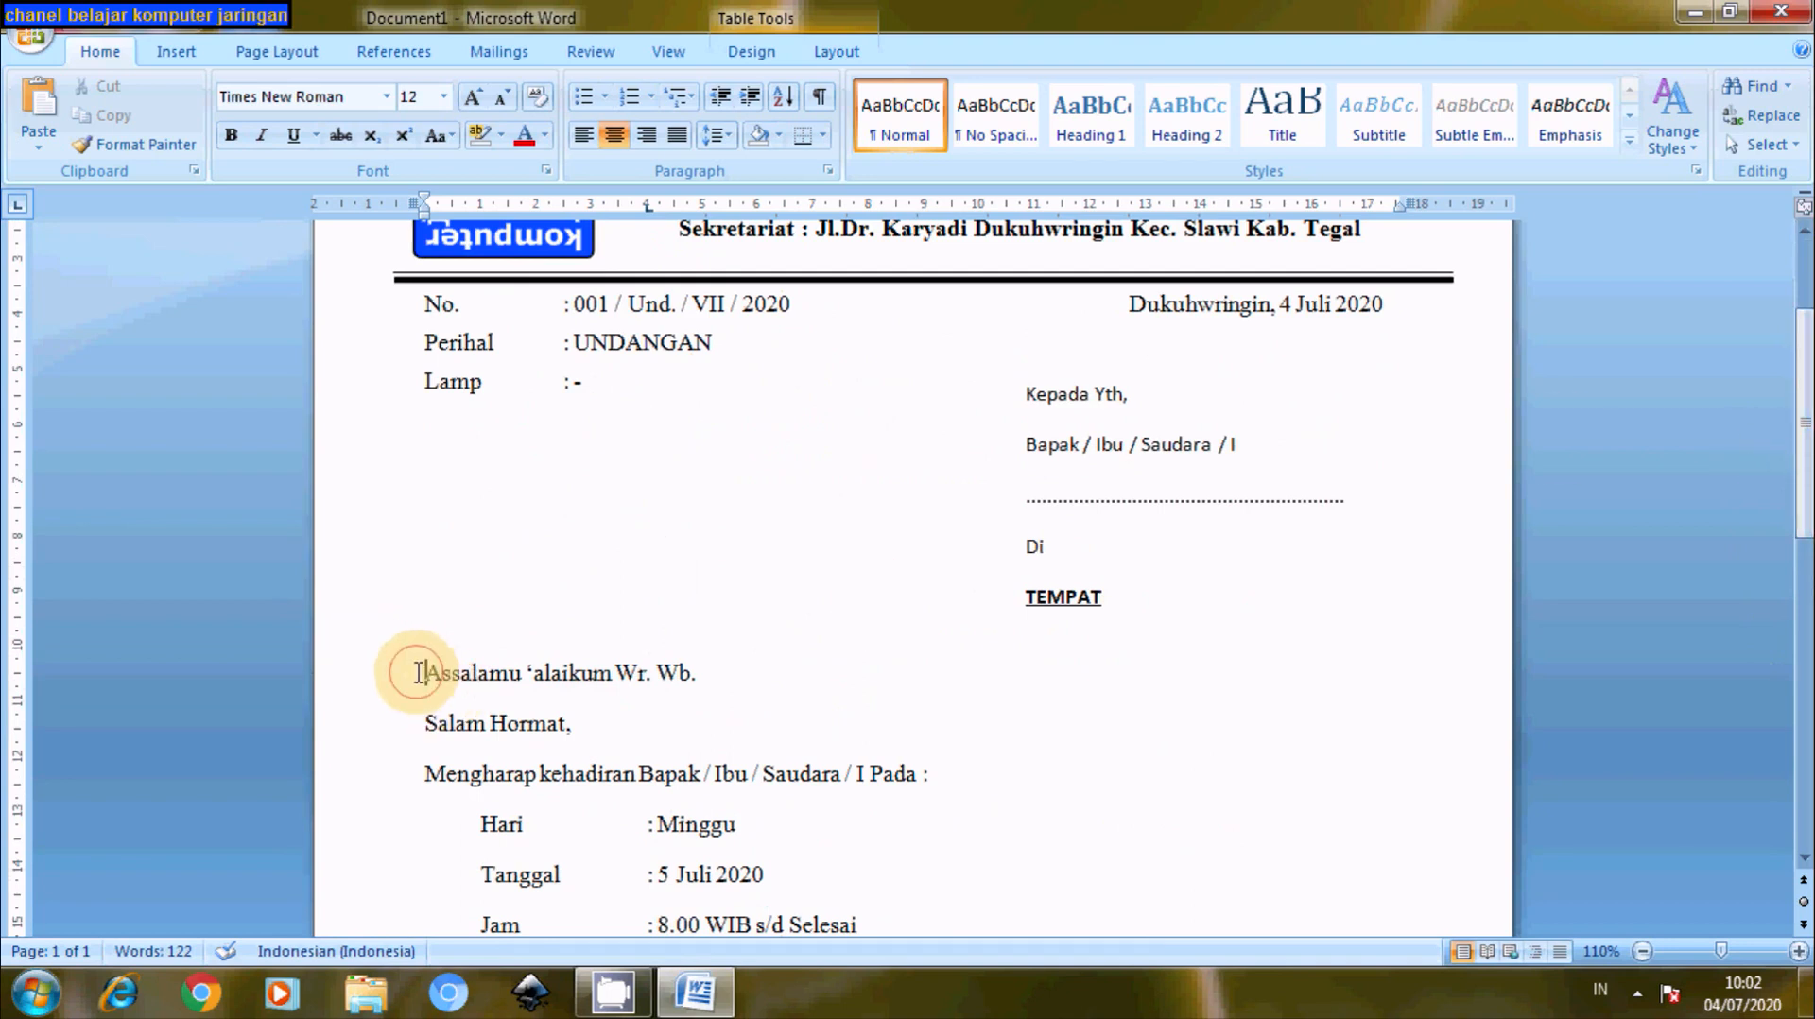
key("Return")
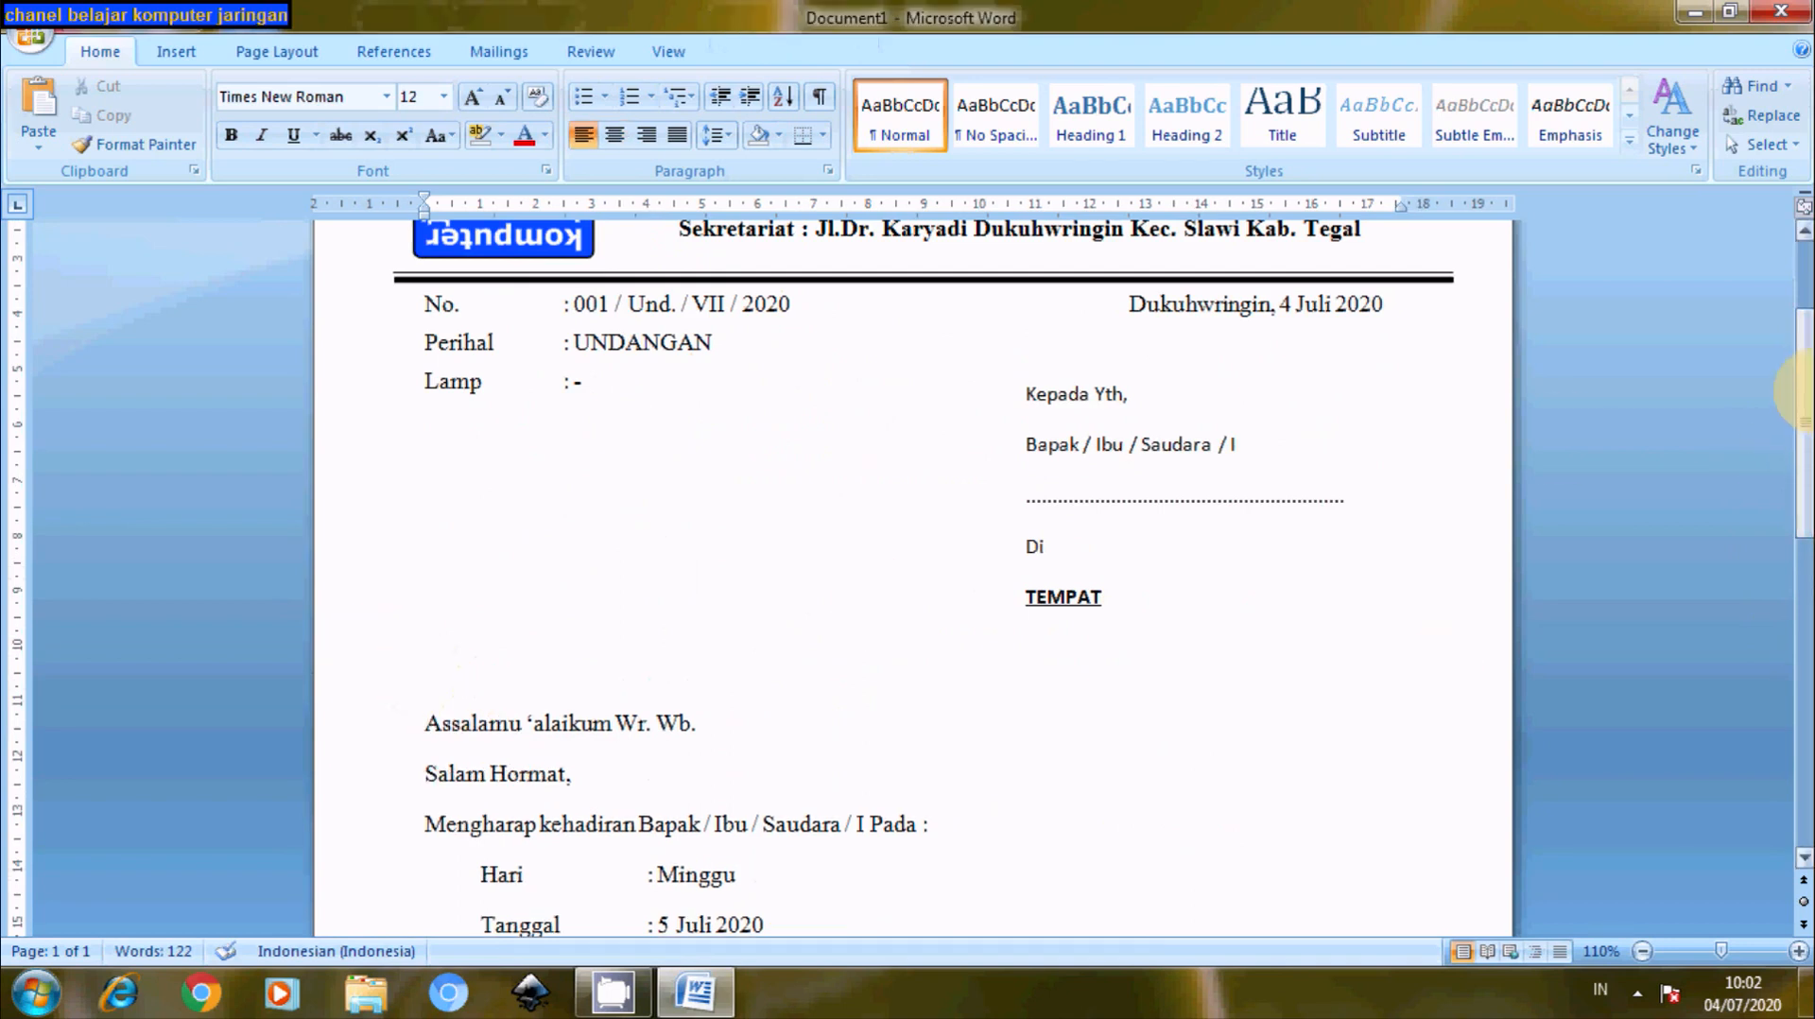
left_click_drag(1801, 420, 1801, 676)
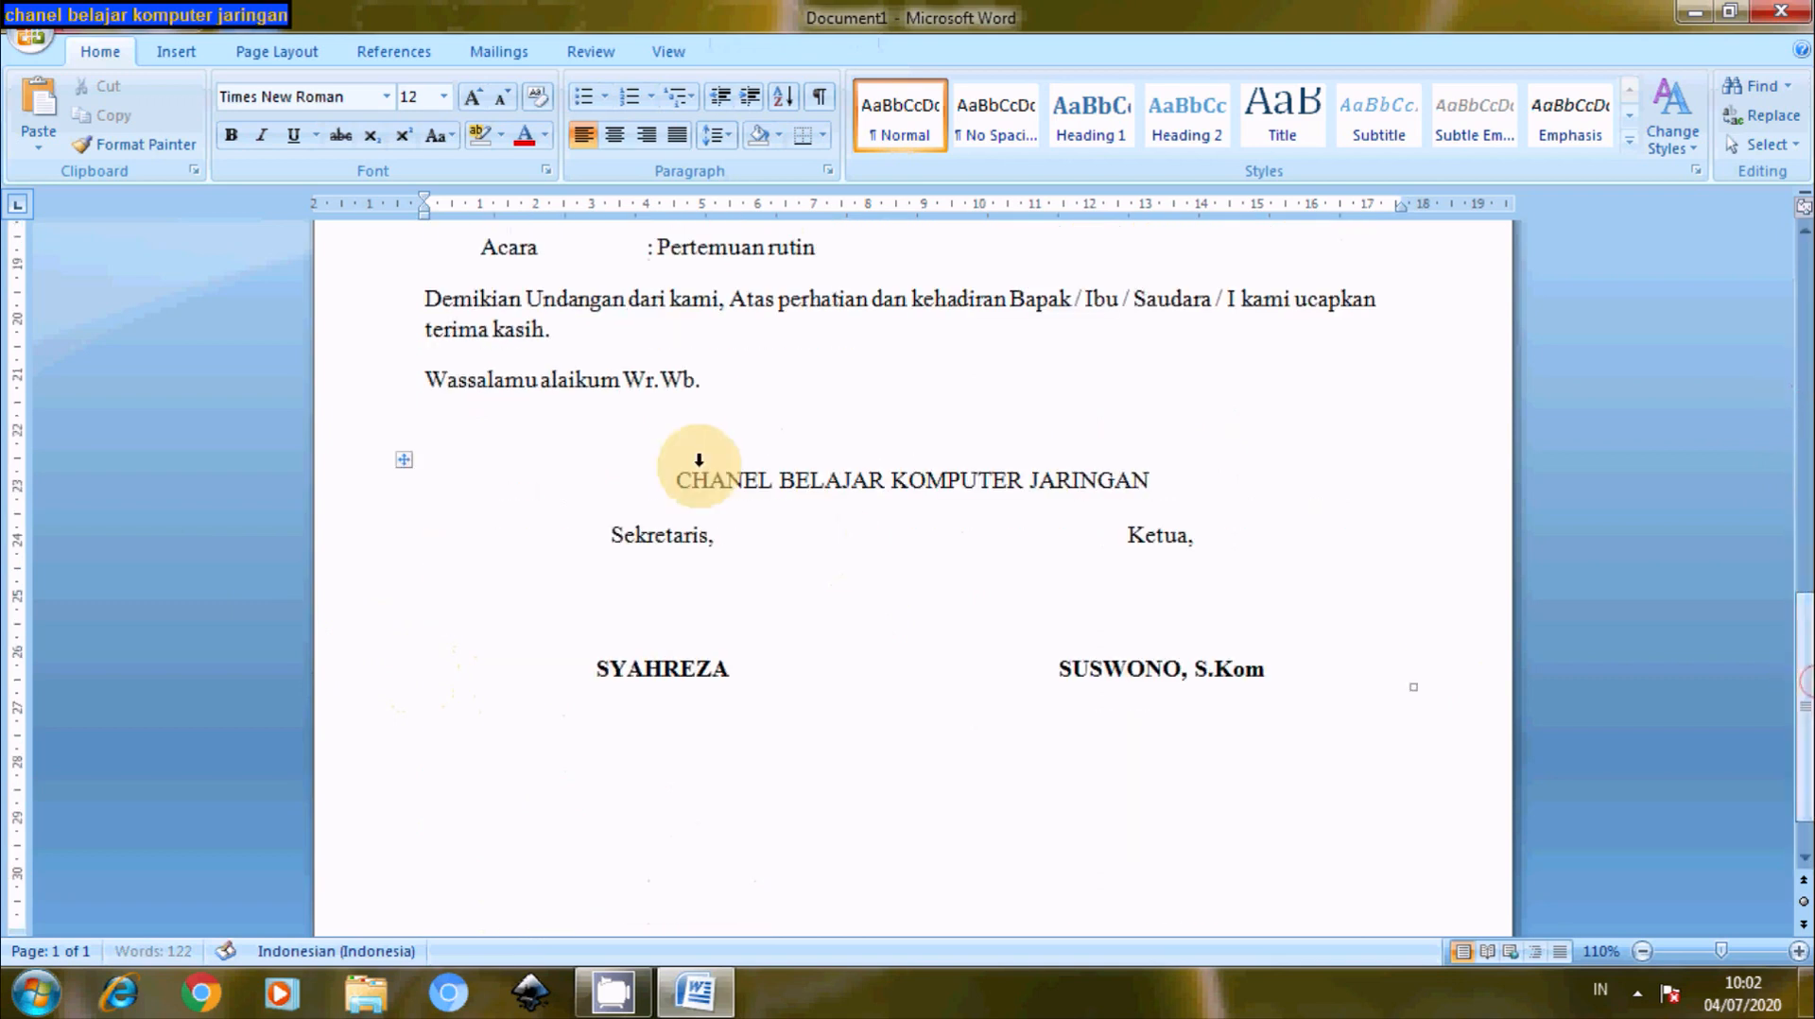
left_click(743, 388)
key("Return")
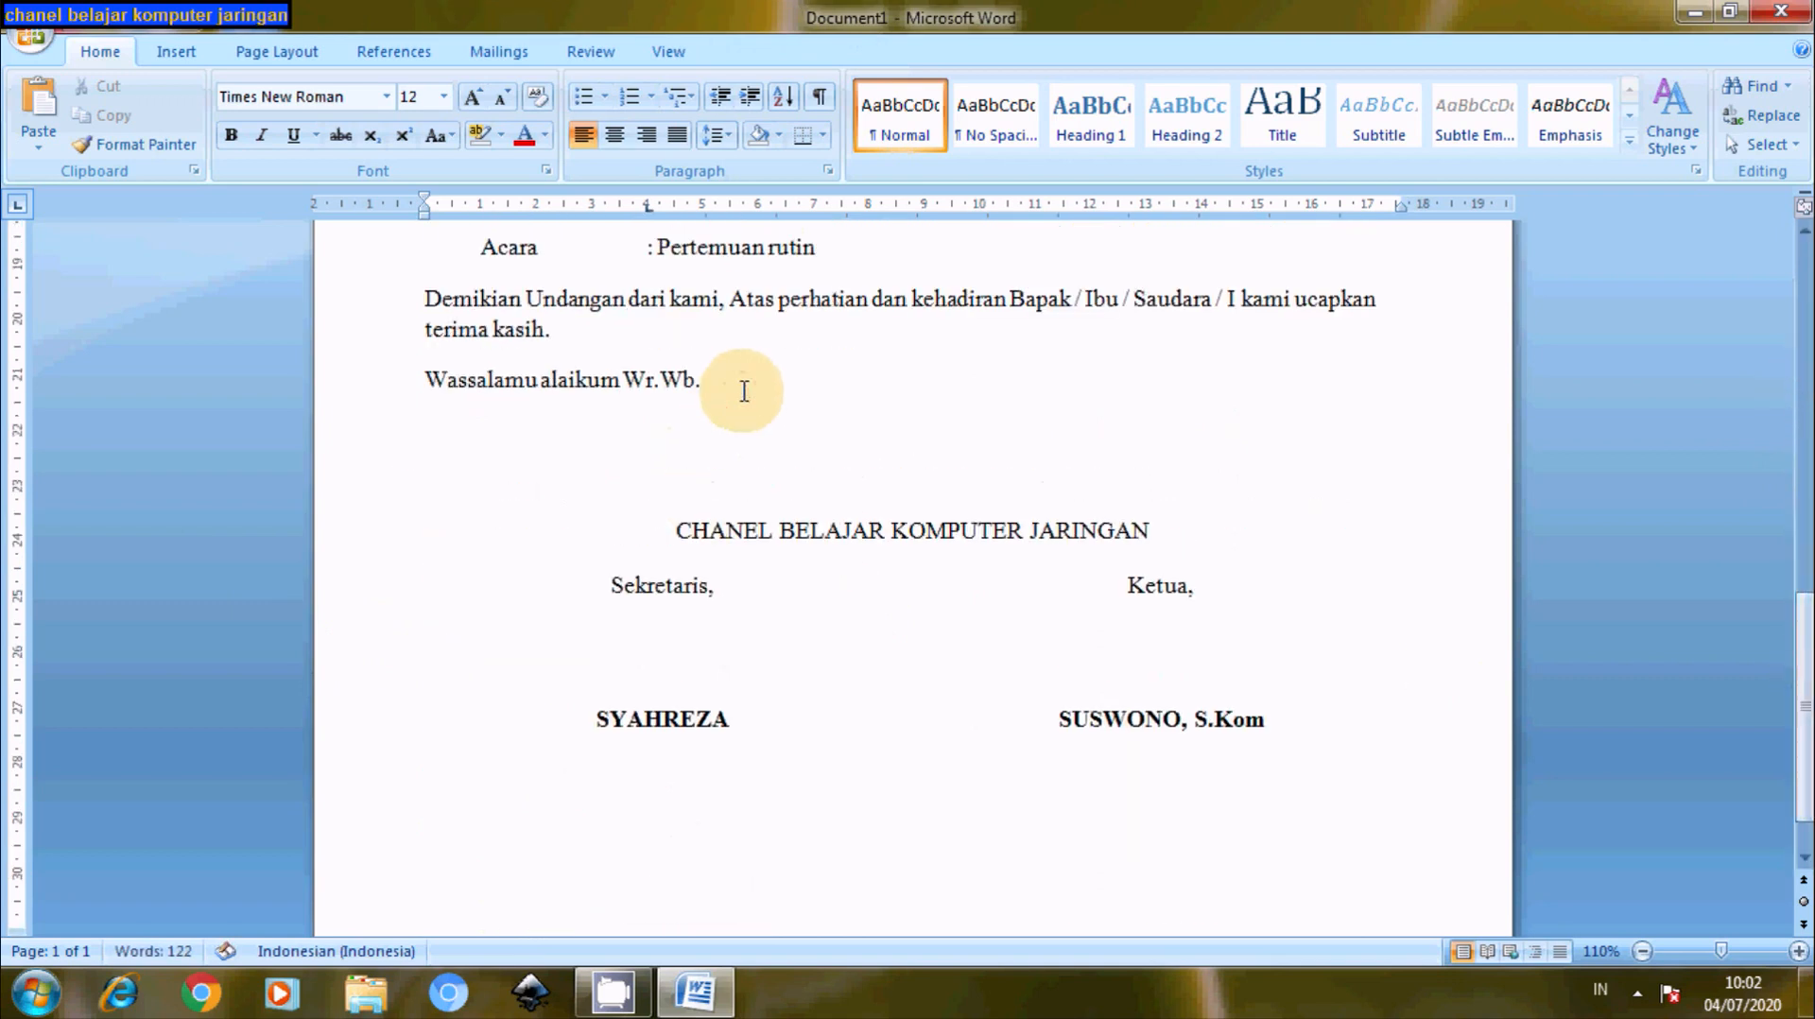
left_click(1320, 693)
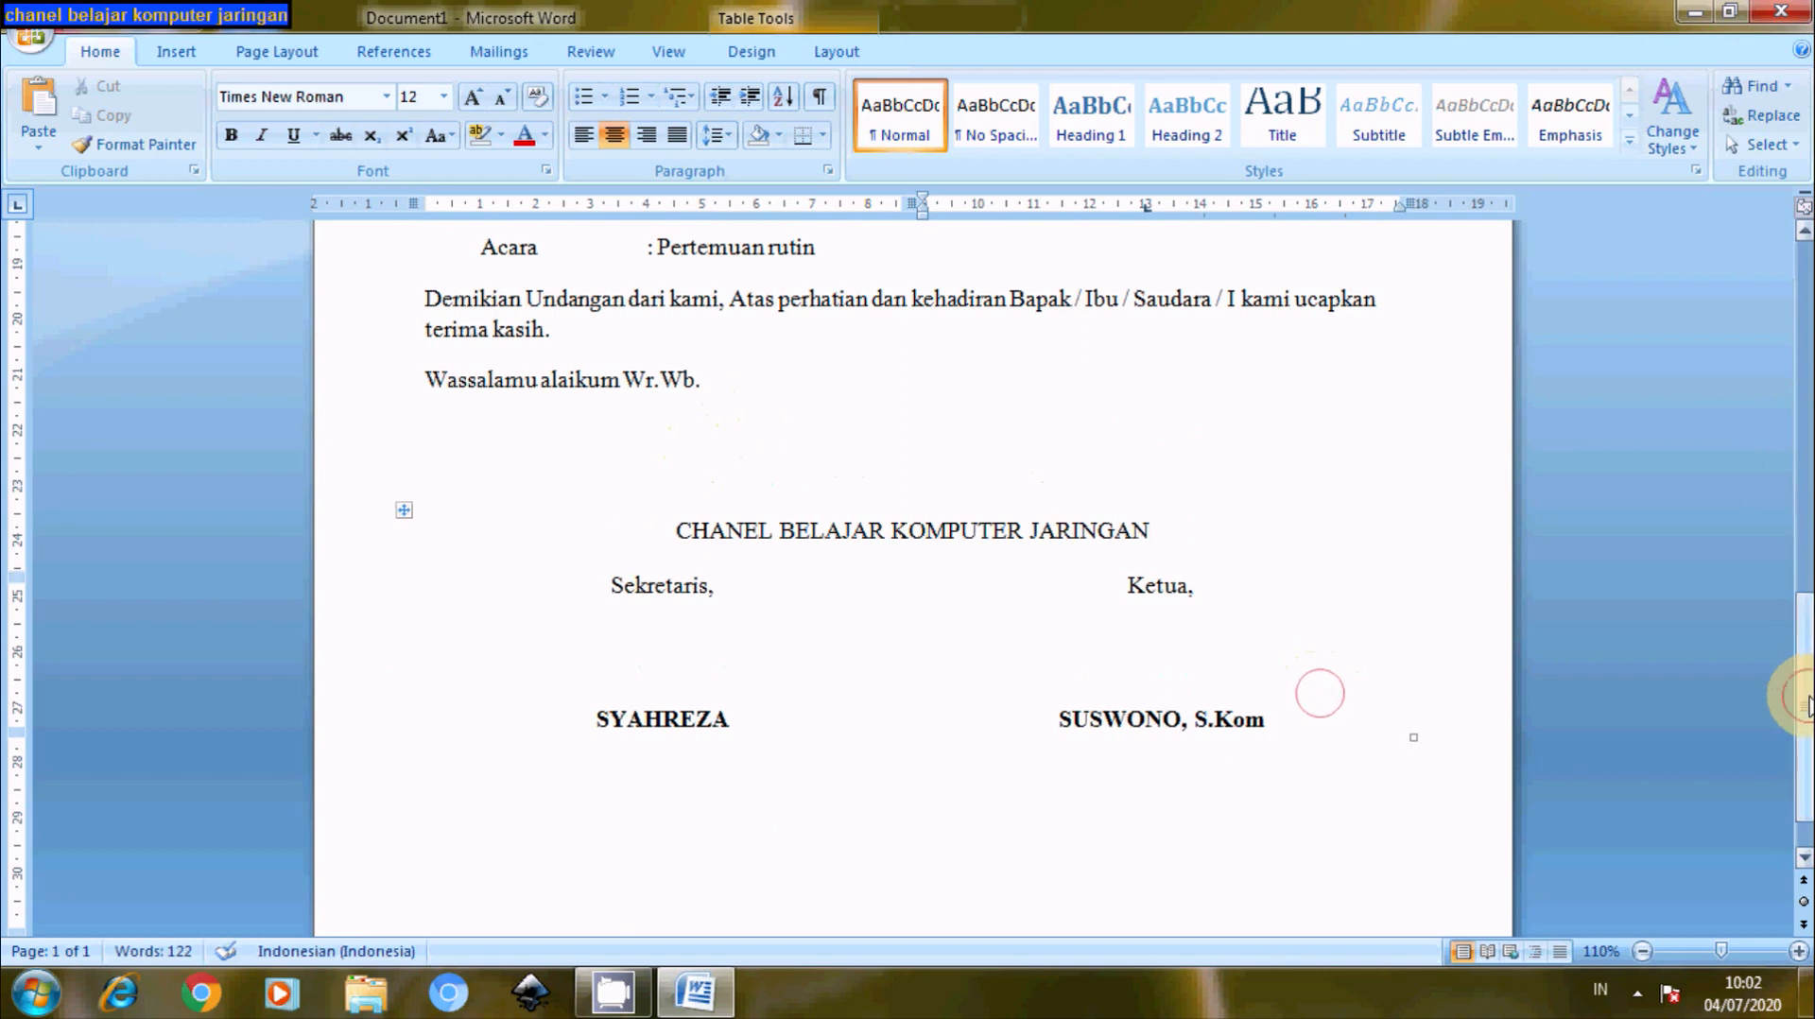
mouse_move(1801, 685)
left_mouse_down()
mouse_move(1791, 417)
mouse_move(1806, 738)
left_mouse_up()
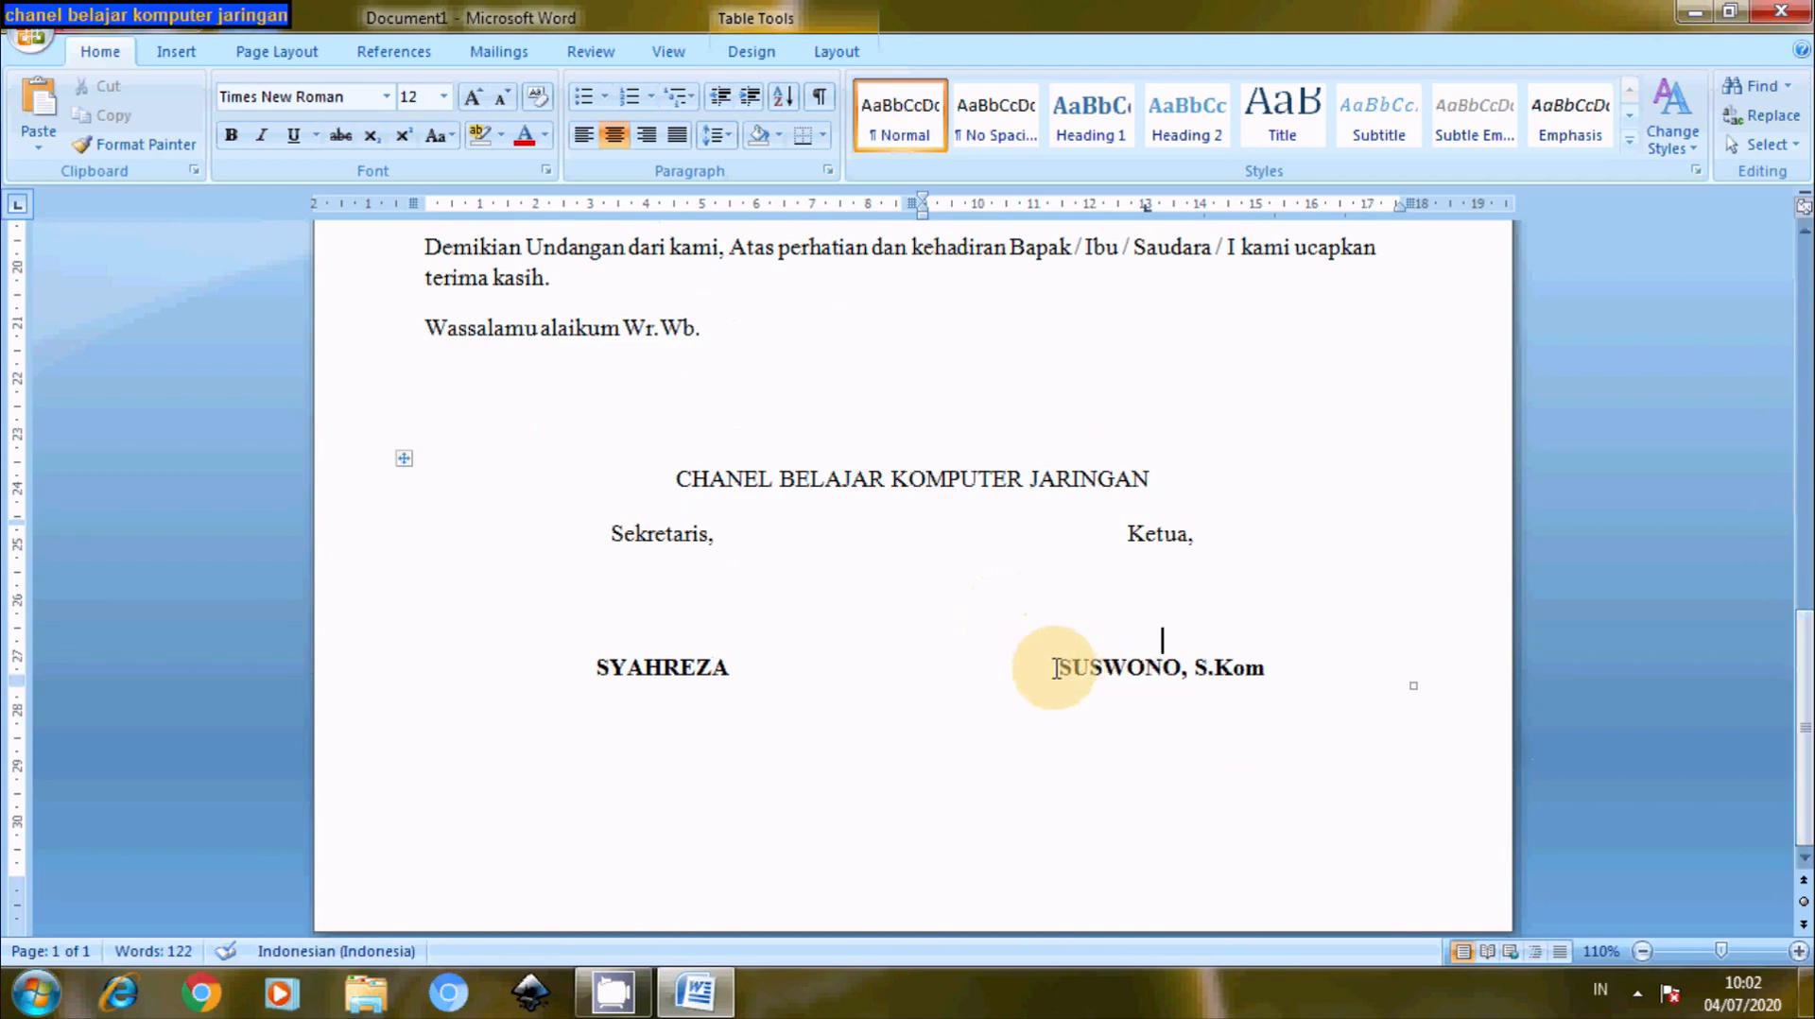
- Underline both signatory names in the Ketua and Sekretaris cells
left_click_drag(1056, 669, 1267, 668)
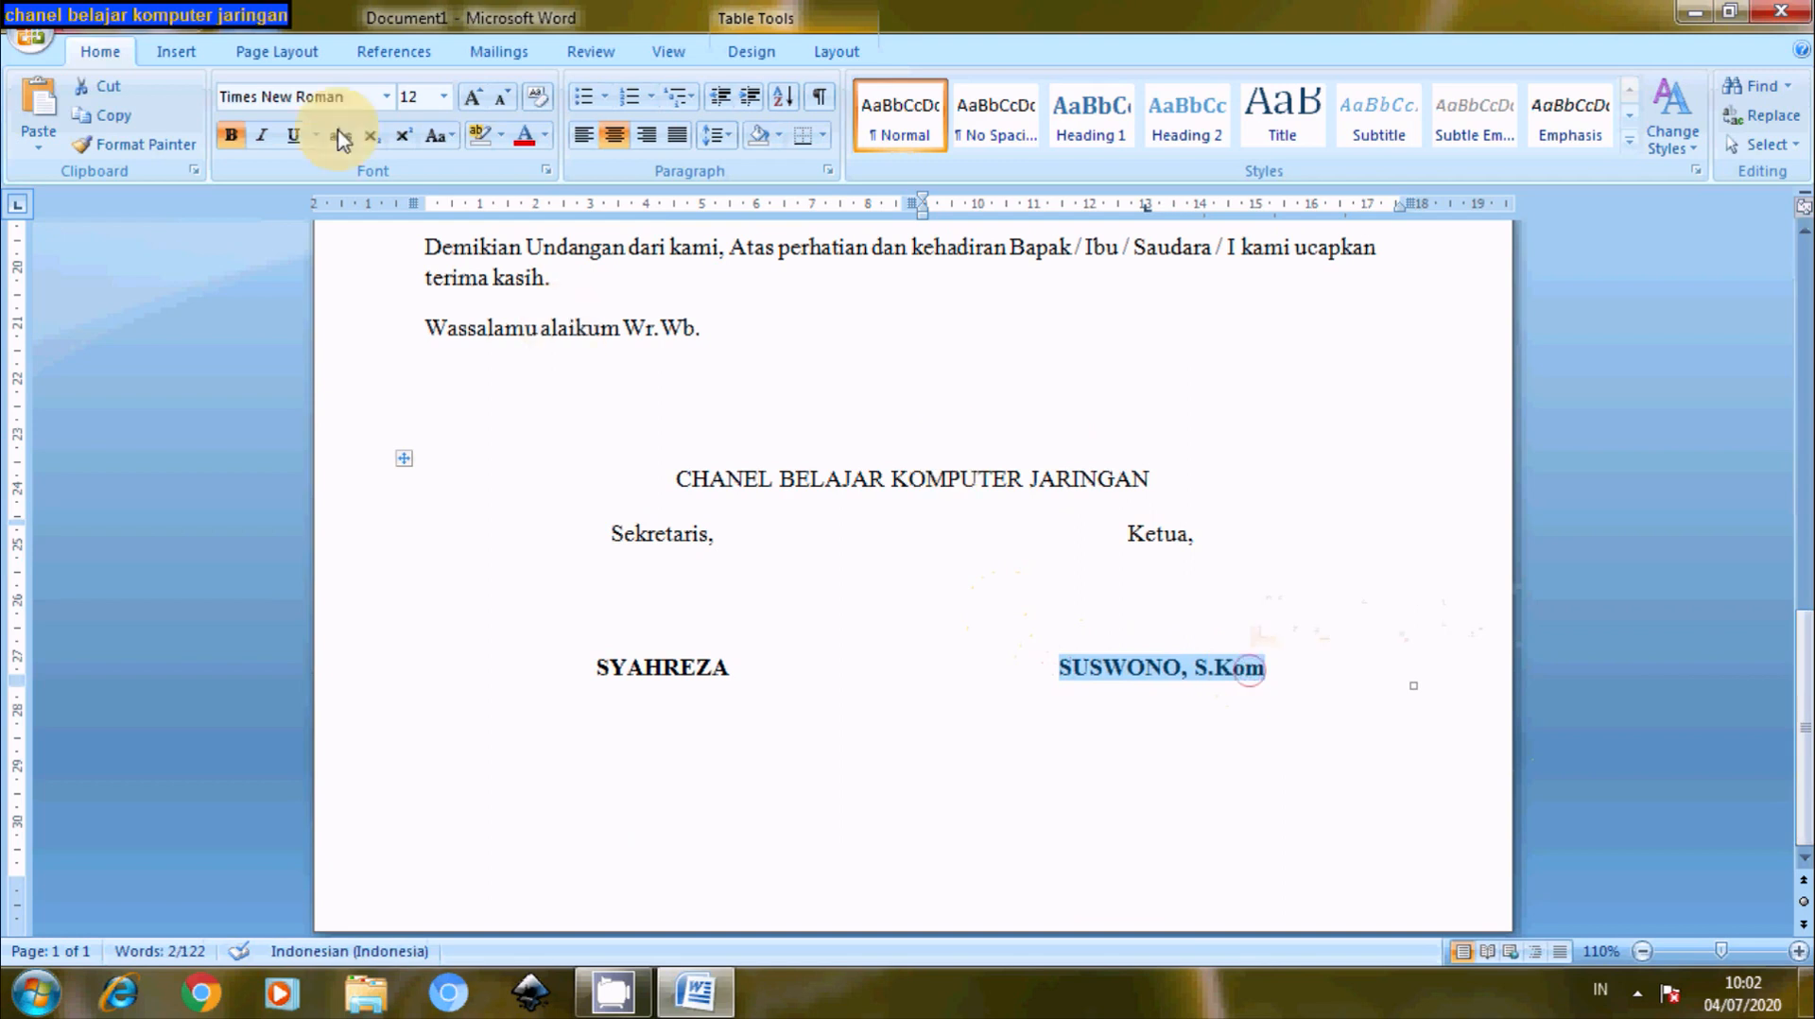
left_click(293, 134)
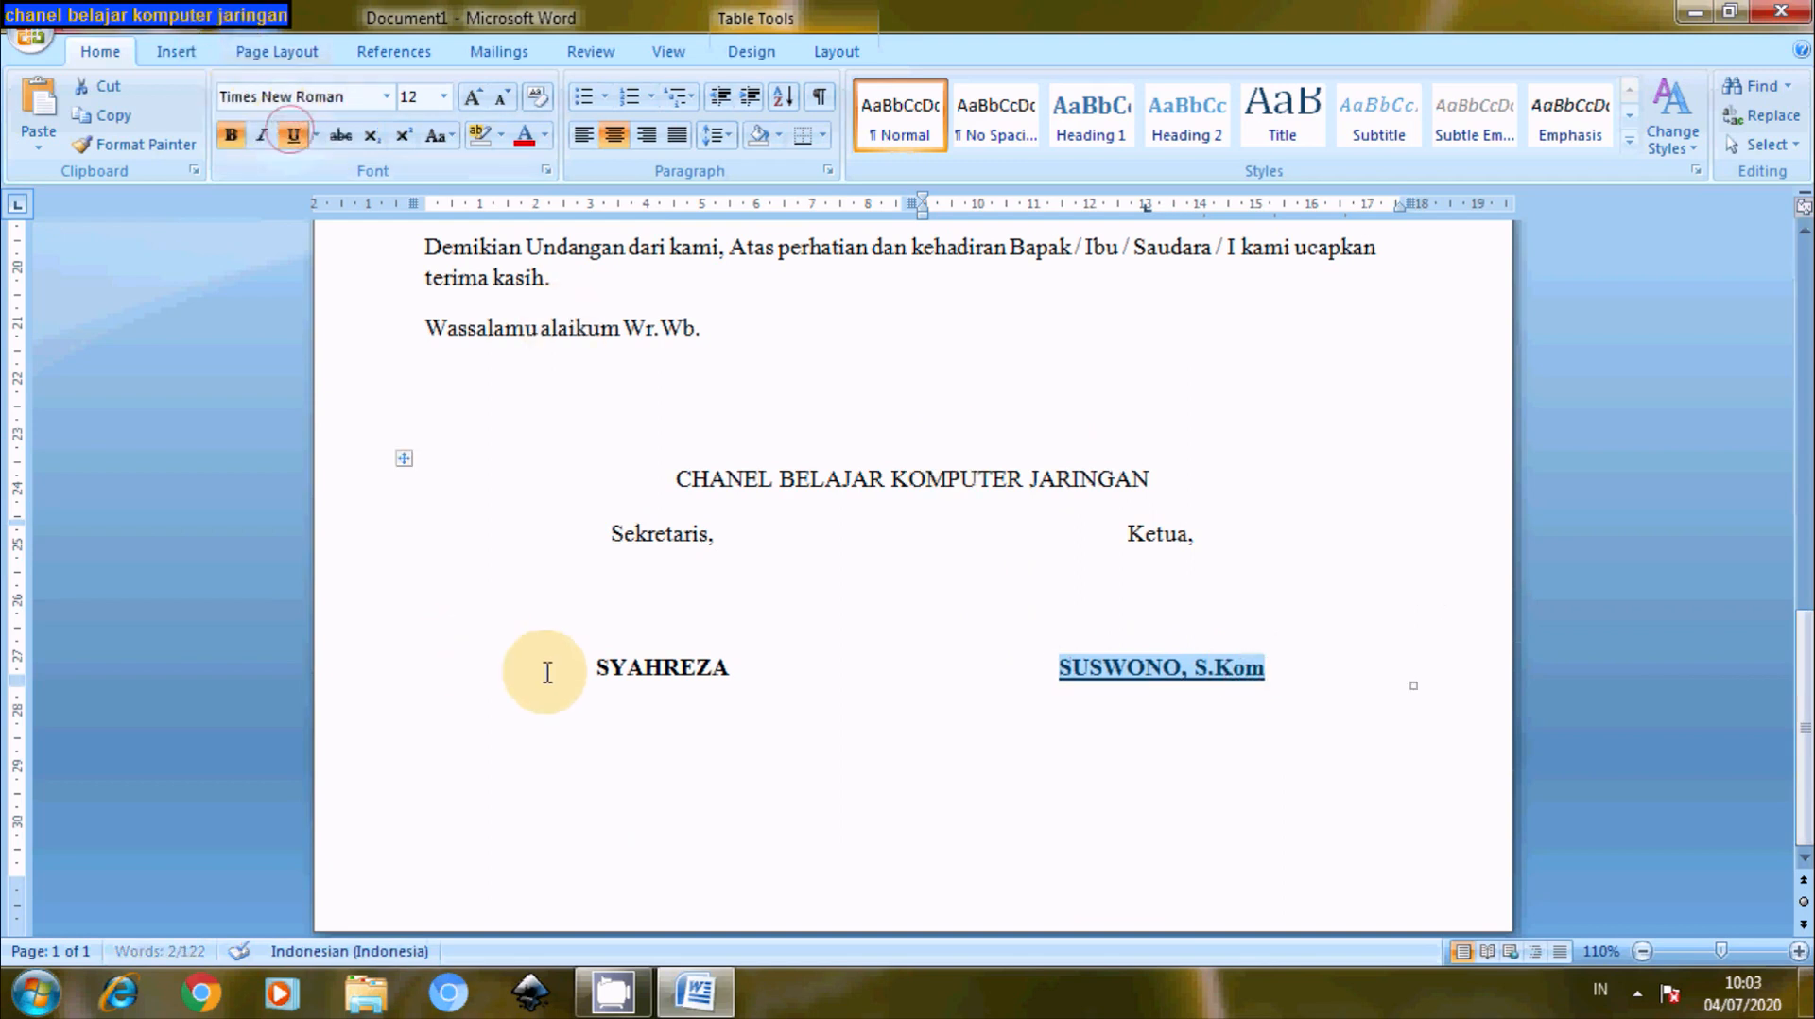
left_click_drag(597, 669, 740, 666)
left_click(293, 134)
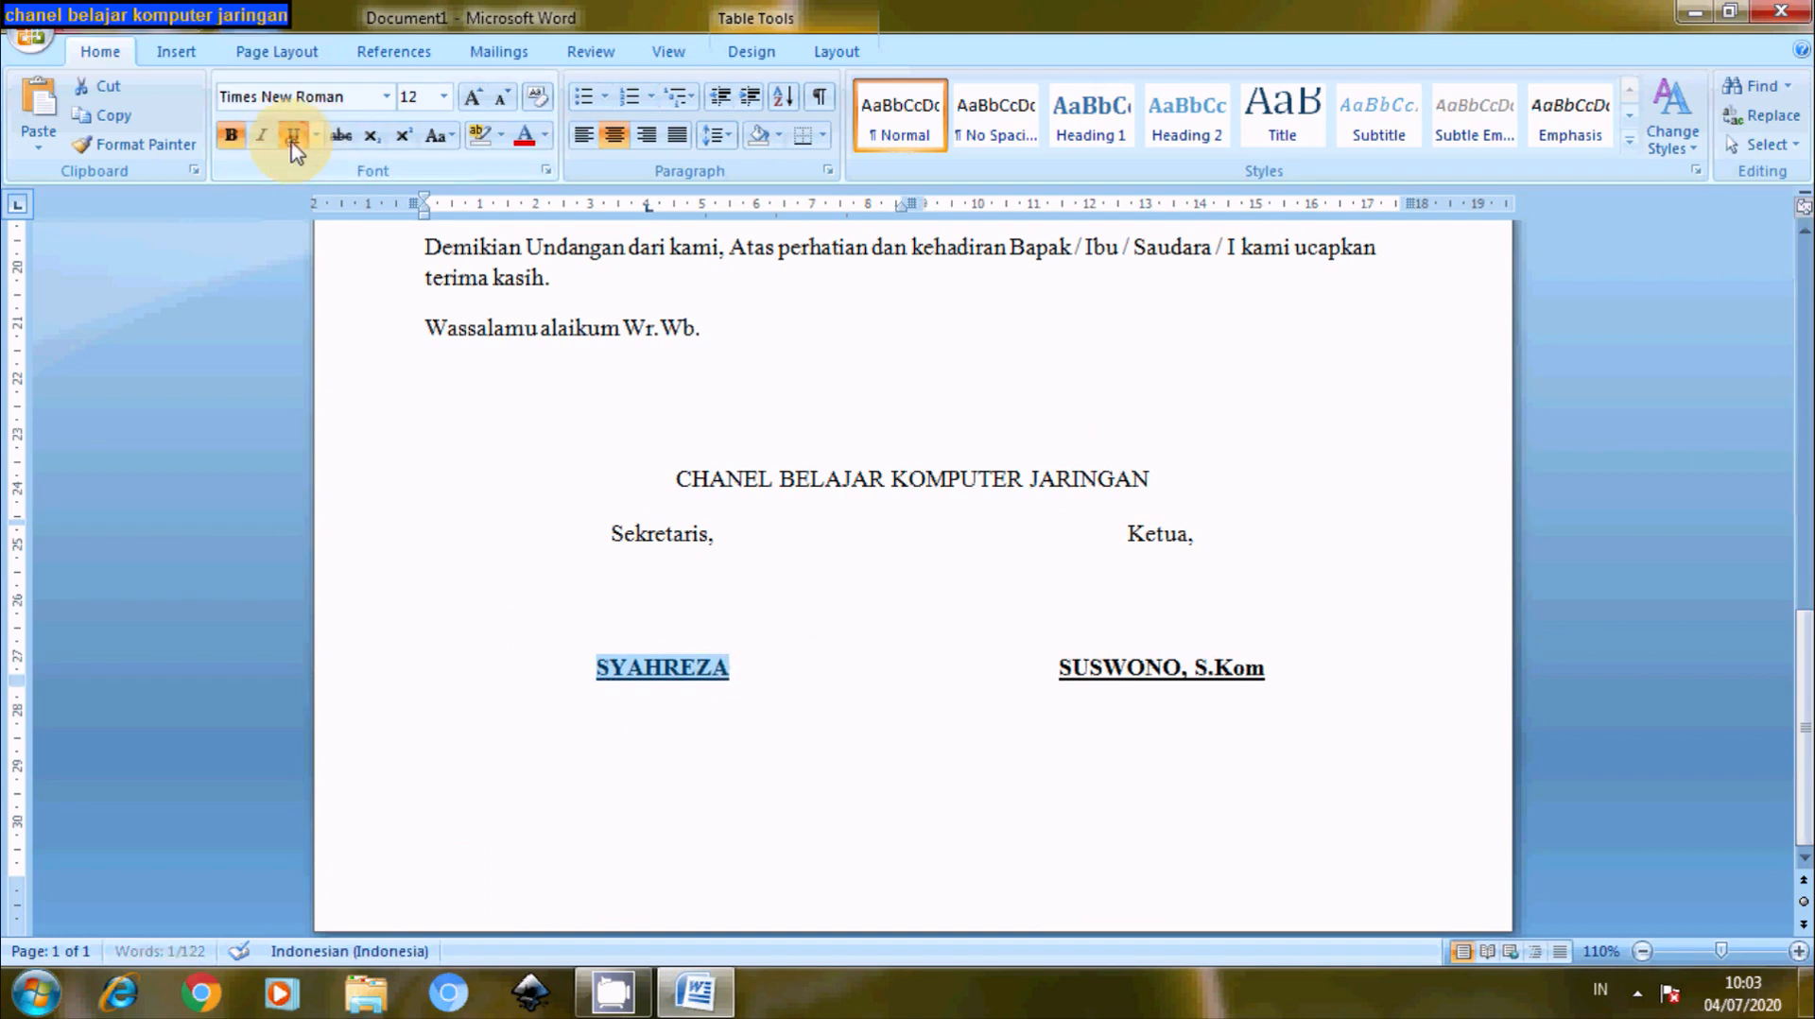
left_click(1288, 547)
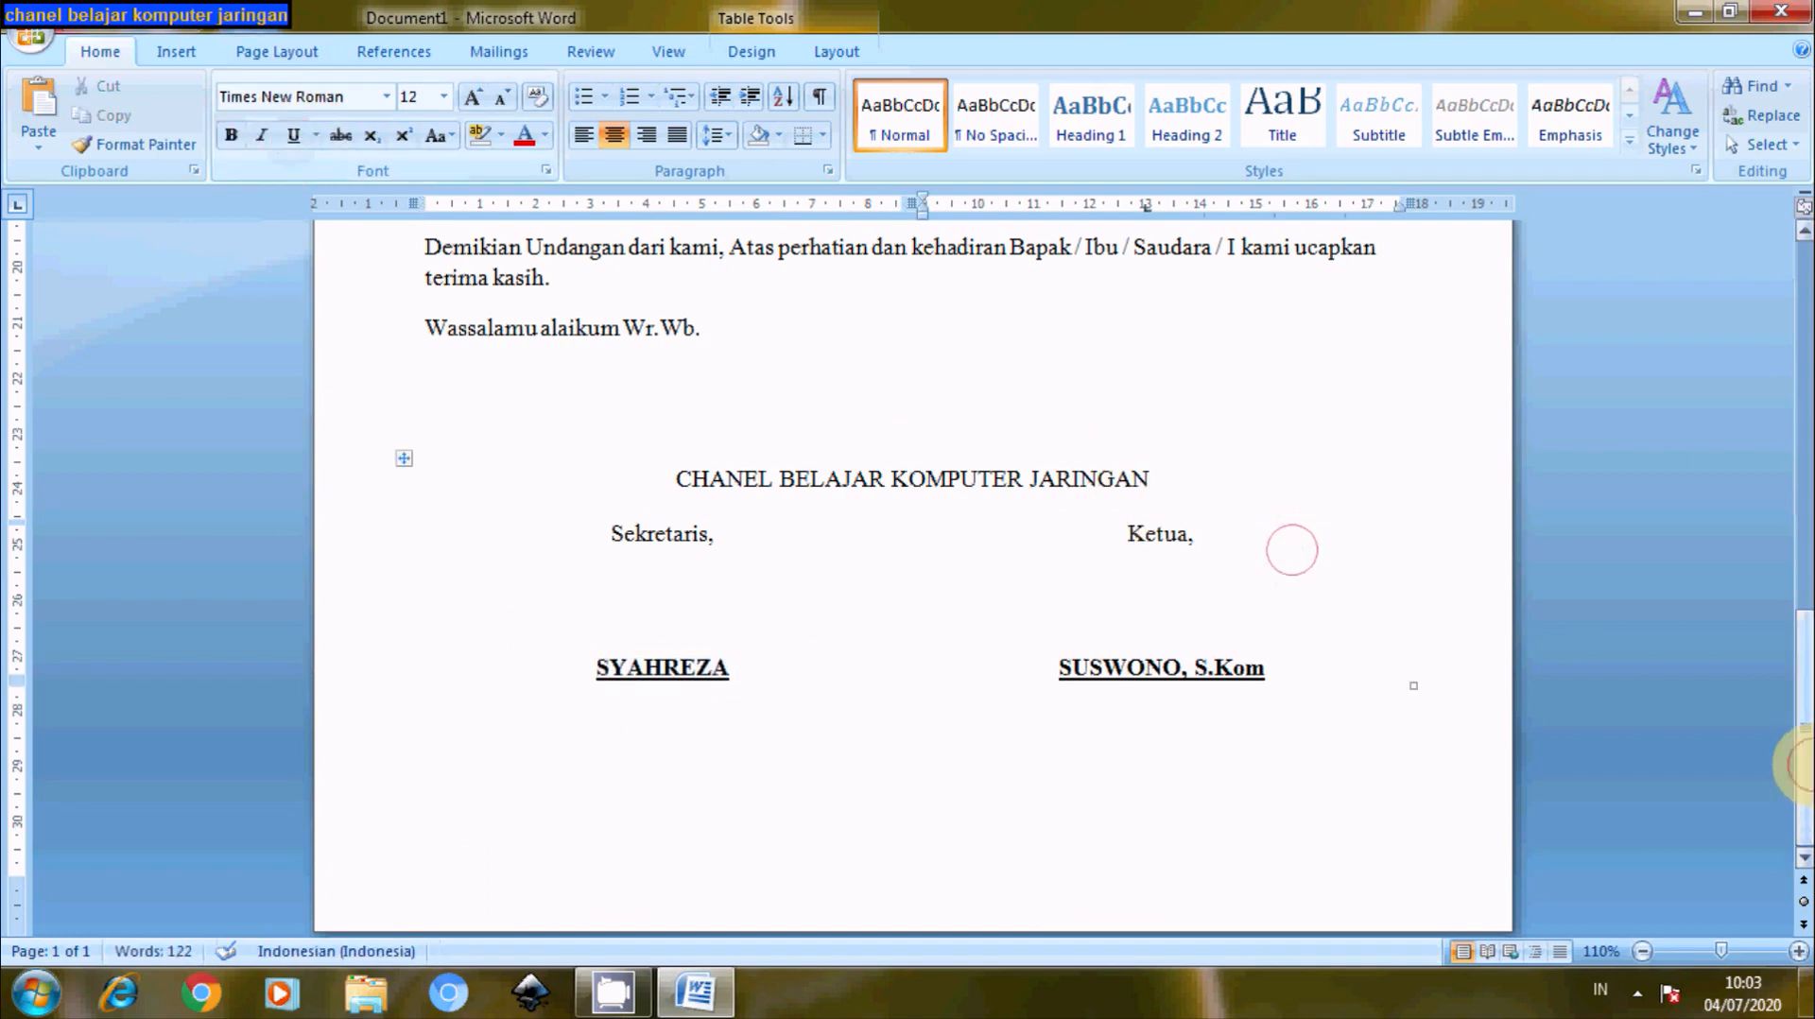
left_click_drag(1800, 763, 1755, 365)
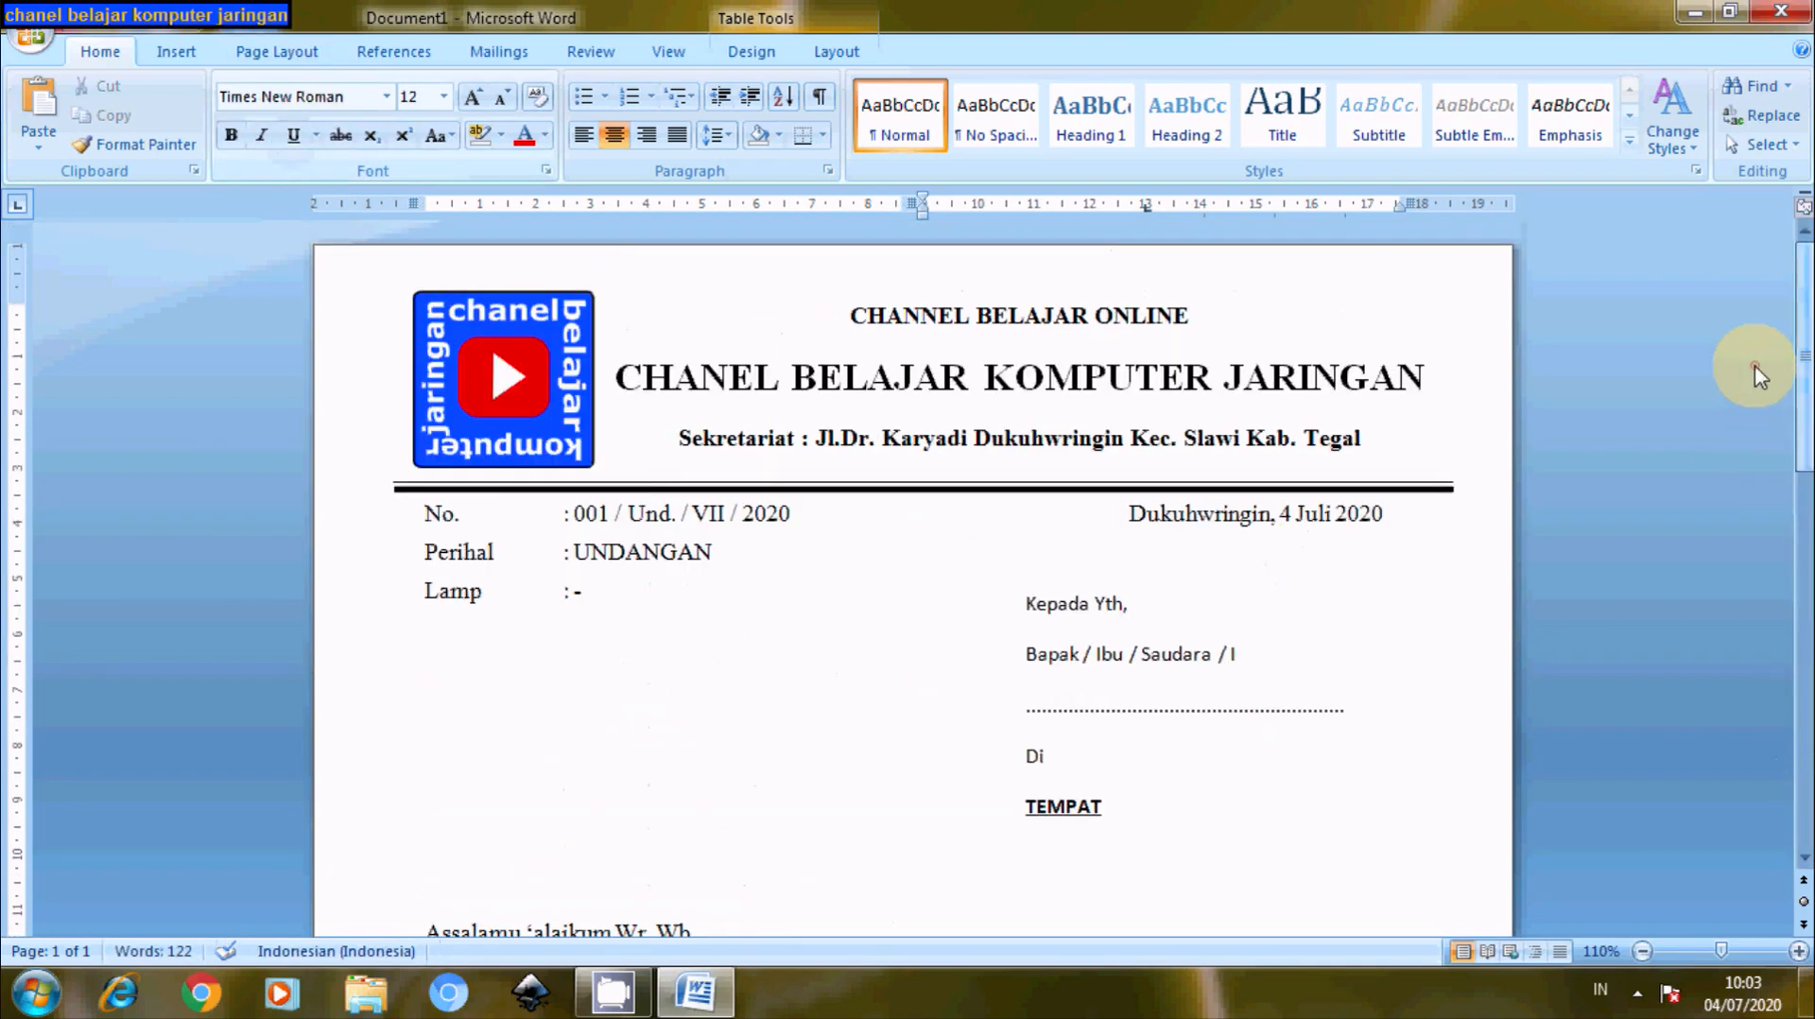
left_click(24, 38)
mouse_move(85, 323)
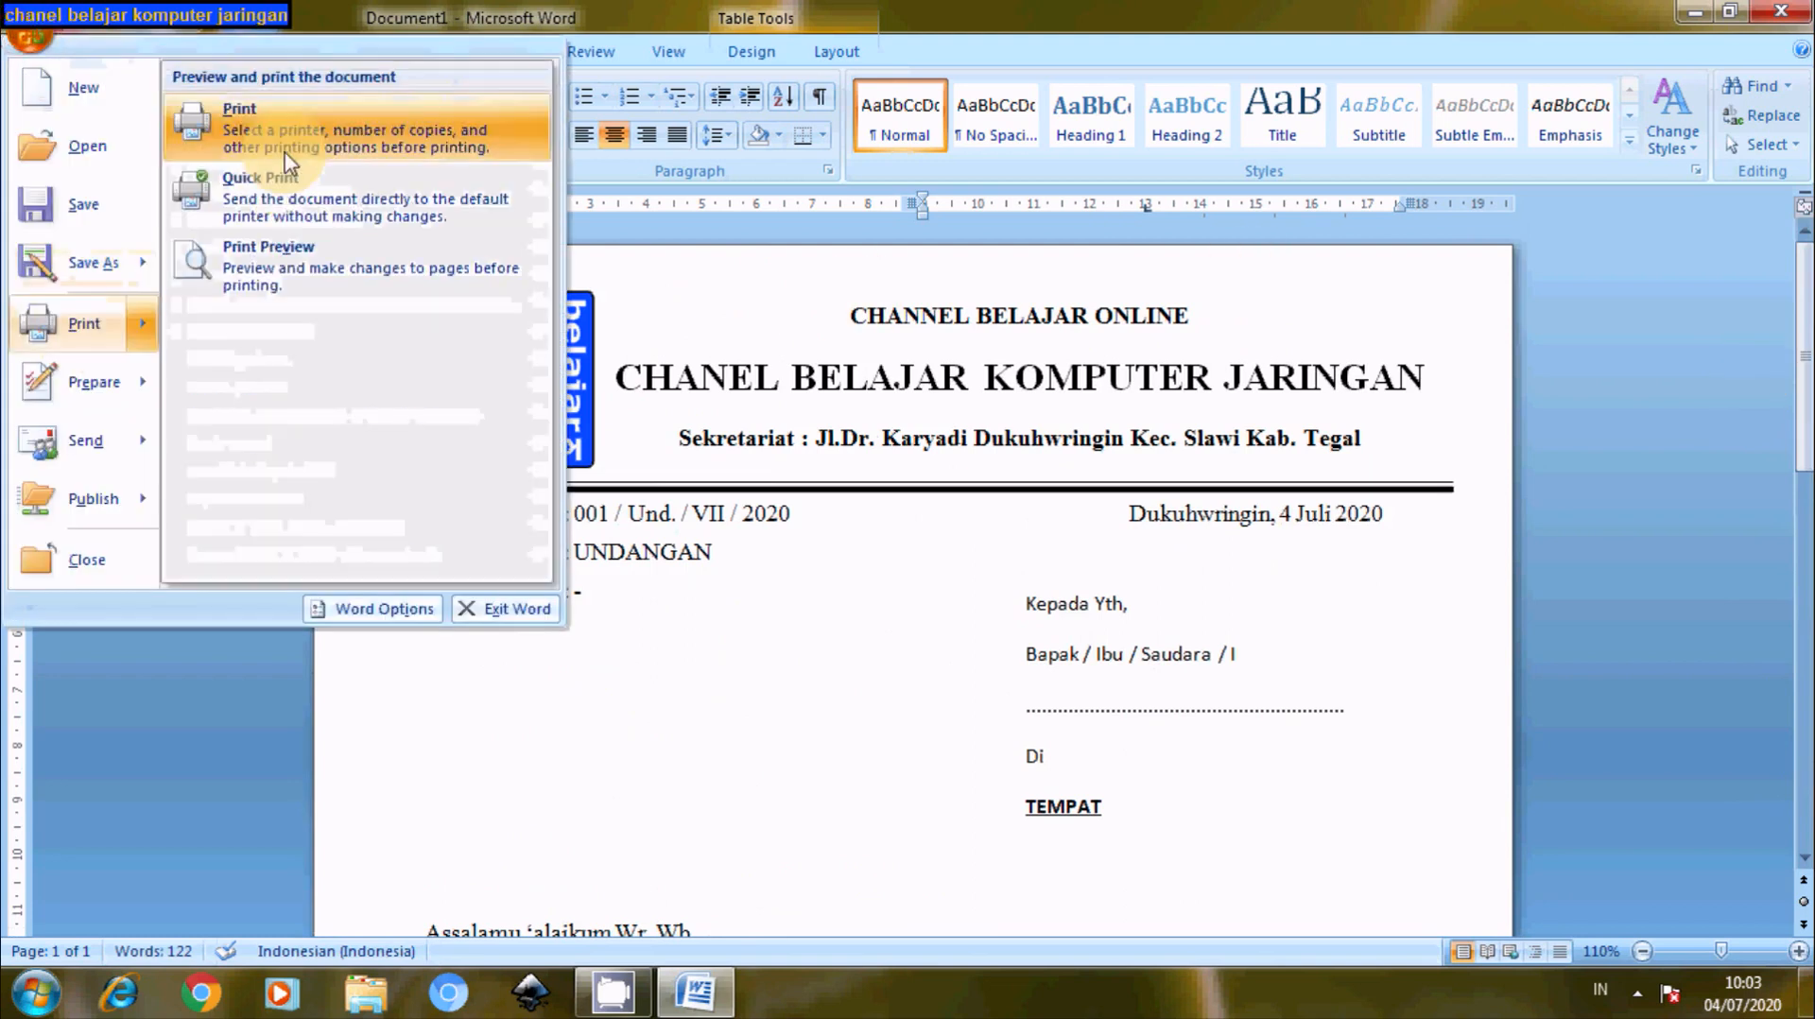
left_click(257, 273)
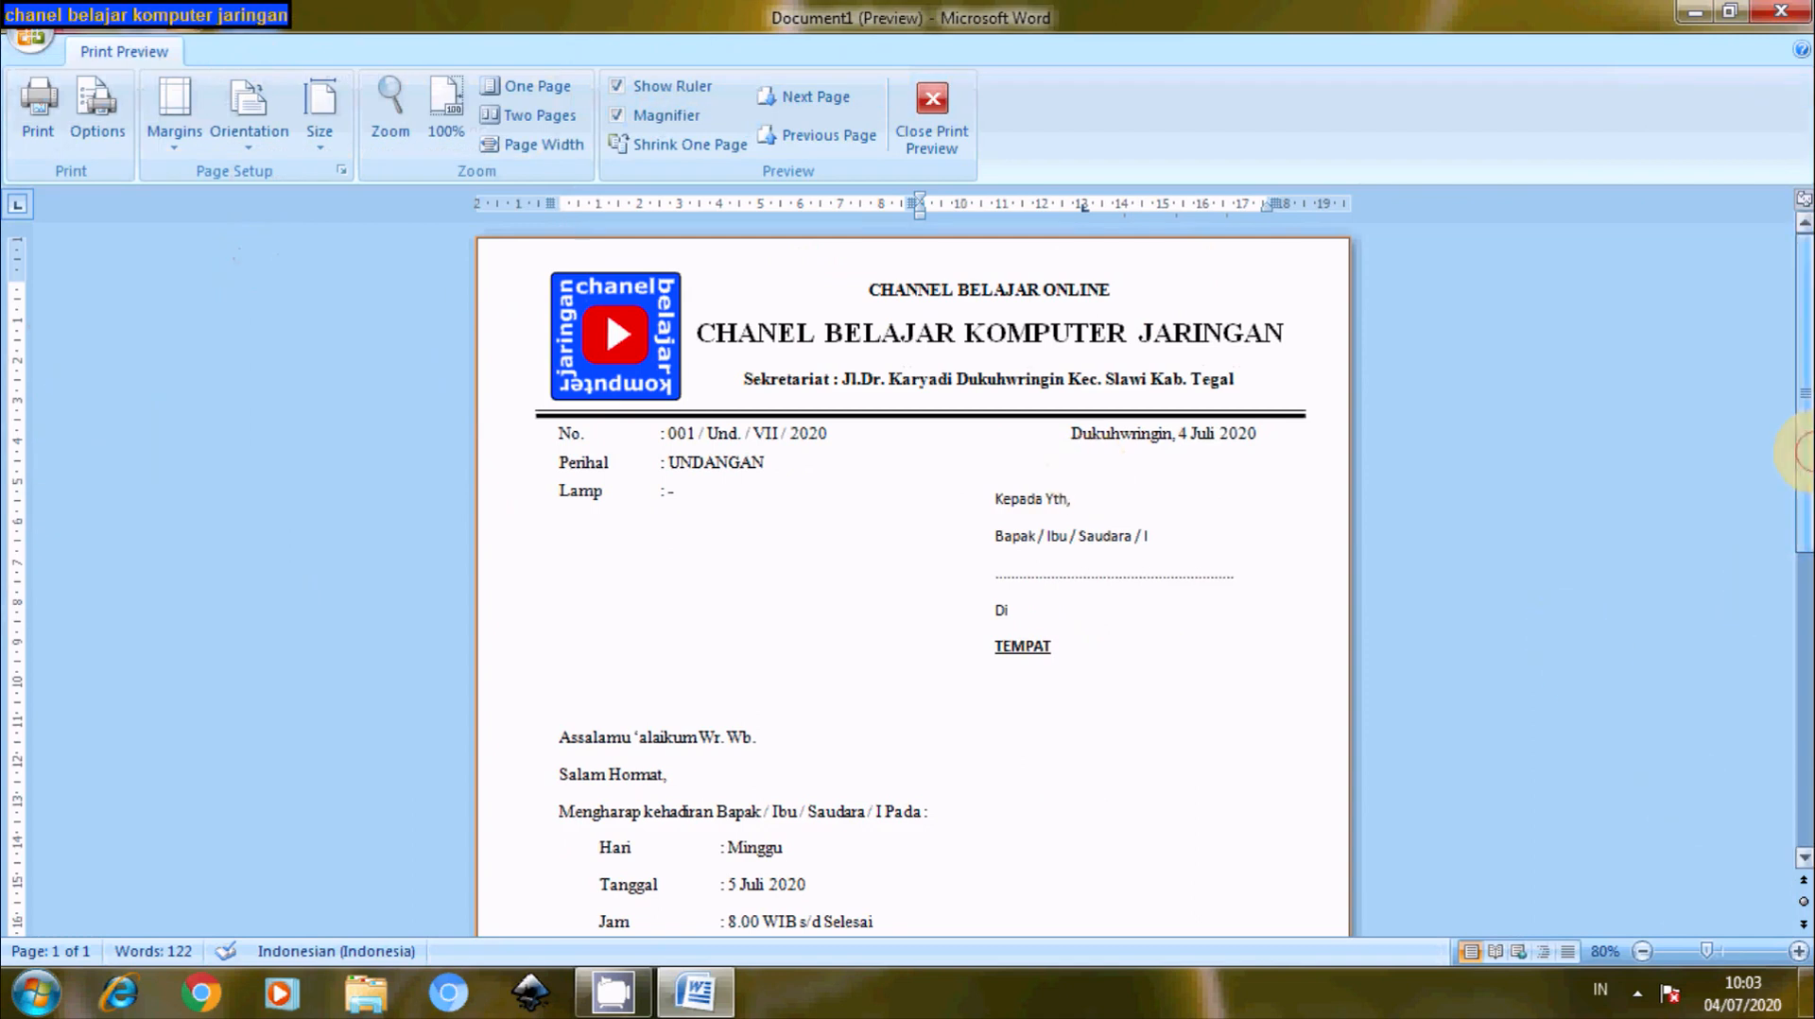
scroll(1804, 470, "down", 2)
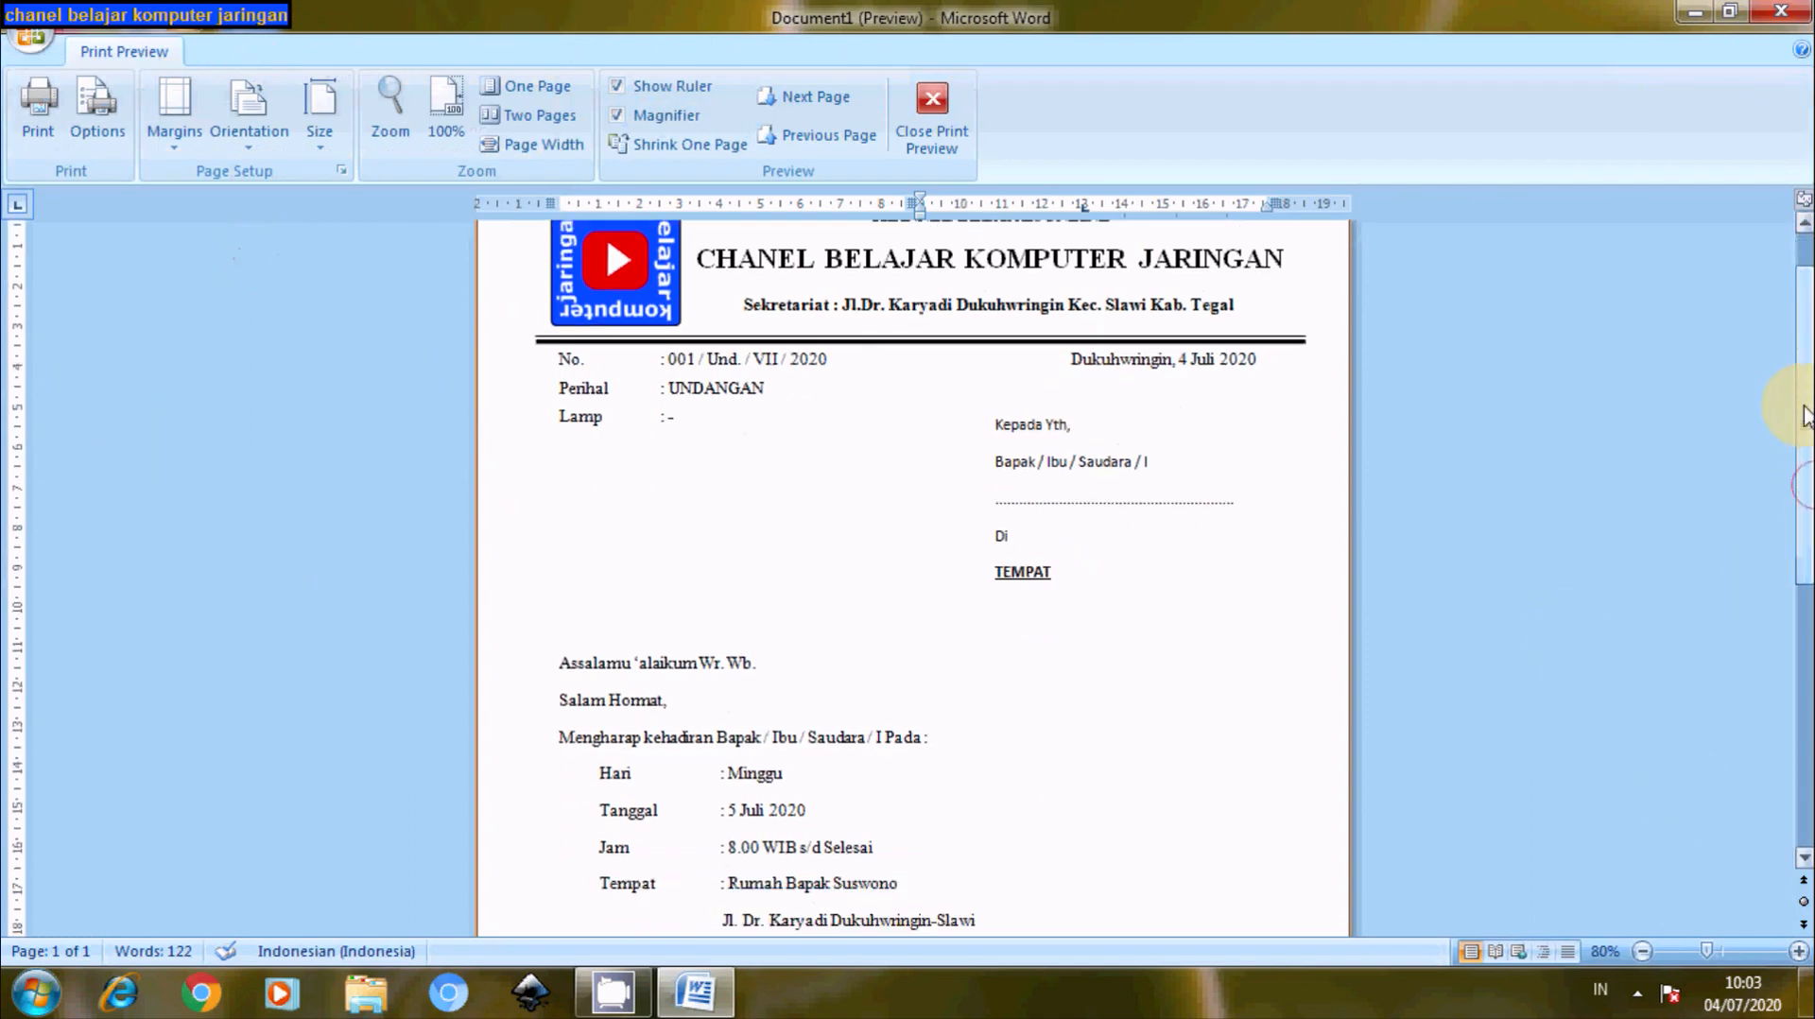
left_click_drag(1804, 416, 1804, 645)
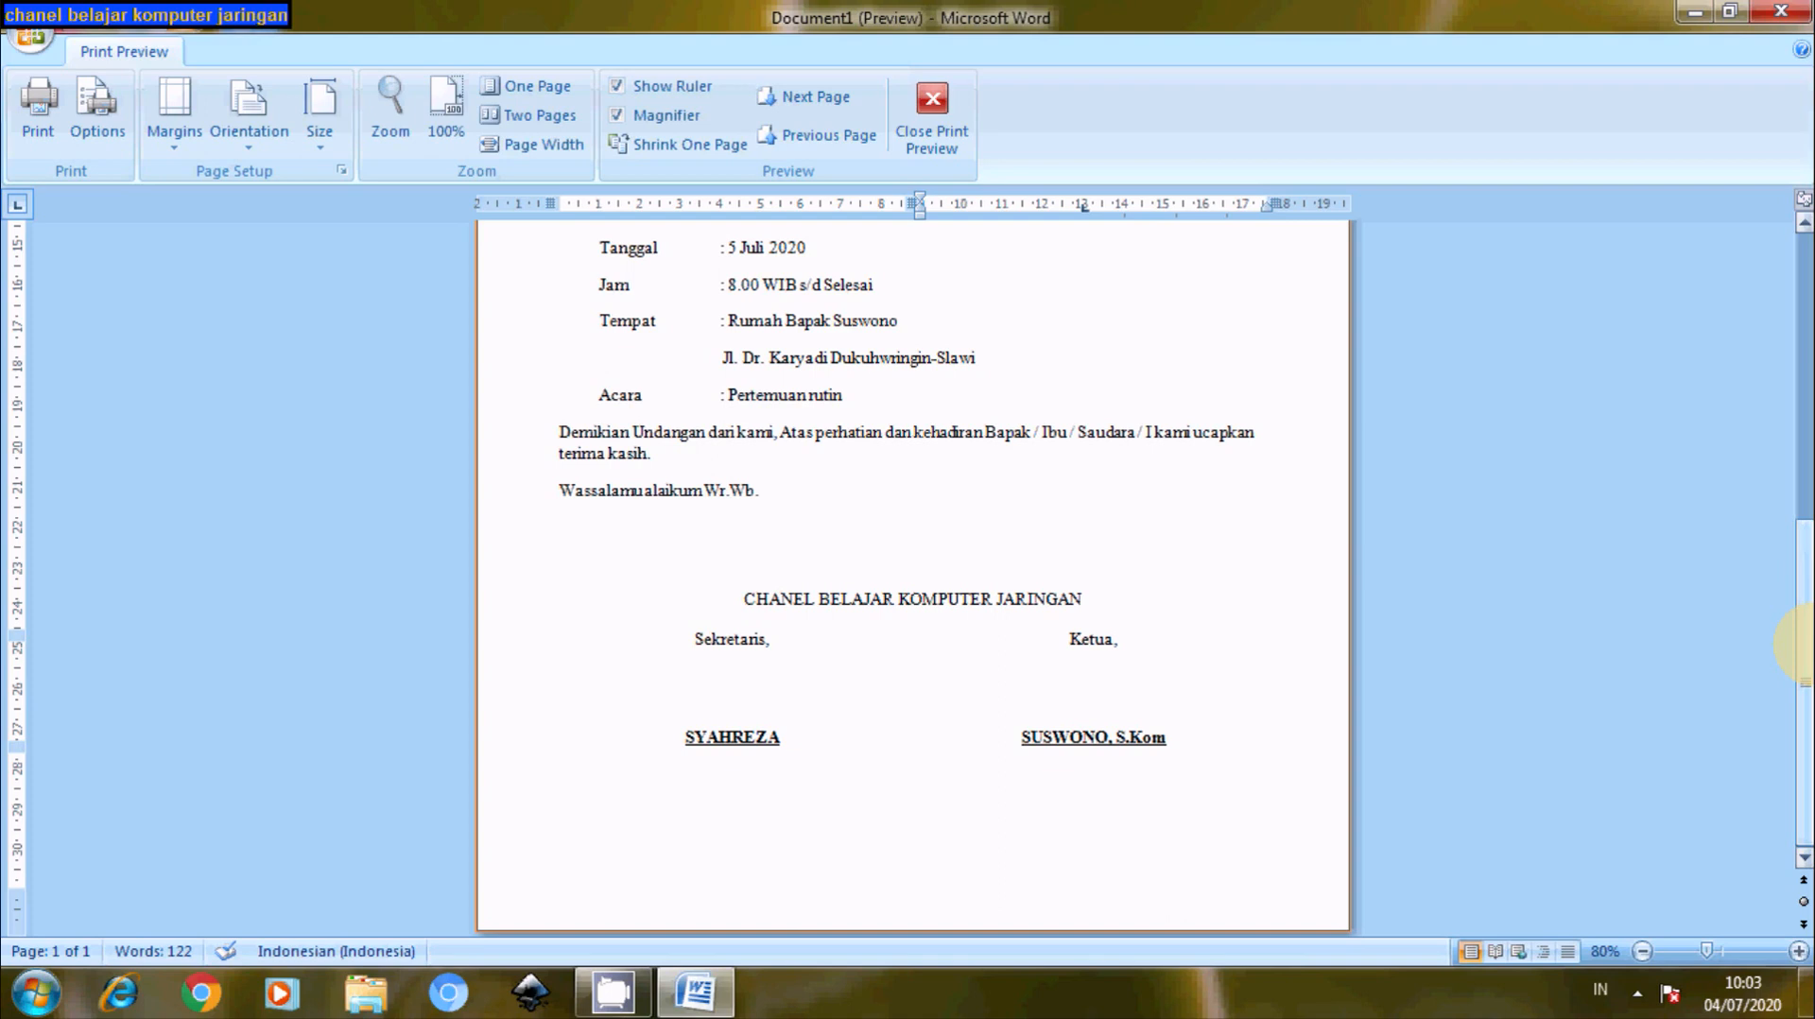
left_click(932, 118)
left_click_drag(1804, 753, 1764, 397)
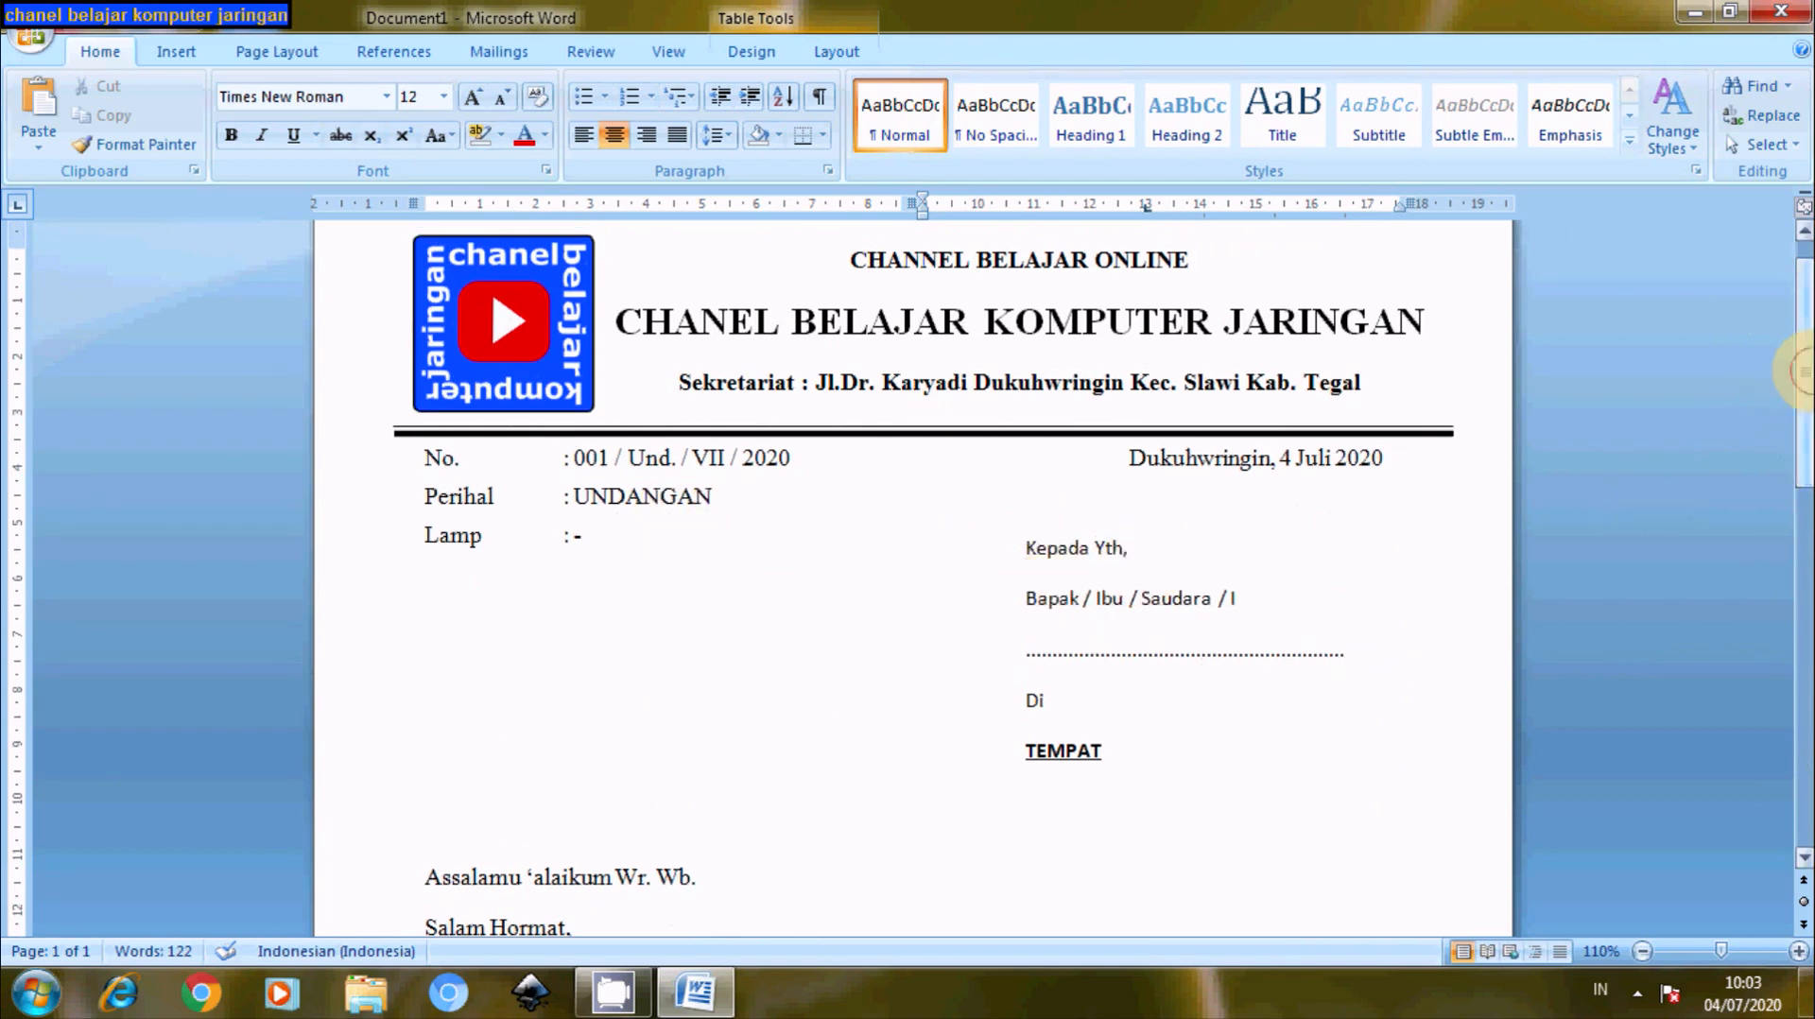
- Set the recipient address block to Times New Roman, size 12
mouse_move(1803, 371)
left_mouse_down()
mouse_move(1806, 435)
mouse_move(1805, 390)
left_mouse_up()
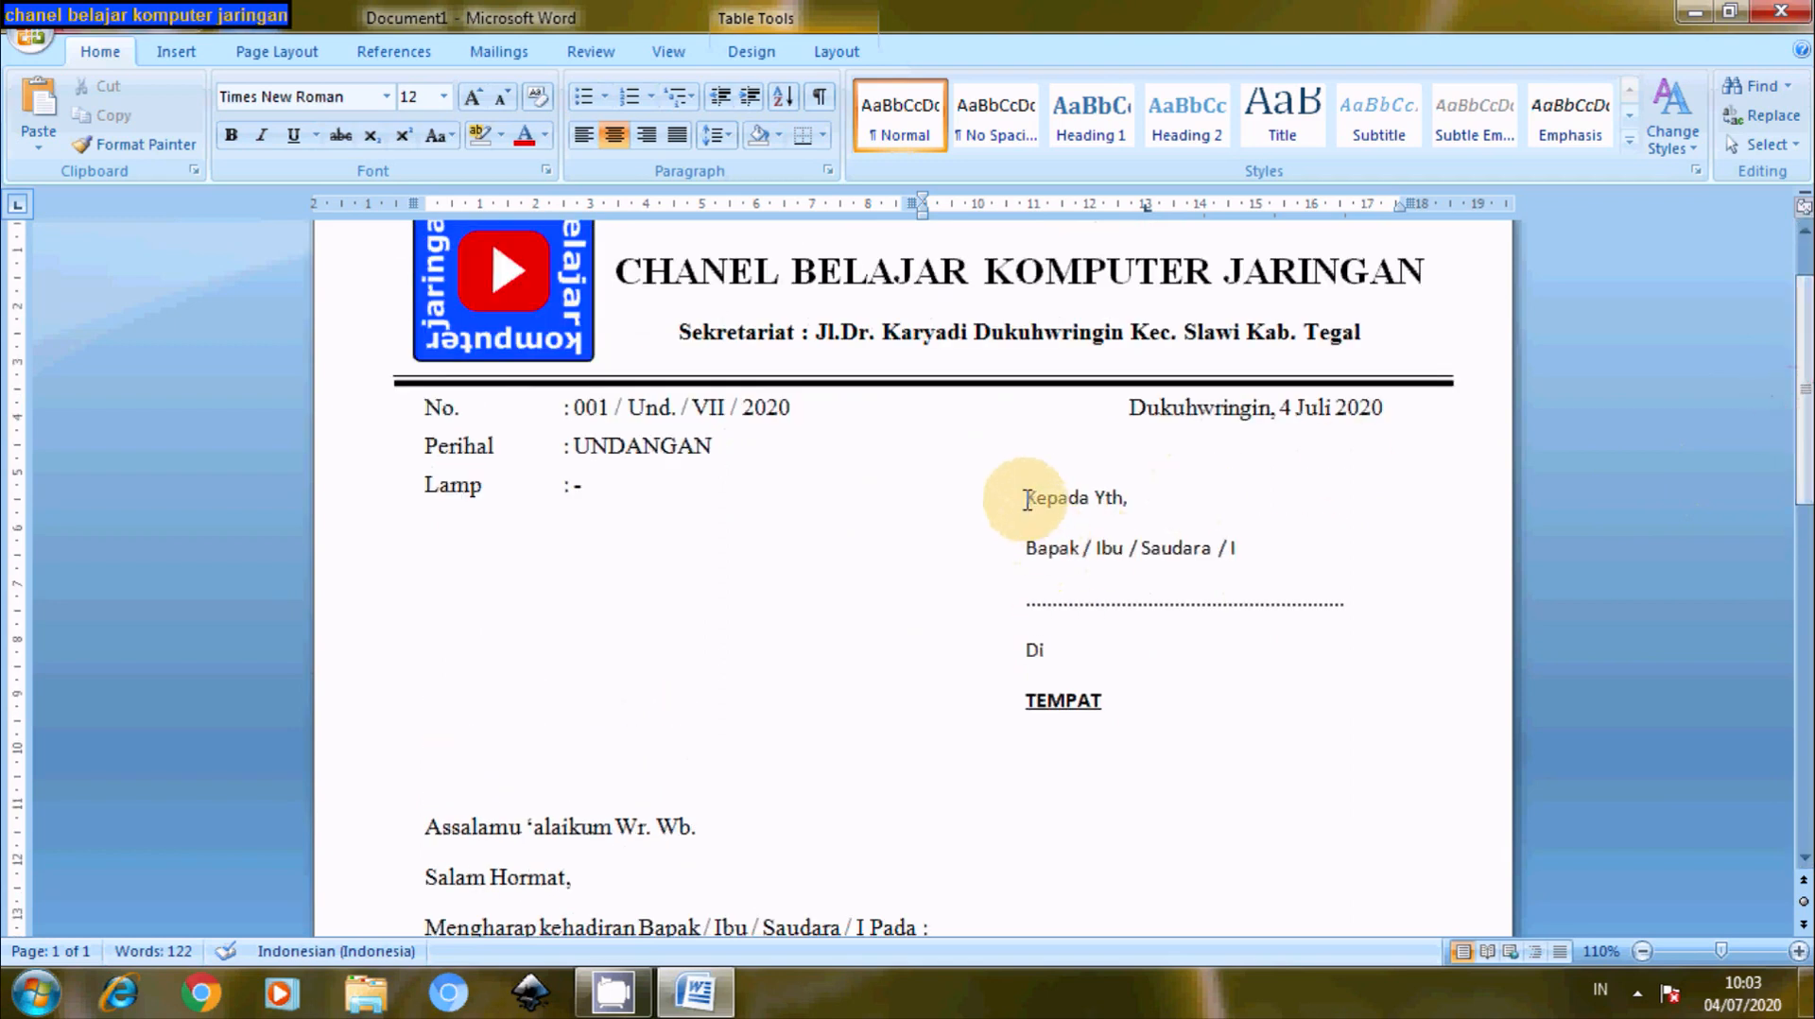
left_click_drag(1026, 493, 1101, 718)
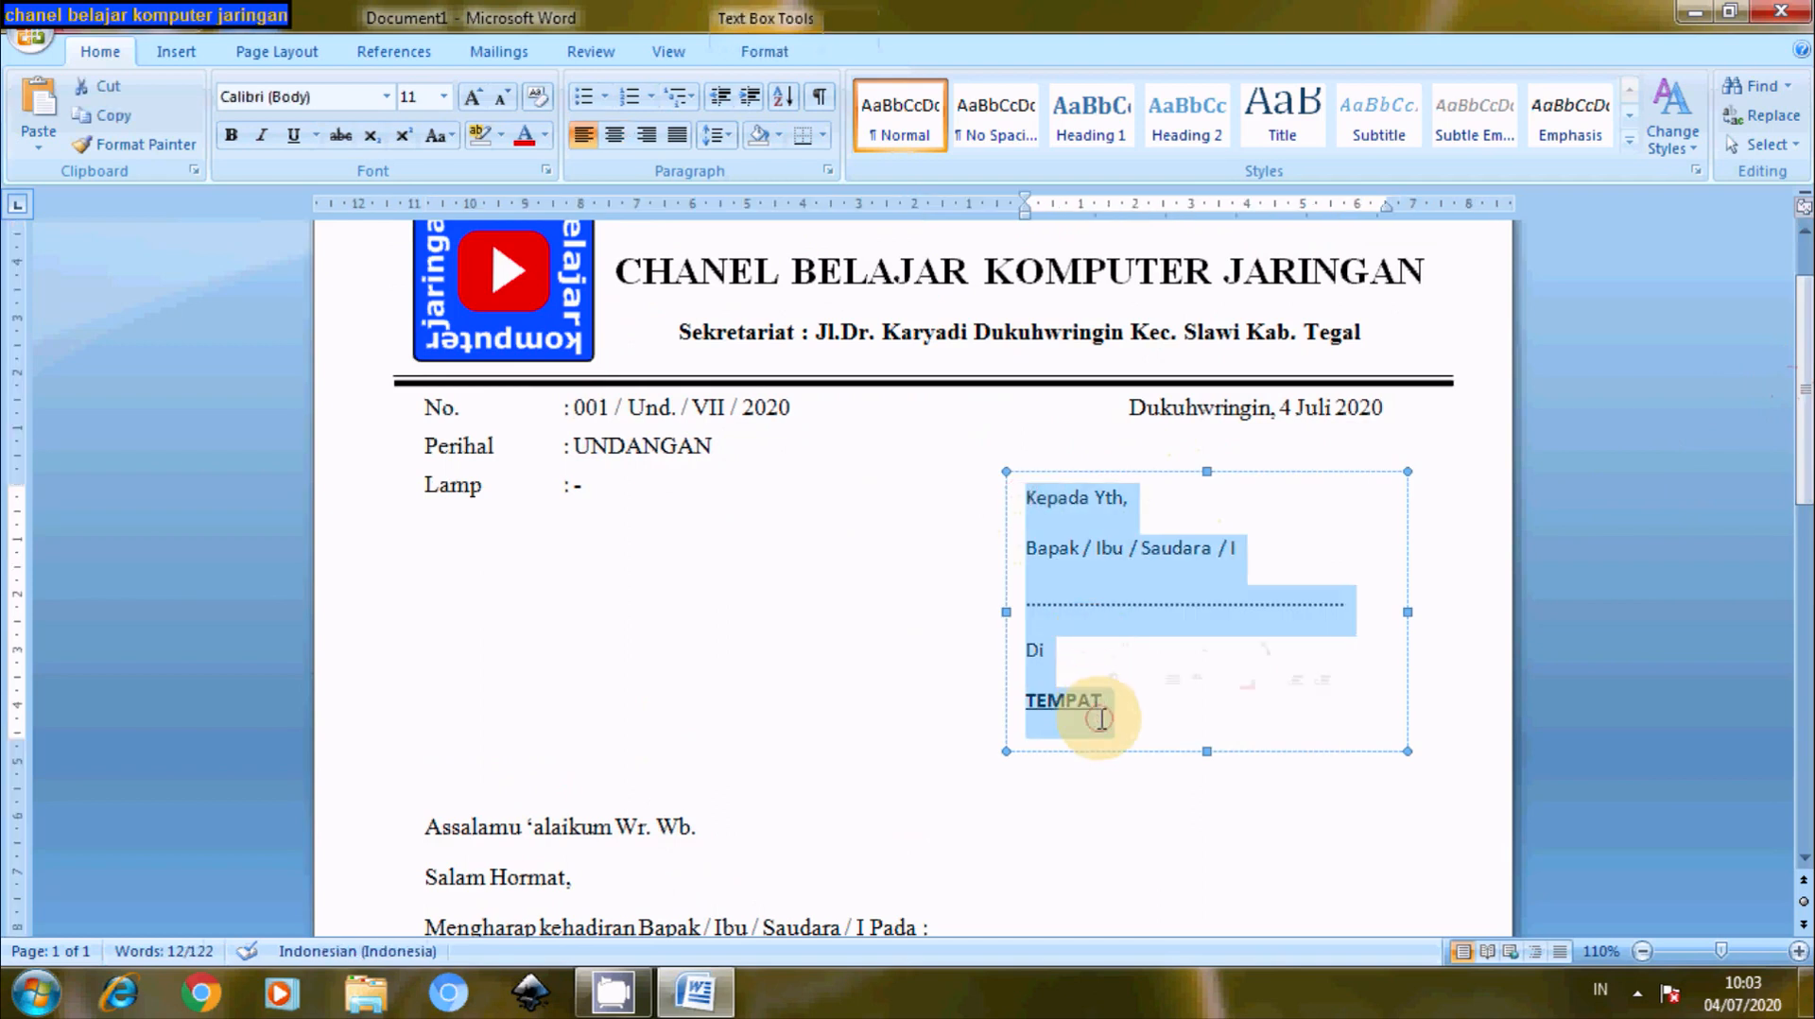
left_click(384, 96)
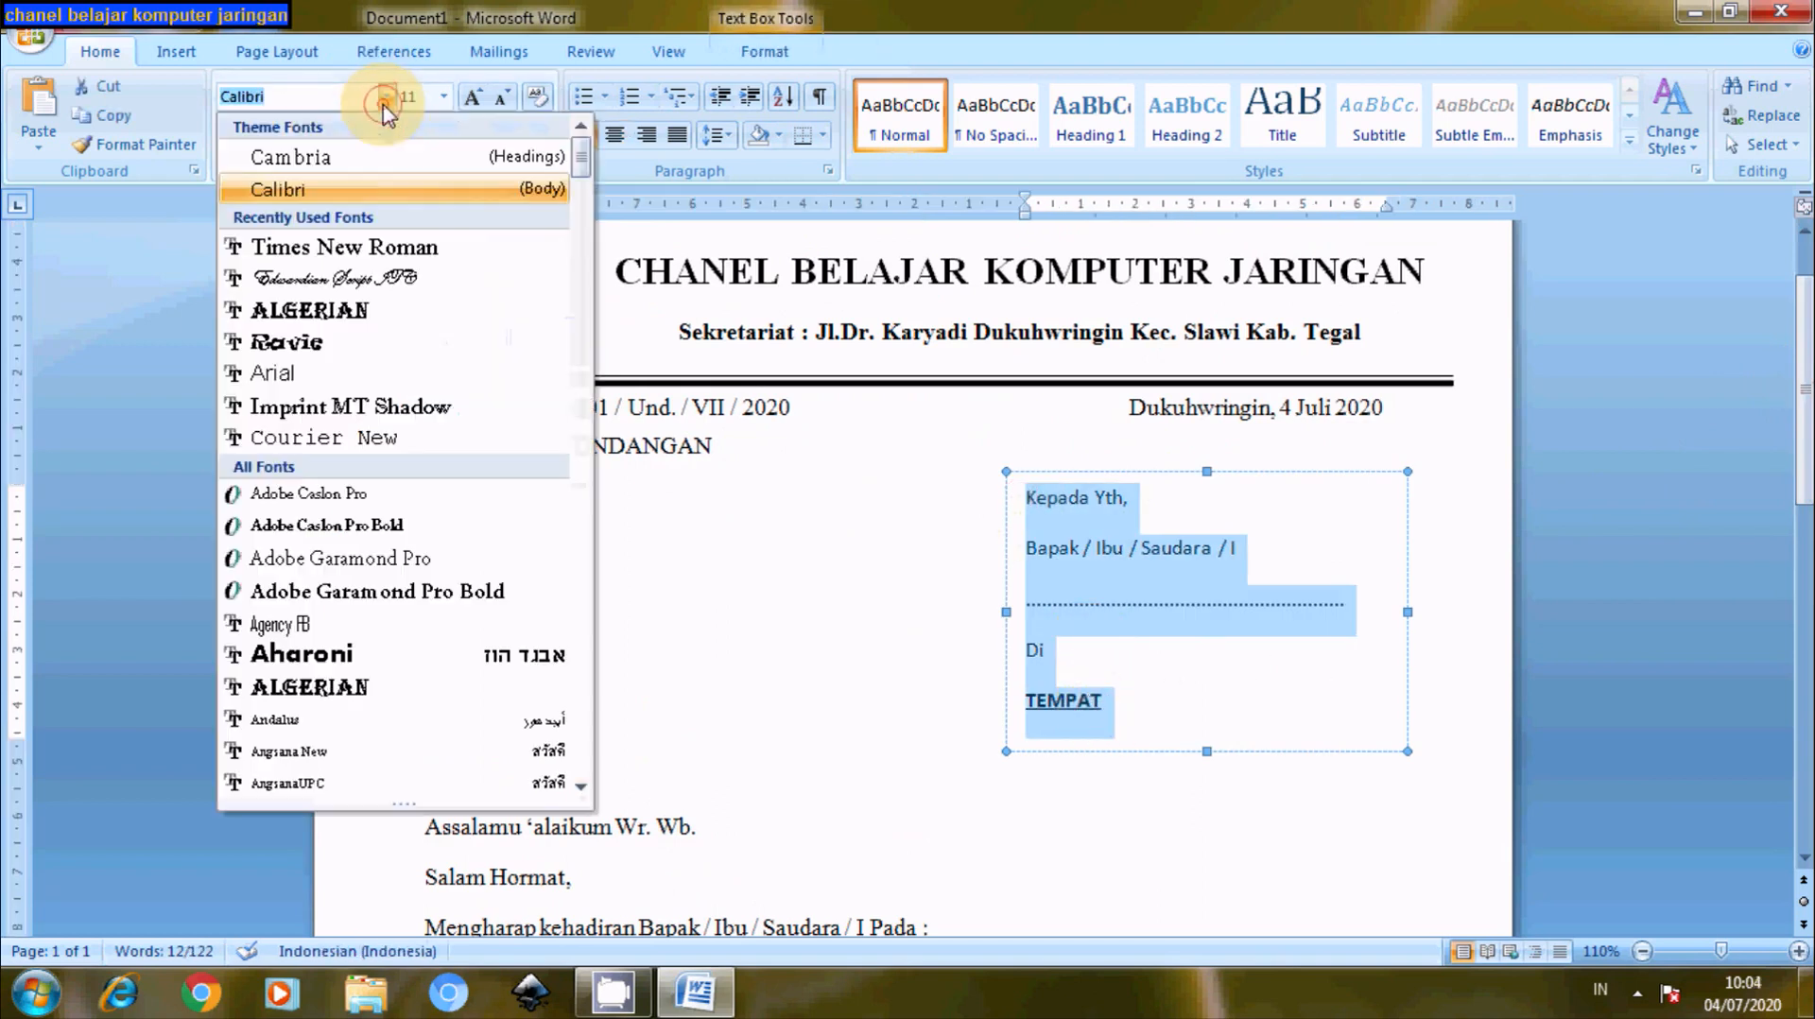
left_click(321, 248)
left_click(443, 97)
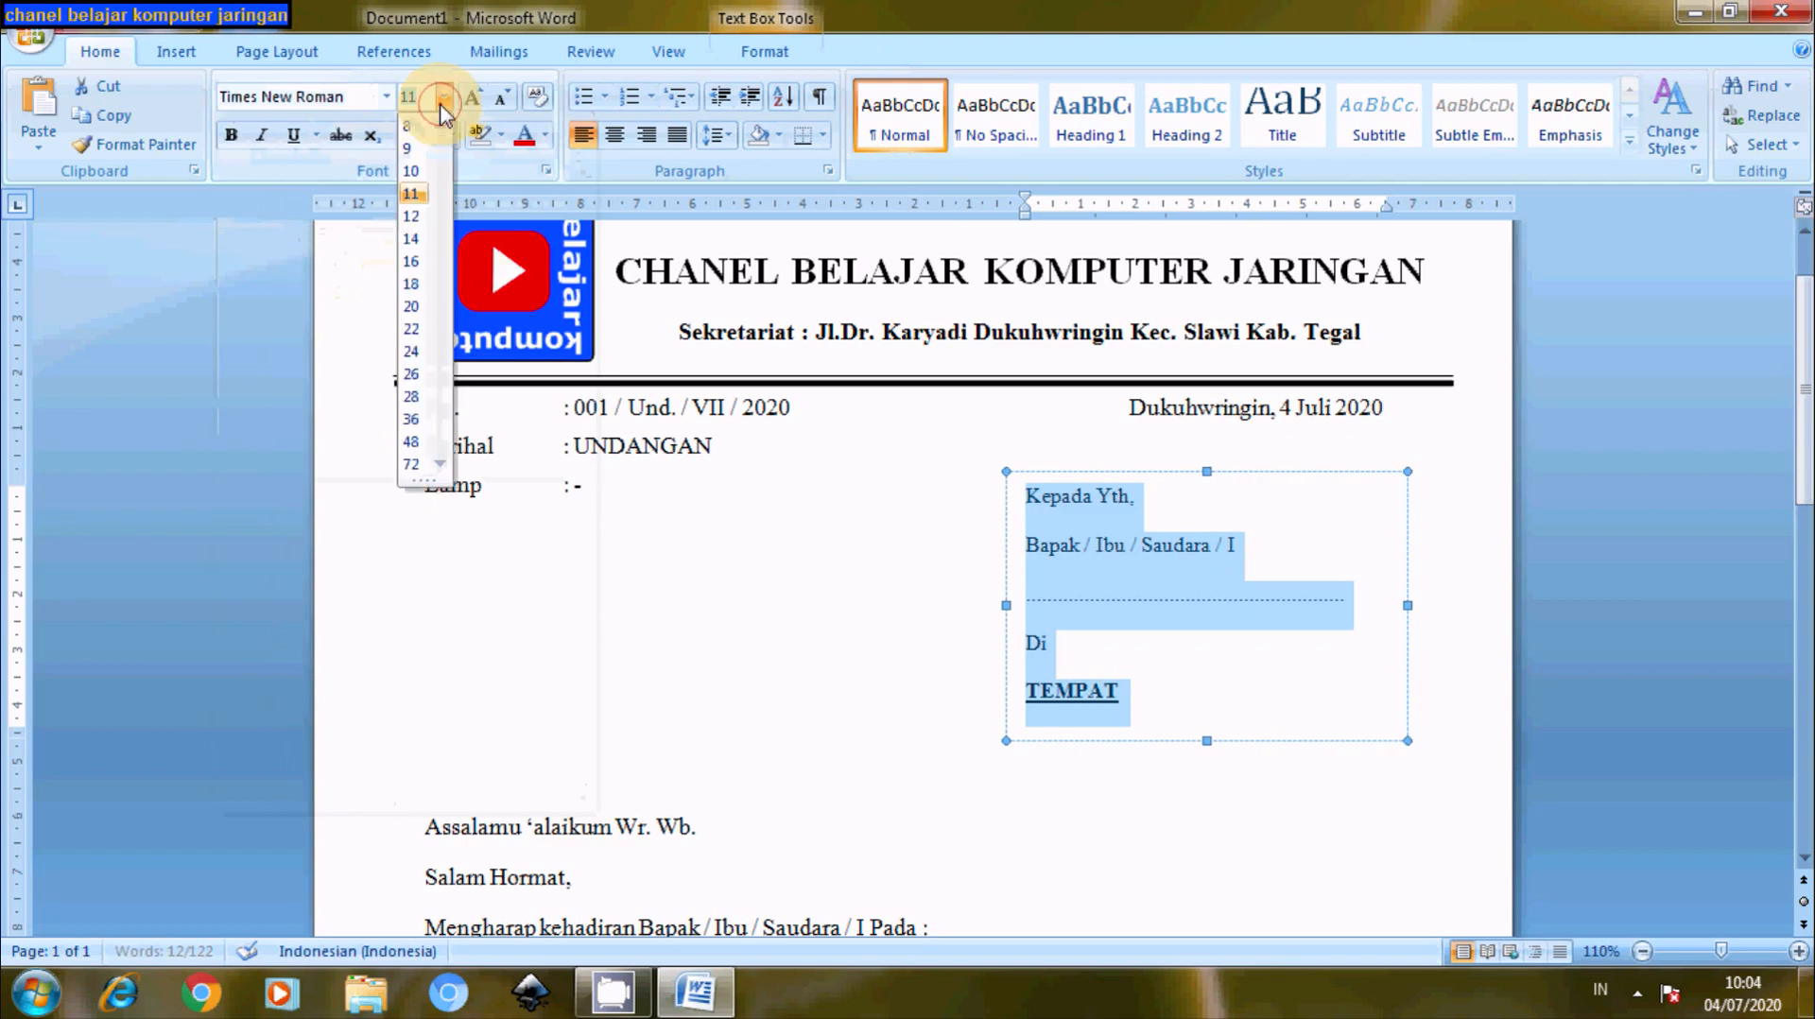
left_click(413, 219)
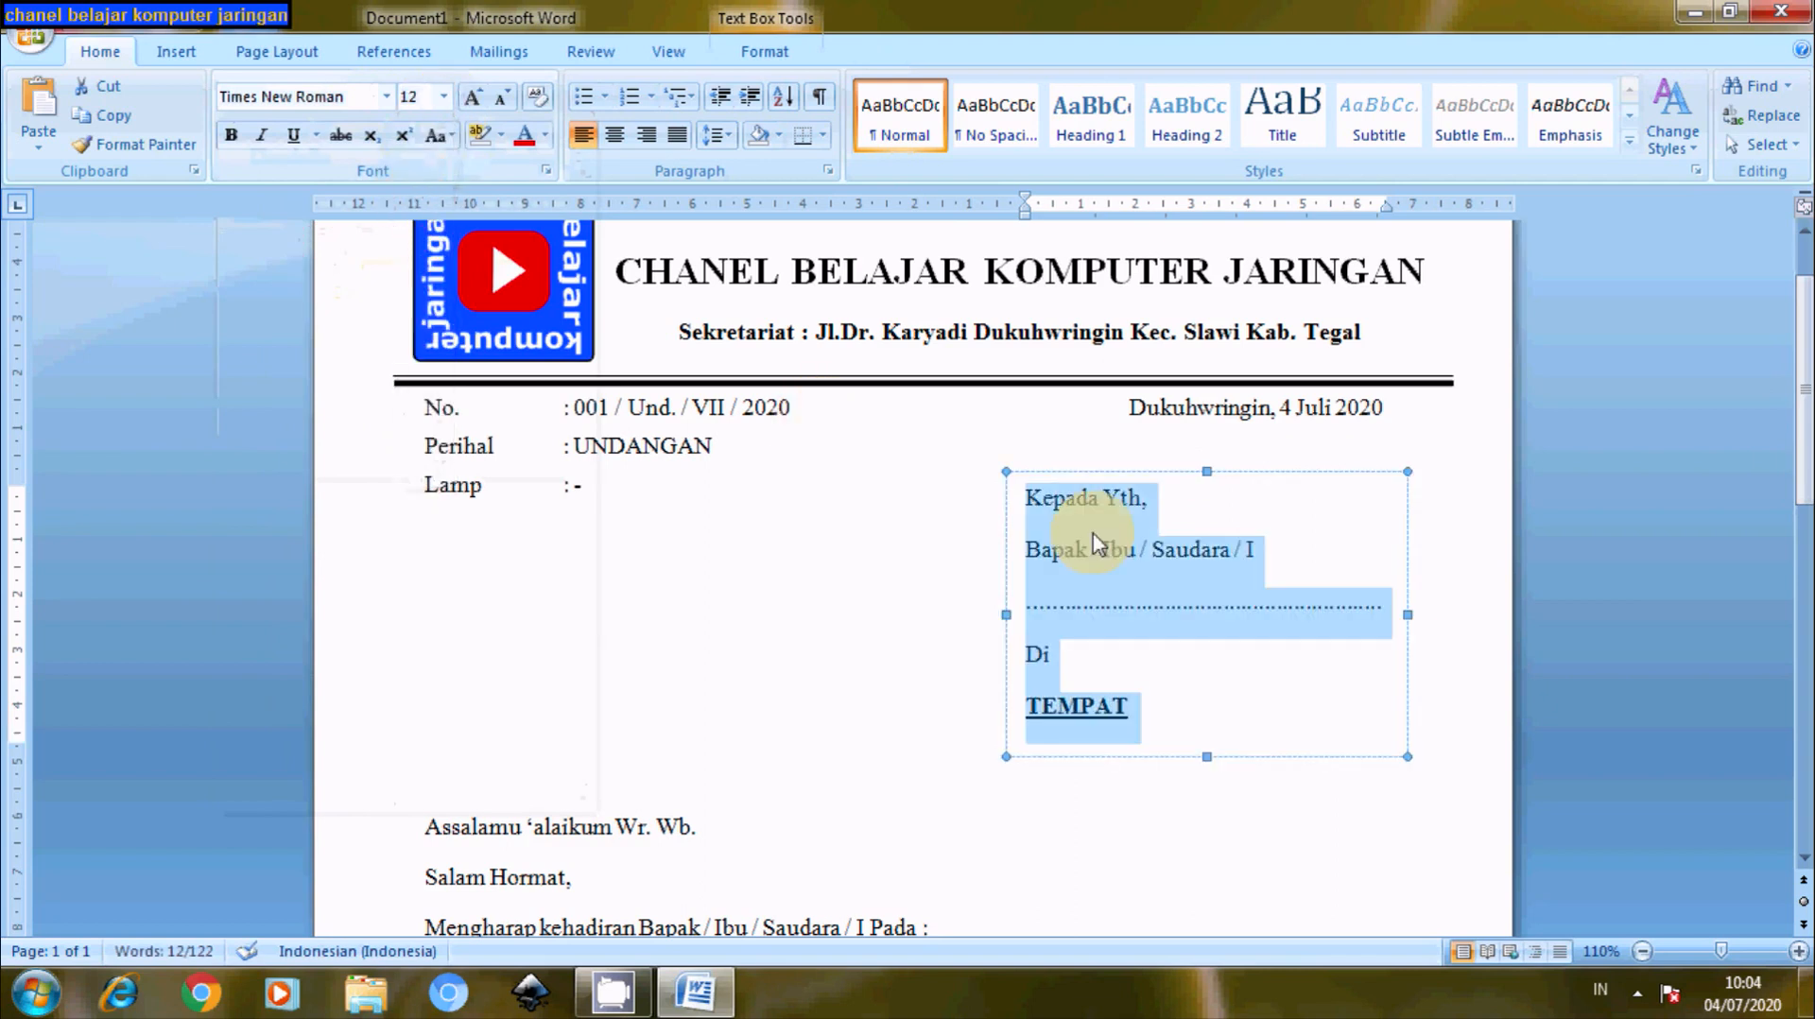
- Change the recipient address block's line spacing to Single
right_click(1123, 562)
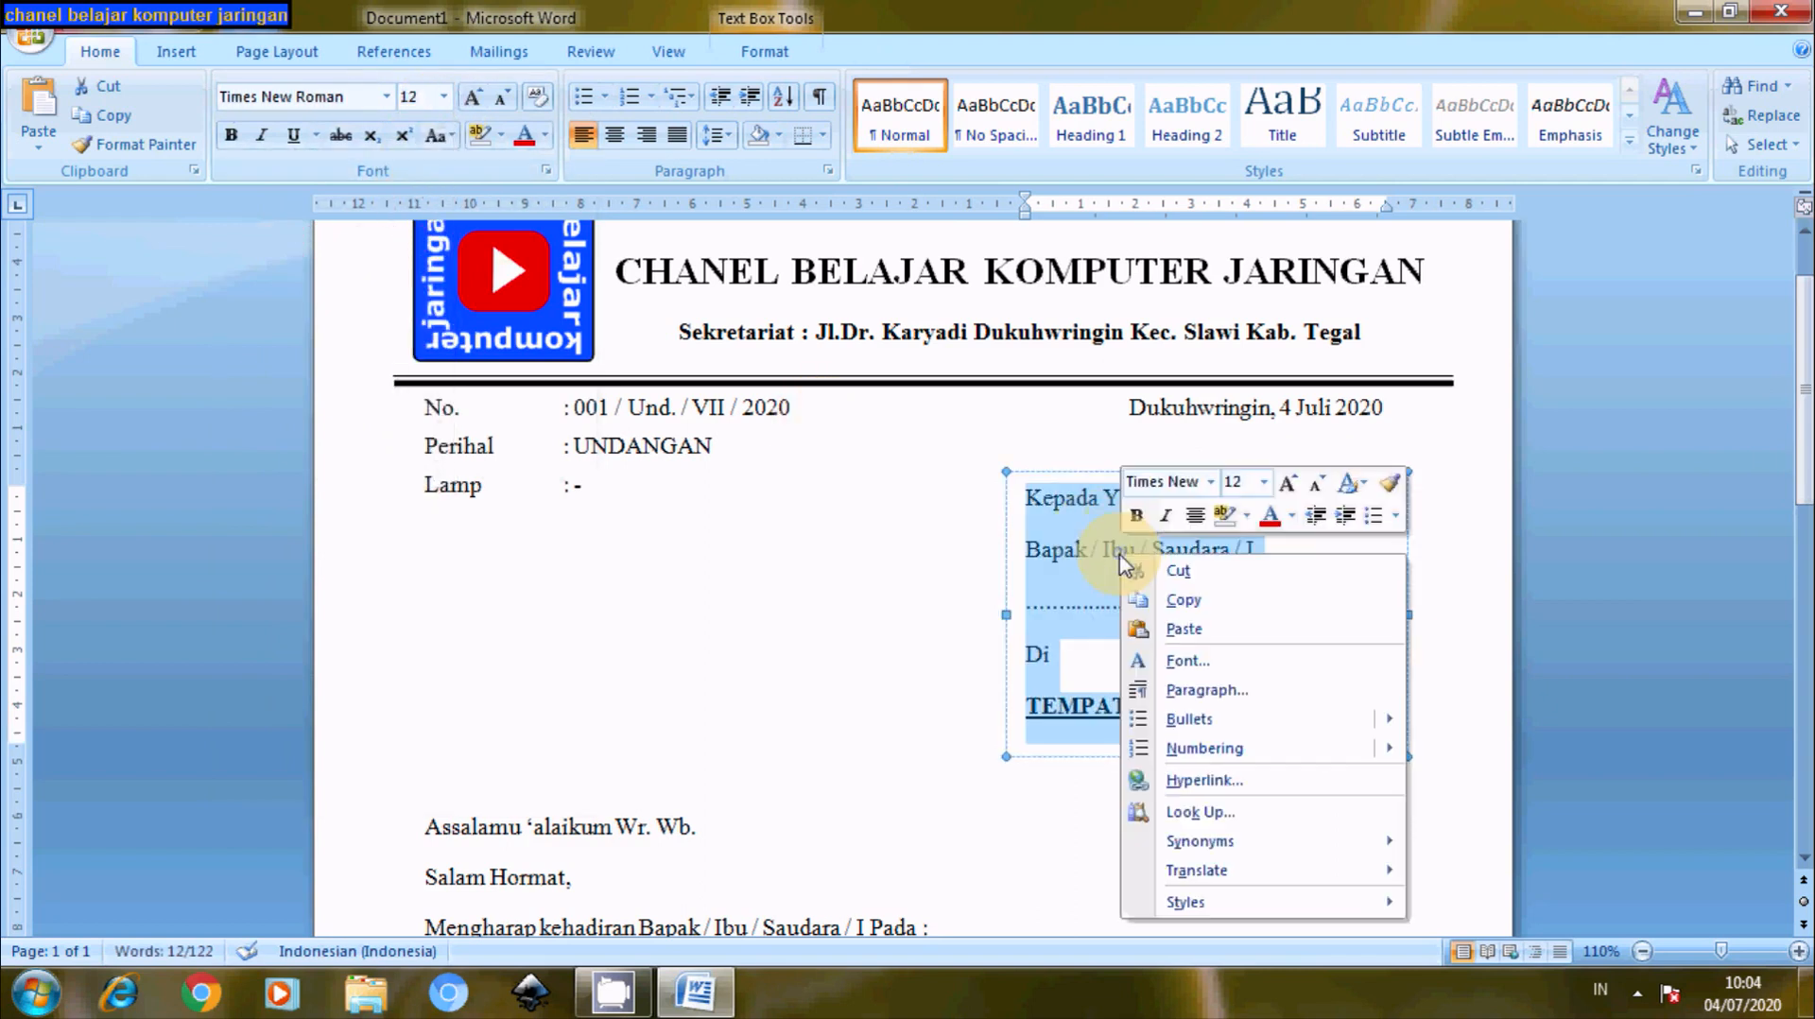
left_click(1177, 691)
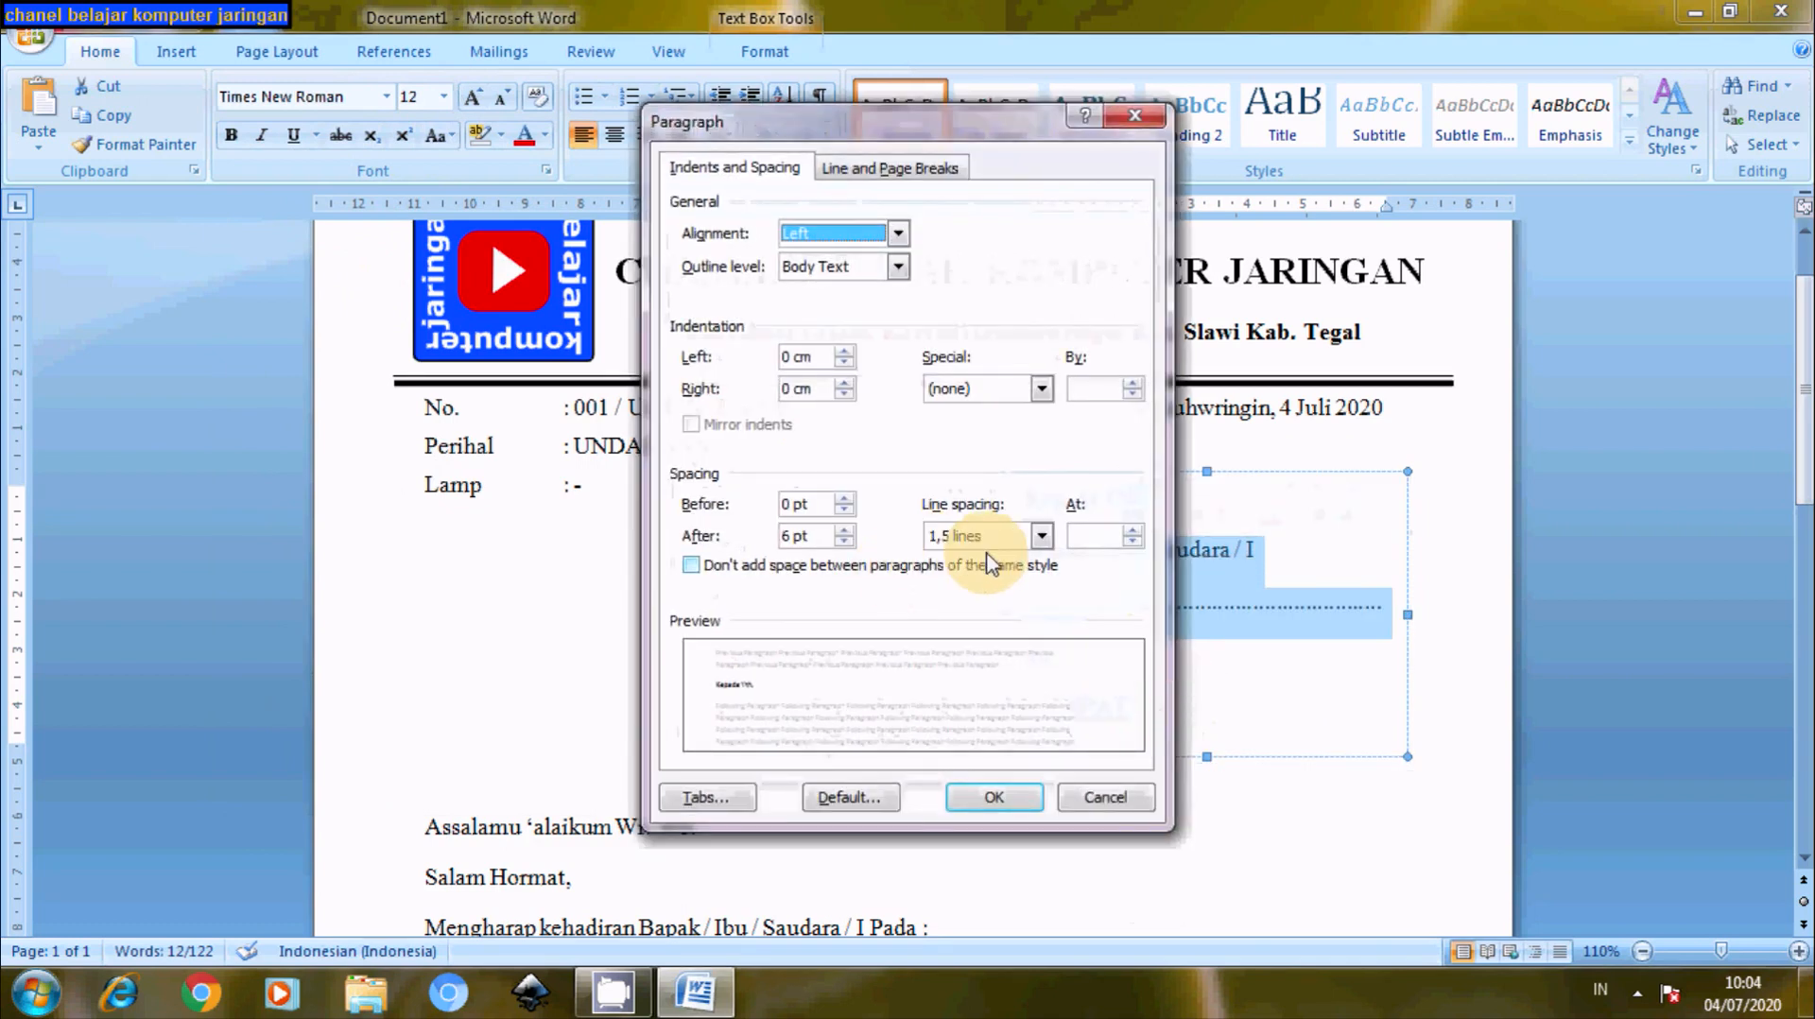
left_click(1042, 537)
left_click(945, 560)
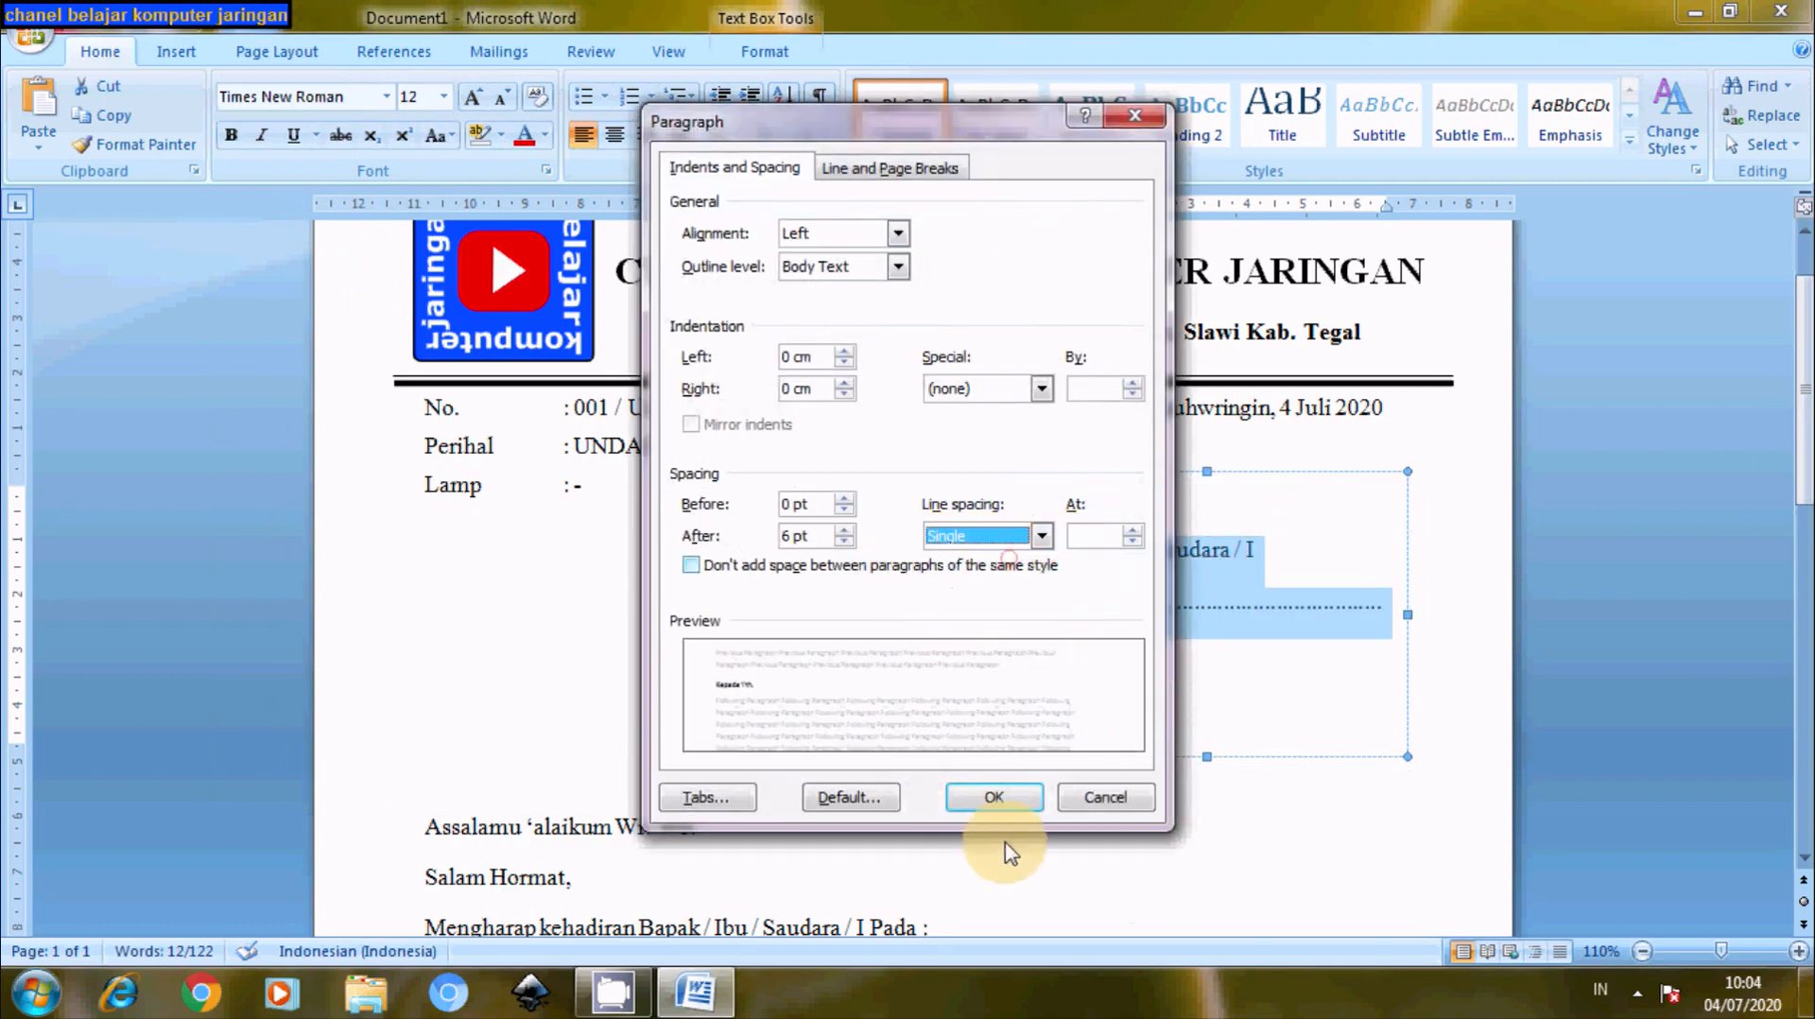
left_click(988, 796)
left_click(1394, 825)
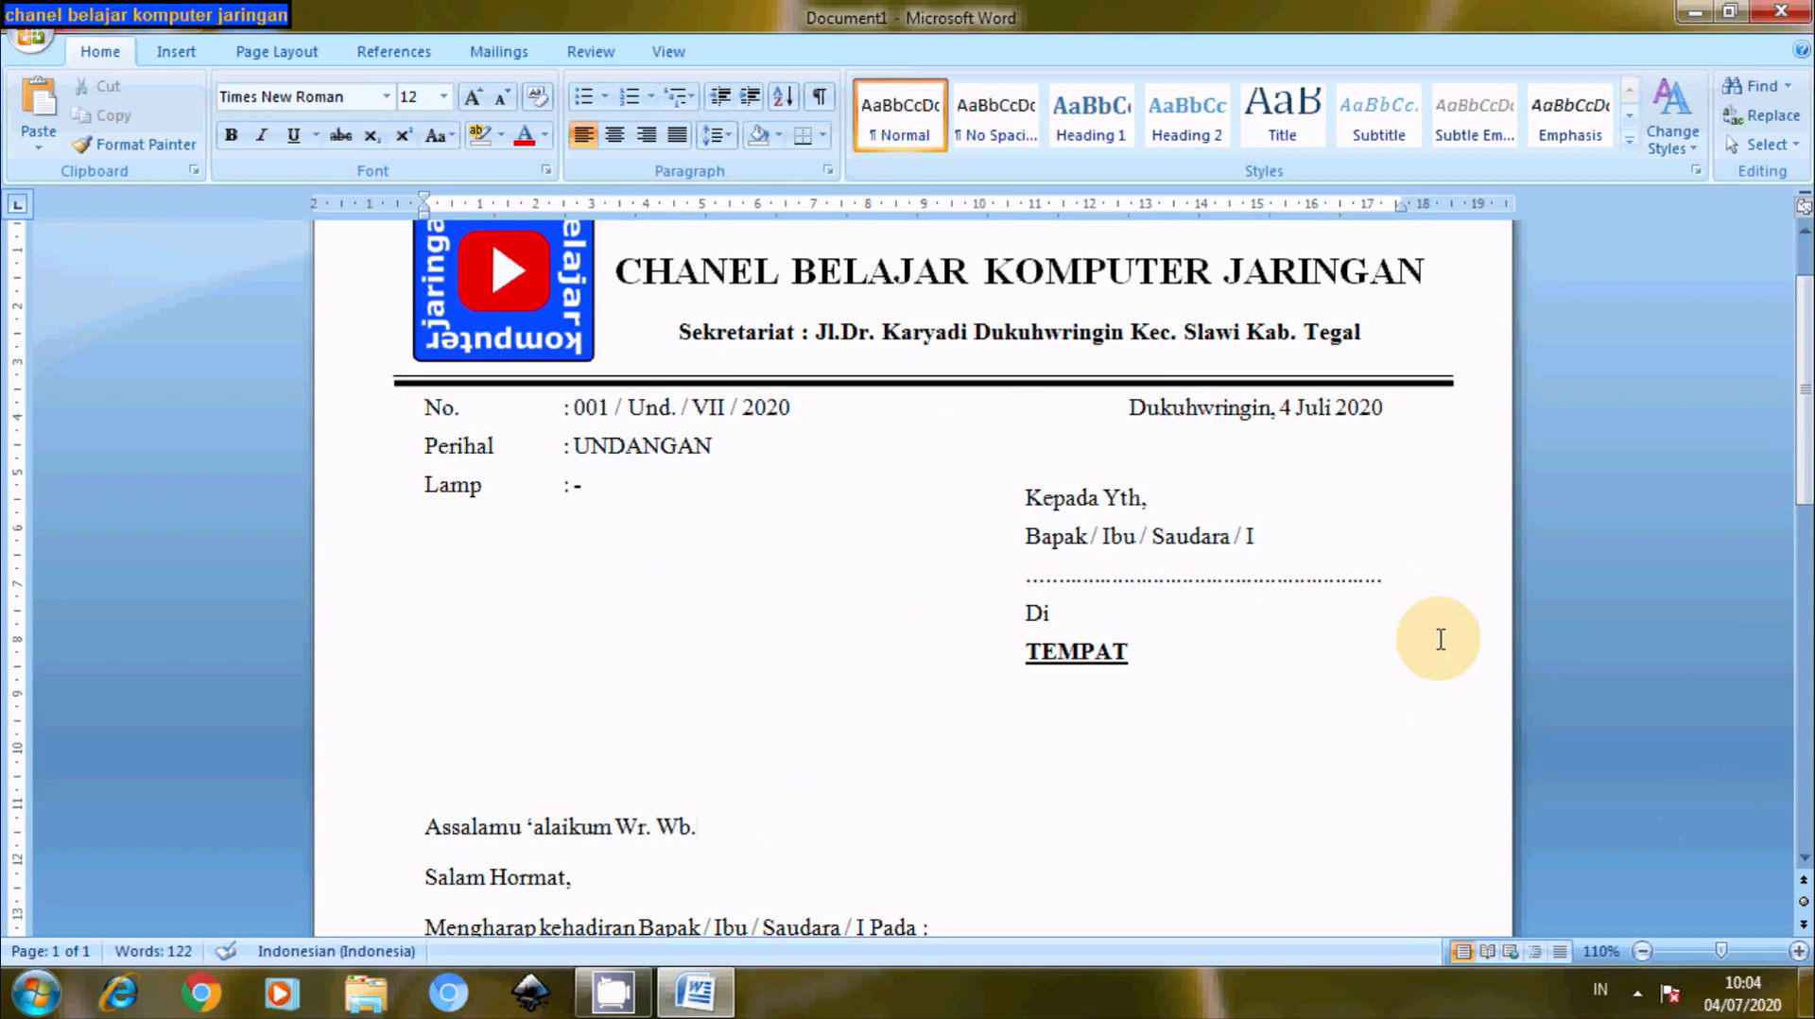
mouse_move(1806, 389)
left_mouse_down()
mouse_move(1805, 408)
mouse_move(1806, 354)
mouse_move(1806, 411)
left_mouse_up()
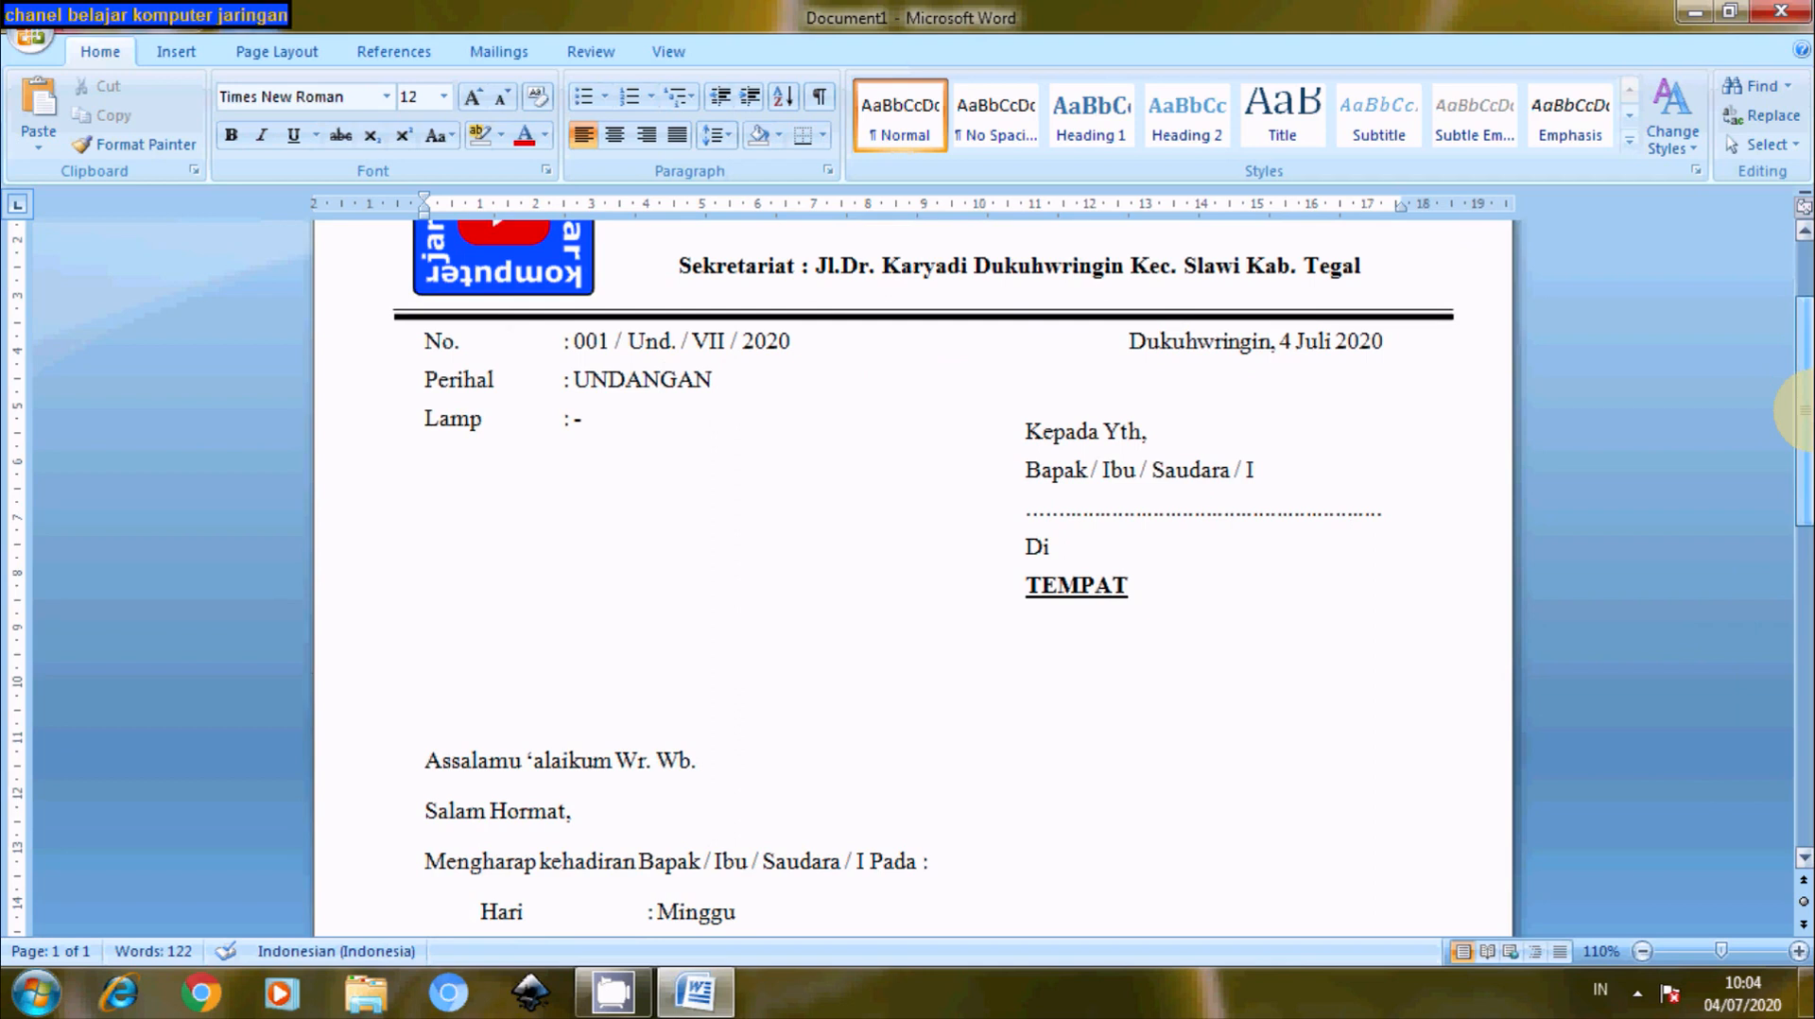
left_click_drag(1810, 411, 1801, 717)
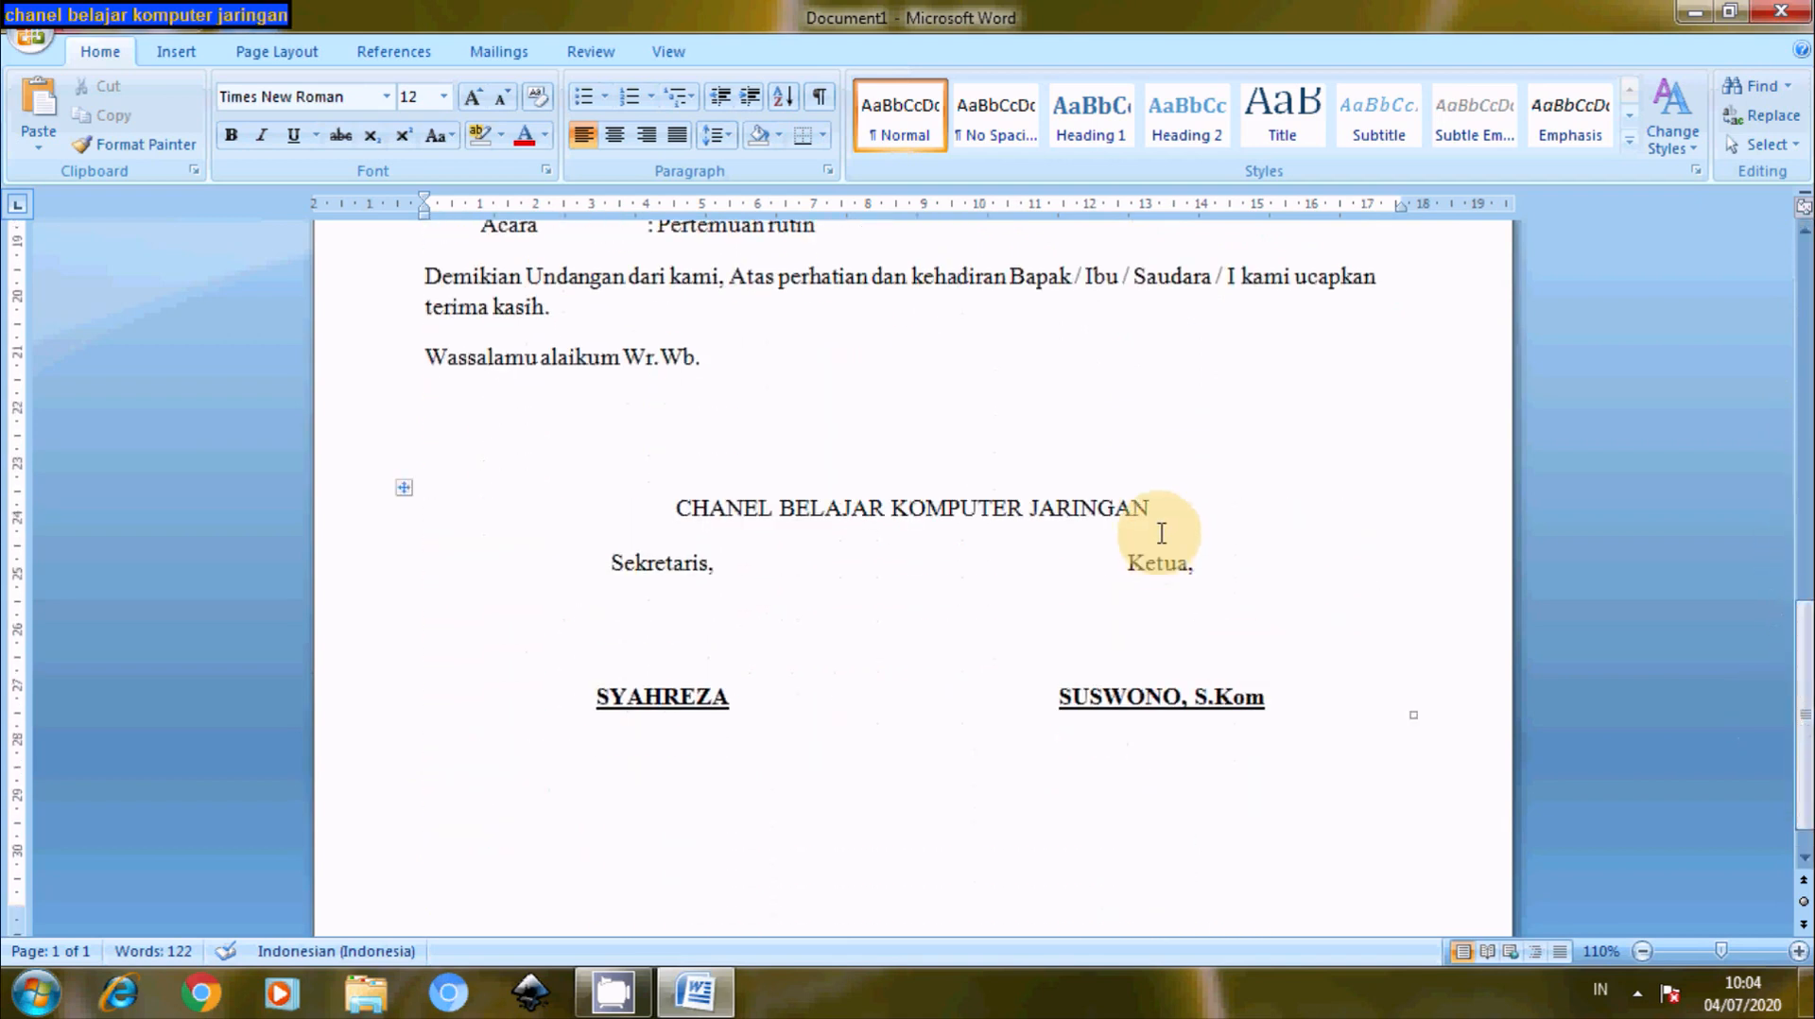
left_click_drag(1807, 802, 1808, 870)
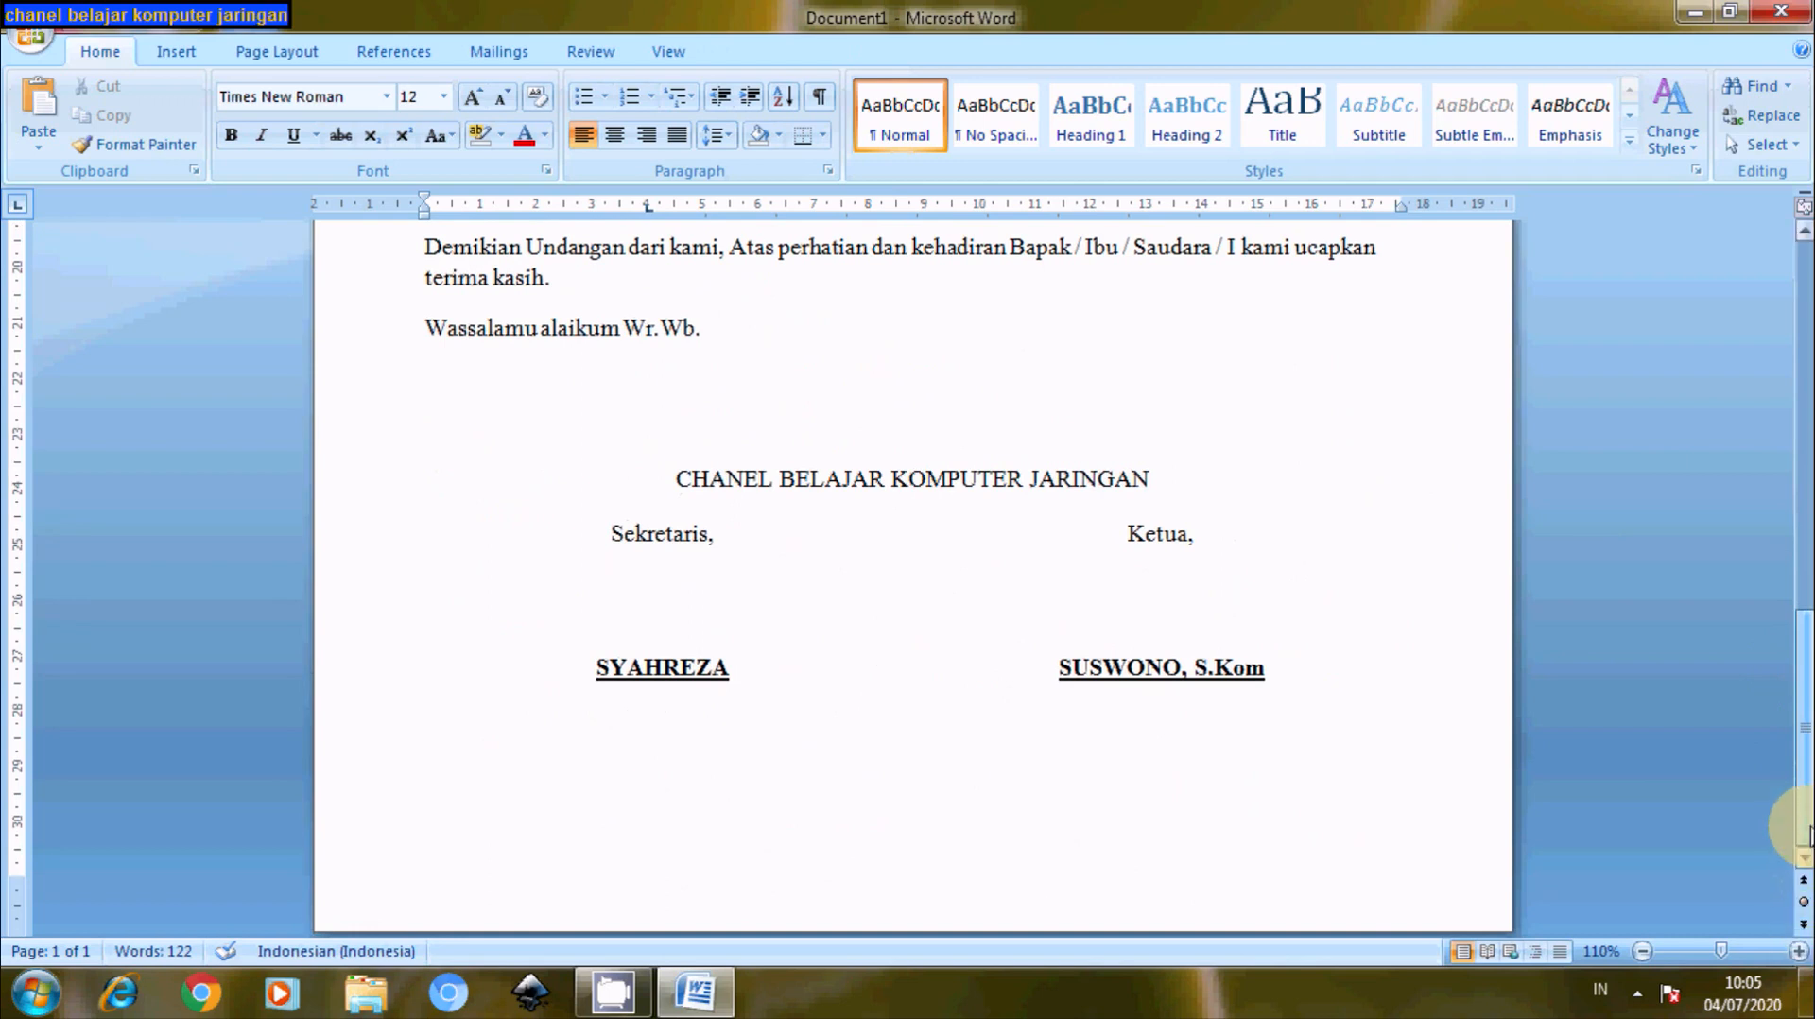
left_click_drag(1801, 808, 1799, 632)
scroll(1781, 537, "up", 3)
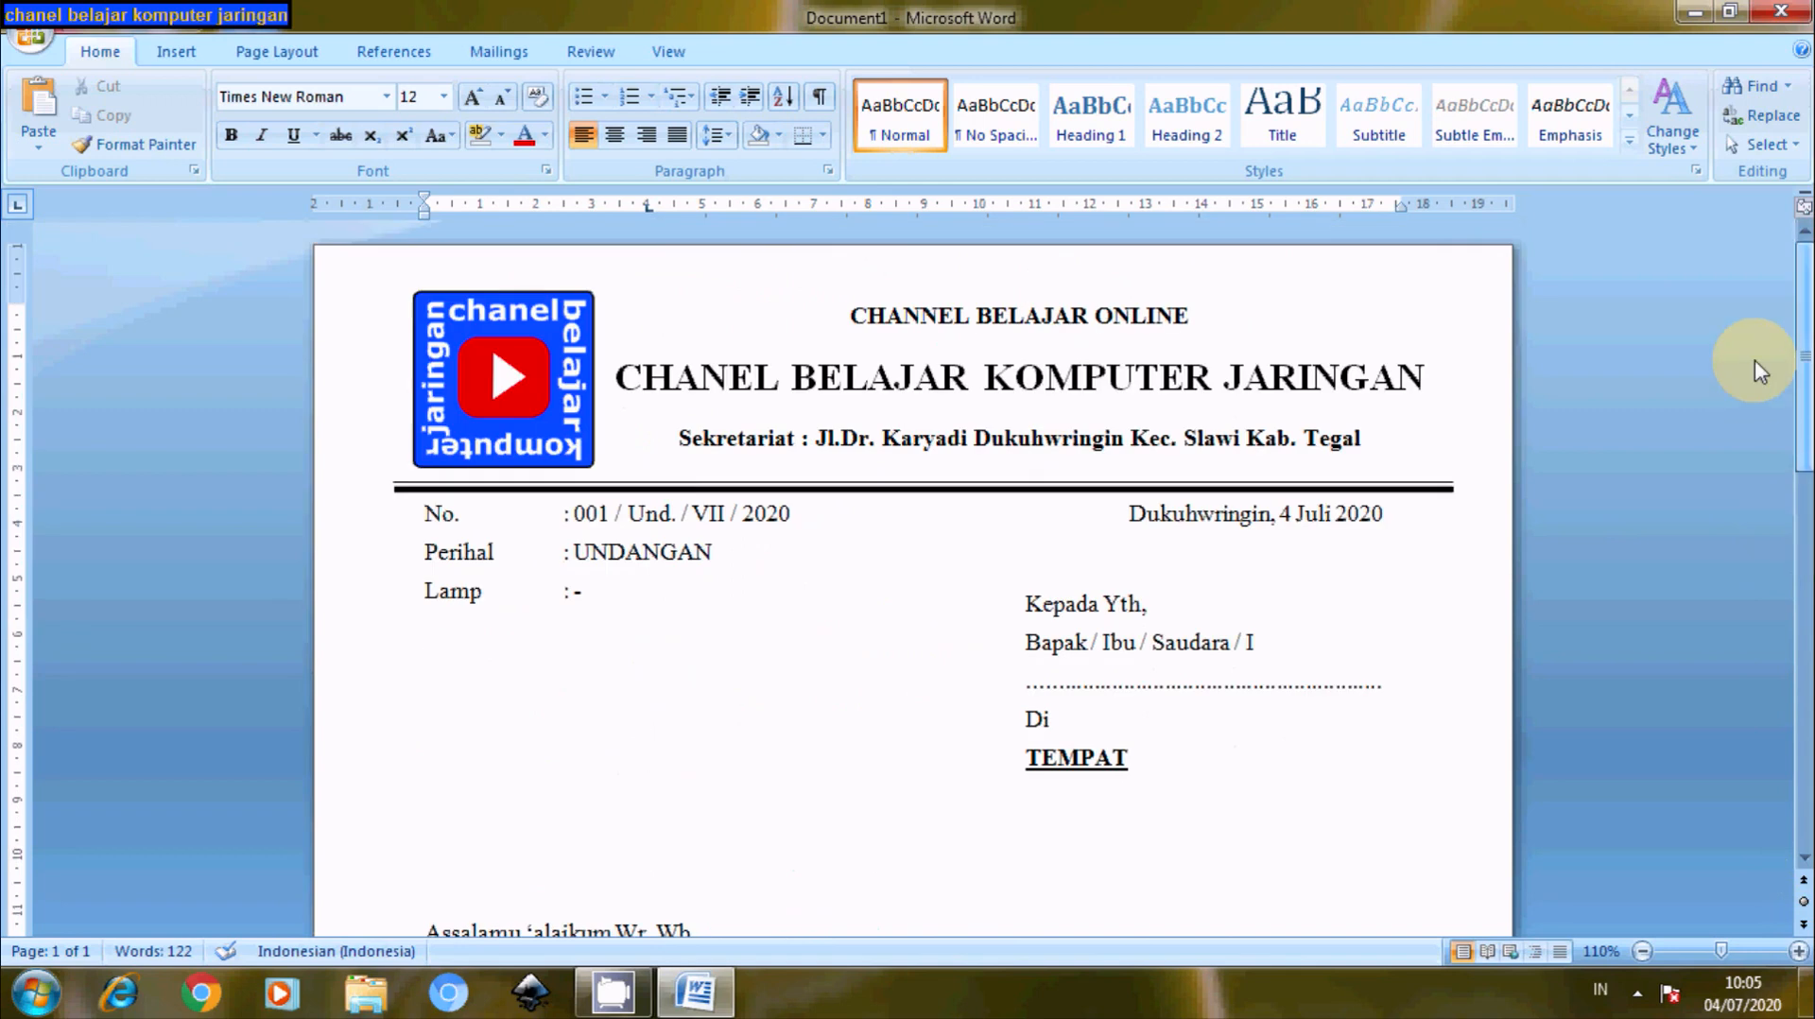
left_click(1754, 360)
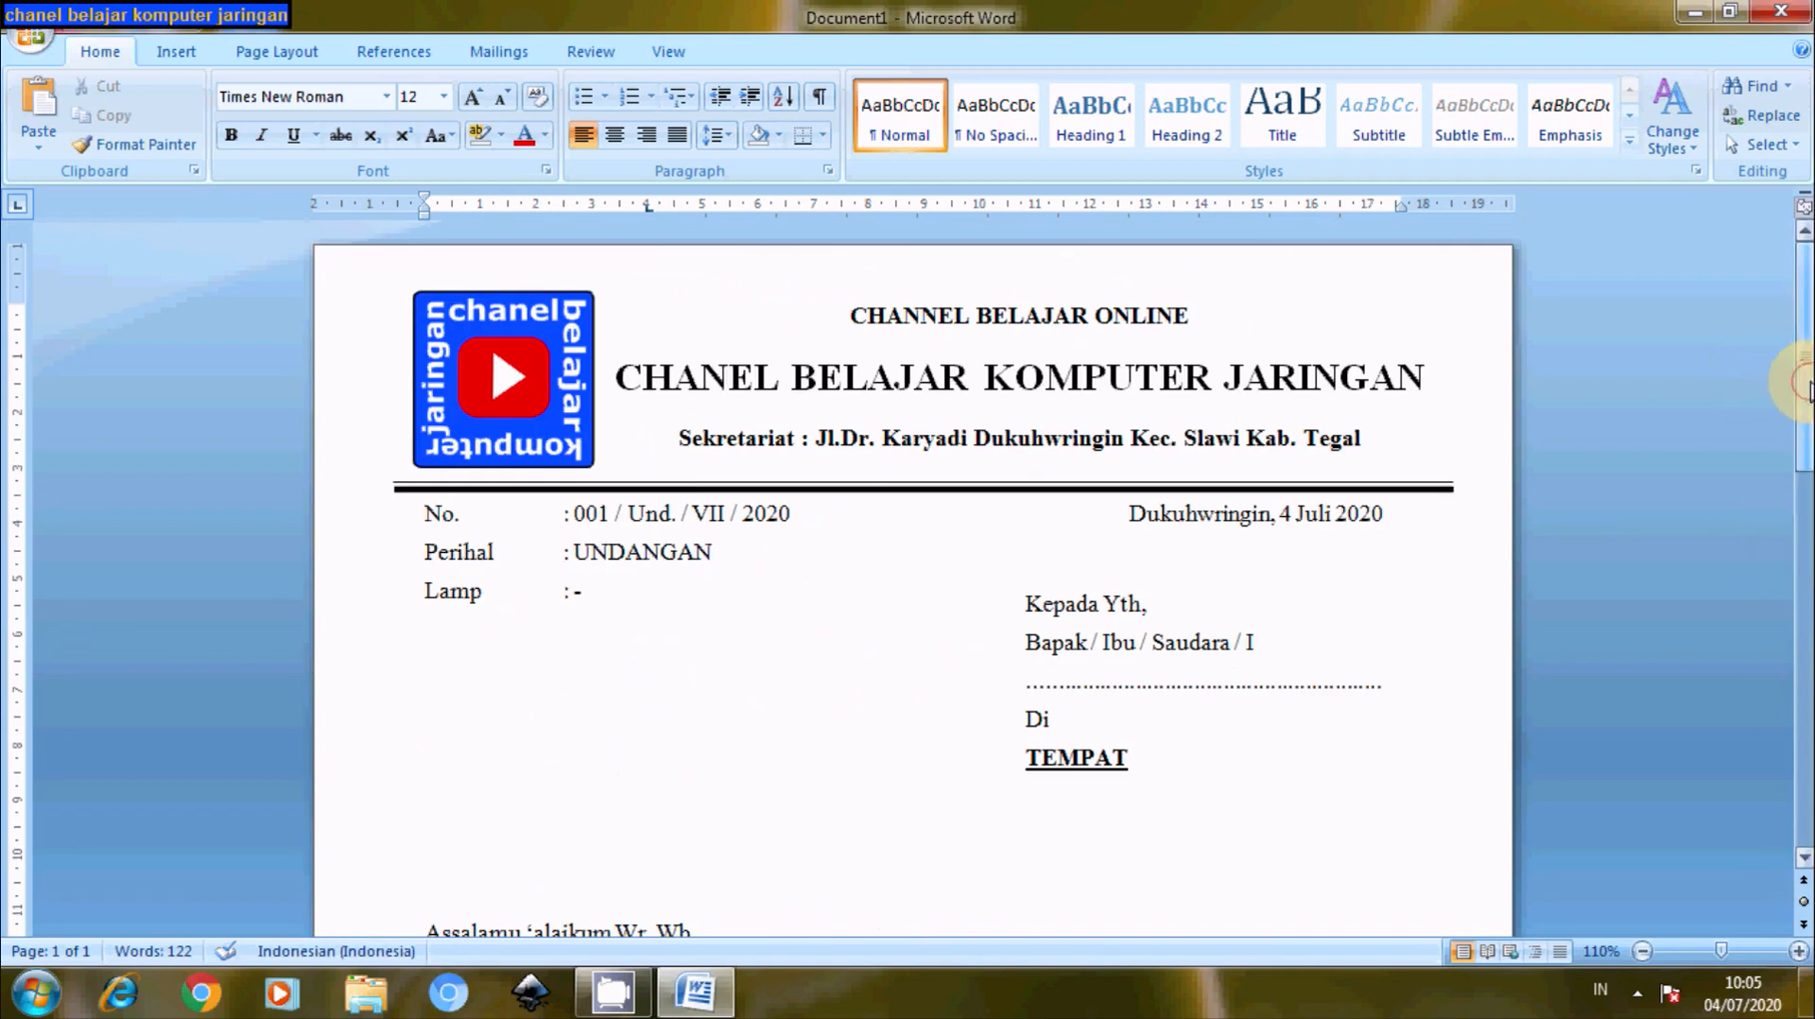
scroll(1796, 477, "down", 3)
scroll(1796, 477, "down", 9)
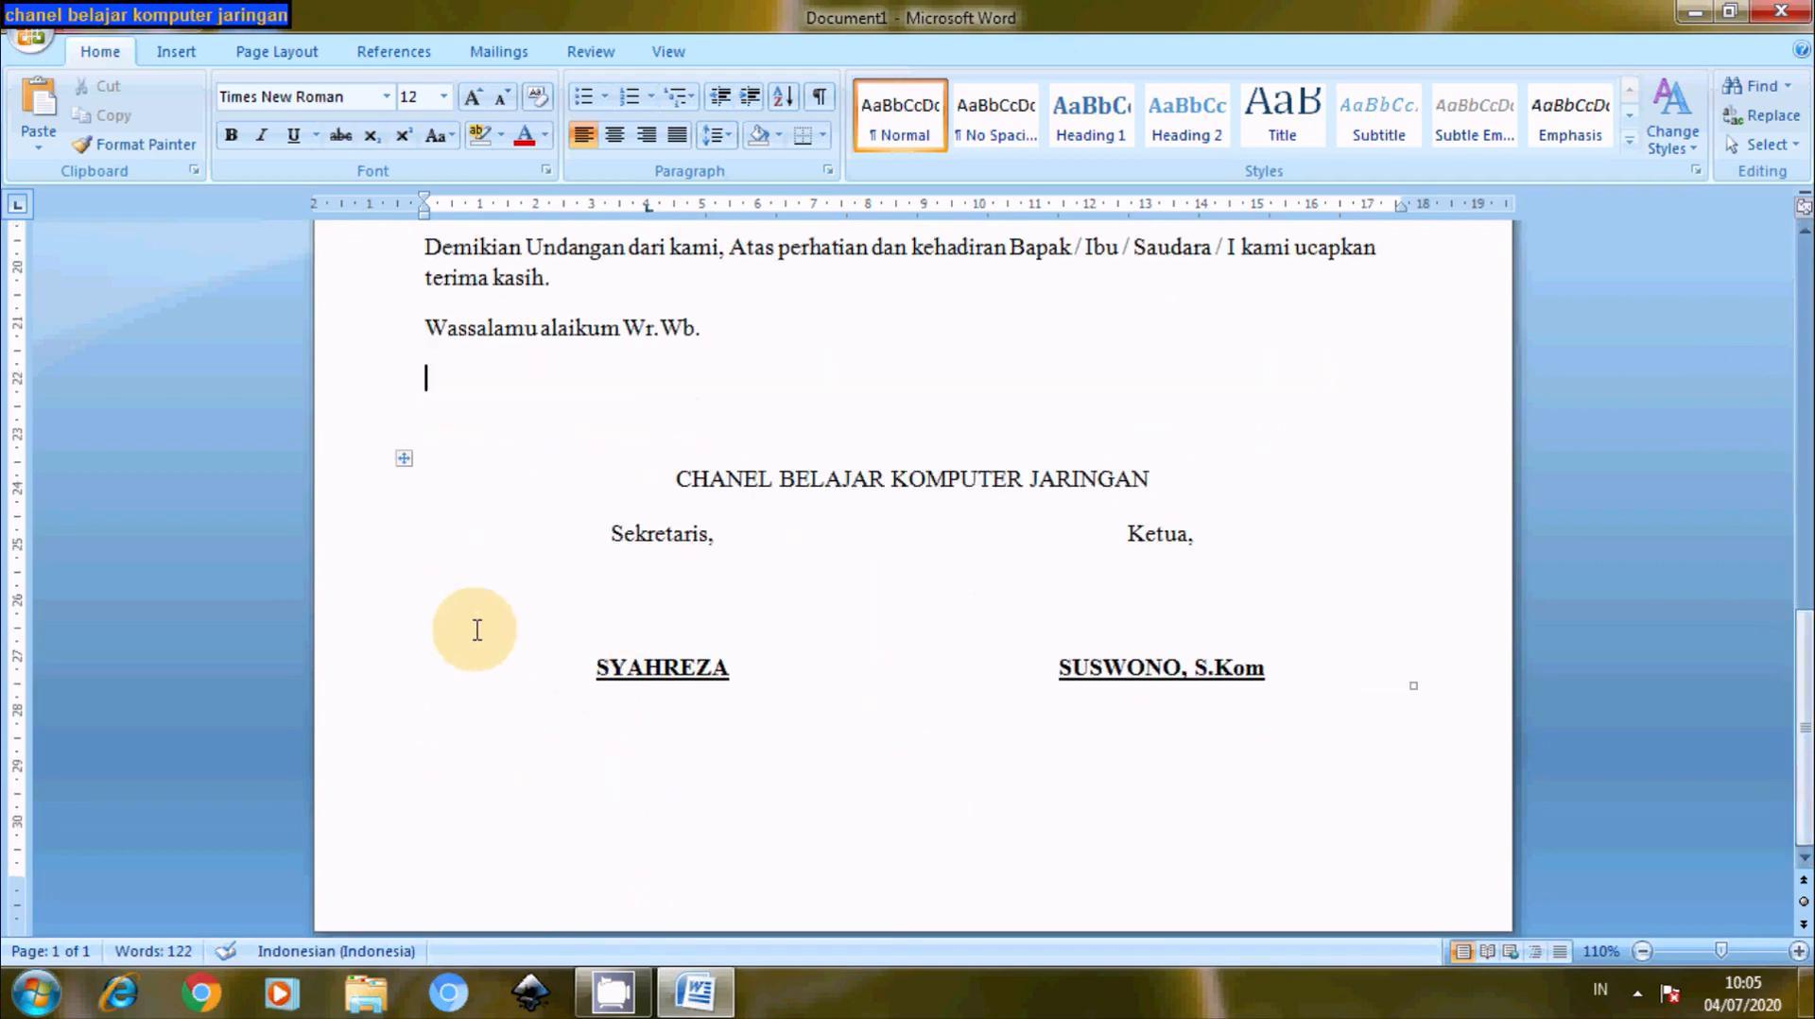
- Insert a new row below the signature names row
left_click(385, 617)
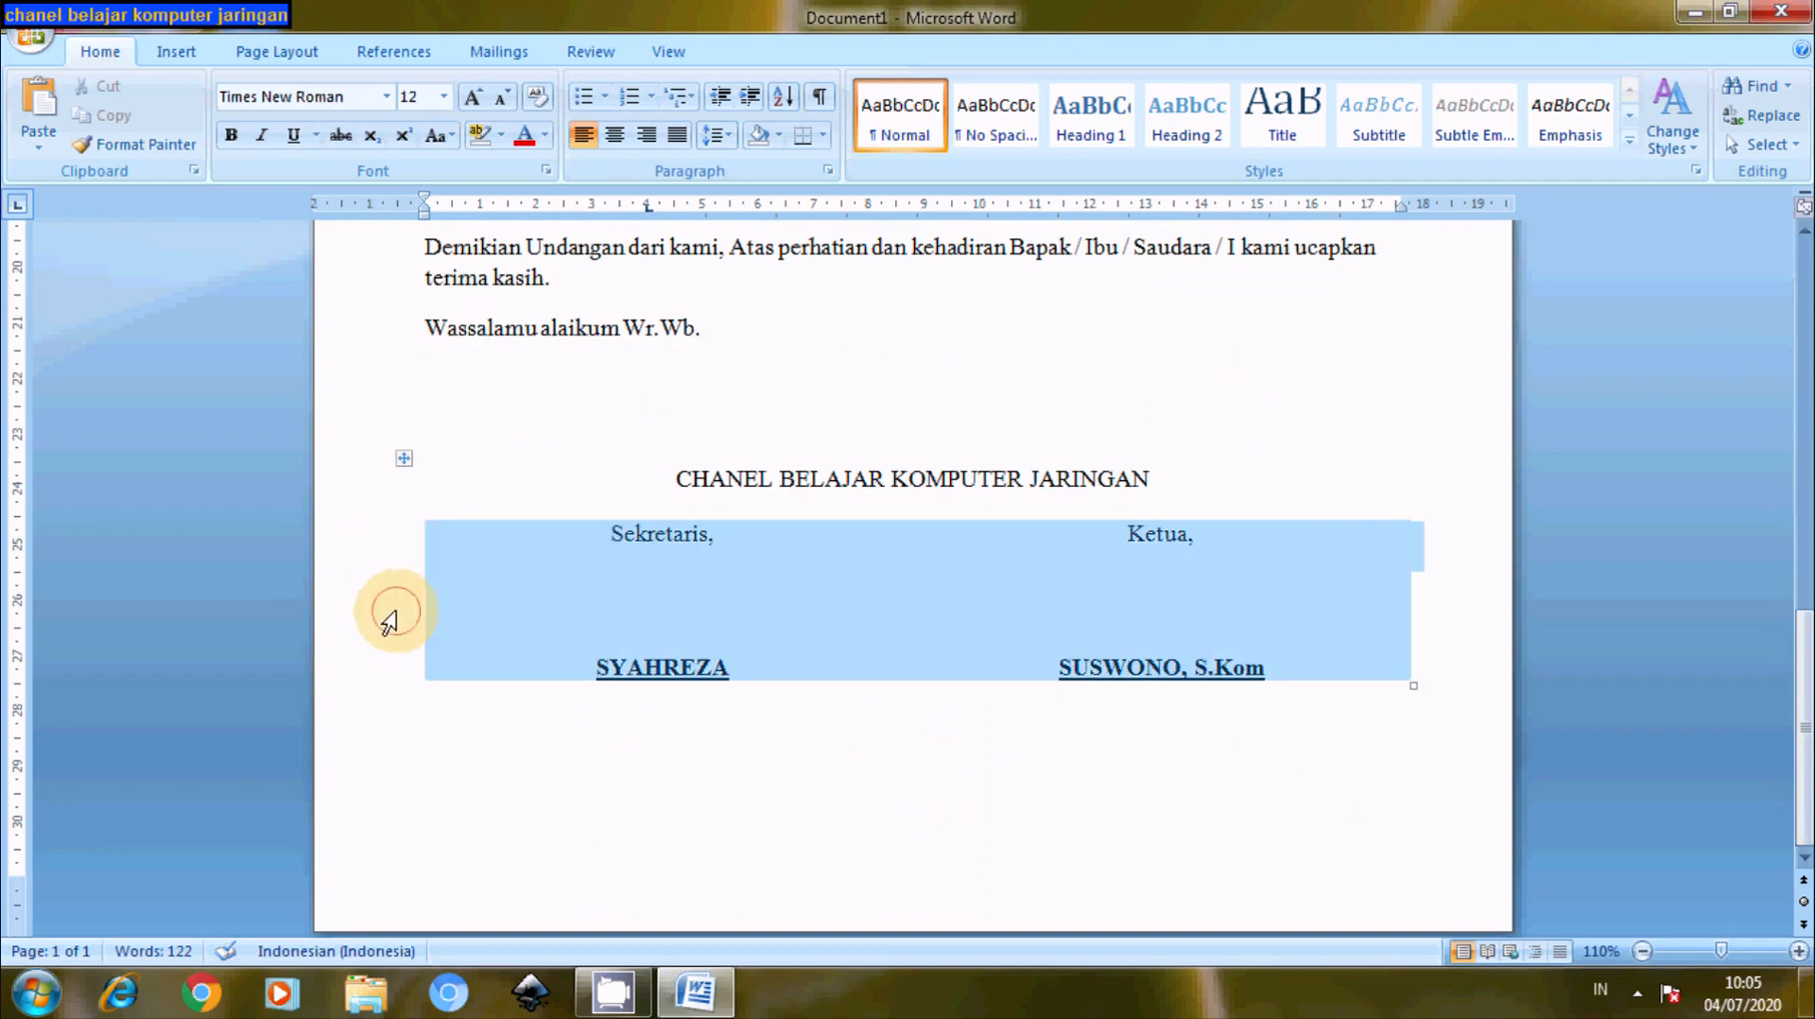
right_click(626, 630)
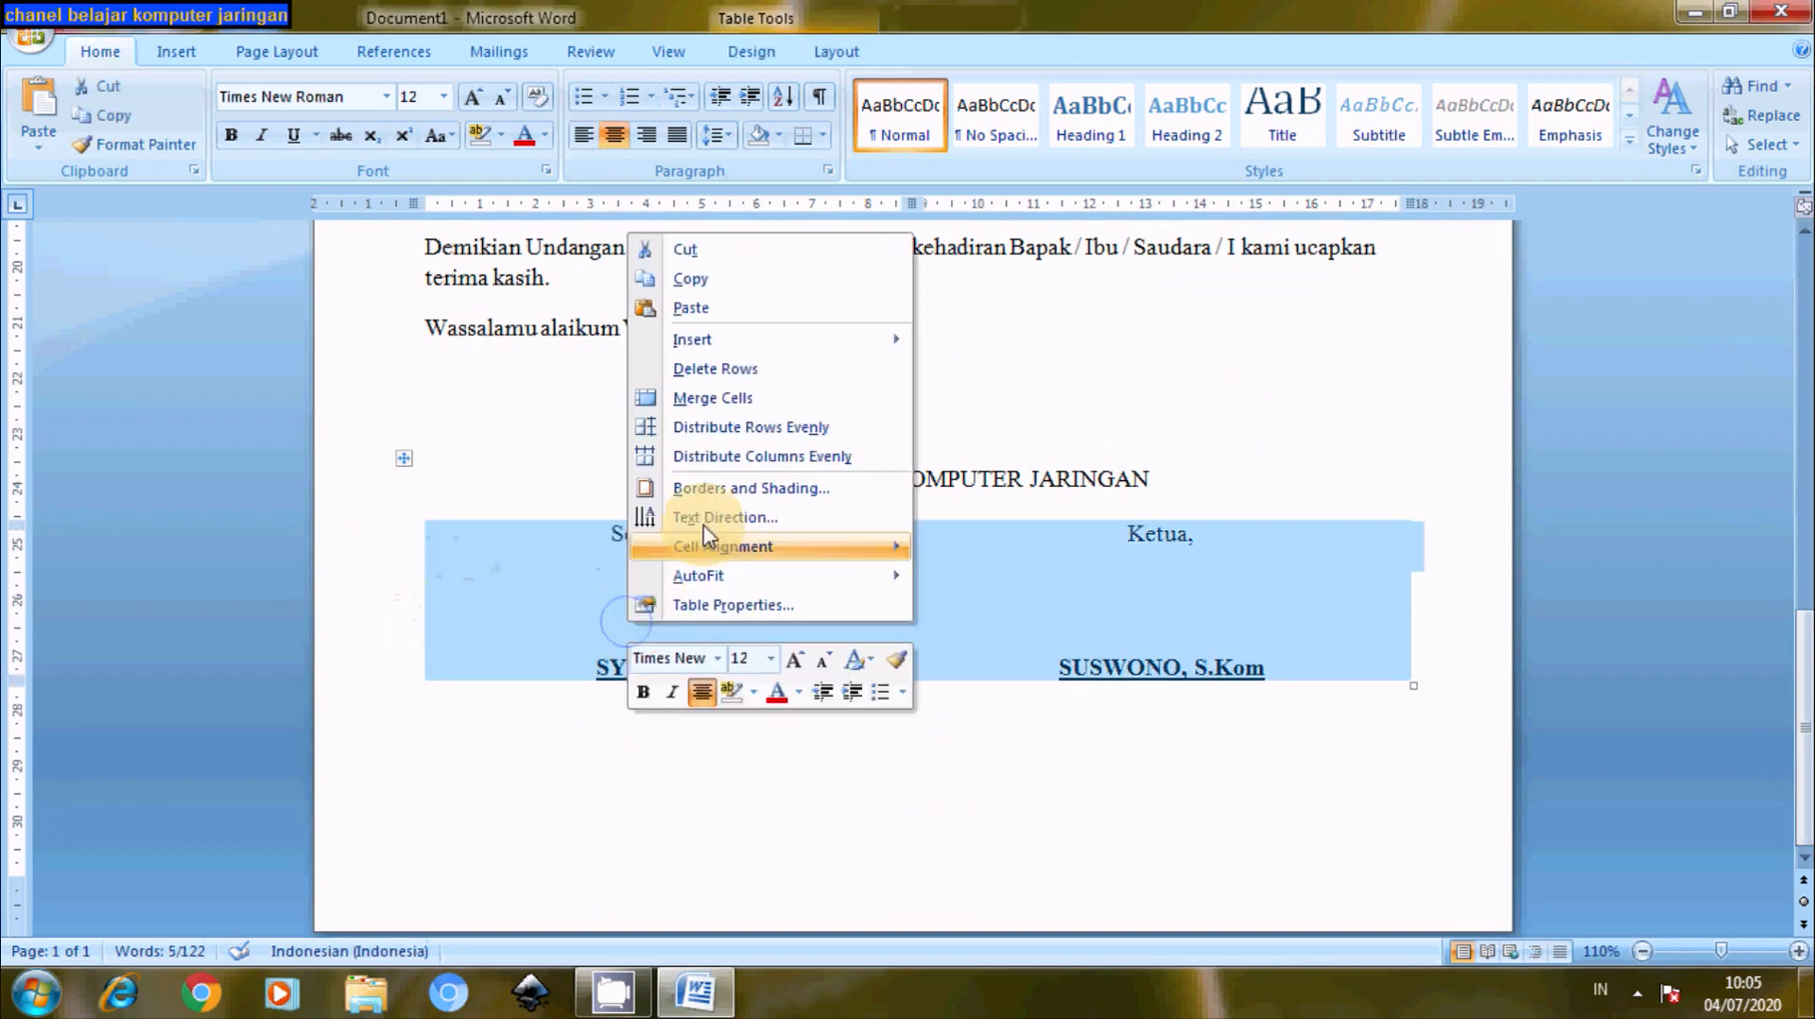
mouse_move(769, 342)
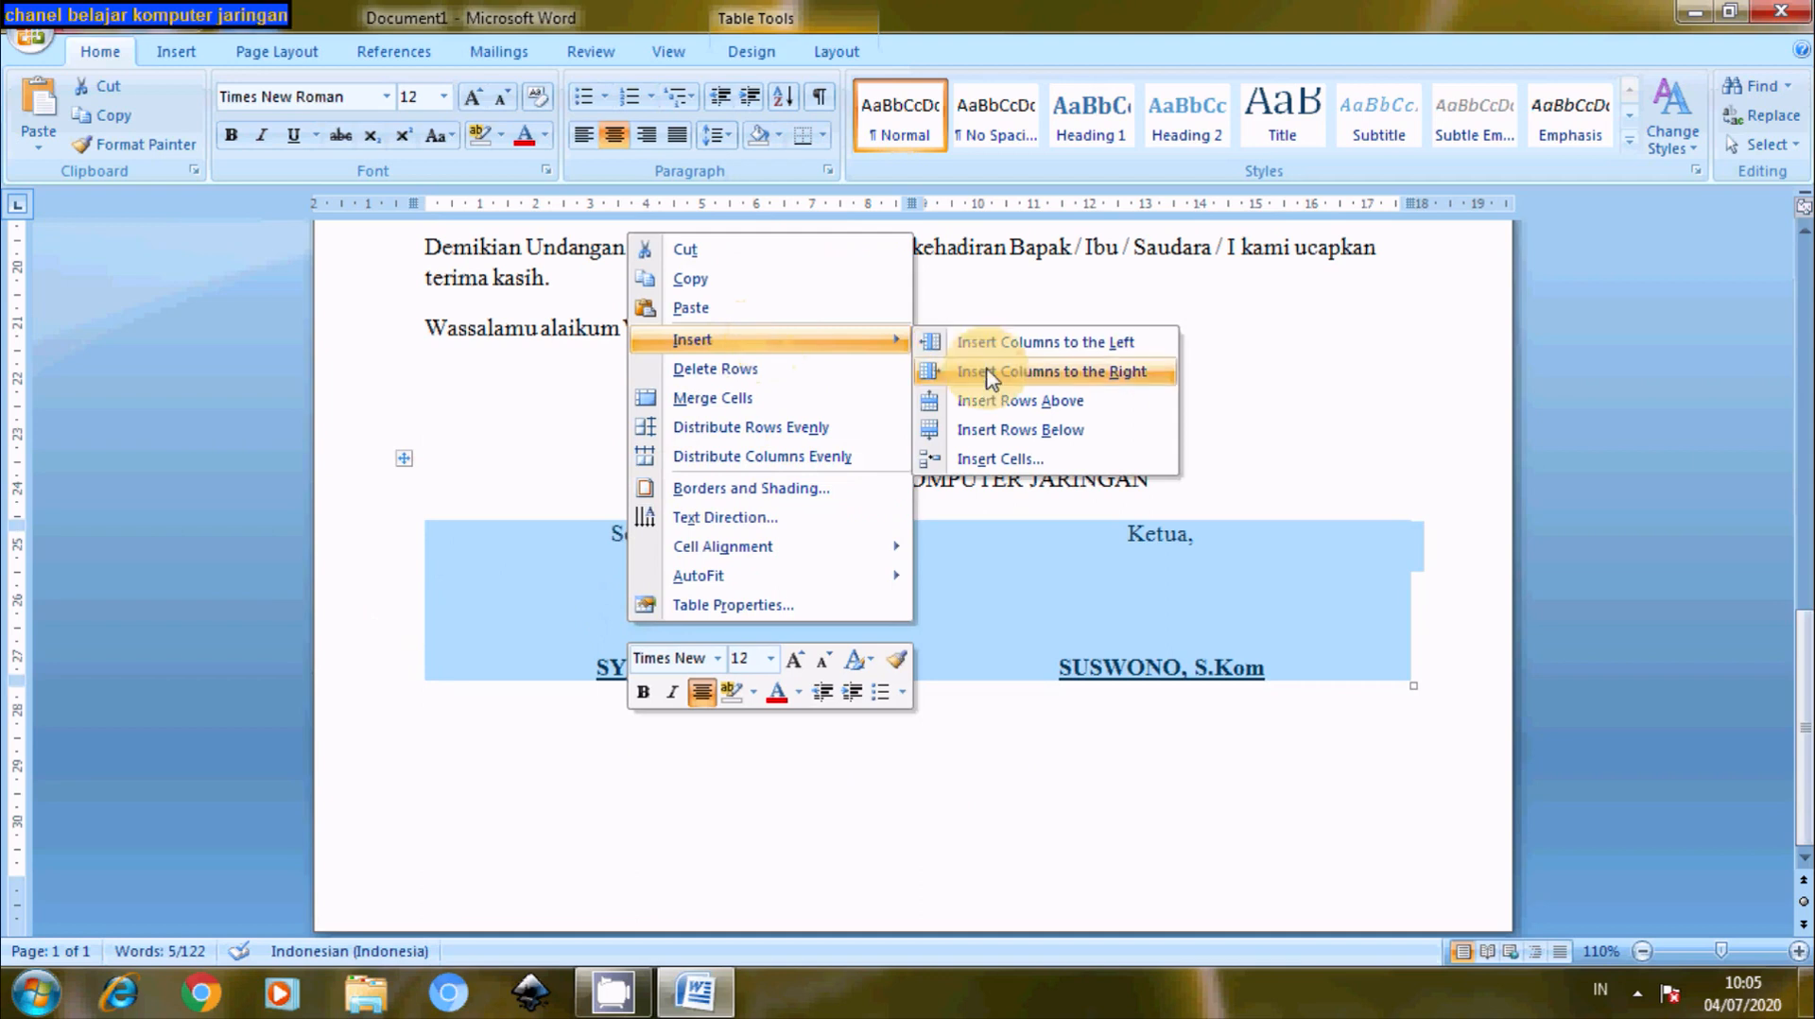
left_click(1025, 433)
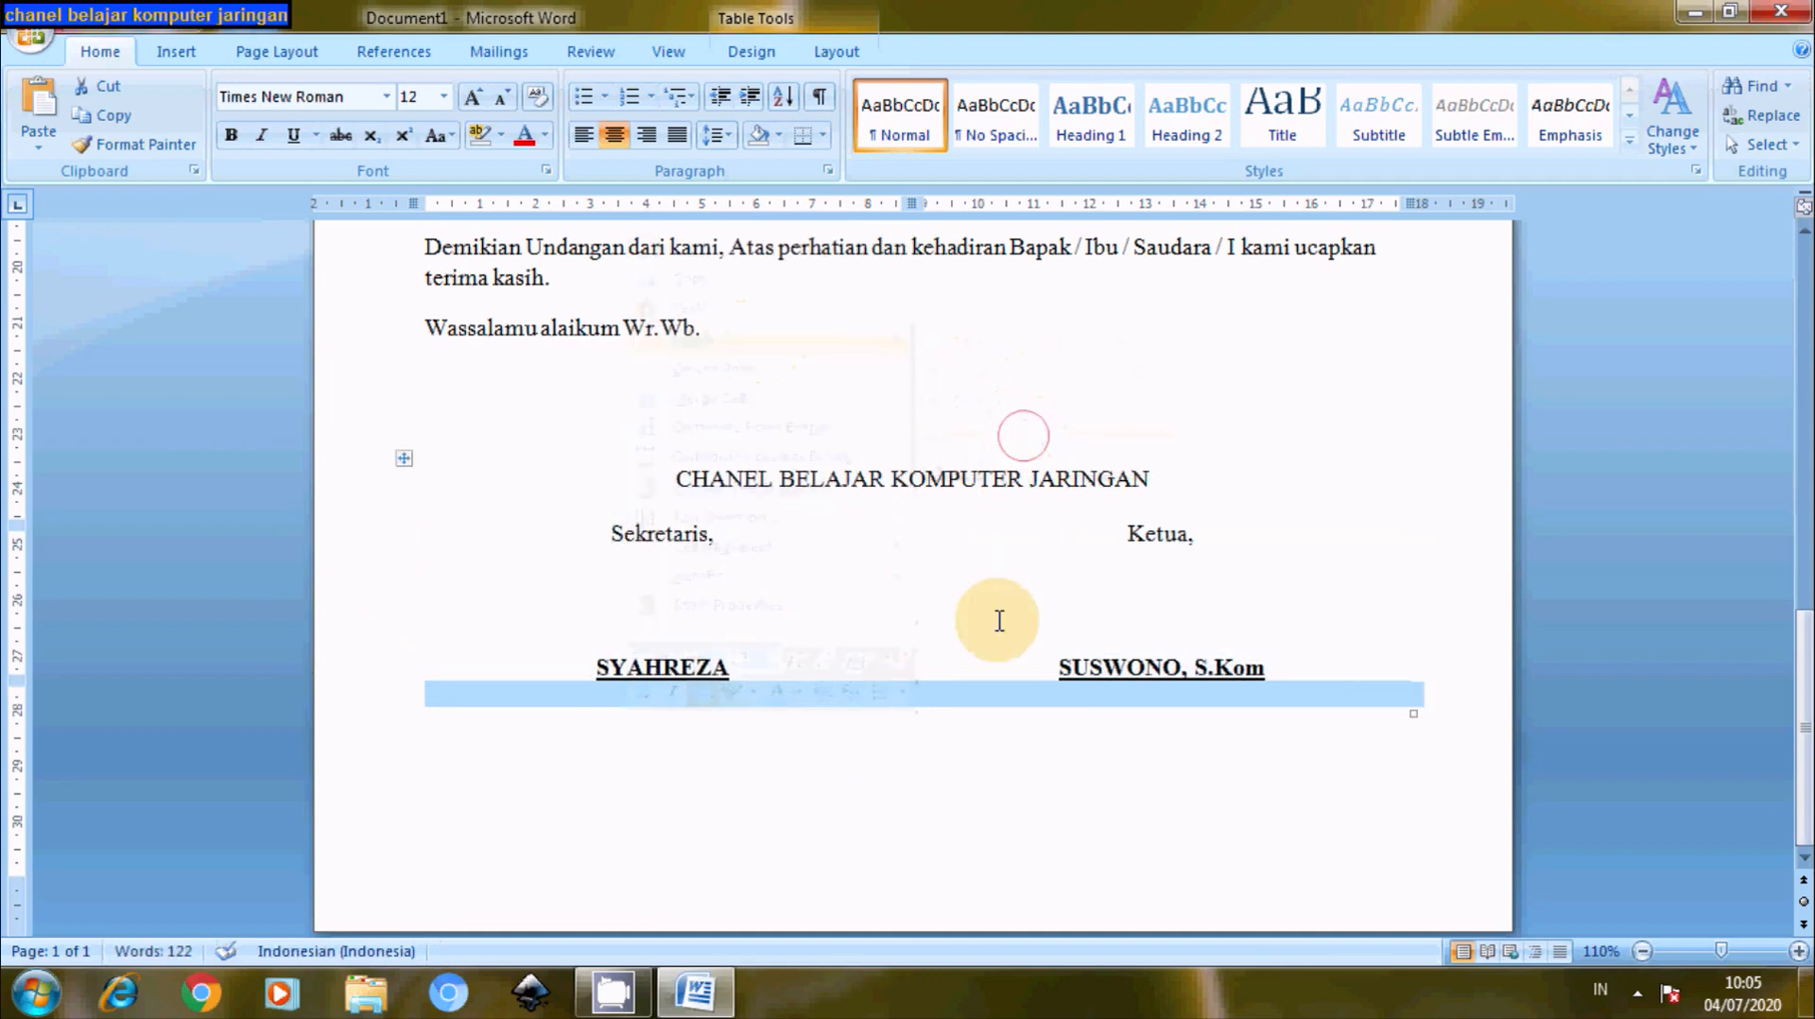
left_click(891, 700)
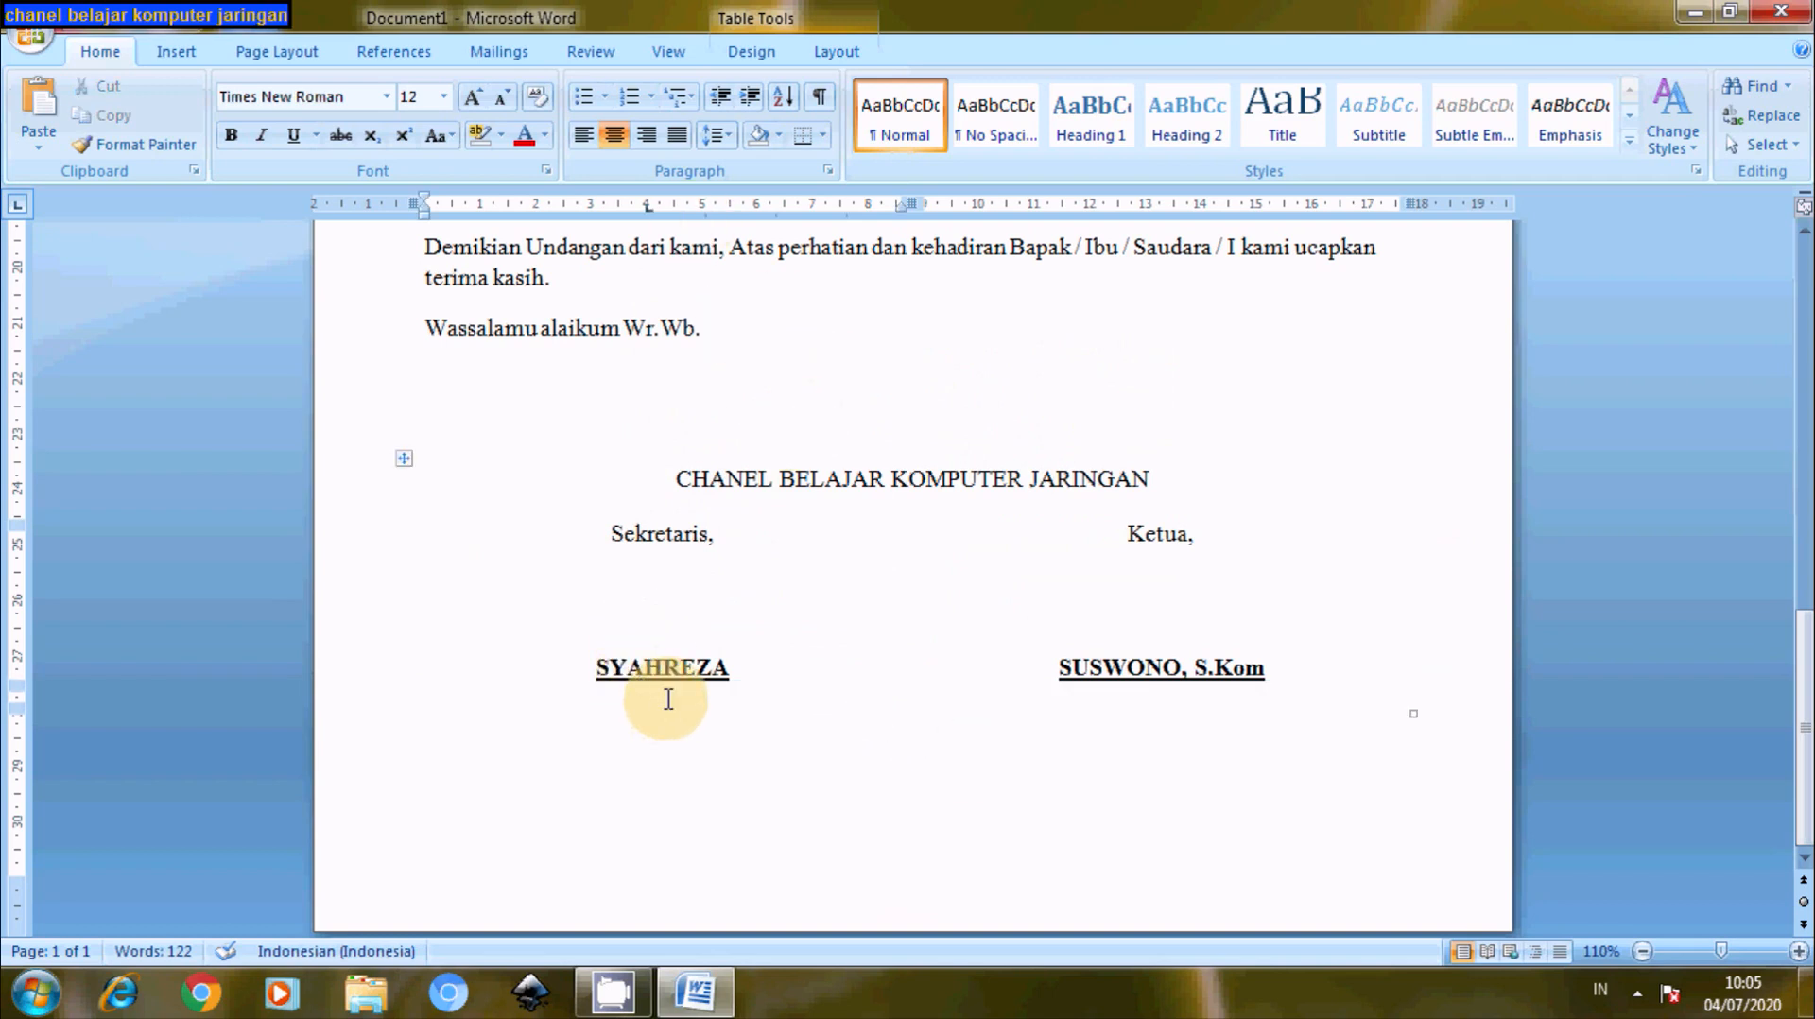
- Merge the new row's two cells into one and start a new line in it
mouse_move(667, 699)
left_mouse_down()
mouse_move(958, 725)
mouse_move(1053, 717)
mouse_move(1044, 700)
left_mouse_up()
right_click(1045, 699)
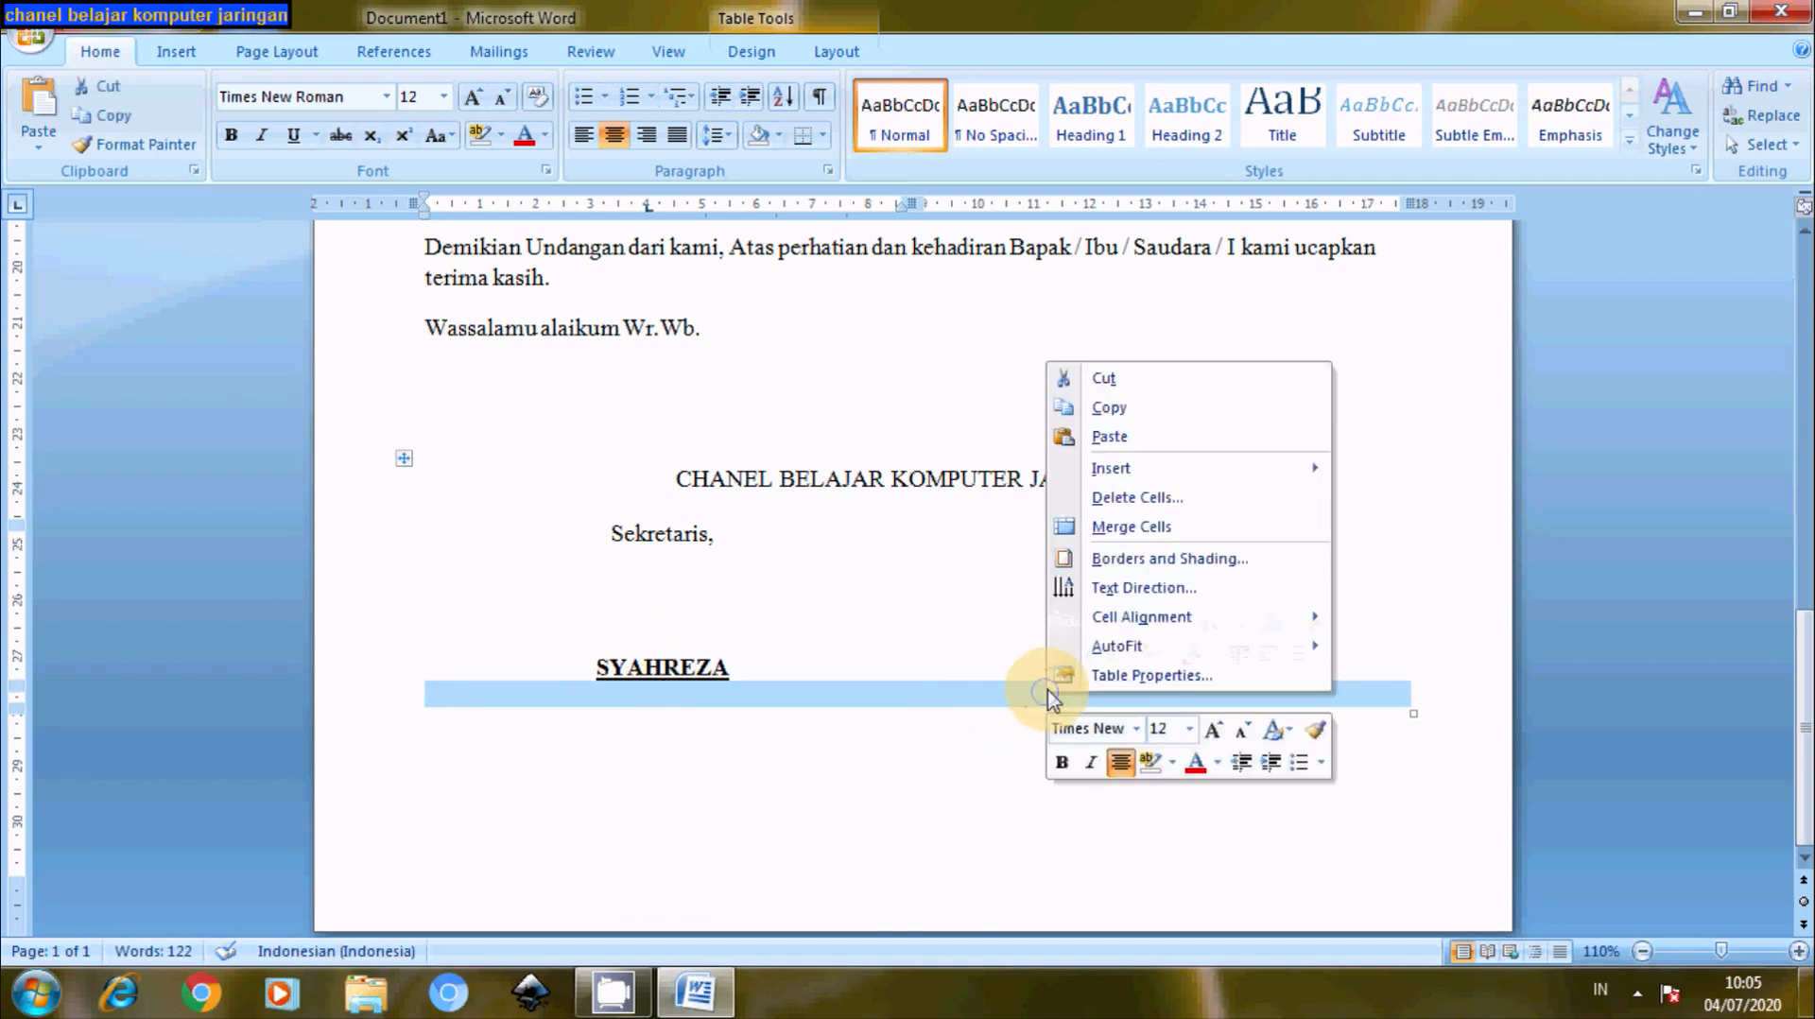
left_click(1112, 528)
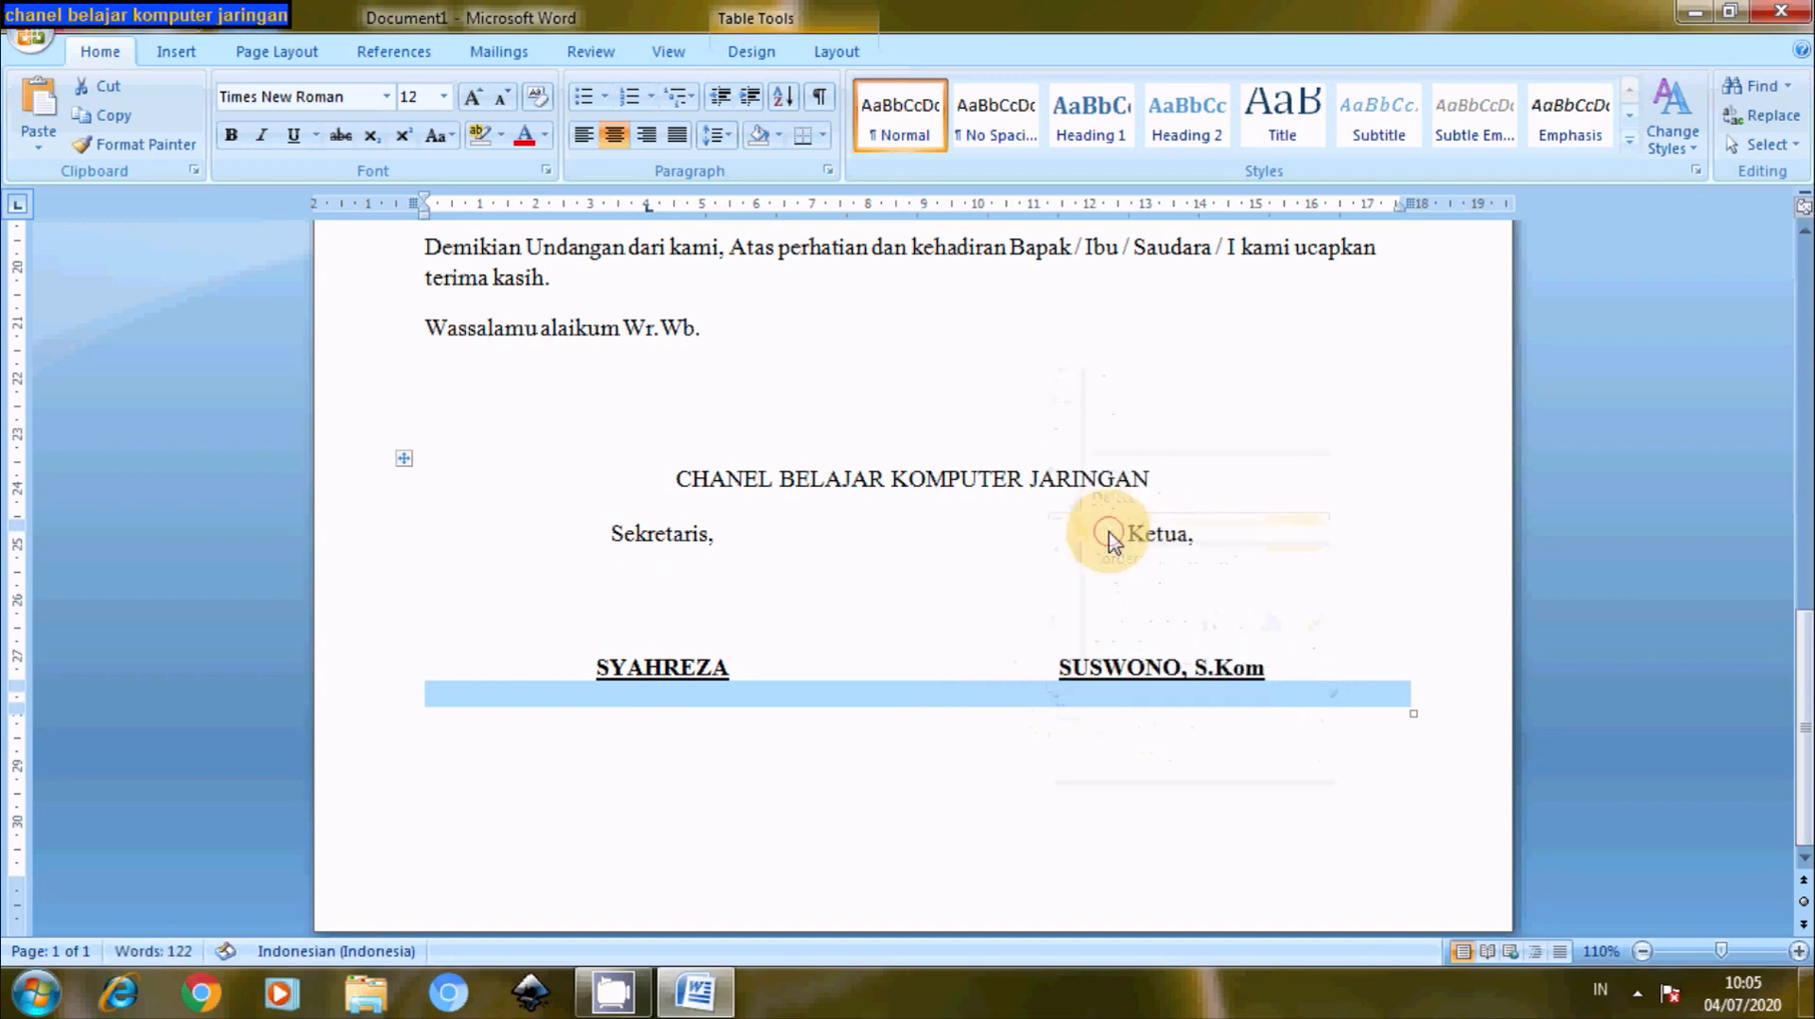
left_click(927, 702)
key("Return")
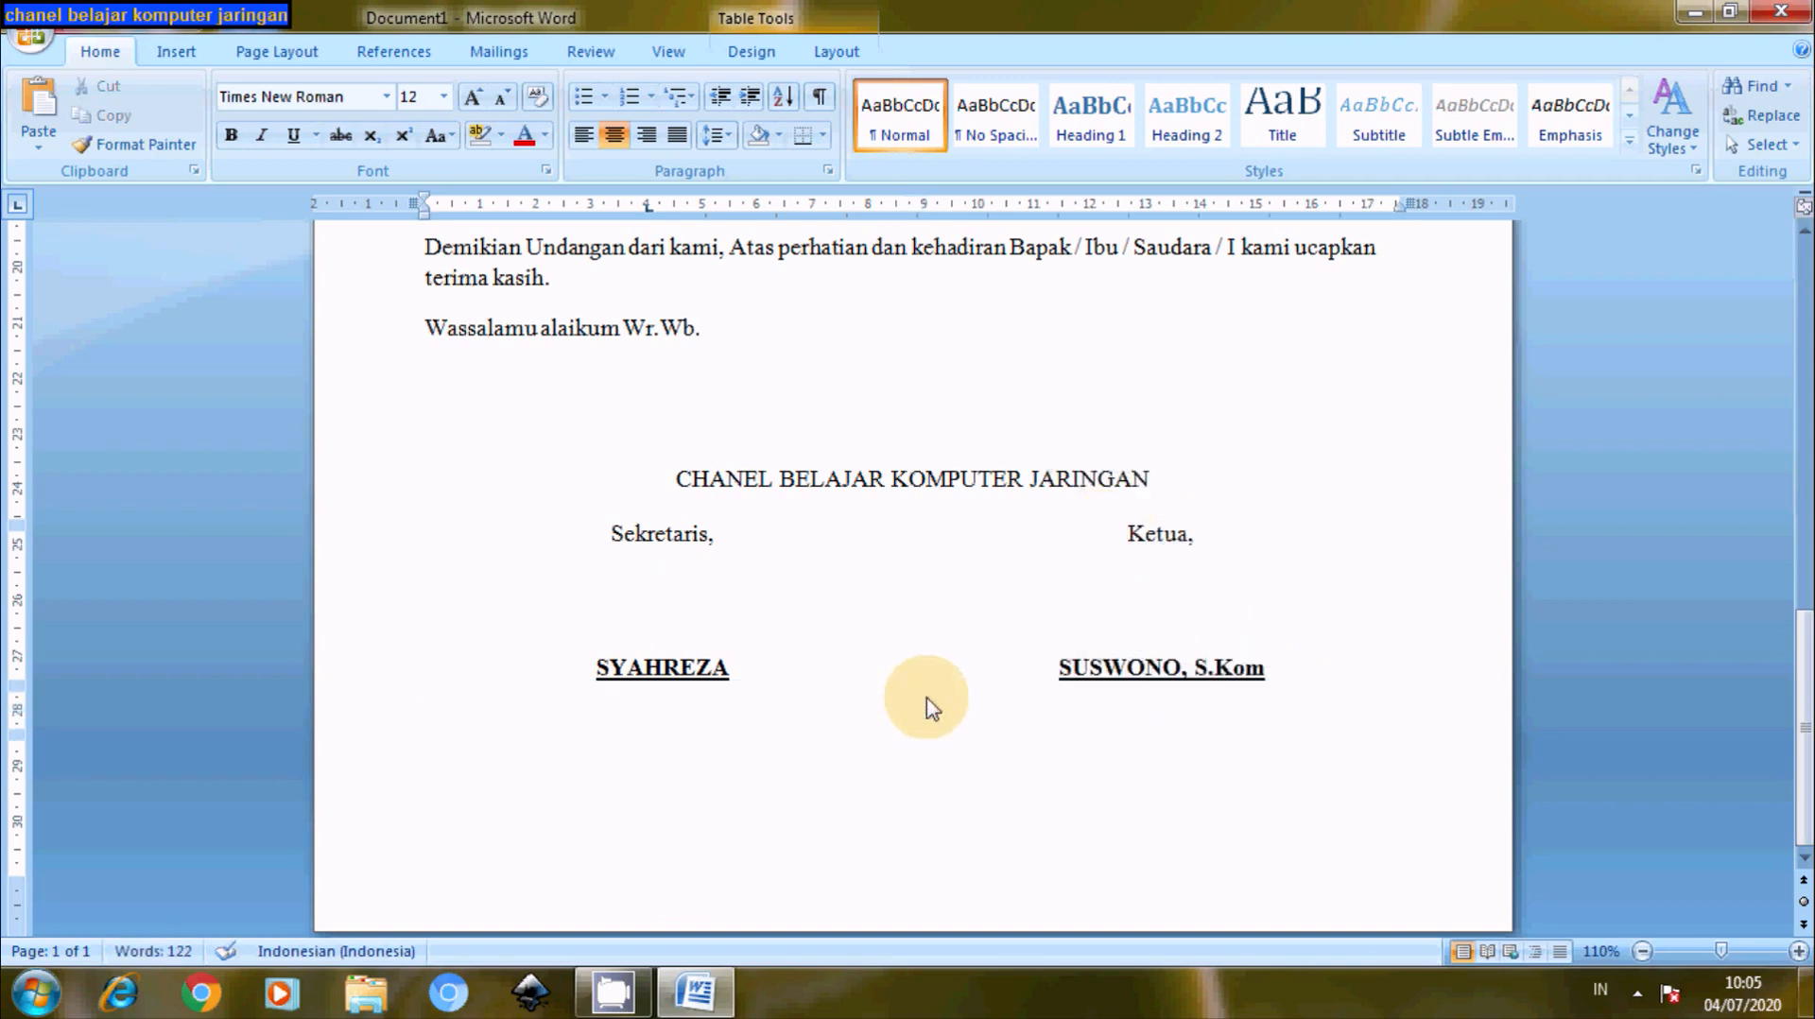
- Type 'Mengetahui,' with signing space below and the signatory's name in bold
type("Mengetahui,")
key("Return")
key("Return")
key("Return")
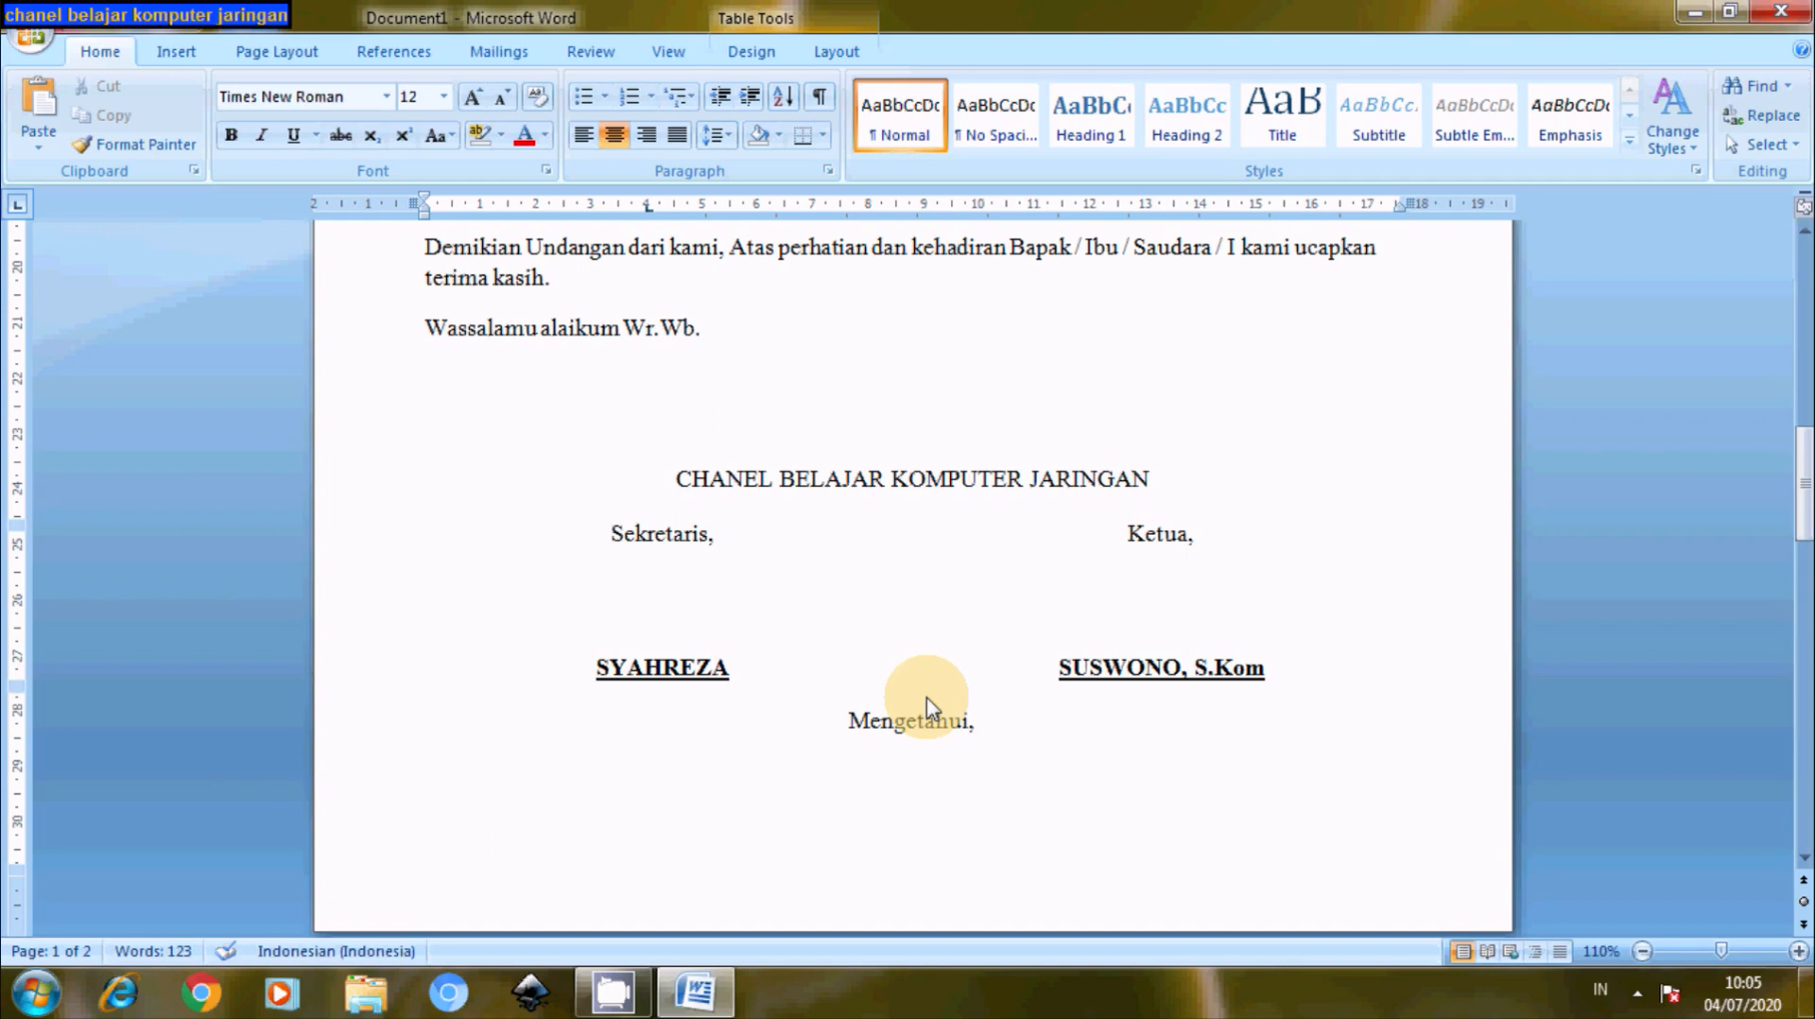
type("SUSWONO")
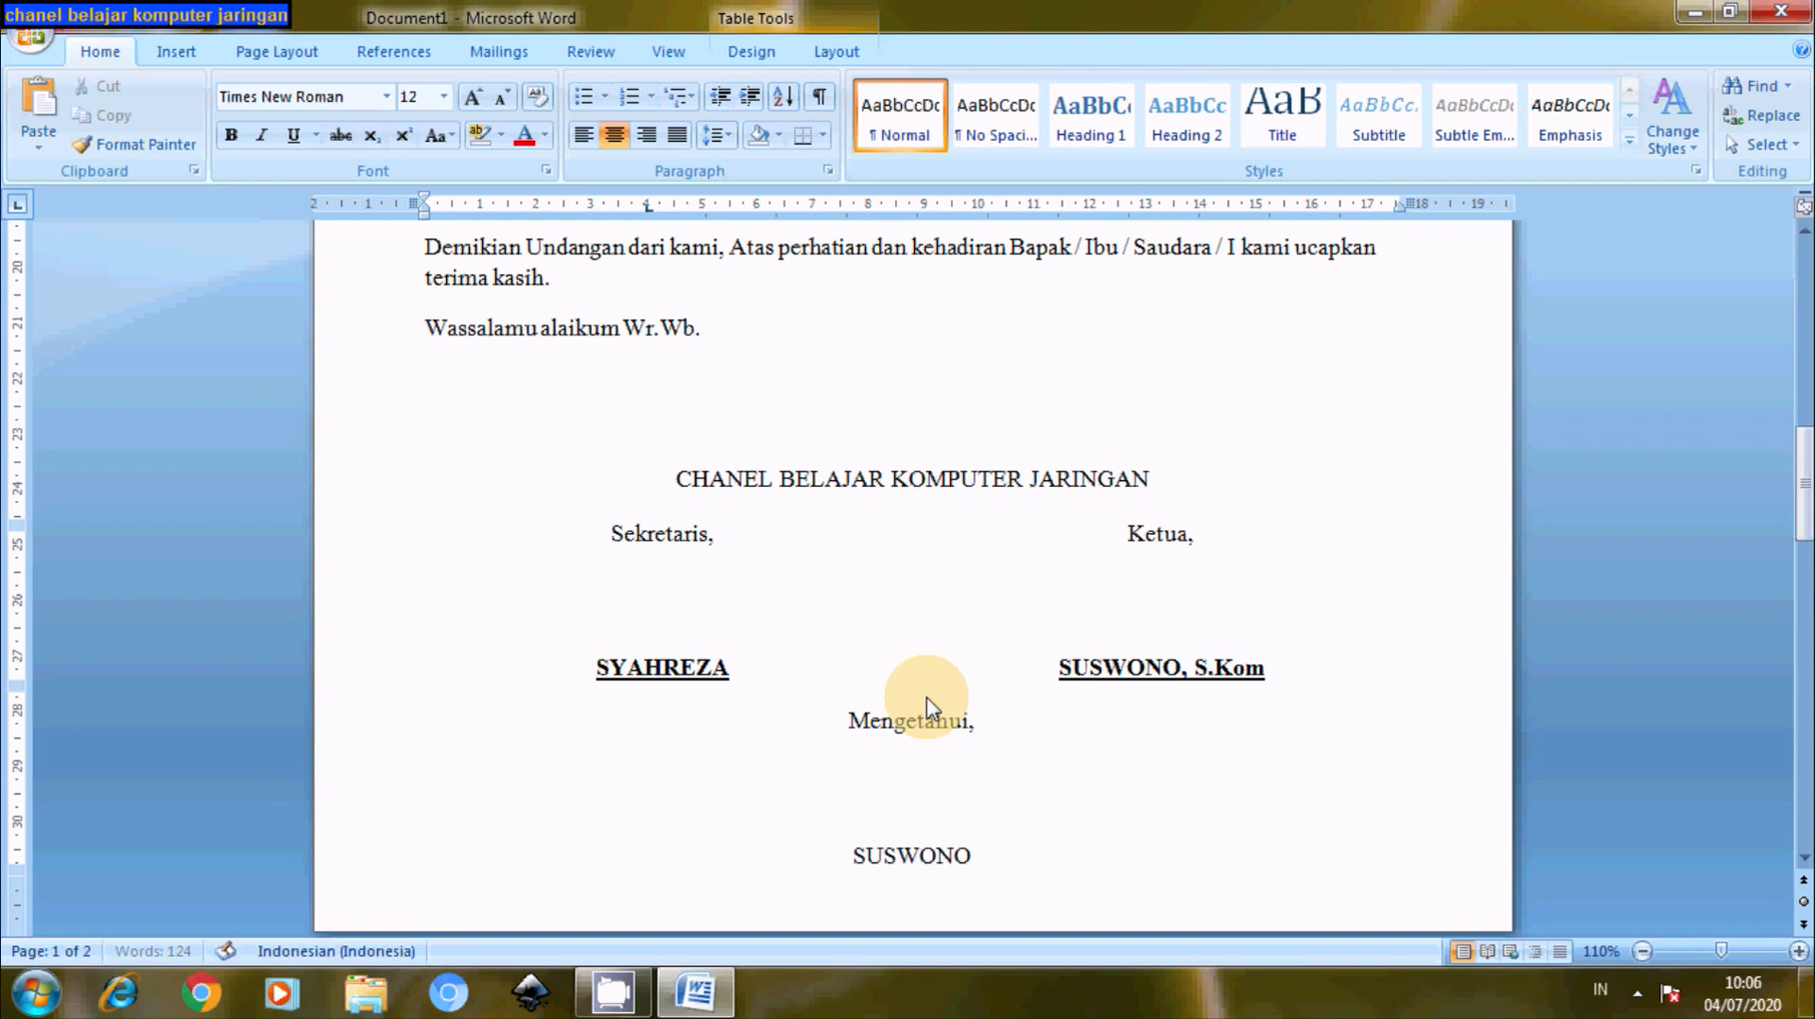
left_click_drag(973, 858, 802, 867)
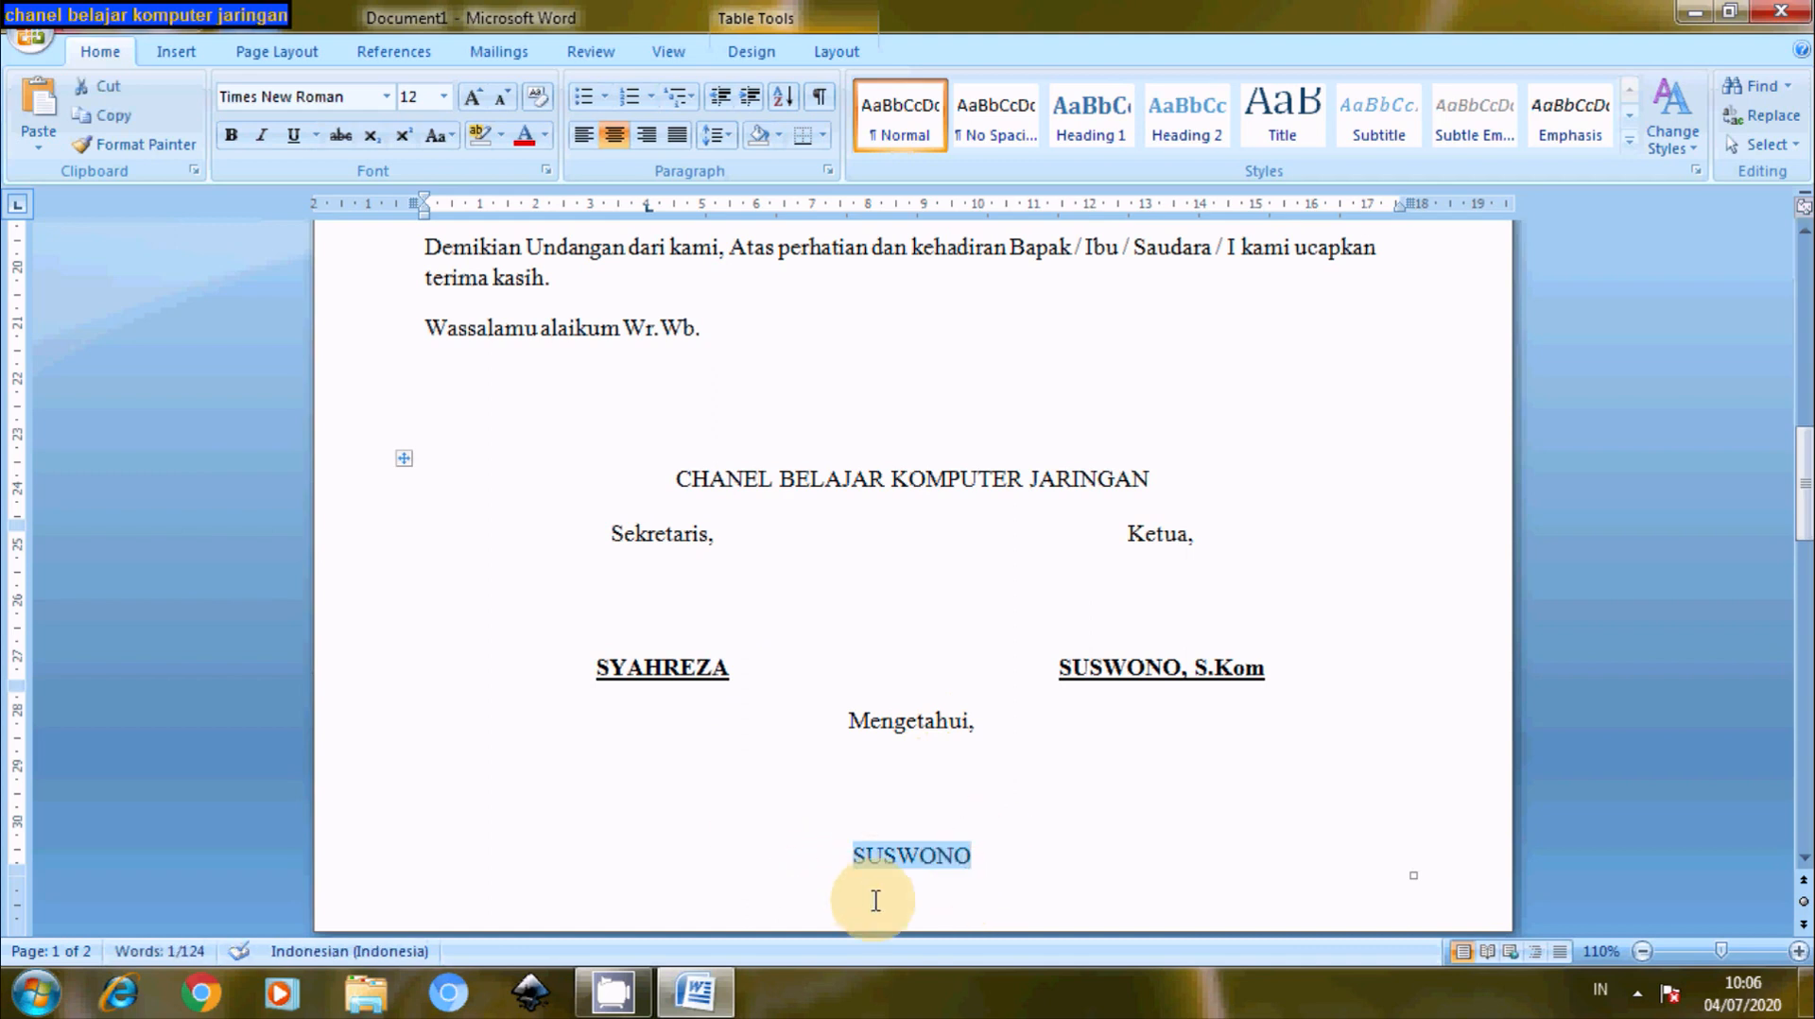
left_click(231, 134)
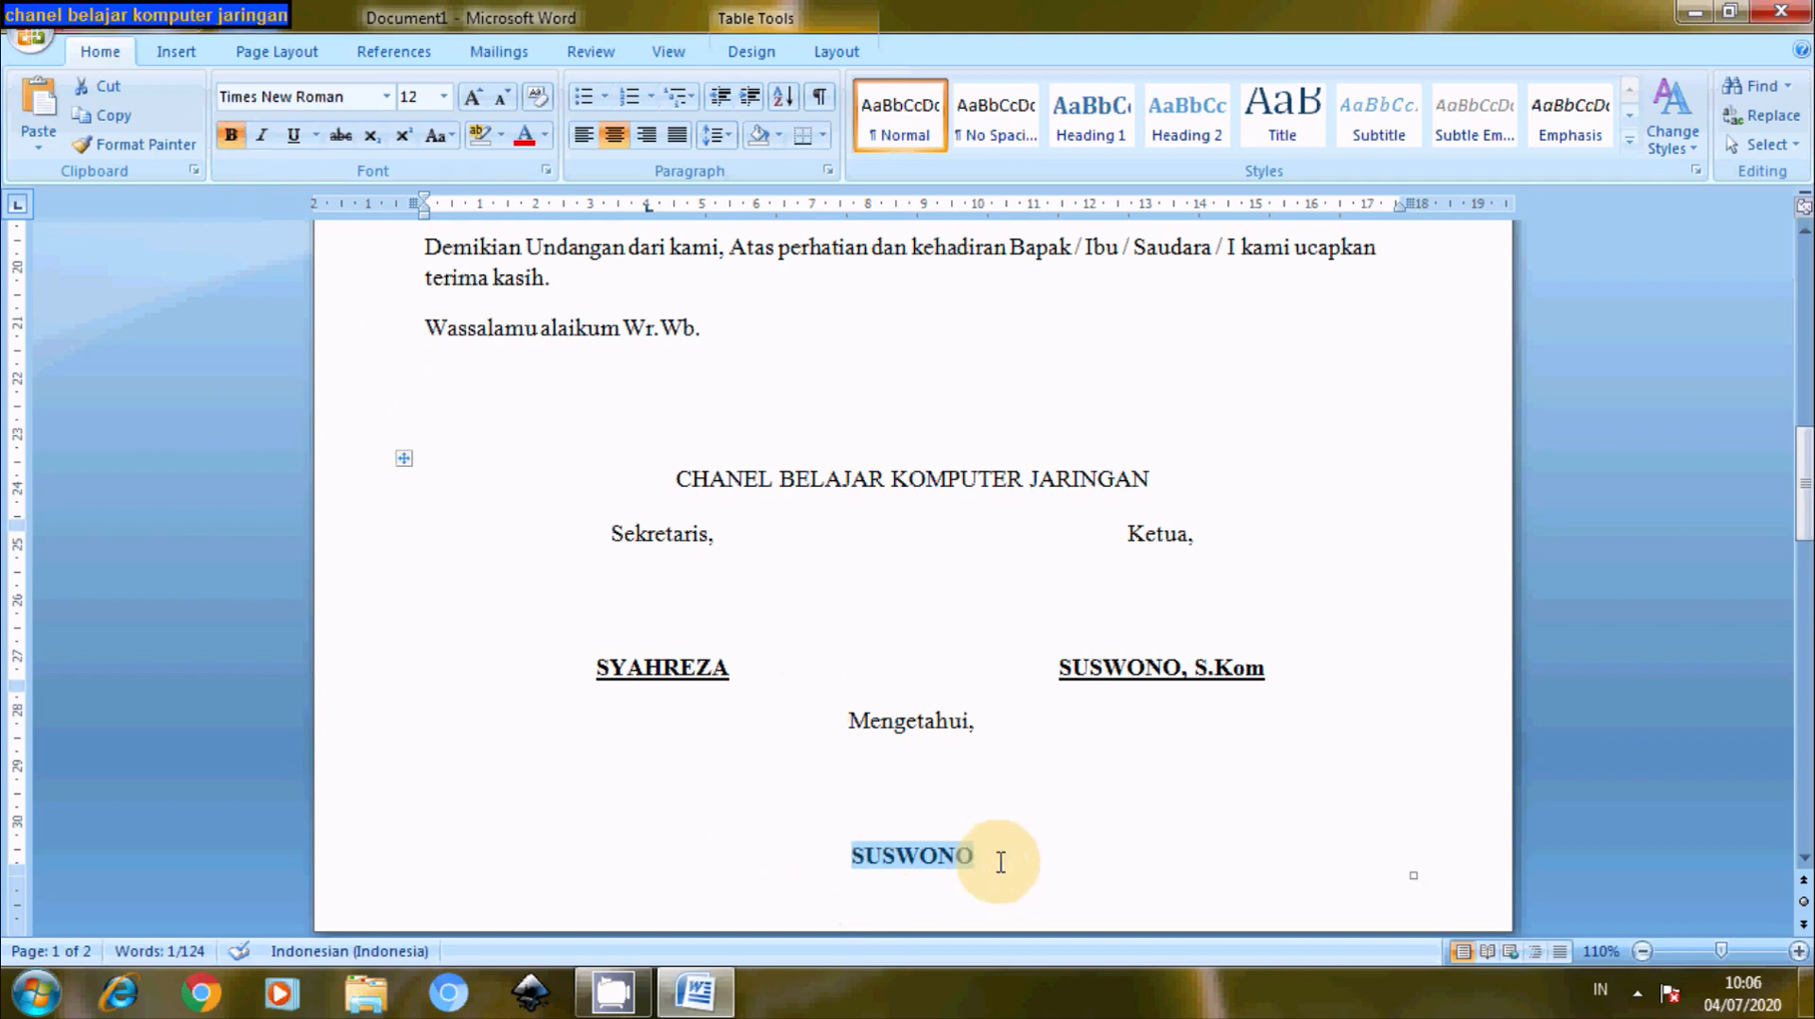
- Delete the empty line after the table so the letter fits on one page
left_click_drag(1809, 463, 1766, 462)
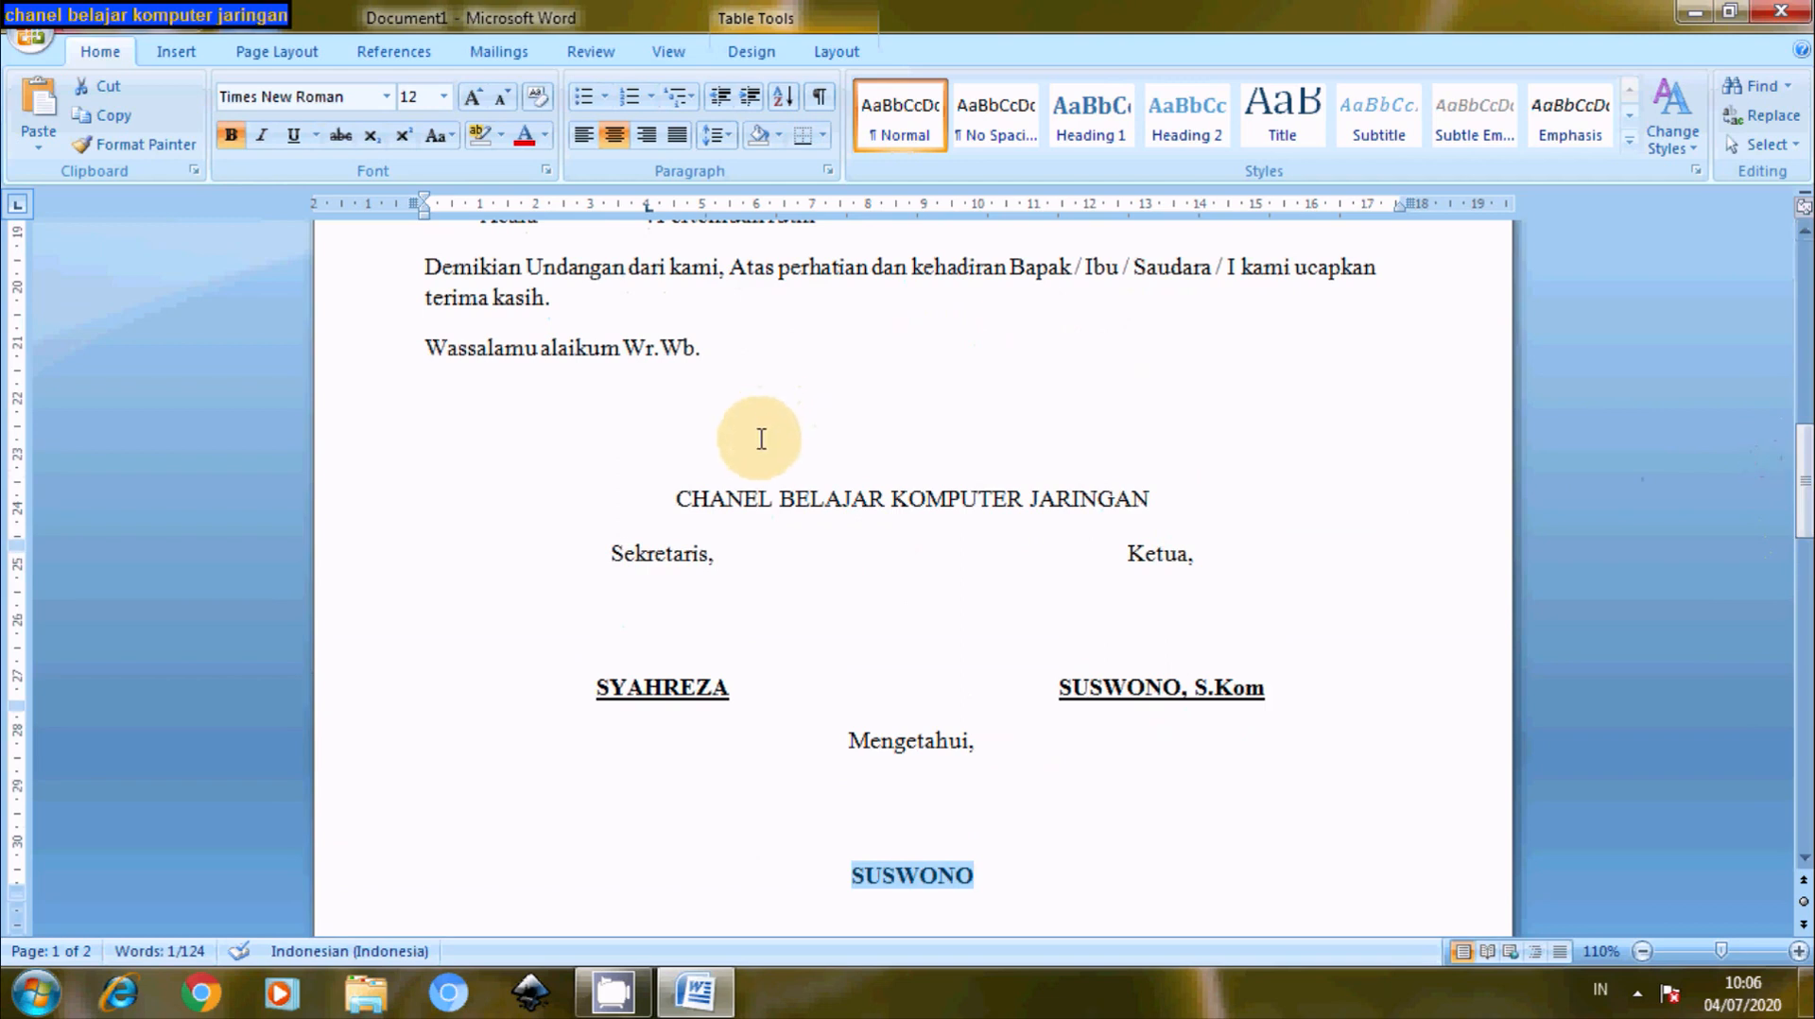
left_click(726, 453)
key("BackSpace")
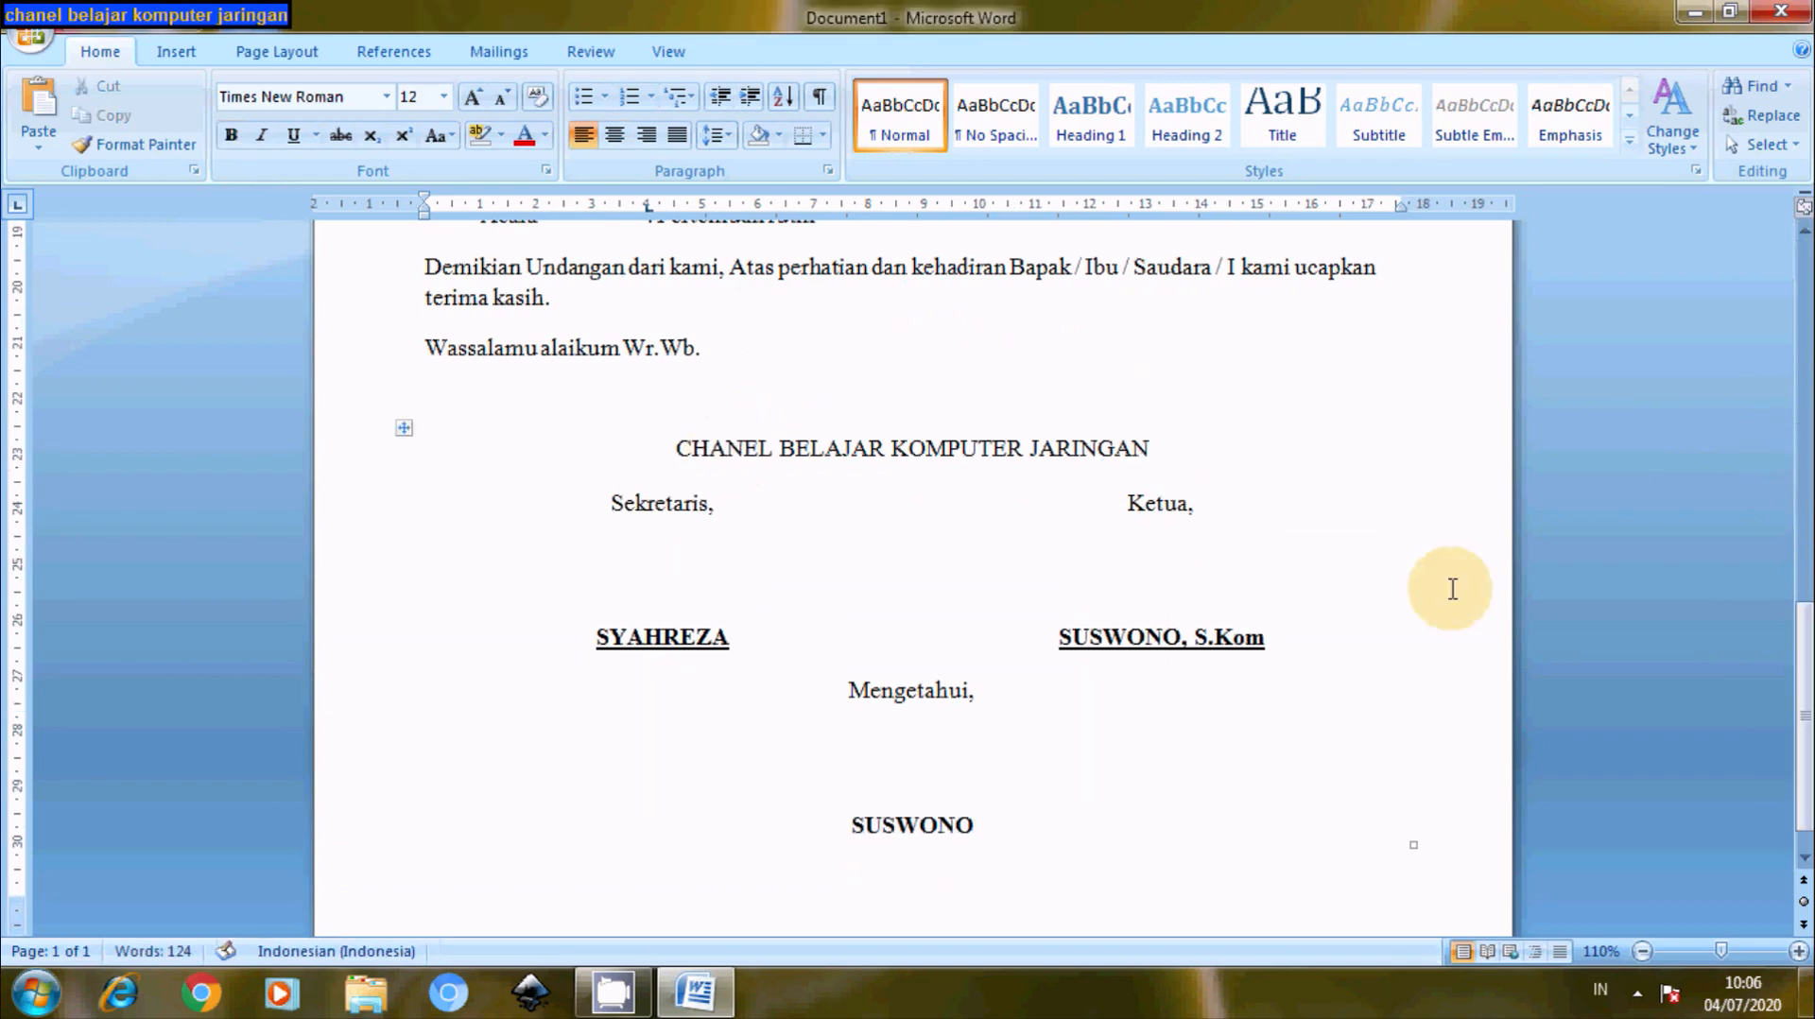
scroll(1785, 720, "up", 1)
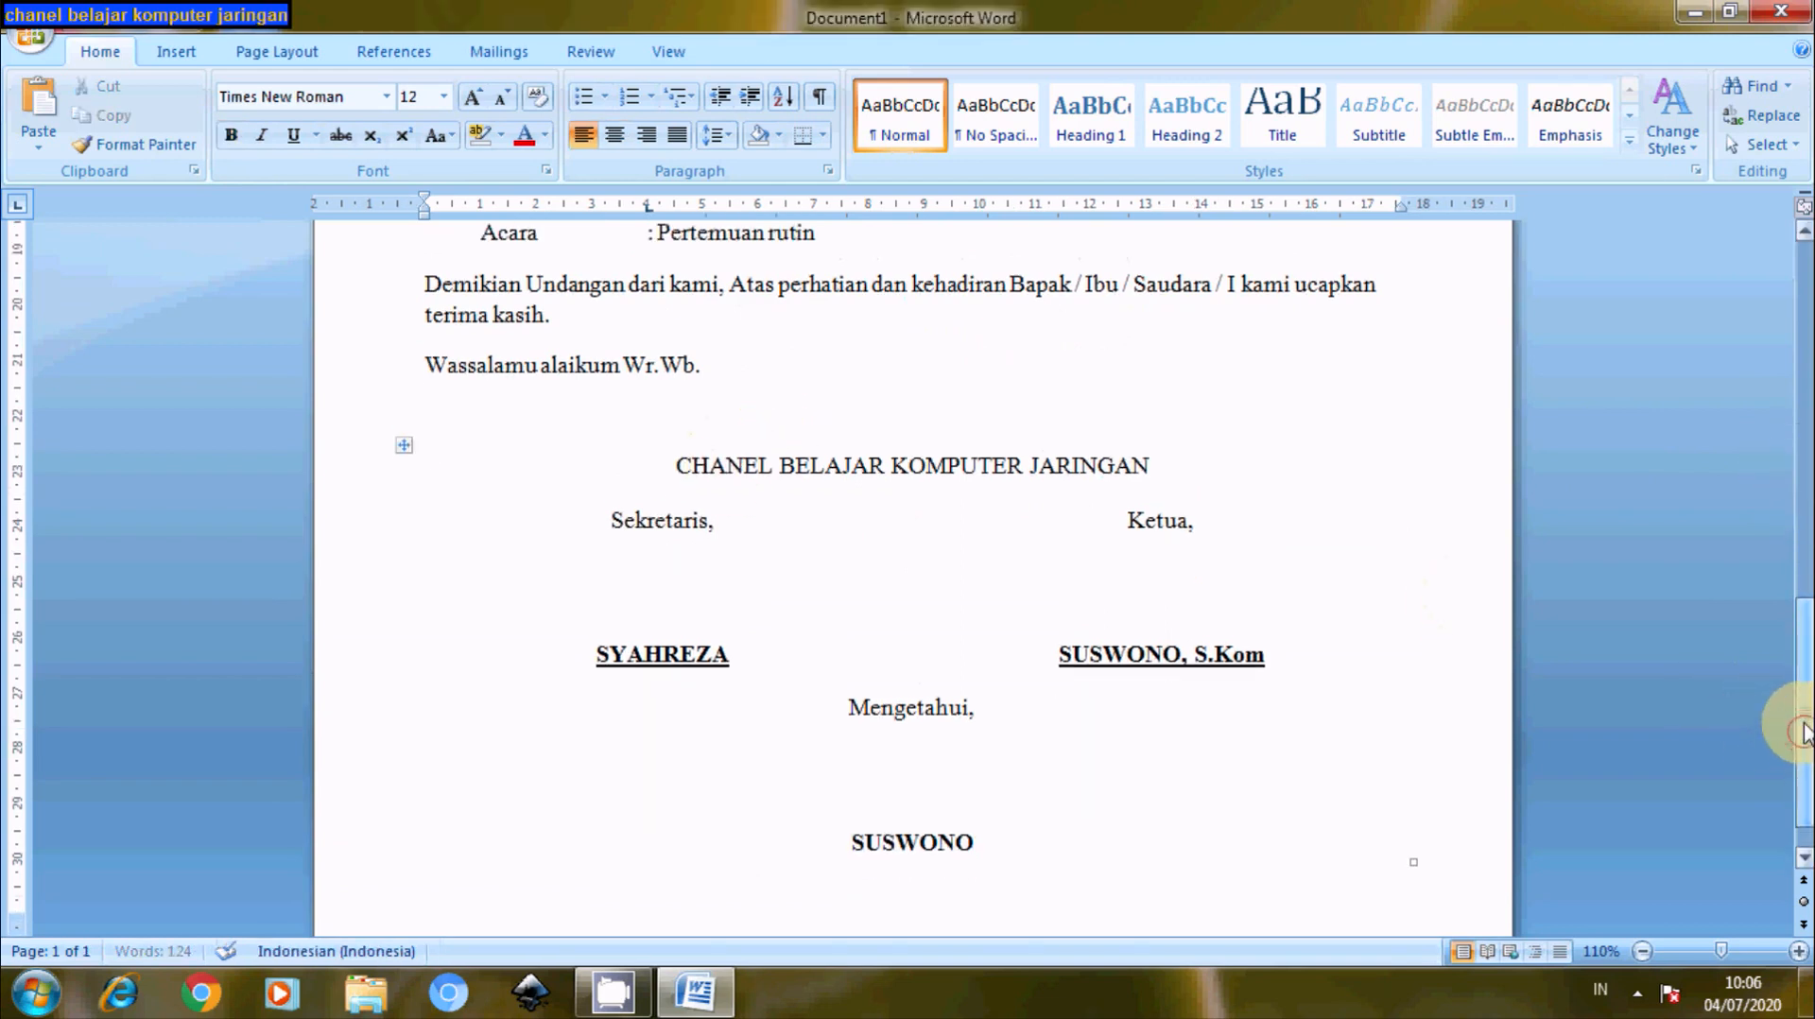
scroll(1787, 720, "down", 1)
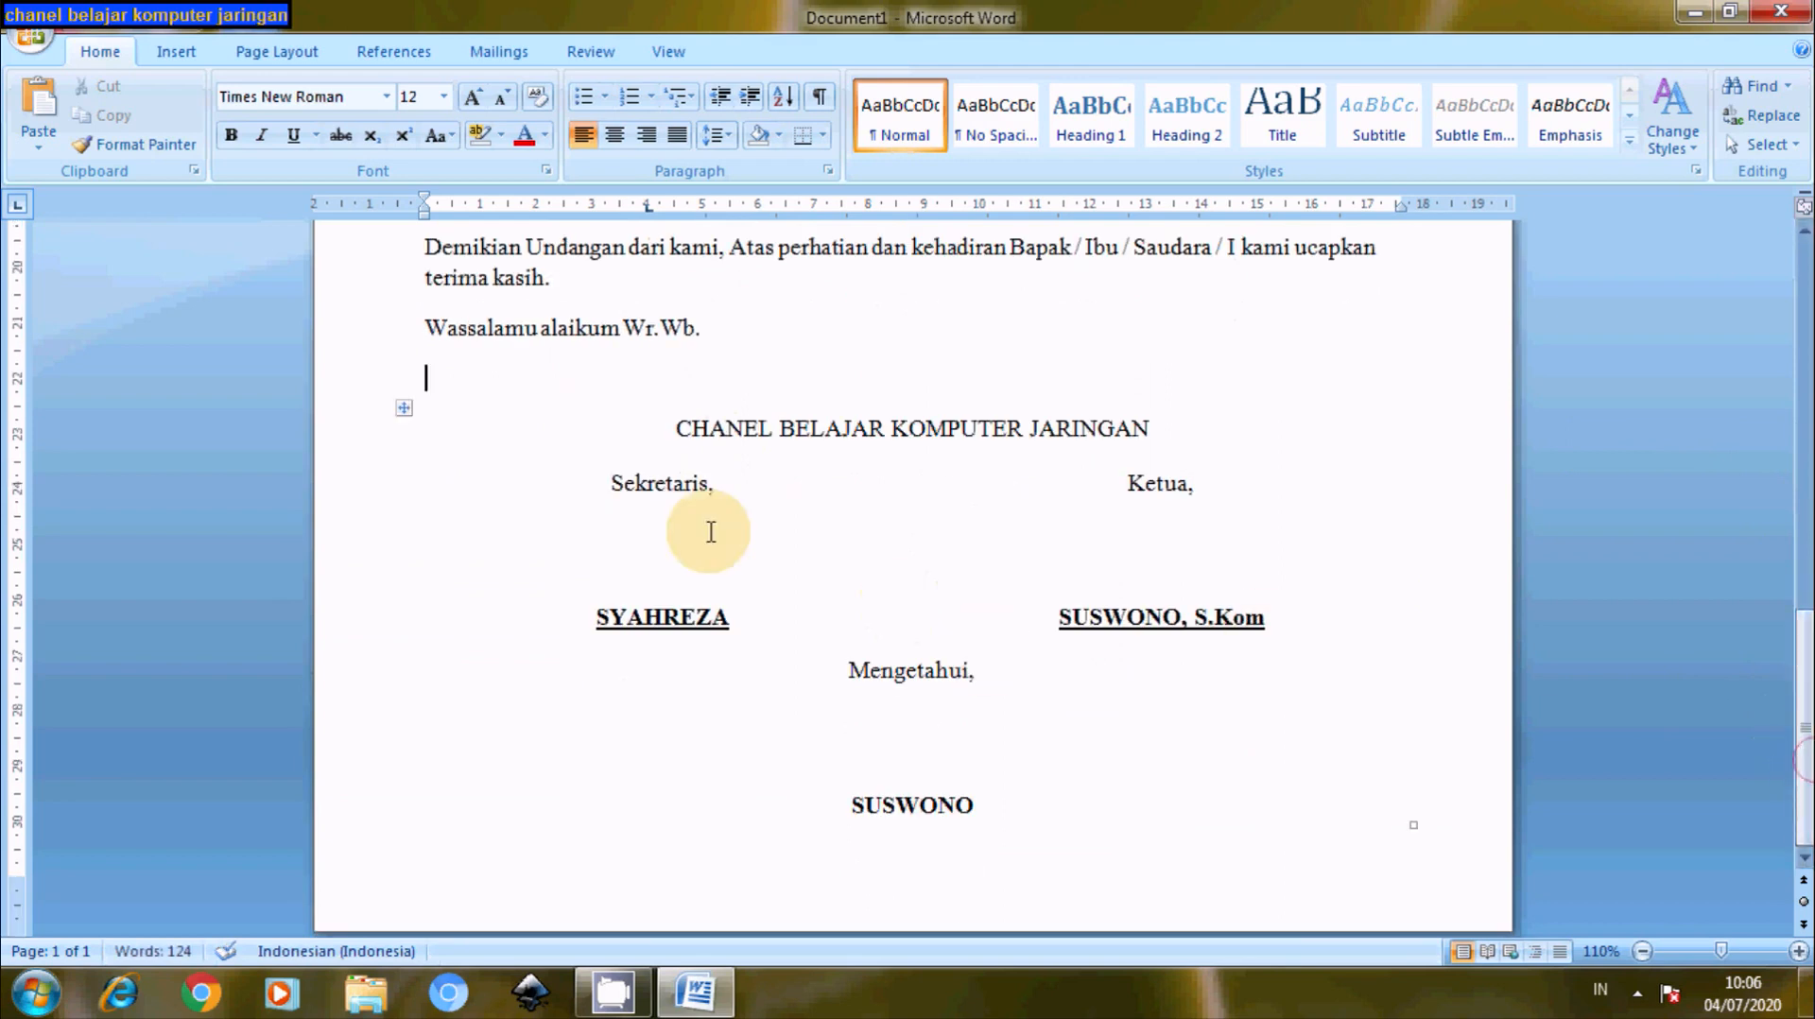
- Select the whole signature table, deselect it, and scroll up through the finished letter
left_click(404, 409)
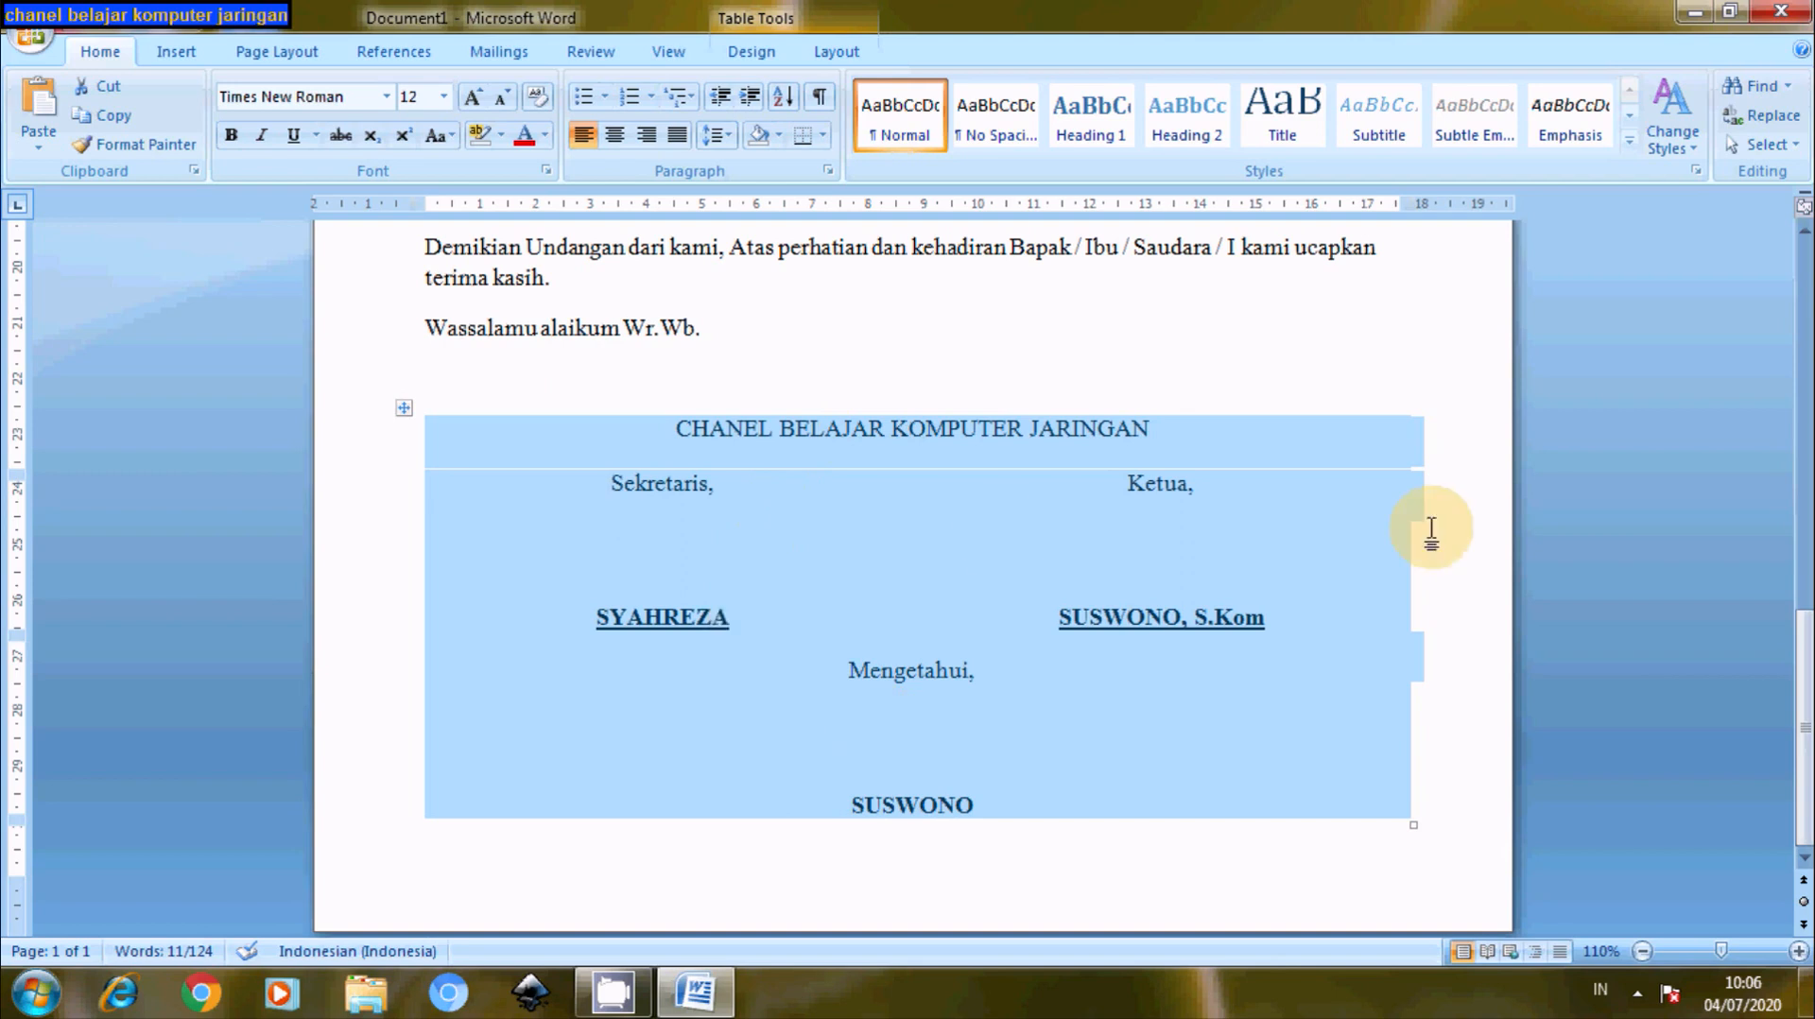
left_click(1199, 343)
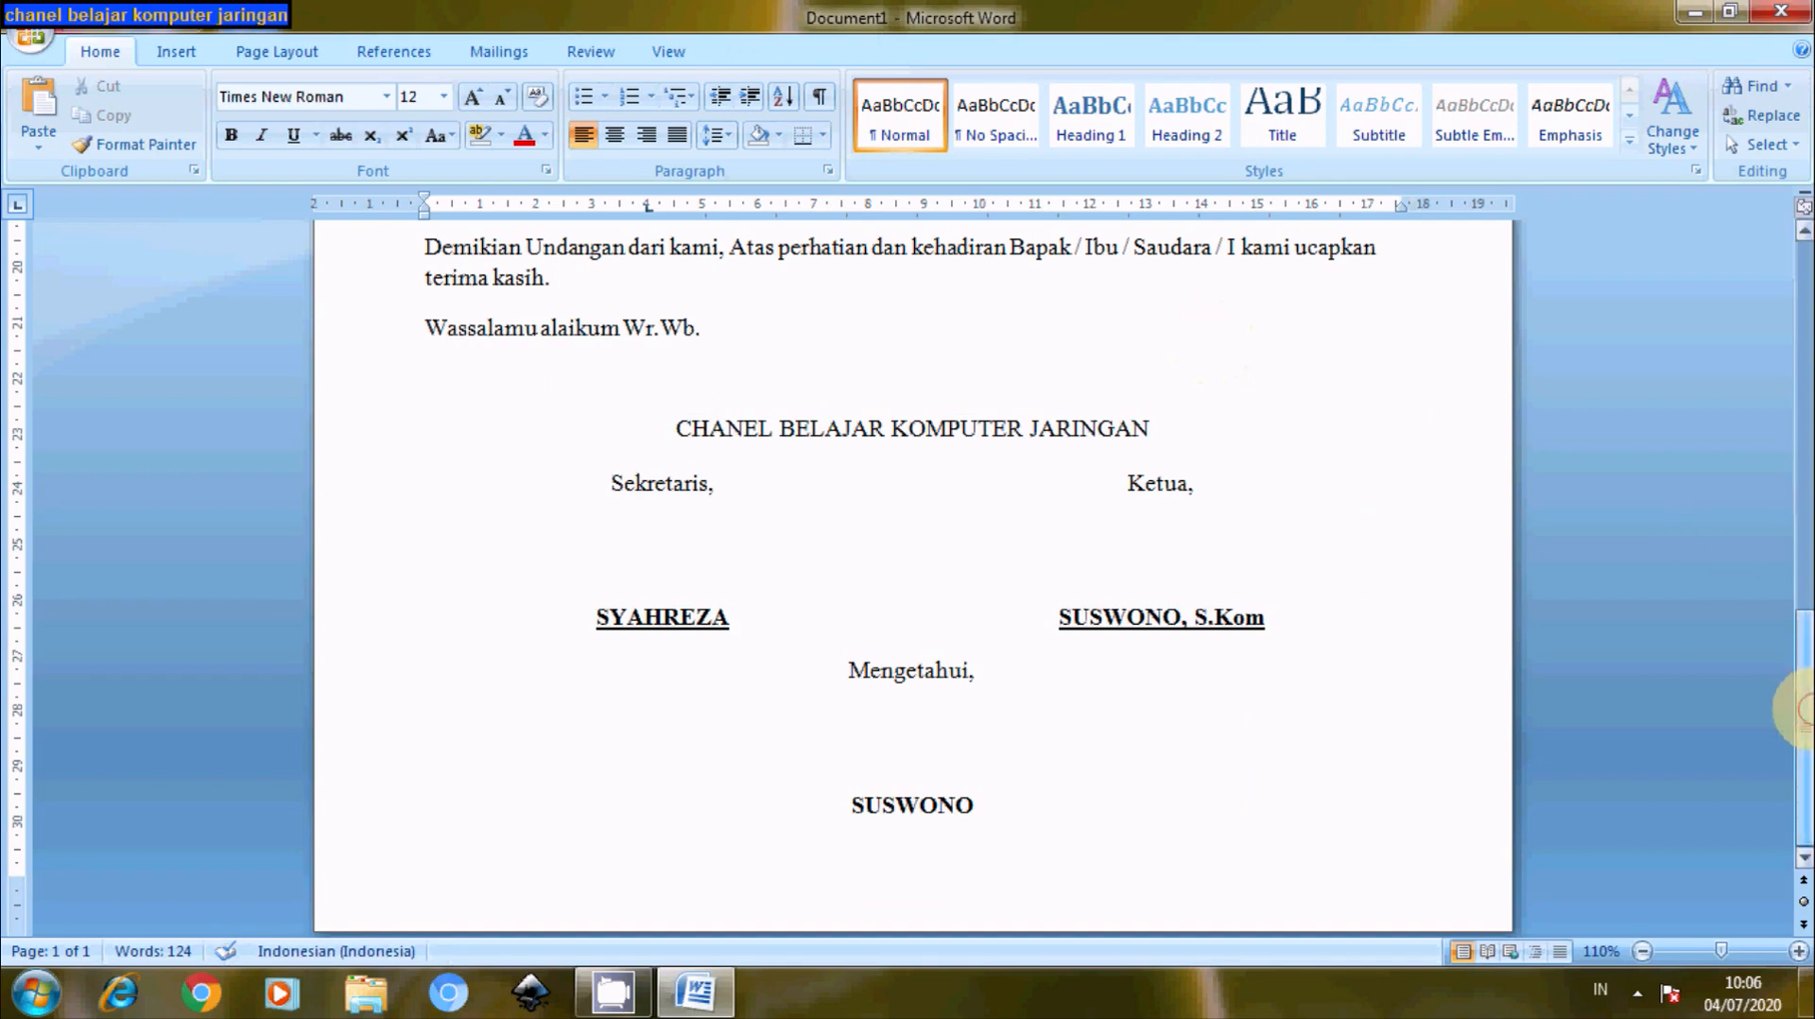
left_click_drag(1796, 709, 1770, 478)
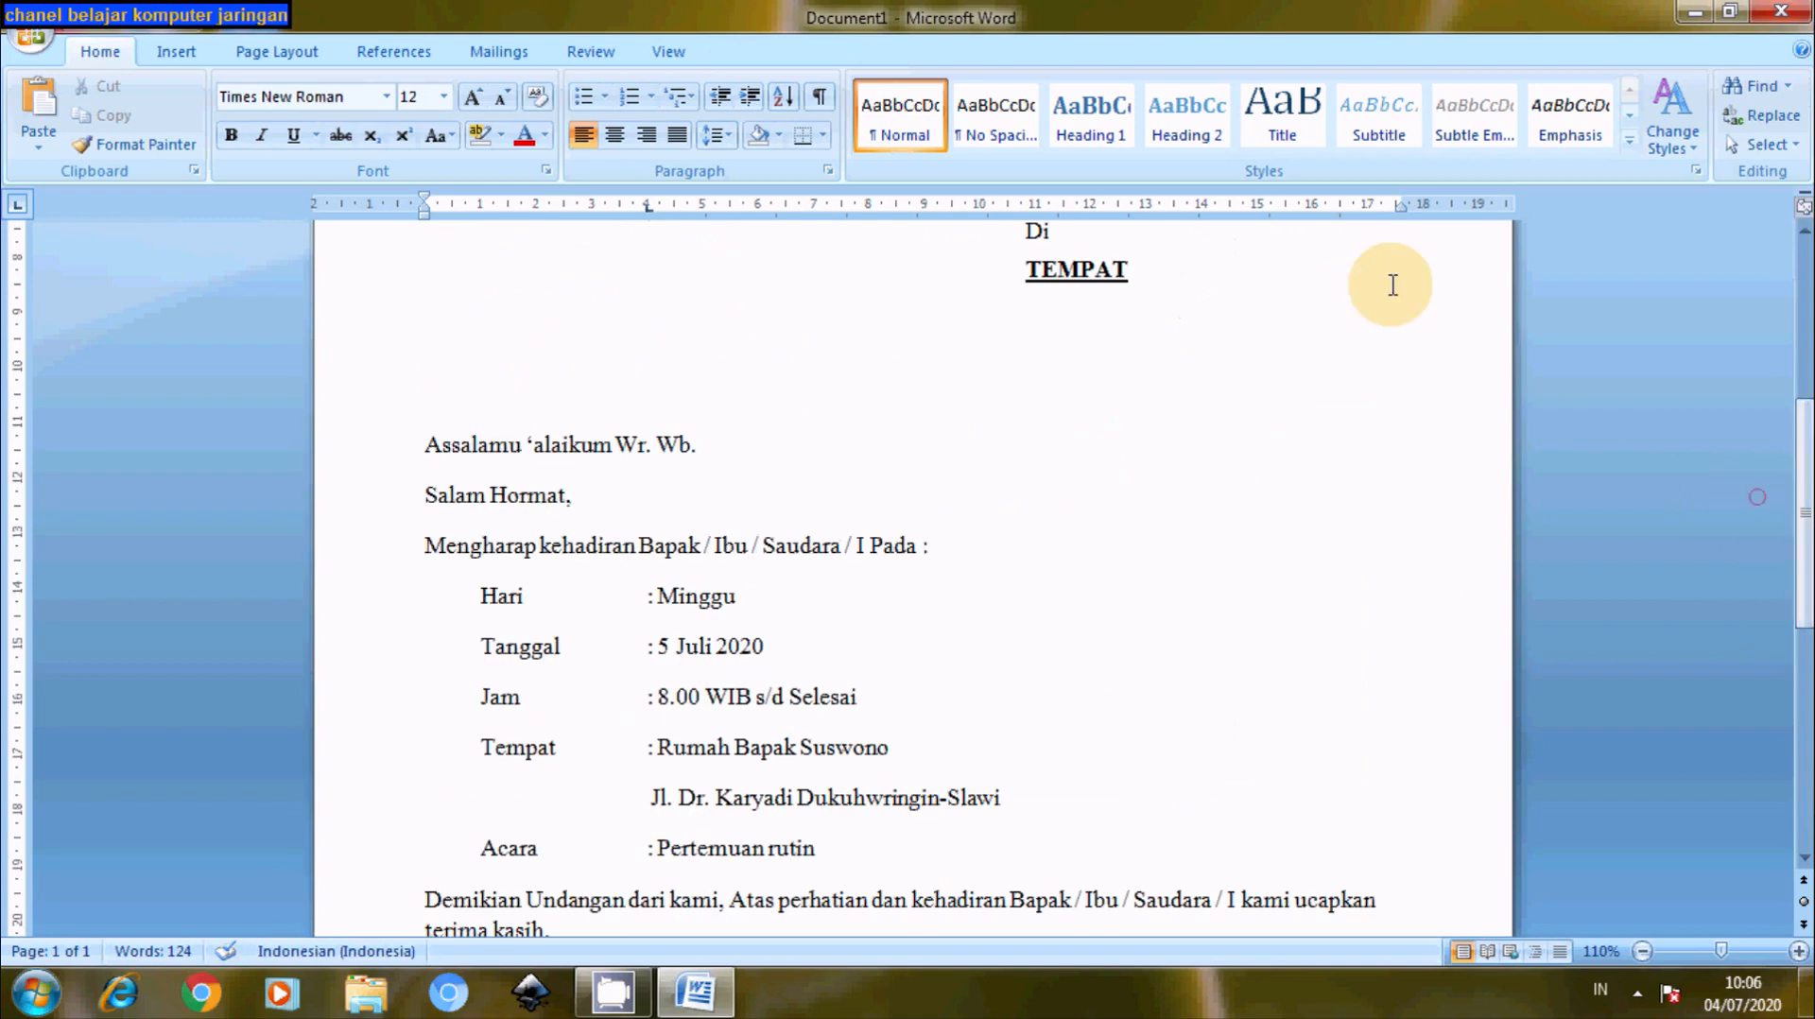
- Show the letter in Print Preview and check it fits one page, letterhead to signatures
left_click(25, 46)
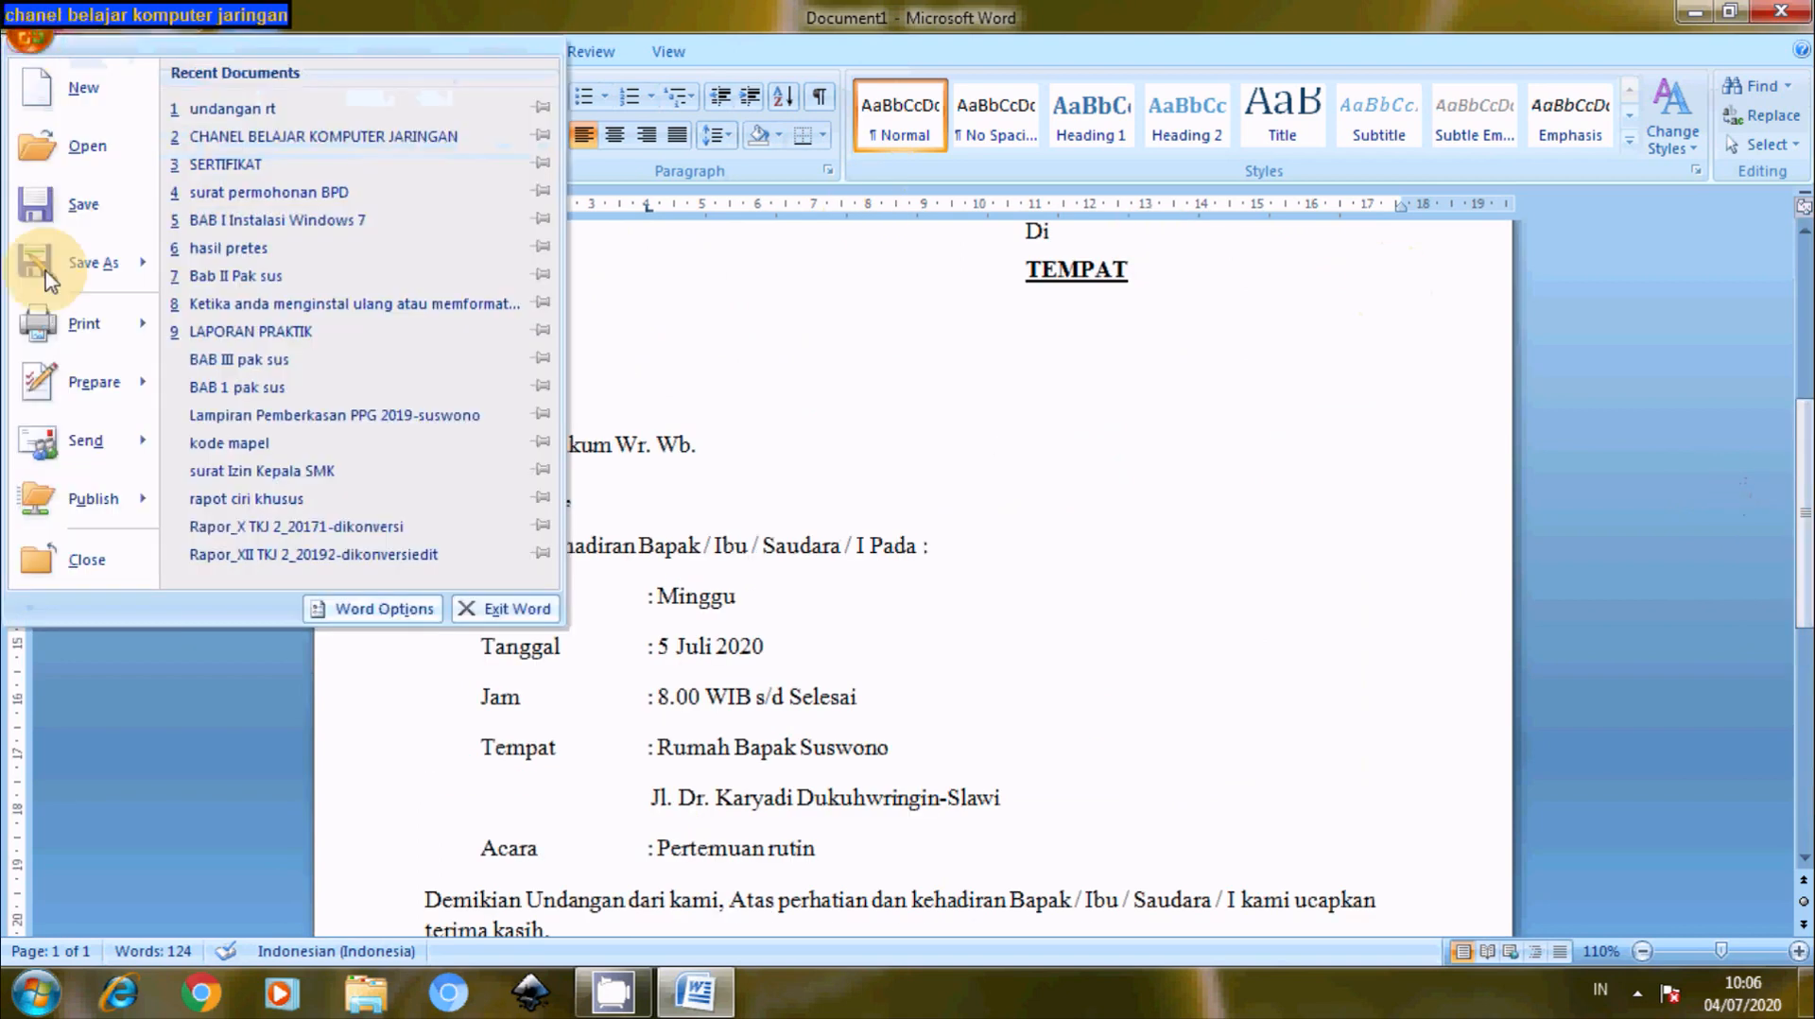
mouse_move(38, 327)
left_click(312, 283)
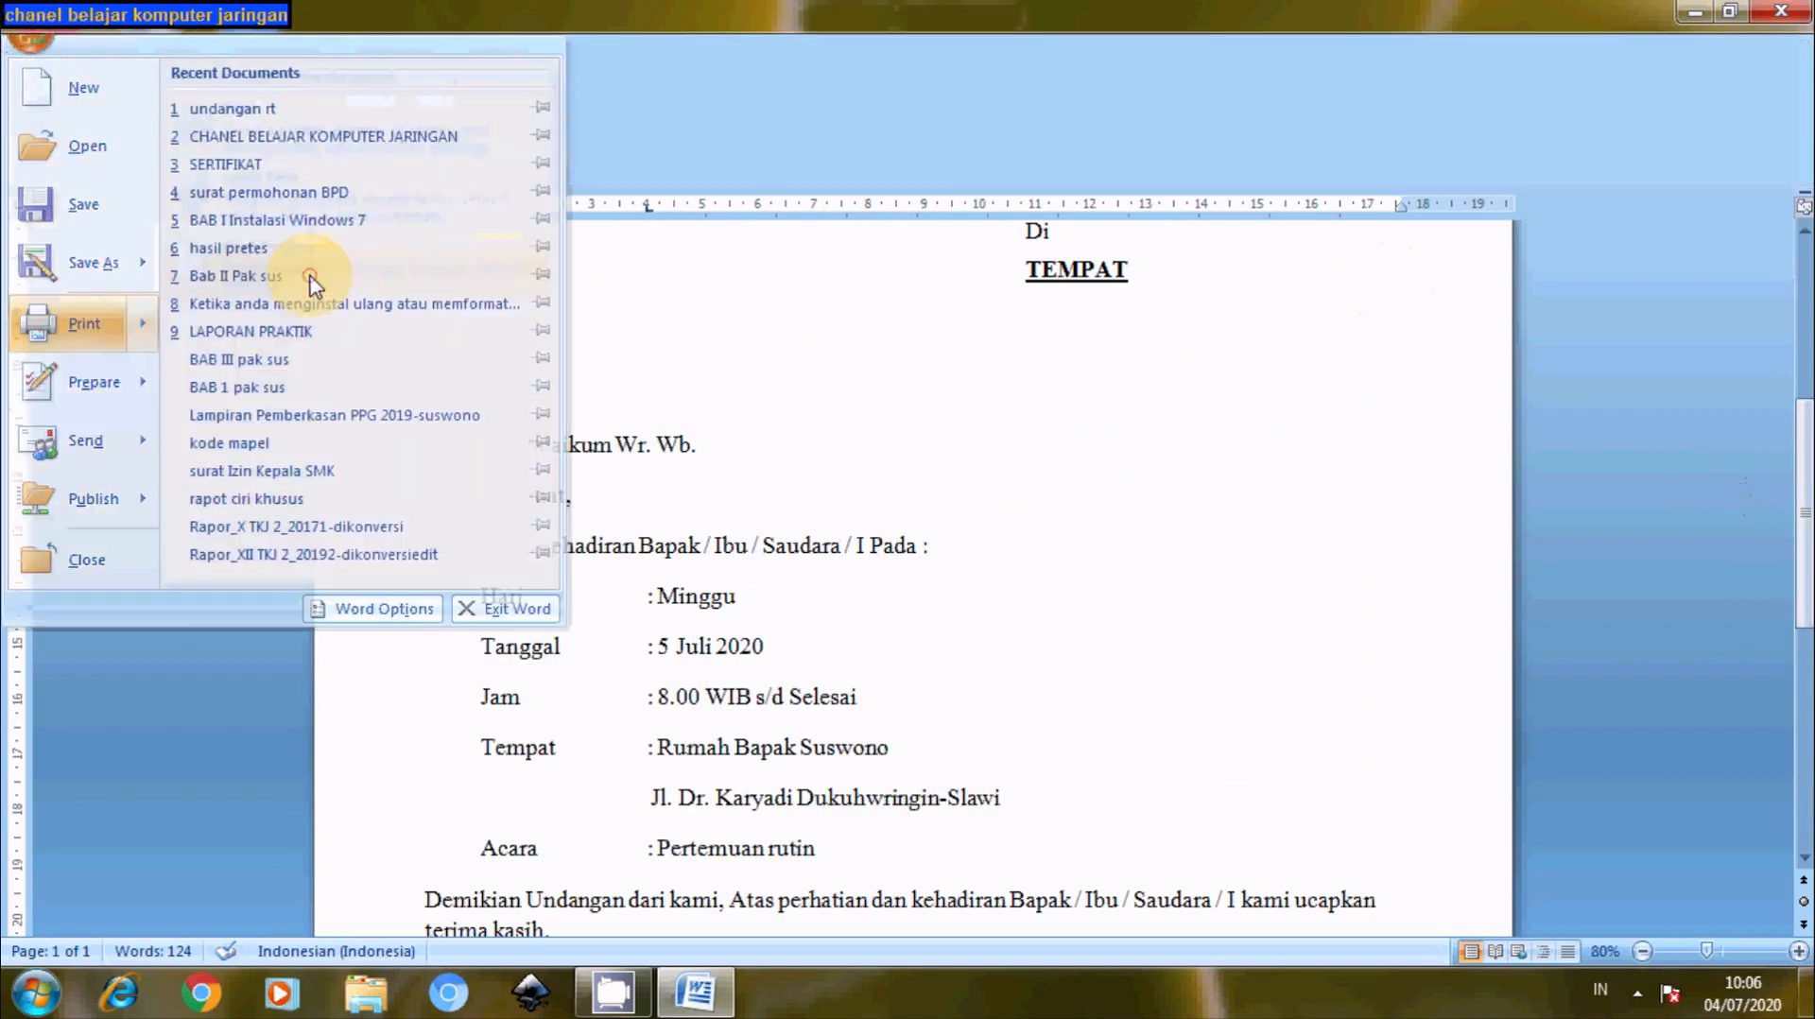
mouse_move(1804, 390)
left_mouse_down()
mouse_move(1804, 680)
mouse_move(1804, 420)
left_mouse_up()
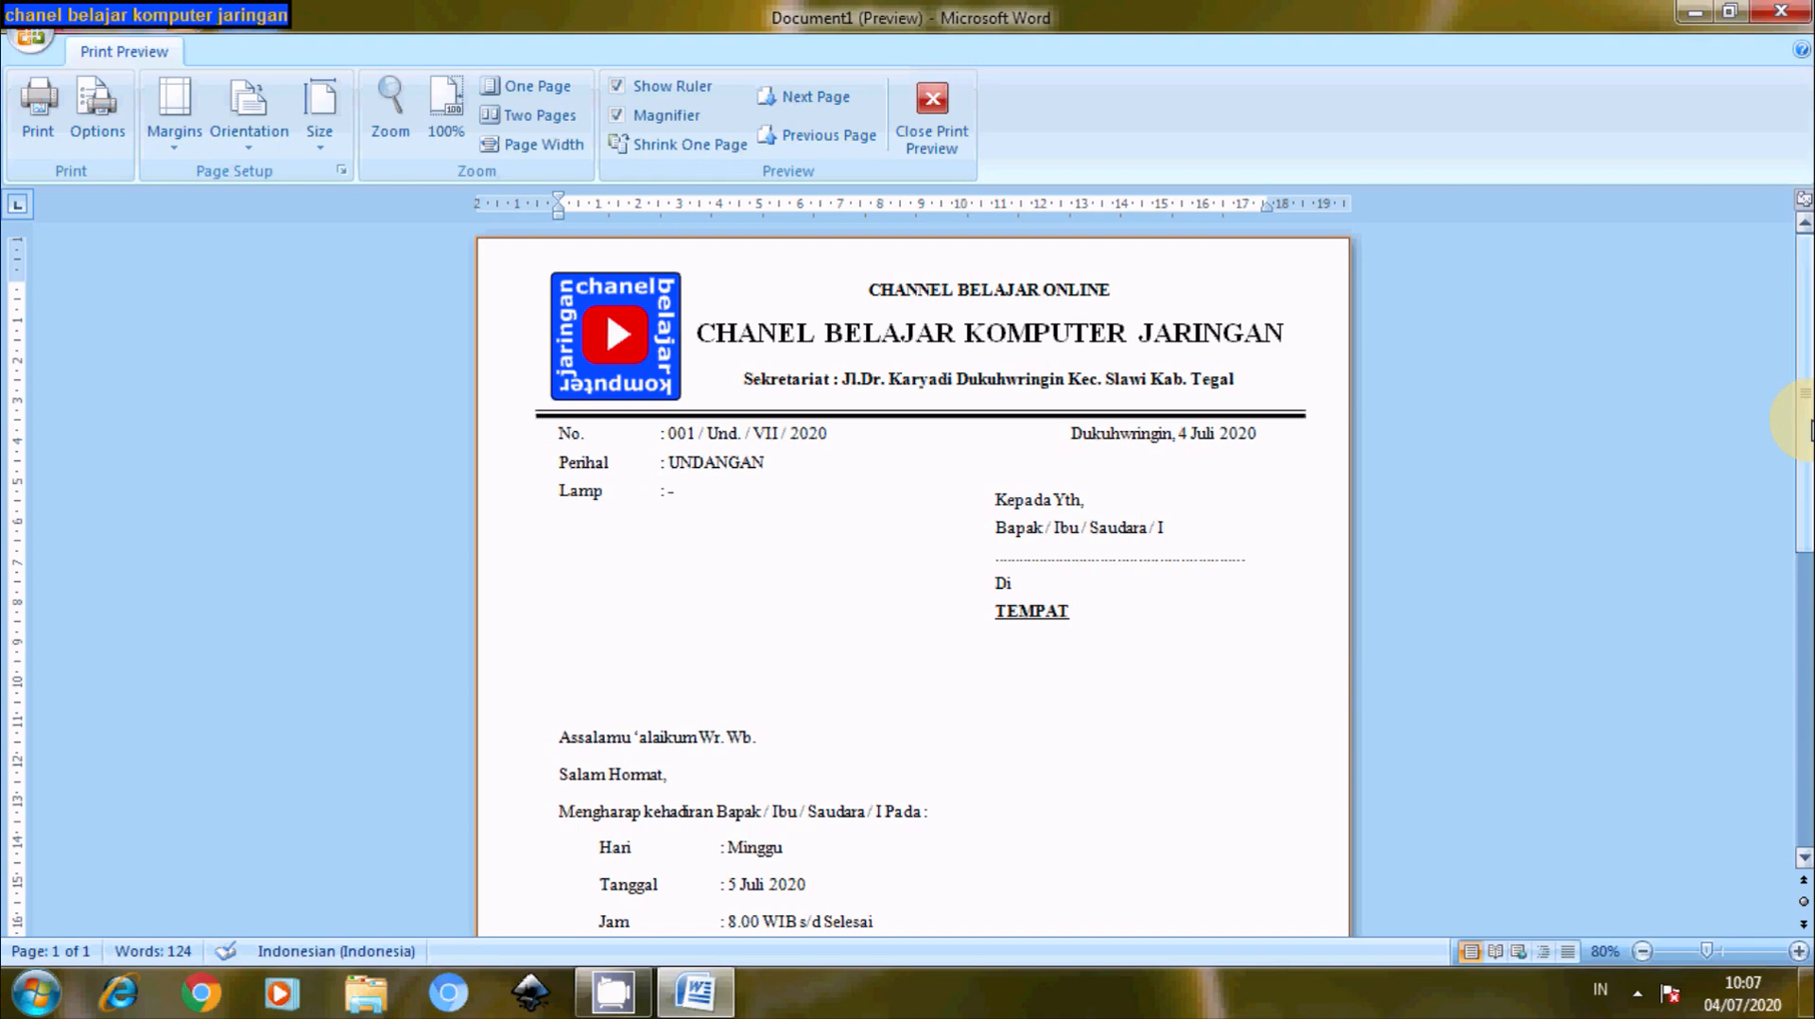
left_click_drag(1806, 420, 1804, 524)
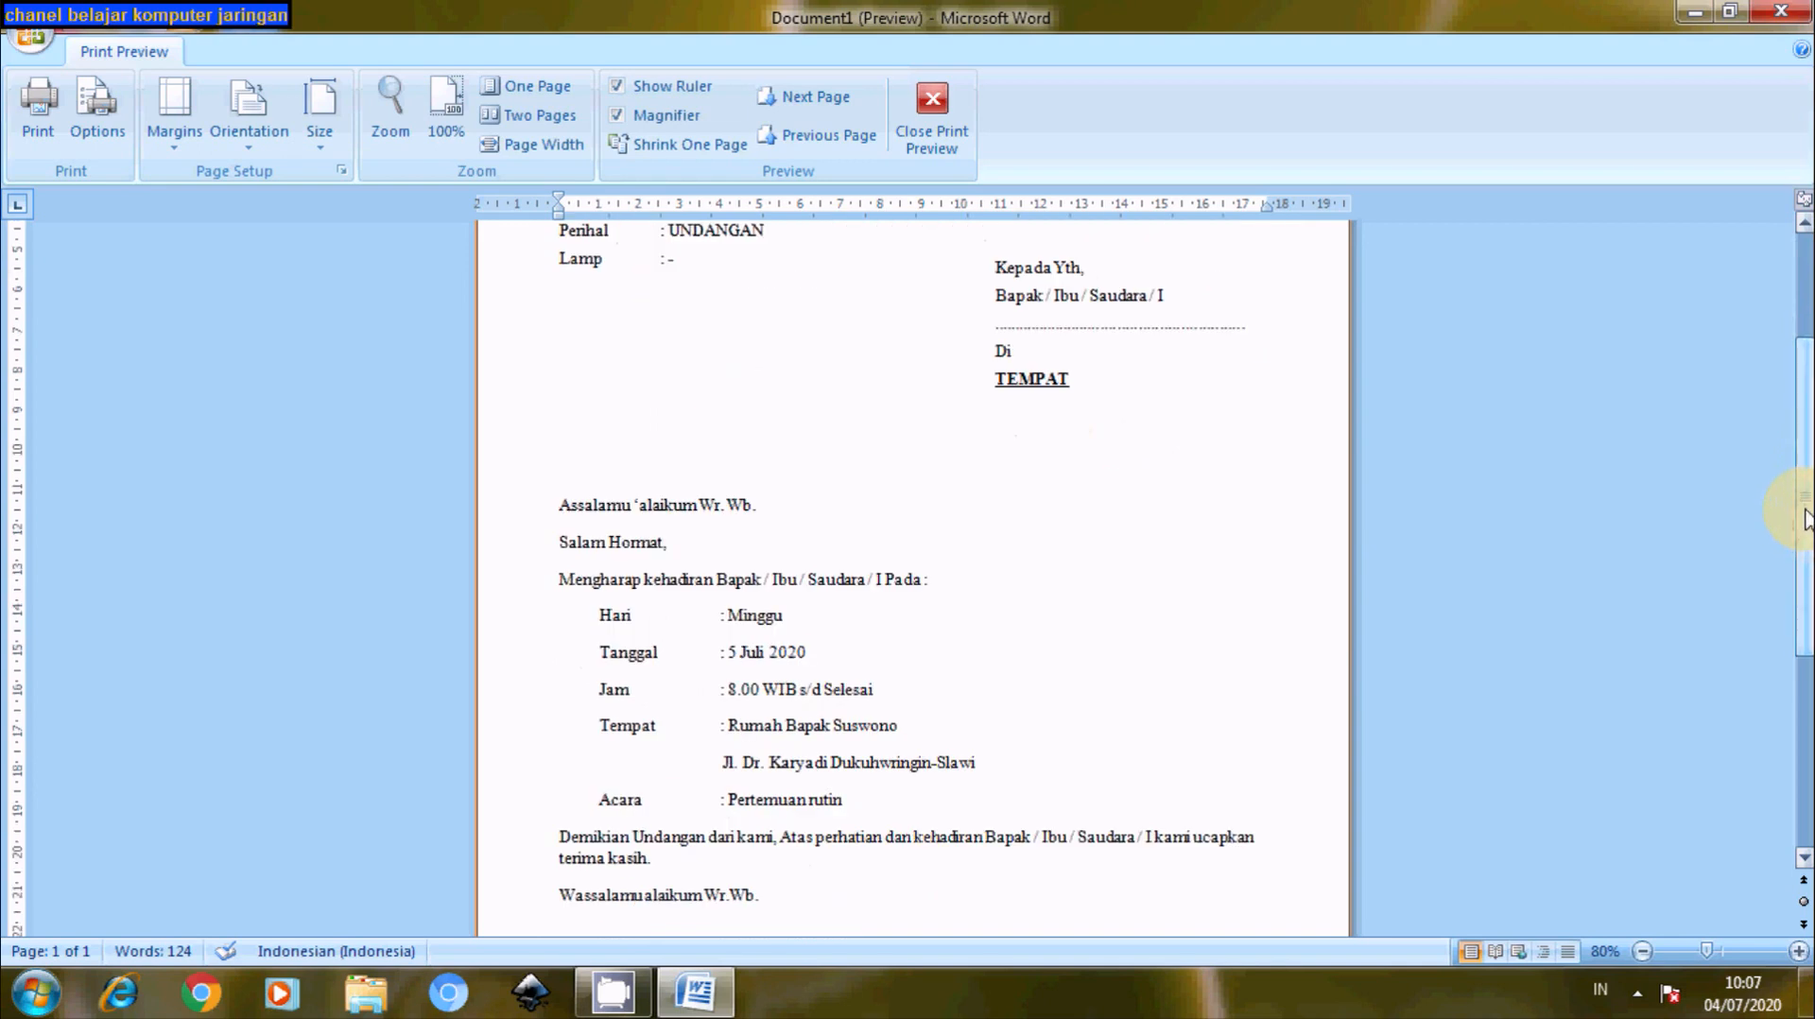
mouse_move(1806, 518)
left_mouse_down()
mouse_move(1801, 692)
mouse_move(1803, 631)
left_mouse_up()
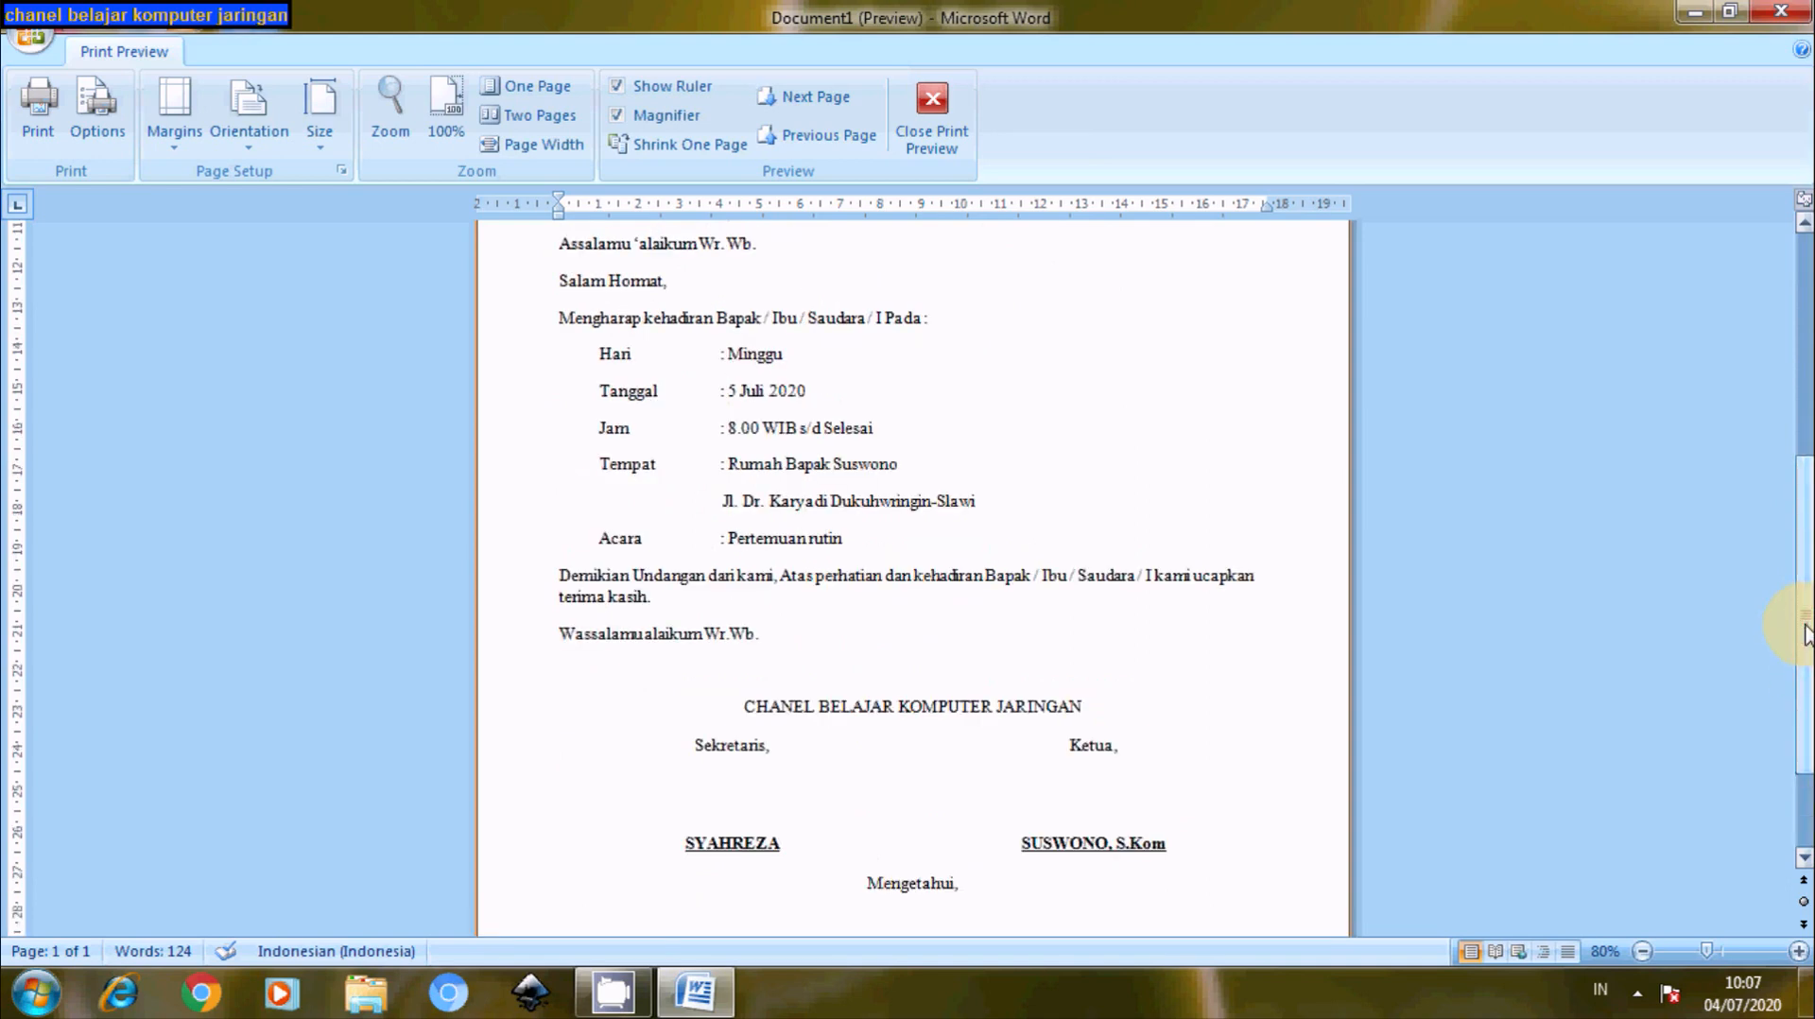
left_click_drag(1804, 632, 1796, 443)
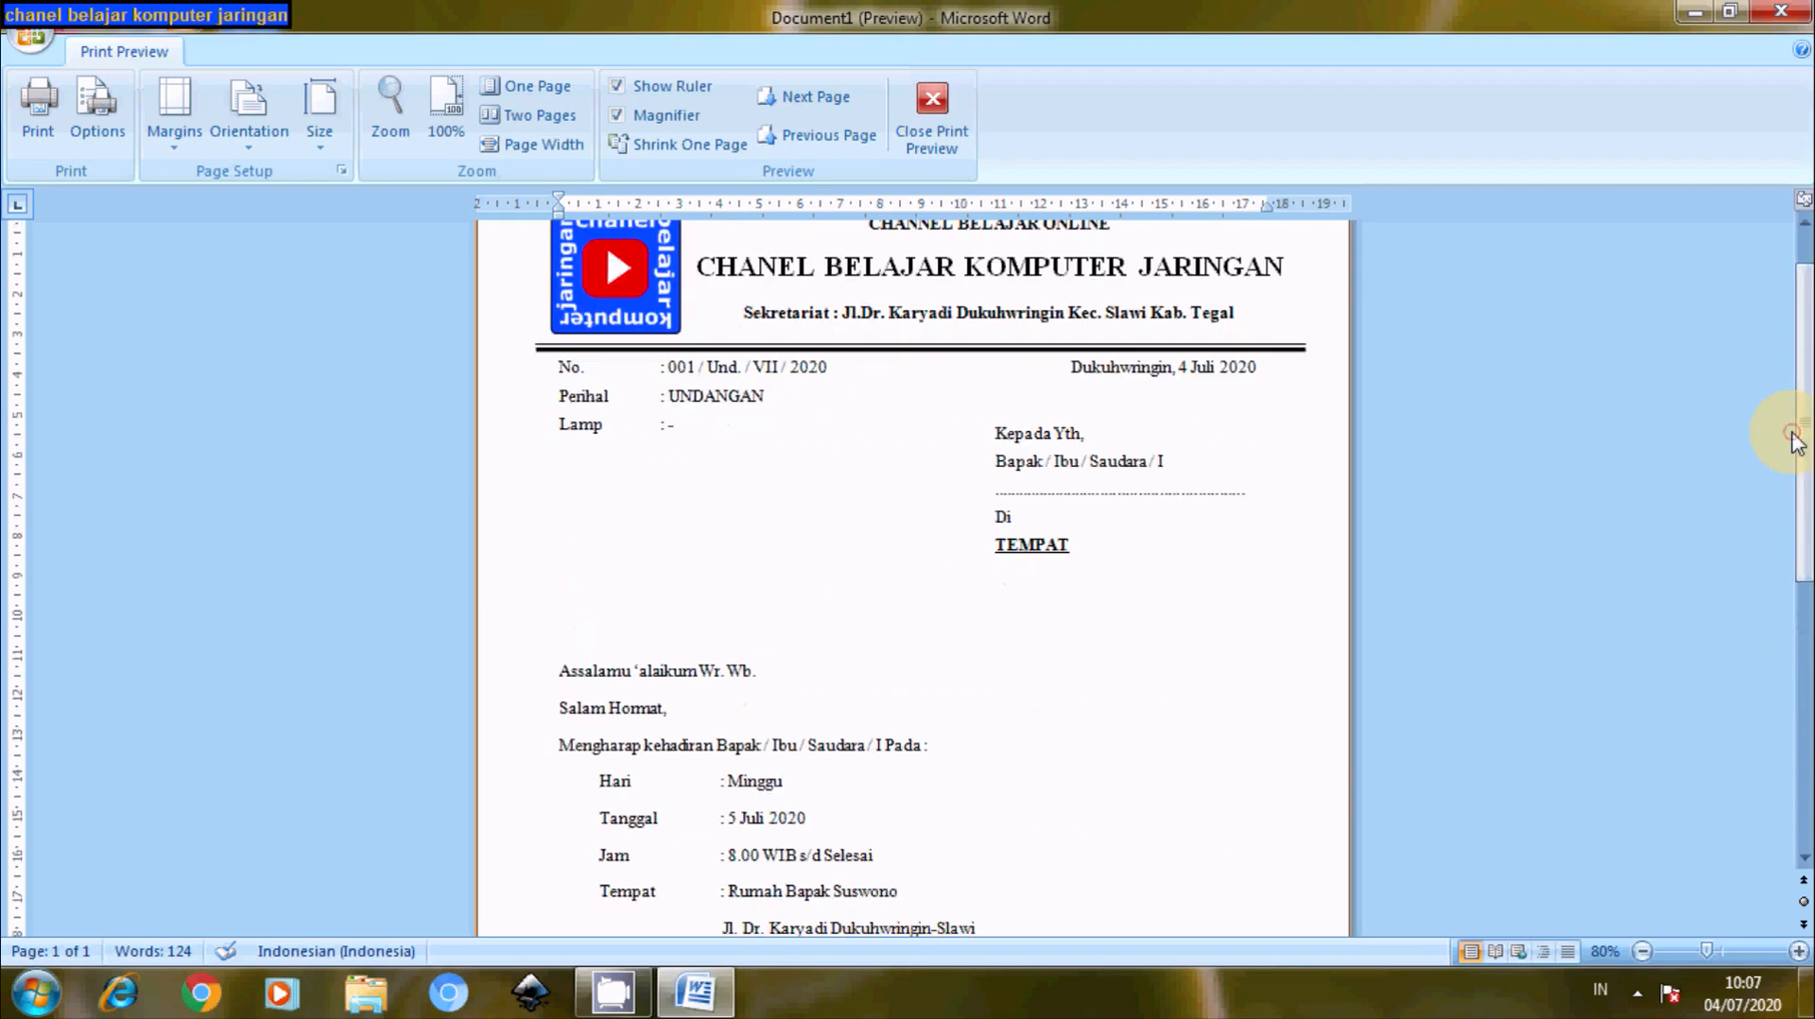